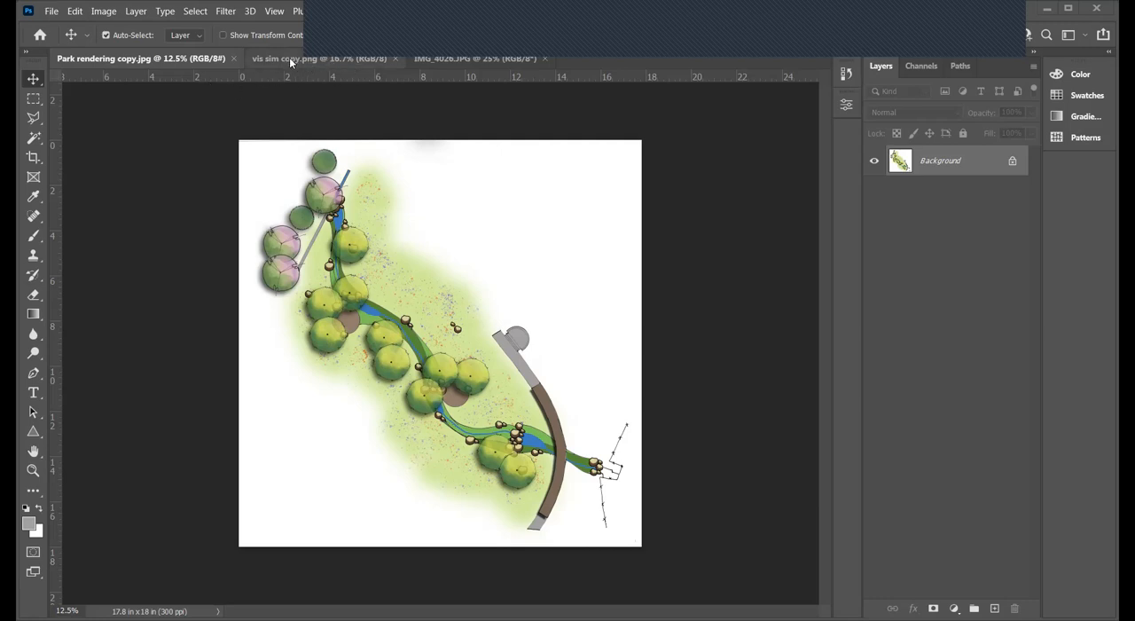
# - Compare the park plan rendering, the original site photo IMG_4026.JPG and the finished visual simulation
pyautogui.click(447, 58)
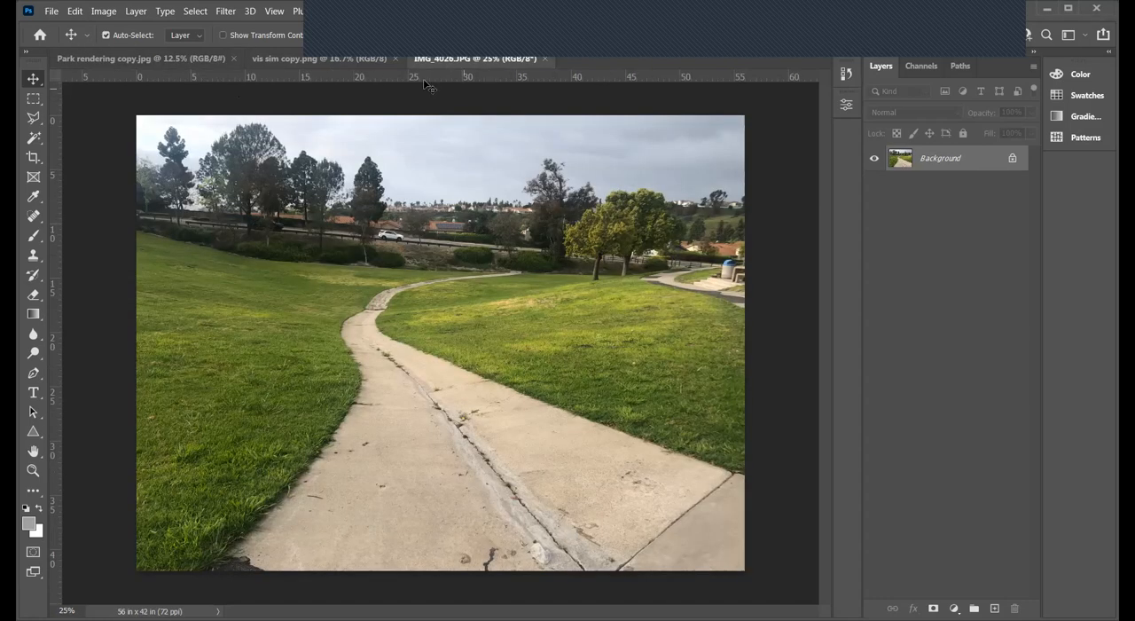
pyautogui.click(92, 60)
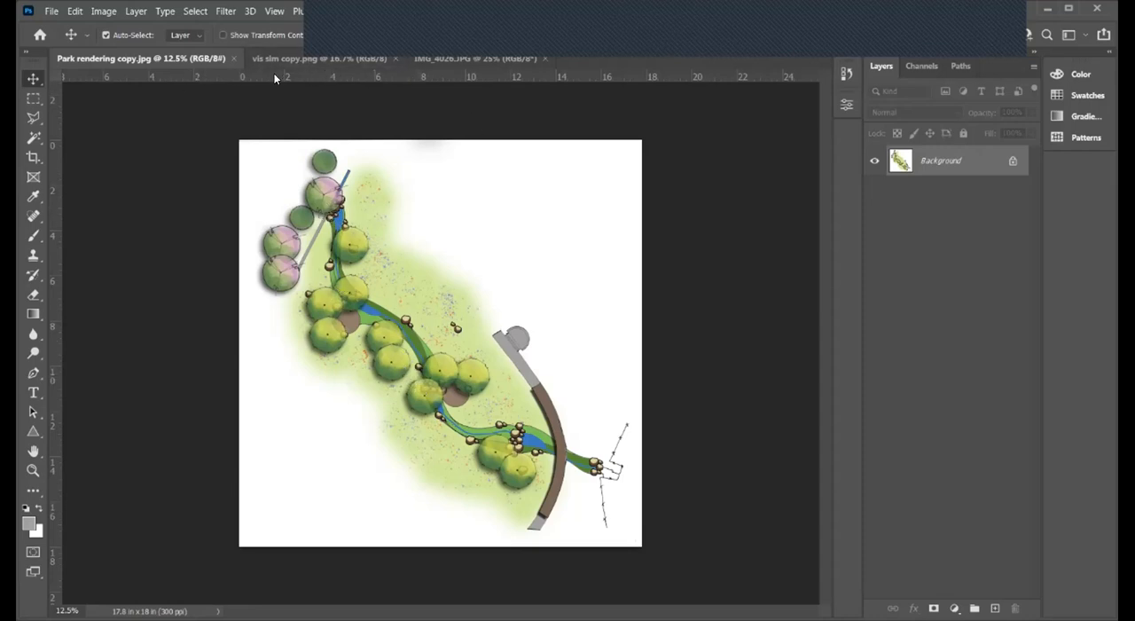
pyautogui.click(456, 59)
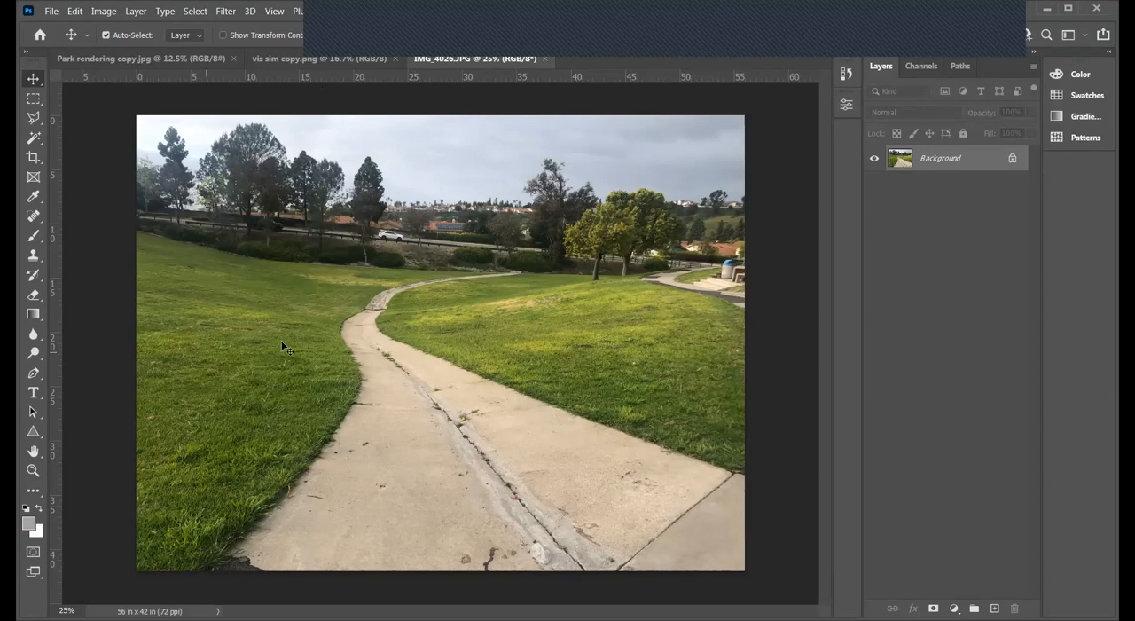
pyautogui.click(313, 60)
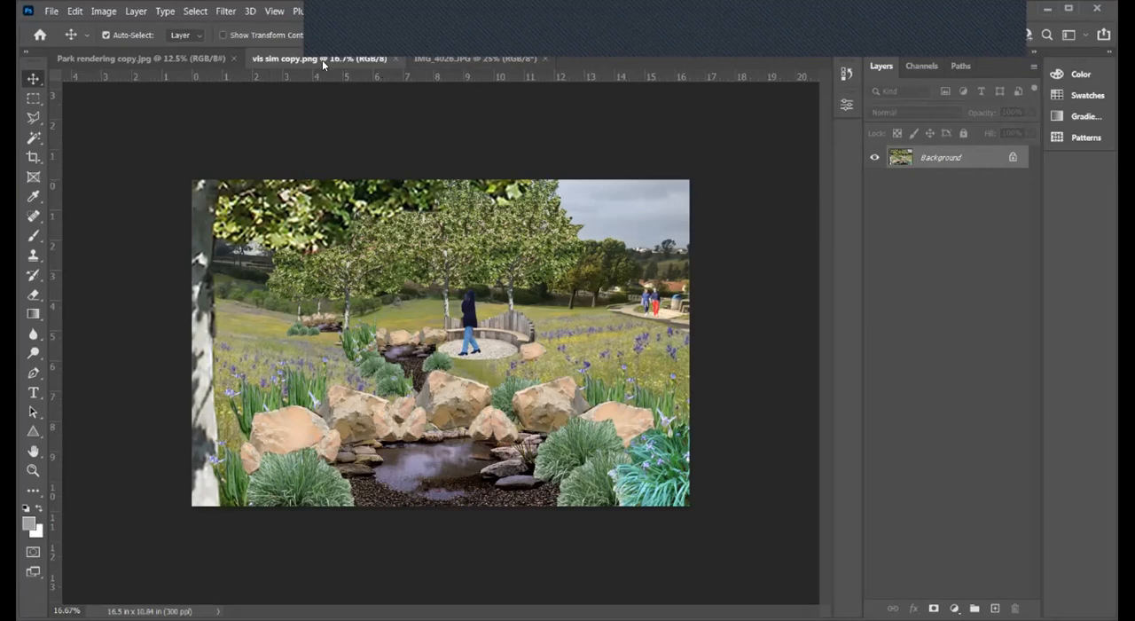
pyautogui.click(439, 55)
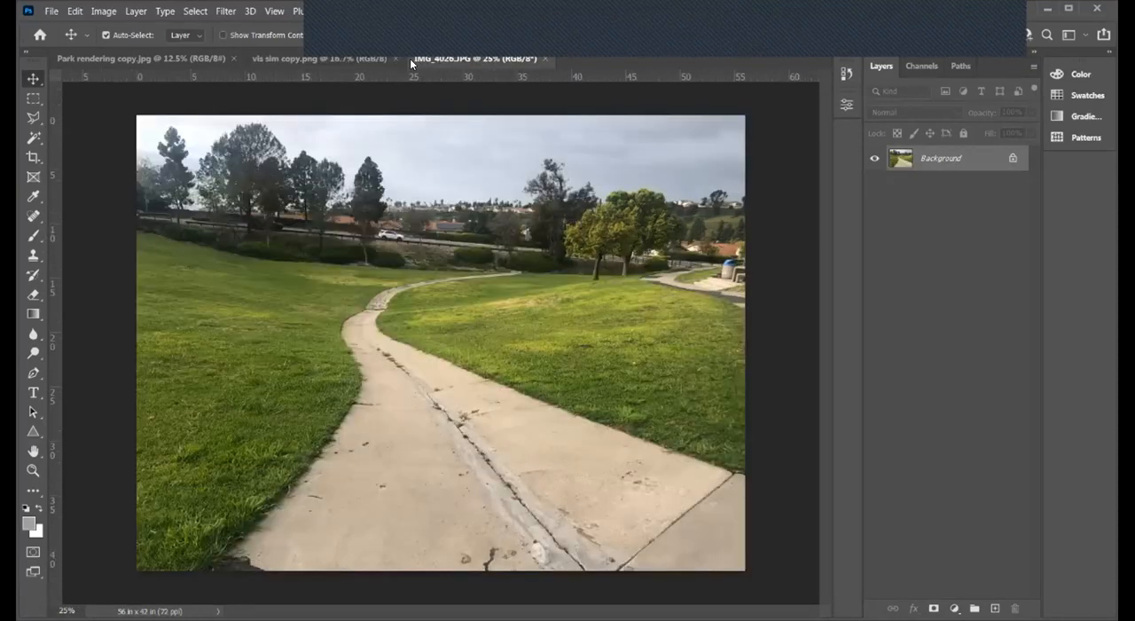
pyautogui.click(335, 58)
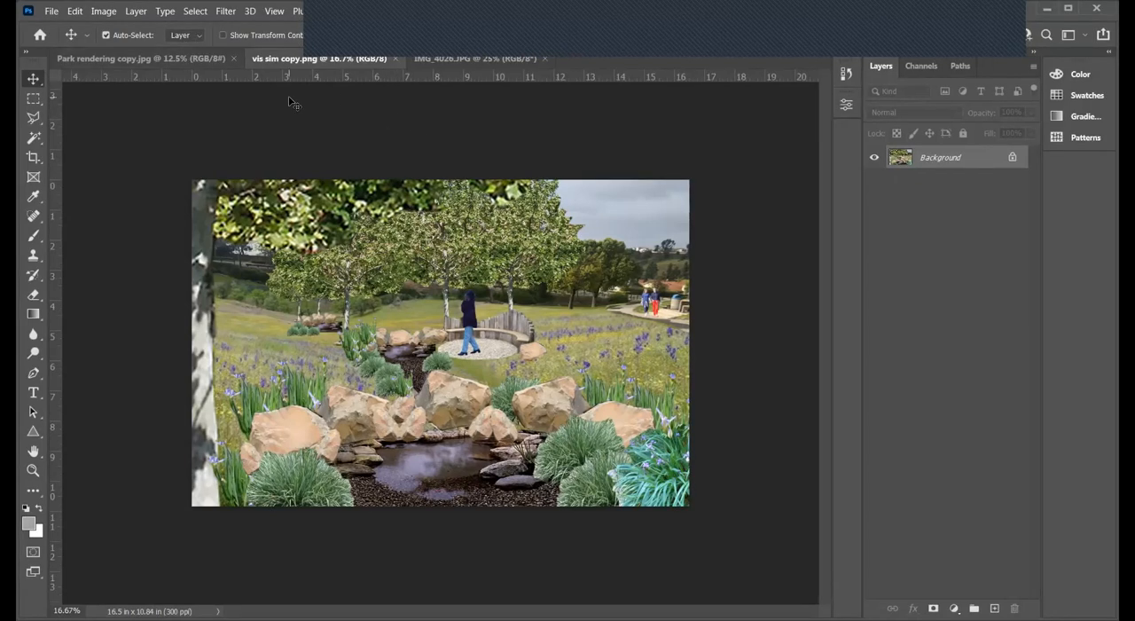
# - Create a new 17 x 11 inch landscape document at 300 pixels/inch in 8-bit RGB Color with white background contents
pyautogui.click(54, 14)
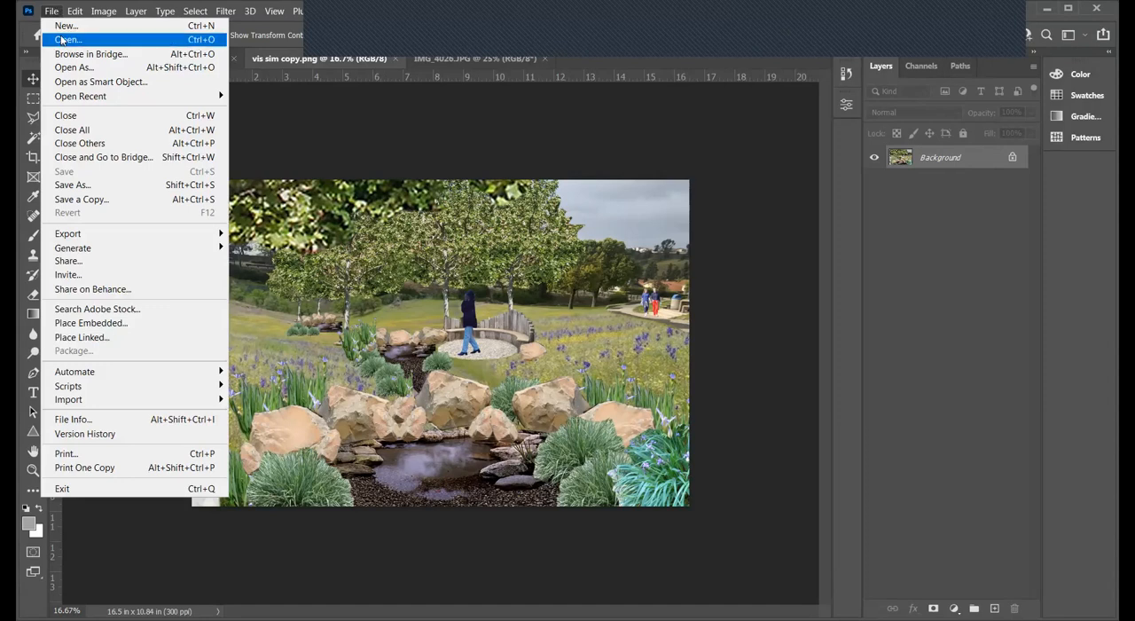
pyautogui.click(64, 28)
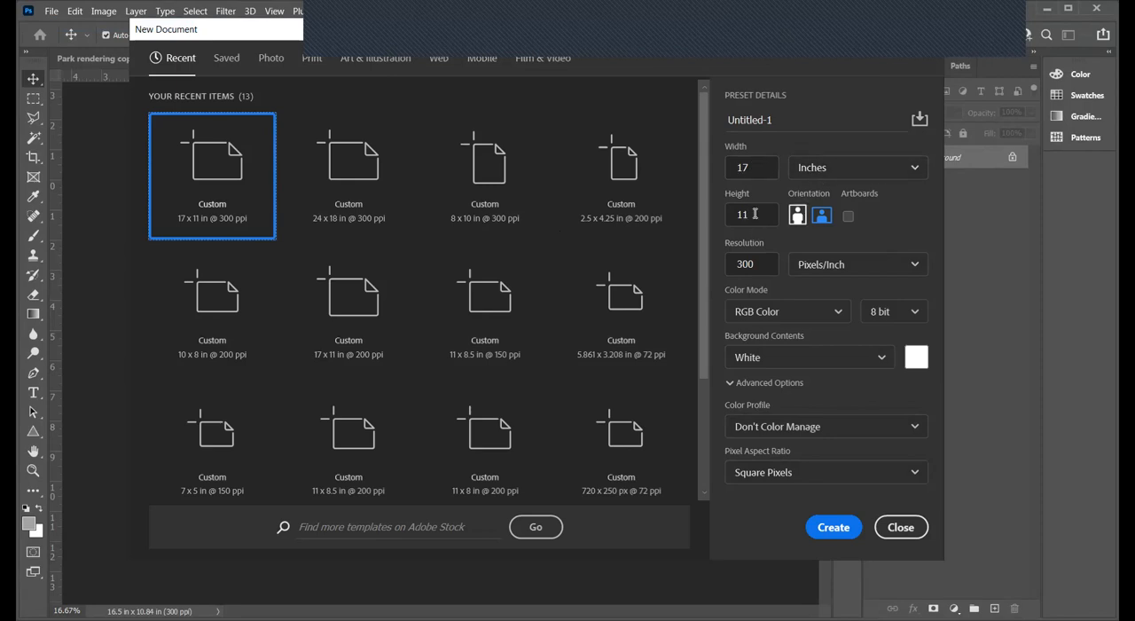
pyautogui.click(915, 170)
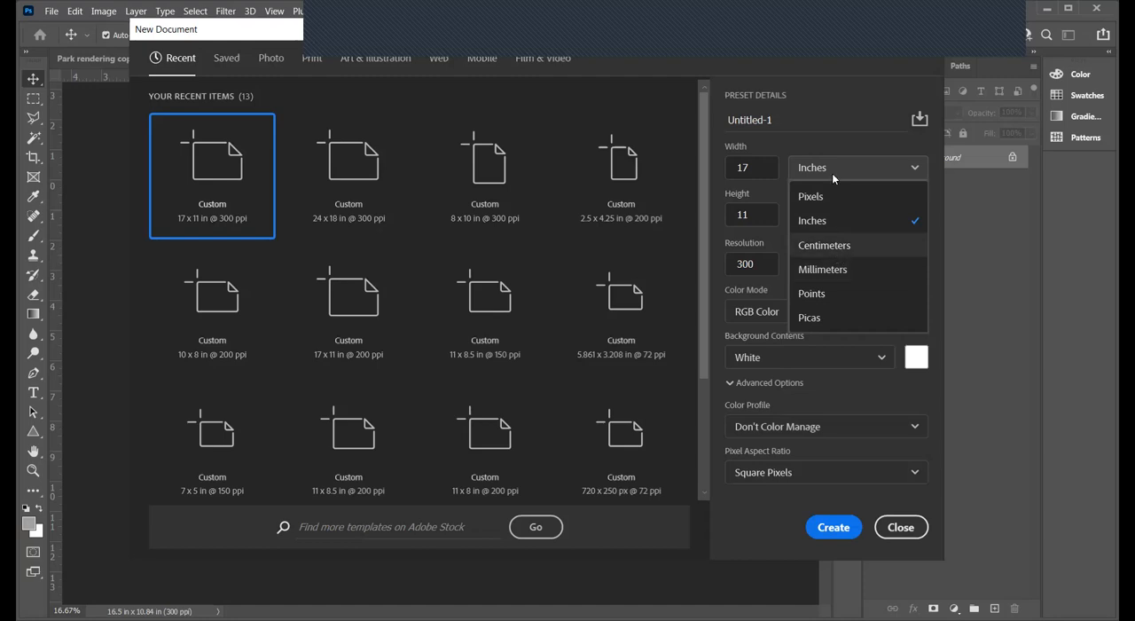
pyautogui.click(745, 165)
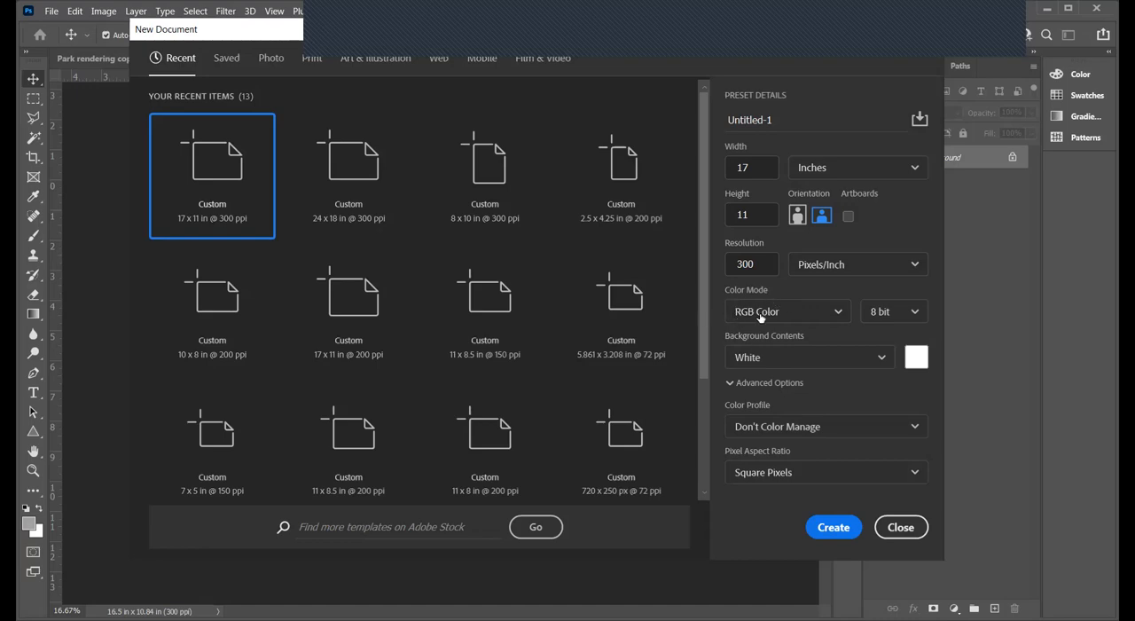
pyautogui.click(839, 313)
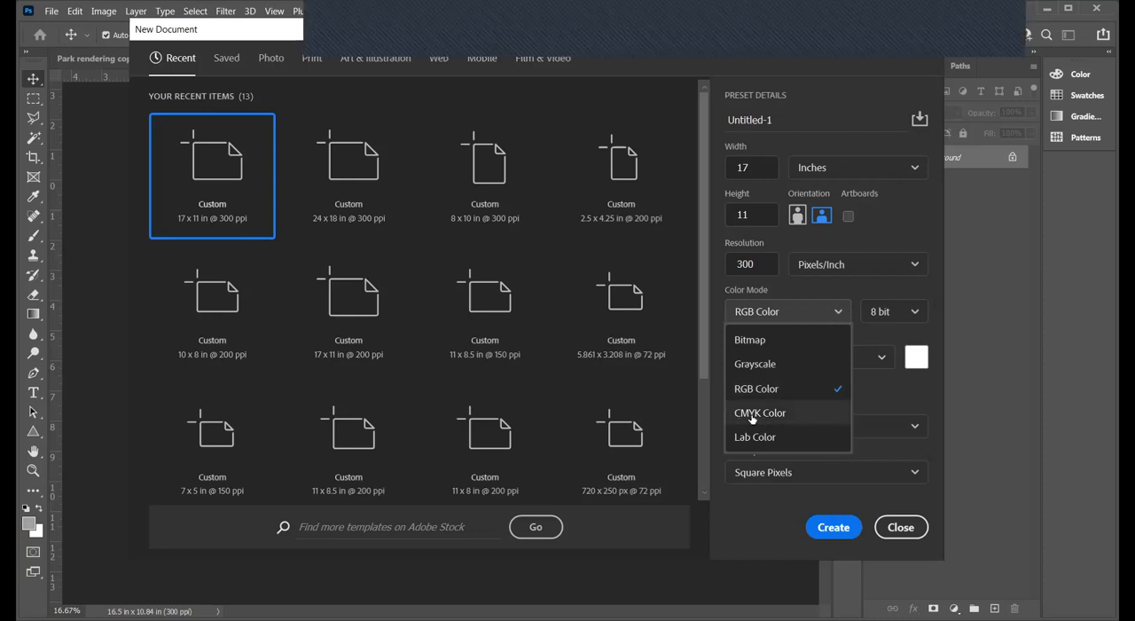
pyautogui.click(797, 309)
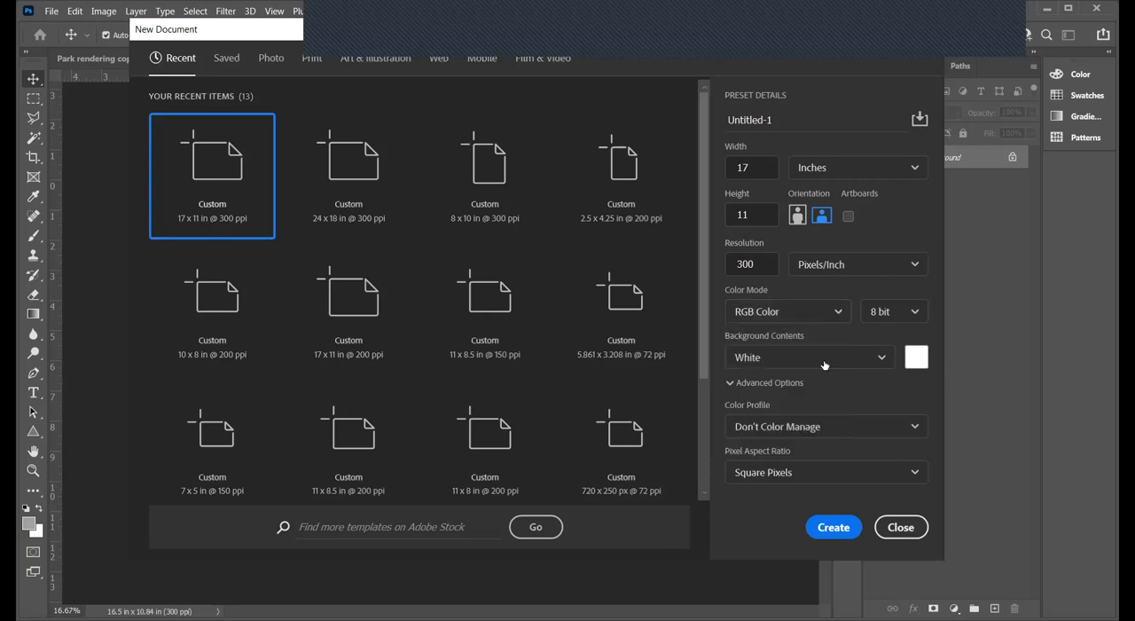
pyautogui.click(882, 358)
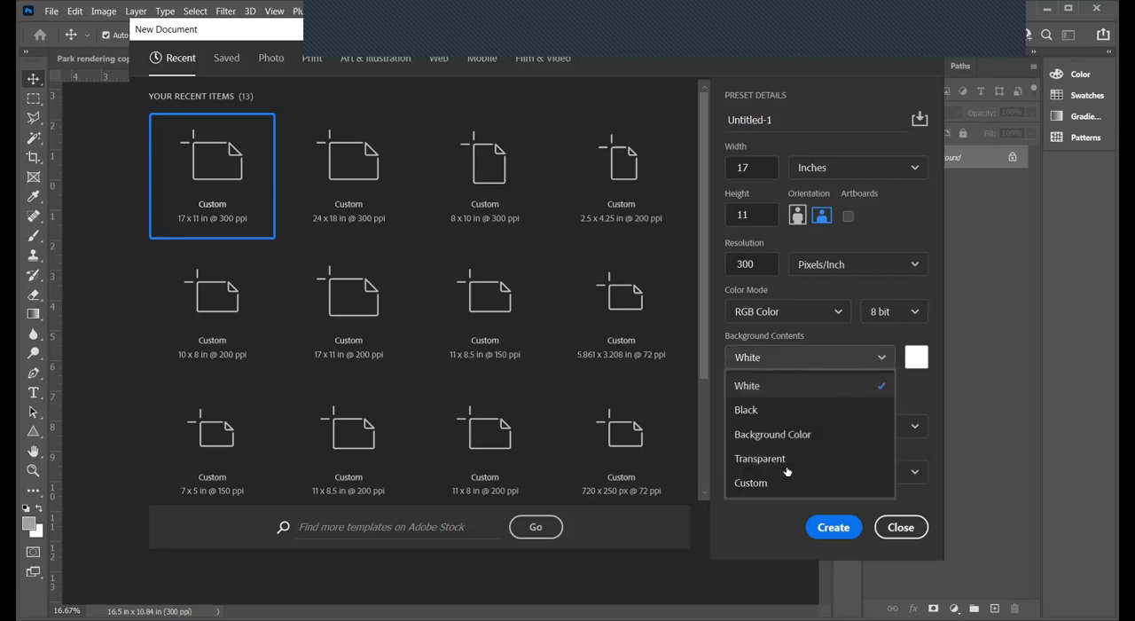
pyautogui.click(849, 357)
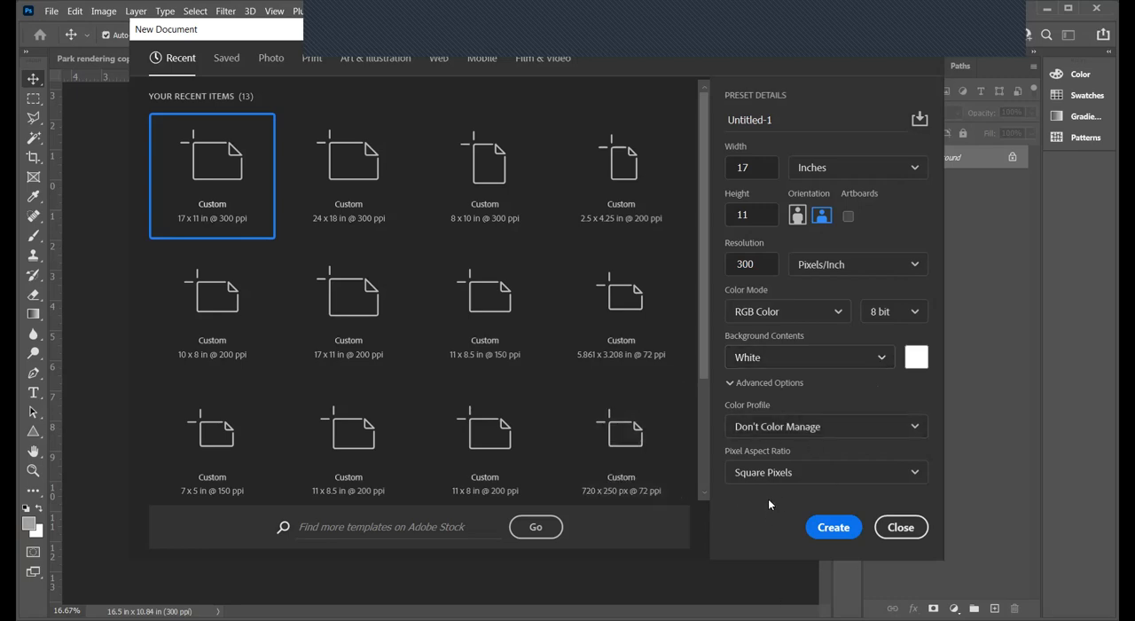
pyautogui.click(833, 526)
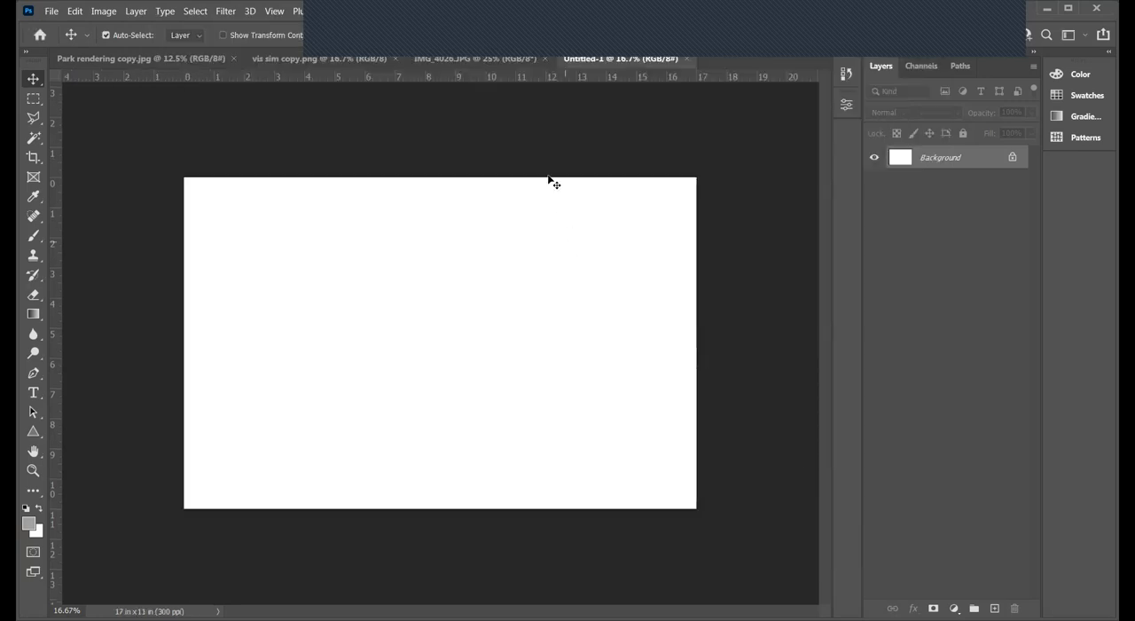
# - Float the IMG_4026.JPG photo in its own window over the blank document, leaving part of the blank canvas uncovered
pyautogui.click(453, 58)
pyautogui.moveTo(449, 58); pyautogui.dragTo(683, 92)
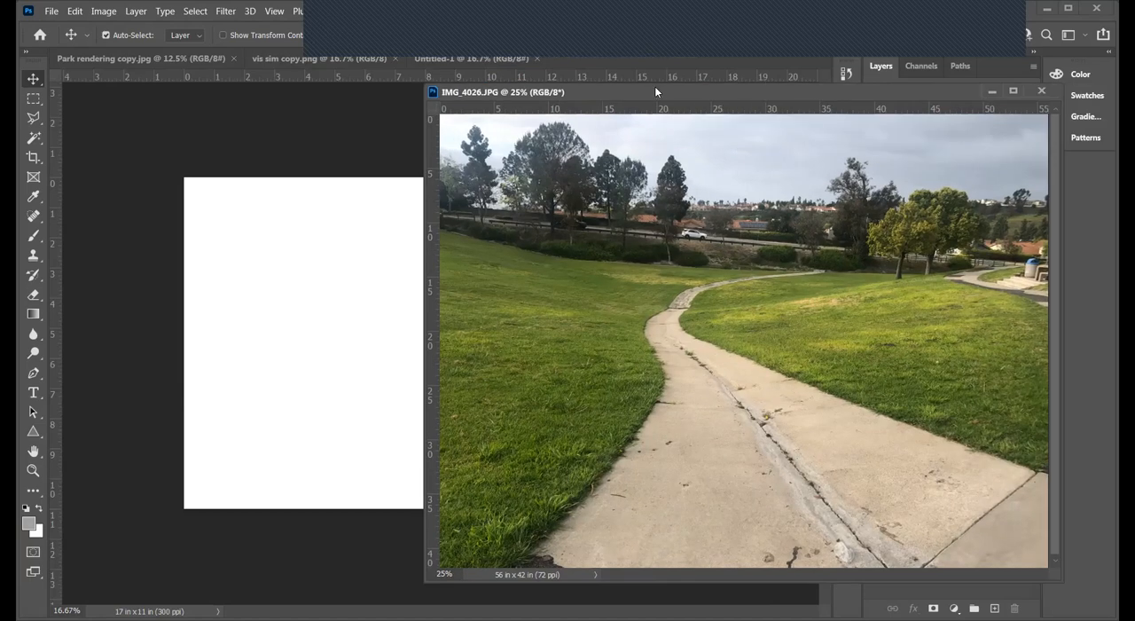
pyautogui.moveTo(656, 93); pyautogui.dragTo(567, 92)
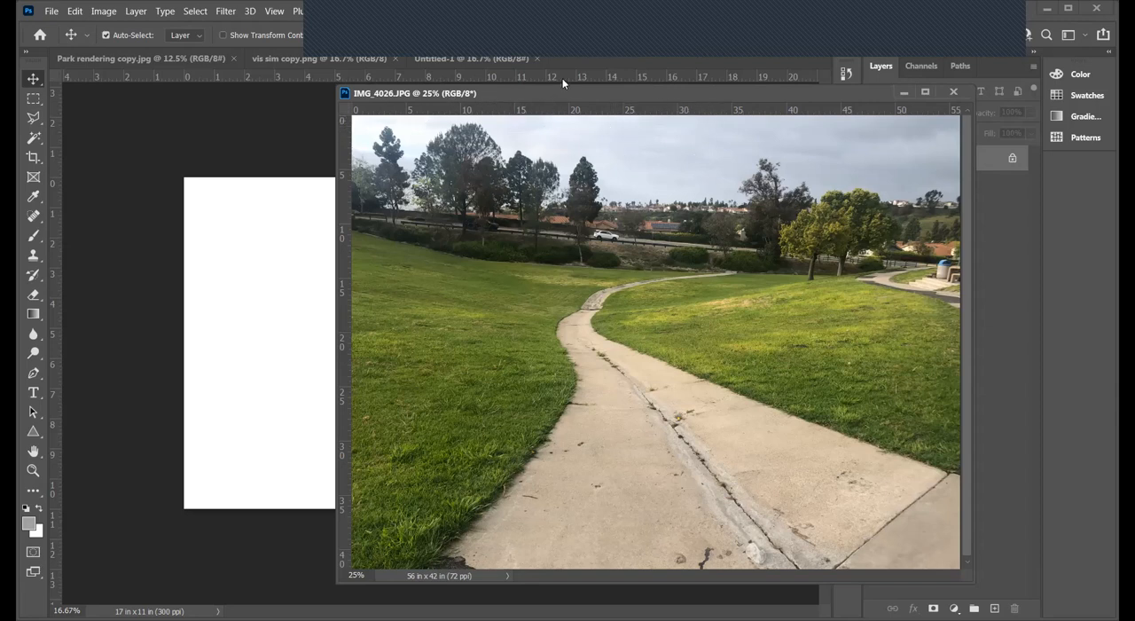
pyautogui.moveTo(515, 95); pyautogui.dragTo(467, 101)
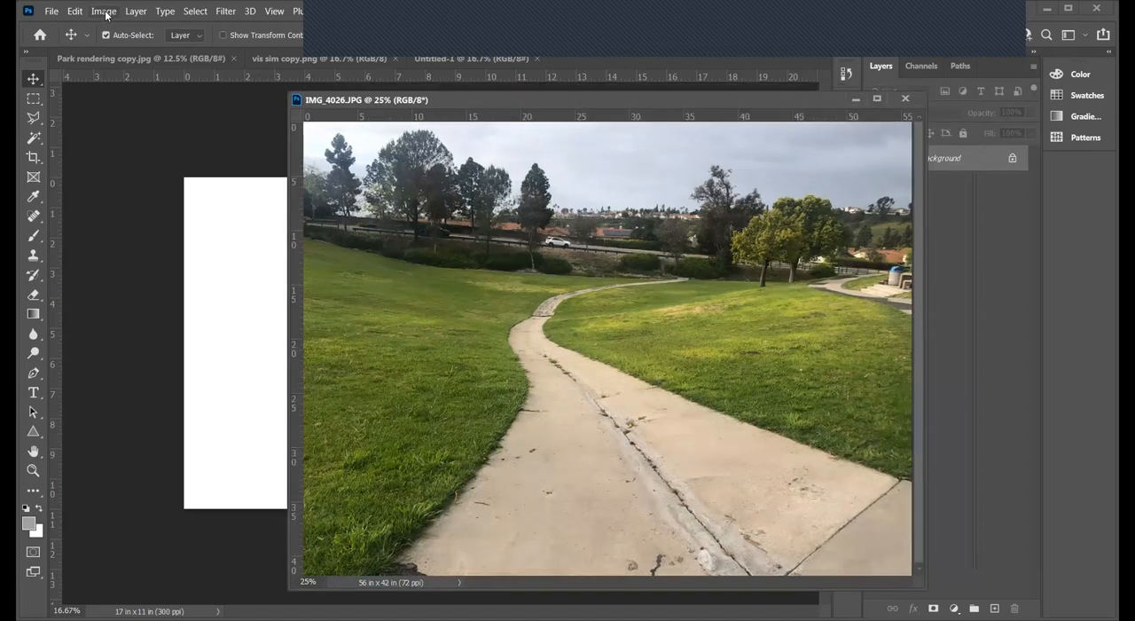
# - Resize the IMG_4026.JPG photo to 16 inches wide at a resolution of 300 pixels/inch
pyautogui.click(103, 11)
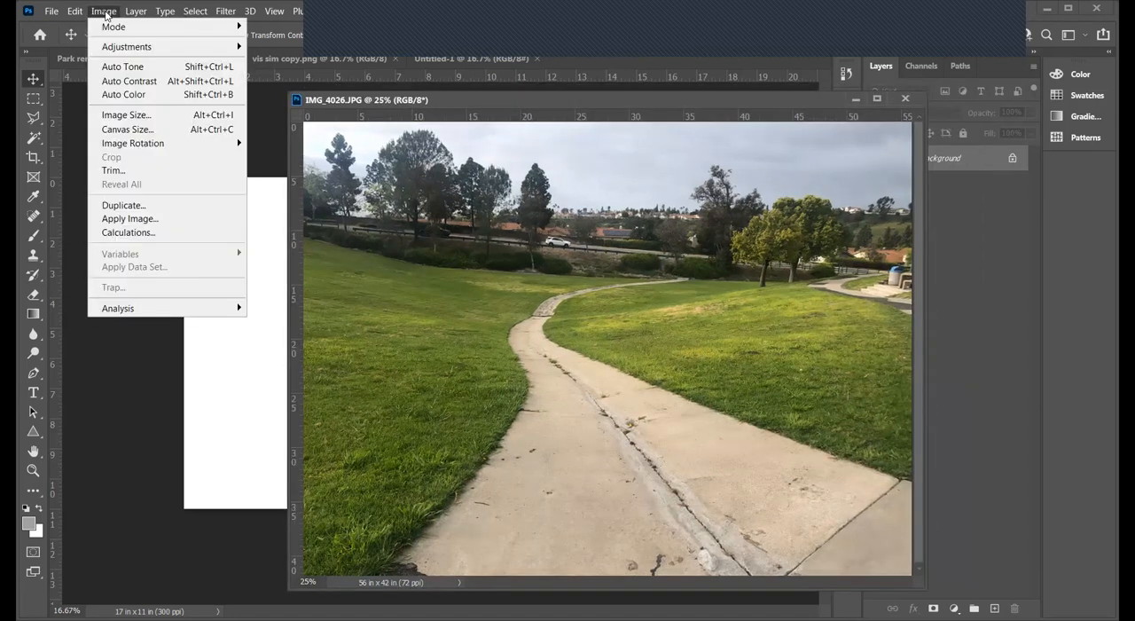
pyautogui.click(108, 116)
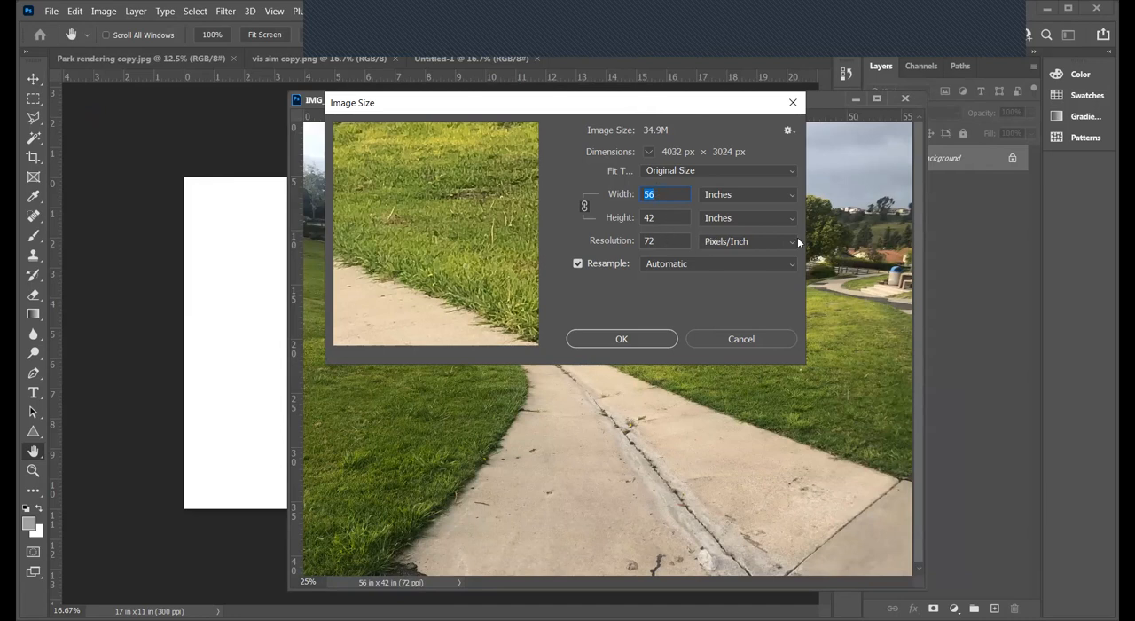
pyautogui.click(669, 191)
pyautogui.press('BackSpace')
pyautogui.press('BackSpace')
pyautogui.write('16')
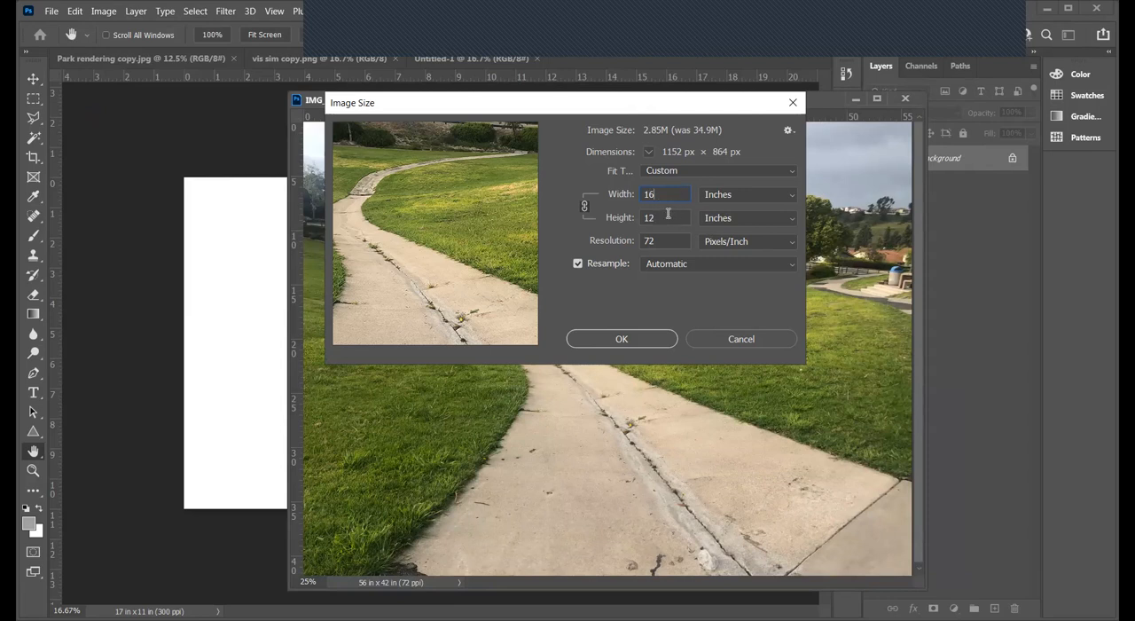
pyautogui.click(659, 240)
pyautogui.press('BackSpace')
pyautogui.press('BackSpace')
pyautogui.write('300')
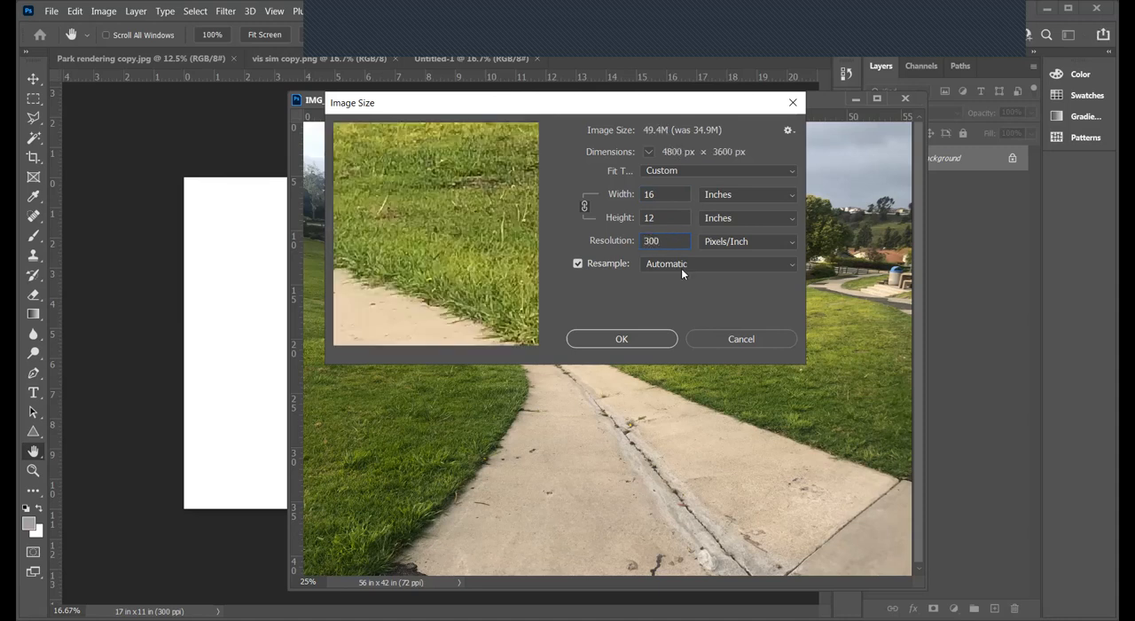
pyautogui.click(640, 341)
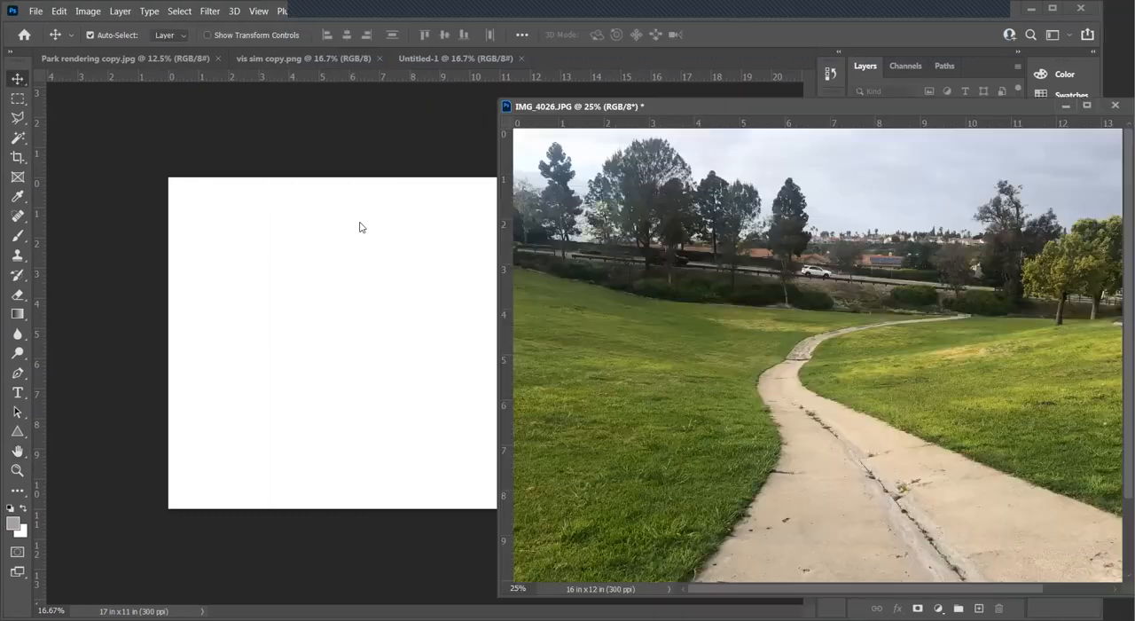
# - Copy the resized photo into the blank 17 x 11 inch document and close IMG_4026.JPG without saving its changes
pyautogui.moveTo(852, 348); pyautogui.dragTo(425, 332)
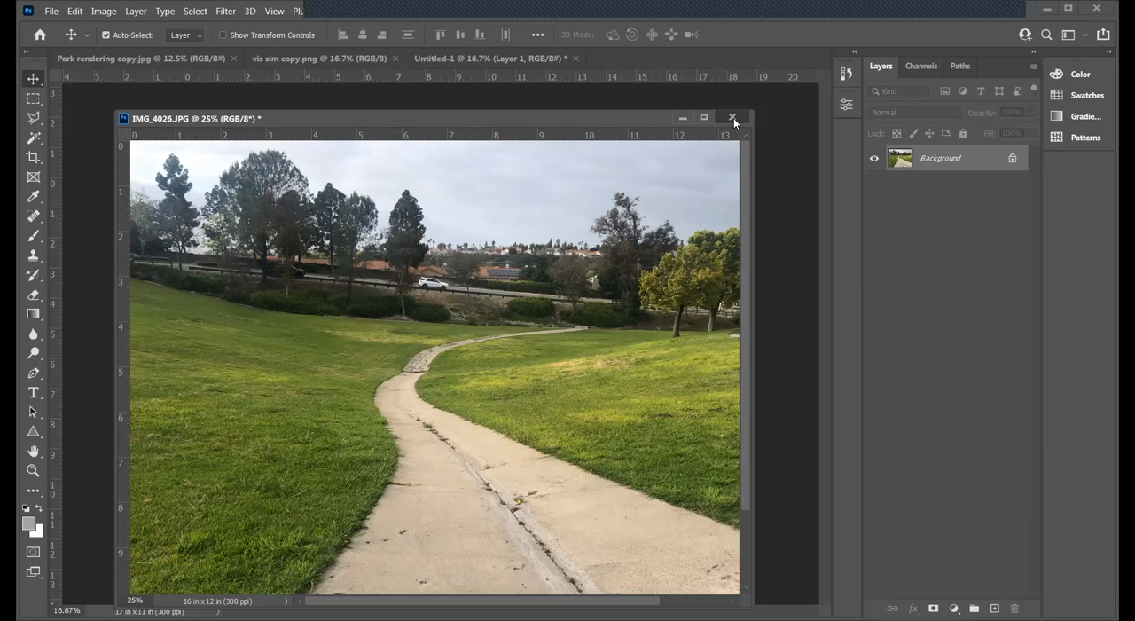
pyautogui.click(733, 117)
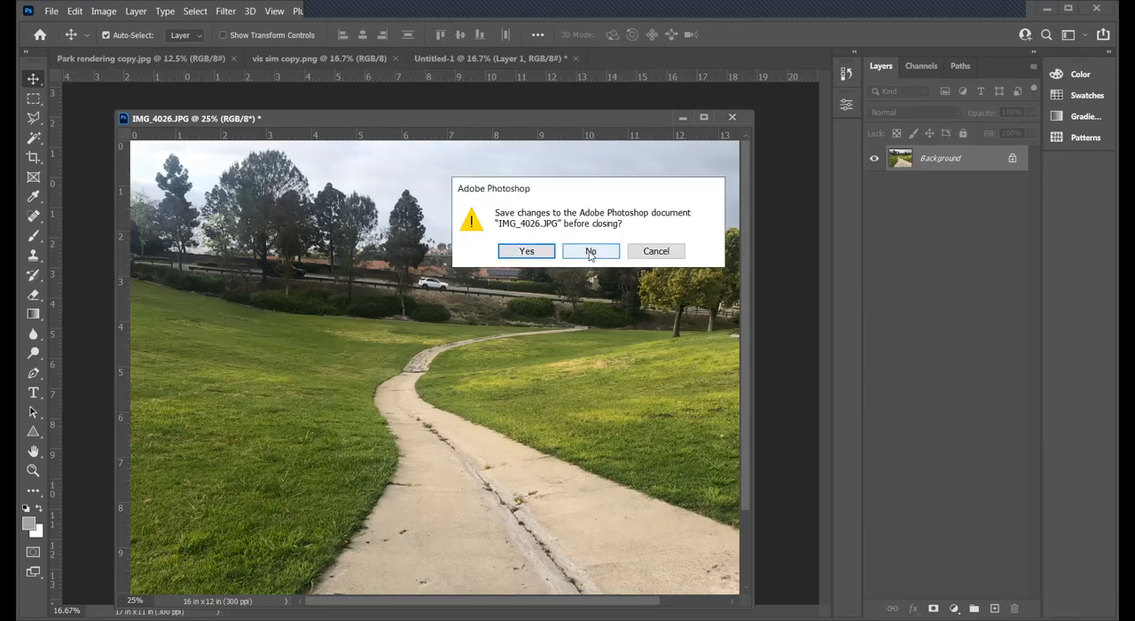
pyautogui.click(590, 253)
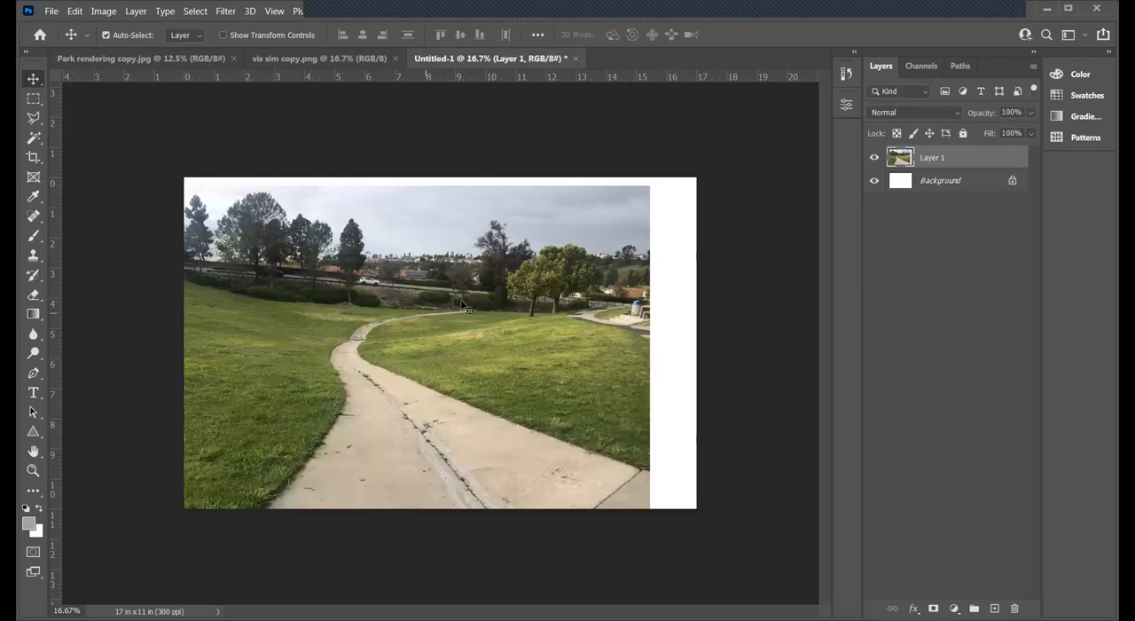
# - Move the photo layer so it sits centred on the canvas with even white margins at both sides
pyautogui.moveTo(429, 313); pyautogui.dragTo(461, 302)
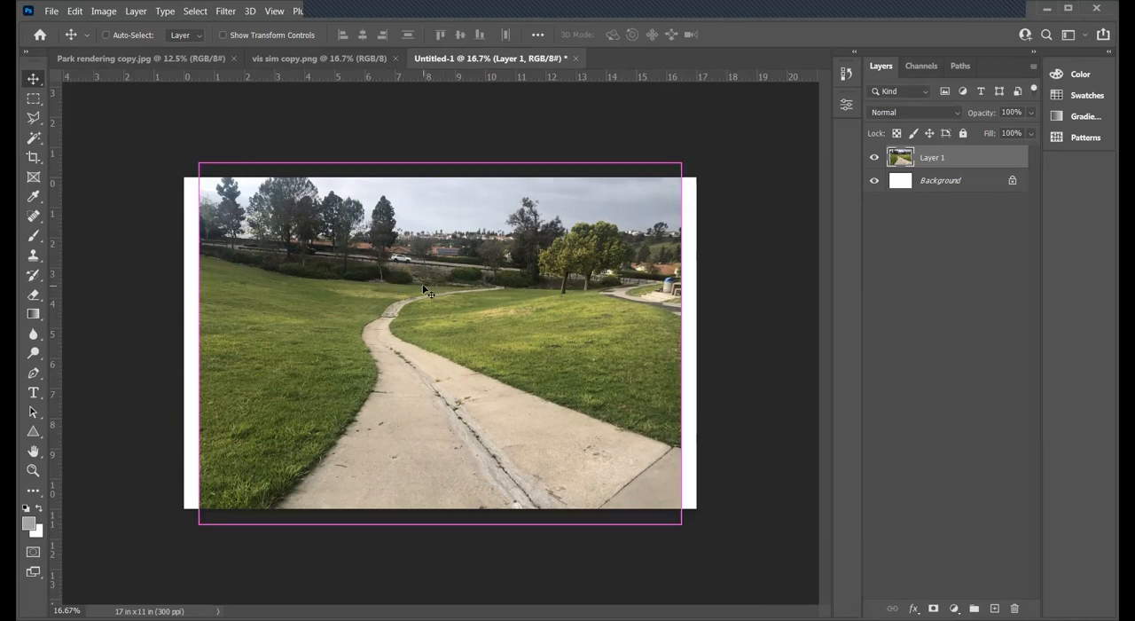
pyautogui.hotkey('ctrl', 't')
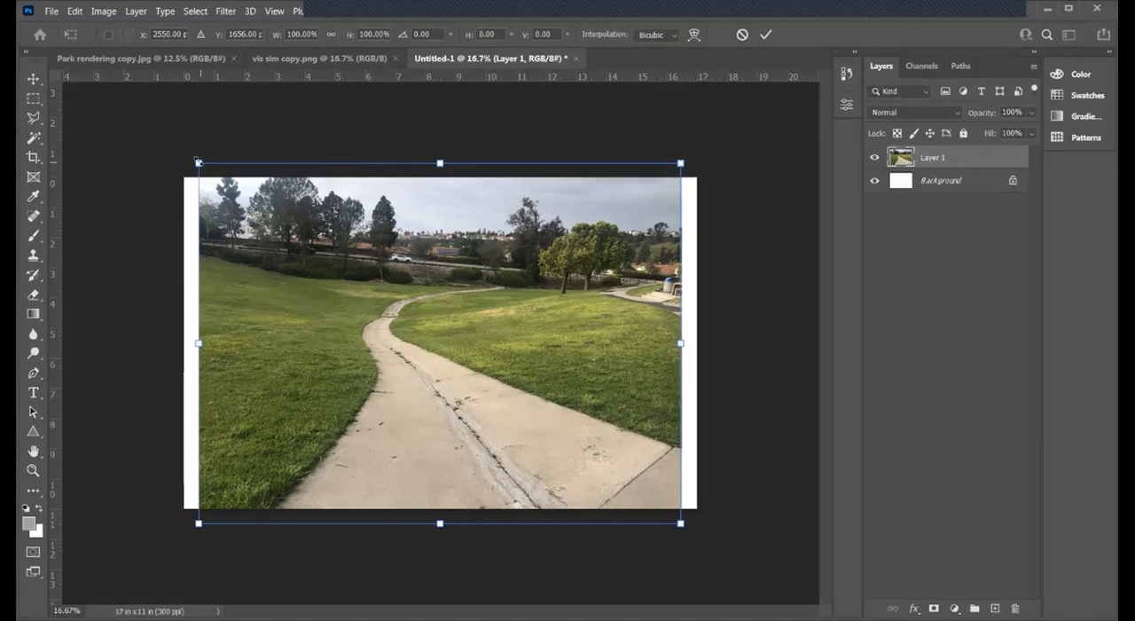
pyautogui.moveTo(199, 163)
pyautogui.mouseDown()
pyautogui.moveTo(211, 170)
pyautogui.moveTo(203, 150)
pyautogui.moveTo(281, 271)
pyautogui.moveTo(224, 163)
pyautogui.moveTo(260, 224)
pyautogui.moveTo(193, 148)
pyautogui.moveTo(229, 159)
pyautogui.moveTo(194, 143)
pyautogui.moveTo(214, 153)
pyautogui.moveTo(169, 160)
pyautogui.moveTo(179, 267)
pyautogui.moveTo(326, 267)
pyautogui.moveTo(179, 130)
pyautogui.moveTo(183, 159)
pyautogui.mouseUp()
pyautogui.press('Return')
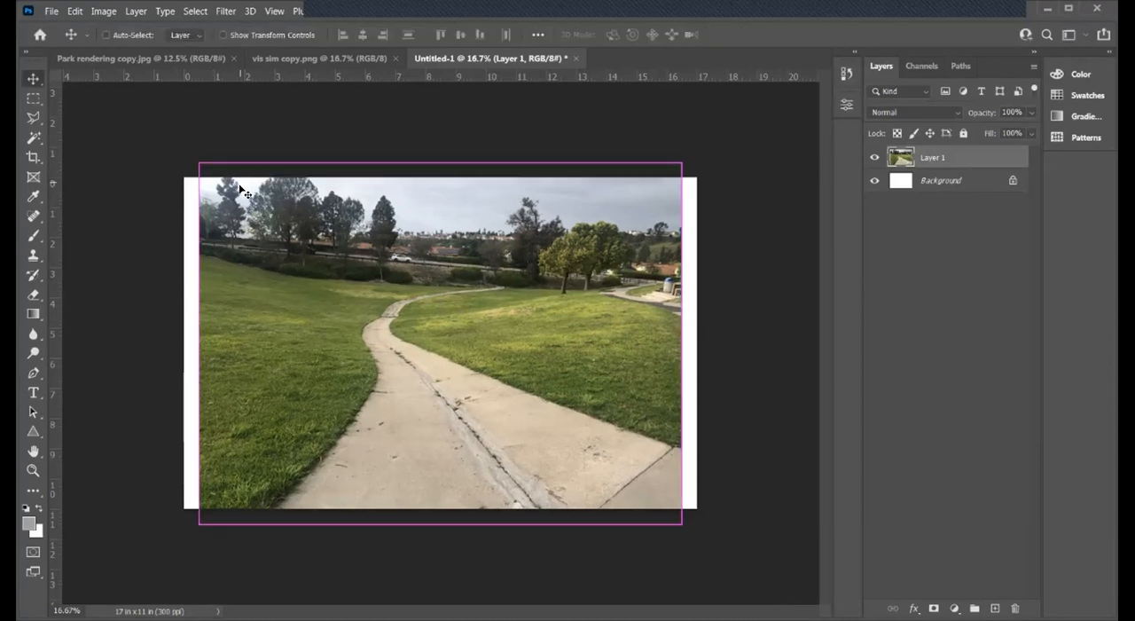
# - Scale the photo layer proportionally to about 96.7%, align its upper edge with the canvas edge, and nudge it left to even the margins
pyautogui.hotkey('ctrl', 't')
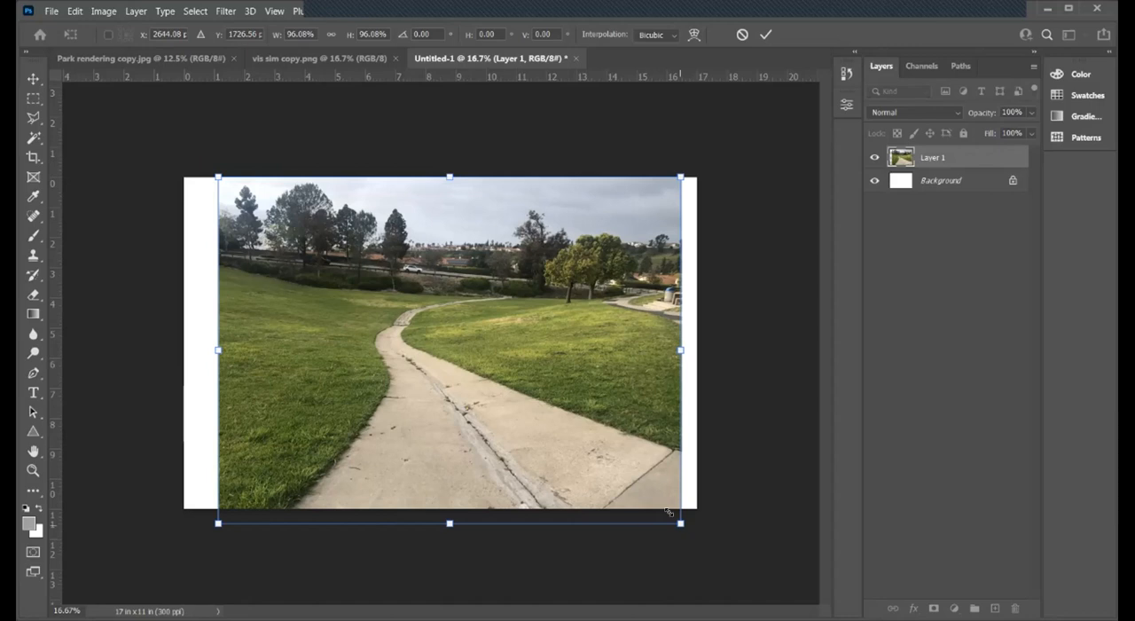
pyautogui.moveTo(672, 517); pyautogui.dragTo(666, 512)
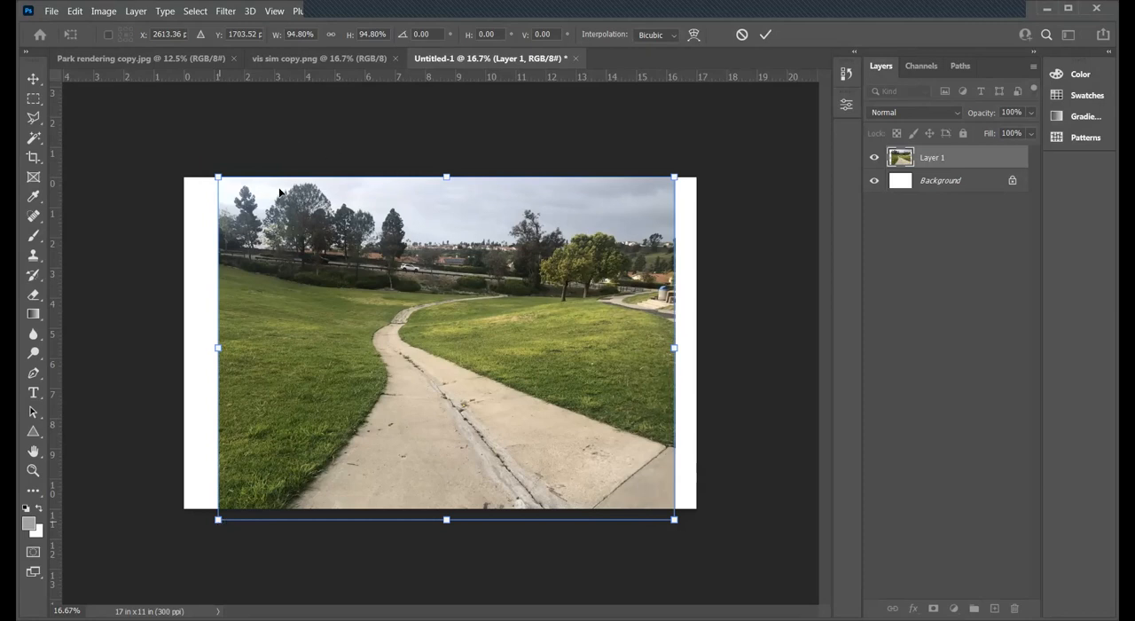
pyautogui.moveTo(218, 521); pyautogui.dragTo(209, 526)
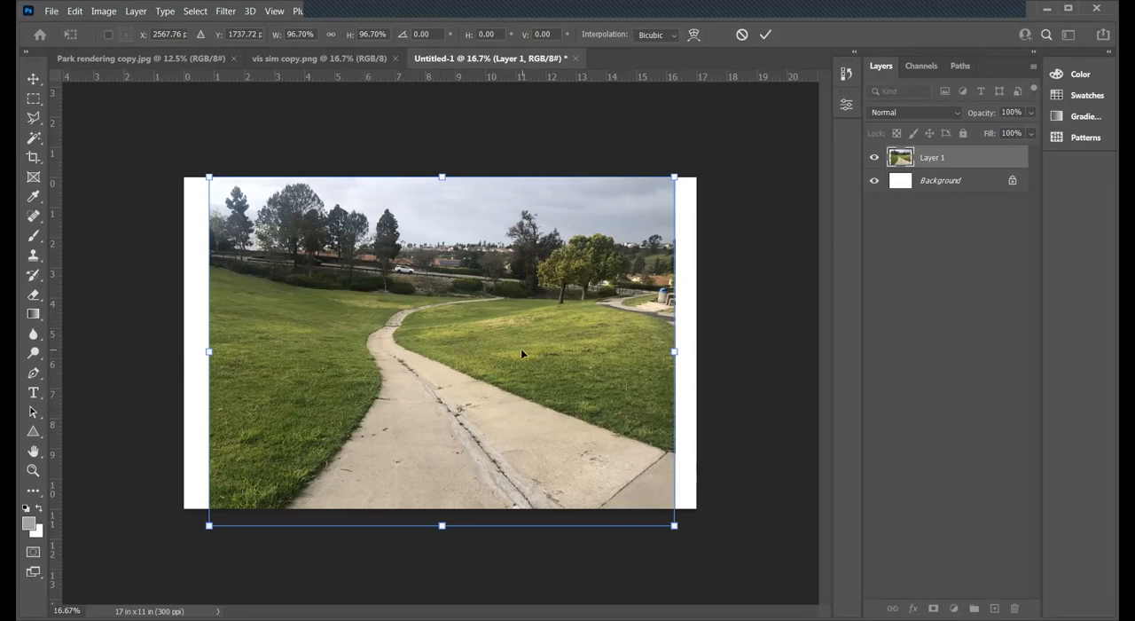
pyautogui.press('Return')
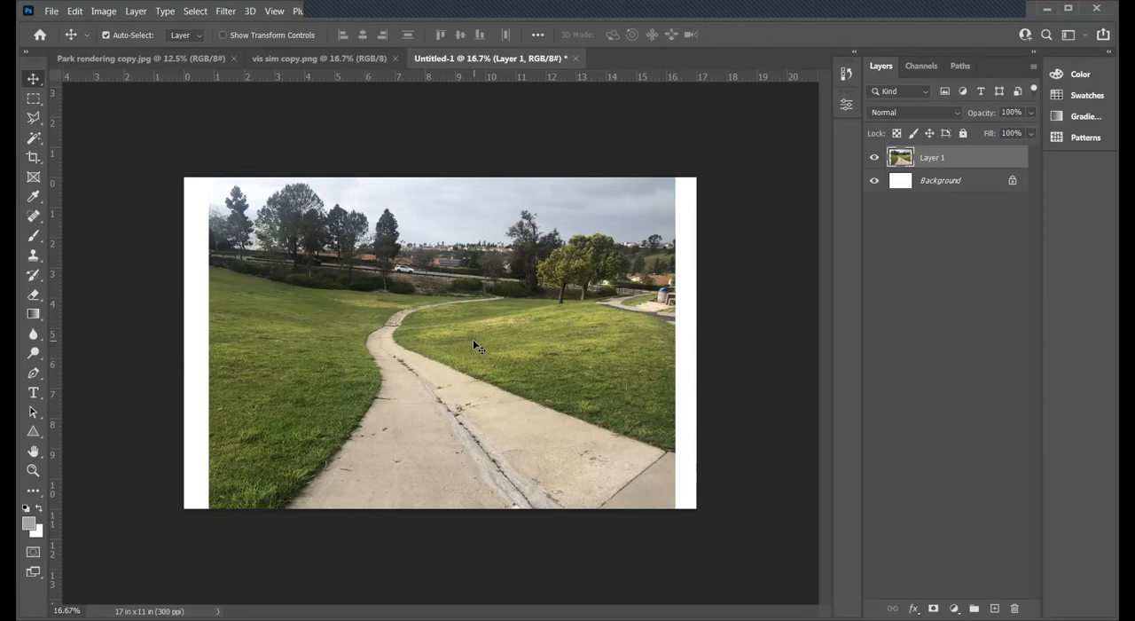
pyautogui.hotkey('shift', 'Left')
pyautogui.hotkey('shift', 'Left')
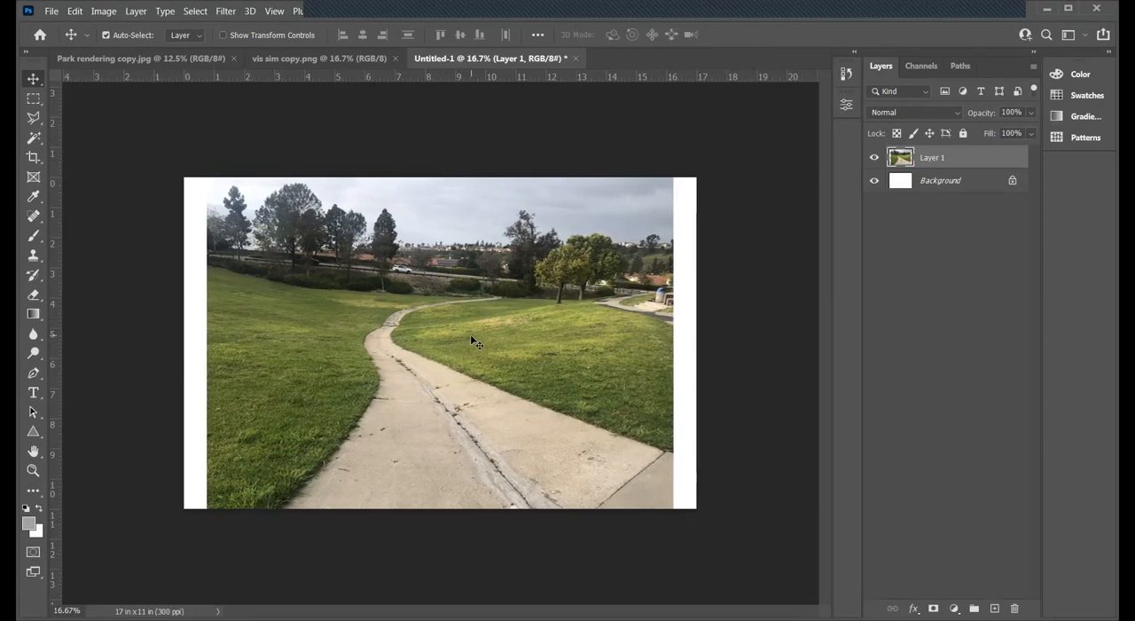
# - Save the document on the computer as VIS SIM DEMO.psd in the Photos folder
pyautogui.click(50, 10)
pyautogui.click(80, 198)
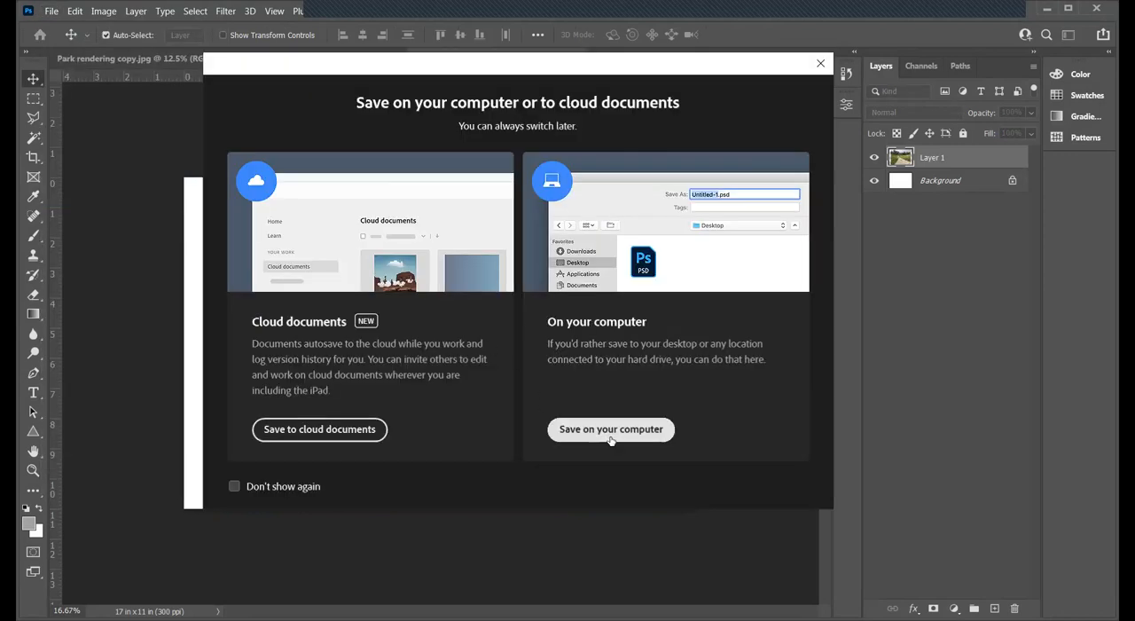
pyautogui.click(611, 428)
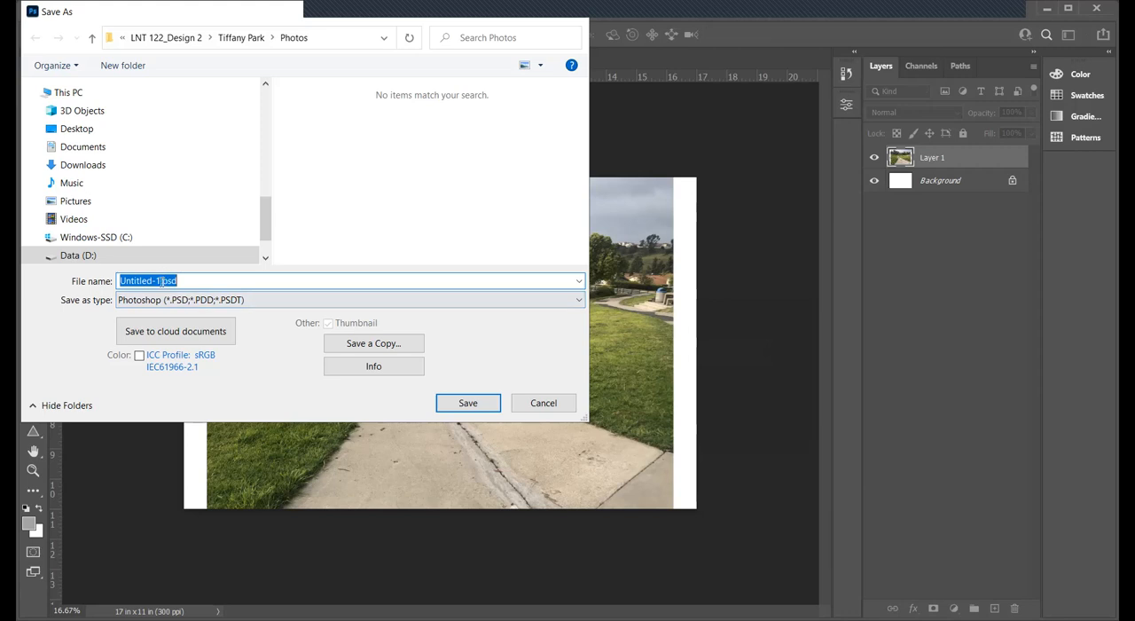
pyautogui.click(162, 280)
pyautogui.press('BackSpace')
pyautogui.press('BackSpace')
pyautogui.press('BackSpace')
pyautogui.press('BackSpace')
pyautogui.press('BackSpace')
pyautogui.press('BackSpace')
pyautogui.press('BackSpace')
pyautogui.press('BackSpace')
pyautogui.press('BackSpace')
pyautogui.press('BackSpace')
pyautogui.press('BackSpace')
pyautogui.write('VIS SIM DE')
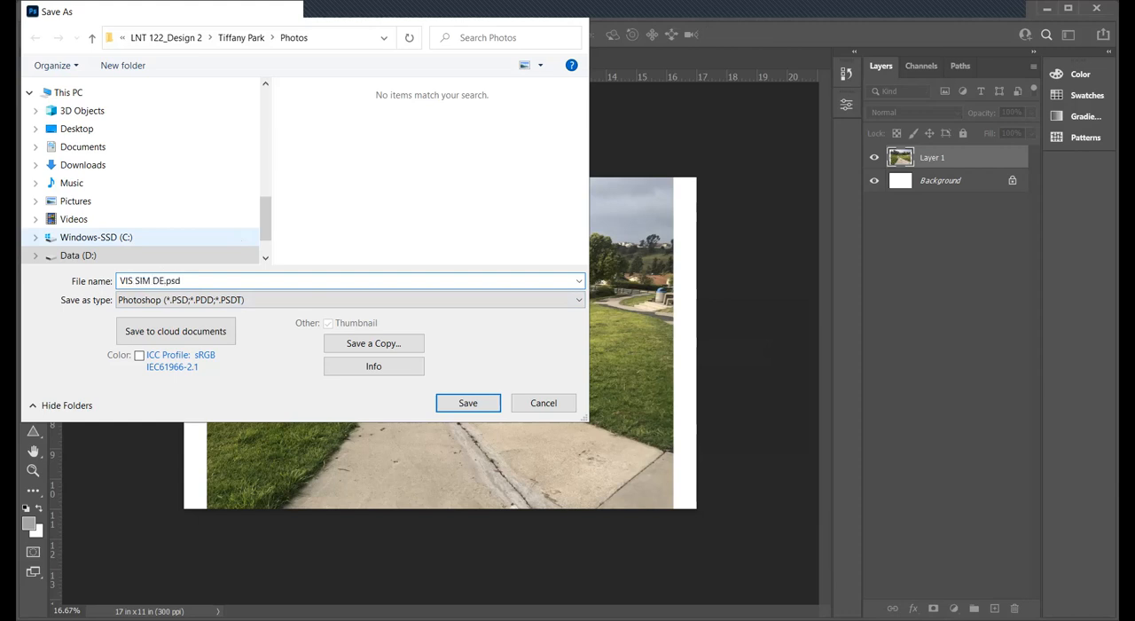
pyautogui.write('MO')
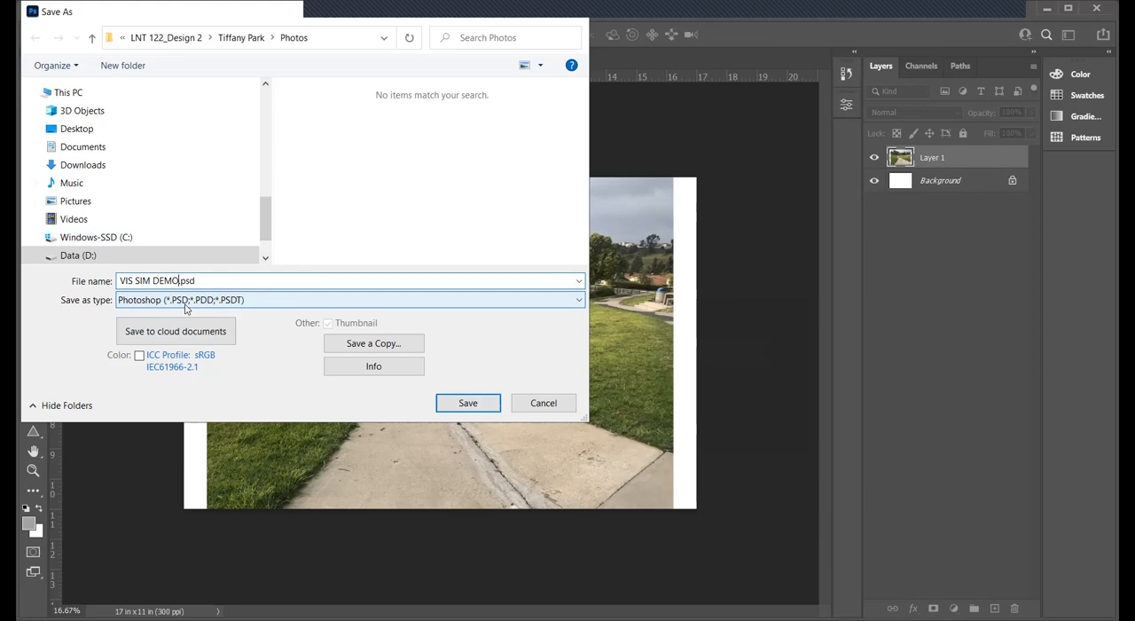
pyautogui.click(461, 406)
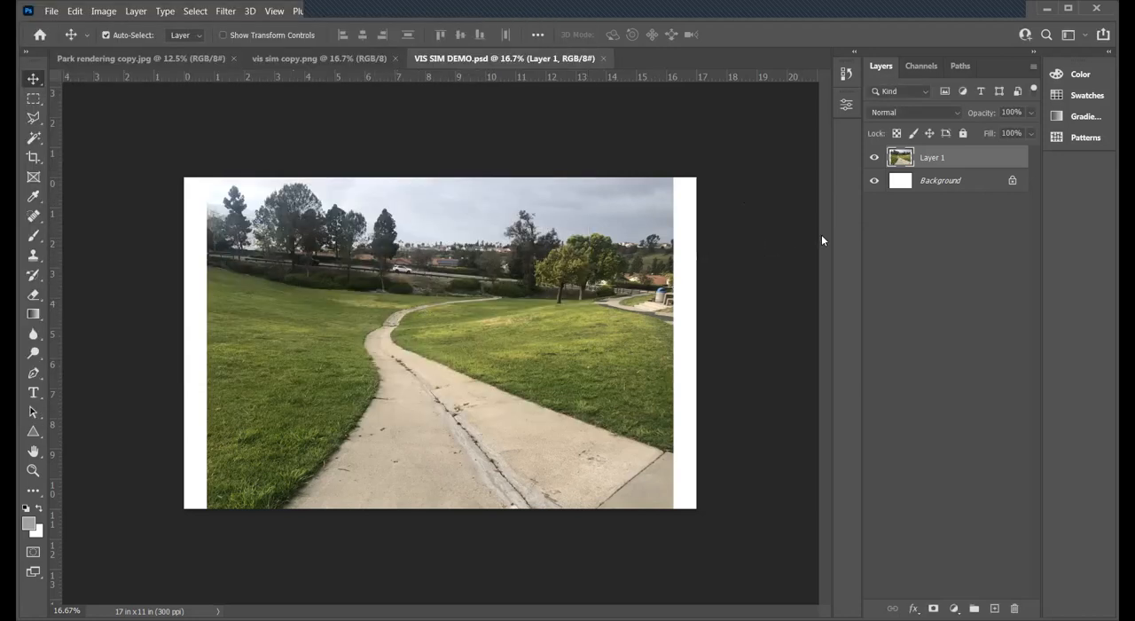
# - Open the tree photo plmex5305B.jpg from the Rendering Imagery folder
pyautogui.click(55, 11)
pyautogui.click(75, 39)
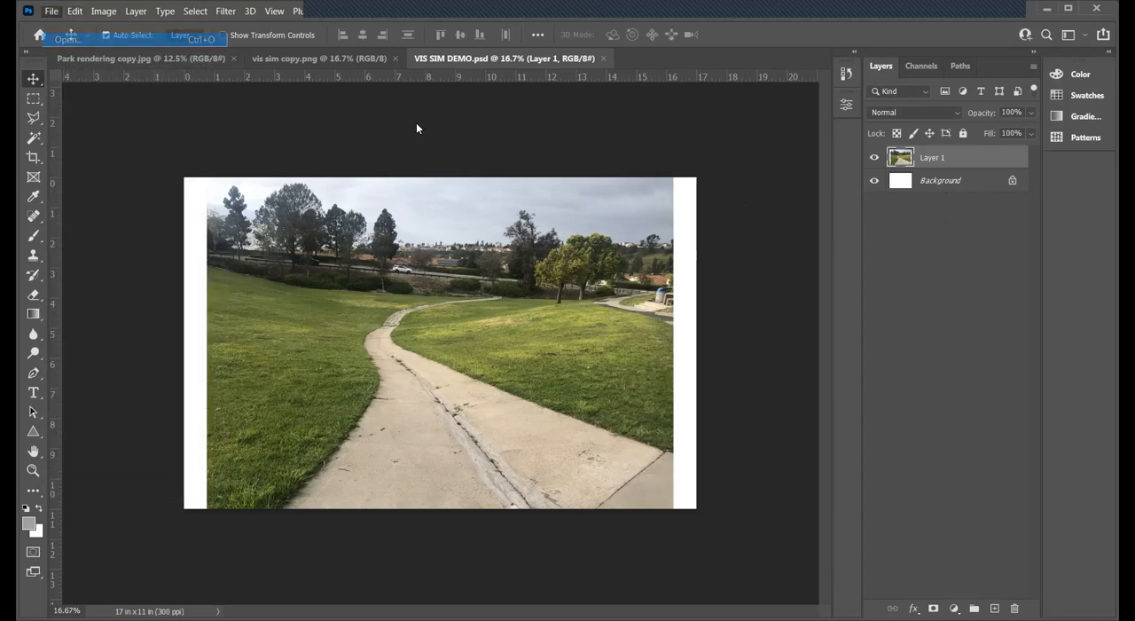
pyautogui.click(241, 37)
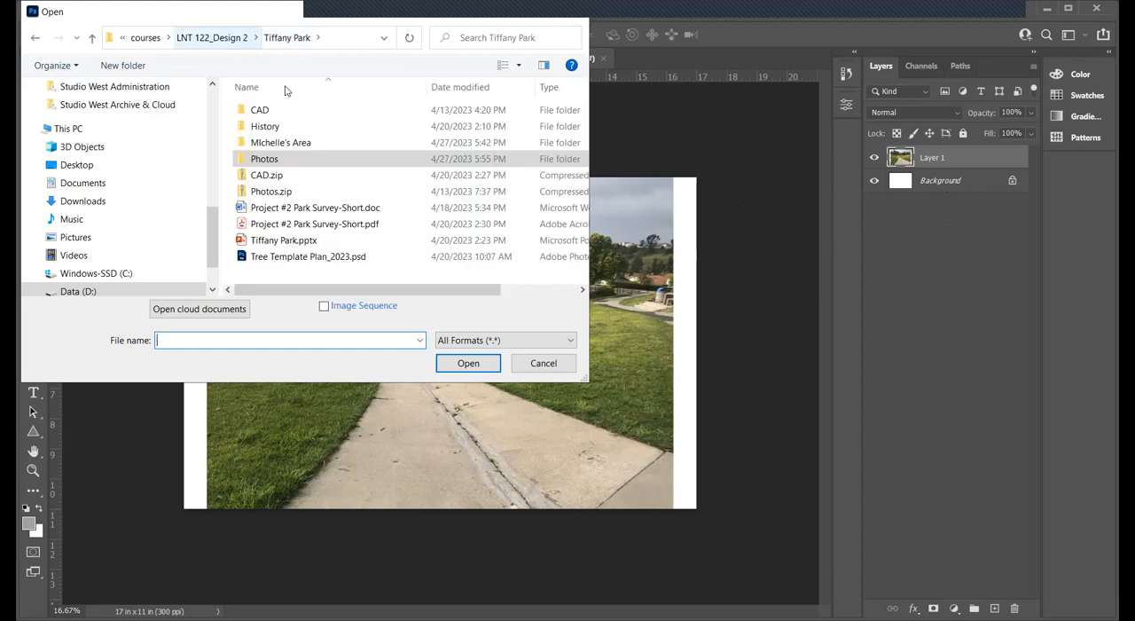
pyautogui.doubleClick(284, 143)
pyautogui.doubleClick(273, 133)
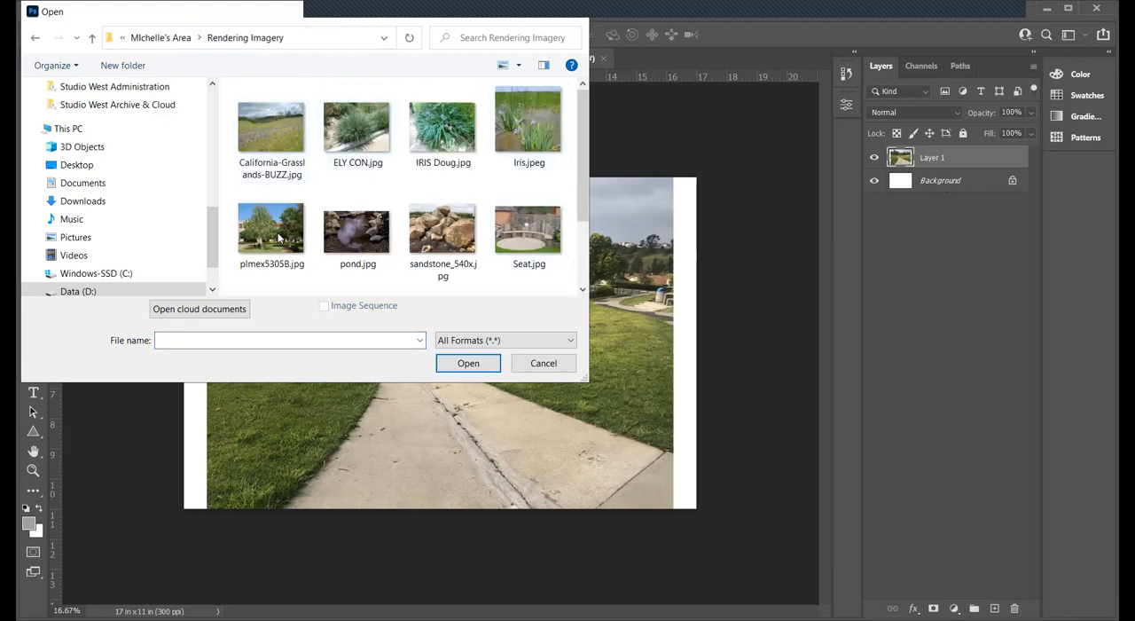
pyautogui.click(278, 238)
pyautogui.click(469, 364)
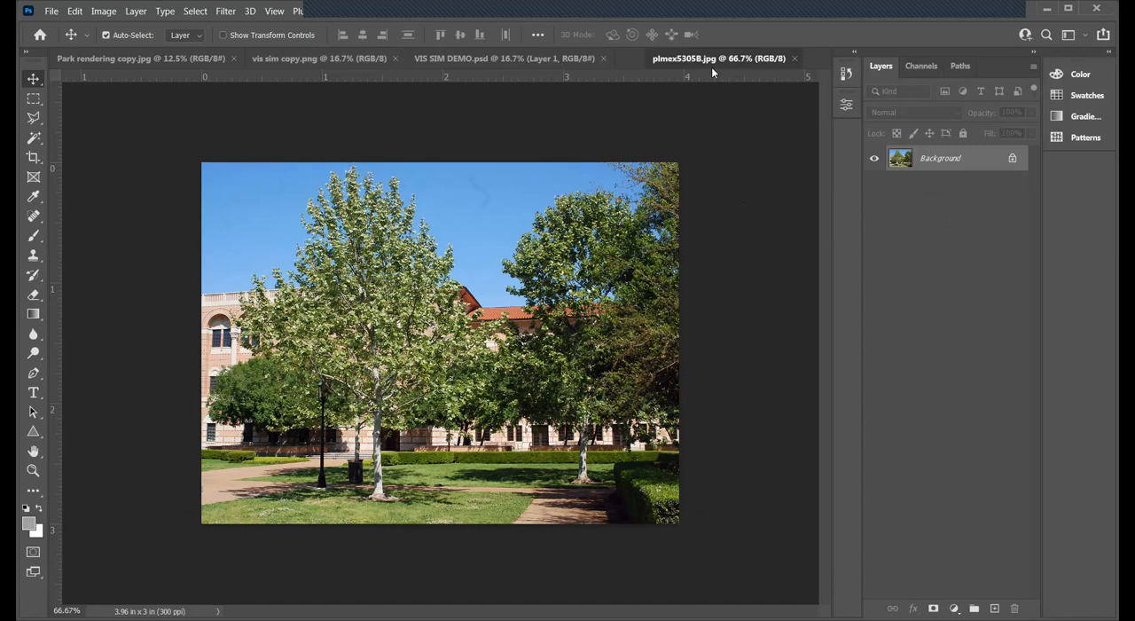
# - Copy the tree photo into VIS SIM DEMO.psd as a new layer over the path and close plmex5305B.jpg
pyautogui.moveTo(660, 58); pyautogui.dragTo(725, 149)
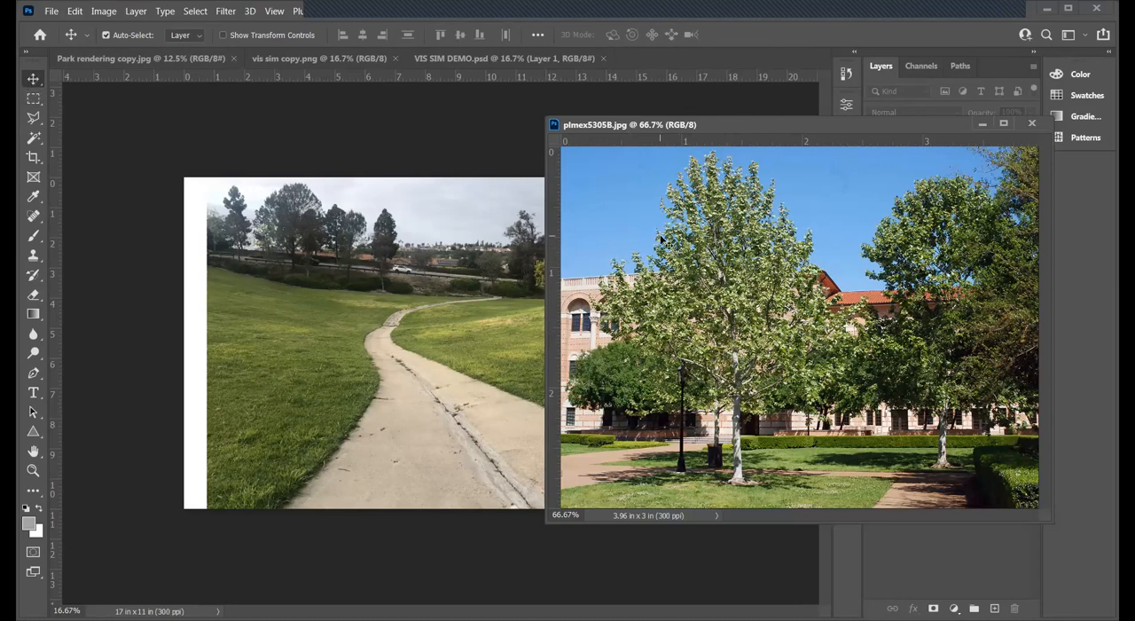
pyautogui.moveTo(388, 282); pyautogui.dragTo(388, 282)
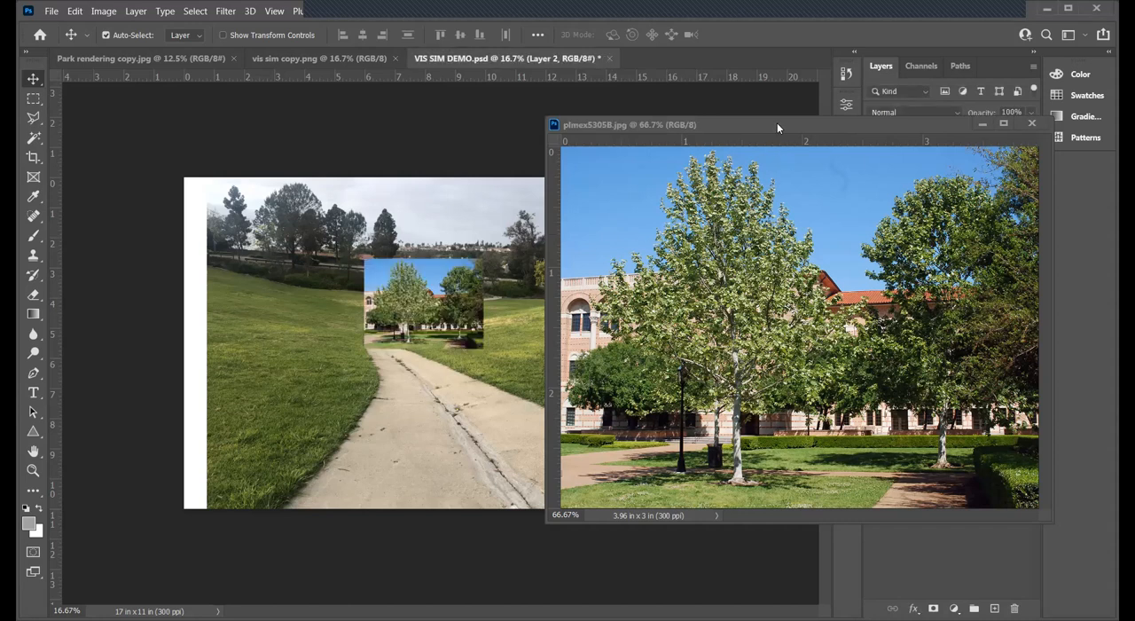
pyautogui.hotkey('ctrl', 'w')
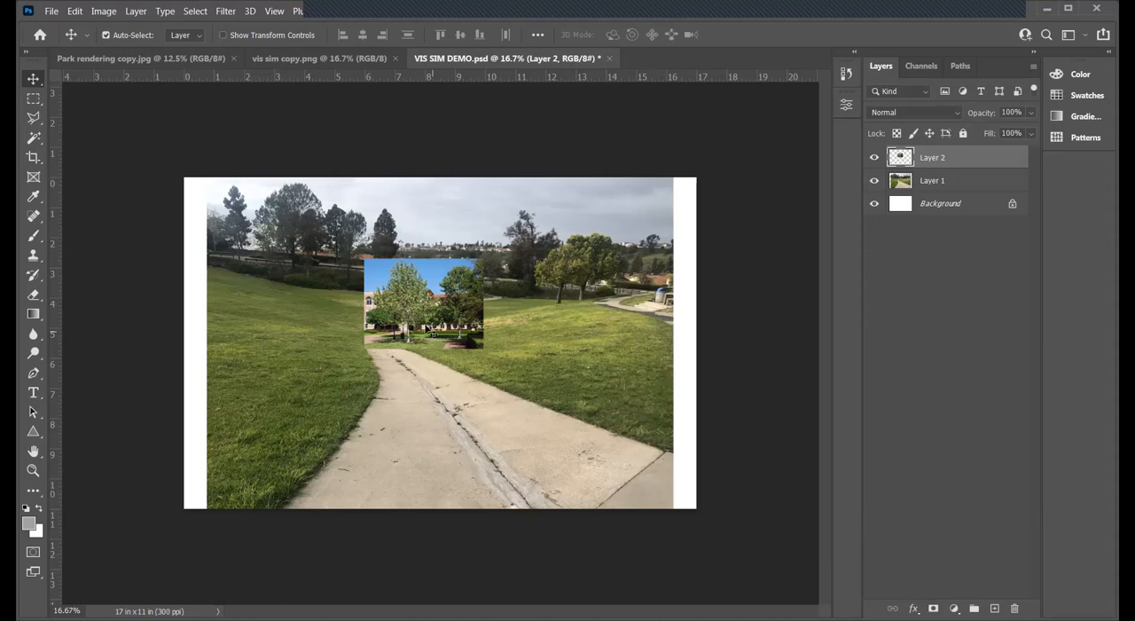
# - Enlarge the tree photo layer proportionally to about 8.7 inches wide, keeping its upper-left corner in place
pyautogui.press('z')
pyautogui.click(476, 330)
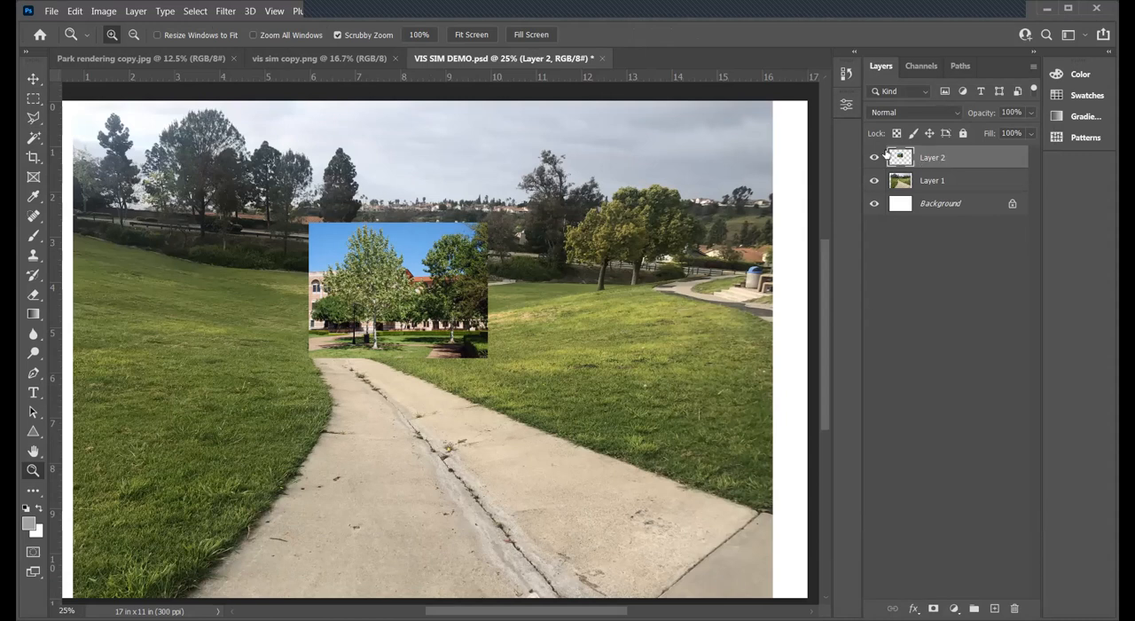
pyautogui.click(875, 158)
pyautogui.click(875, 158)
pyautogui.hotkey('ctrl', 't')
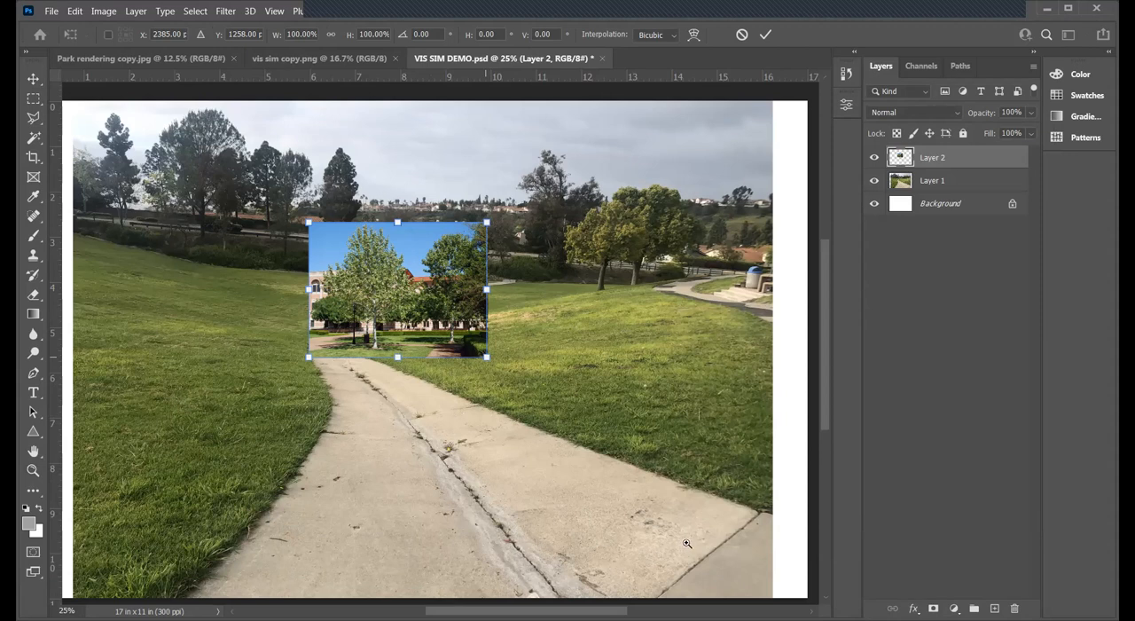
pyautogui.moveTo(486, 357); pyautogui.dragTo(686, 543)
pyautogui.press('Return')
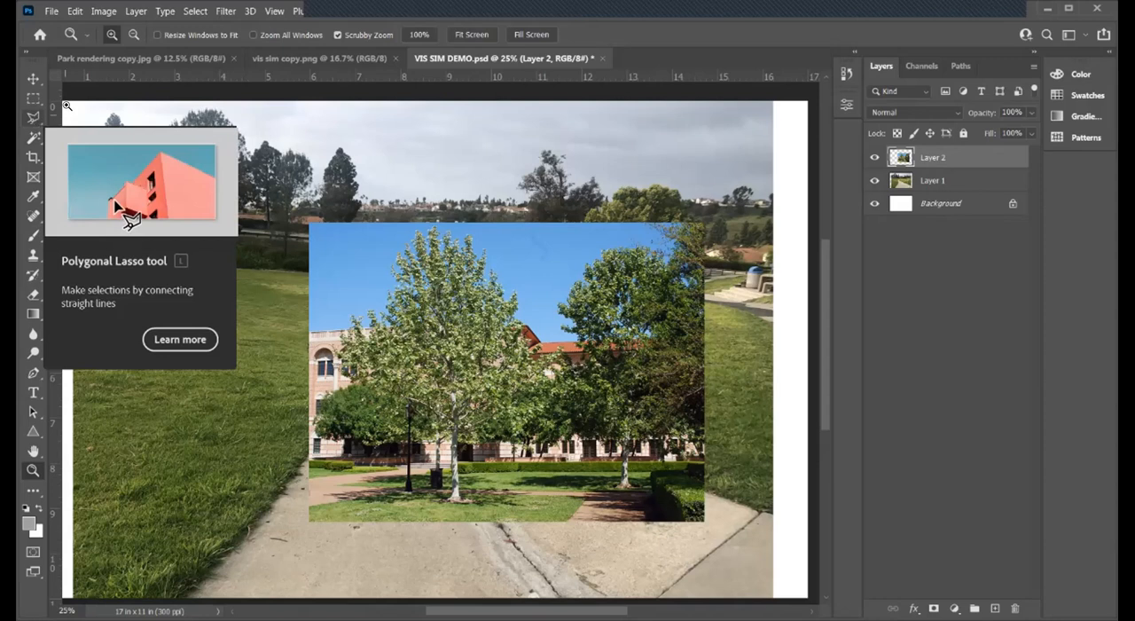
# - Select the right-hand trees of the tree photo with the Polygonal Lasso and cut them from Layer 2
pyautogui.click(35, 119)
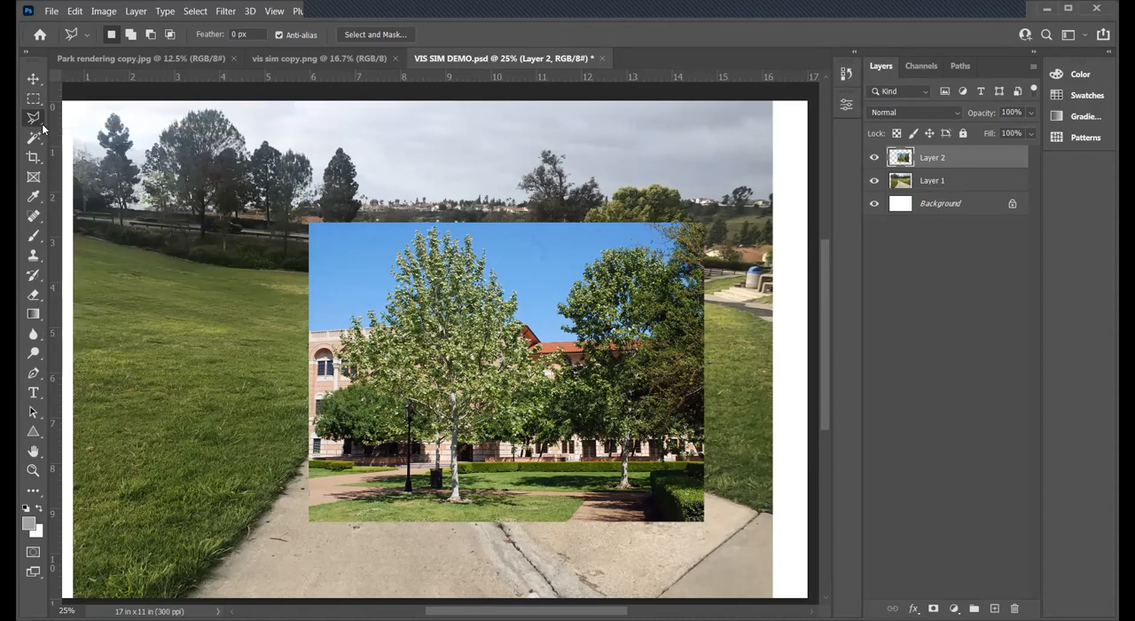
pyautogui.rightClick(42, 128)
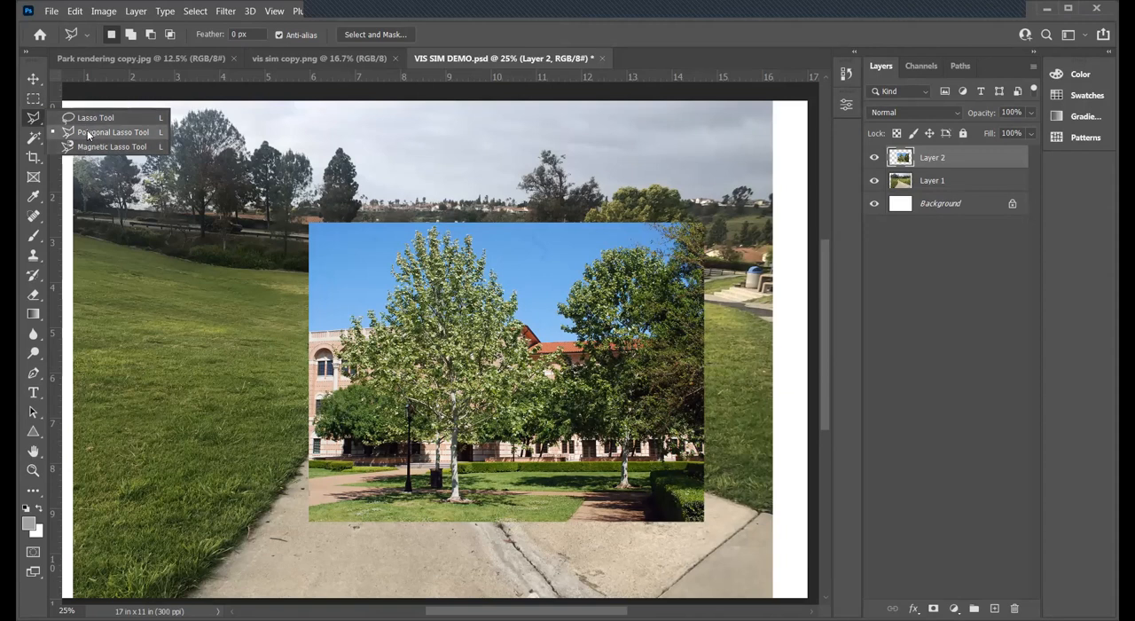
pyautogui.click(88, 133)
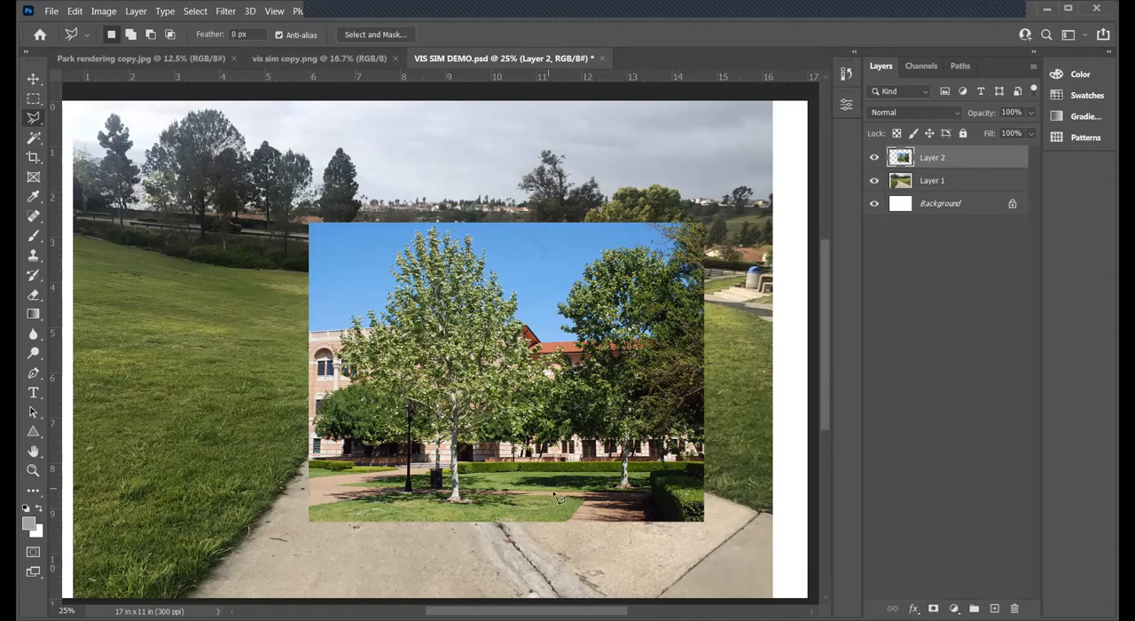
pyautogui.click(527, 526)
pyautogui.moveTo(568, 390)
pyautogui.mouseDown()
pyautogui.moveTo(557, 300)
pyautogui.moveTo(587, 235)
pyautogui.moveTo(665, 183)
pyautogui.moveTo(750, 292)
pyautogui.moveTo(748, 483)
pyautogui.moveTo(675, 550)
pyautogui.moveTo(549, 542)
pyautogui.moveTo(524, 525)
pyautogui.mouseUp()
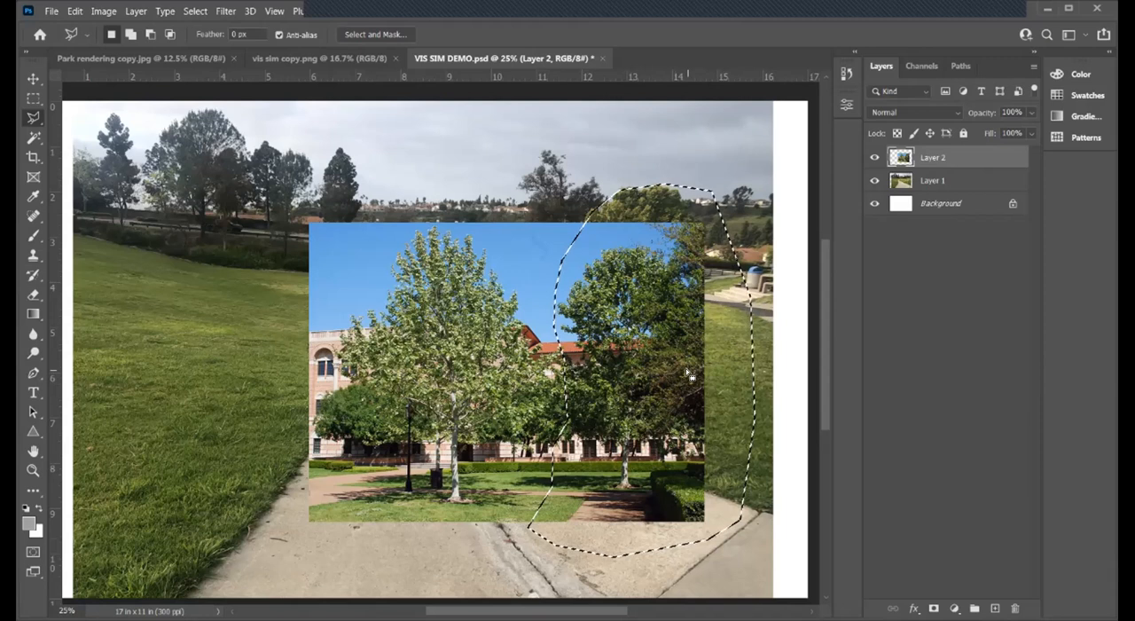
pyautogui.click(76, 11)
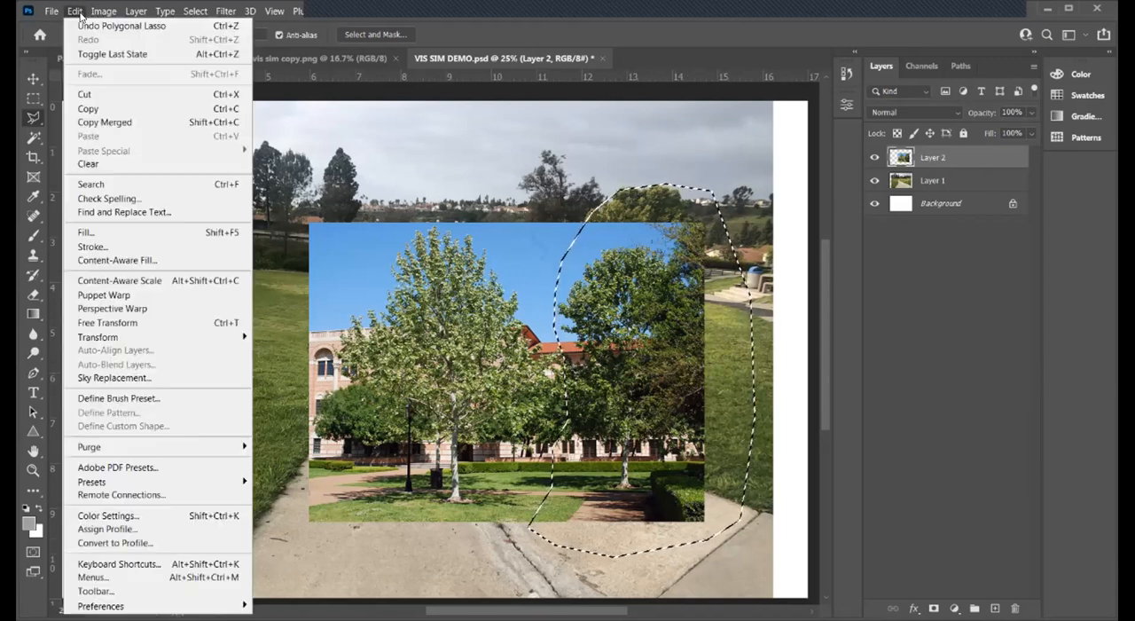
pyautogui.click(106, 95)
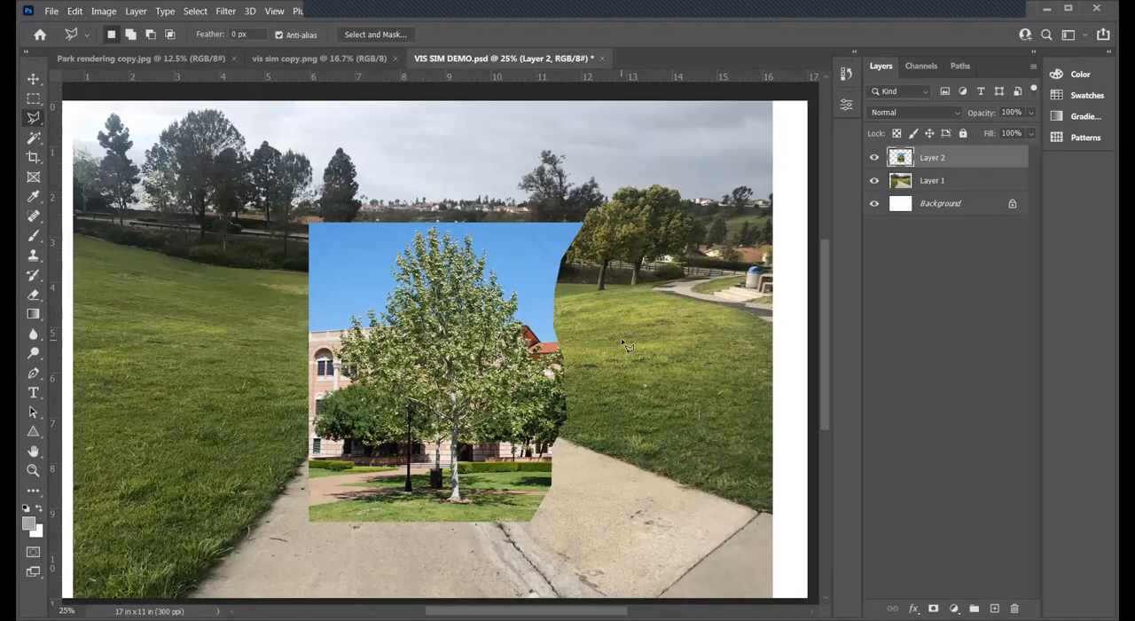
# - Lasso and delete the excess sky at both upper corners of the tree photo, following the crown's sloping outline
pyautogui.moveTo(479, 211)
pyautogui.mouseDown()
pyautogui.moveTo(508, 276)
pyautogui.moveTo(562, 331)
pyautogui.moveTo(616, 310)
pyautogui.moveTo(661, 255)
pyautogui.moveTo(581, 171)
pyautogui.moveTo(537, 166)
pyautogui.moveTo(507, 202)
pyautogui.moveTo(480, 210)
pyautogui.mouseUp()
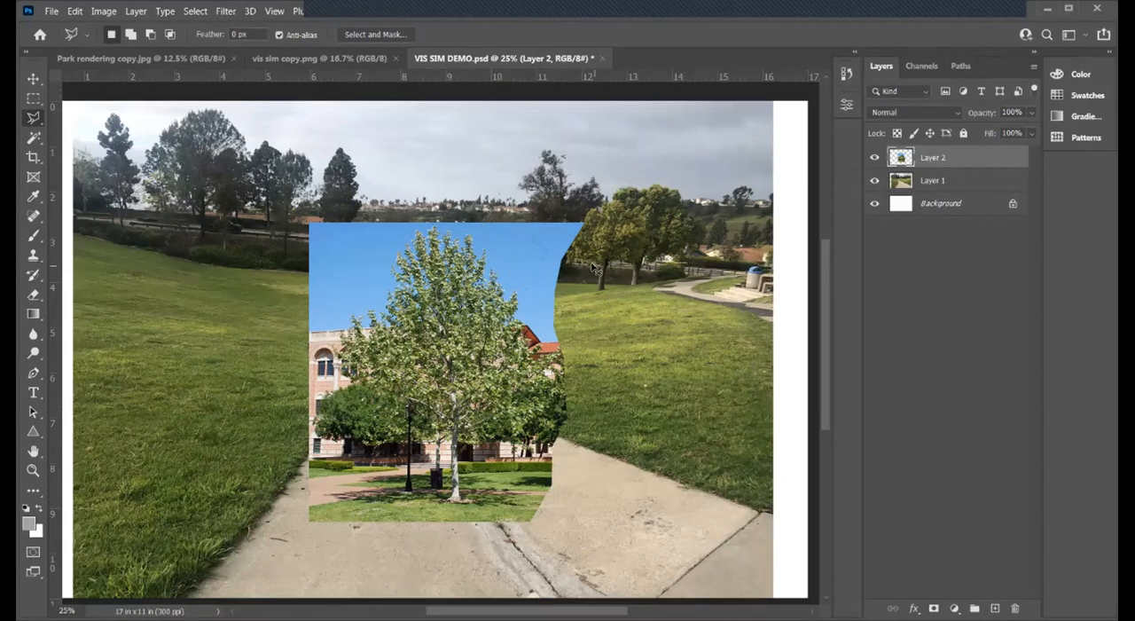
pyautogui.press('Delete')
pyautogui.hotkey('ctrl', 'd')
pyautogui.moveTo(394, 213)
pyautogui.mouseDown()
pyautogui.moveTo(350, 295)
pyautogui.moveTo(287, 335)
pyautogui.moveTo(261, 287)
pyautogui.moveTo(256, 217)
pyautogui.moveTo(328, 186)
pyautogui.moveTo(404, 198)
pyautogui.mouseUp()
pyautogui.press('Delete')
pyautogui.hotkey('ctrl', 'd')
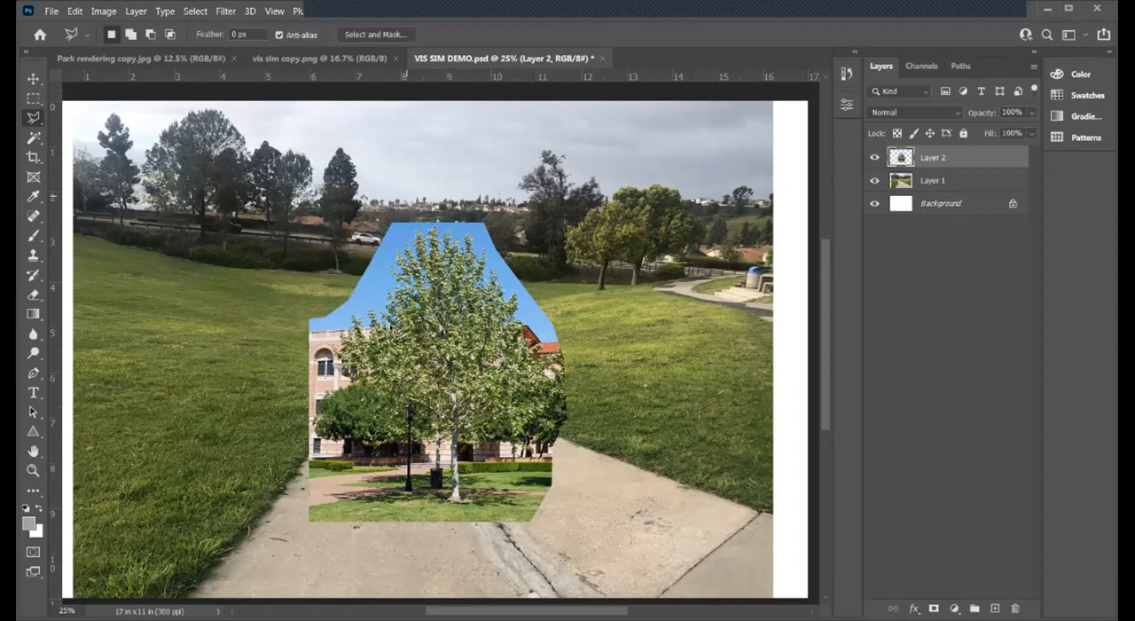
# - Lasso and delete the lawn and brick path at the tree photo's lower-left corner, up to near the trunk
pyautogui.click(342, 460)
pyautogui.click(400, 462)
pyautogui.click(420, 485)
pyautogui.click(422, 516)
pyautogui.click(395, 546)
pyautogui.click(347, 550)
pyautogui.click(297, 534)
pyautogui.click(276, 499)
pyautogui.click(284, 450)
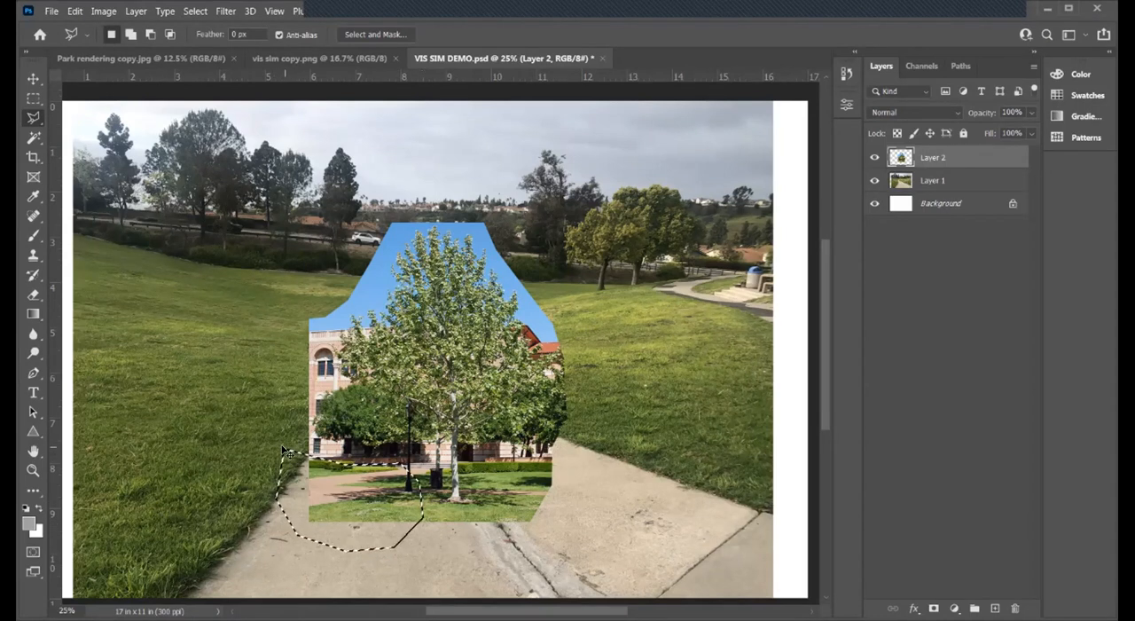
pyautogui.press('Delete')
pyautogui.hotkey('ctrl', 'd')
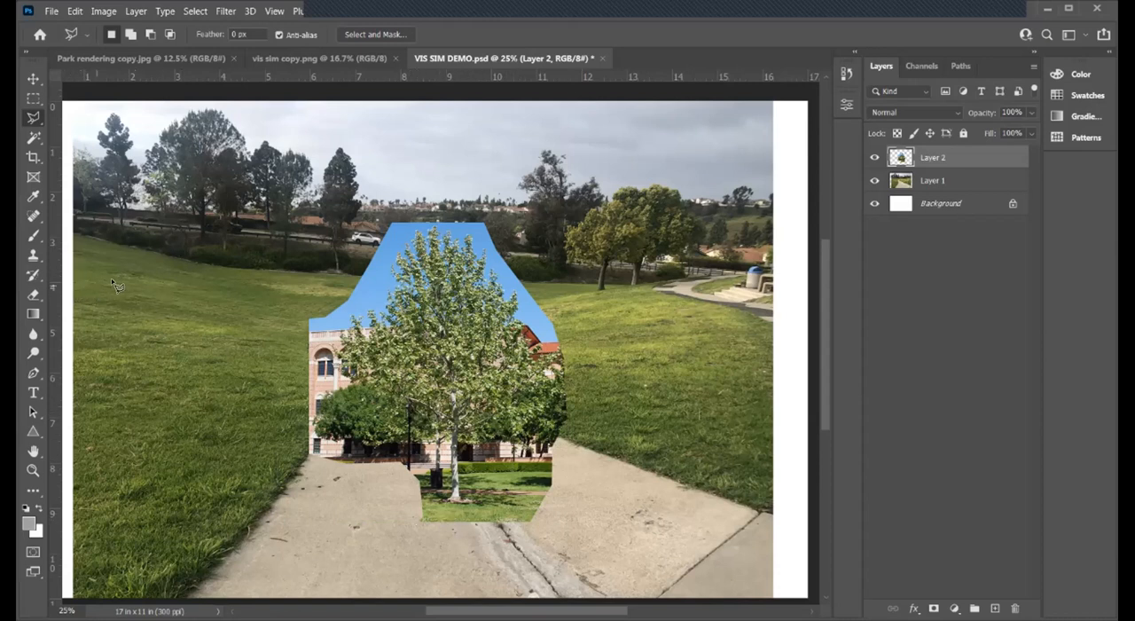
# - Set the Polygonal Lasso feather to 2 px and delete another strip of sky along the crown's upper-left side
pyautogui.click(34, 139)
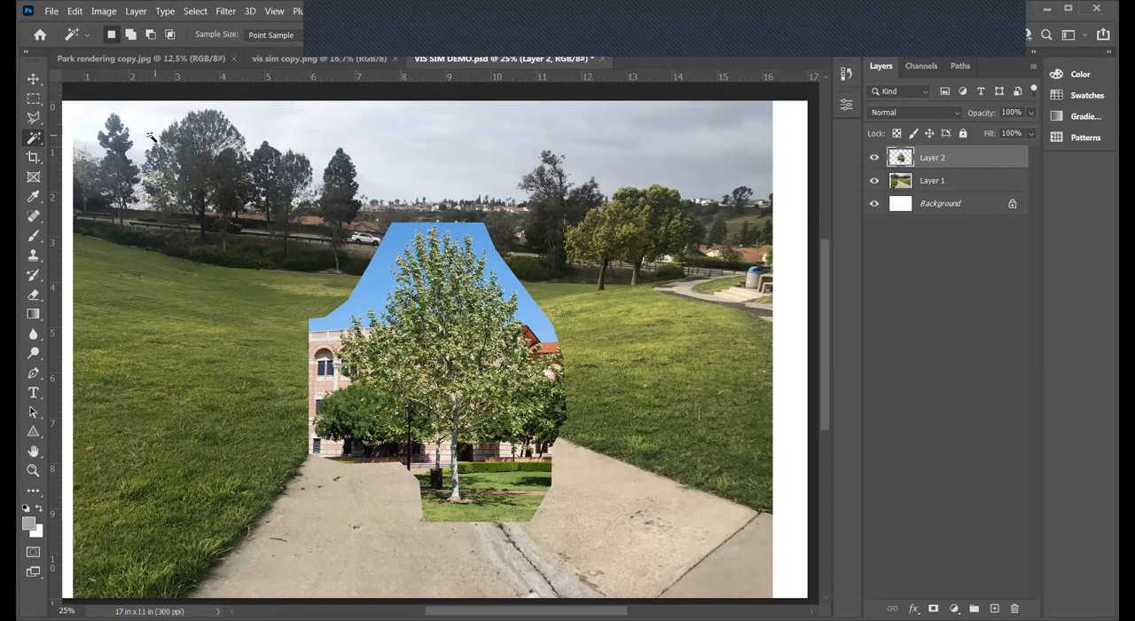
pyautogui.click(34, 121)
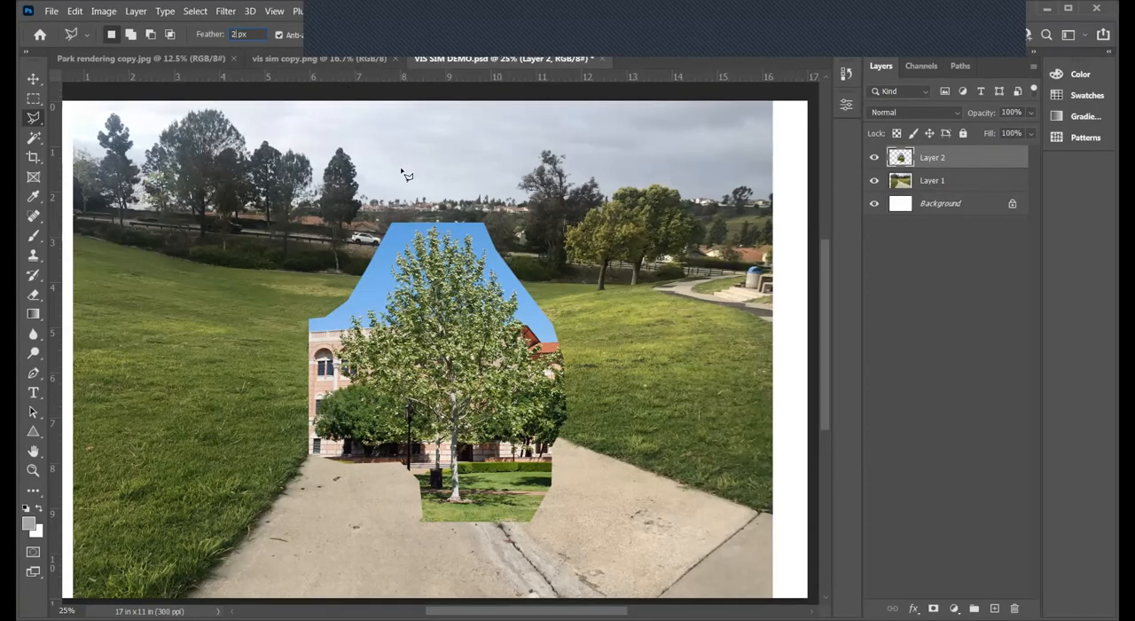
pyautogui.click(399, 196)
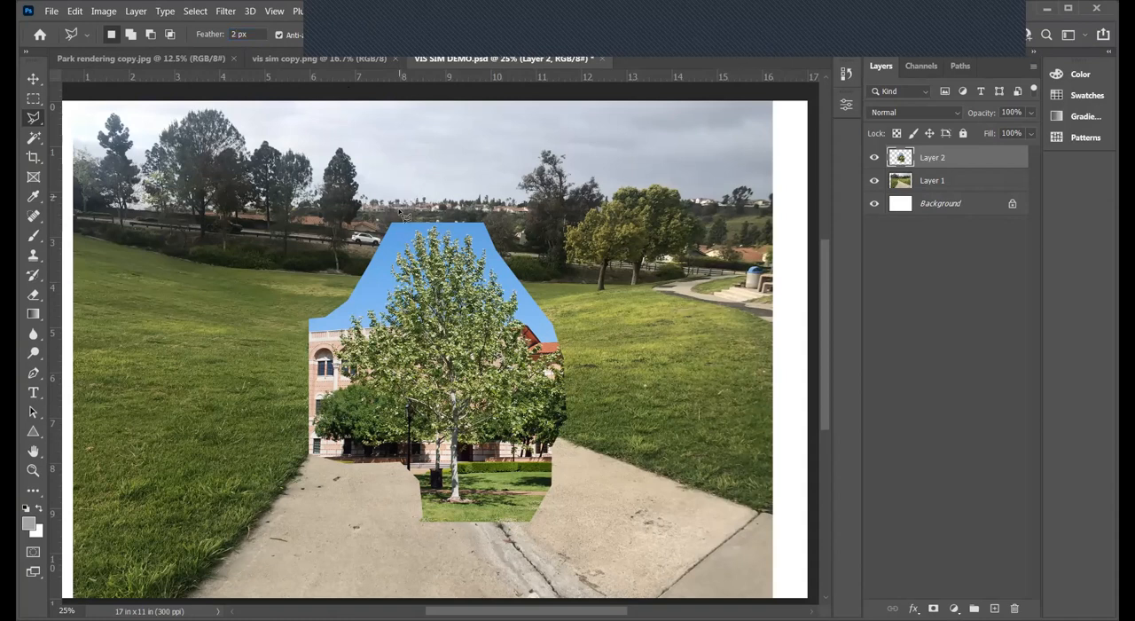
pyautogui.click(399, 230)
pyautogui.click(391, 256)
pyautogui.click(365, 291)
pyautogui.click(350, 294)
pyautogui.click(315, 232)
pyautogui.click(360, 188)
pyautogui.click(399, 196)
pyautogui.press('Delete')
pyautogui.hotkey('ctrl', 'd')
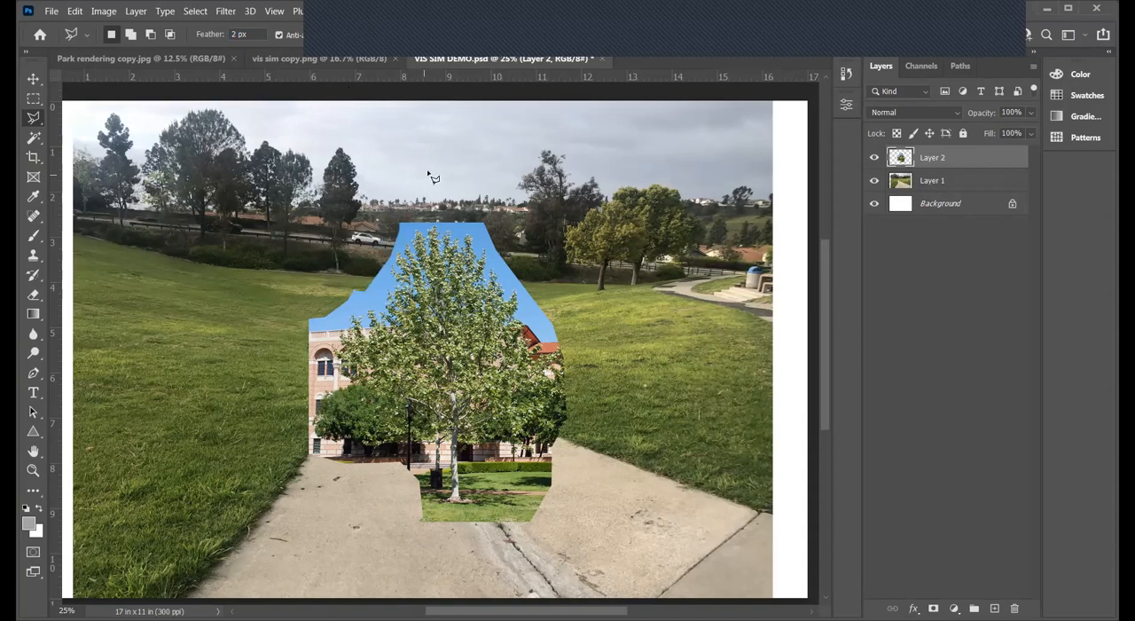
# - Set the Rectangular Marquee's feather to 2 px while working close up on the tree crown
pyautogui.click(32, 470)
pyautogui.click(399, 290)
pyautogui.click(397, 261)
pyautogui.click(396, 230)
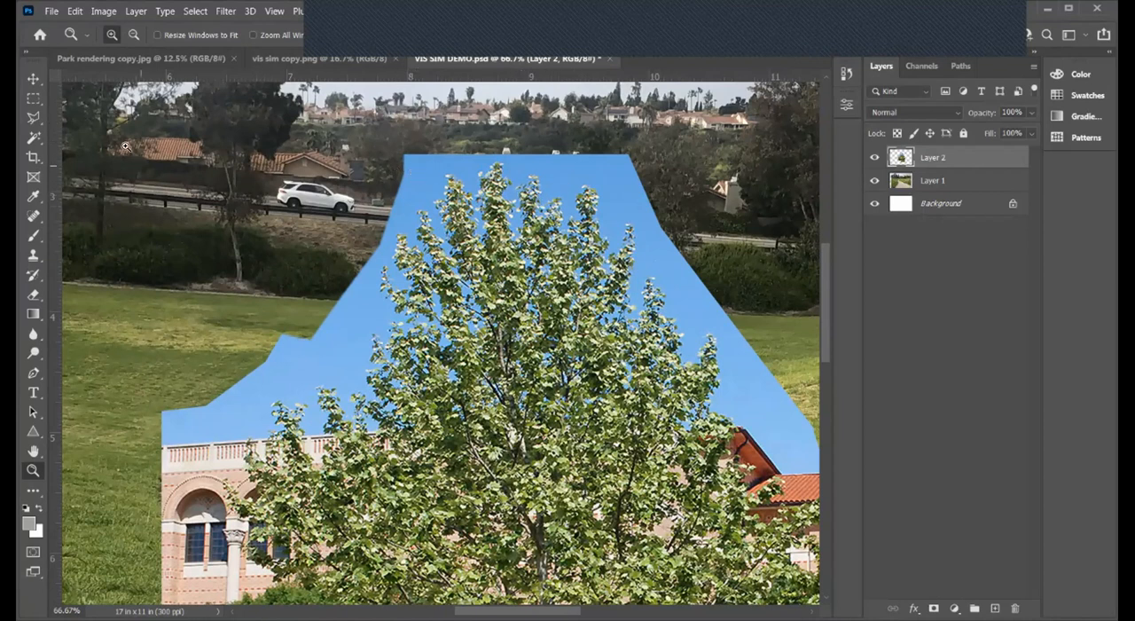
pyautogui.click(33, 138)
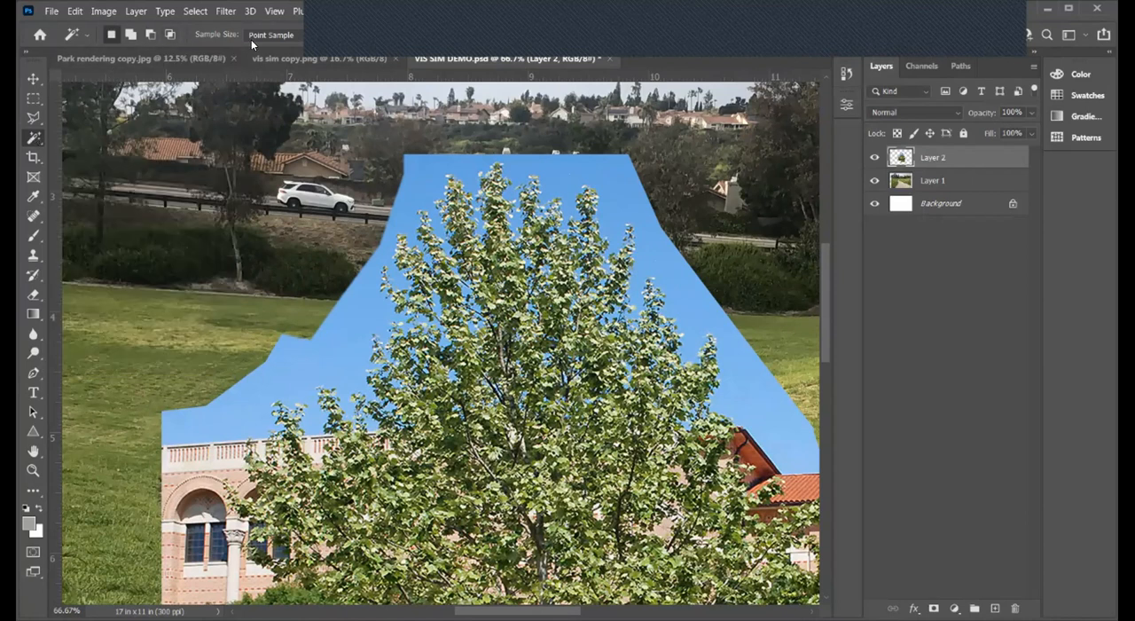
pyautogui.click(34, 99)
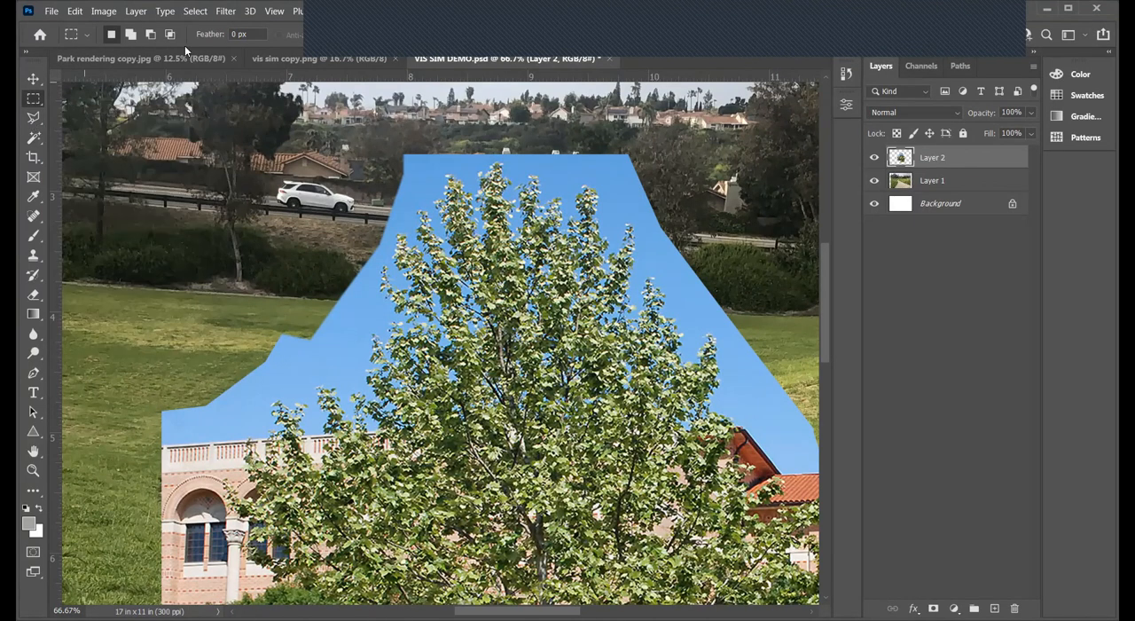
pyautogui.click(237, 33)
pyautogui.press('BackSpace')
pyautogui.write('2')
# - Select the open blue sky around the tree crown with the Magic Wand, delete it from Layer 2 and clear the selection
pyautogui.click(35, 140)
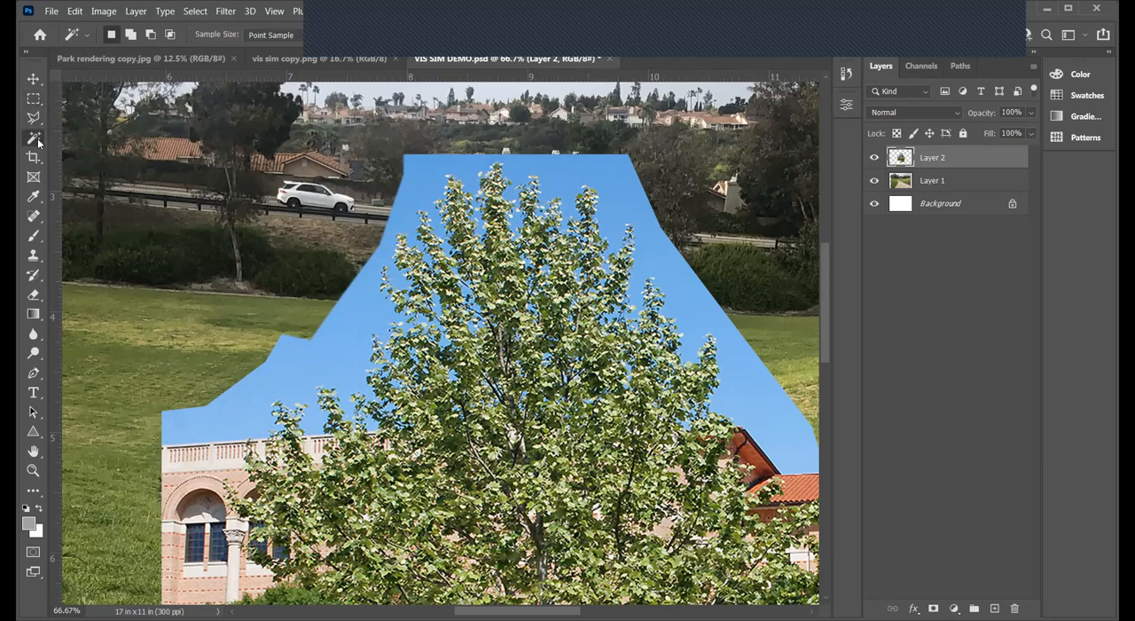
pyautogui.rightClick(43, 147)
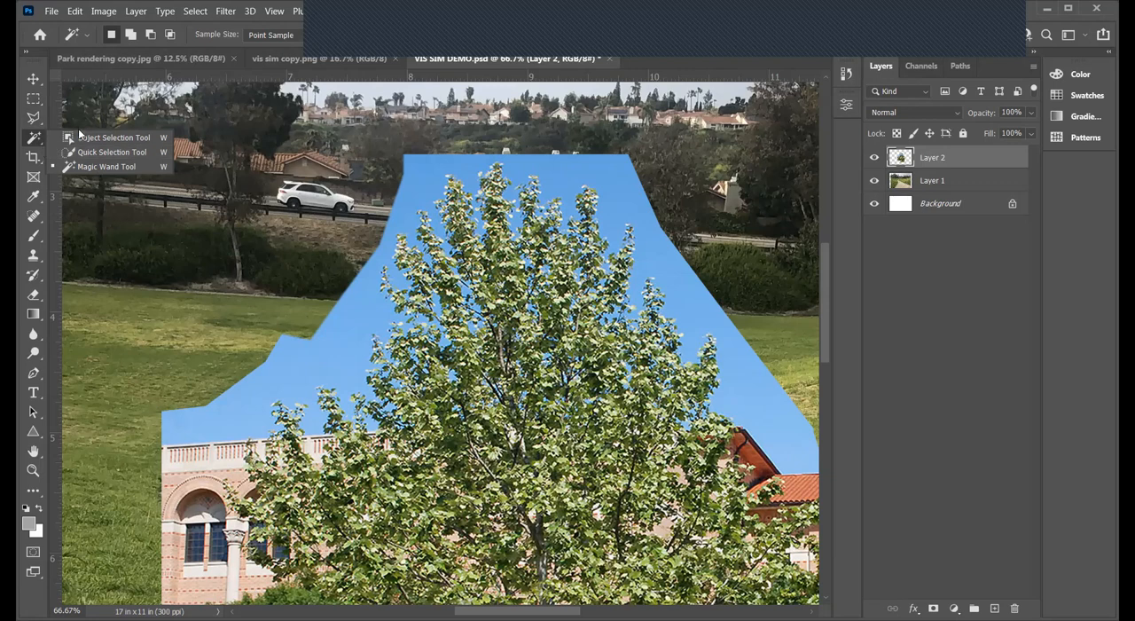
pyautogui.click(35, 142)
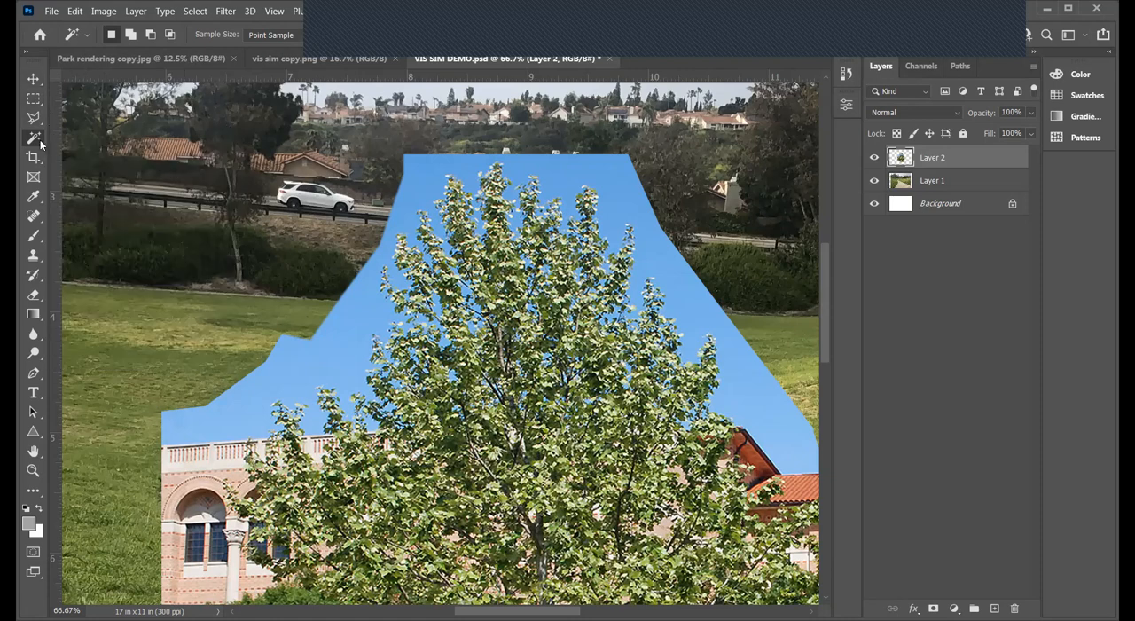
pyautogui.click(426, 176)
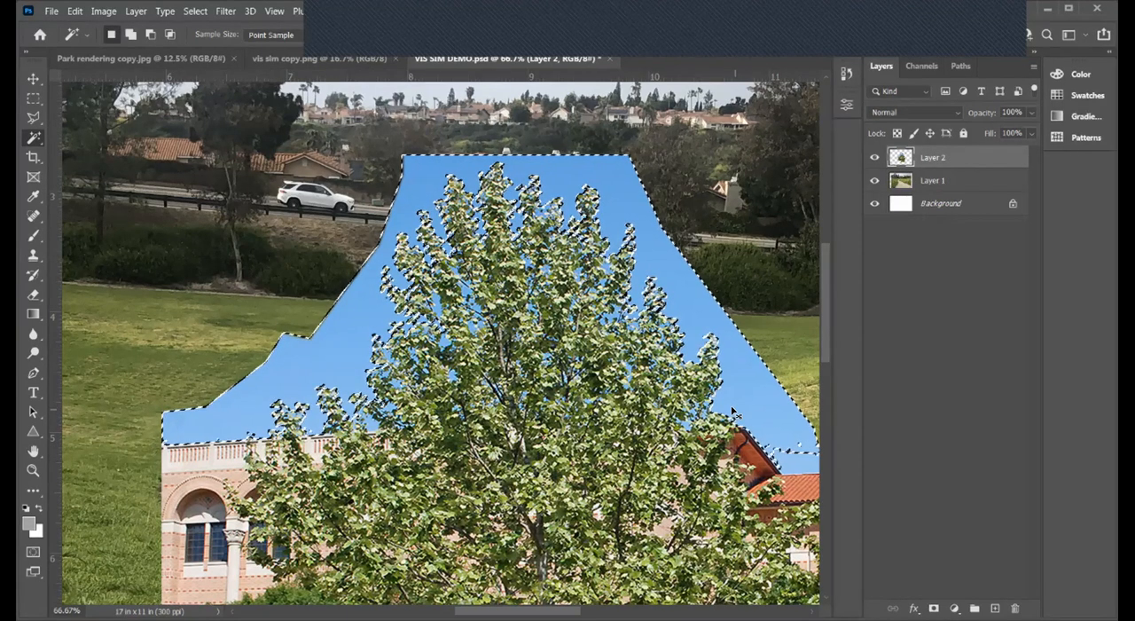
pyautogui.press('Delete')
pyautogui.hotkey('ctrl', 'd')
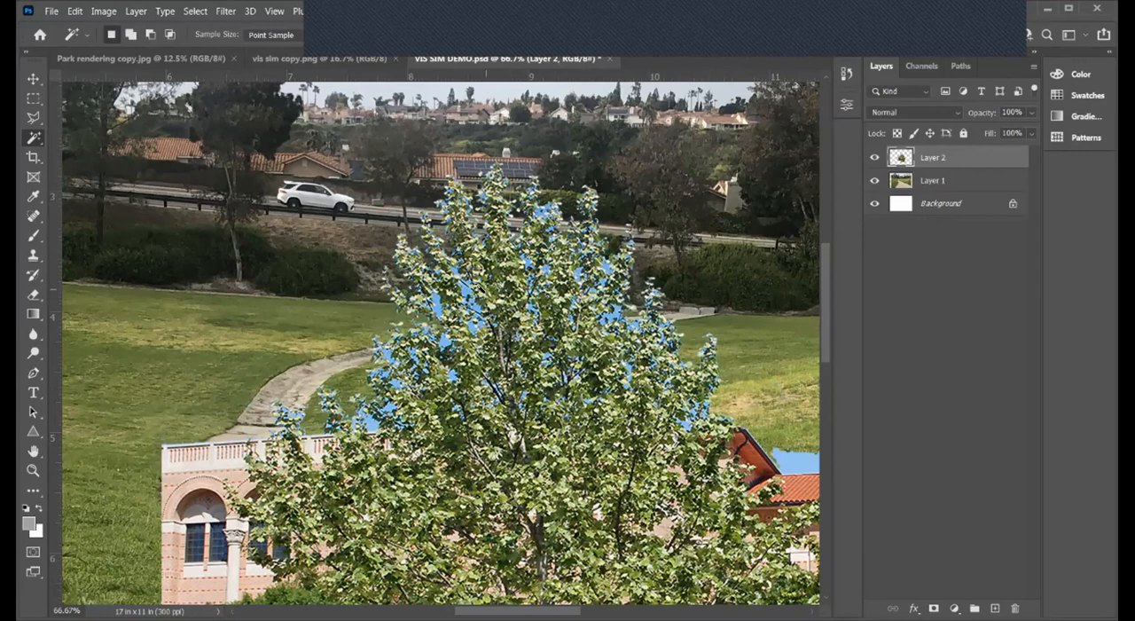
# - Select the sky gaps along the branch in the crown's upper-left interior with the Magic Wand and cut each one
pyautogui.click(33, 470)
pyautogui.click(465, 308)
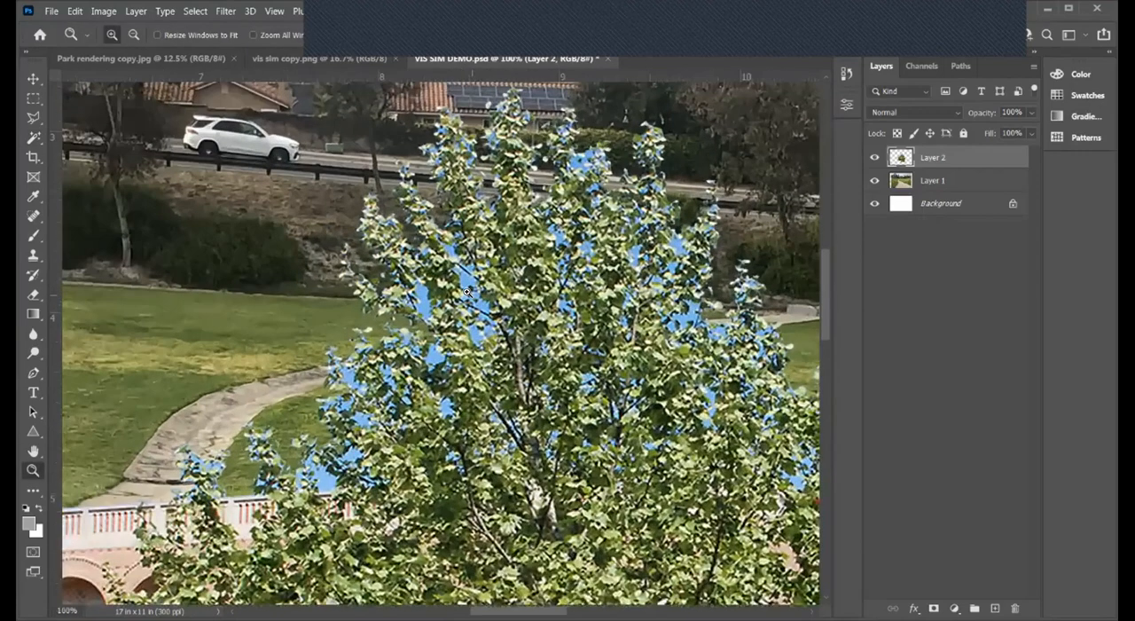
pyautogui.click(380, 251)
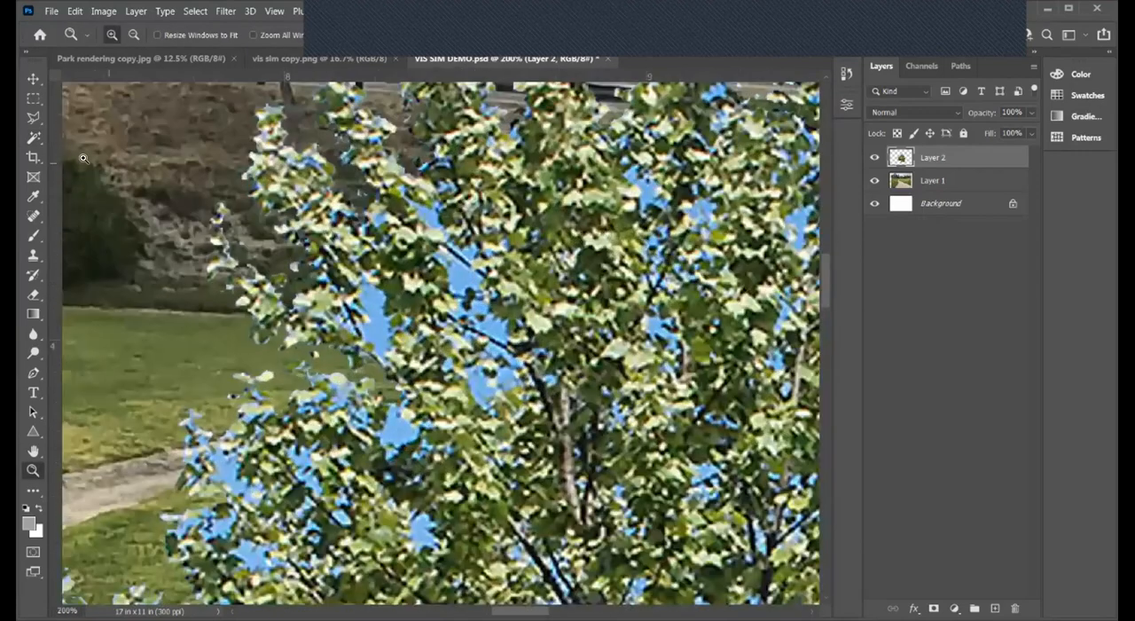
pyautogui.click(33, 138)
pyautogui.click(462, 276)
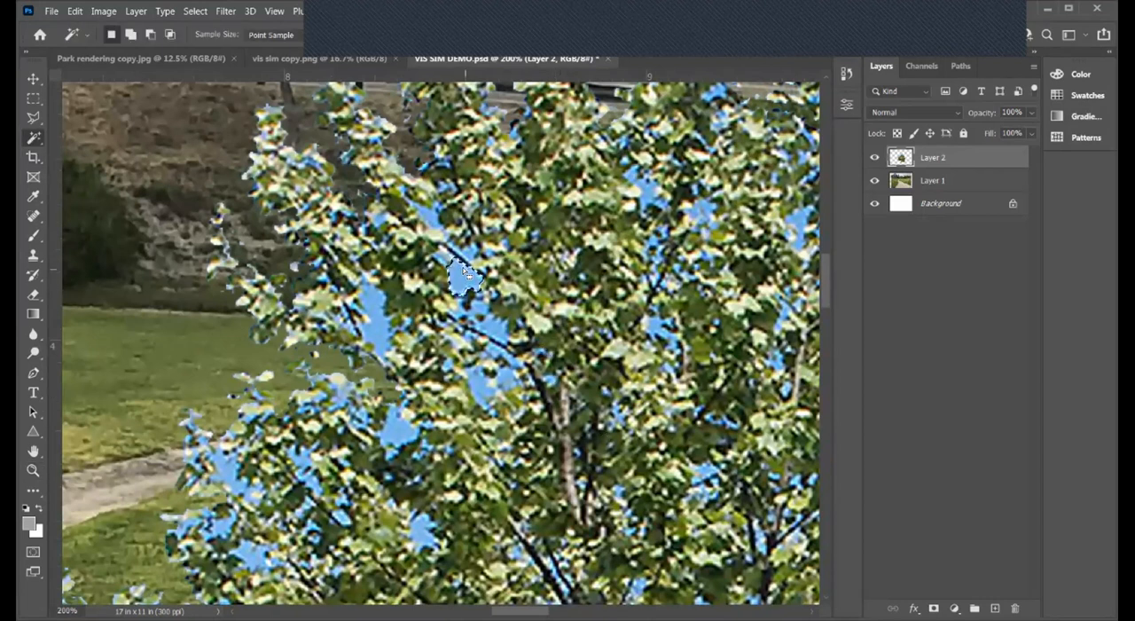
pyautogui.hotkey('ctrl', 'x')
pyautogui.click(490, 326)
pyautogui.hotkey('ctrl', 'x')
pyautogui.click(481, 383)
pyautogui.hotkey('ctrl', 'x')
# - Cut the remaining large sky gaps between the leaves on the crown's left side, down to its lower-left edge, using the Magic Wand
pyautogui.click(378, 325)
pyautogui.hotkey('ctrl', 'x')
pyautogui.click(431, 218)
pyautogui.hotkey('ctrl', 'x')
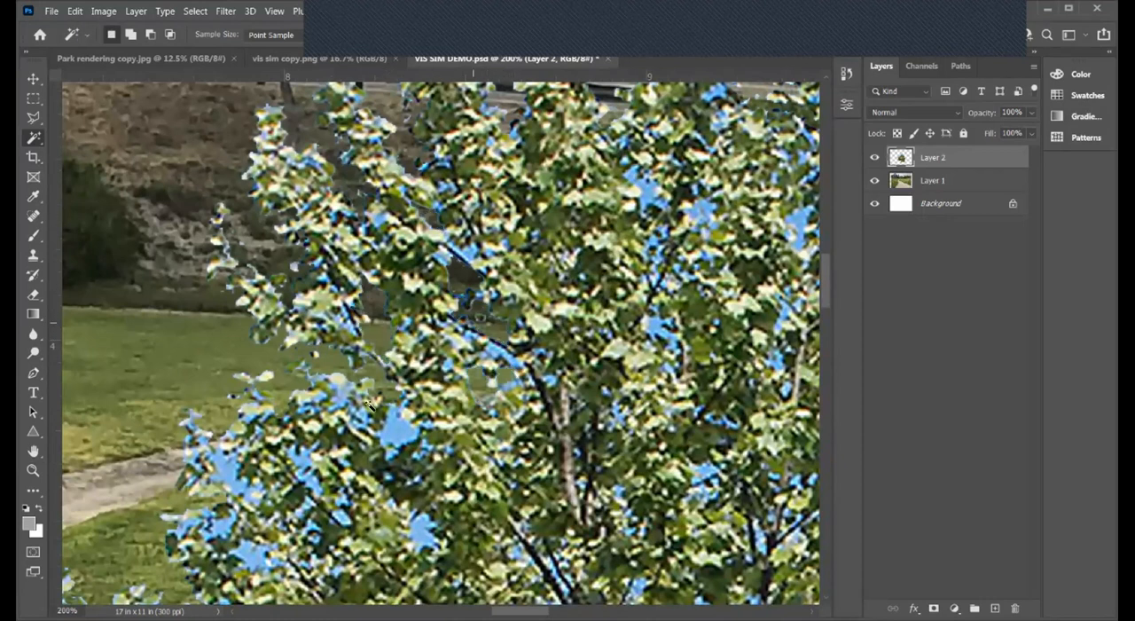
pyautogui.click(401, 433)
pyautogui.hotkey('ctrl', 'x')
pyautogui.click(227, 473)
pyautogui.hotkey('ctrl', 'x')
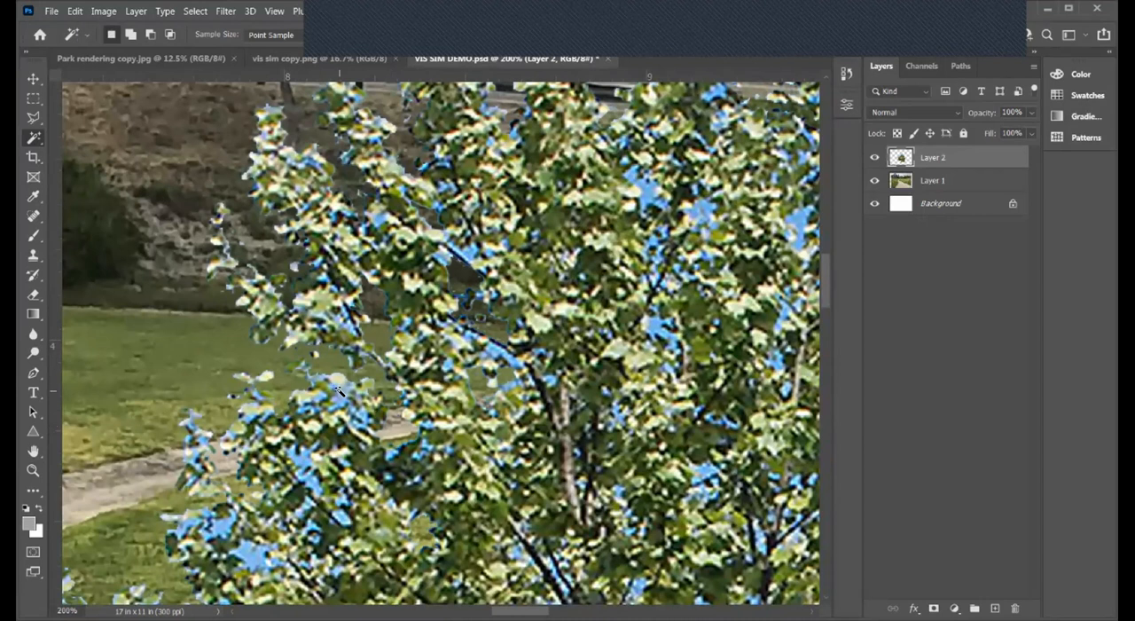
pyautogui.click(260, 550)
pyautogui.hotkey('ctrl', 'x')
pyautogui.click(222, 528)
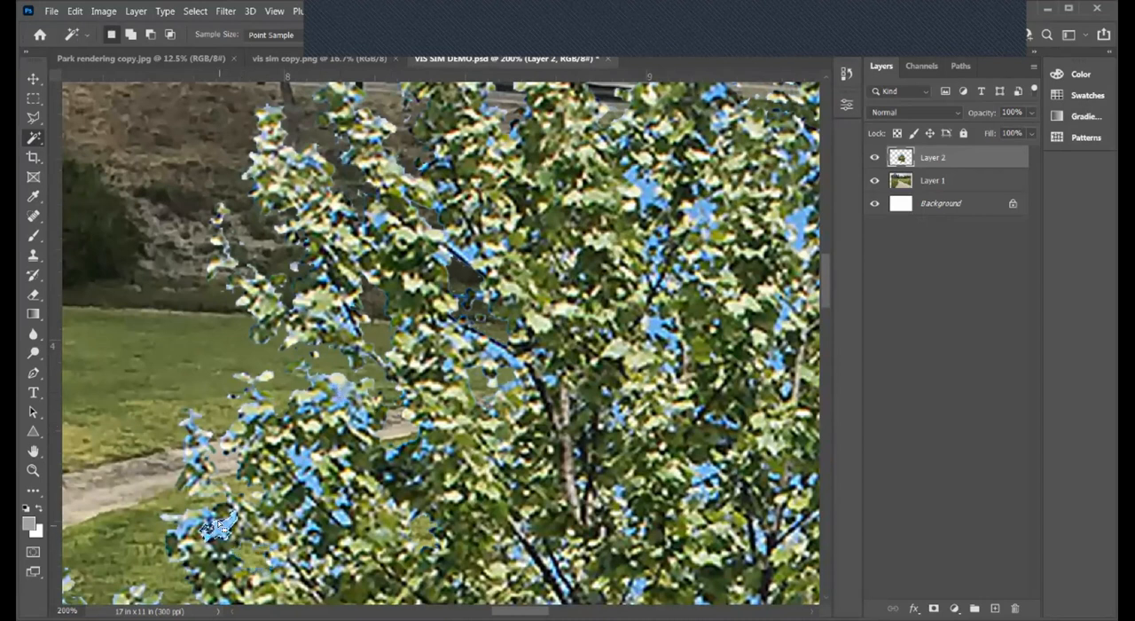
pyautogui.hotkey('ctrl', 'x')
# - Remove the sky patches among the leaves in the crown's central area with the Magic Wand
pyautogui.click(654, 331)
pyautogui.hotkey('ctrl', 'x')
pyautogui.hotkey('ctrl', 'x')
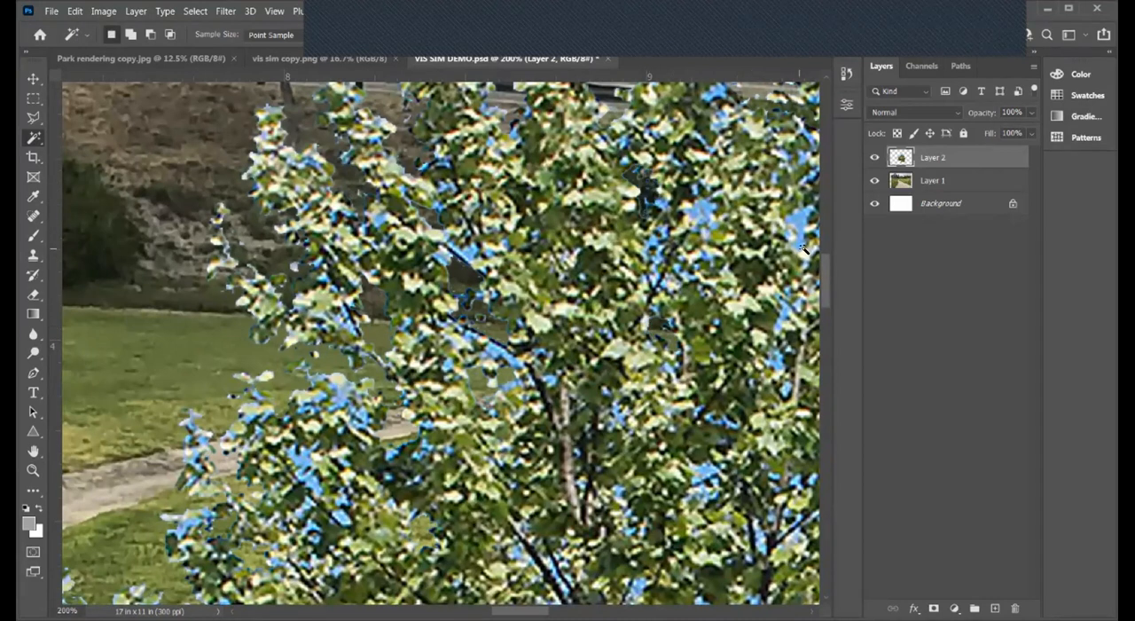
pyautogui.click(795, 224)
pyautogui.hotkey('ctrl', 'x')
pyautogui.click(699, 213)
pyautogui.hotkey('ctrl', 'x')
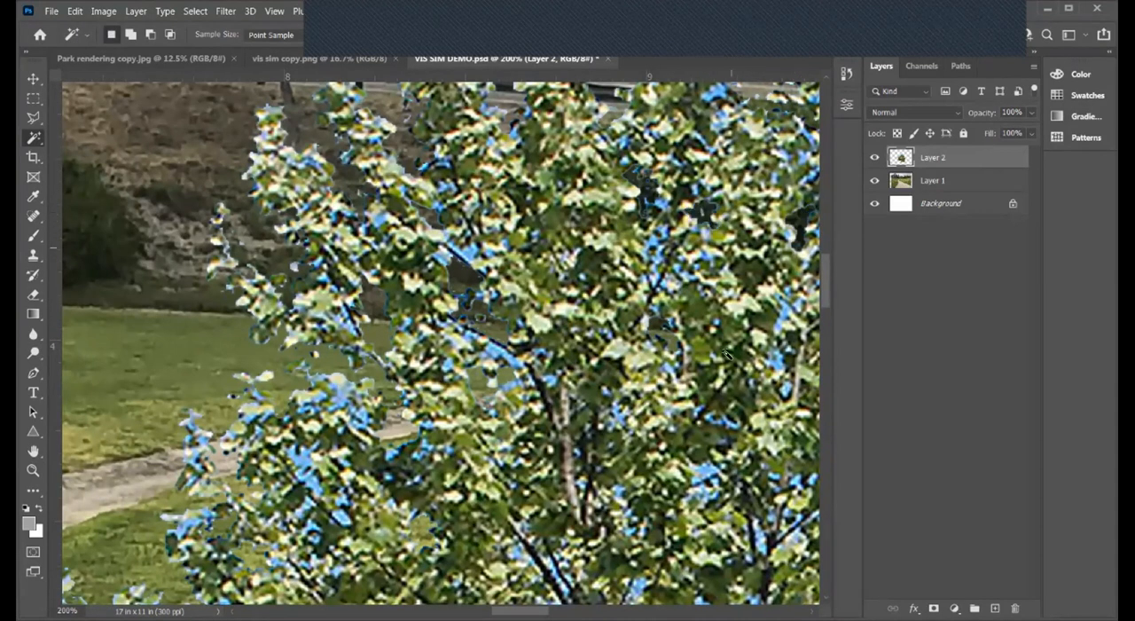
pyautogui.click(785, 309)
pyautogui.hotkey('ctrl', 'x')
pyautogui.hotkey('ctrl', 'x')
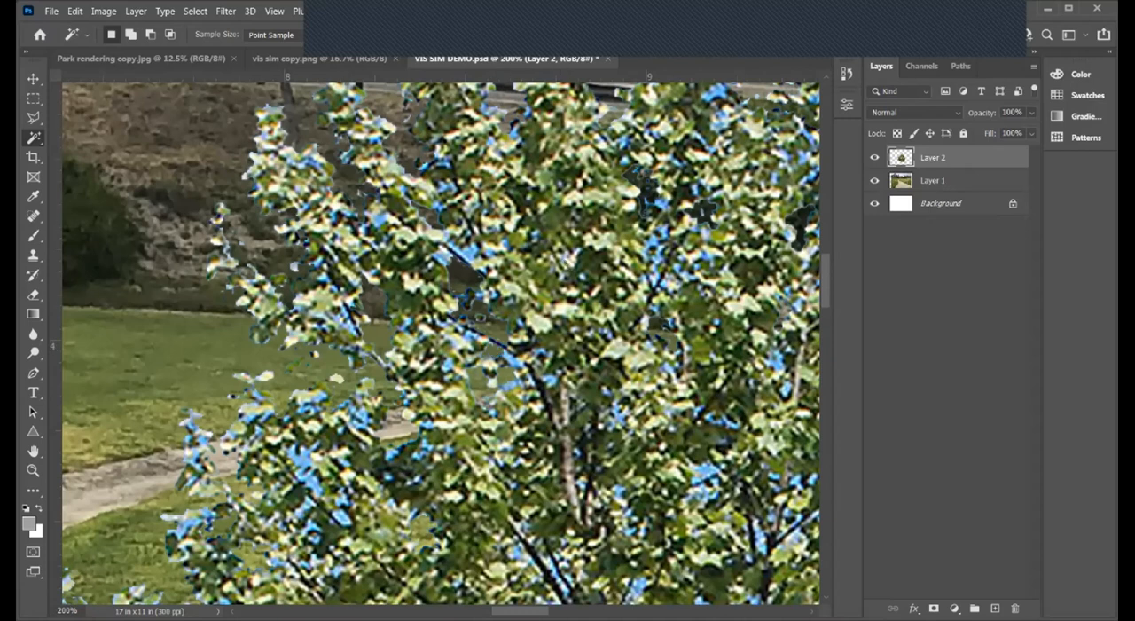
# - Cut the larger sky gaps near the crown's upper-right edge using Magic Wand selections
pyautogui.hscroll(6, 437, 320)
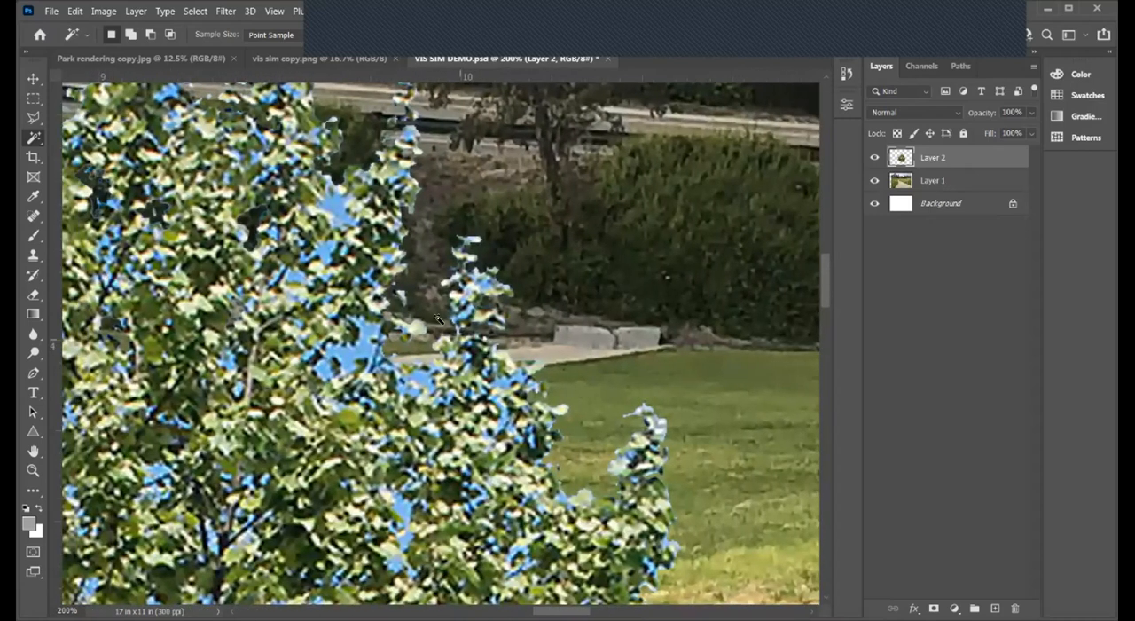
pyautogui.click(345, 346)
pyautogui.hotkey('ctrl', 'x')
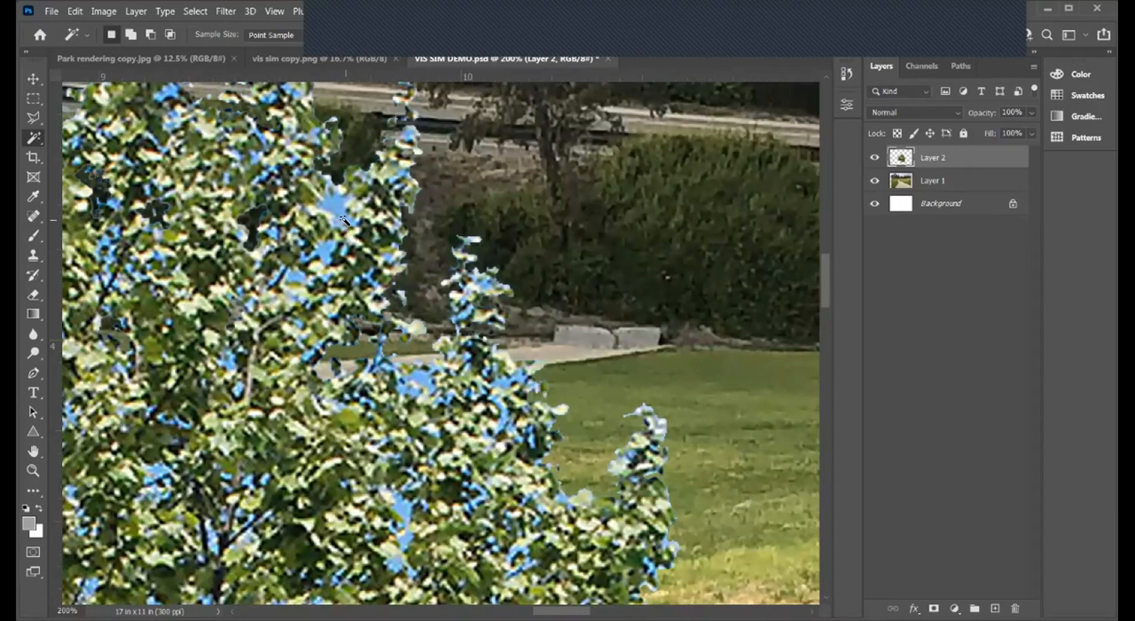
pyautogui.click(340, 202)
pyautogui.hotkey('ctrl', 'x')
pyautogui.click(422, 384)
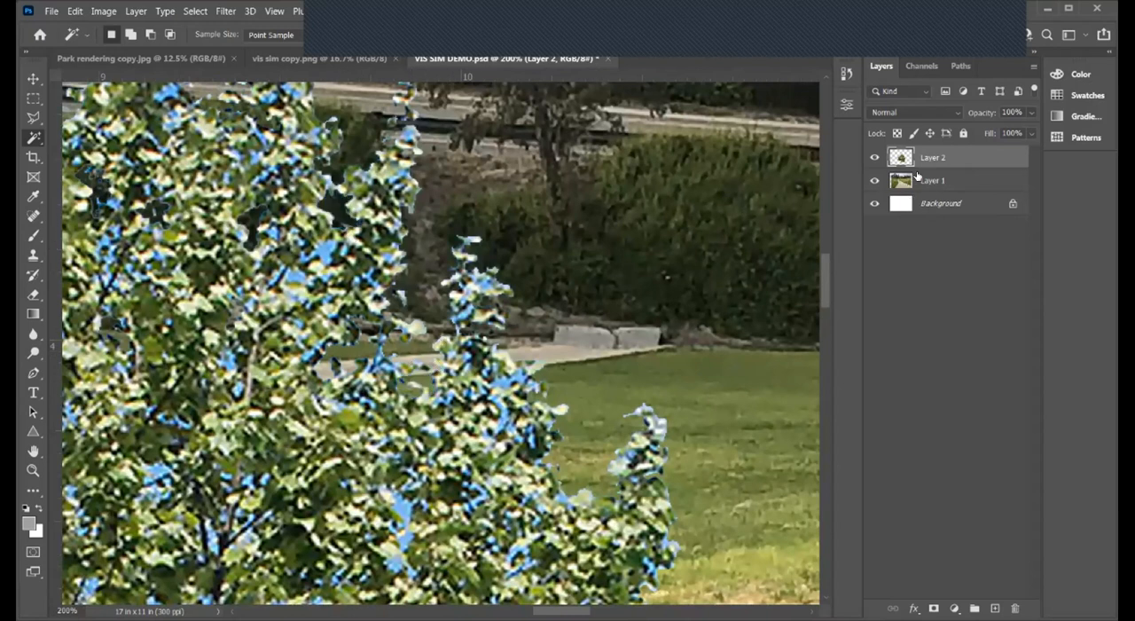
# - Hide Layer 1 to isolate the tree cutout against the white background
pyautogui.click(874, 181)
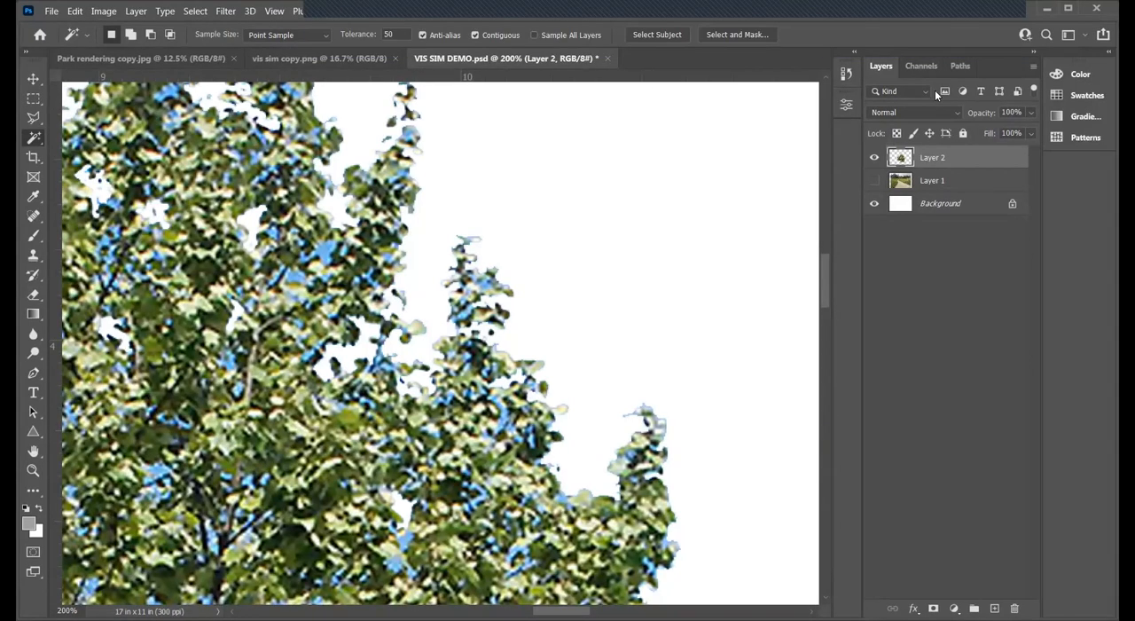
pyautogui.click(342, 13)
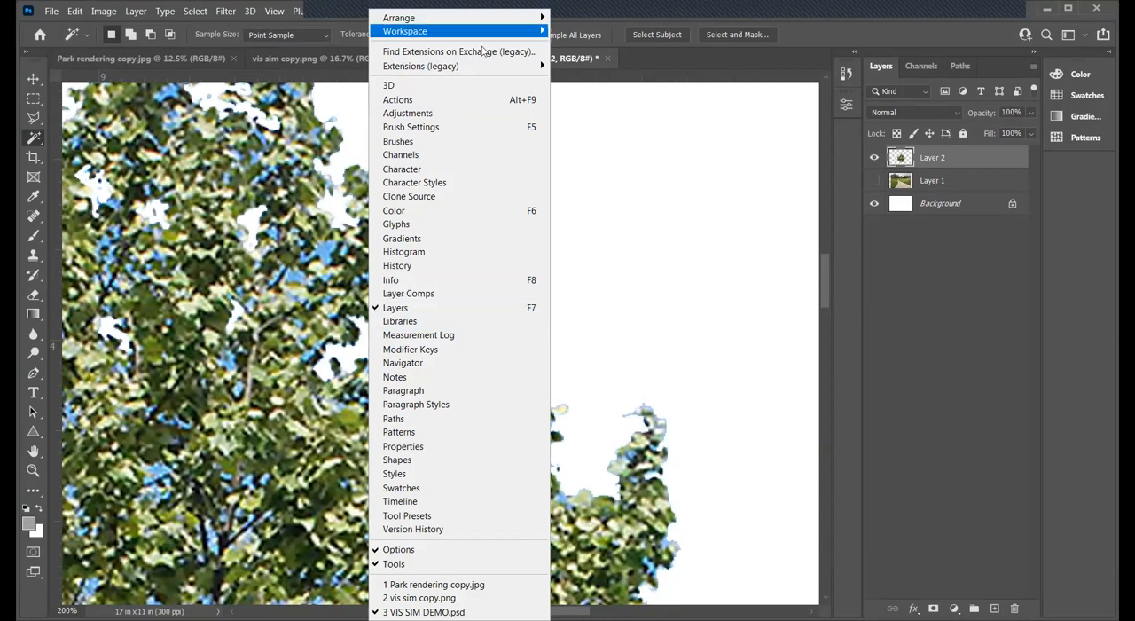
pyautogui.click(858, 13)
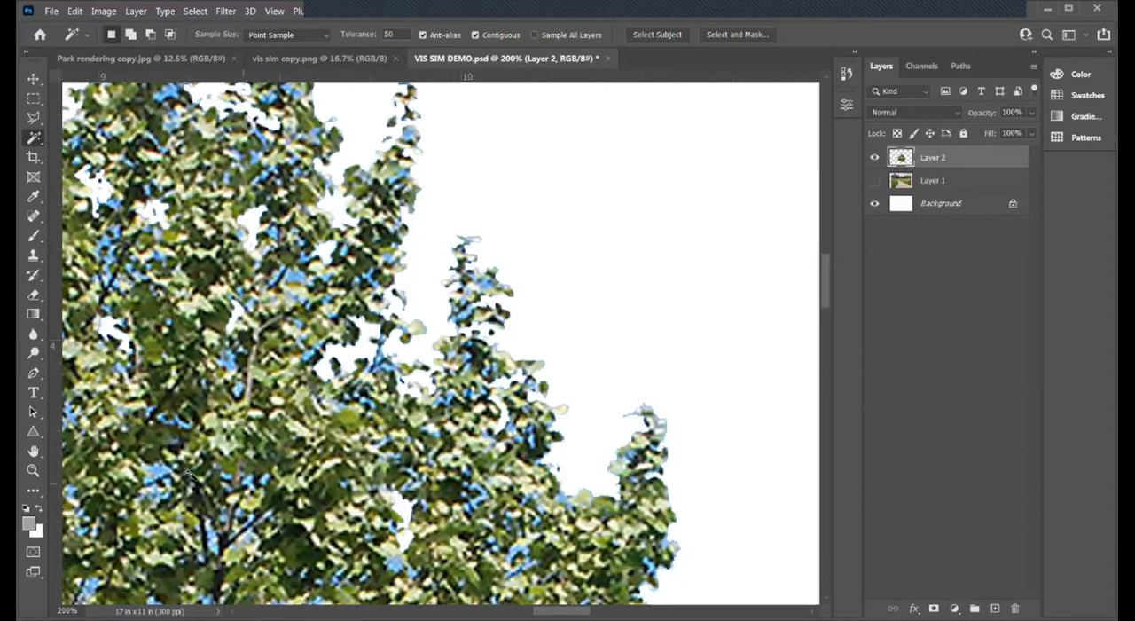
# - Examine the tree's foliage up close and as a whole for leftover sky and building patches between the leaves
pyautogui.scroll(-3, 588, 388)
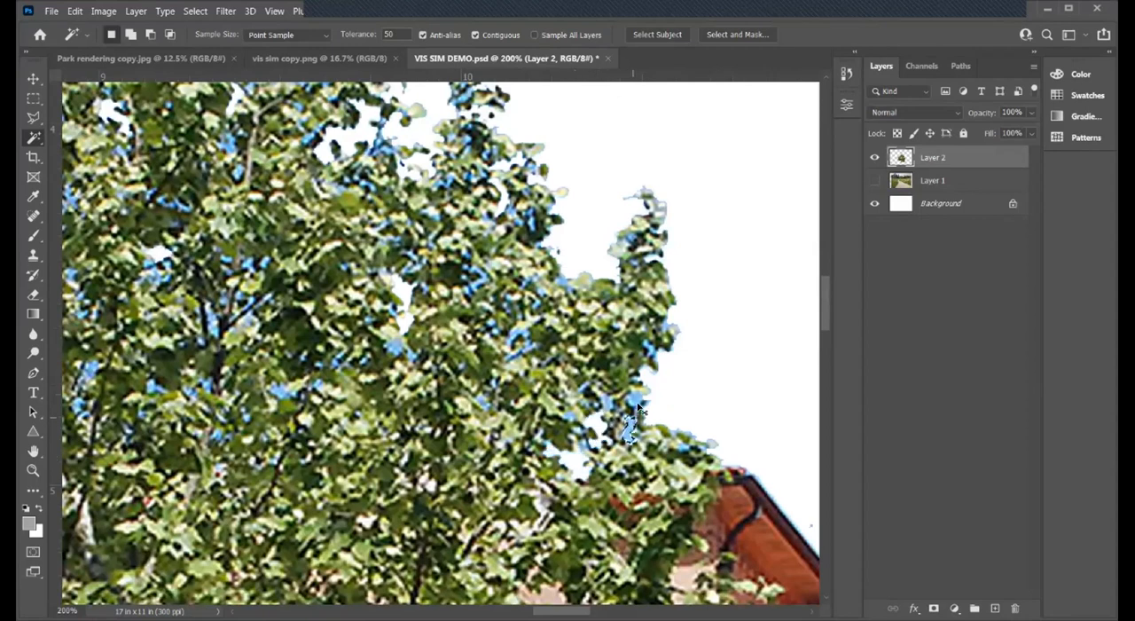
pyautogui.scroll(-4, 435, 410)
pyautogui.scroll(-4, 435, 410)
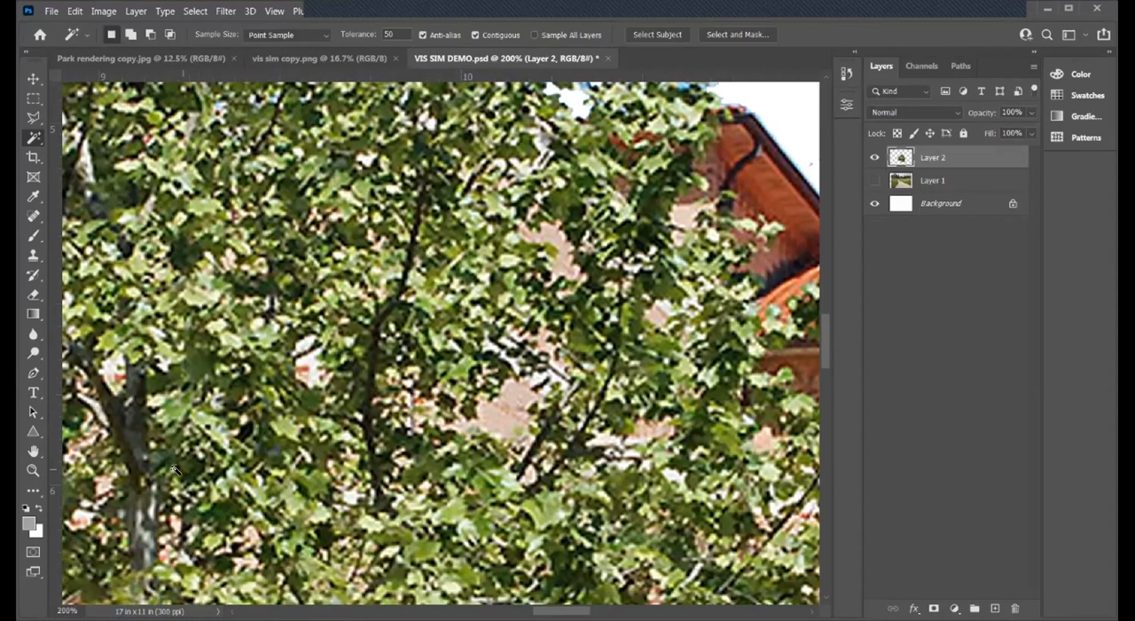
pyautogui.click(33, 471)
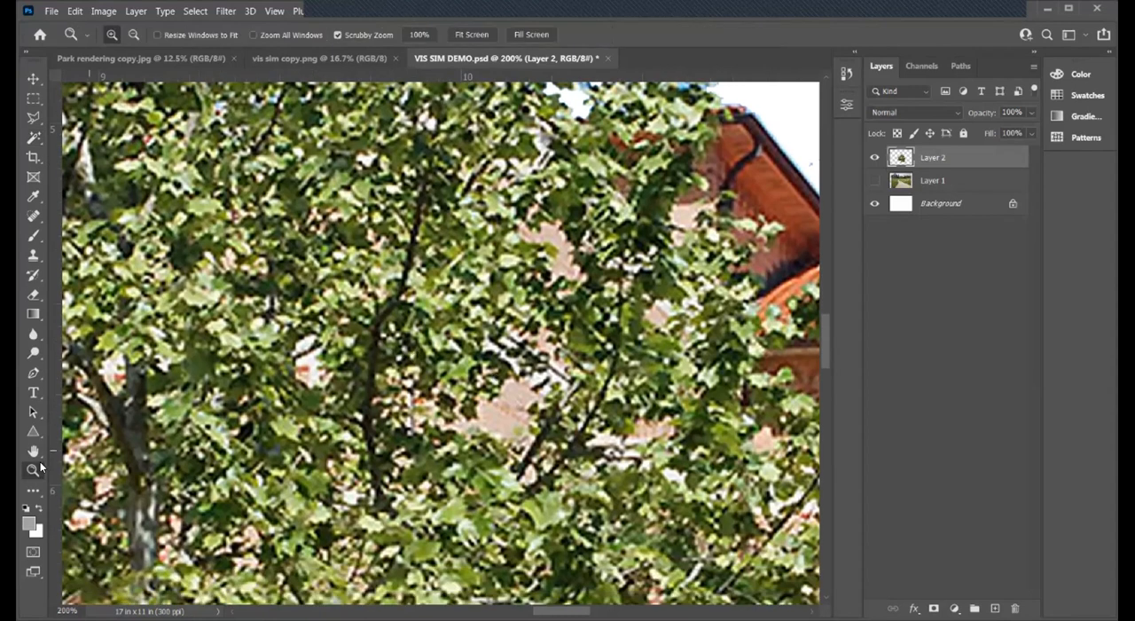
pyautogui.moveTo(383, 325); pyautogui.dragTo(387, 327)
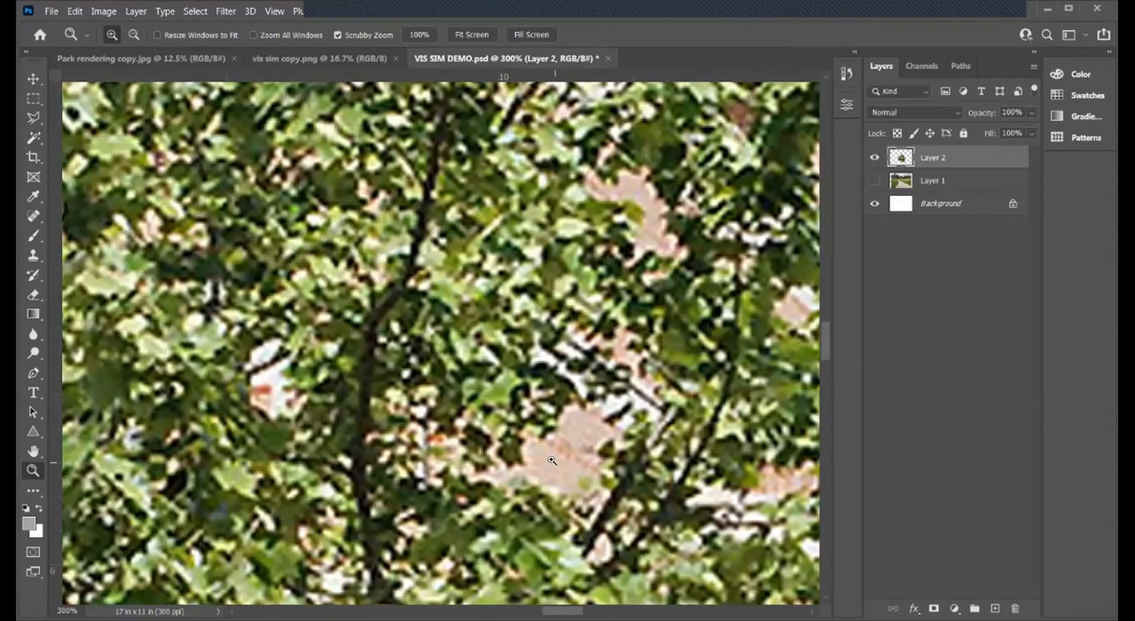
pyautogui.press('alt')
pyautogui.keyDown('alt'); pyautogui.click(544, 451); pyautogui.keyUp('alt')
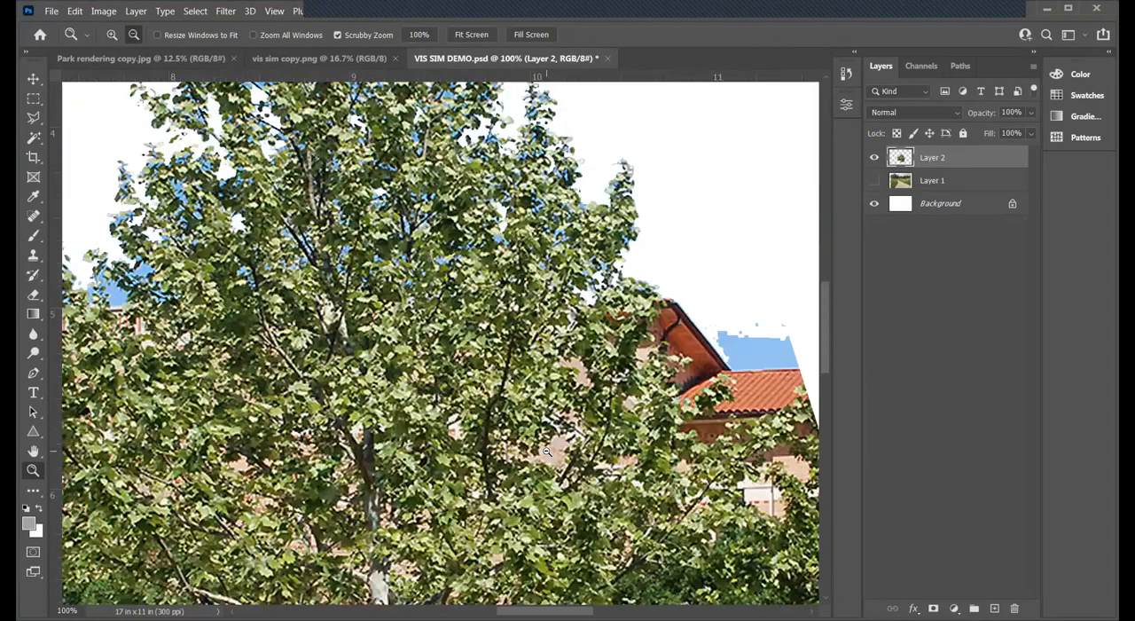
pyautogui.keyDown('alt'); pyautogui.click(546, 451); pyautogui.keyUp('alt')
pyautogui.keyDown('alt'); pyautogui.click(547, 451); pyautogui.keyUp('alt')
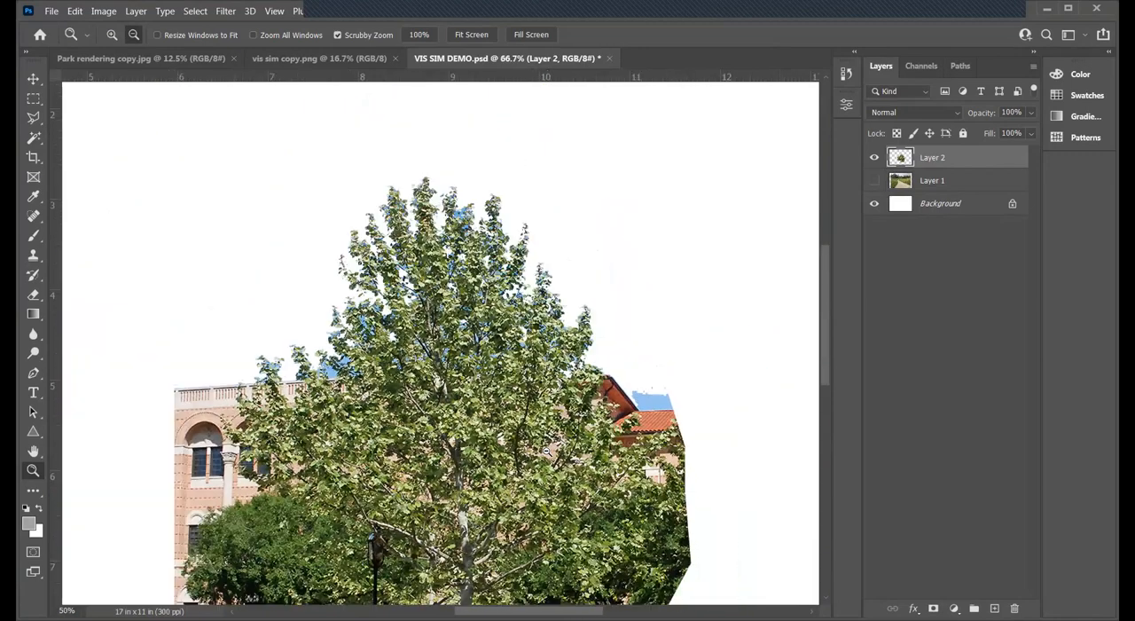
pyautogui.click(344, 365)
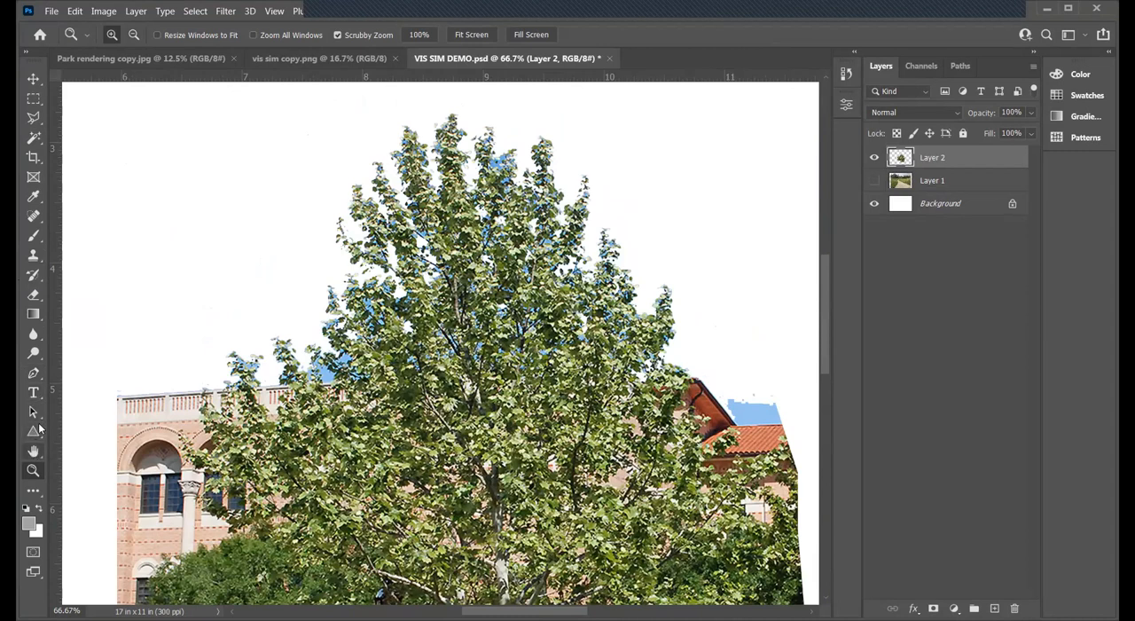
# - Select the leftover sky patch above the red tile roof with the Magic Wand, delete it and deselect
pyautogui.click(34, 139)
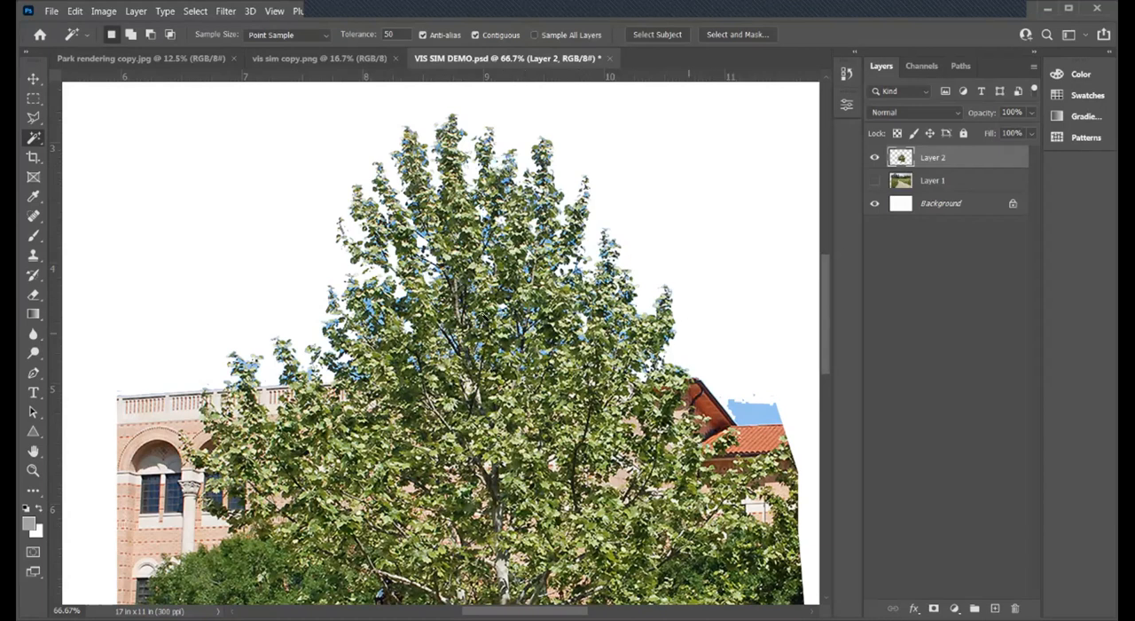
pyautogui.click(754, 415)
pyautogui.press('Delete')
pyautogui.hotkey('ctrl', 'd')
# - Outline the grass below the trunk's base with the Polygonal Lasso, delete it and deselect
pyautogui.scroll(-6, 559, 382)
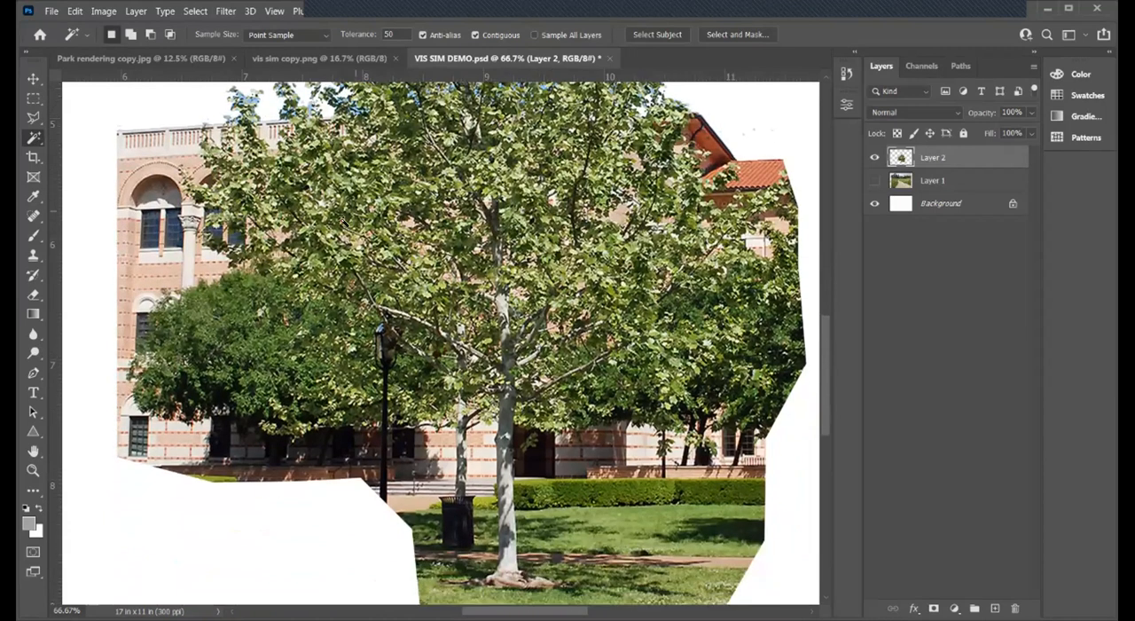
pyautogui.scroll(1, 319, 312)
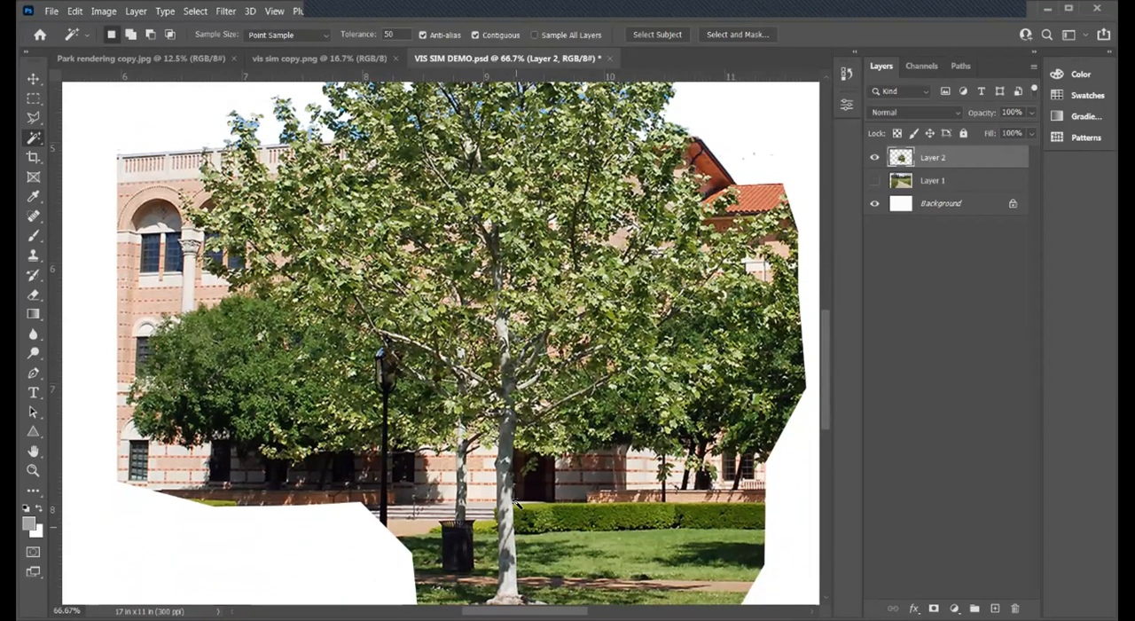
pyautogui.click(33, 117)
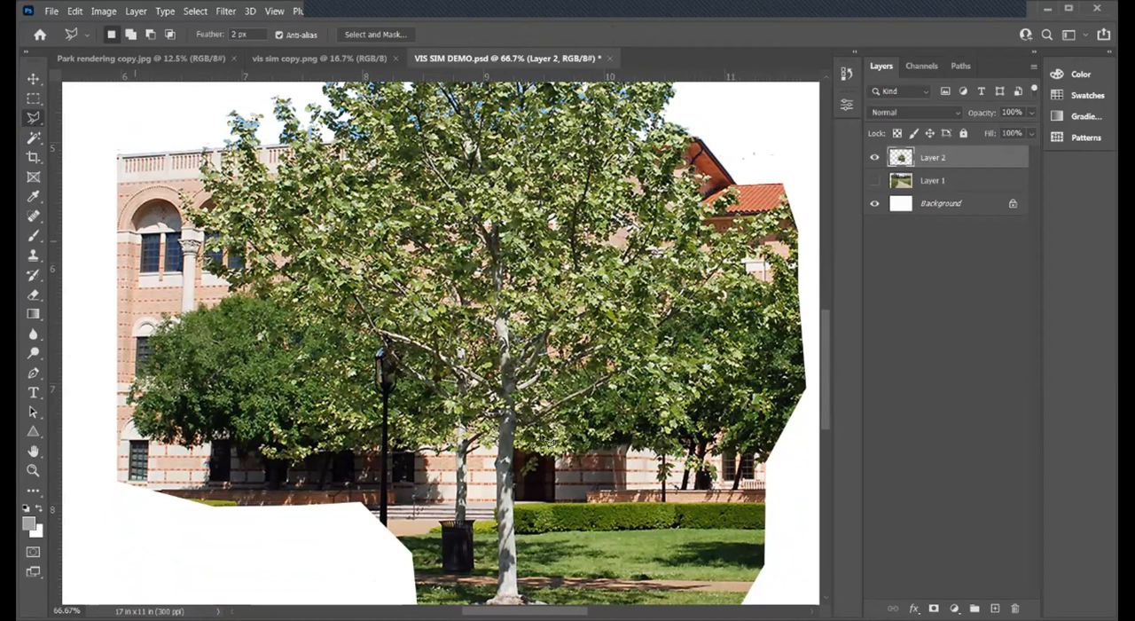
pyautogui.scroll(-3, 542, 425)
pyautogui.moveTo(404, 501)
pyautogui.mouseDown()
pyautogui.moveTo(556, 504)
pyautogui.moveTo(677, 451)
pyautogui.moveTo(742, 467)
pyautogui.moveTo(760, 487)
pyautogui.moveTo(755, 546)
pyautogui.moveTo(732, 568)
pyautogui.moveTo(579, 593)
pyautogui.moveTo(398, 576)
pyautogui.moveTo(380, 551)
pyautogui.moveTo(409, 498)
pyautogui.mouseUp()
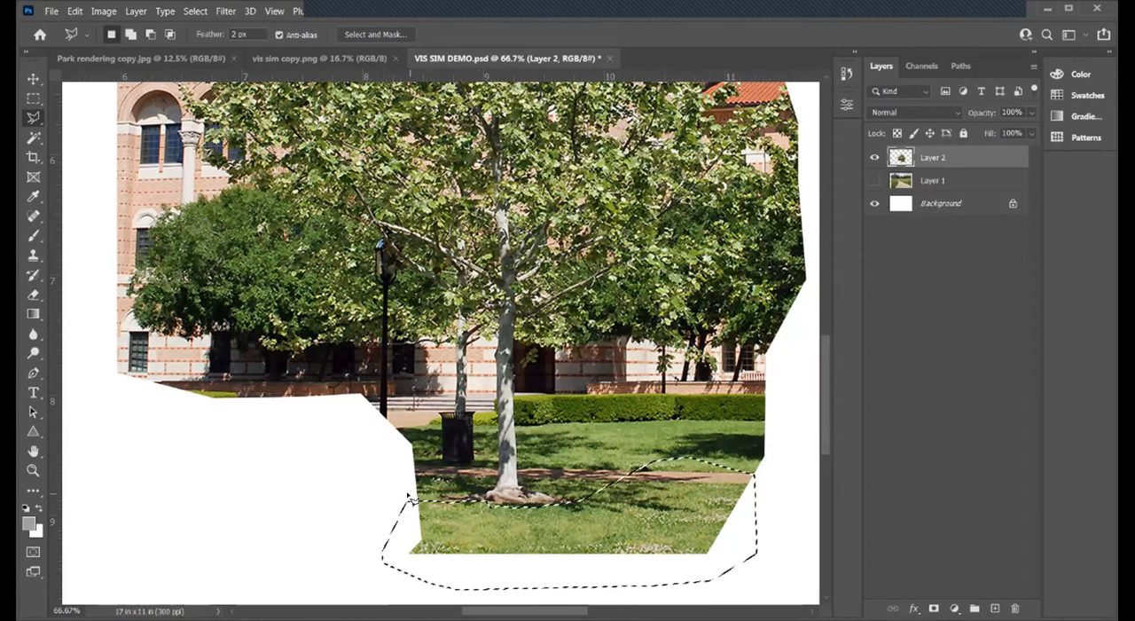
pyautogui.hotkey('ctrl', 'd')
pyautogui.press('Delete')
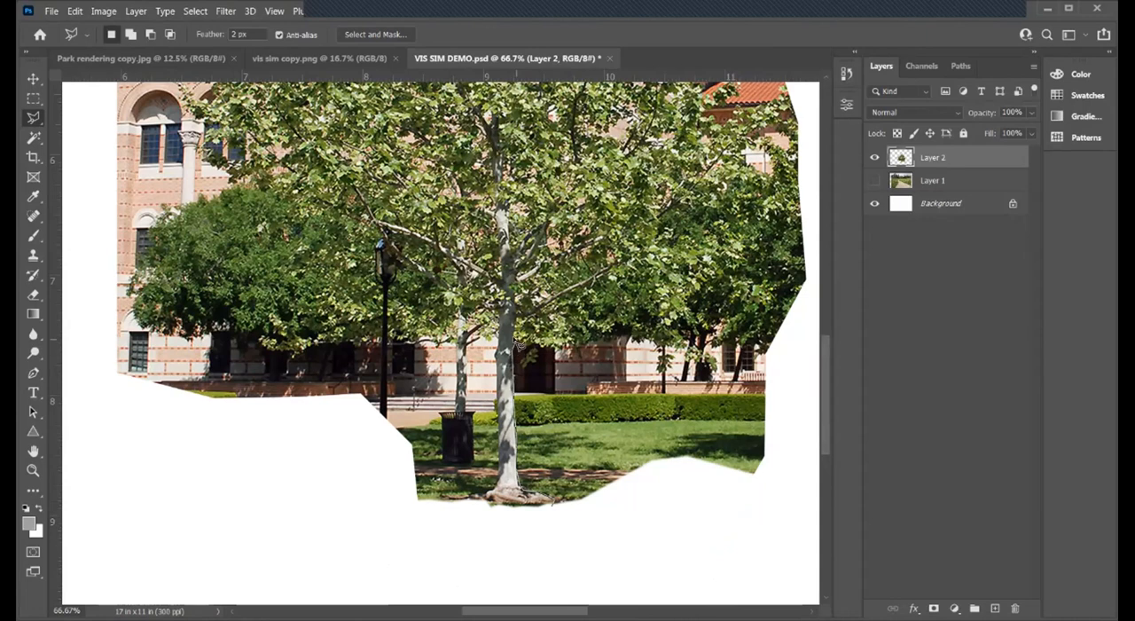
# - Outline the building, hedge and lawn right of the trunk and below the crown's right half with the Polygonal Lasso, delete them and deselect
pyautogui.click(563, 344)
pyautogui.click(574, 329)
pyautogui.click(588, 330)
pyautogui.click(630, 323)
pyautogui.click(639, 314)
pyautogui.click(671, 321)
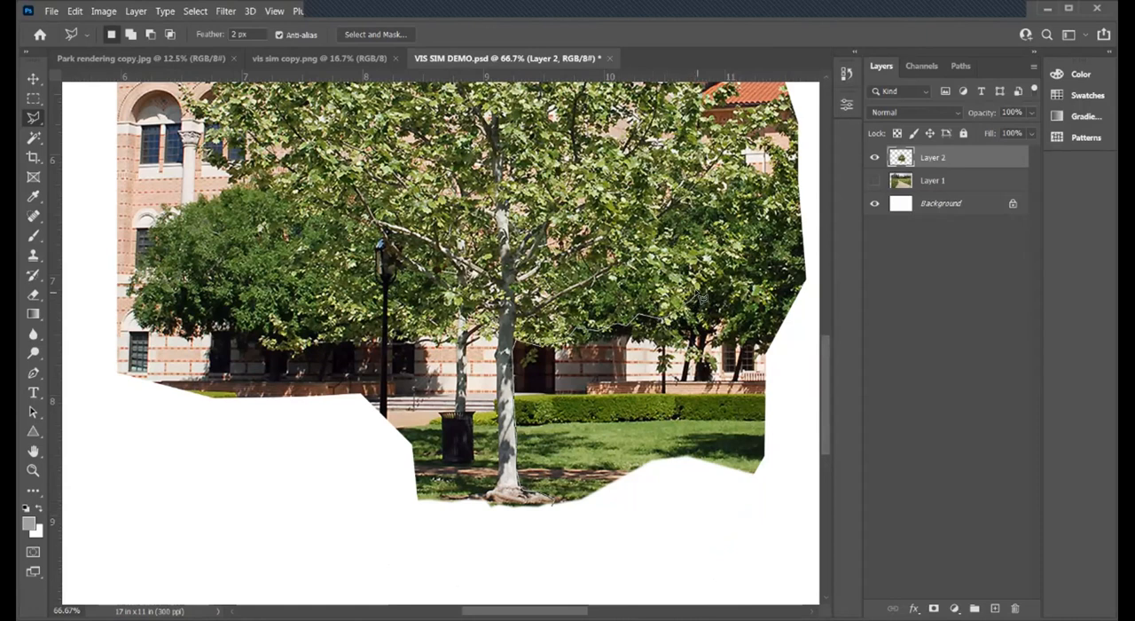
pyautogui.click(763, 237)
pyautogui.click(758, 224)
pyautogui.click(774, 211)
pyautogui.click(804, 215)
pyautogui.click(814, 257)
pyautogui.click(810, 341)
pyautogui.click(799, 404)
pyautogui.click(787, 485)
pyautogui.click(755, 518)
pyautogui.click(568, 546)
pyautogui.click(554, 503)
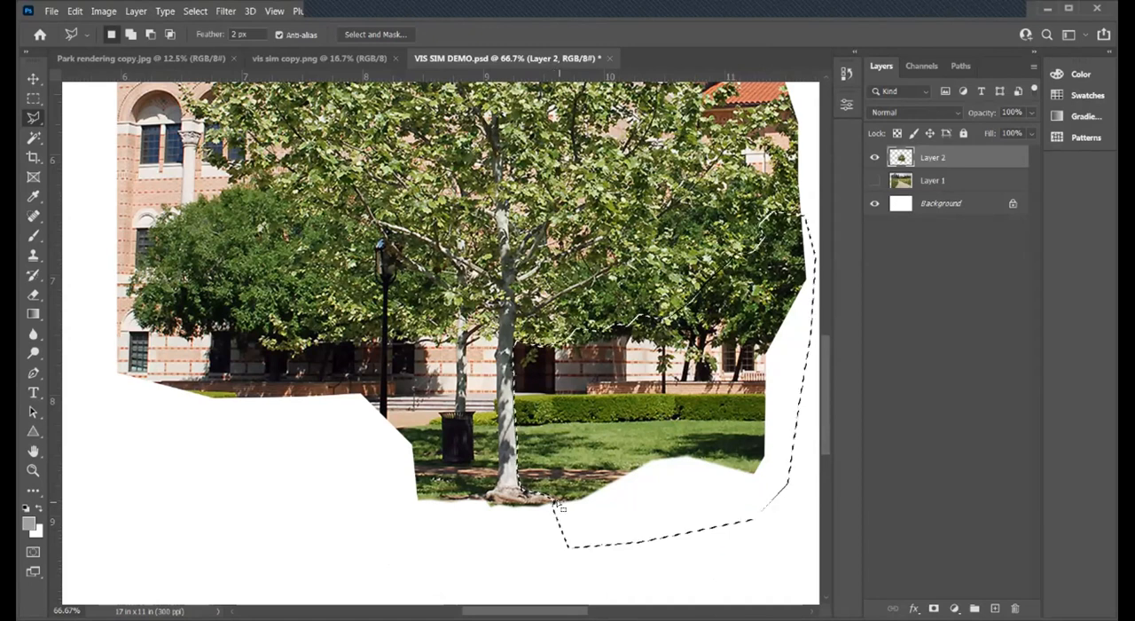
pyautogui.press('Delete')
pyautogui.hotkey('ctrl', 'd')
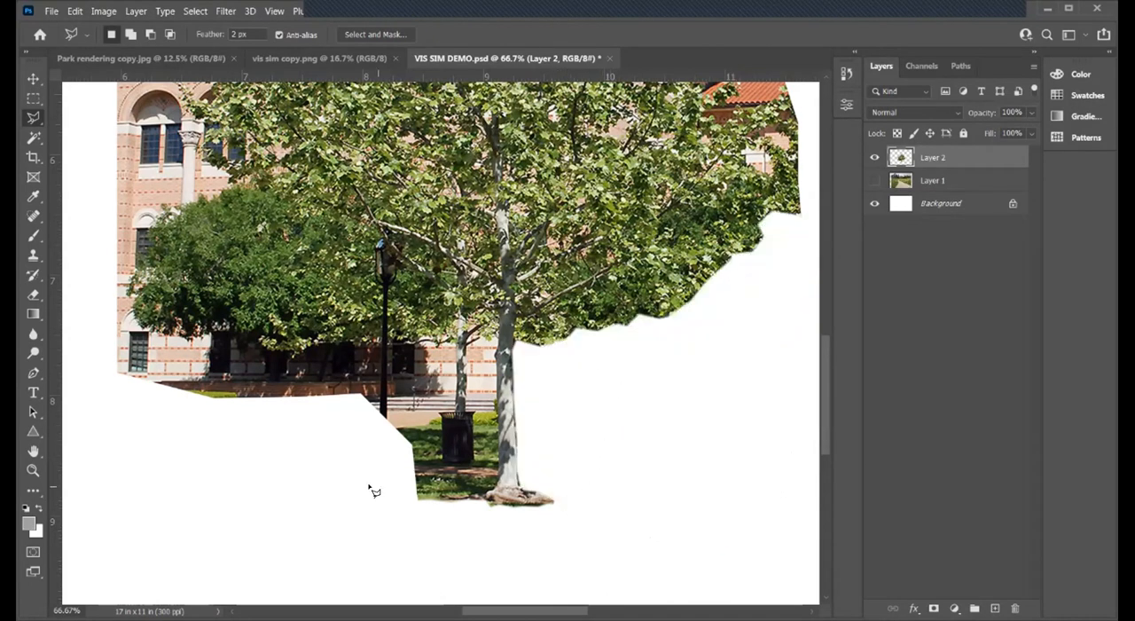
# - Outline the brick building and dark shrub along the crown's left side with the Polygonal Lasso, delete them and deselect
pyautogui.scroll(1, 374, 490)
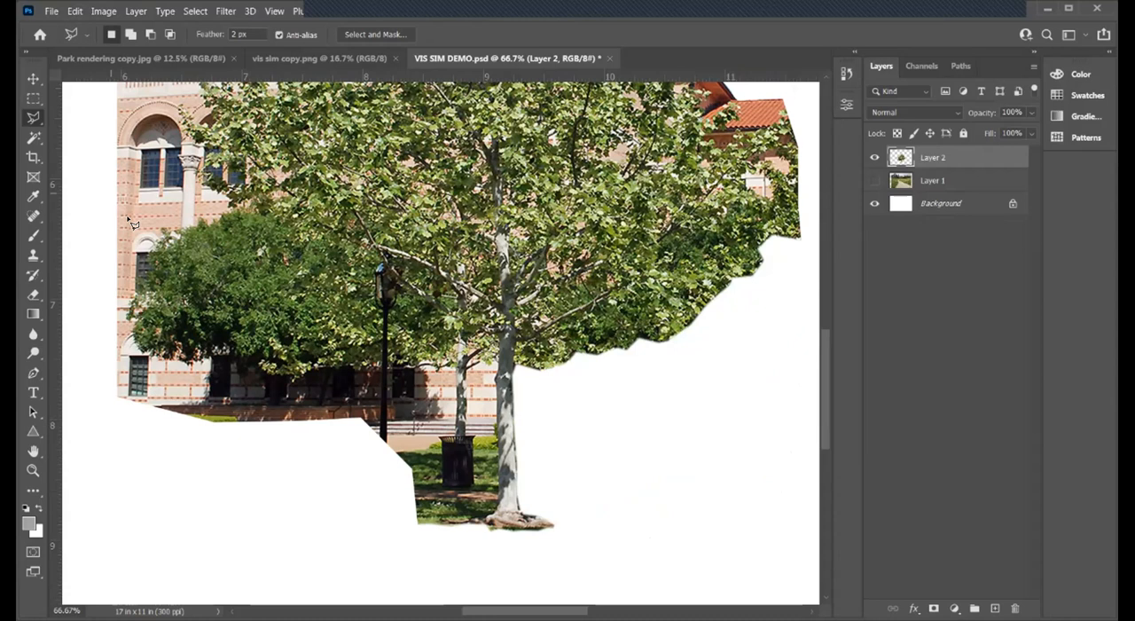
pyautogui.scroll(1, 131, 222)
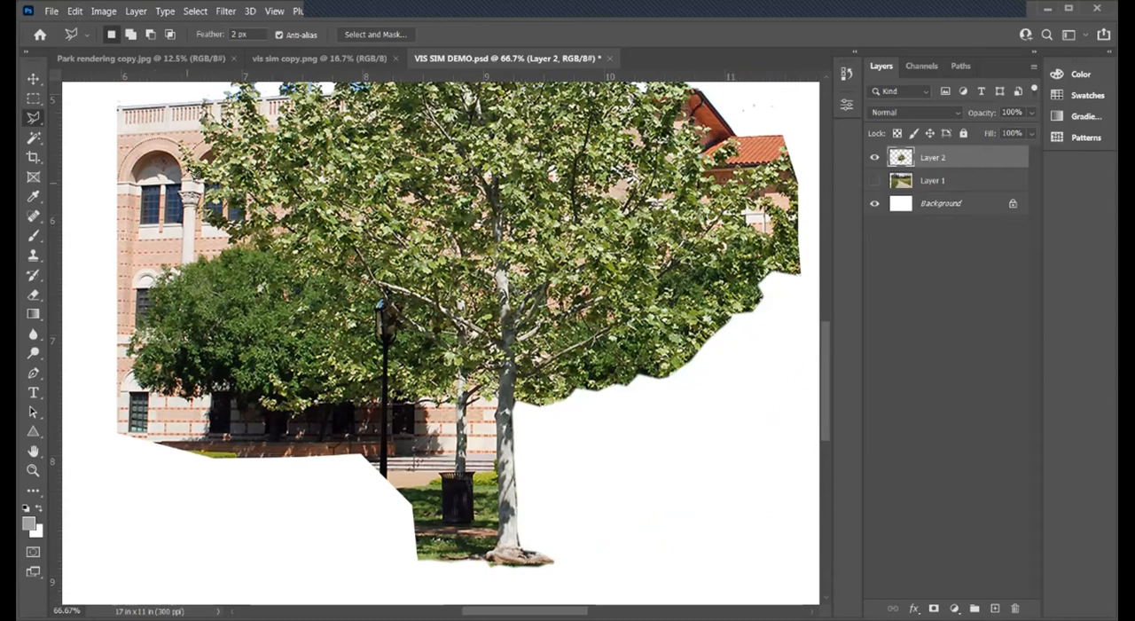
pyautogui.click(106, 93)
pyautogui.click(199, 95)
pyautogui.click(265, 256)
pyautogui.click(285, 270)
pyautogui.click(295, 284)
pyautogui.click(312, 296)
pyautogui.click(317, 309)
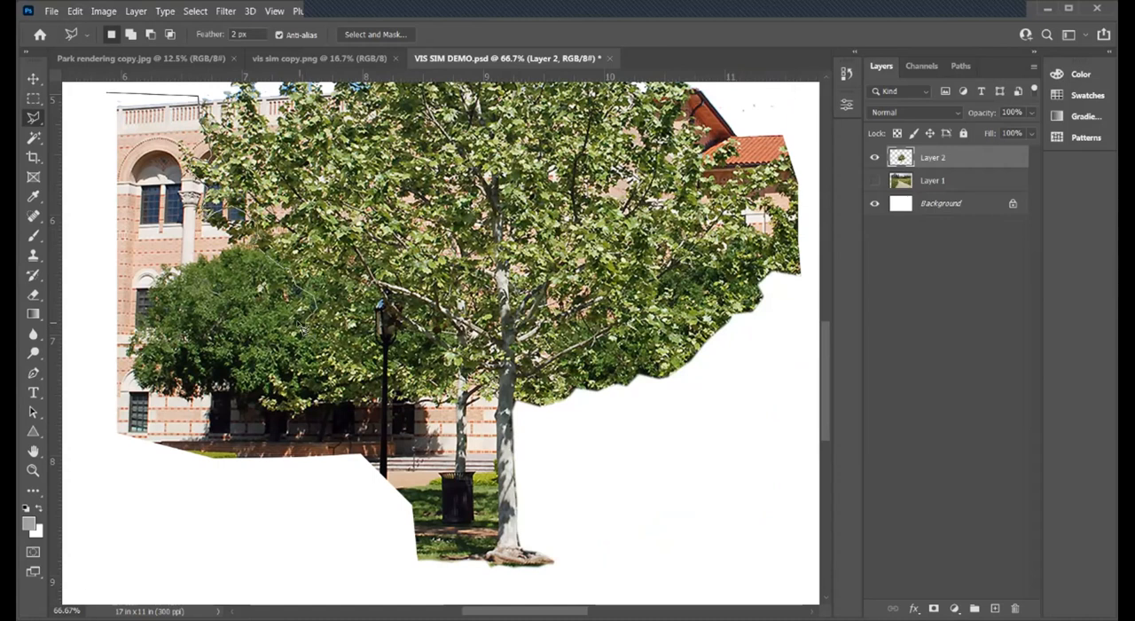
pyautogui.click(306, 353)
pyautogui.click(292, 375)
pyautogui.click(269, 380)
pyautogui.click(264, 392)
pyautogui.click(265, 409)
pyautogui.click(315, 435)
pyautogui.click(304, 495)
pyautogui.click(229, 512)
pyautogui.click(171, 502)
pyautogui.click(106, 437)
pyautogui.click(78, 355)
pyautogui.click(93, 232)
pyautogui.click(80, 141)
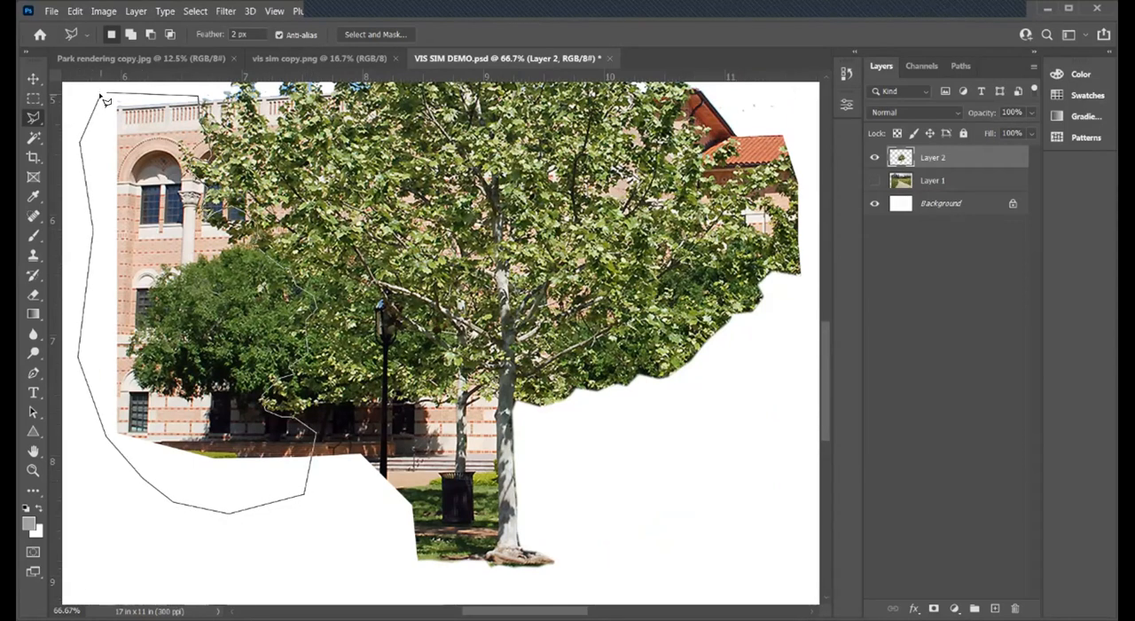
pyautogui.click(107, 94)
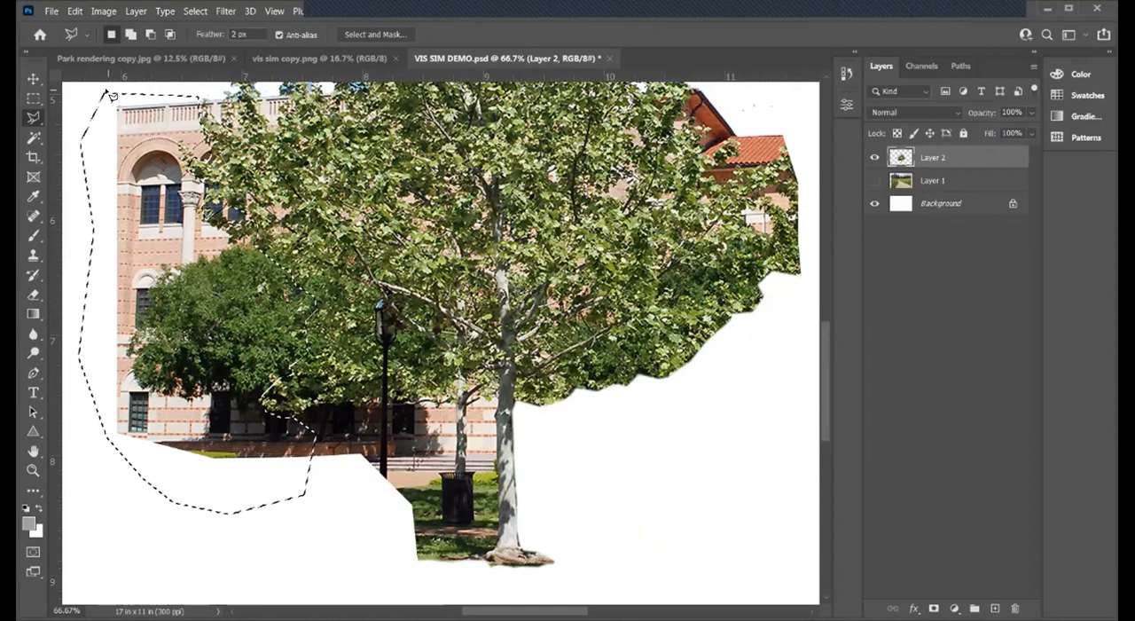
pyautogui.press('Delete')
pyautogui.hotkey('ctrl', 'd')
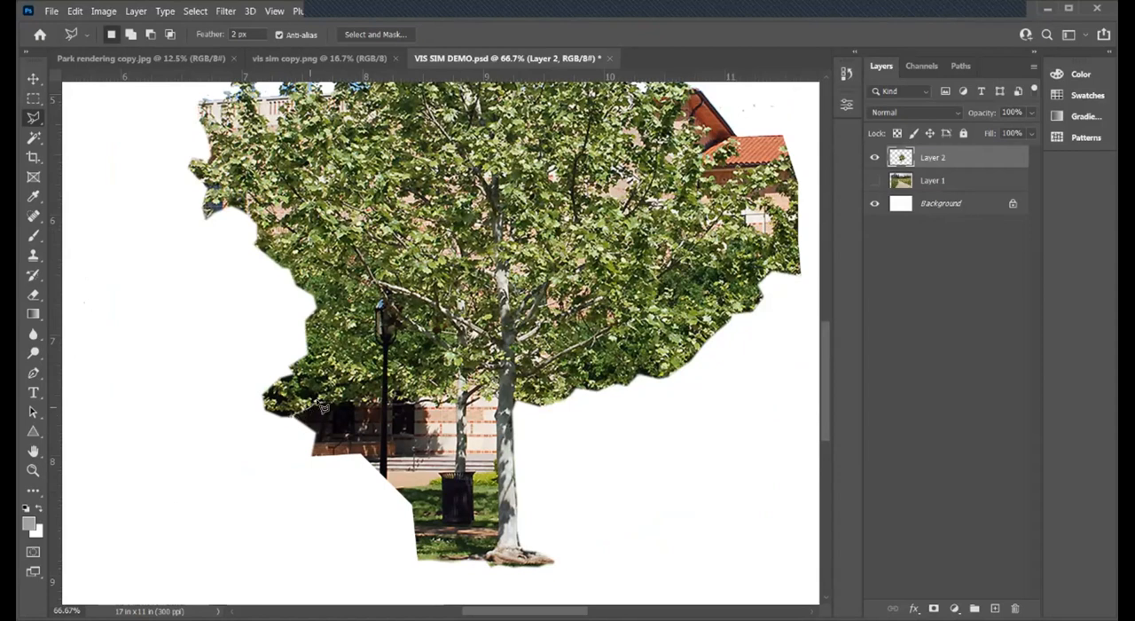
# - Outline the wall, trash can, second trunk and grass left of the main trunk below the crown, delete them and deselect
pyautogui.click(361, 404)
pyautogui.click(382, 400)
pyautogui.click(394, 403)
pyautogui.click(410, 404)
pyautogui.click(419, 404)
pyautogui.click(434, 405)
pyautogui.click(445, 387)
pyautogui.click(461, 372)
pyautogui.click(482, 373)
pyautogui.click(493, 385)
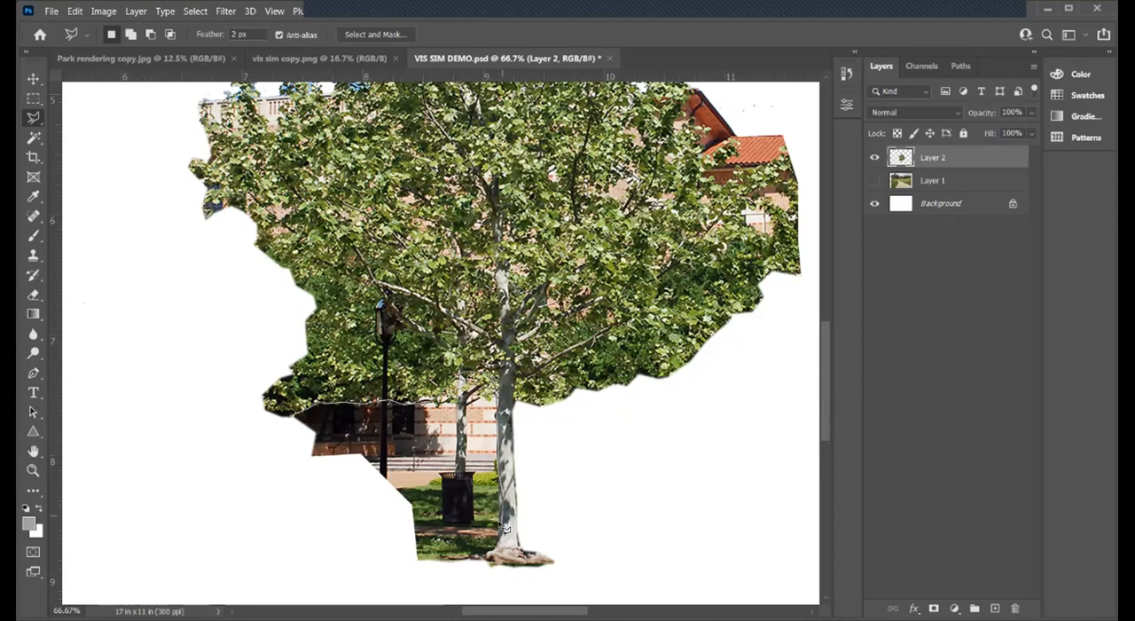
pyautogui.click(485, 559)
pyautogui.click(445, 586)
pyautogui.click(361, 584)
pyautogui.click(297, 553)
pyautogui.click(279, 482)
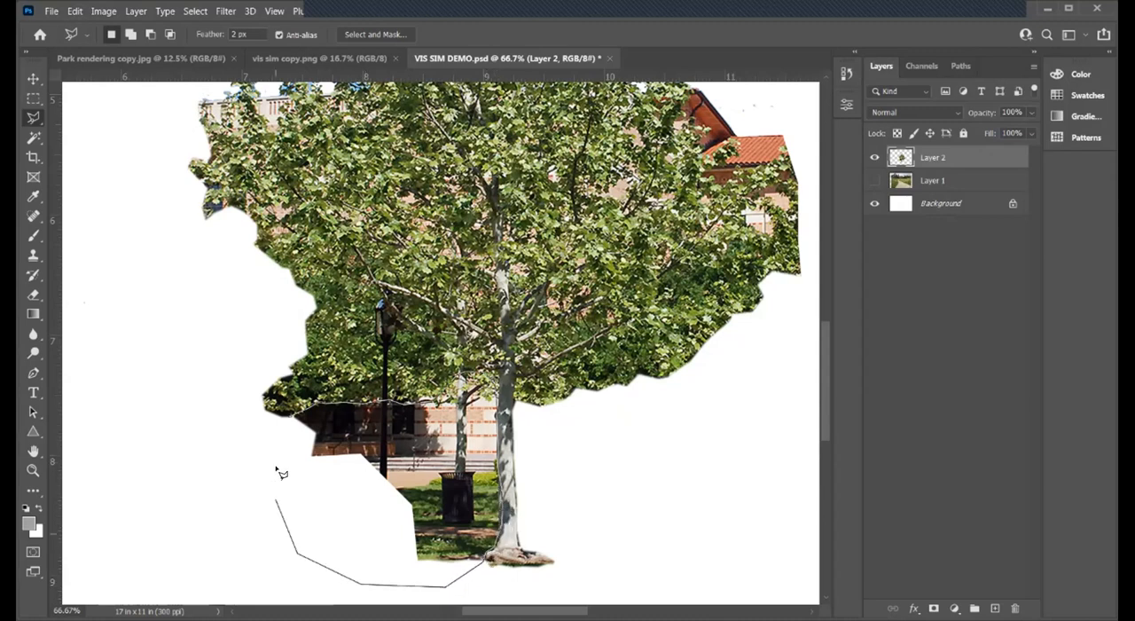
pyautogui.click(296, 418)
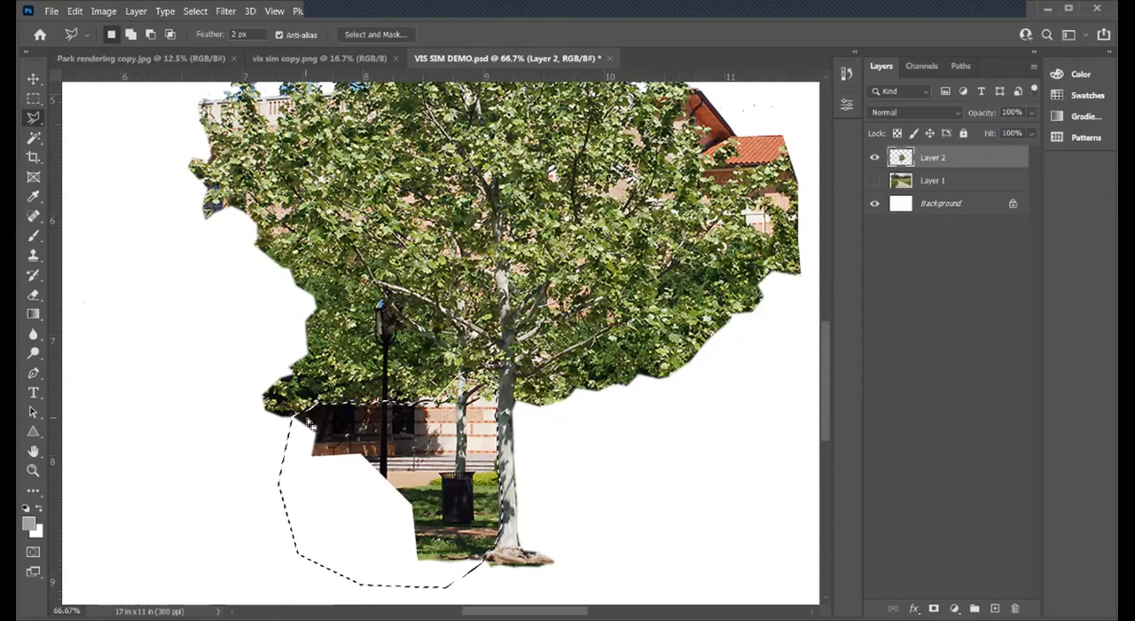
pyautogui.press('Delete')
pyautogui.hotkey('ctrl', 'd')
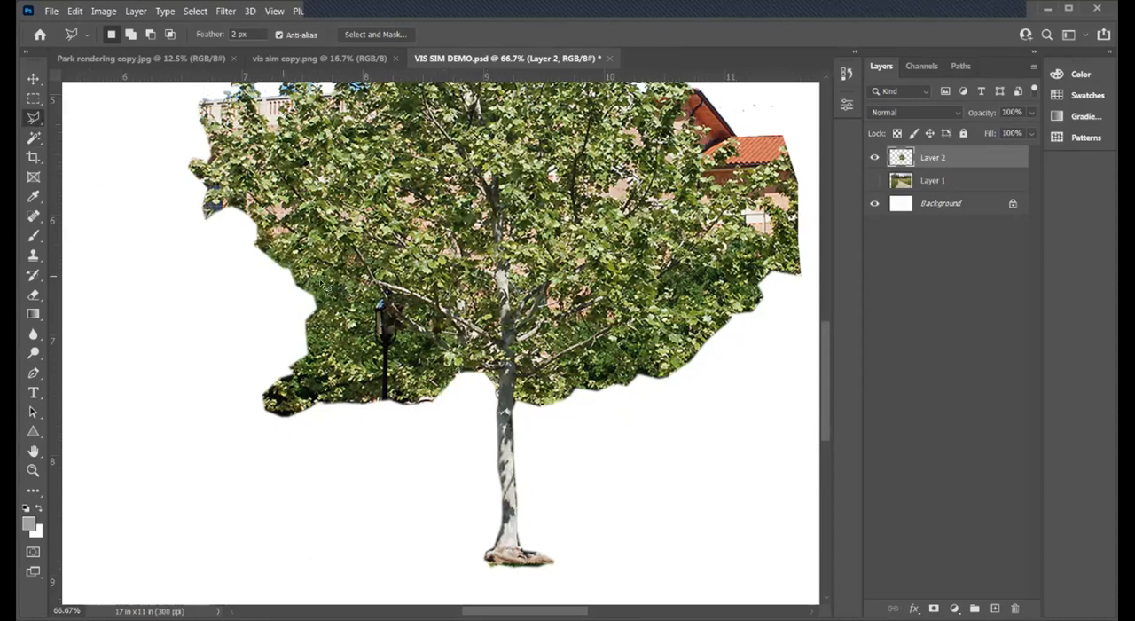
# - Outline the lamp post and background shrubs below the crown's lower-left branches with the Polygonal Lasso, delete them and deselect
pyautogui.click(313, 283)
pyautogui.click(339, 307)
pyautogui.click(356, 312)
pyautogui.click(387, 325)
pyautogui.click(485, 375)
pyautogui.click(483, 396)
pyautogui.click(395, 466)
pyautogui.click(282, 462)
pyautogui.click(242, 387)
pyautogui.click(297, 285)
pyautogui.press('Delete')
pyautogui.hotkey('ctrl', 'd')
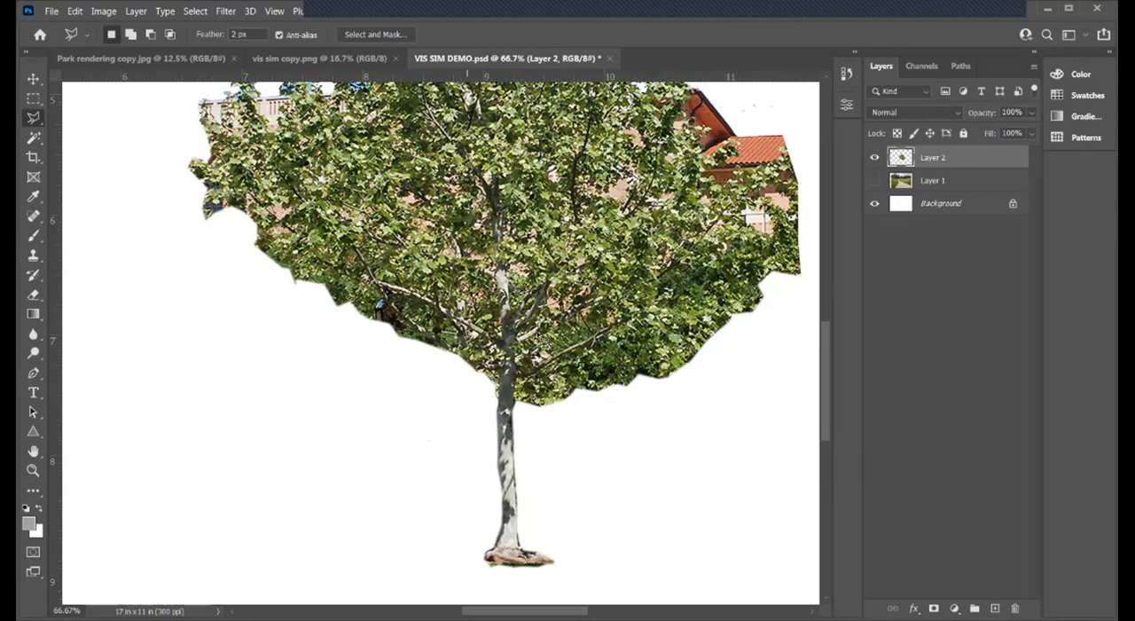
# - Set the Brush tool's size to 42 px
pyautogui.click(34, 256)
pyautogui.rightClick(40, 262)
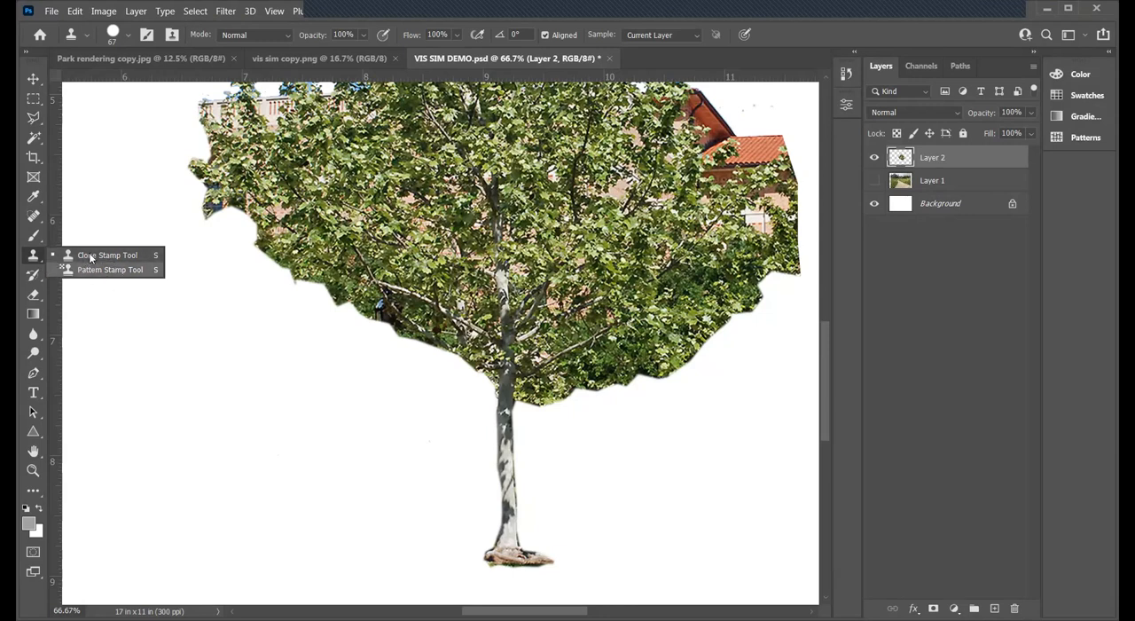
pyautogui.click(90, 259)
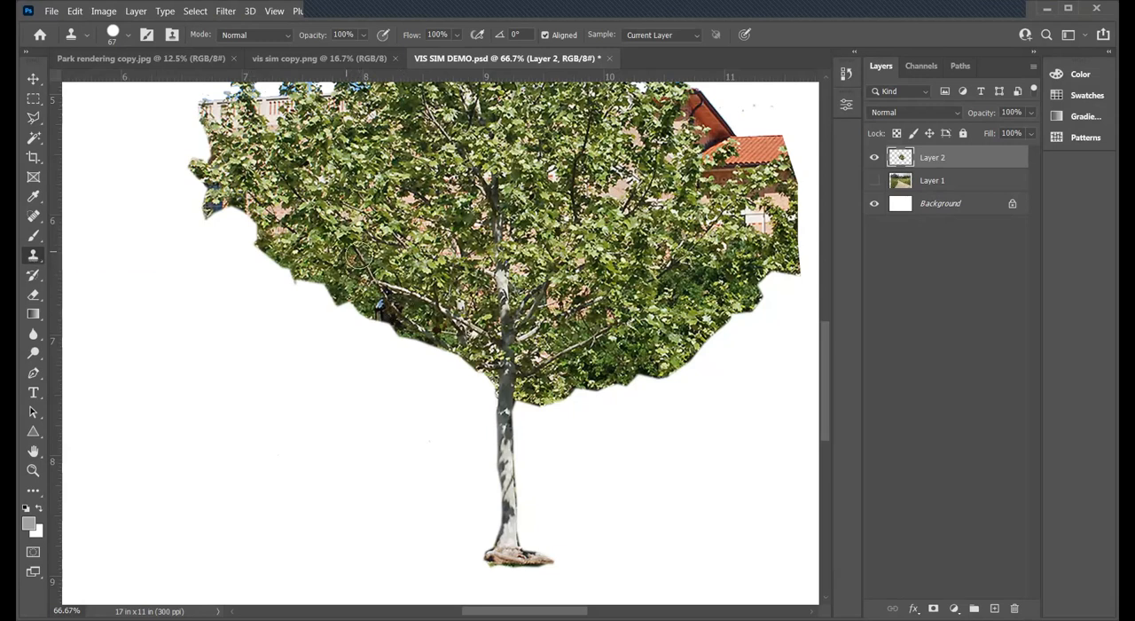
pyautogui.click(34, 237)
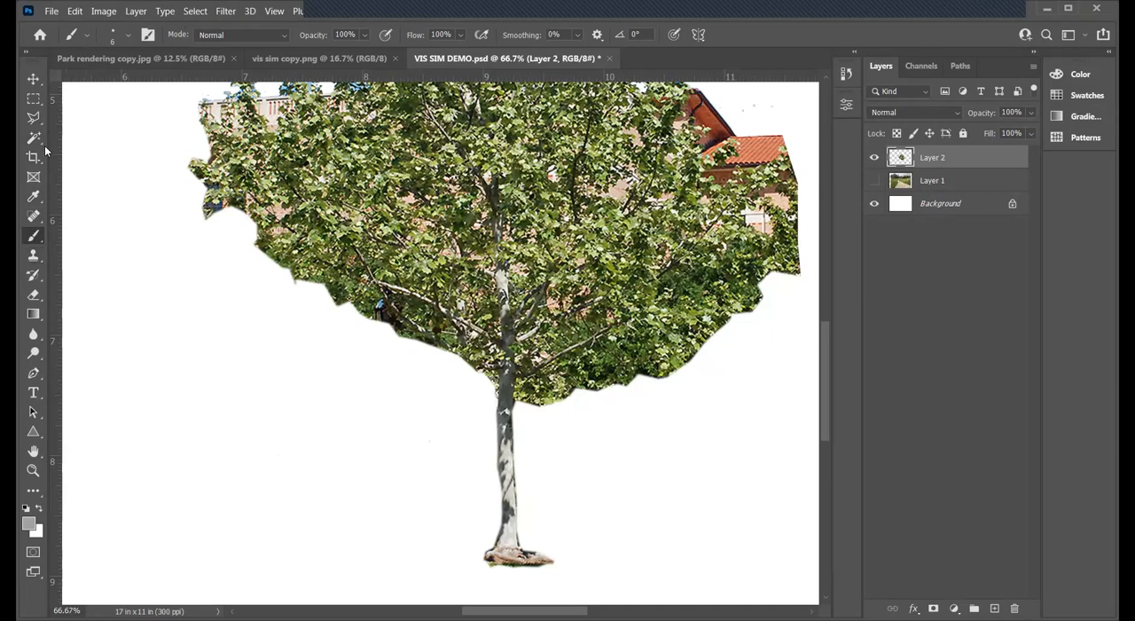
pyautogui.click(87, 35)
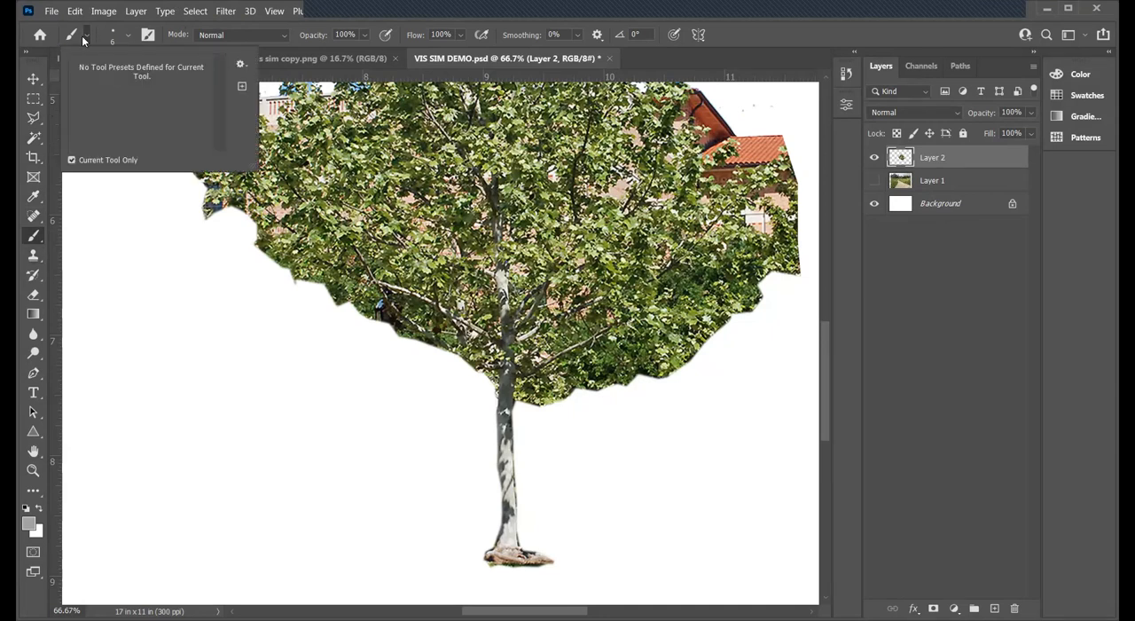
pyautogui.click(71, 37)
pyautogui.click(71, 37)
pyautogui.click(71, 37)
pyautogui.click(115, 33)
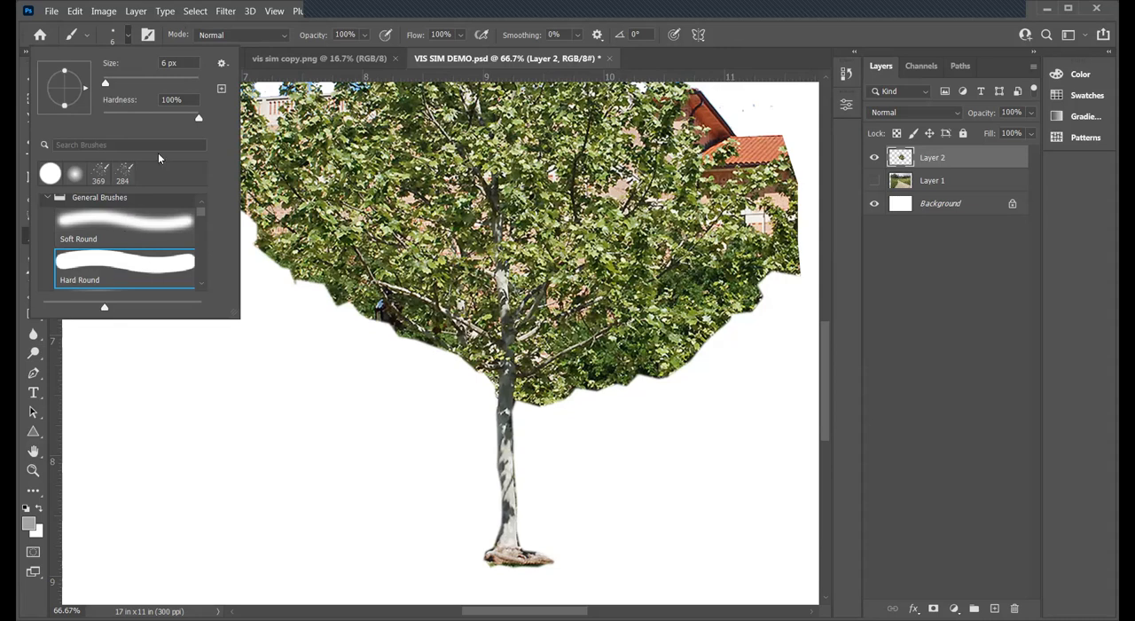
pyautogui.moveTo(107, 82); pyautogui.dragTo(122, 83)
pyautogui.click(431, 8)
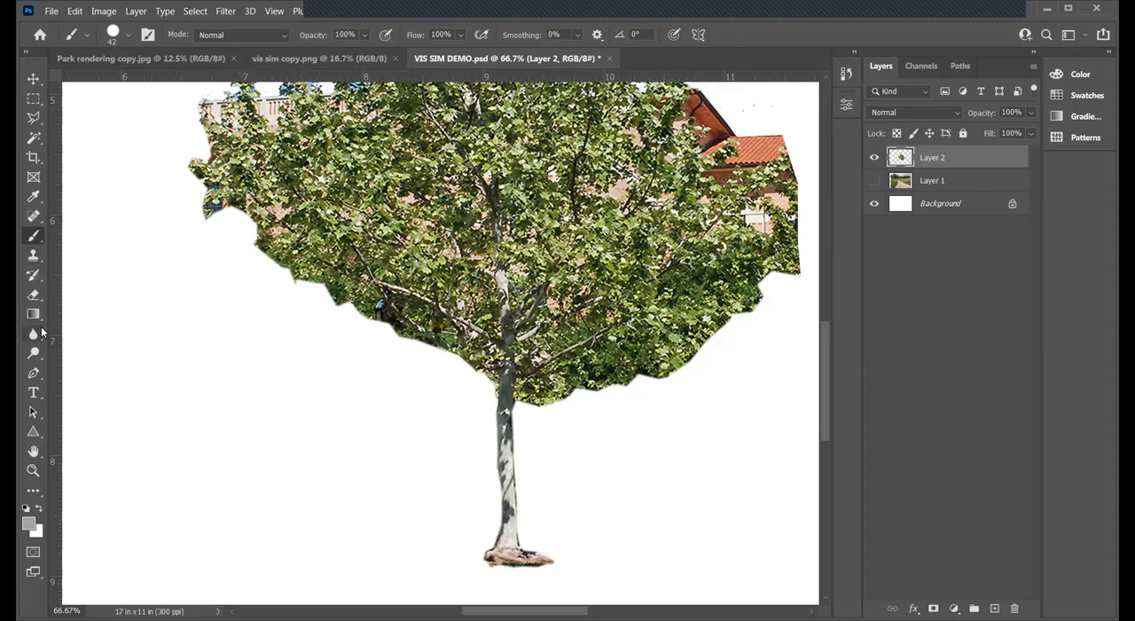
# - Set the Clone Stamp tool's brush size to 44 px
pyautogui.click(37, 257)
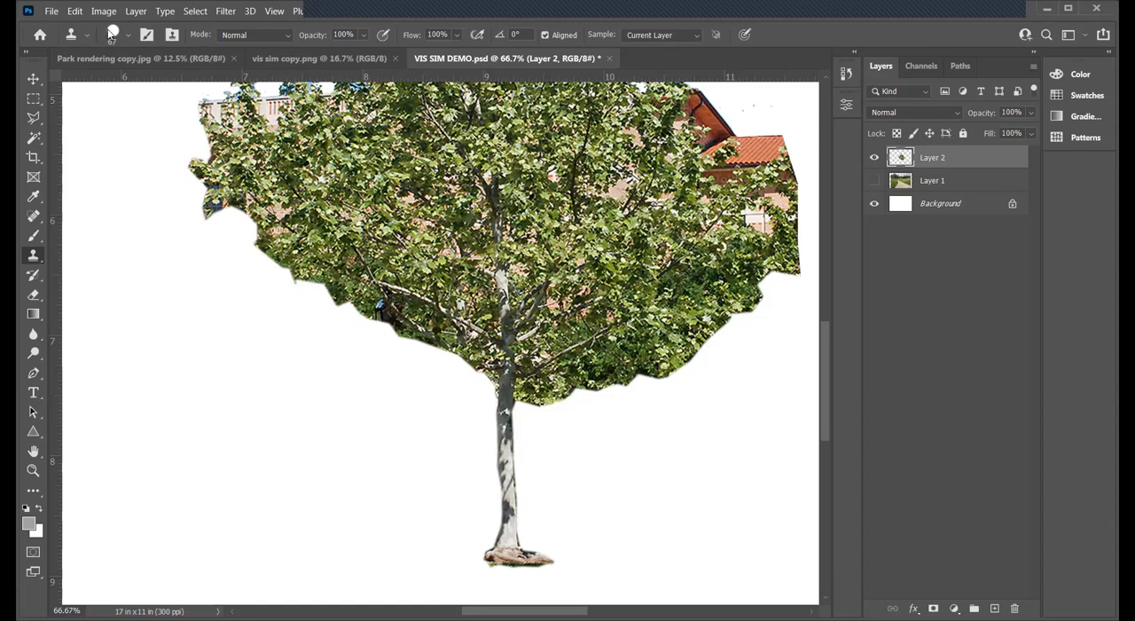
pyautogui.click(110, 33)
pyautogui.moveTo(137, 84); pyautogui.dragTo(124, 84)
pyautogui.click(423, 13)
# - Try to stamp over the leftover lamp head at the crown's lower-left edge without a defined clone source
pyautogui.click(379, 304)
pyautogui.click(381, 305)
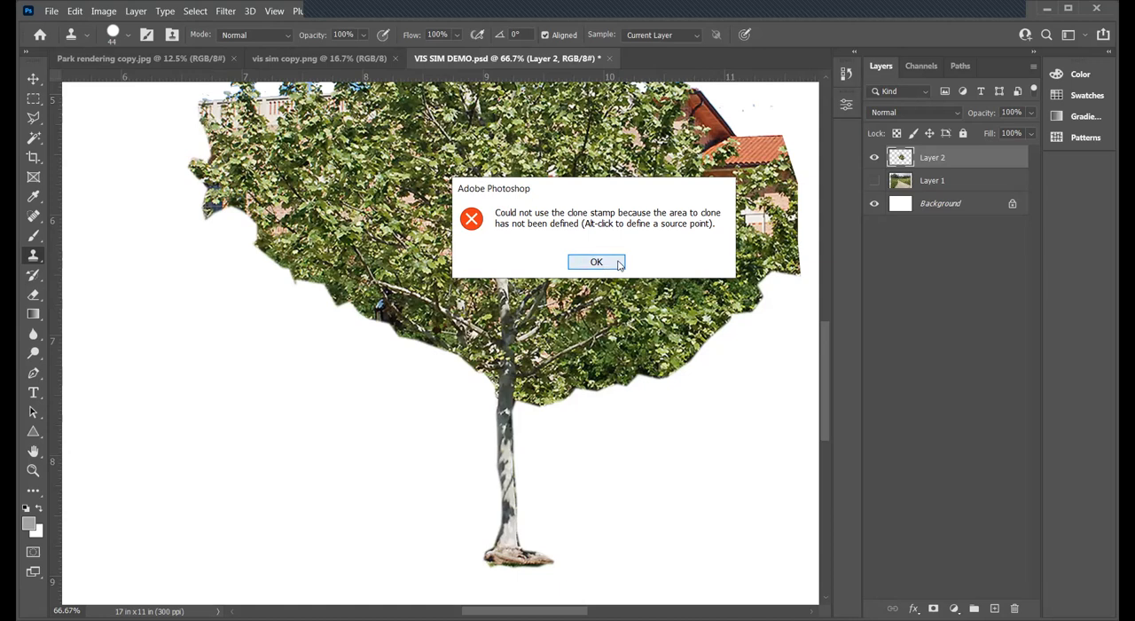
pyautogui.click(596, 262)
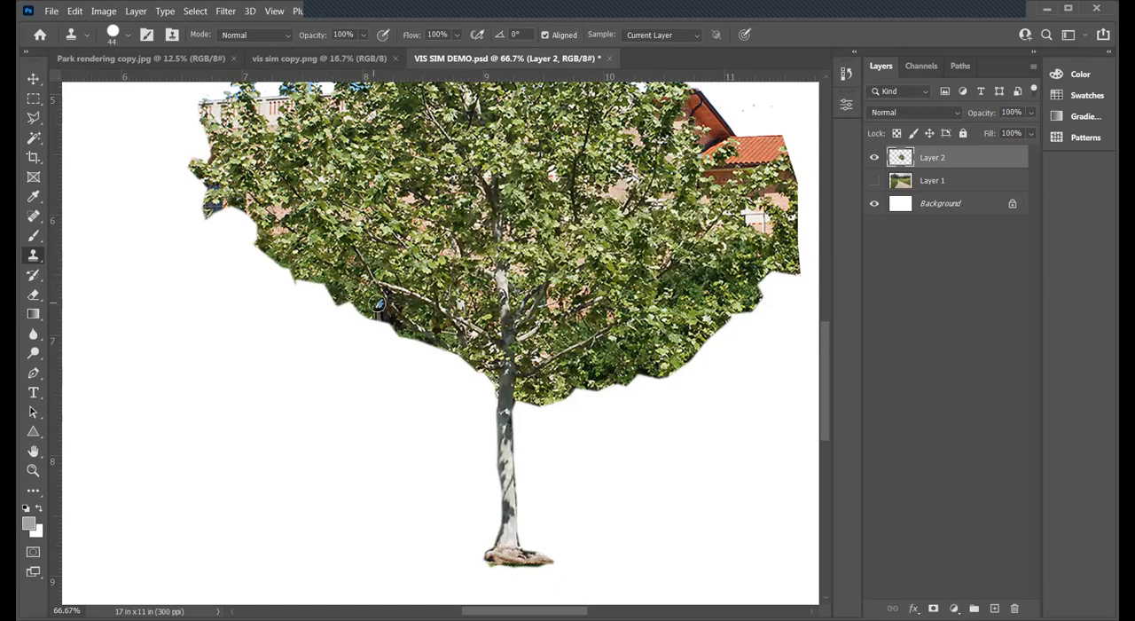
pyautogui.click(406, 312)
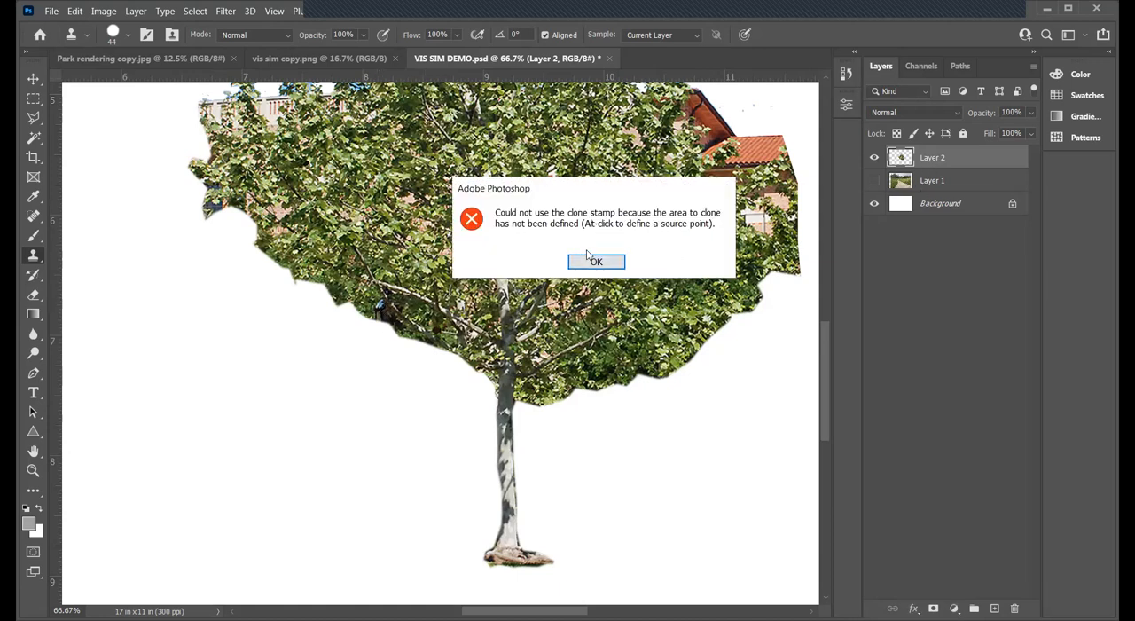
pyautogui.click(594, 263)
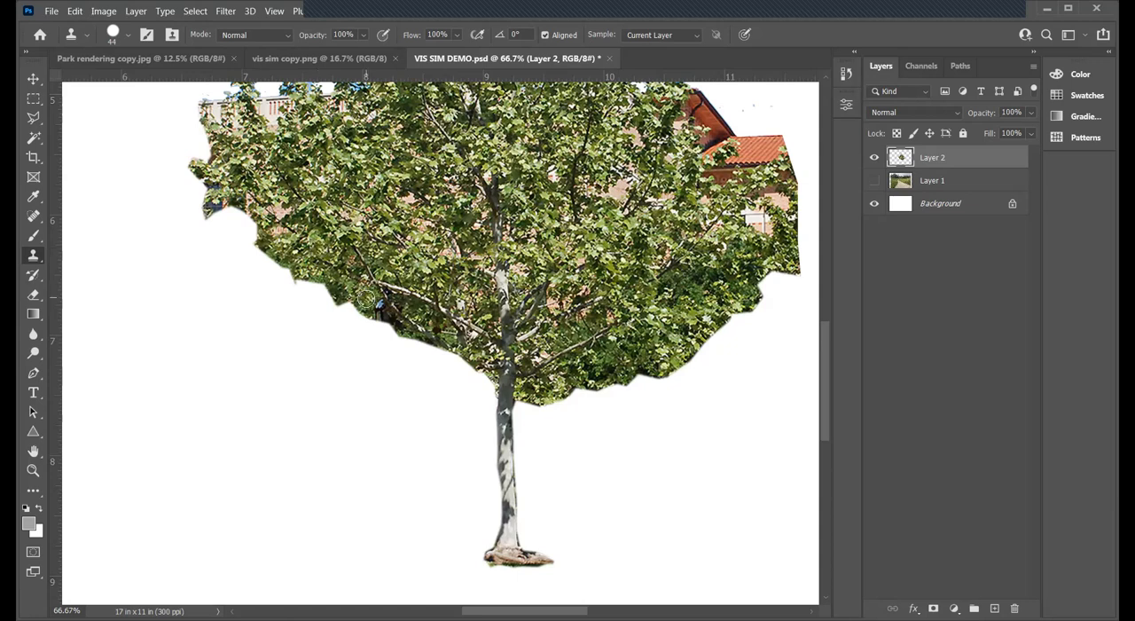
# - Clone nearby foliage over the leftover lamp head at the crown's lower-left edge
pyautogui.moveTo(372, 303); pyautogui.dragTo(381, 307)
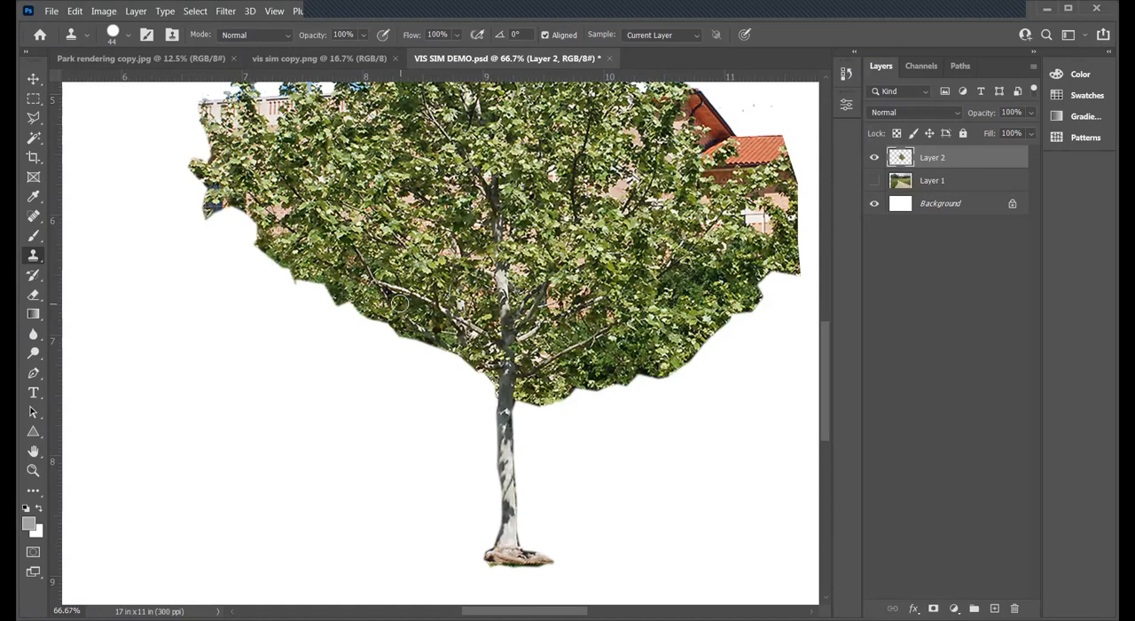
pyautogui.press('v')
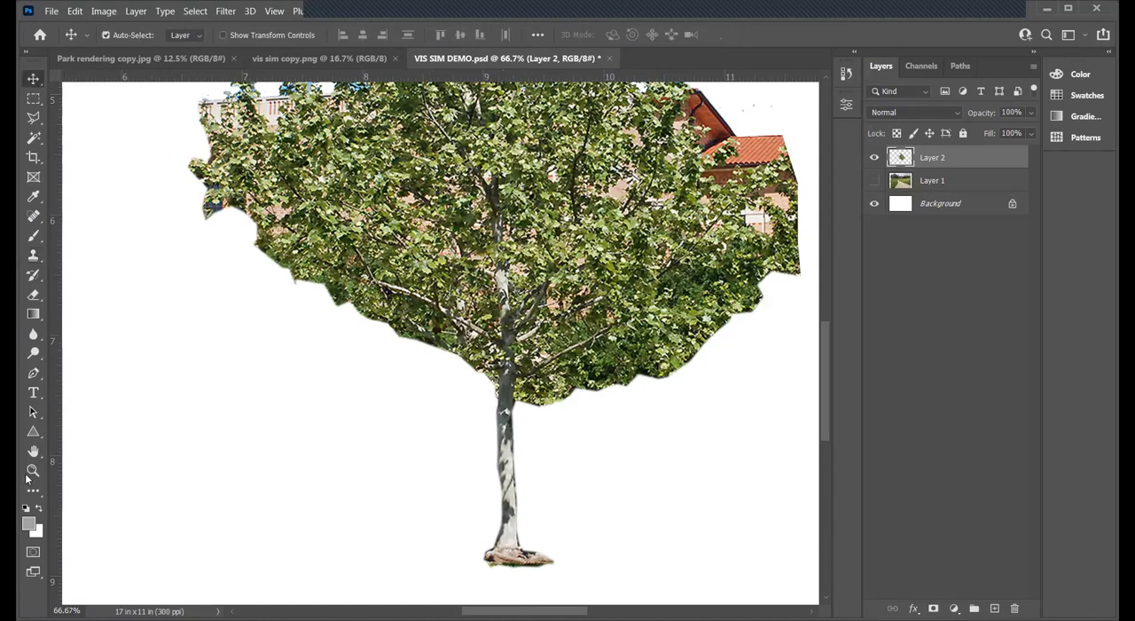
# - Examine the tree cutout as a whole and up close around the red tile roof at the crown's right edge
pyautogui.click(31, 471)
pyautogui.keyDown('alt'); pyautogui.click(420, 256); pyautogui.keyUp('alt')
pyautogui.keyDown('alt'); pyautogui.click(421, 256); pyautogui.keyUp('alt')
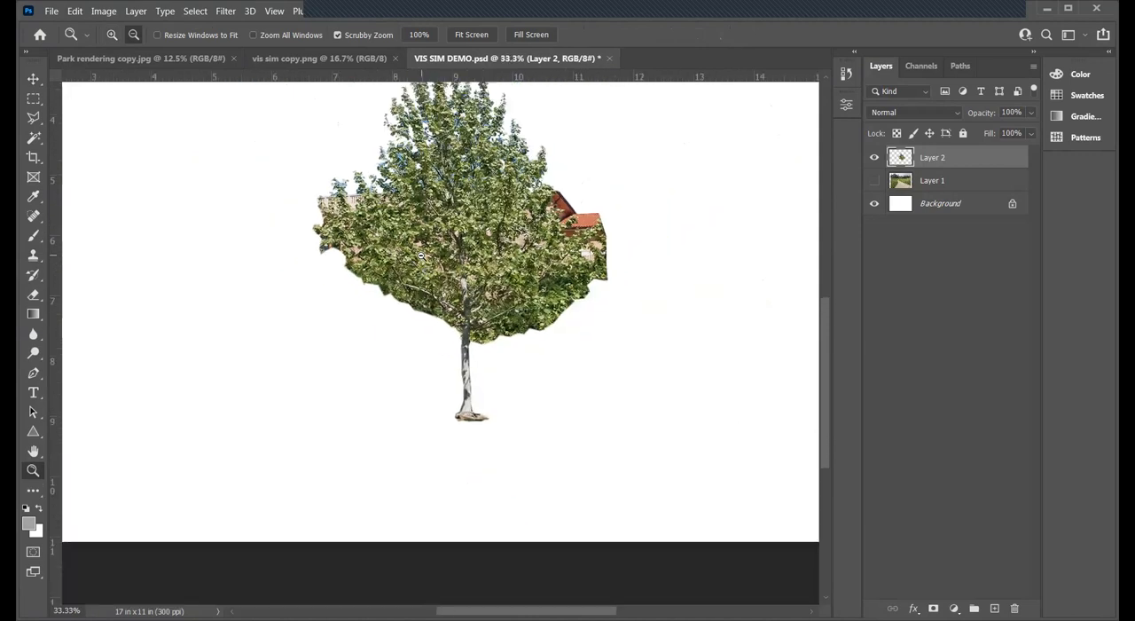
pyautogui.keyDown('alt'); pyautogui.click(421, 255); pyautogui.keyUp('alt')
pyautogui.click(565, 308)
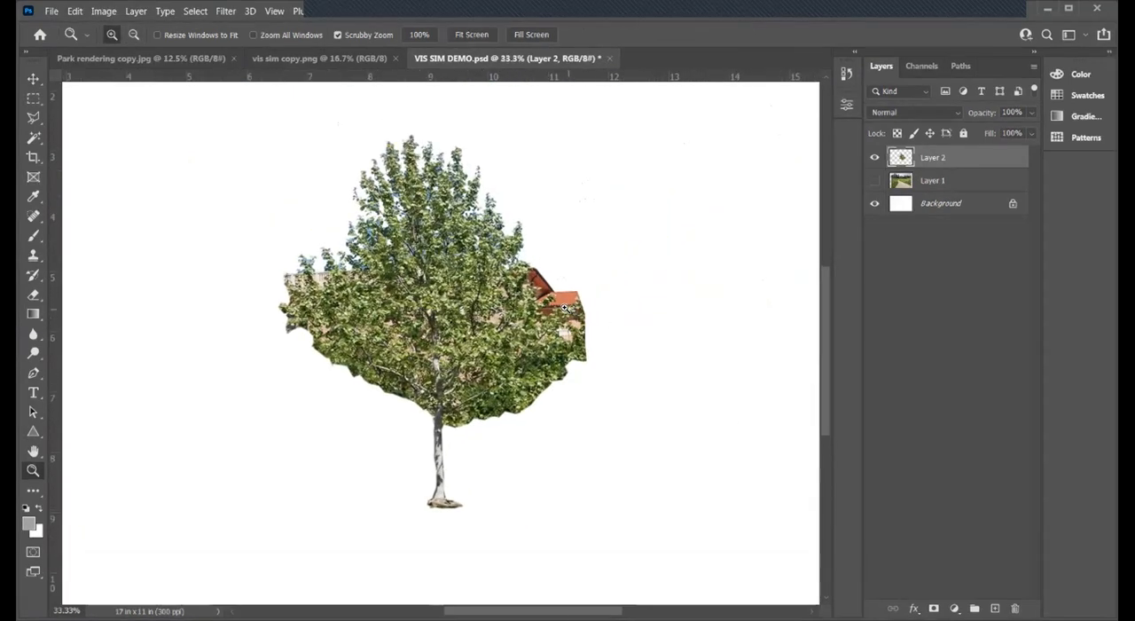
pyautogui.click(563, 308)
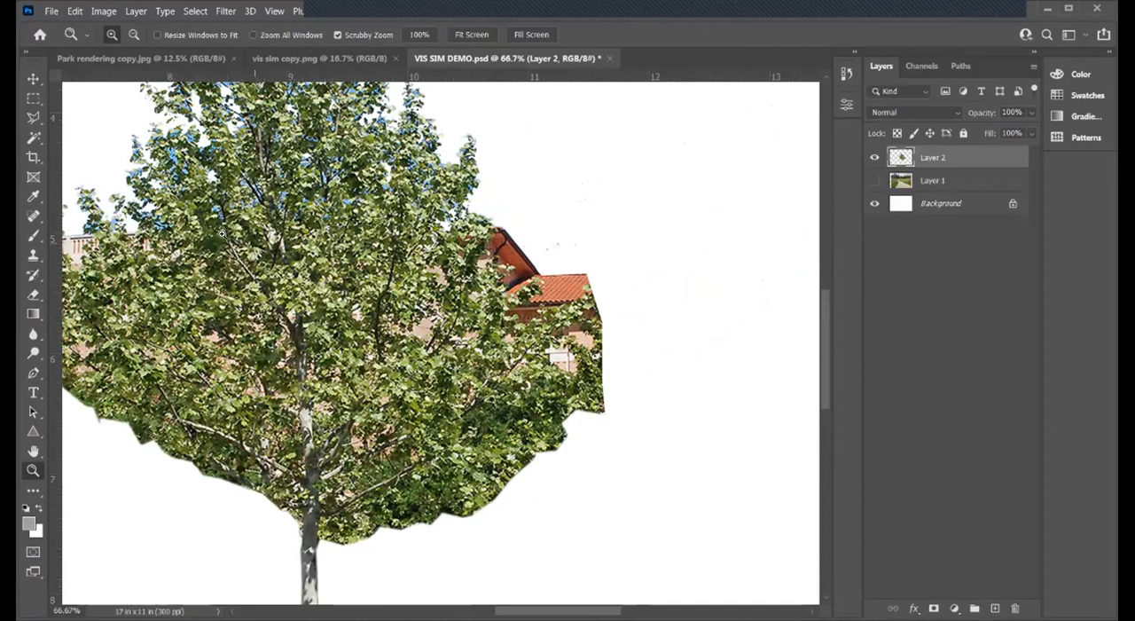
# - Outline the red tile roof beside the crown's right edge with the Polygonal Lasso and delete it from the tree layer
pyautogui.click(34, 117)
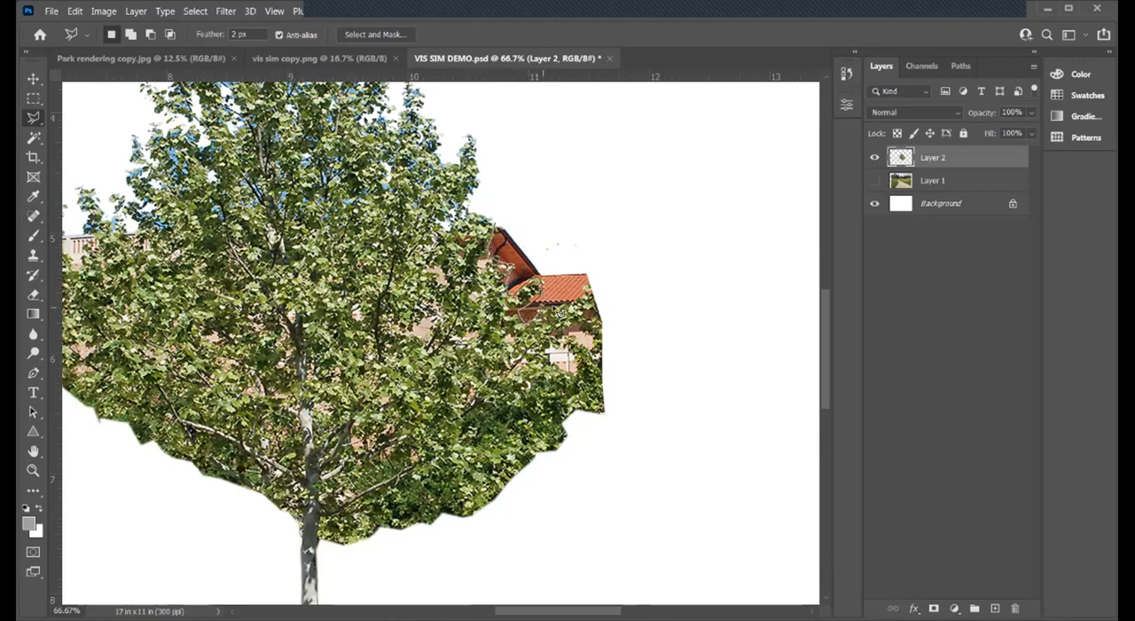
pyautogui.click(596, 284)
pyautogui.click(589, 239)
pyautogui.click(529, 213)
pyautogui.doubleClick(500, 225)
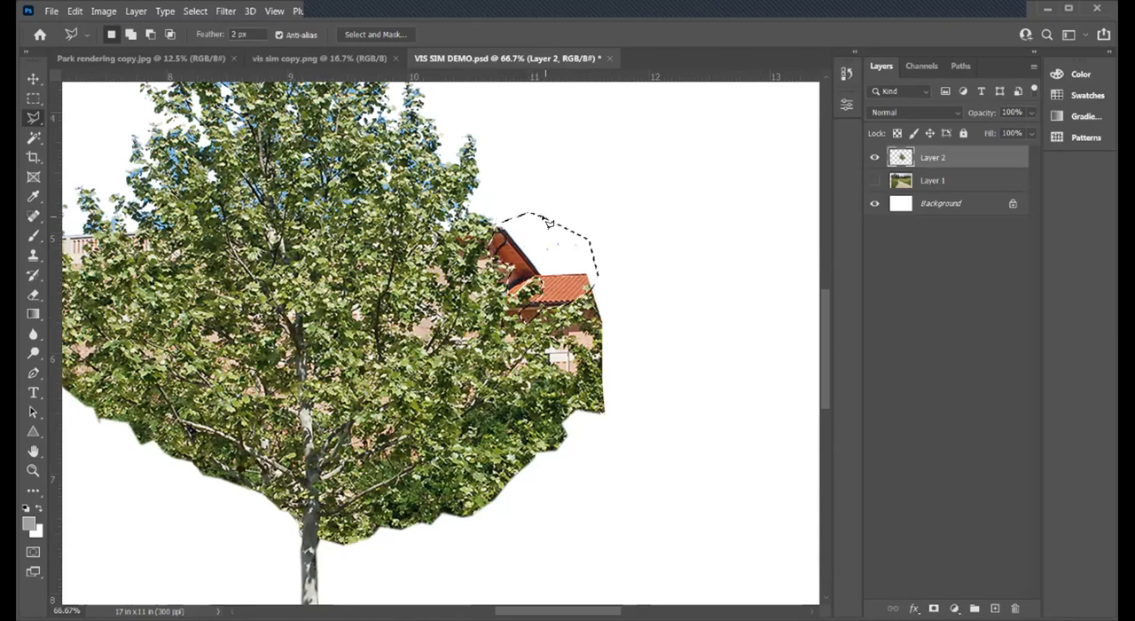
pyautogui.press('Delete')
pyautogui.hotkey('ctrl', 'd')
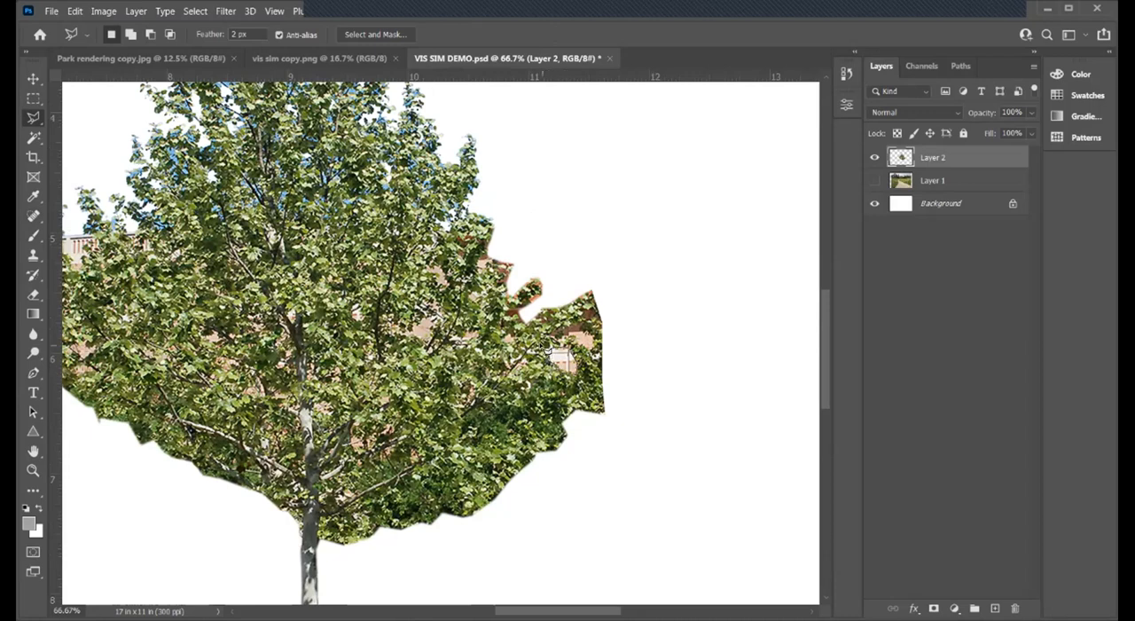
# - Delete the building wall patches showing between the leaves near the crown's right tip and clear the selection
pyautogui.press('Delete')
pyautogui.click(568, 328)
pyautogui.press('Delete')
pyautogui.hotkey('ctrl', 'd')
# - Cut away the ragged outer tip of the crown's right edge with the Polygonal Lasso and save the document
pyautogui.click(35, 473)
pyautogui.keyDown('alt'); pyautogui.click(550, 284); pyautogui.keyUp('alt')
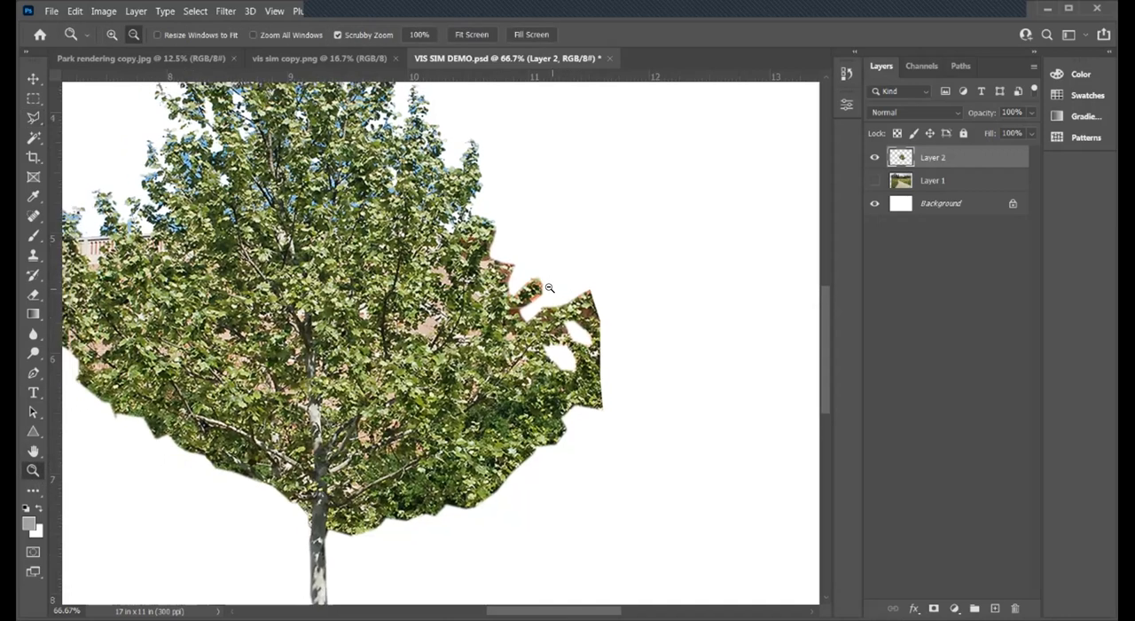
pyautogui.keyDown('alt'); pyautogui.click(550, 284); pyautogui.keyUp('alt')
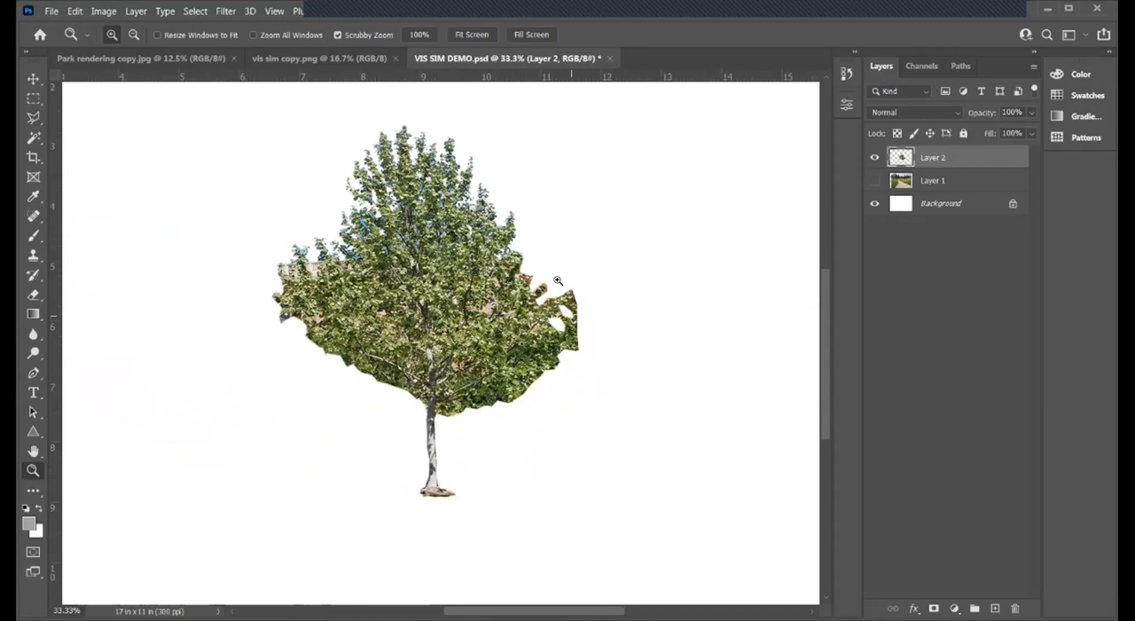
pyautogui.click(34, 117)
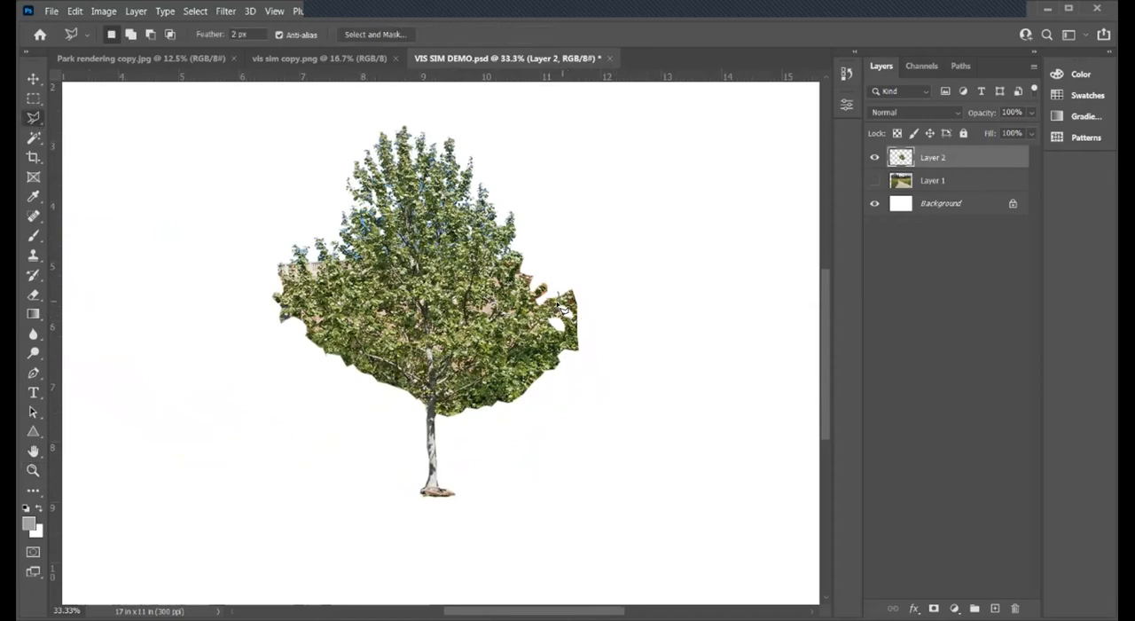
pyautogui.moveTo(560, 329)
pyautogui.mouseDown()
pyautogui.moveTo(598, 357)
pyautogui.moveTo(599, 329)
pyautogui.moveTo(594, 285)
pyautogui.moveTo(561, 267)
pyautogui.moveTo(561, 301)
pyautogui.mouseUp()
pyautogui.press('Delete')
pyautogui.hotkey('ctrl', 'd')
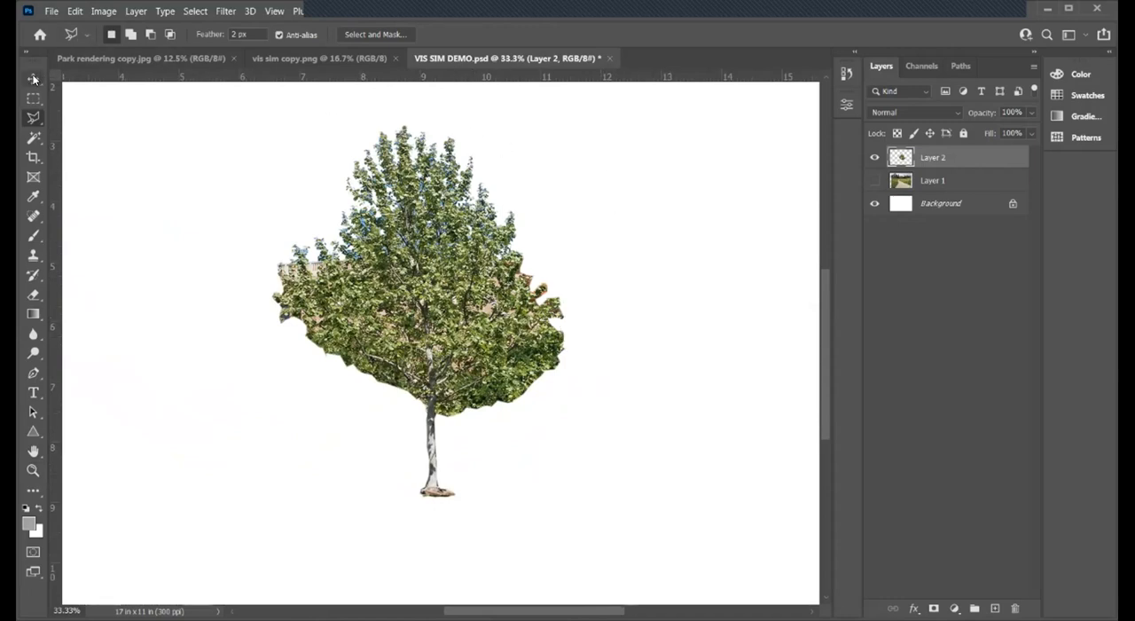
pyautogui.click(52, 11)
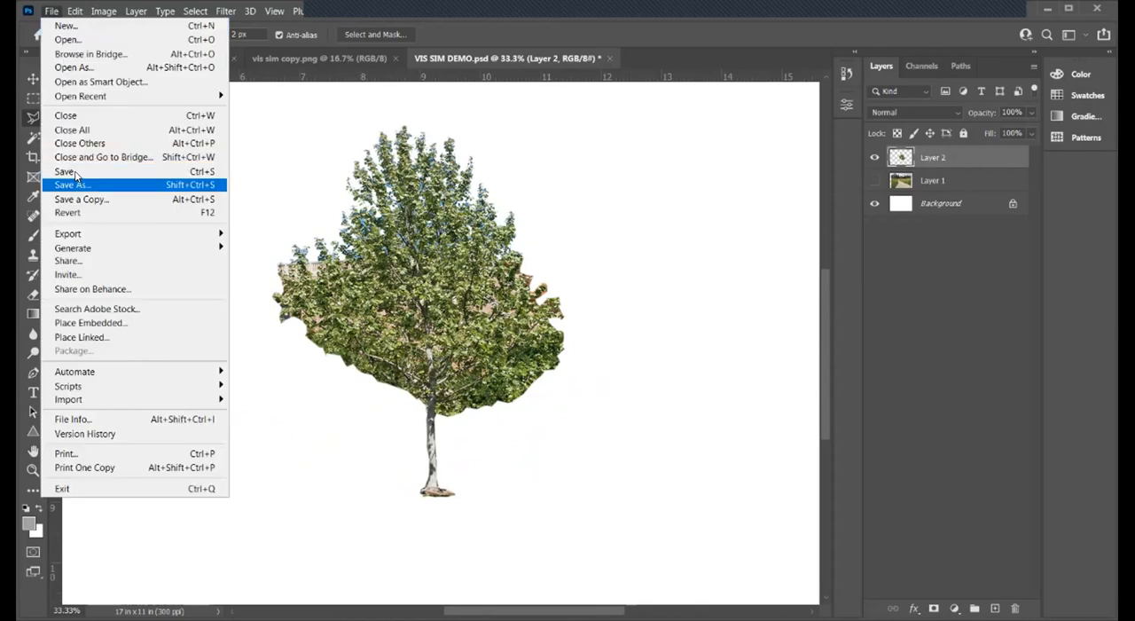
pyautogui.click(69, 171)
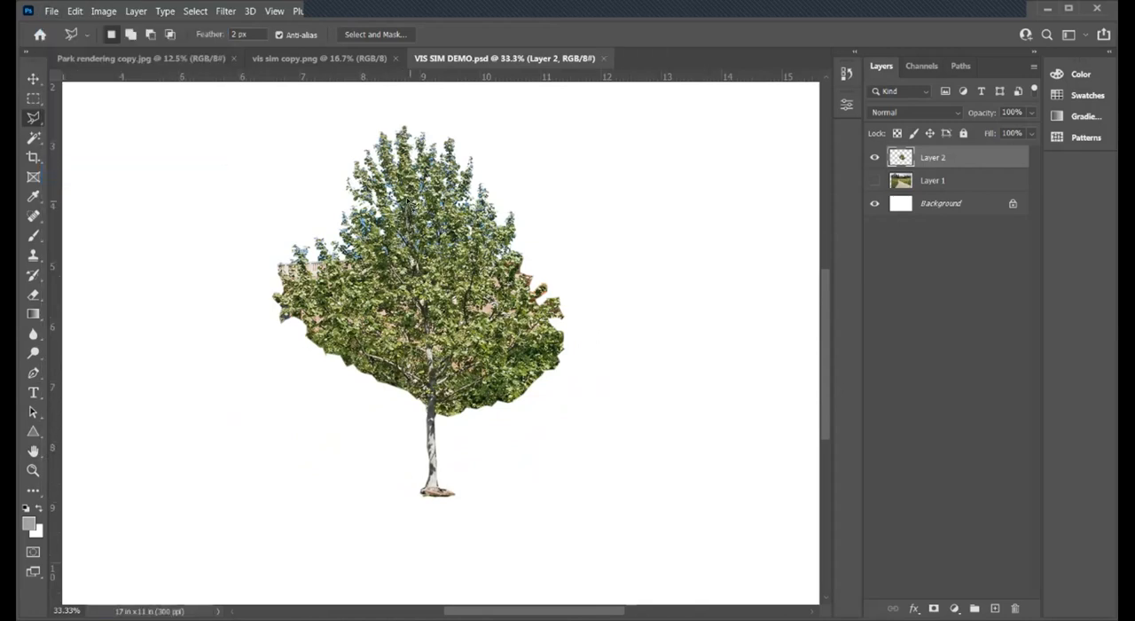
# - Show the site photo layer and move the tree onto the lawn on the left side of the path
pyautogui.click(874, 181)
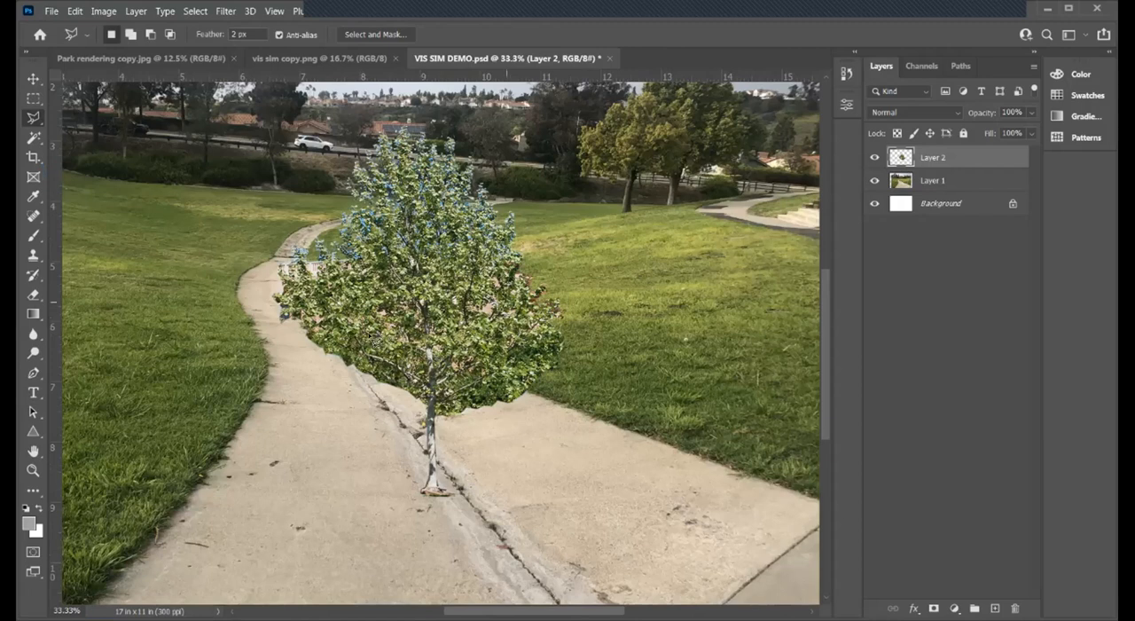
pyautogui.click(33, 470)
pyautogui.keyDown('alt'); pyautogui.click(377, 353); pyautogui.keyUp('alt')
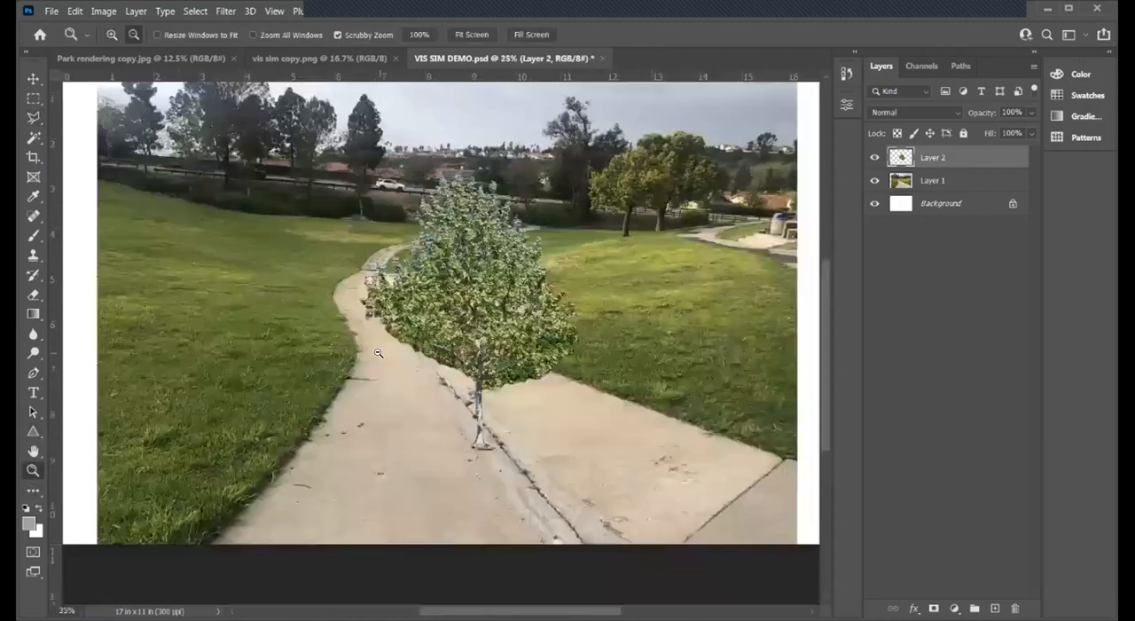
pyautogui.click(32, 78)
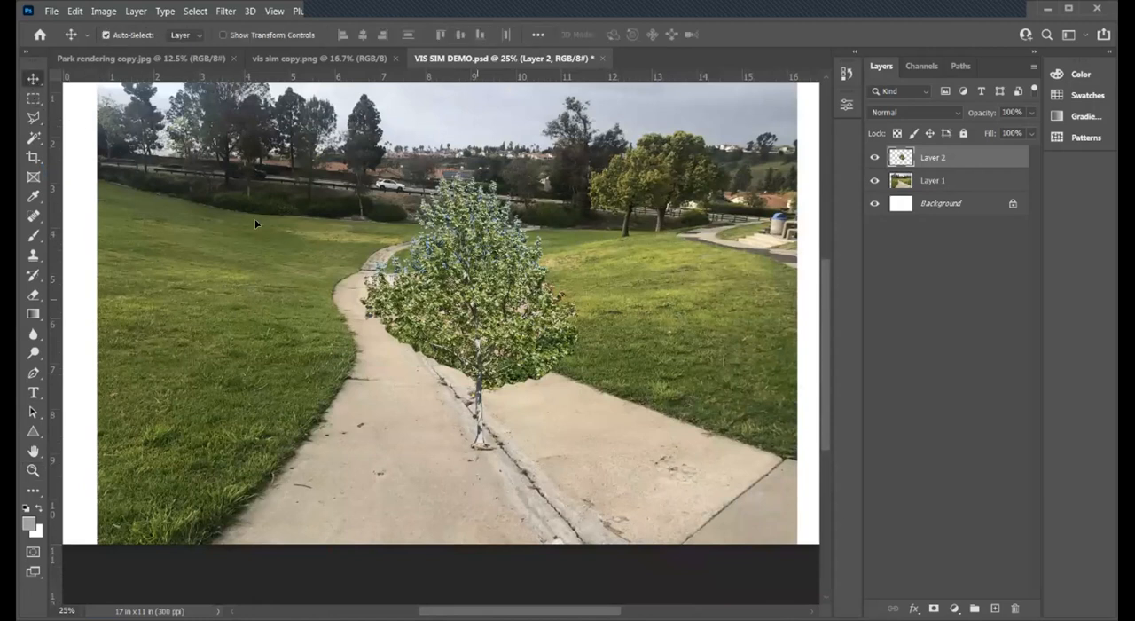
pyautogui.hotkey('ctrl', 'z')
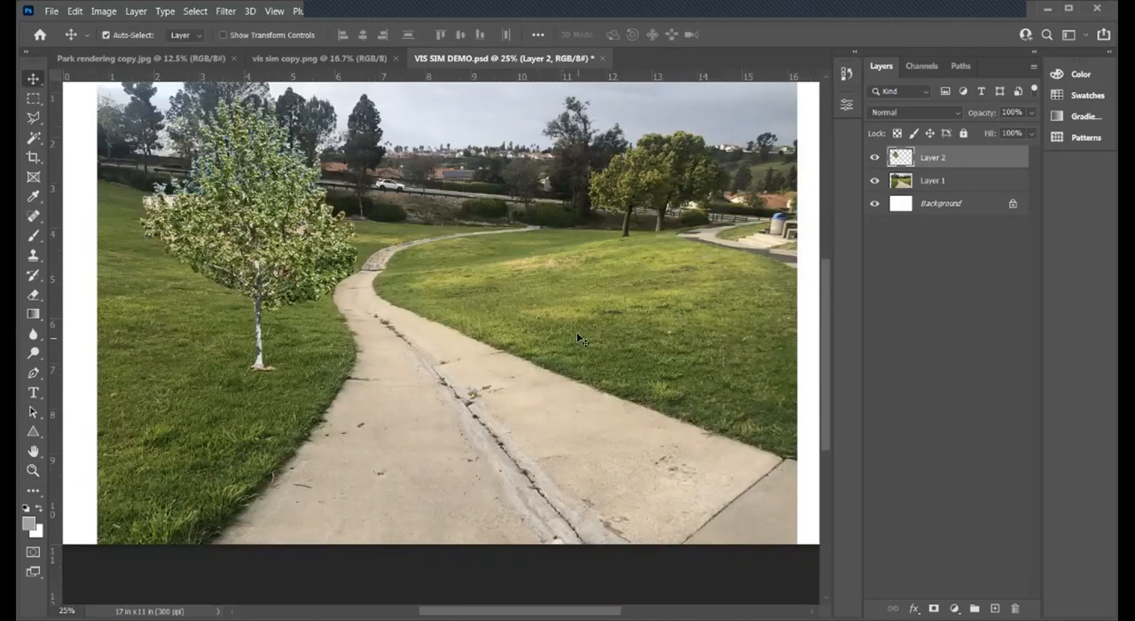
# - Open sandstone_540x.jpg from the Rendering Imagery folder and close it again
pyautogui.click(51, 12)
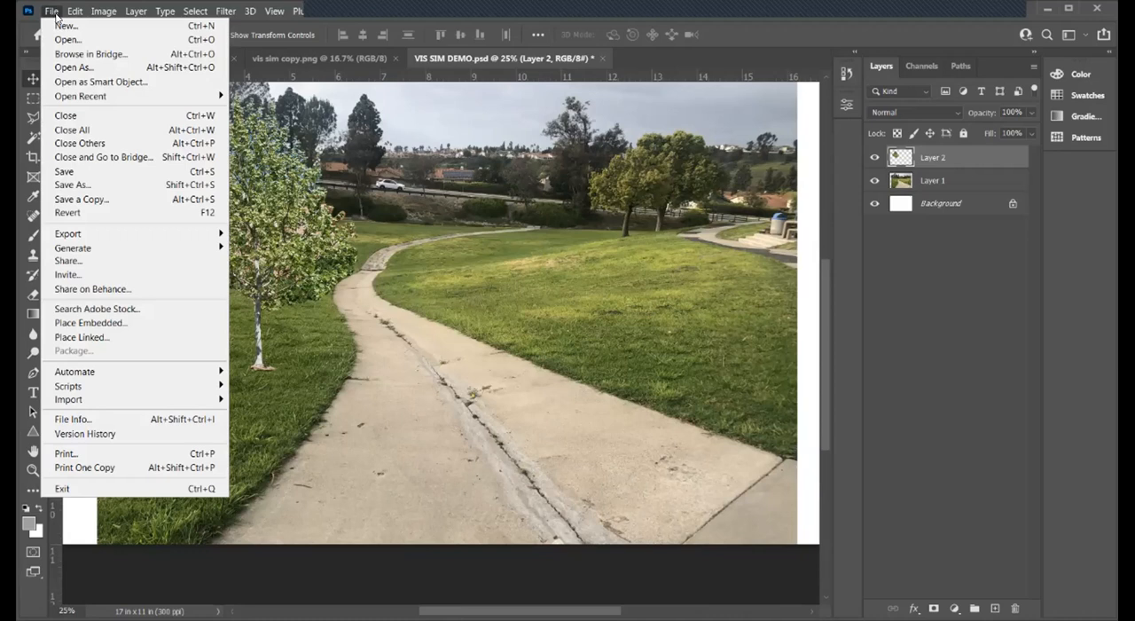
pyautogui.click(71, 40)
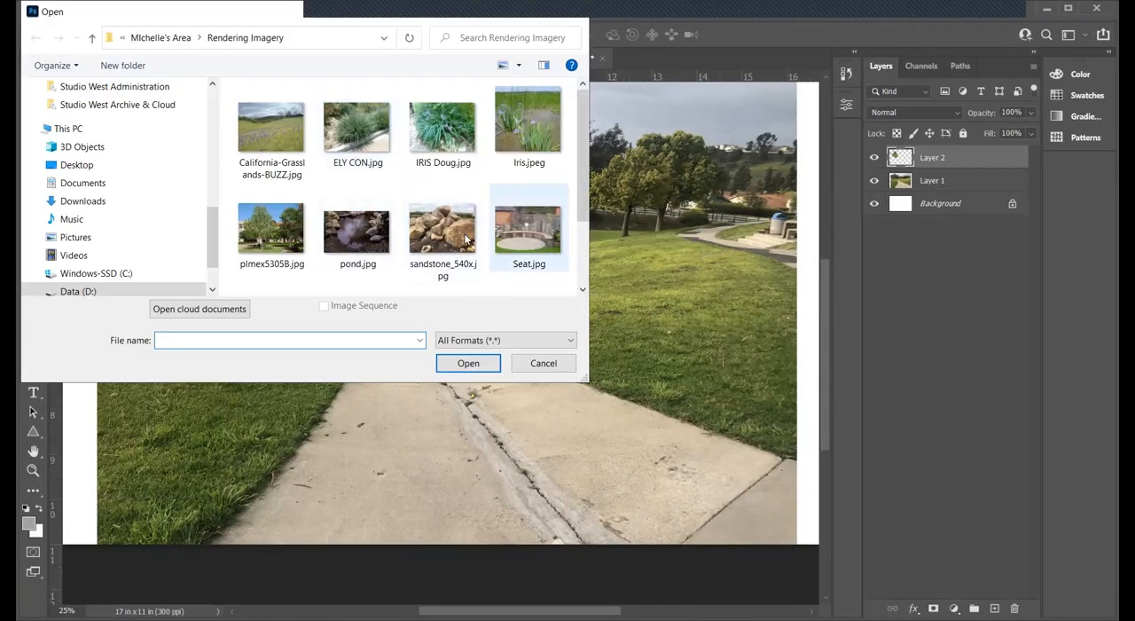
pyautogui.scroll(-1, 452, 202)
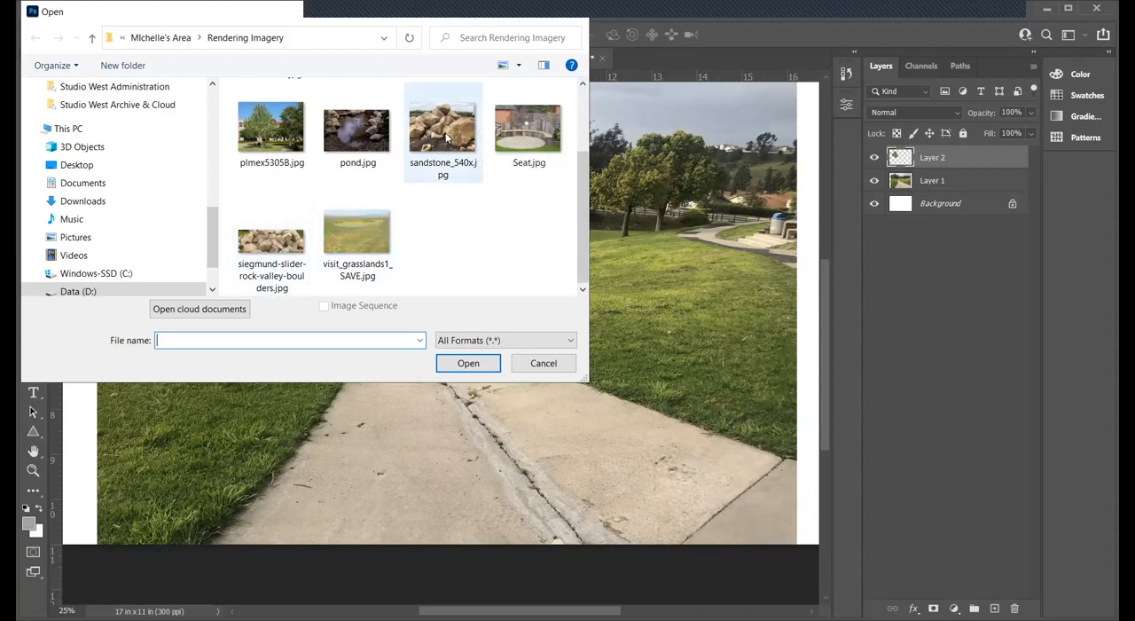
pyautogui.click(468, 363)
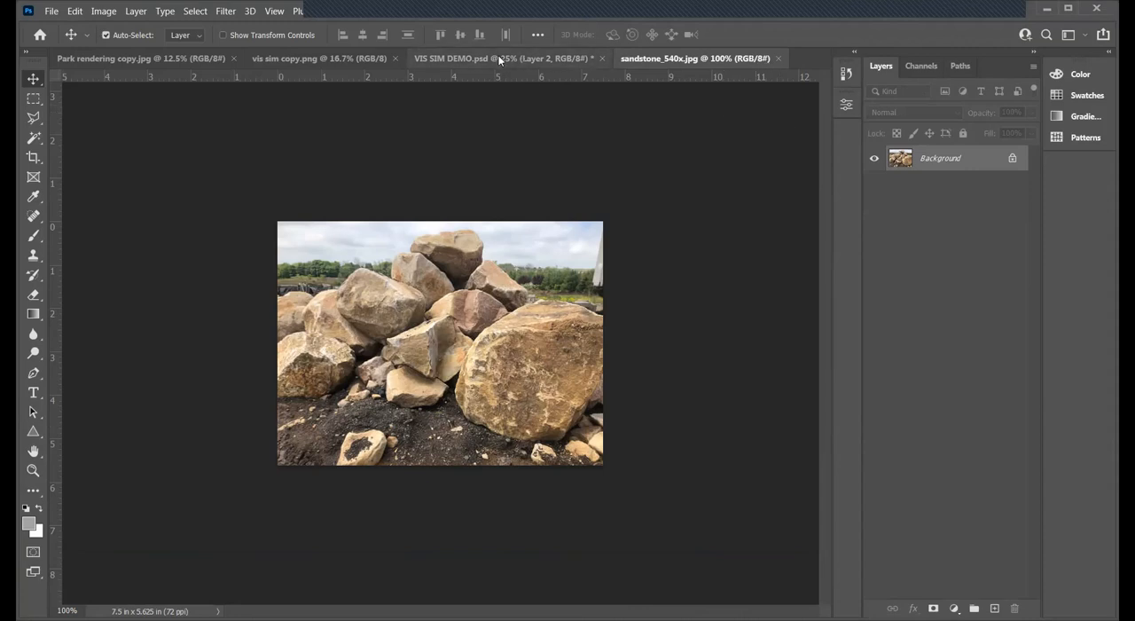
pyautogui.click(778, 58)
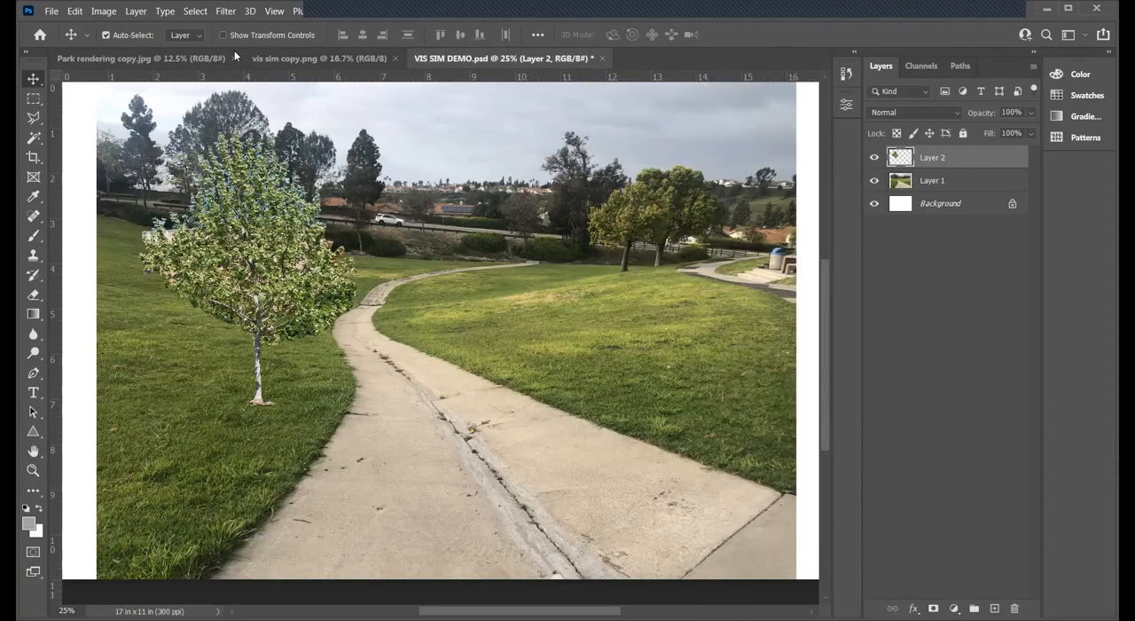
# - Open siegmund-slider-rock-valley-boulders.jpg and bring its image into VIS SIM DEMO.psd as a new layer
pyautogui.click(52, 11)
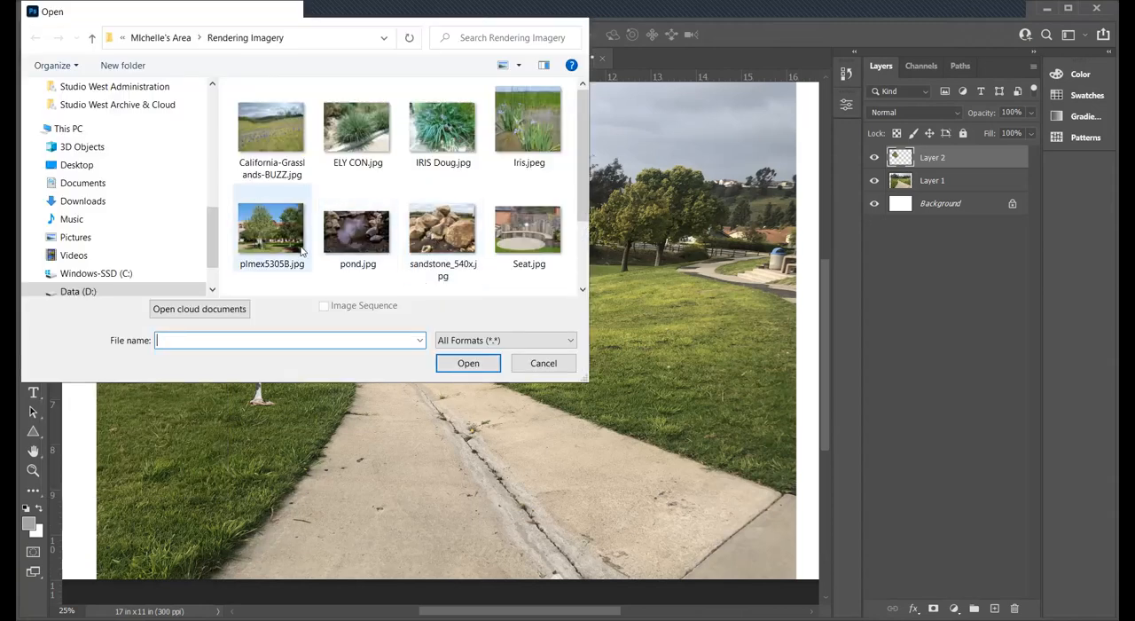
pyautogui.scroll(-1, 391, 236)
pyautogui.click(270, 241)
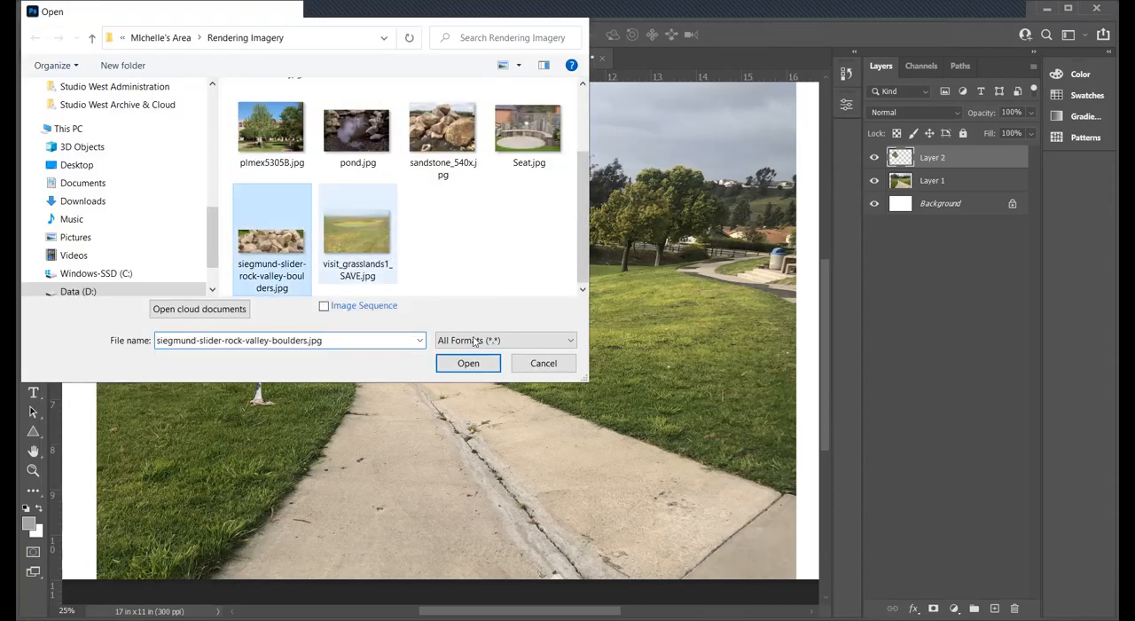
pyautogui.click(468, 363)
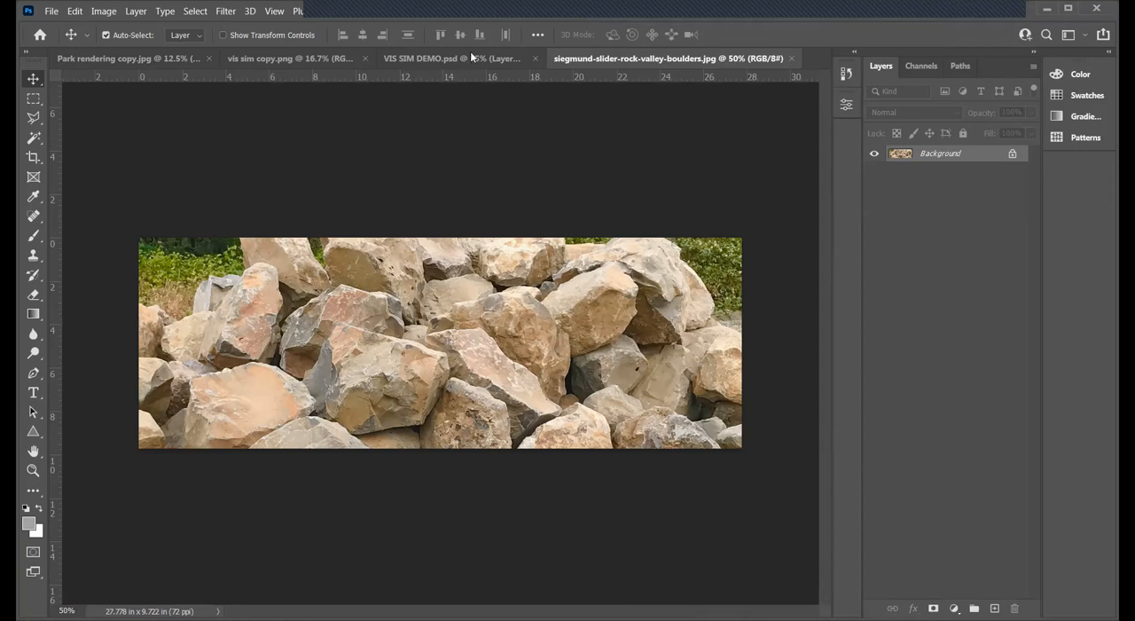
pyautogui.moveTo(585, 56); pyautogui.dragTo(713, 100)
pyautogui.moveTo(874, 233); pyautogui.dragTo(476, 301)
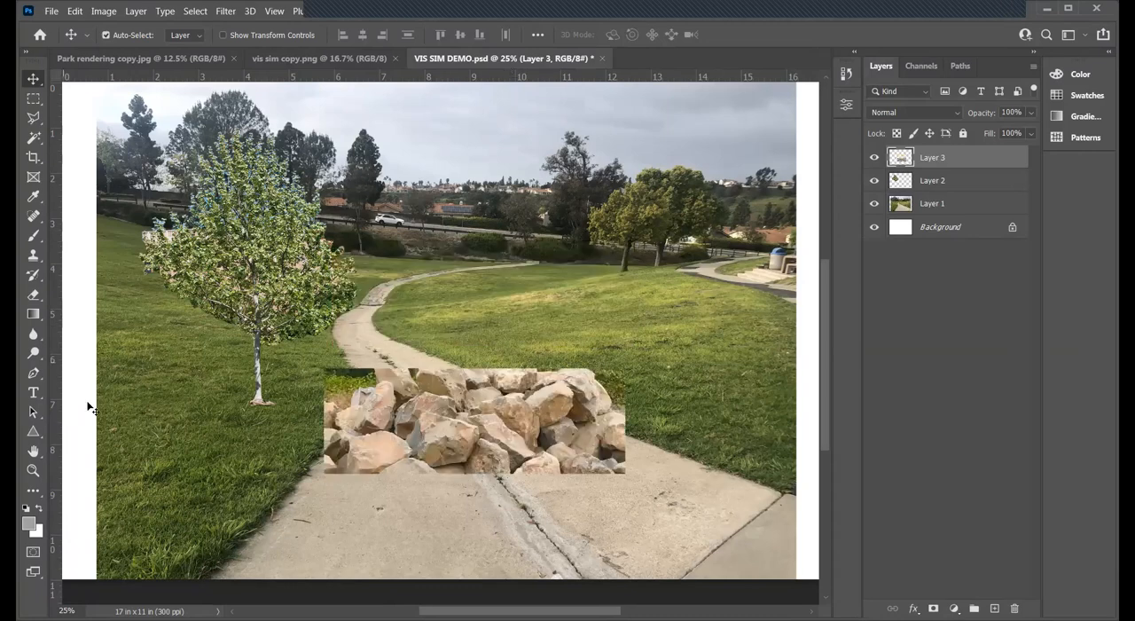
# - Duplicate the boulder layer, Layer 3, under the default name and hide the duplicate
pyautogui.click(33, 471)
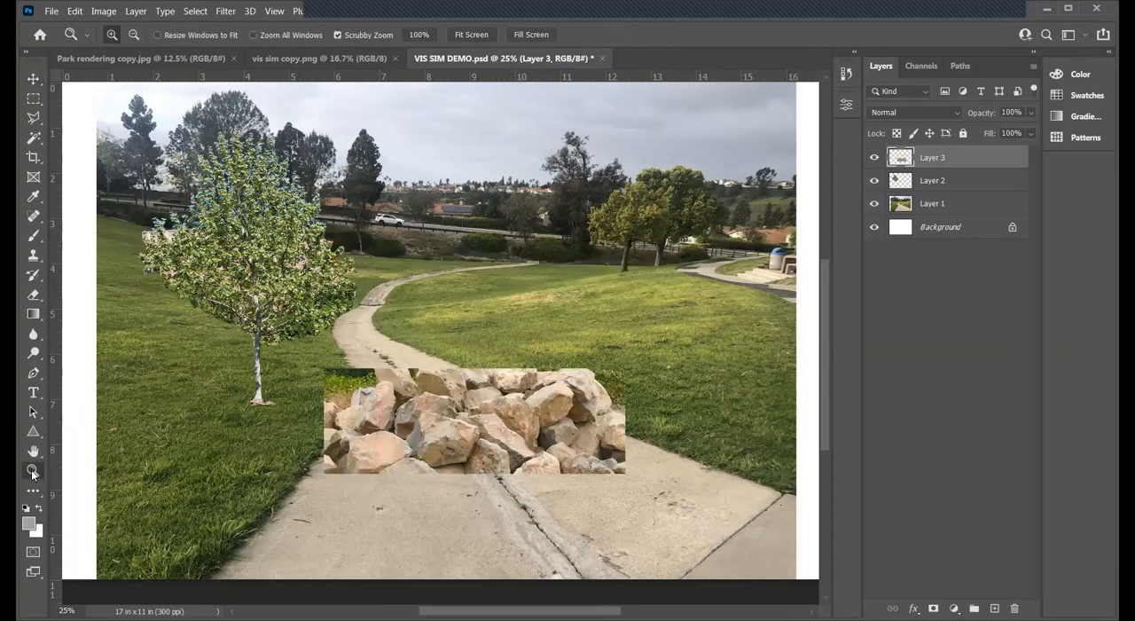
pyautogui.click(526, 429)
pyautogui.click(525, 429)
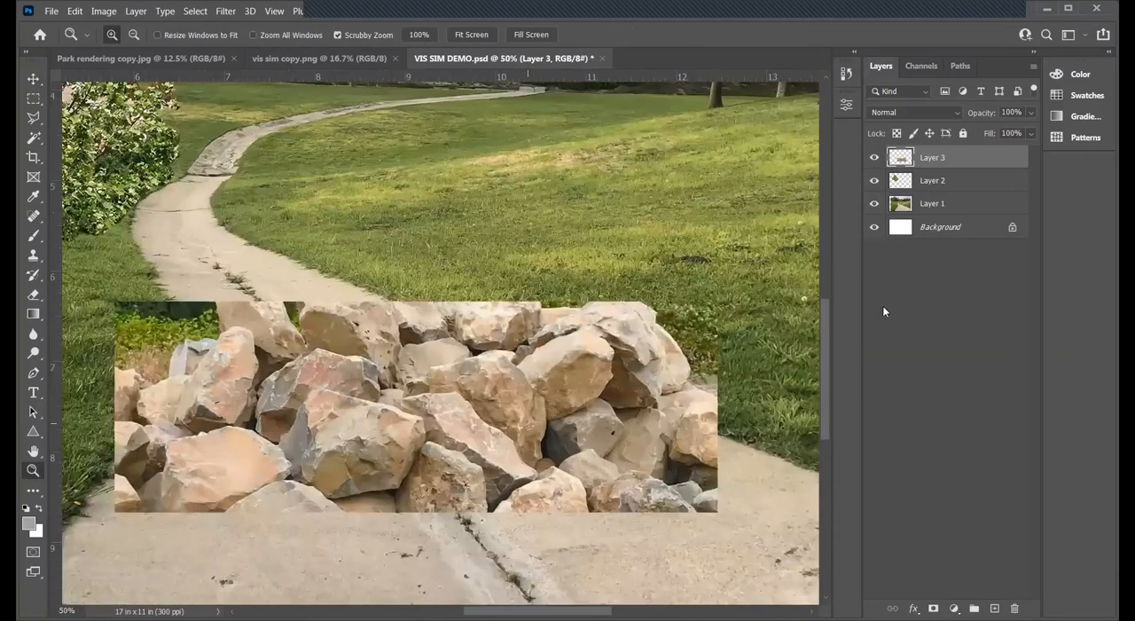
pyautogui.rightClick(948, 157)
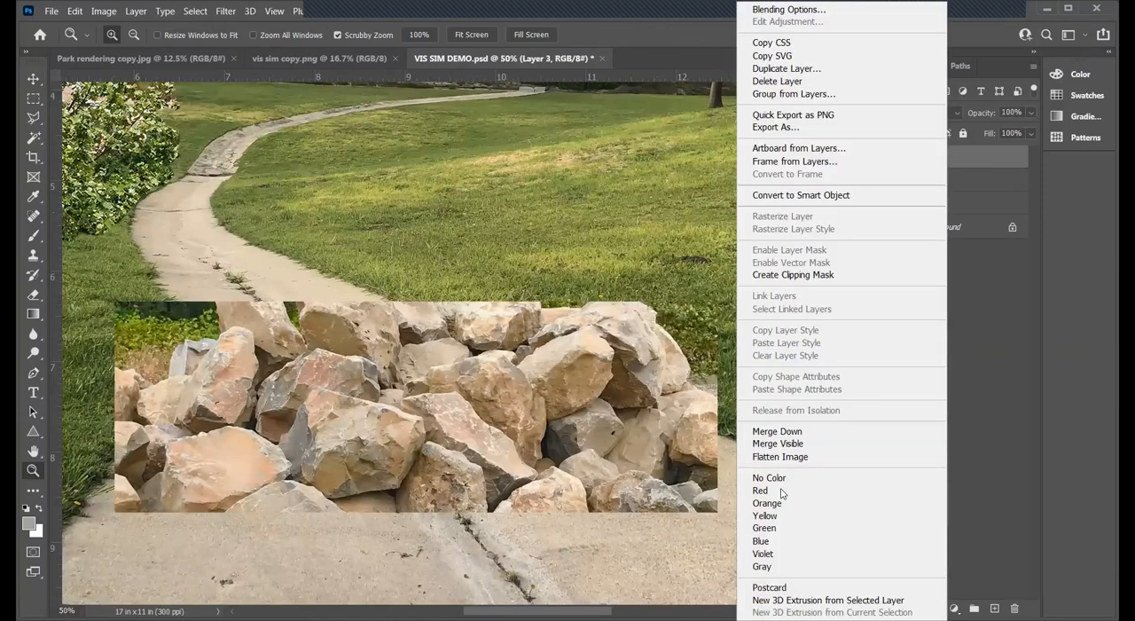
pyautogui.click(805, 72)
pyautogui.click(706, 170)
pyautogui.click(875, 158)
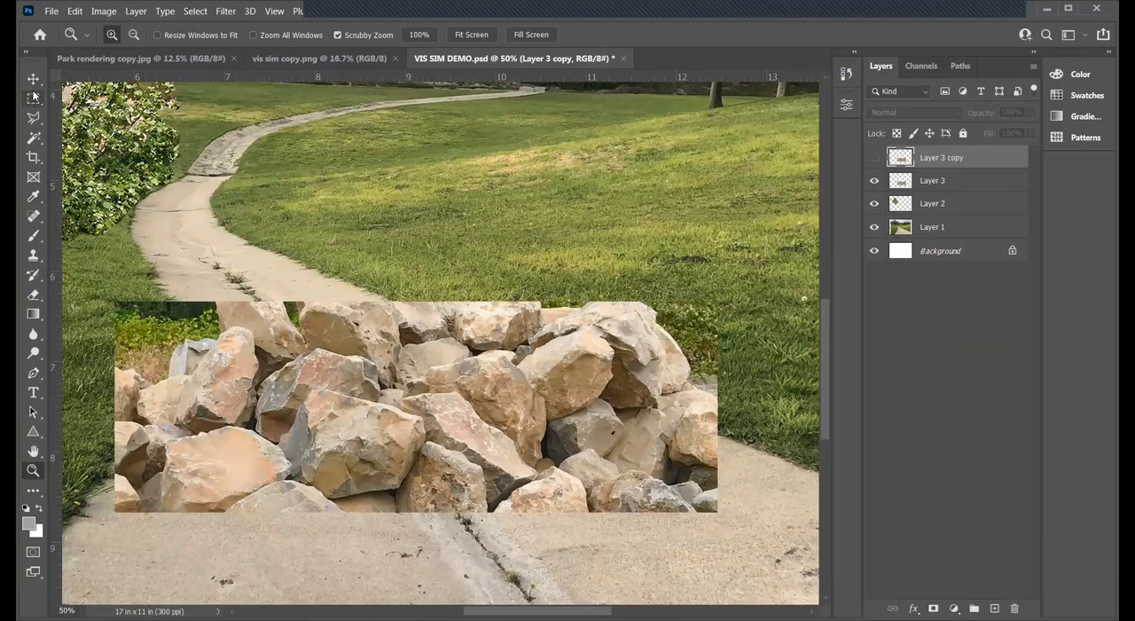
# - Outline the large boulder at the front, left of the pile's center, with the Polygonal Lasso
pyautogui.click(34, 118)
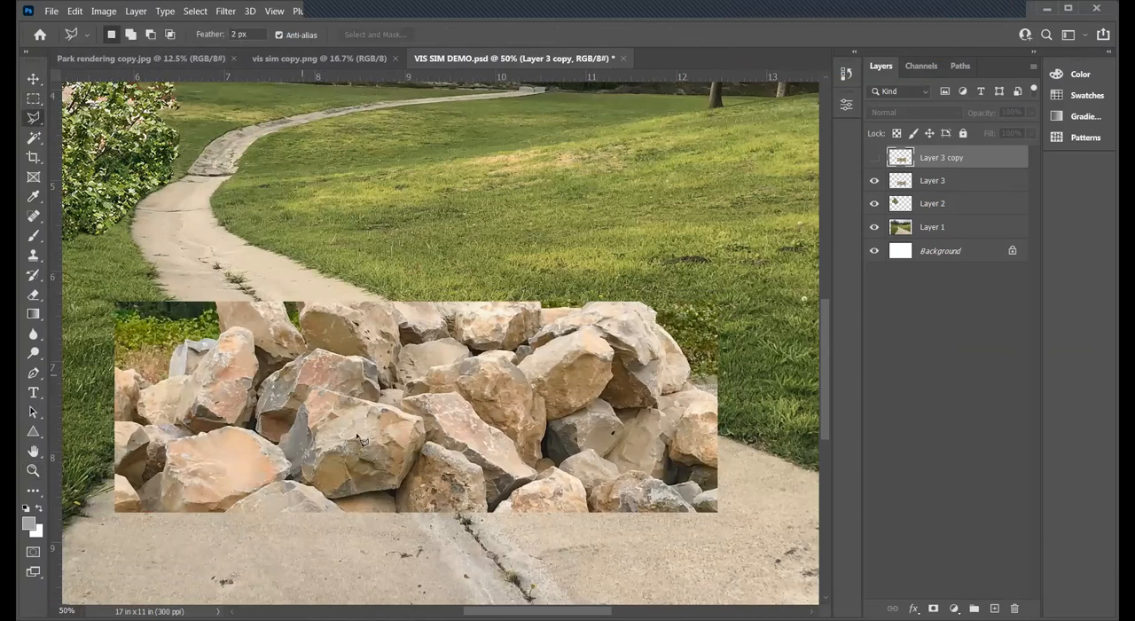
pyautogui.moveTo(352, 503)
pyautogui.mouseDown()
pyautogui.moveTo(404, 492)
pyautogui.moveTo(428, 427)
pyautogui.moveTo(378, 402)
pyautogui.moveTo(319, 392)
pyautogui.moveTo(279, 445)
pyautogui.moveTo(288, 477)
pyautogui.moveTo(334, 501)
pyautogui.mouseUp()
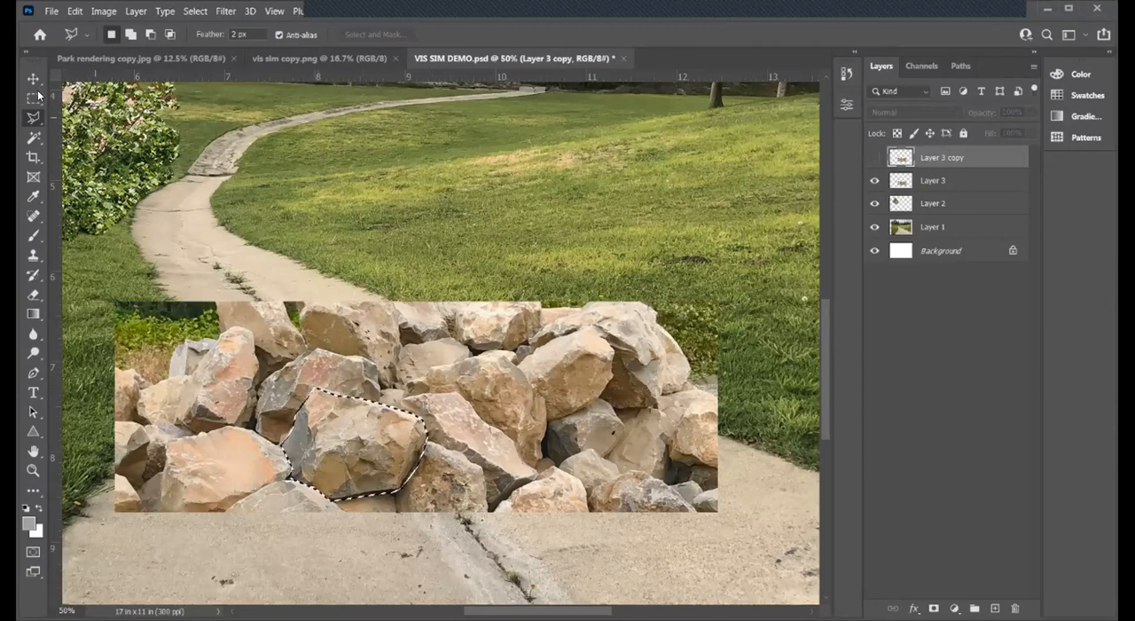
pyautogui.press('v')
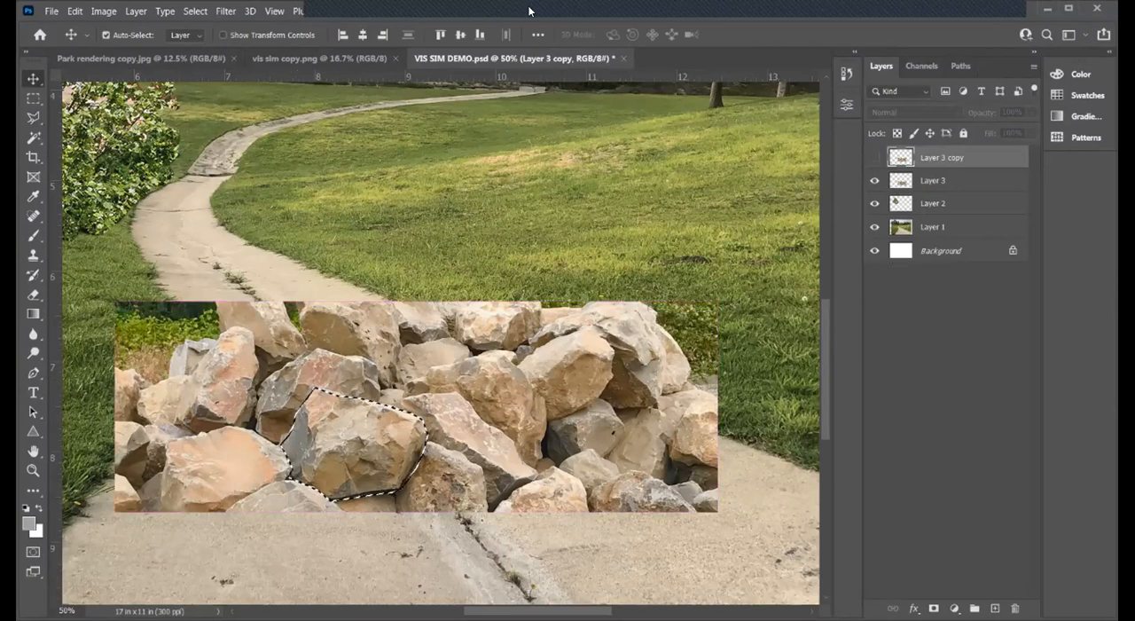
# - Make Layer 3 the active layer and restore the boulder outline from the Polygonal Lasso history state
pyautogui.hotkey('ctrl', 'd')
pyautogui.click(935, 179)
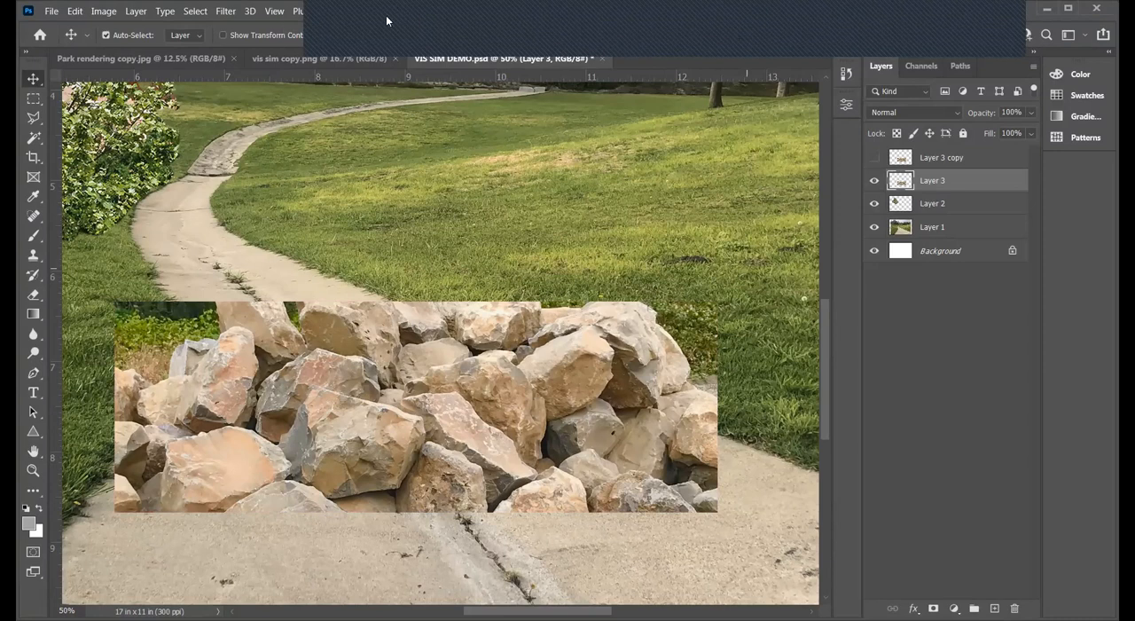
pyautogui.click(845, 75)
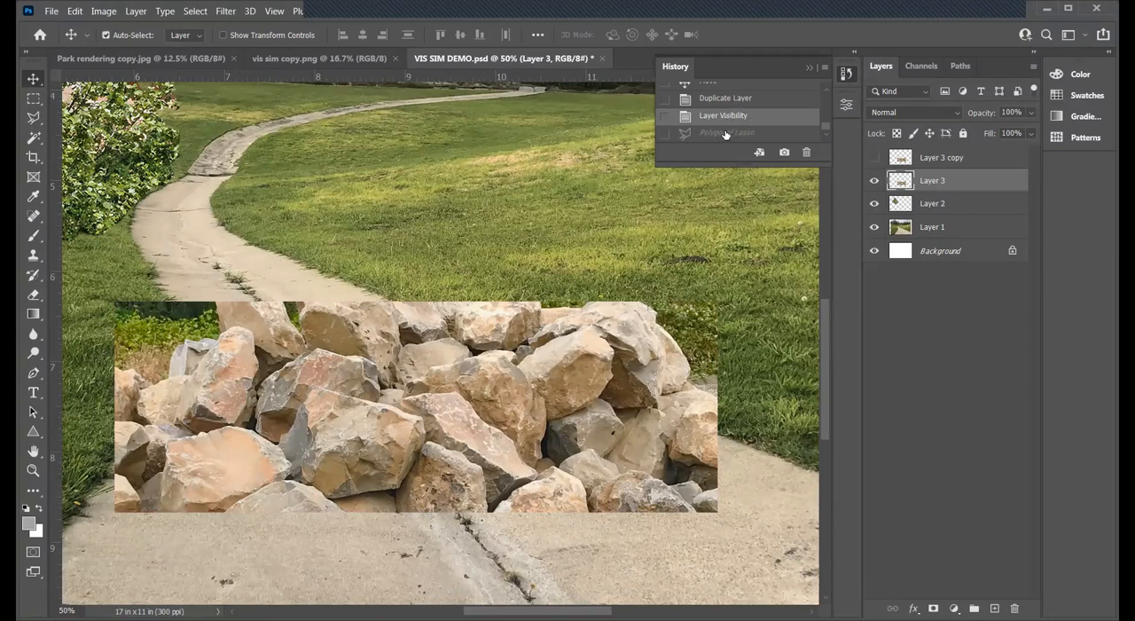
pyautogui.click(725, 133)
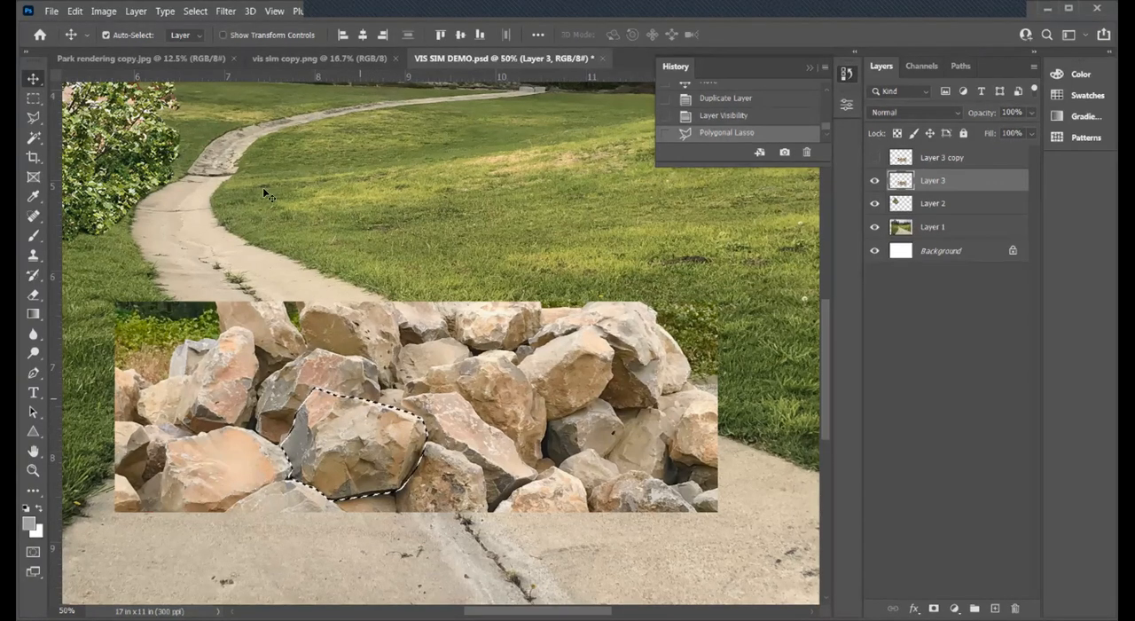
# - Try cutting the outlined boulder out of Layer 3, and revert to the Polygonal Lasso history state
pyautogui.click(76, 13)
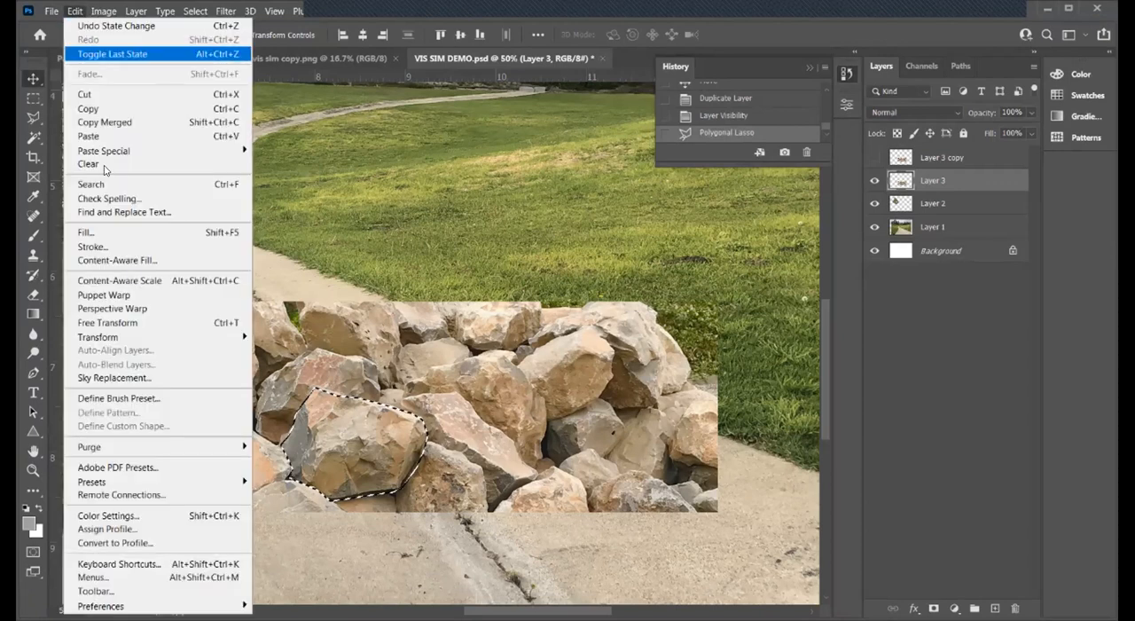
pyautogui.click(74, 94)
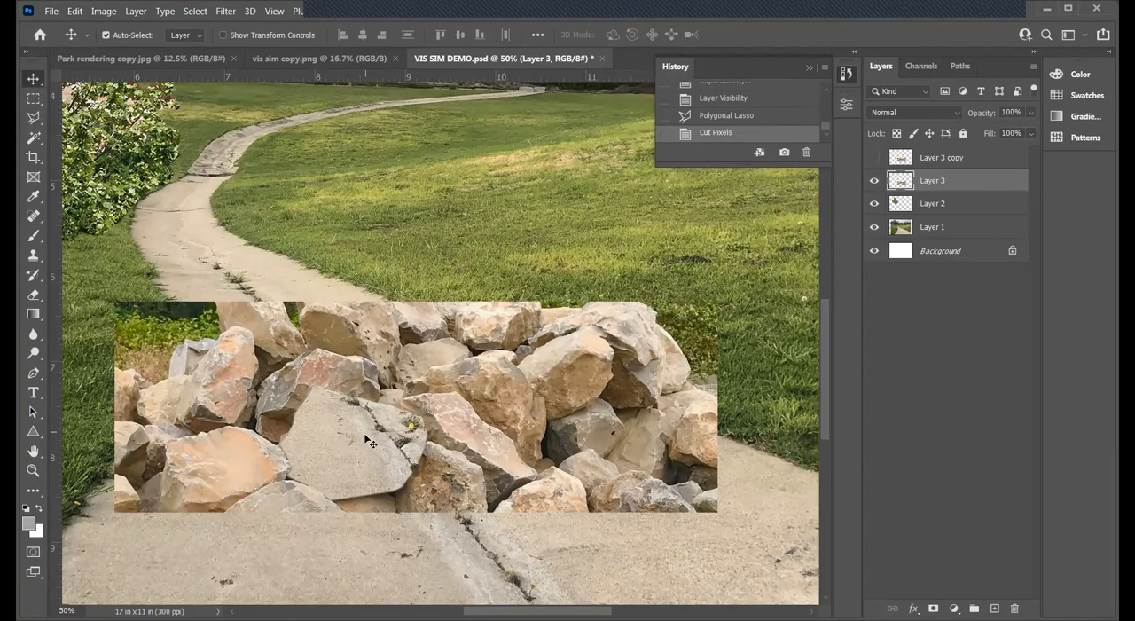
pyautogui.click(727, 117)
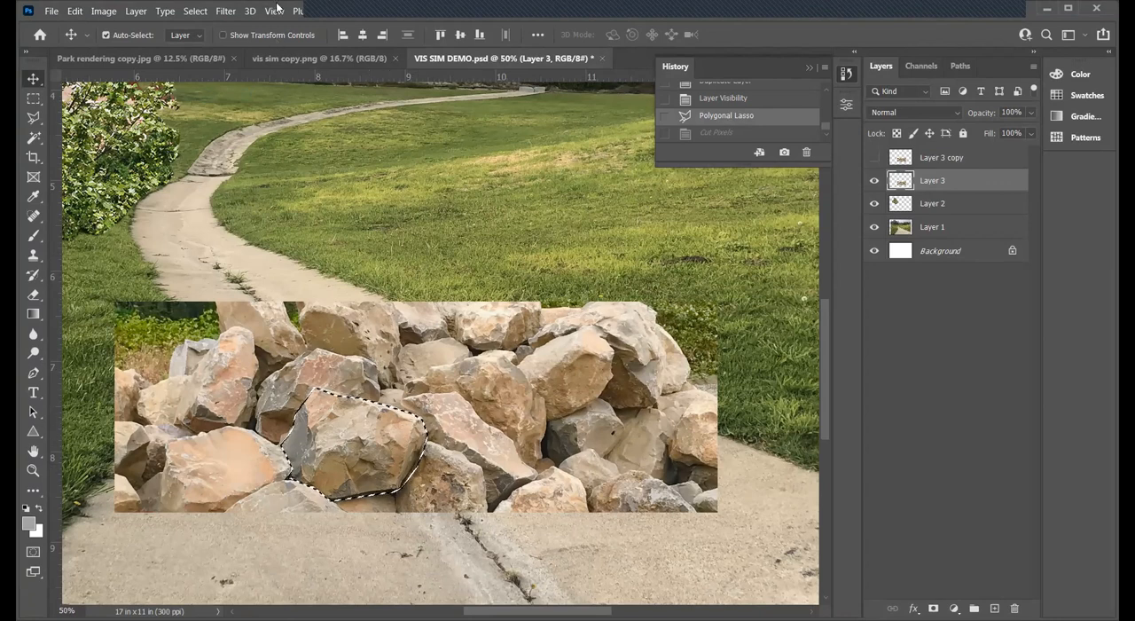
# - Invert the boulder selection and cut the rest of the rock pile out of Layer 3
pyautogui.click(195, 10)
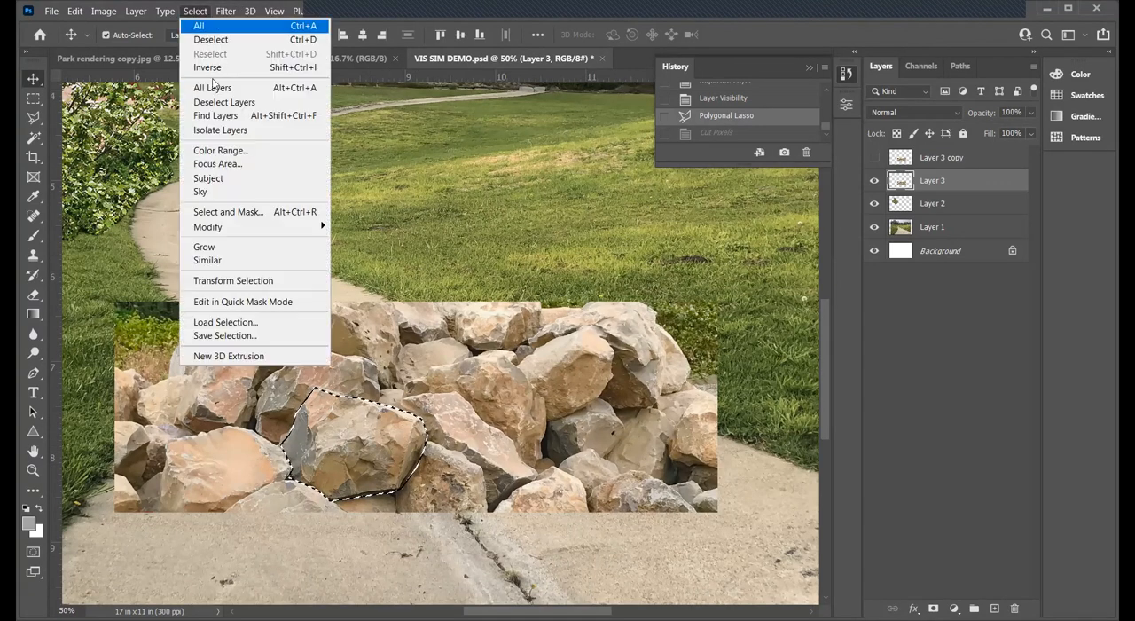
pyautogui.click(213, 68)
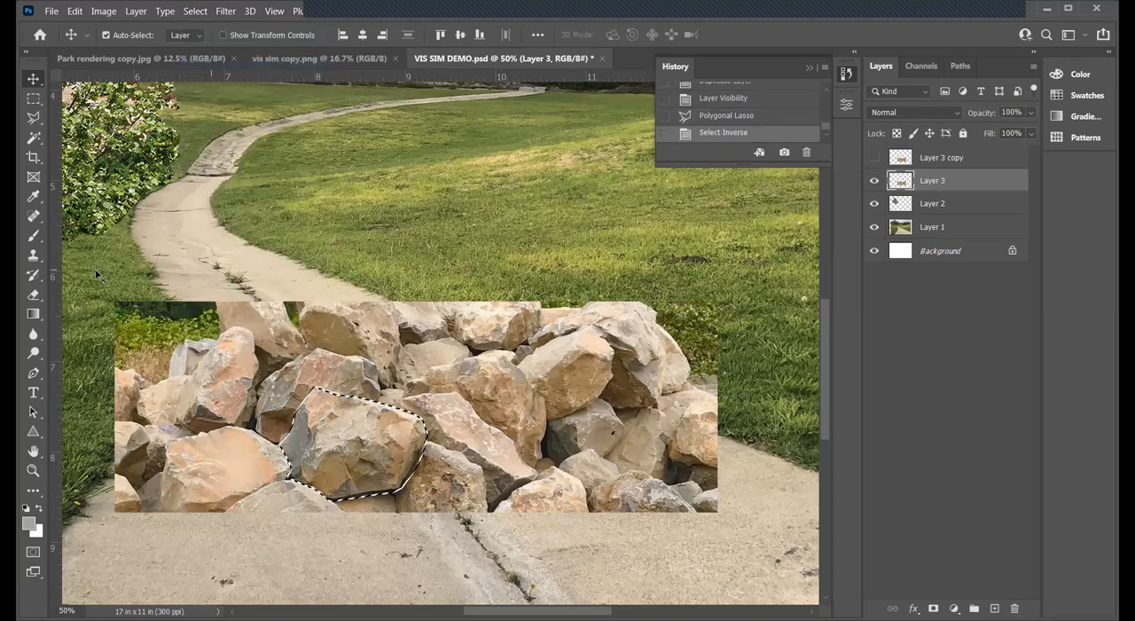
pyautogui.press('z')
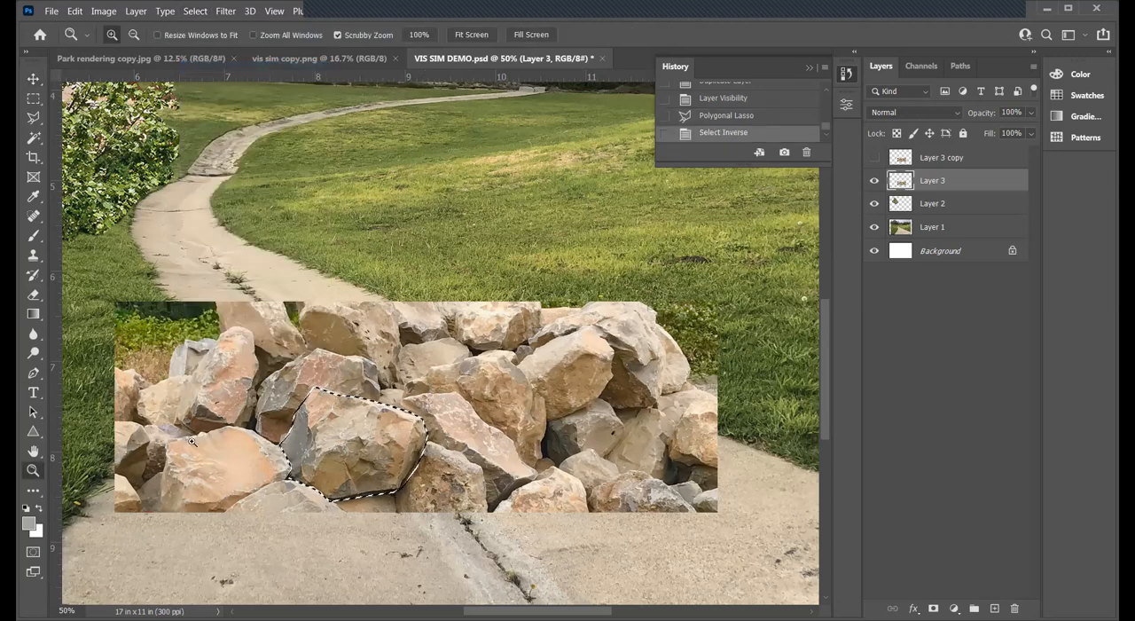
pyautogui.keyDown('alt'); pyautogui.click(441, 248); pyautogui.keyUp('alt')
pyautogui.keyDown('alt'); pyautogui.click(443, 248); pyautogui.keyUp('alt')
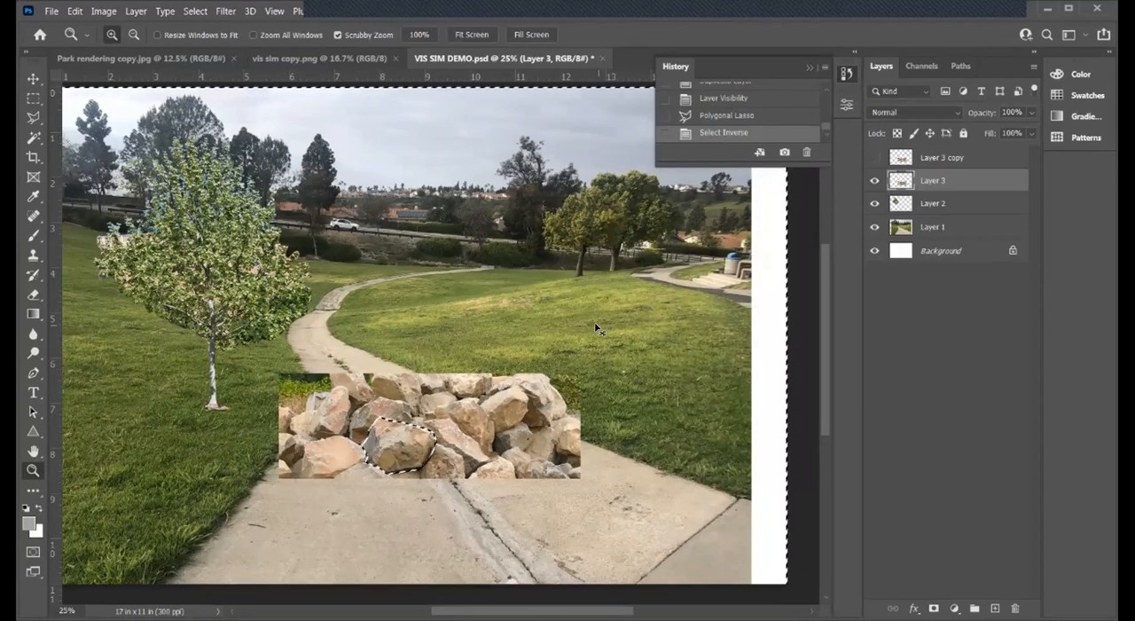
pyautogui.hotkey('ctrl', 'x')
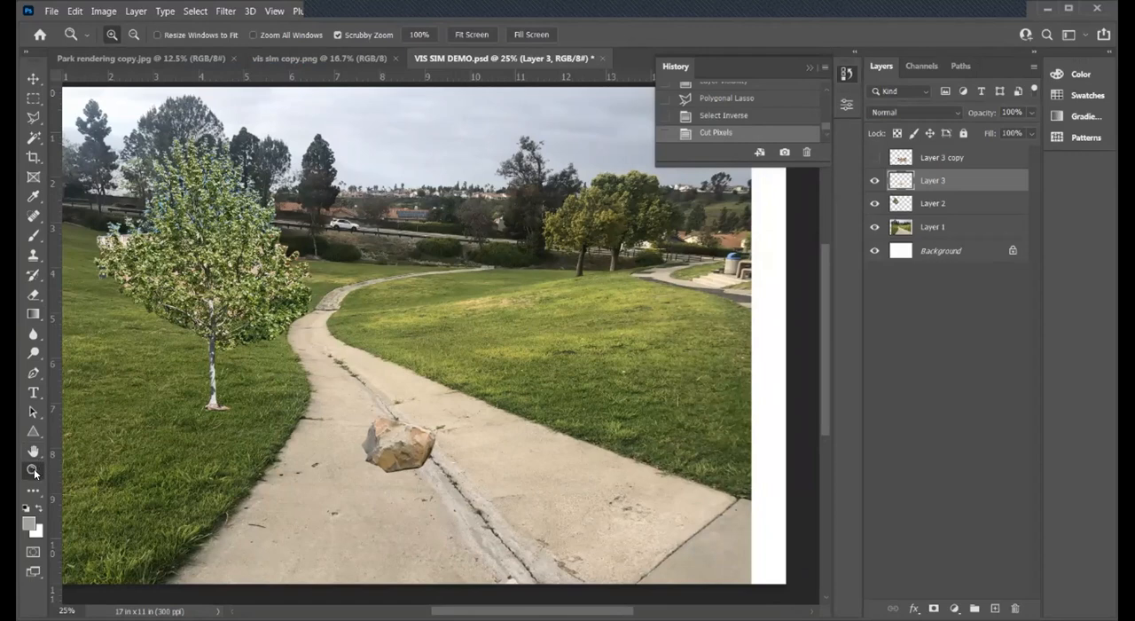
# - Move the cut-out boulder to the near right part of the concrete path
pyautogui.click(421, 474)
pyautogui.click(421, 474)
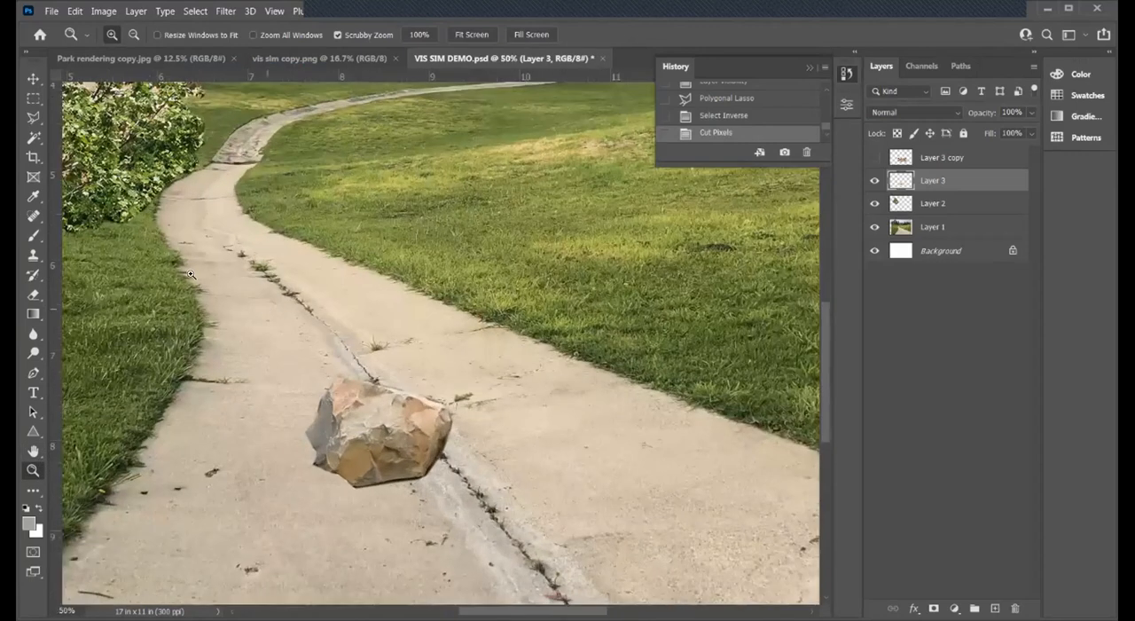
pyautogui.click(33, 77)
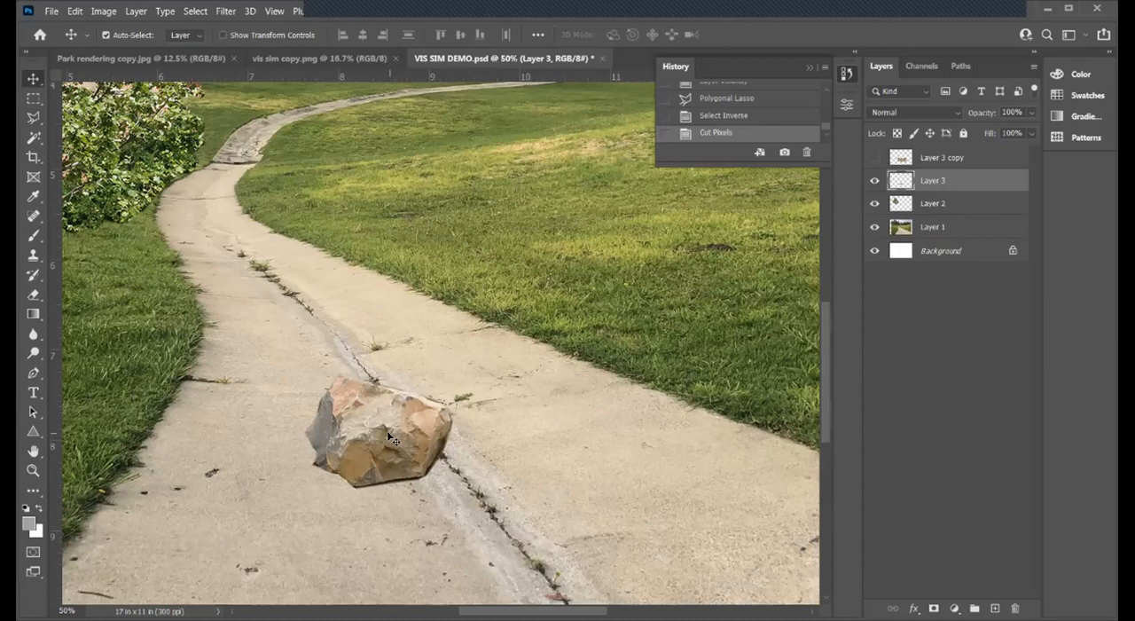
pyautogui.moveTo(388, 442); pyautogui.dragTo(735, 555)
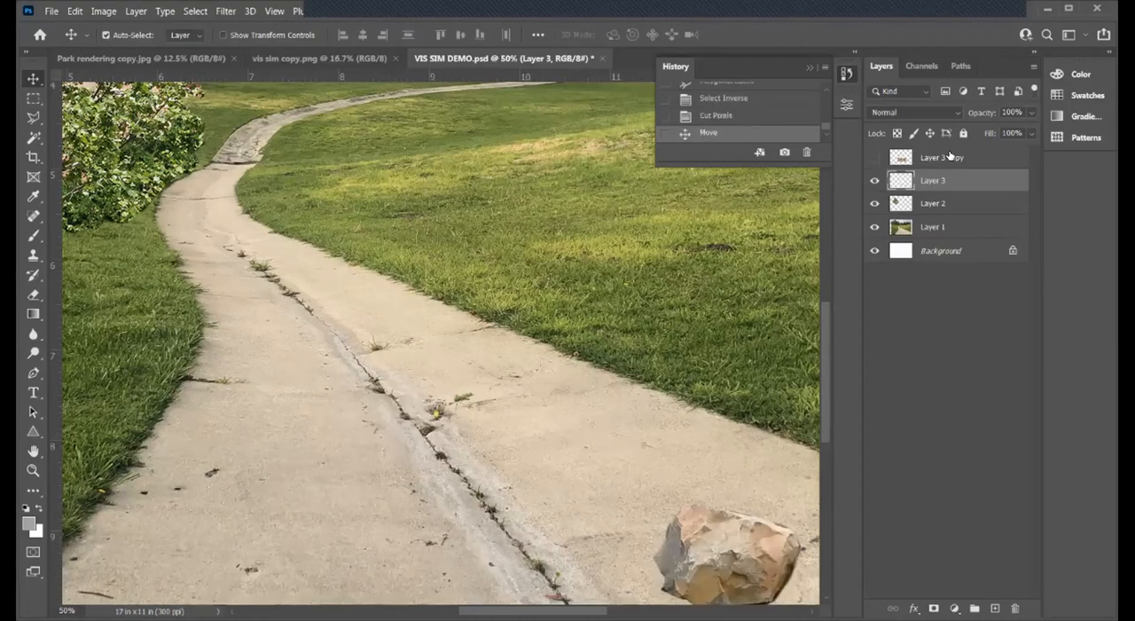
# - Show Layer 3 copy and outline the tan boulder right of the pile's center with the Polygonal Lasso
pyautogui.click(874, 158)
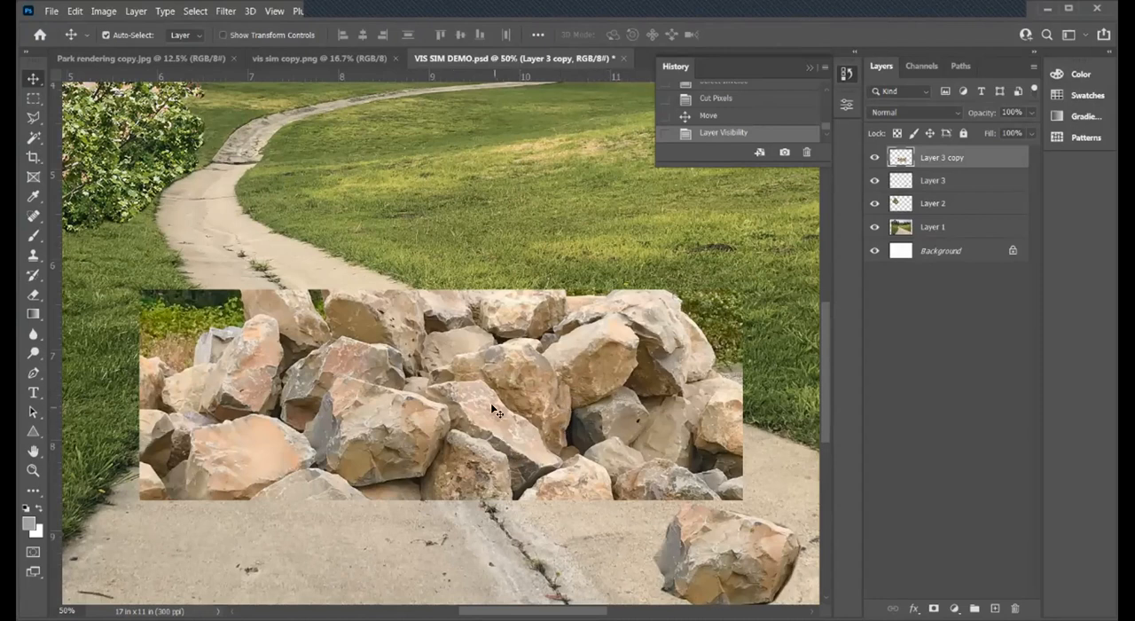
pyautogui.scroll(-1, 490, 400)
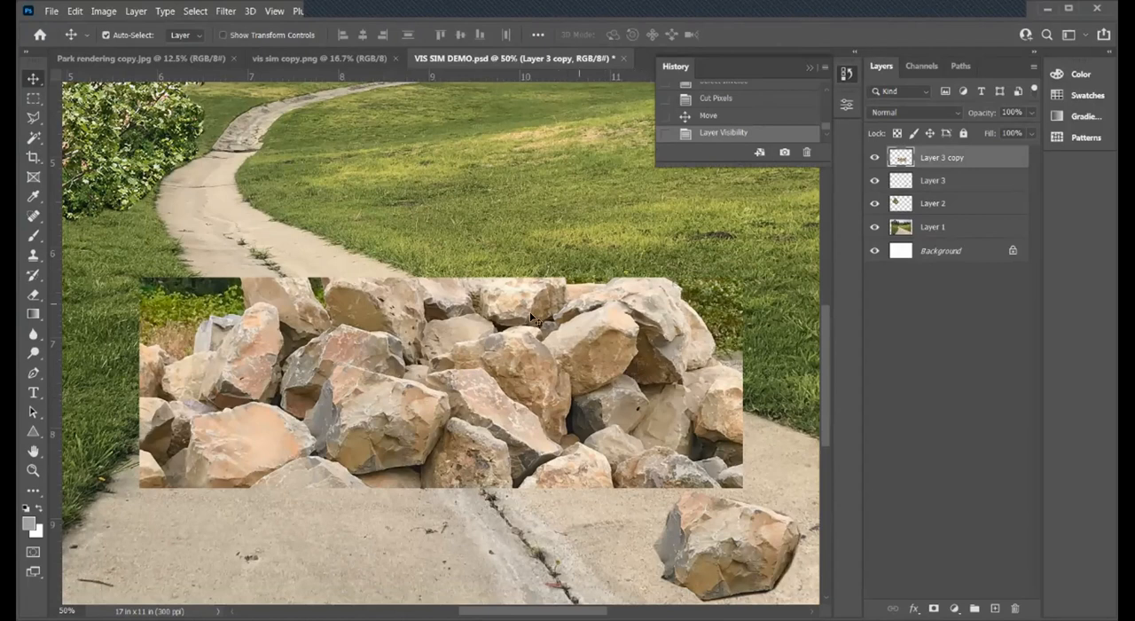
pyautogui.click(31, 119)
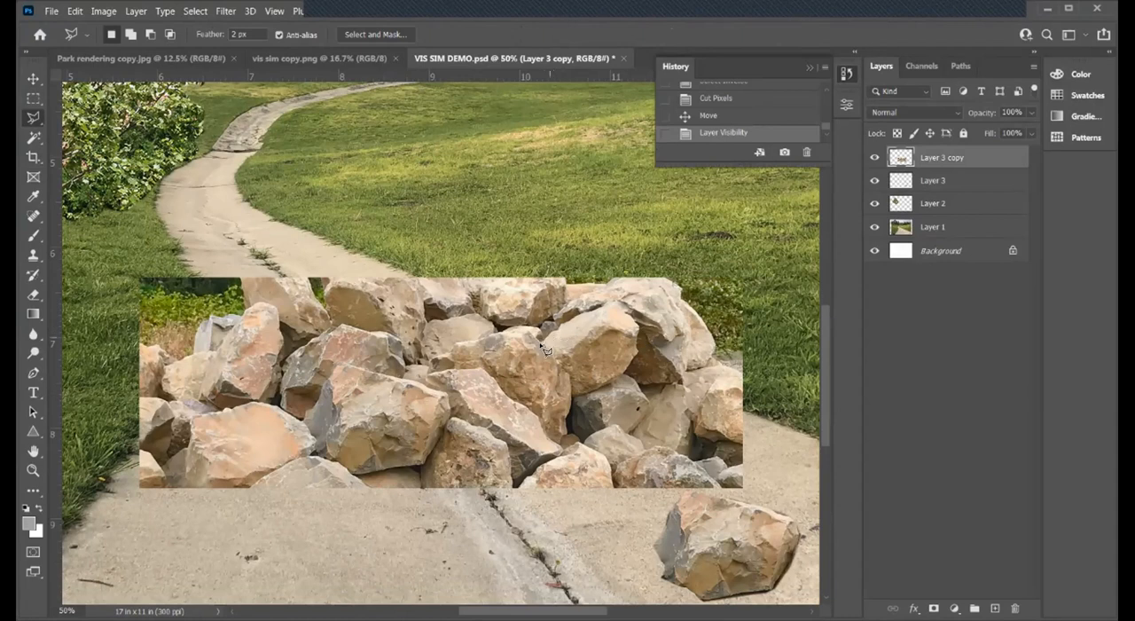
pyautogui.moveTo(575, 315)
pyautogui.mouseDown()
pyautogui.moveTo(614, 300)
pyautogui.moveTo(634, 310)
pyautogui.moveTo(639, 362)
pyautogui.moveTo(574, 403)
pyautogui.moveTo(544, 338)
pyautogui.mouseUp()
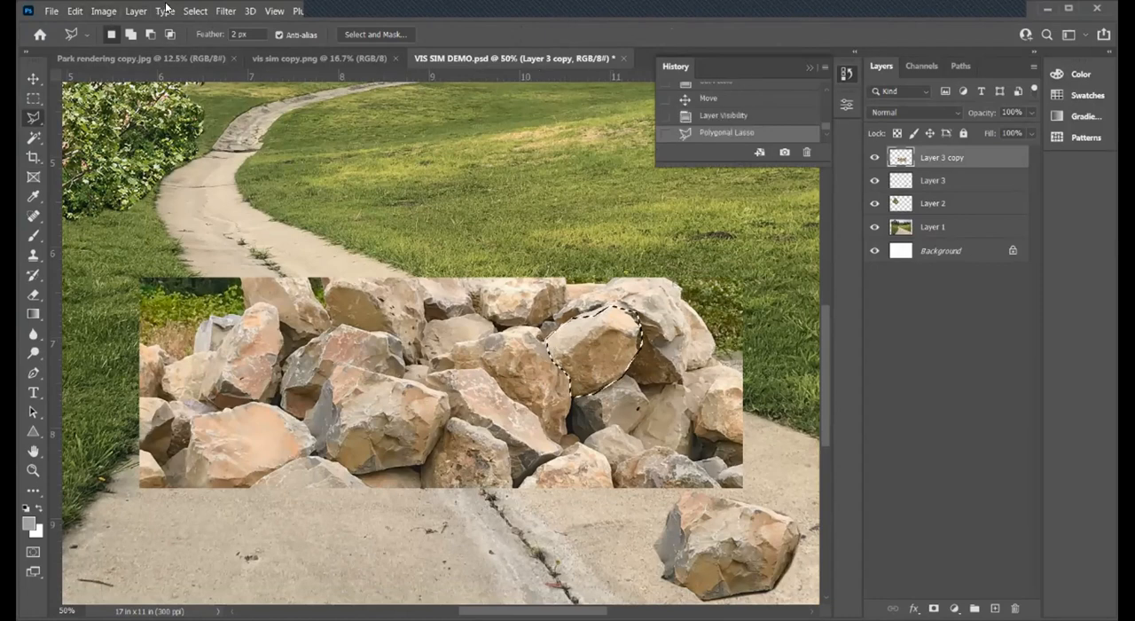
# - Invert the selection and cut everything around the tan boulder out of Layer 3 copy
pyautogui.click(195, 11)
pyautogui.click(215, 69)
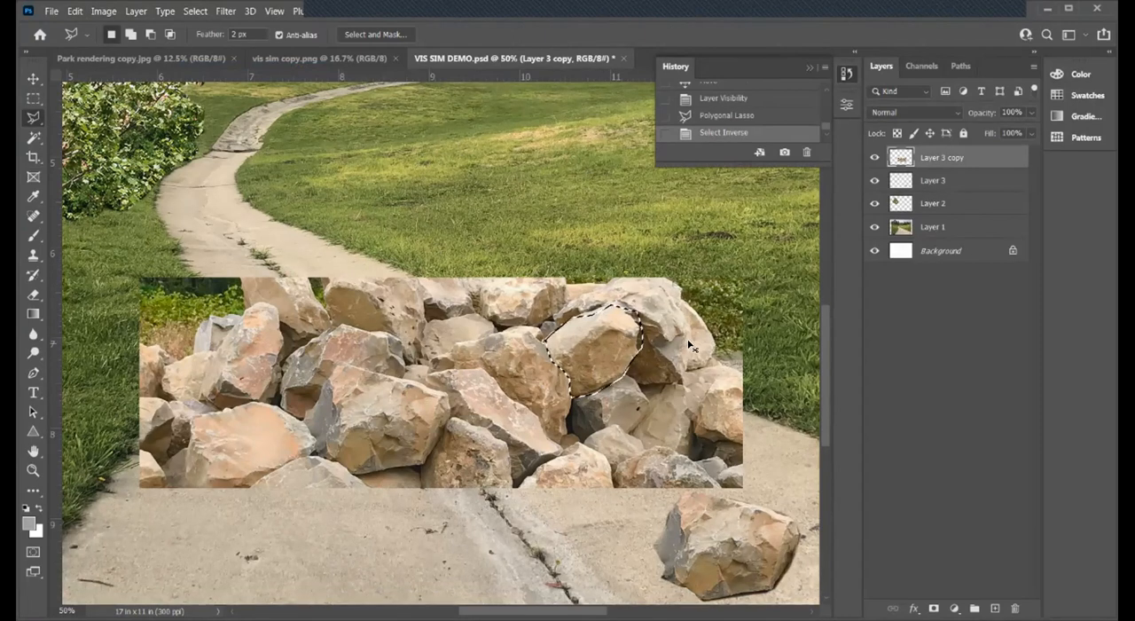
pyautogui.hotkey('ctrl', 'x')
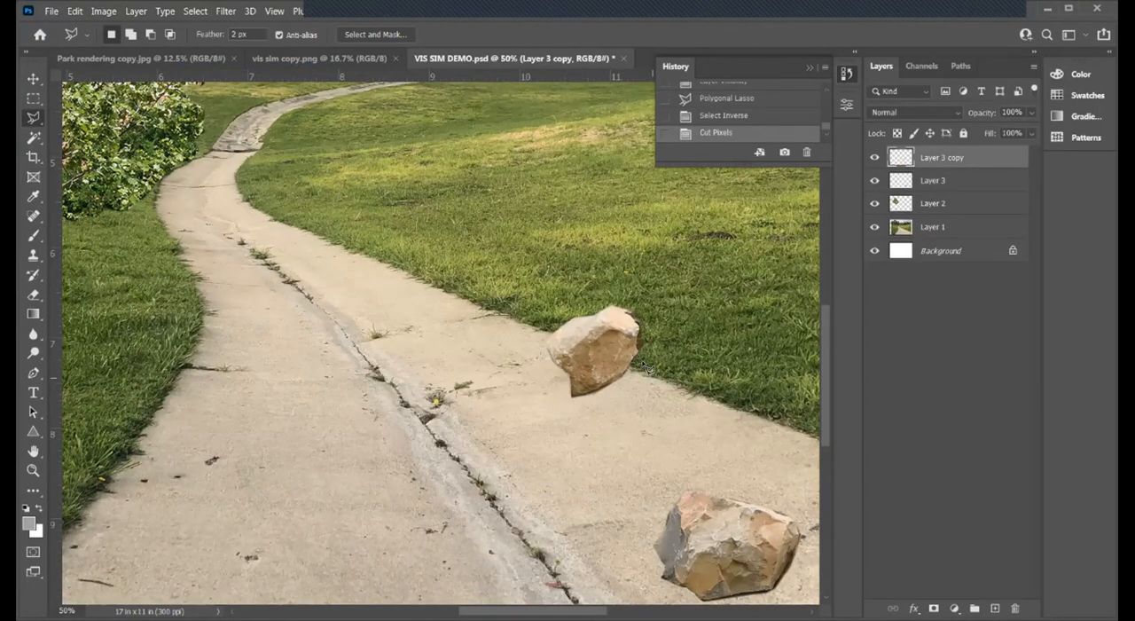
# - Rename Layer 3 as Boulder 1 and Layer 3 copy as Boulder 2
pyautogui.doubleClick(939, 180)
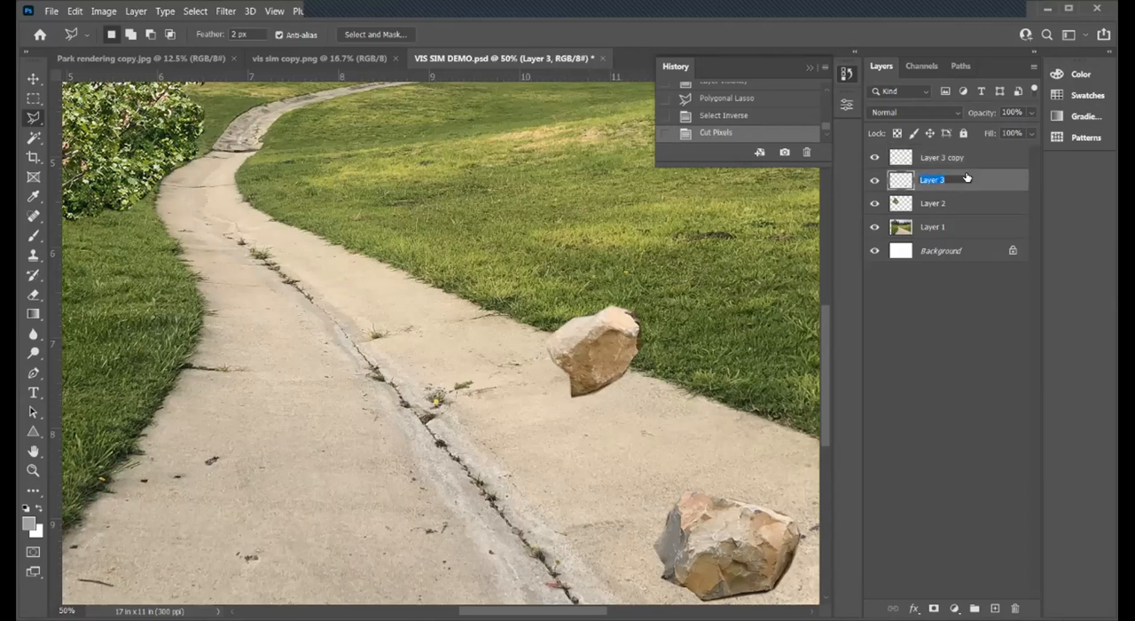
pyautogui.press('BackSpace')
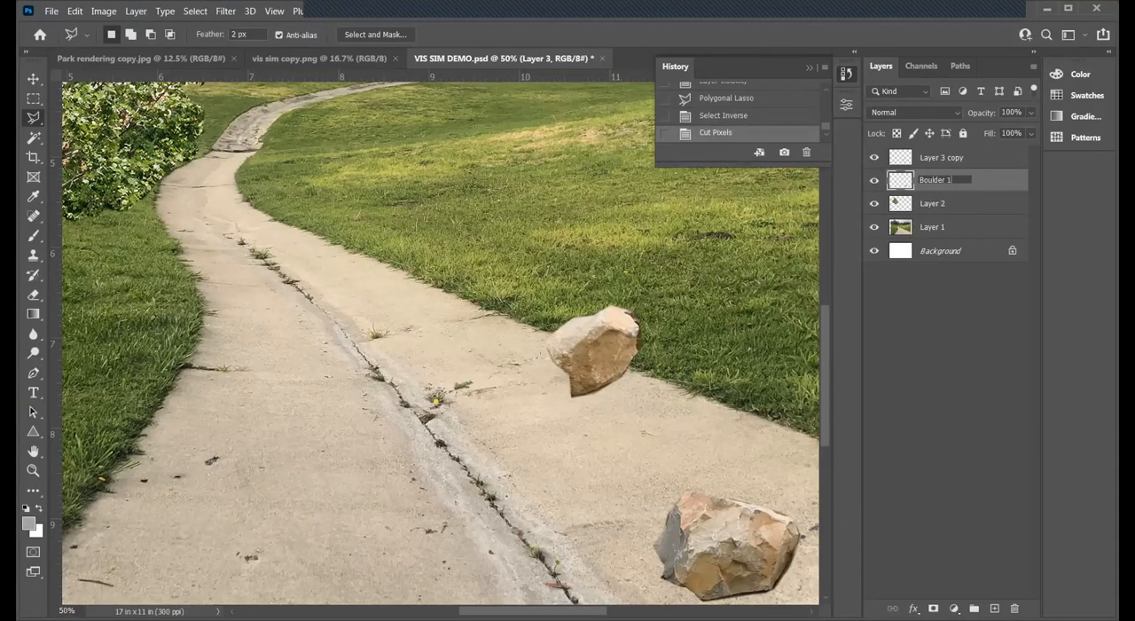
pyautogui.write('1')
pyautogui.doubleClick(949, 159)
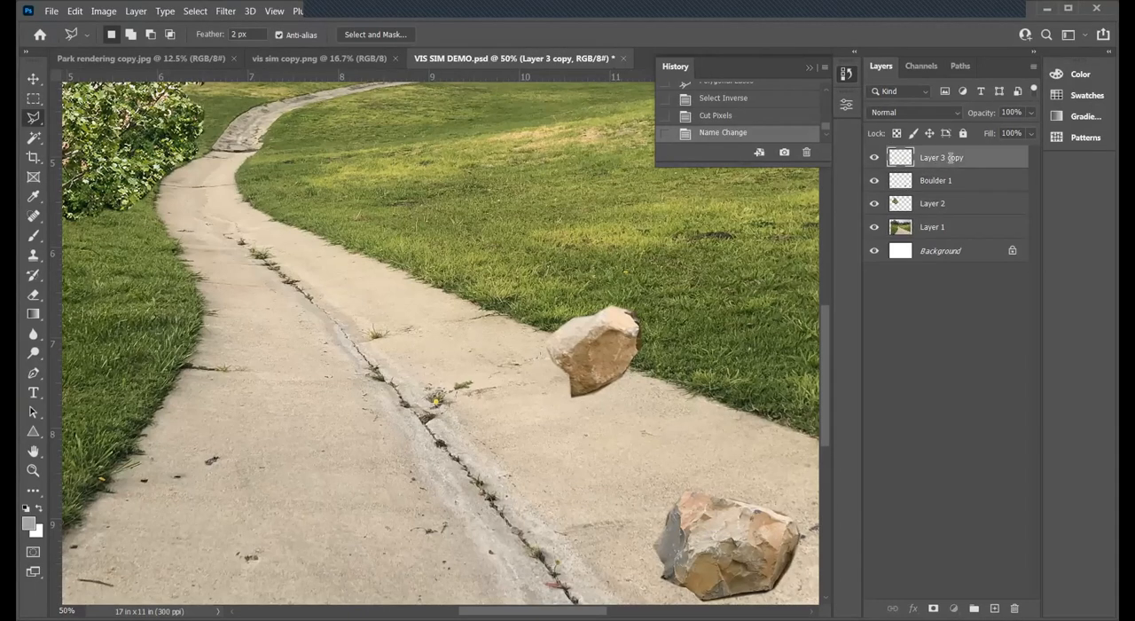
pyautogui.press('BackSpace')
pyautogui.write('Boulder 2')
pyautogui.click(756, 287)
pyautogui.press('Escape')
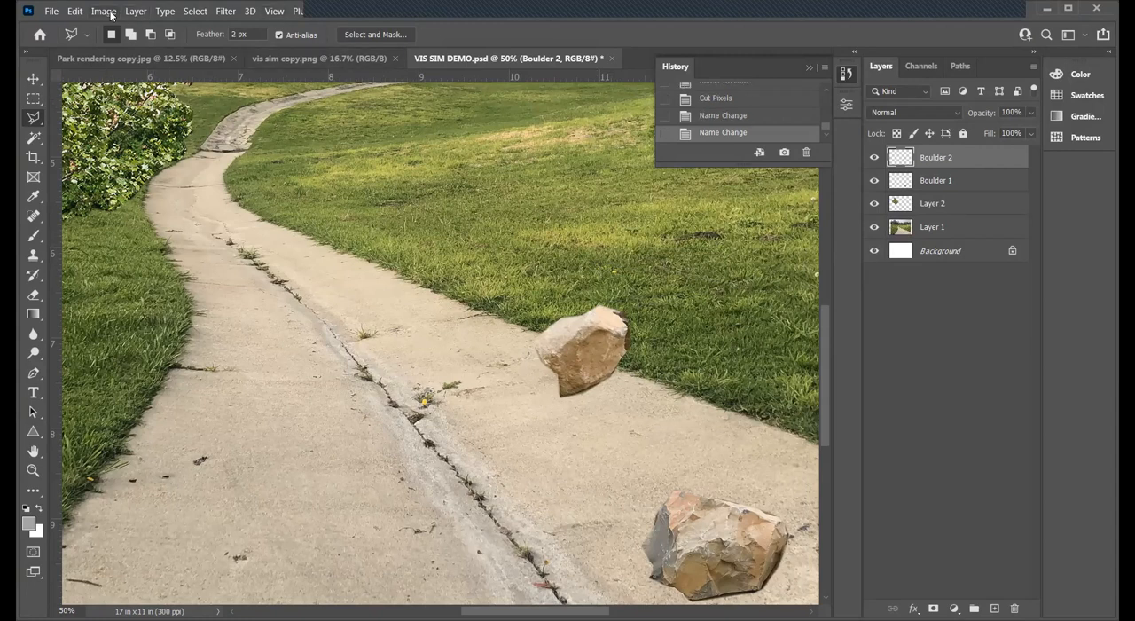
# - Open the image Seat.jpg from the Rendering Imagery folder
pyautogui.click(51, 11)
pyautogui.click(71, 41)
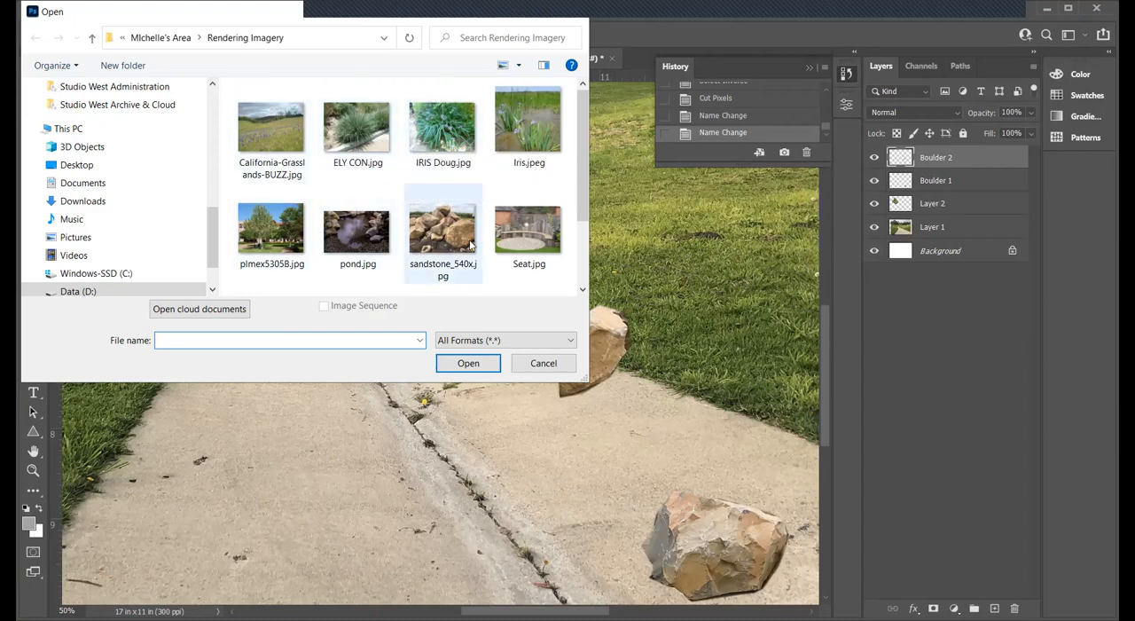
pyautogui.click(527, 230)
pyautogui.click(470, 366)
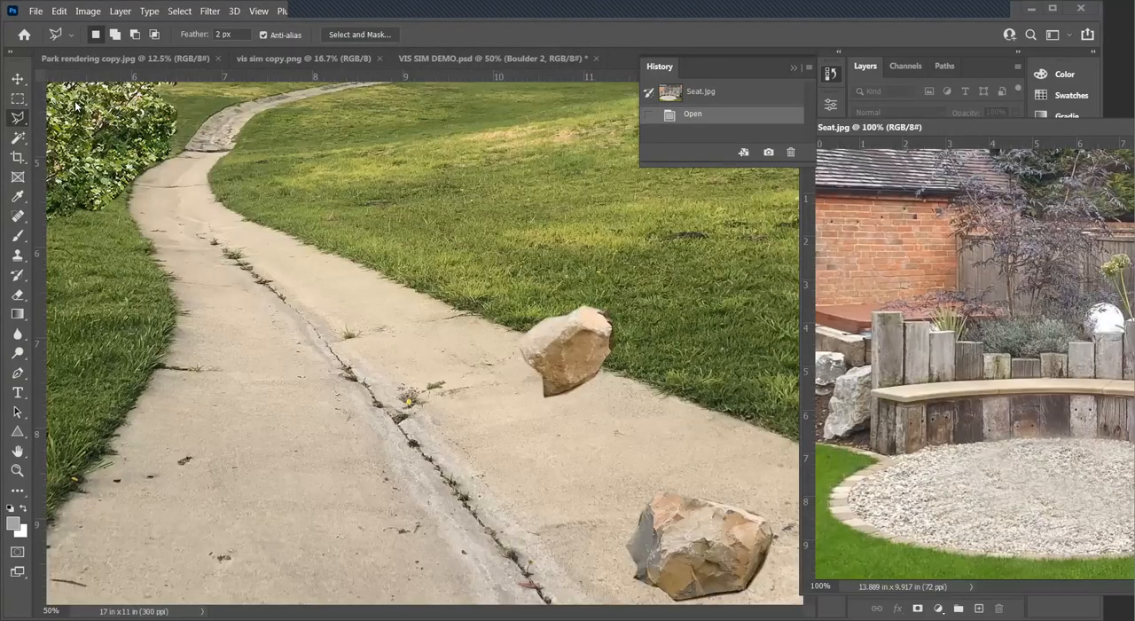
# - Copy the Seat.jpg picture into VIS SIM DEMO.psd as a new layer over the path, then return to the full document view
pyautogui.click(34, 78)
pyautogui.moveTo(910, 359); pyautogui.dragTo(351, 295)
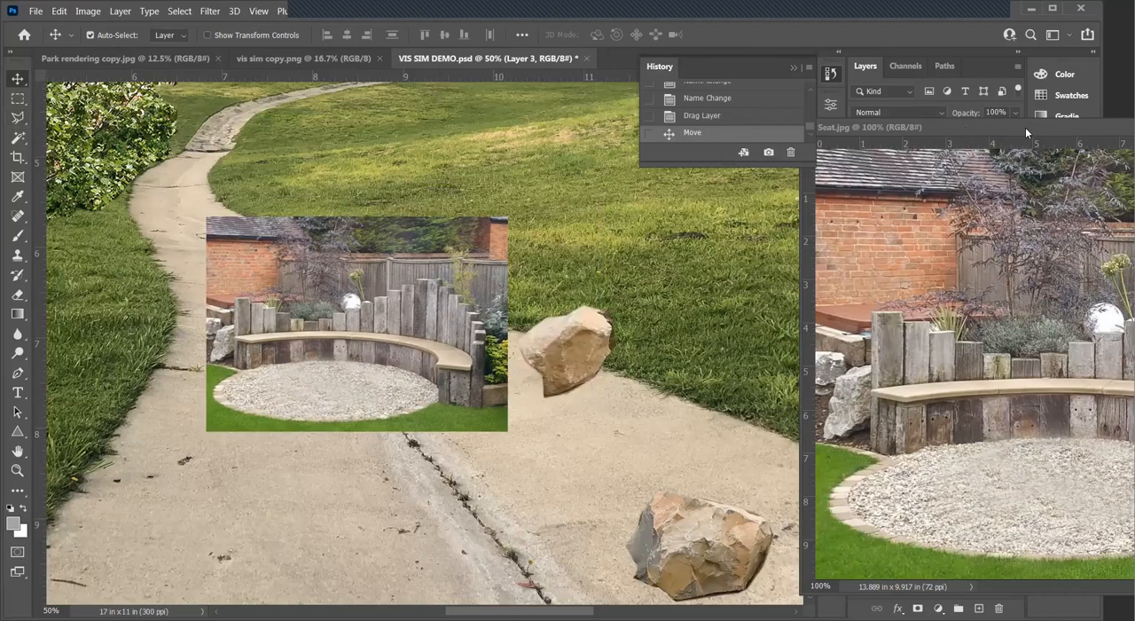
pyautogui.moveTo(992, 124); pyautogui.dragTo(700, 127)
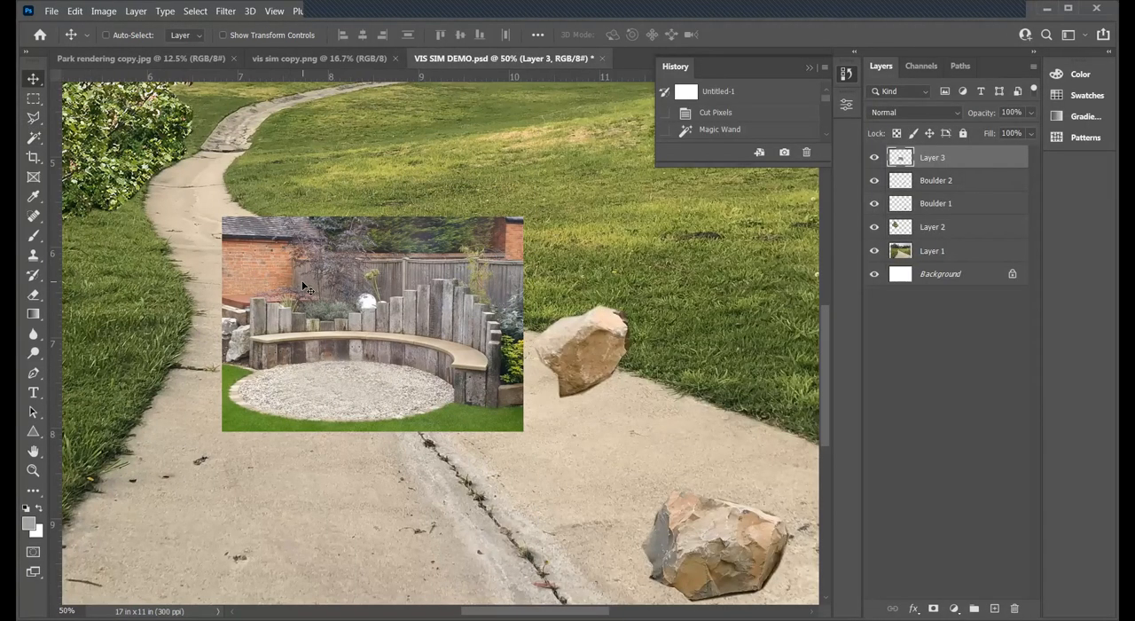
# - Enlarge the seat picture proportionally with Free Transform to about 5.7 inches wide
pyautogui.hotkey('ctrl', 't')
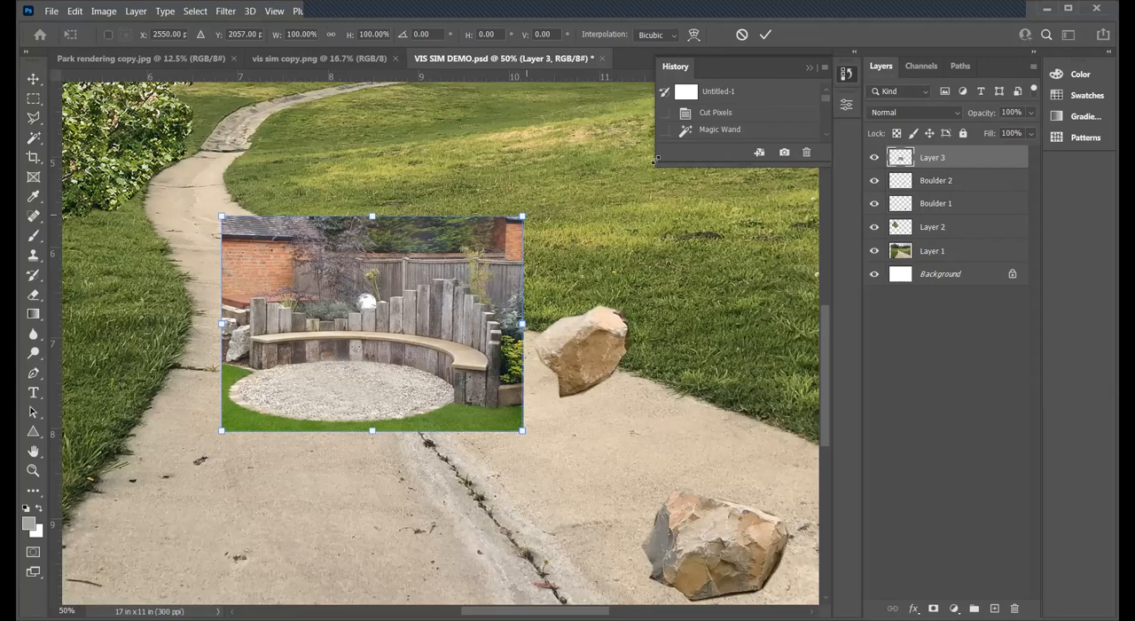
pyautogui.moveTo(523, 215); pyautogui.dragTo(634, 137)
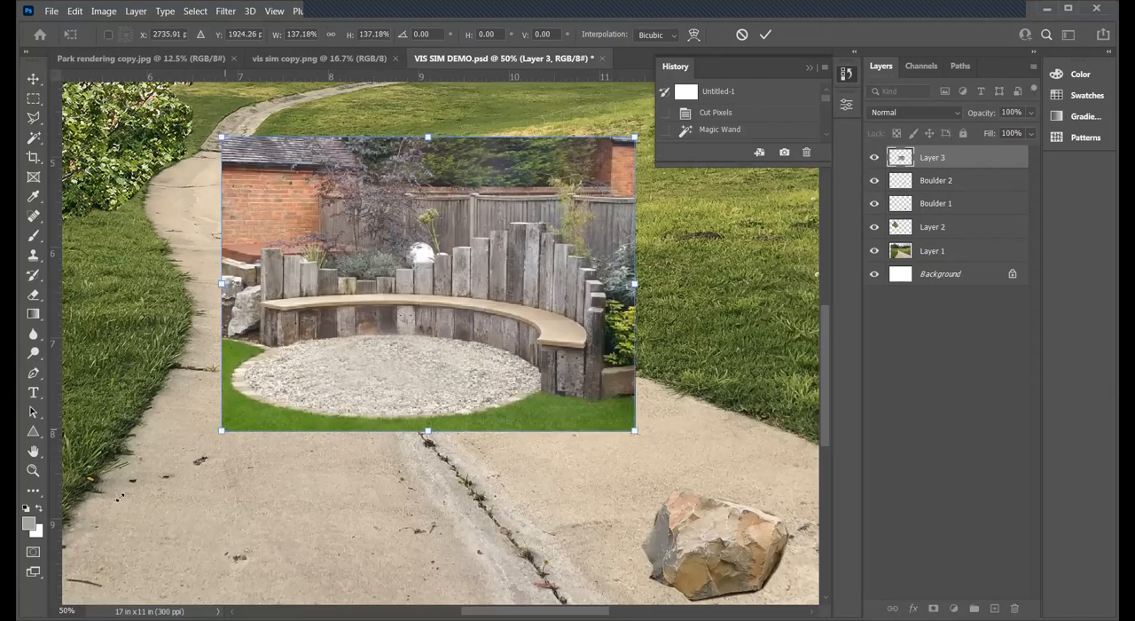
pyautogui.moveTo(221, 431); pyautogui.dragTo(120, 503)
pyautogui.press('Return')
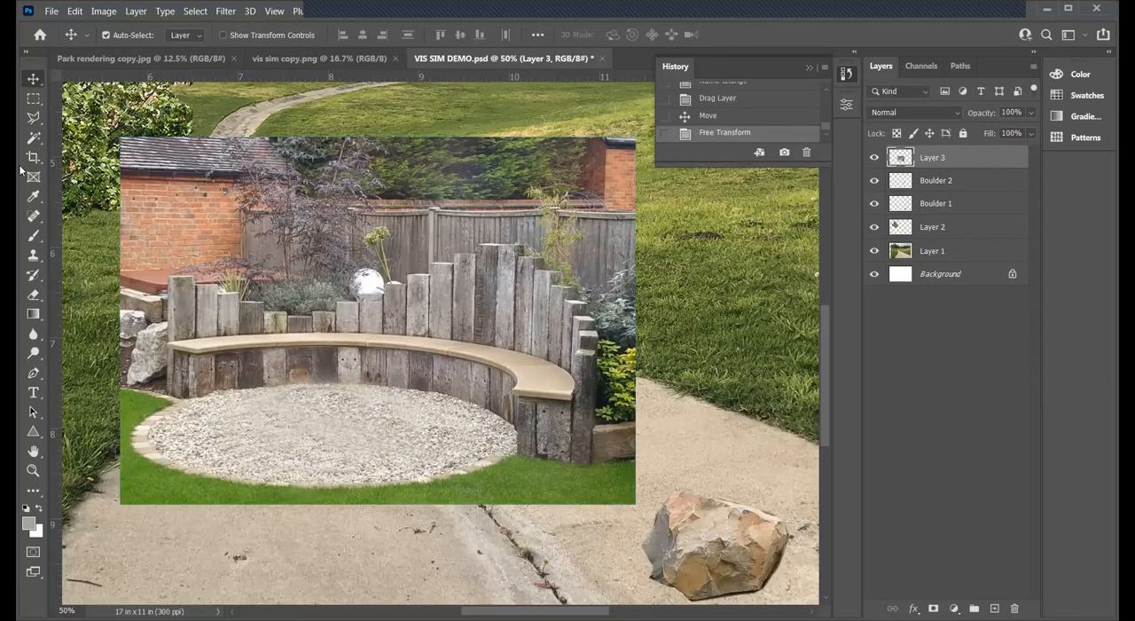
# - Outline the lawn and plants in front of and beside the bench's right end with the Polygonal Lasso and cut them from Layer 3
pyautogui.click(33, 117)
pyautogui.moveTo(331, 490)
pyautogui.mouseDown()
pyautogui.moveTo(451, 483)
pyautogui.moveTo(522, 456)
pyautogui.moveTo(592, 469)
pyautogui.moveTo(597, 360)
pyautogui.moveTo(650, 342)
pyautogui.moveTo(680, 356)
pyautogui.moveTo(675, 534)
pyautogui.moveTo(681, 495)
pyautogui.moveTo(662, 539)
pyautogui.moveTo(524, 602)
pyautogui.moveTo(403, 592)
pyautogui.moveTo(350, 537)
pyautogui.mouseUp()
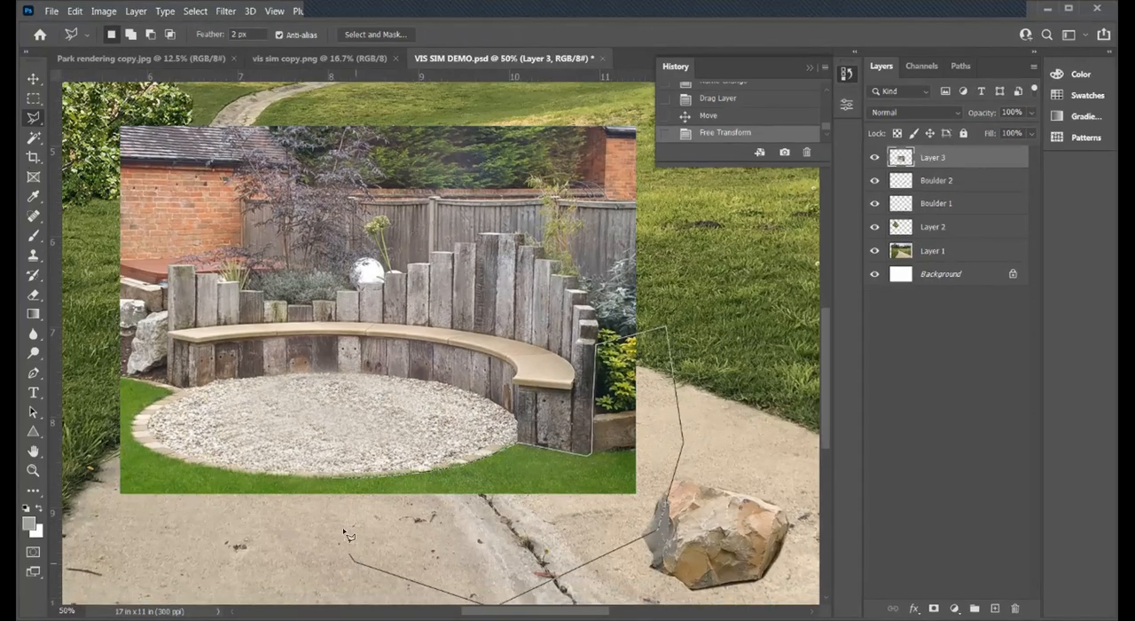
pyautogui.doubleClick(332, 479)
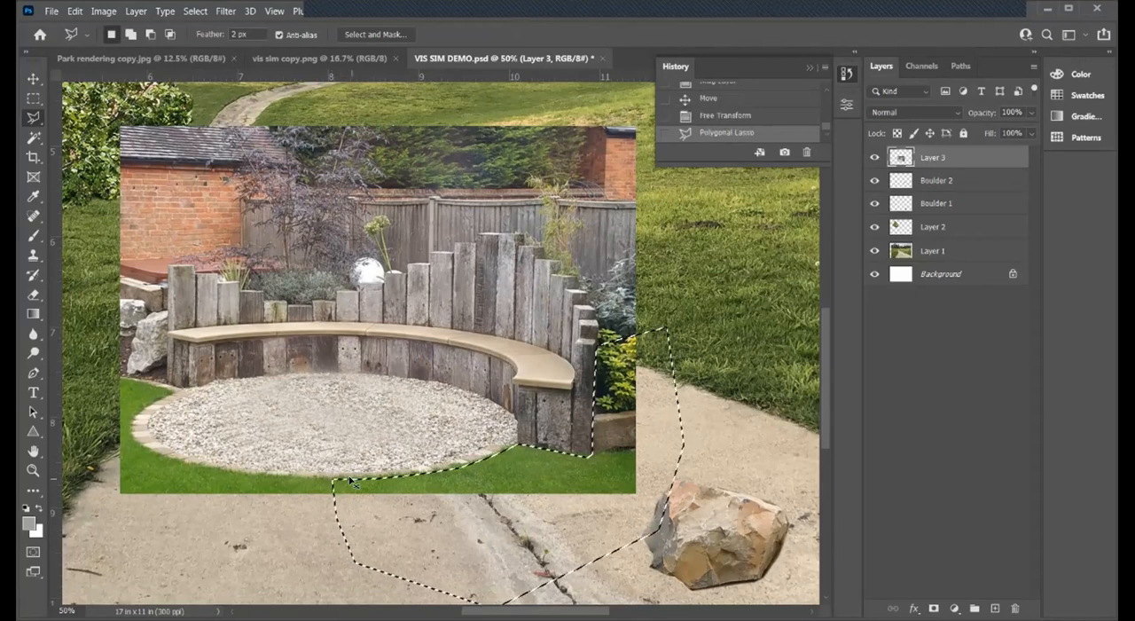
pyautogui.hotkey('ctrl', 'x')
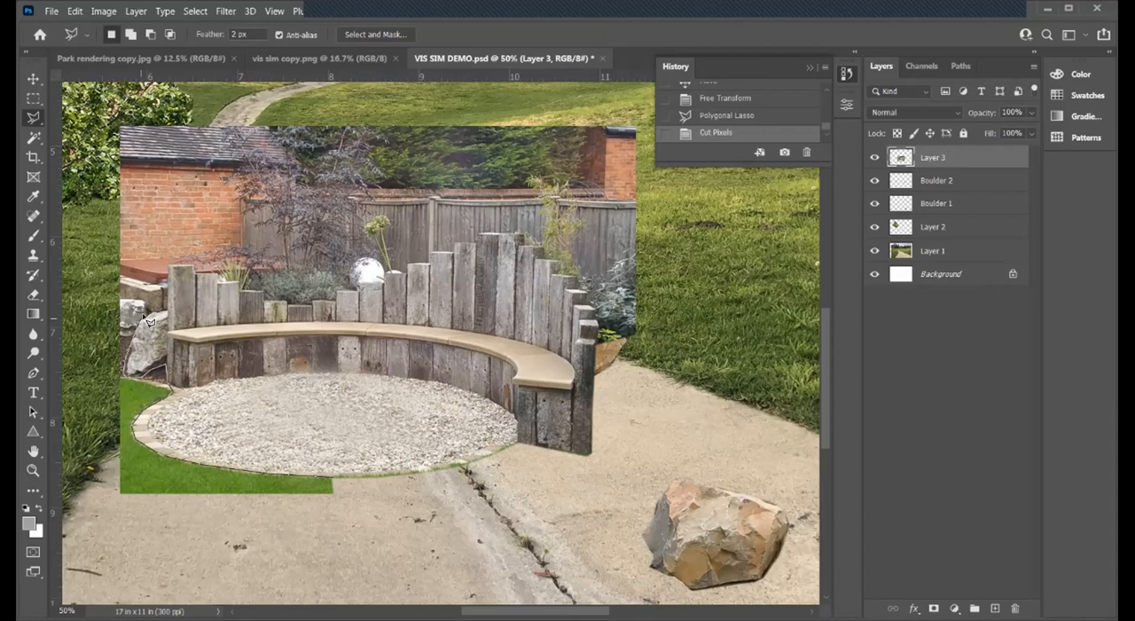
# - Outline the left edge of the seat picture and the lawn around the gravel circle with the Polygonal Lasso, and cut that area away
pyautogui.click(167, 247)
pyautogui.click(184, 111)
pyautogui.click(110, 96)
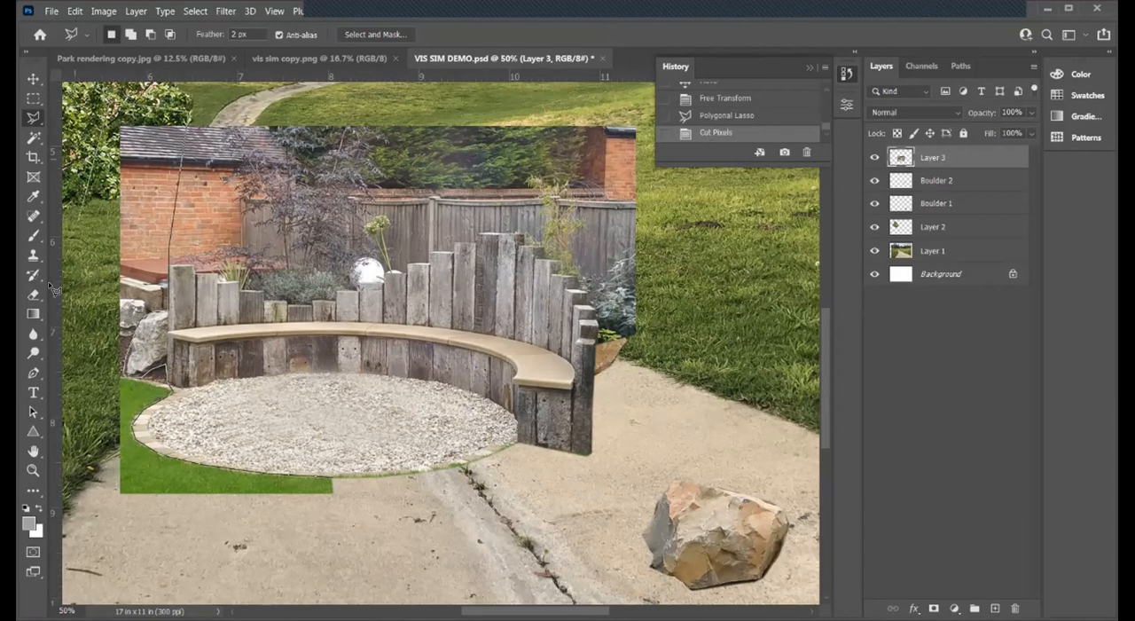
pyautogui.click(127, 463)
pyautogui.click(193, 547)
pyautogui.click(248, 560)
pyautogui.click(328, 553)
pyautogui.click(390, 534)
pyautogui.click(418, 532)
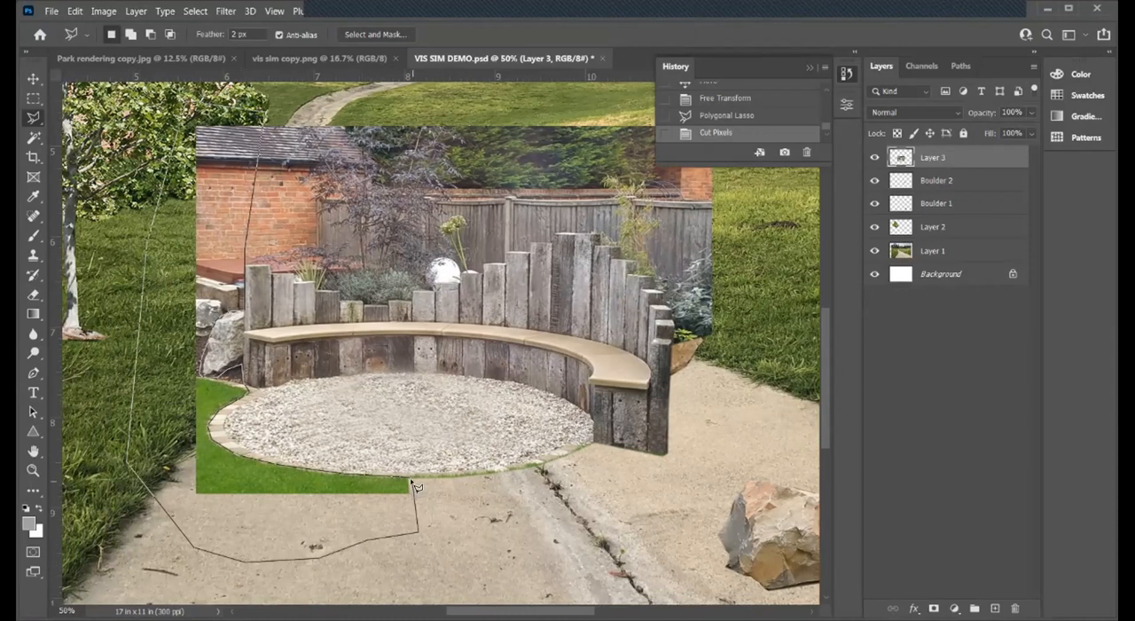
pyautogui.doubleClick(410, 480)
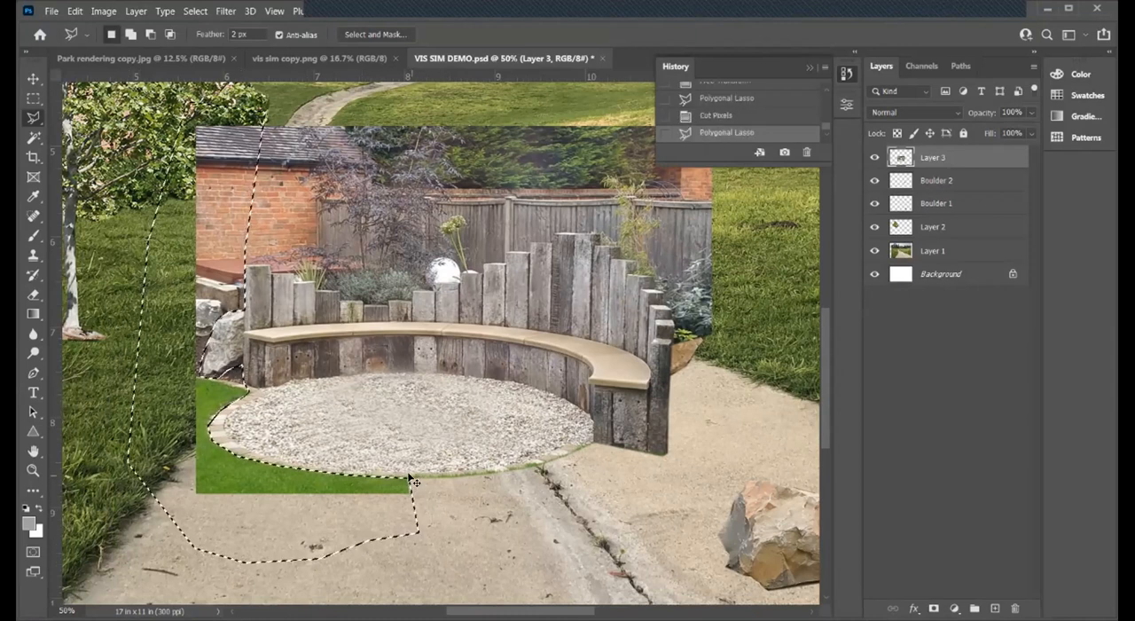
pyautogui.hotkey('ctrl', 'x')
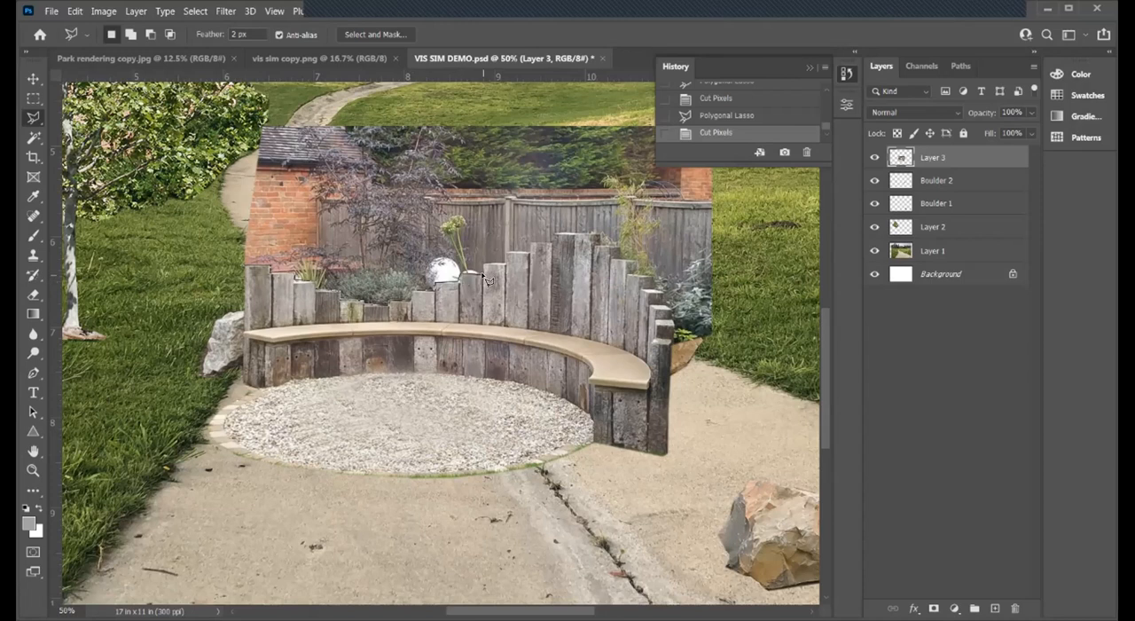
# - Outline the wall, fence and plants above the left and middle bench posts with the Polygonal Lasso, and cut them from Layer 3
pyautogui.click(532, 243)
pyautogui.click(550, 243)
pyautogui.click(552, 233)
pyautogui.click(548, 145)
pyautogui.click(485, 113)
pyautogui.click(346, 100)
pyautogui.click(197, 233)
pyautogui.click(246, 265)
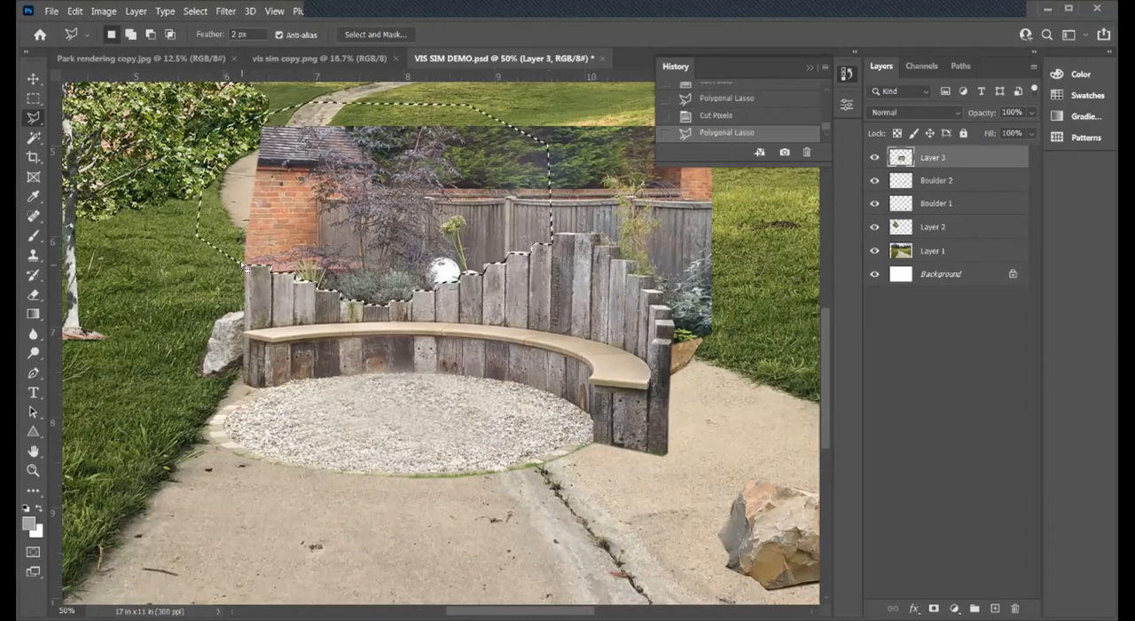
pyautogui.hotkey('ctrl', 'x')
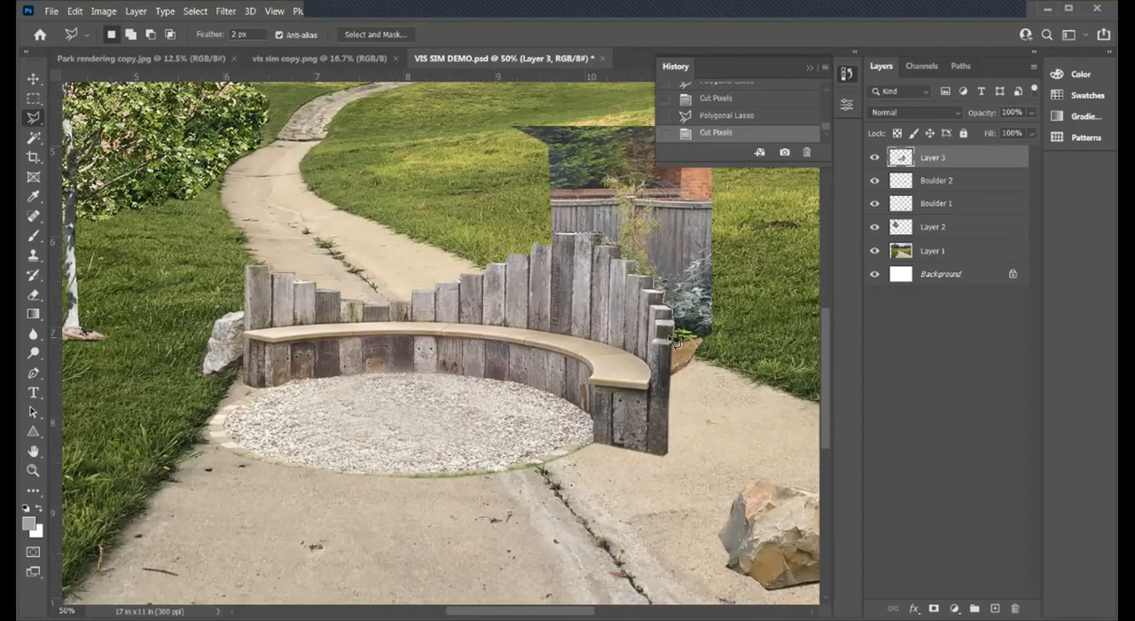
# - Outline the remaining wall, fence and plants above and beside the bench's right posts with the Polygonal Lasso, and cut them from Layer 3
pyautogui.click(670, 379)
pyautogui.click(708, 381)
pyautogui.click(756, 334)
pyautogui.click(769, 283)
pyautogui.scroll(5, 757, 231)
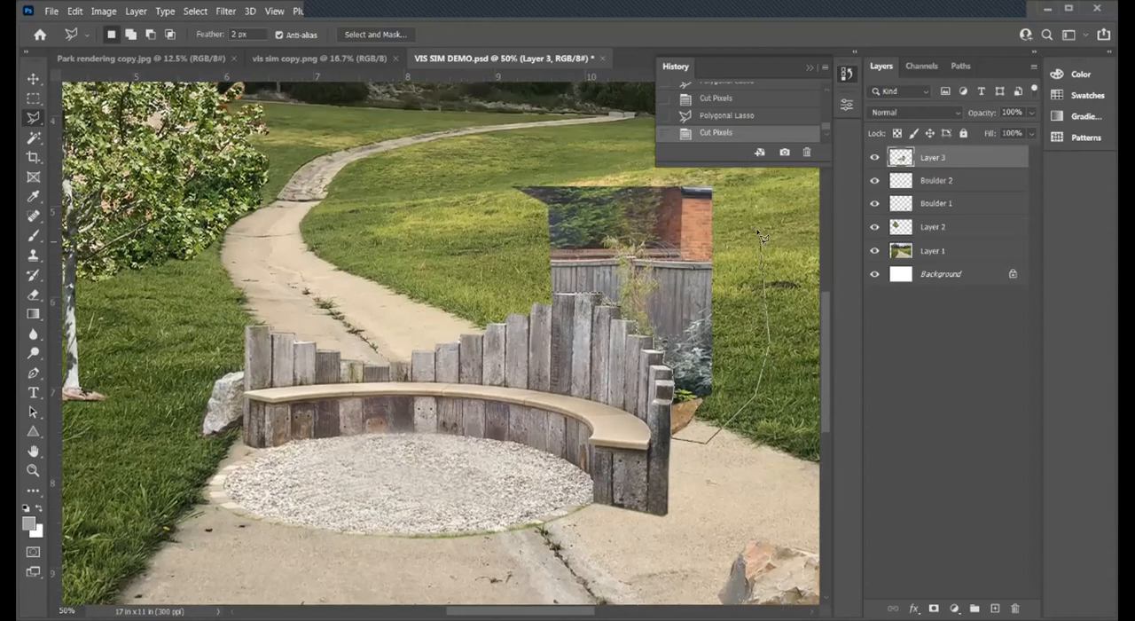
pyautogui.scroll(1, 757, 231)
pyautogui.click(756, 188)
pyautogui.click(536, 158)
pyautogui.click(474, 194)
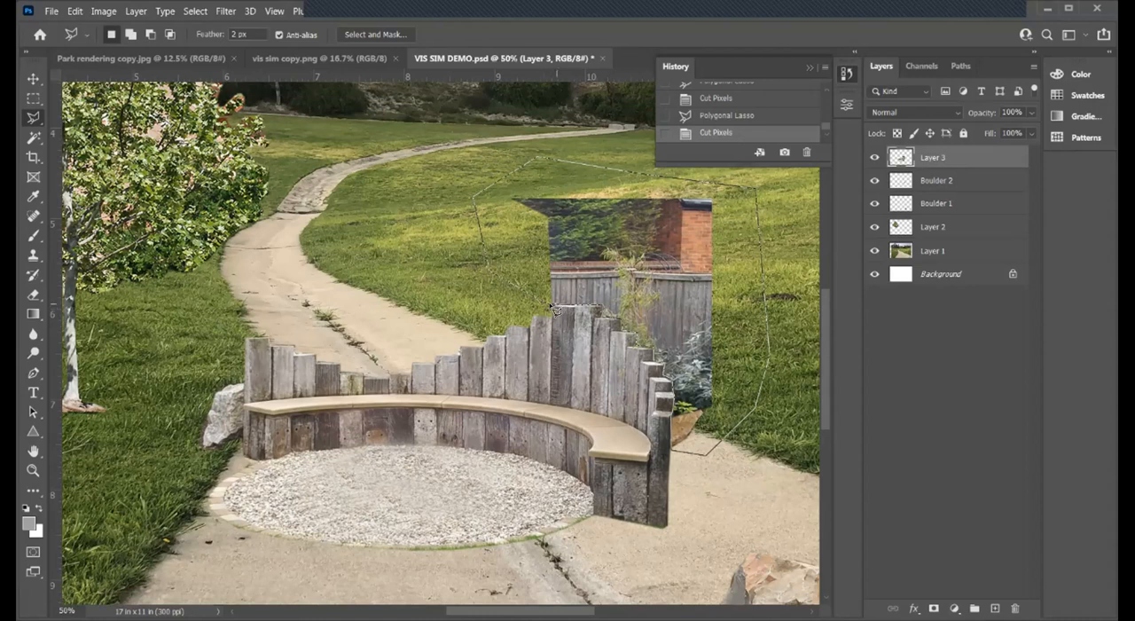
pyautogui.scroll(4, 550, 310)
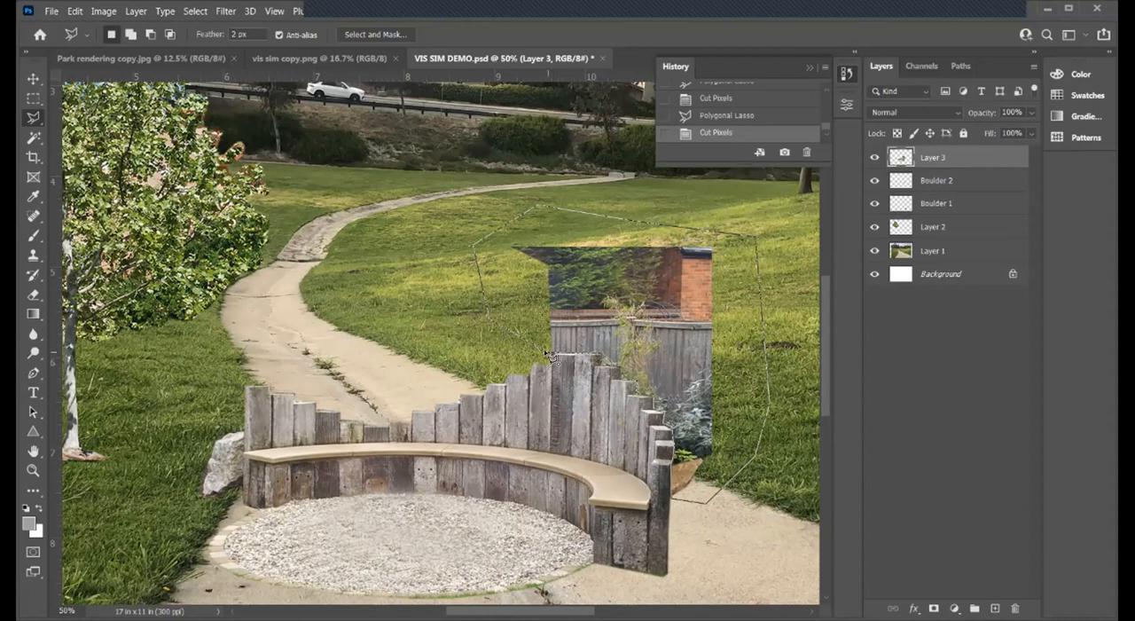
pyautogui.hotkey('ctrl', 'x')
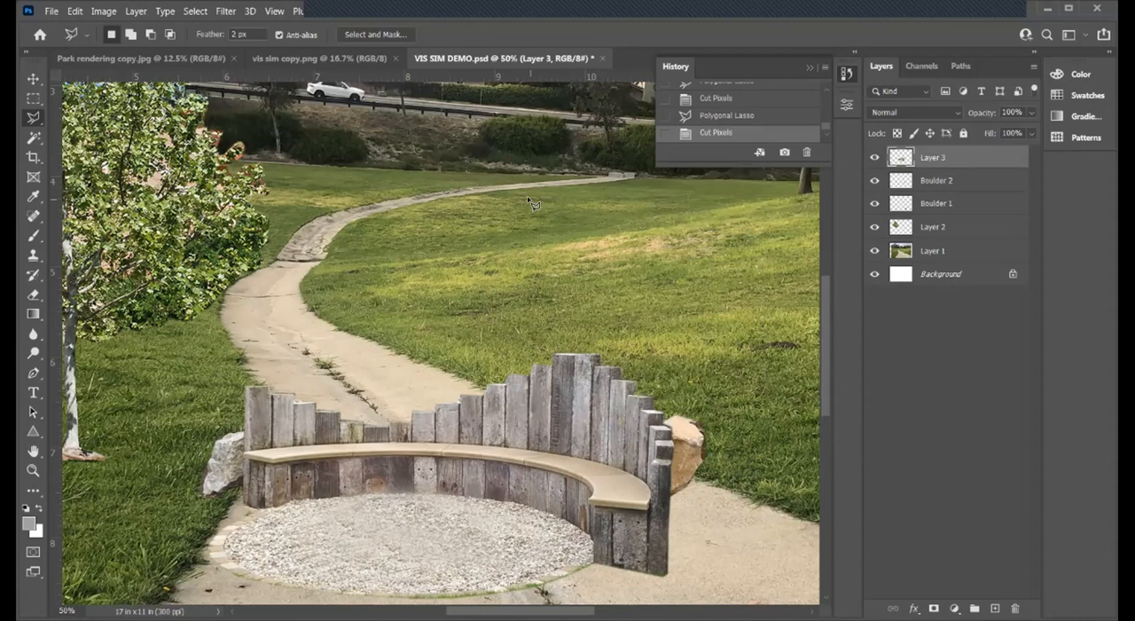
# - Duplicate the site photo layer, Layer 1, in place with the Move tool
pyautogui.click(32, 79)
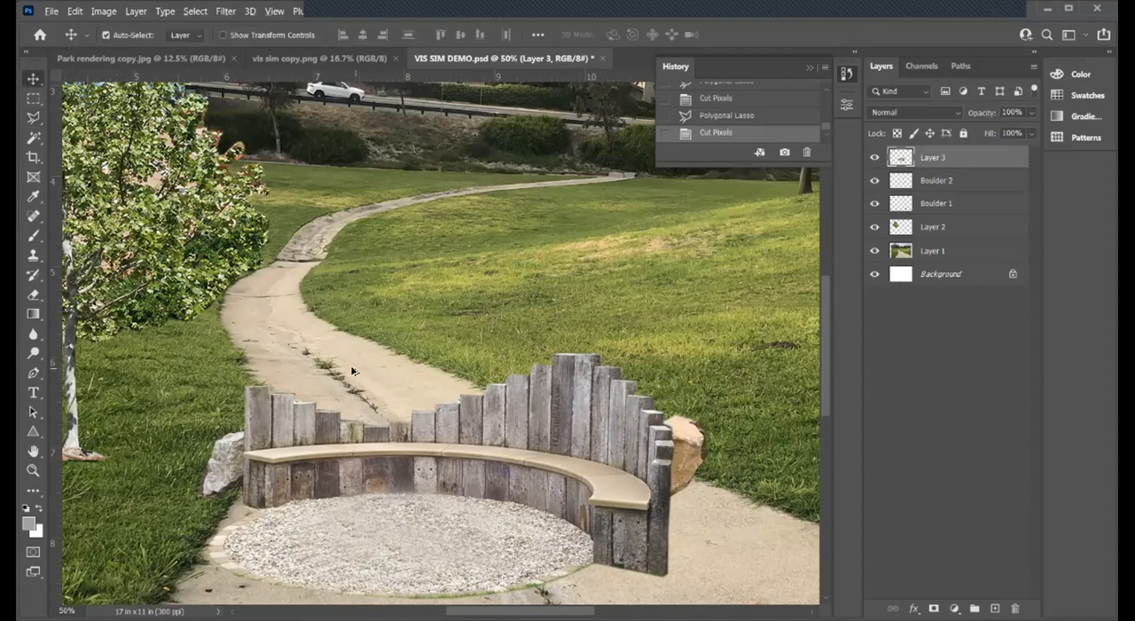
pyautogui.keyDown('alt'); pyautogui.click(360, 380); pyautogui.keyUp('alt')
pyautogui.click(33, 470)
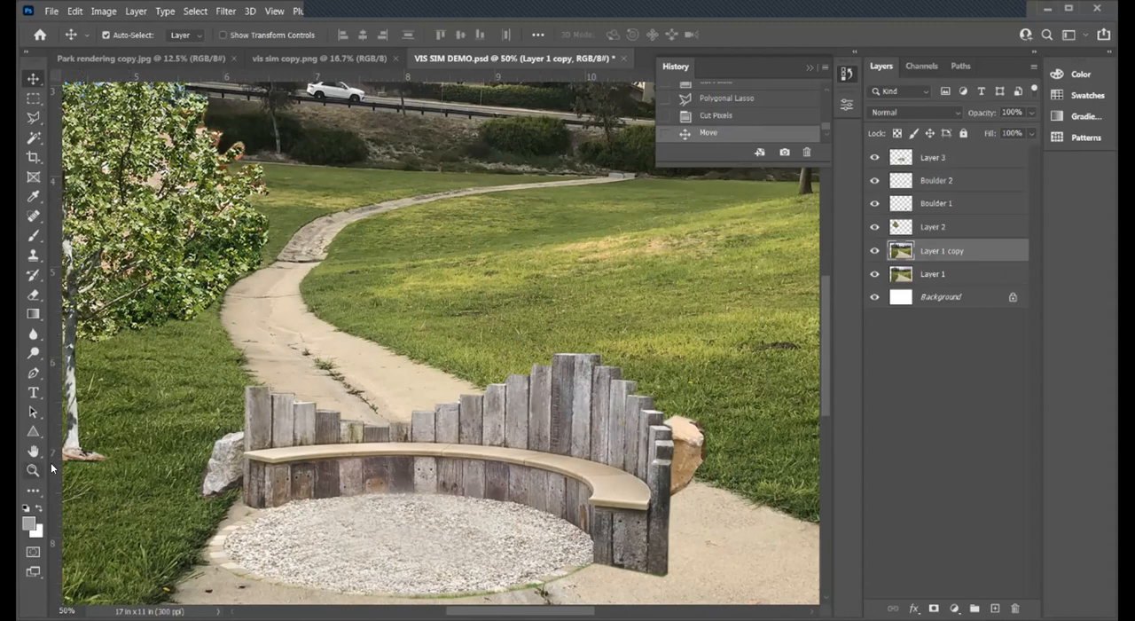
pyautogui.keyDown('alt'); pyautogui.click(443, 362); pyautogui.keyUp('alt')
pyautogui.keyDown('alt'); pyautogui.click(570, 387); pyautogui.keyUp('alt')
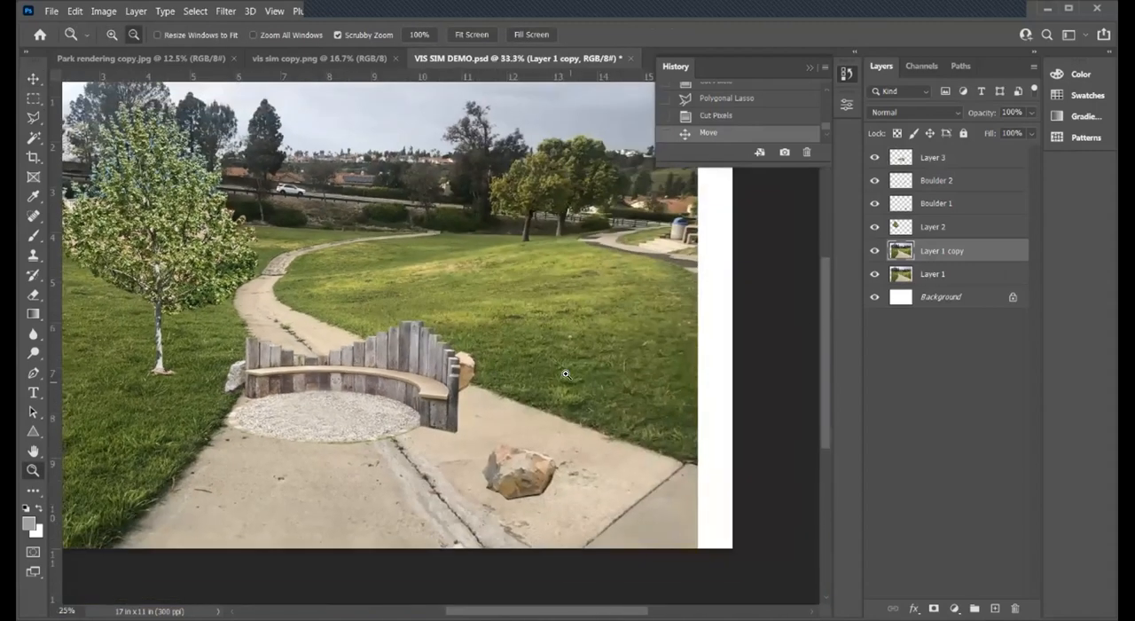
# - Toggle Layer 3's visibility to identify its content, and rename the layer as Seating
pyautogui.click(874, 157)
pyautogui.click(874, 157)
pyautogui.click(933, 164)
pyautogui.doubleClick(931, 158)
pyautogui.press('BackSpace')
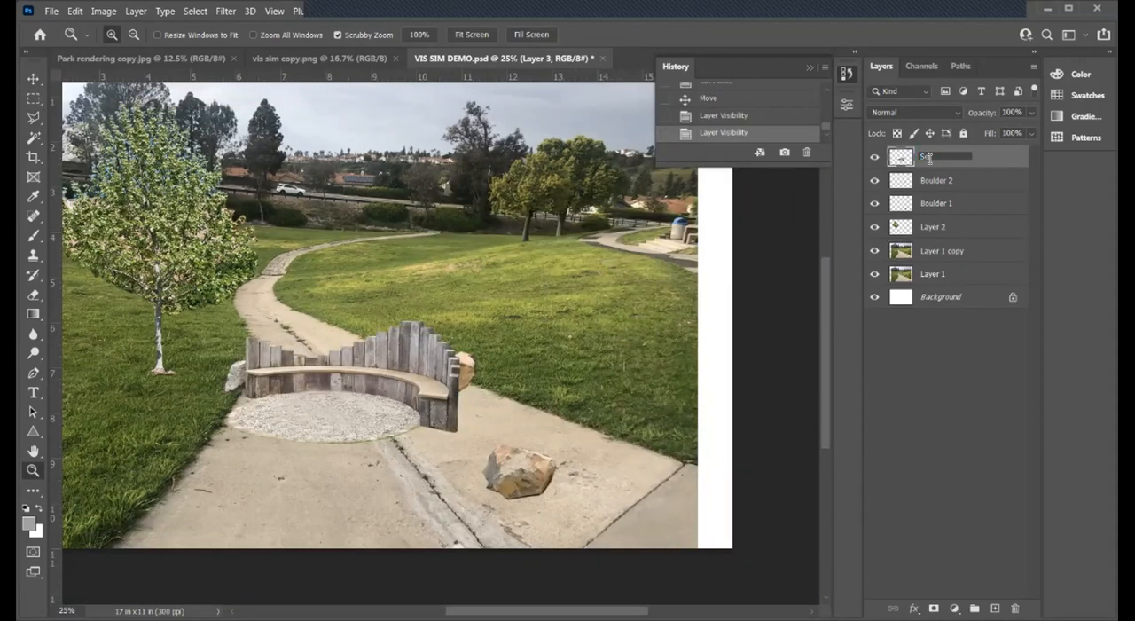
pyautogui.write('Seating')
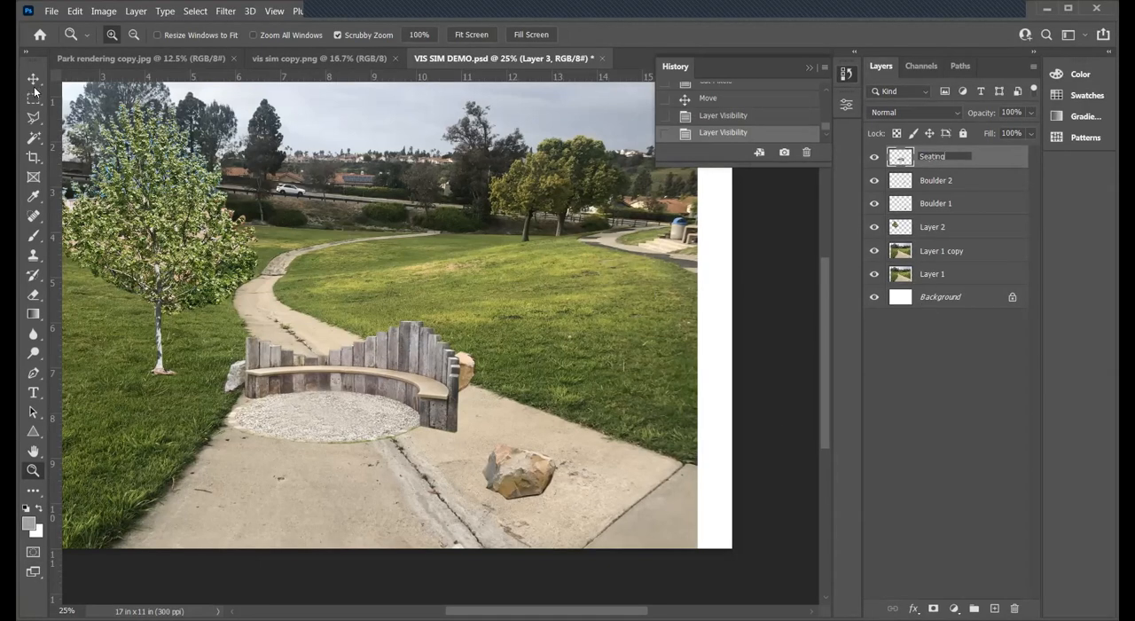
pyautogui.click(992, 177)
pyautogui.click(920, 181)
# - Check the seating location in the Park rendering copy.jpg plan, and move the Seating layer onto the lawn beside the path's right edge
pyautogui.click(33, 78)
pyautogui.click(387, 383)
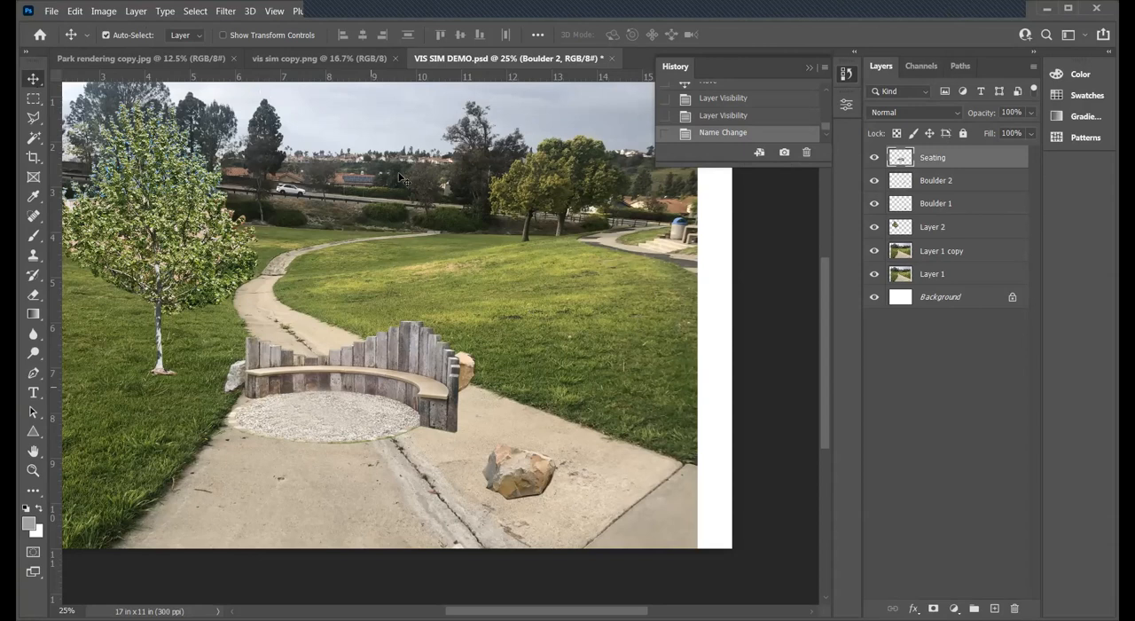
pyautogui.click(149, 56)
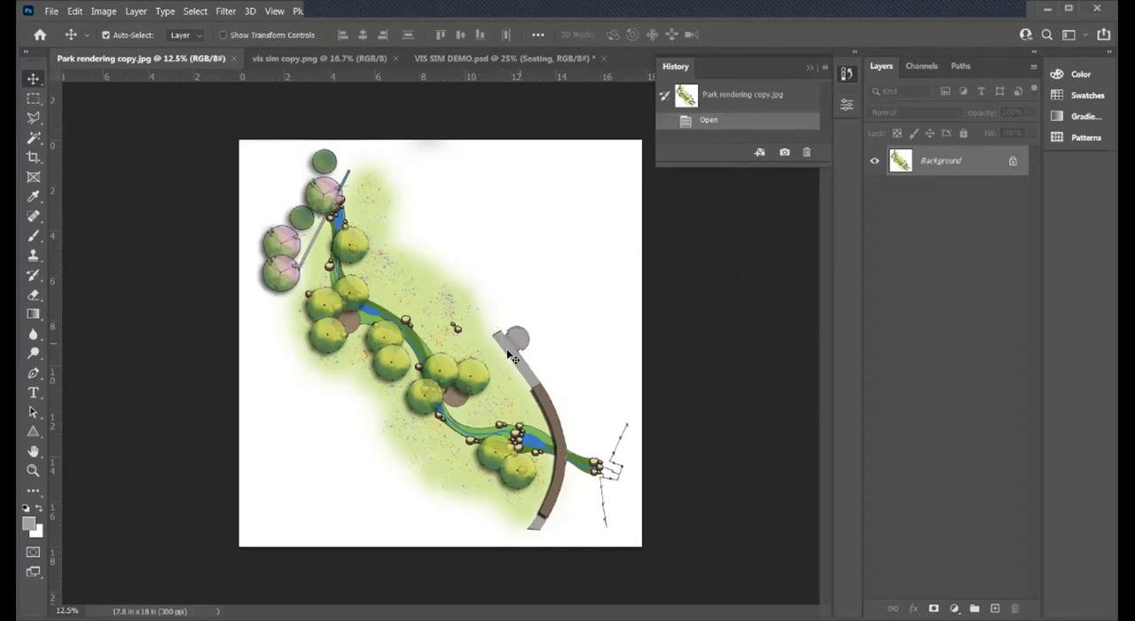
pyautogui.click(453, 57)
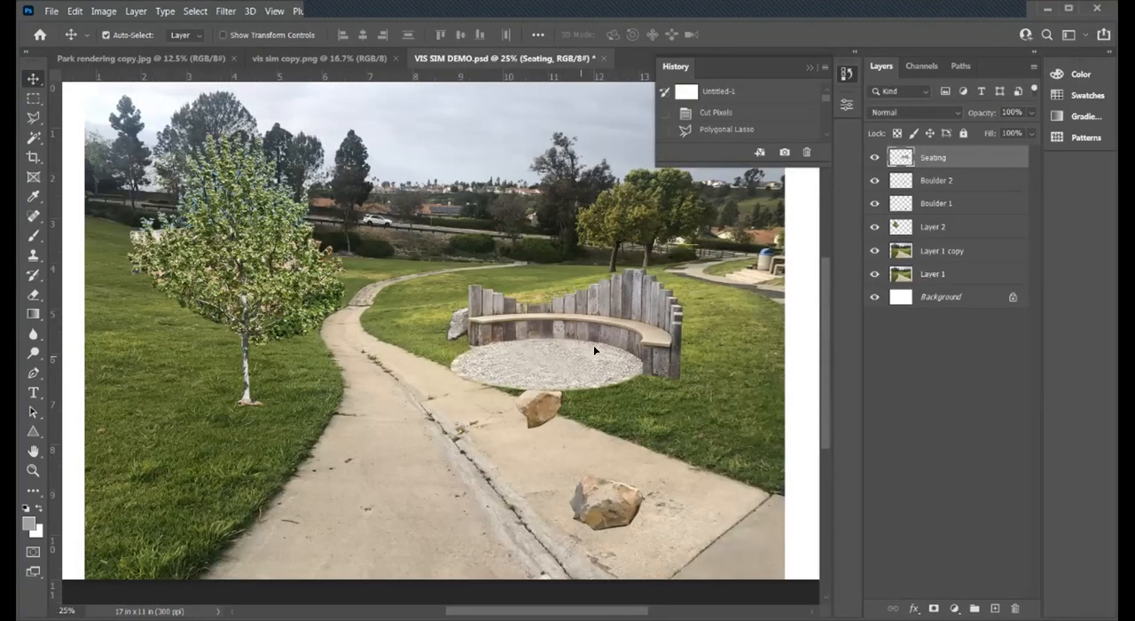
pyautogui.moveTo(594, 350); pyautogui.dragTo(596, 355)
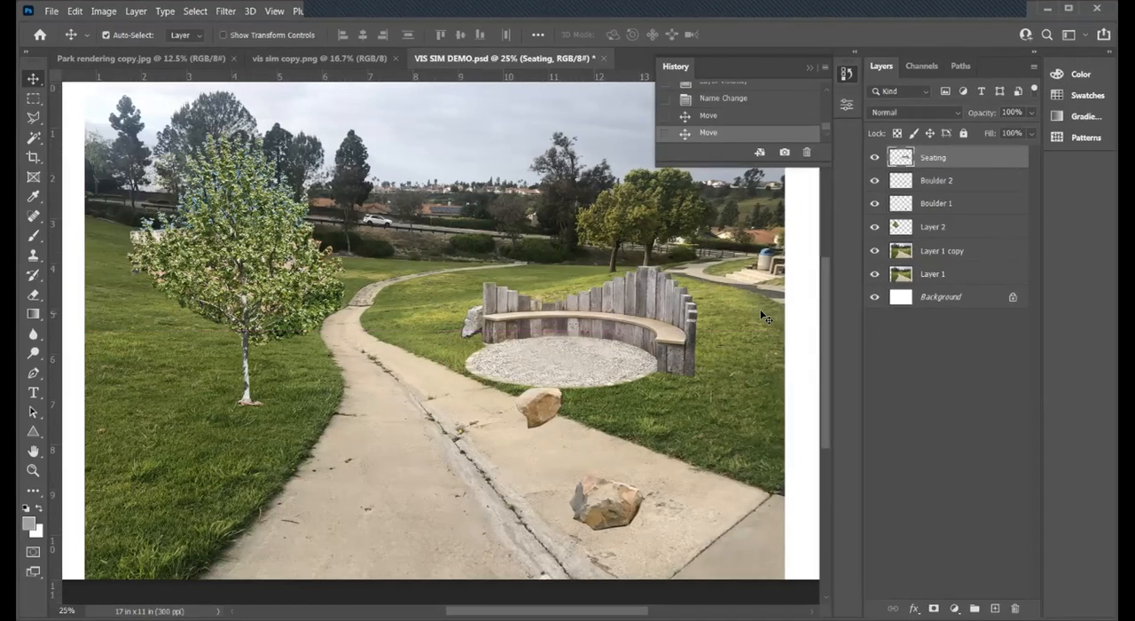
# - Scale the Seating layer down proportionally with Free Transform to about 5 inches wide
pyautogui.hotkey('ctrl', 't')
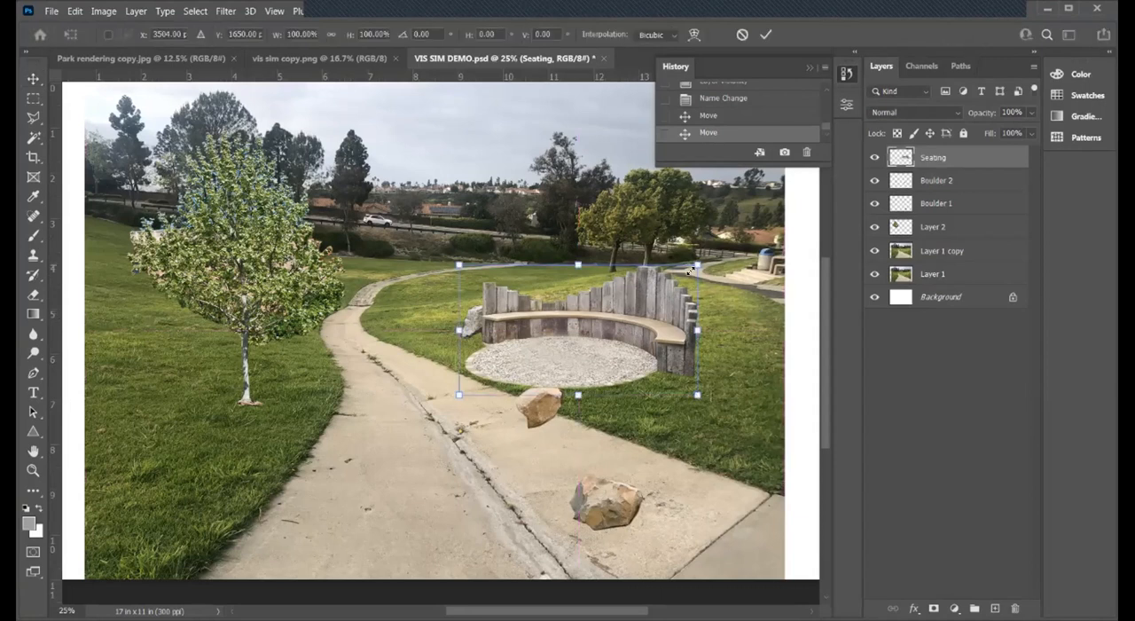
pyautogui.moveTo(689, 269); pyautogui.dragTo(690, 270)
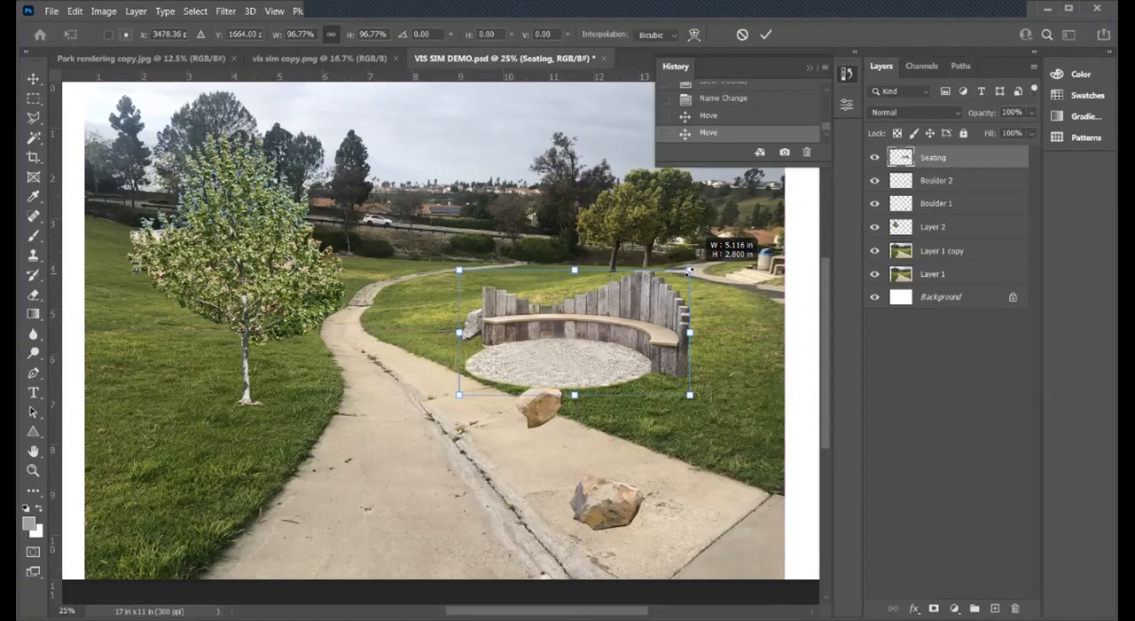
pyautogui.moveTo(706, 356); pyautogui.dragTo(679, 427)
pyautogui.press('Return')
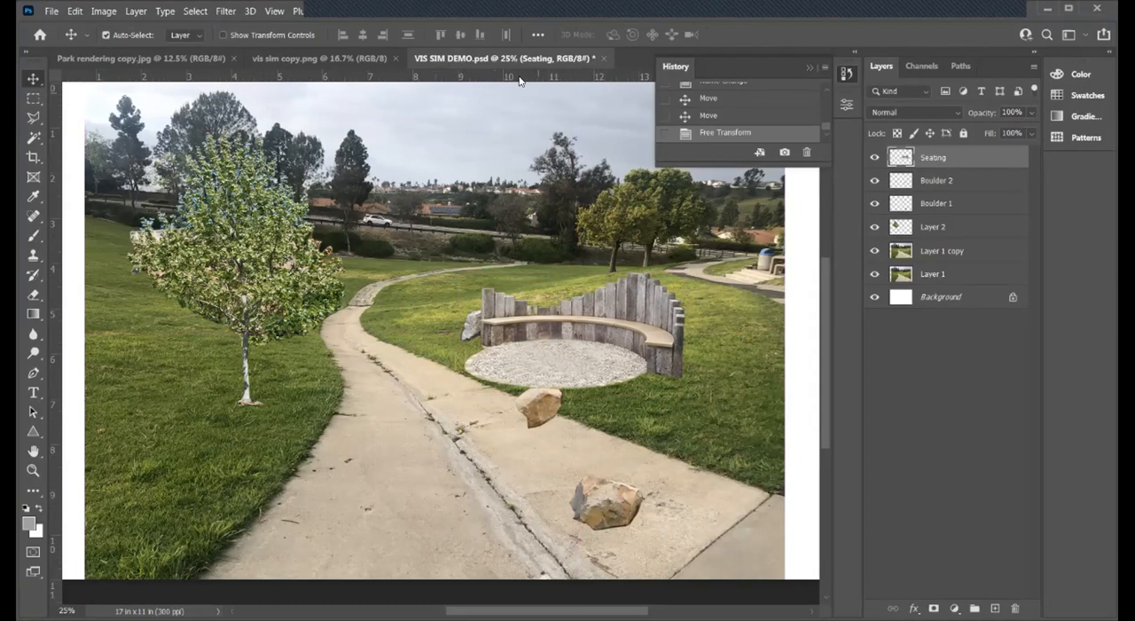
# - Compare the layout with the Park rendering copy.jpg plan, and save VIS SIM DEMO.psd
pyautogui.click(128, 59)
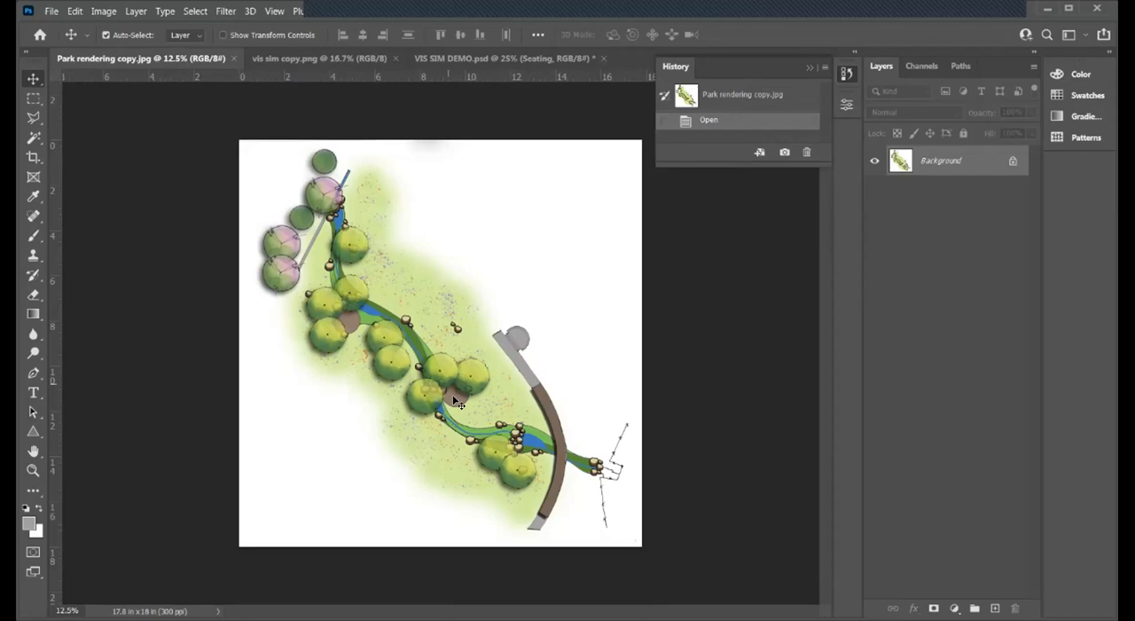
pyautogui.click(452, 57)
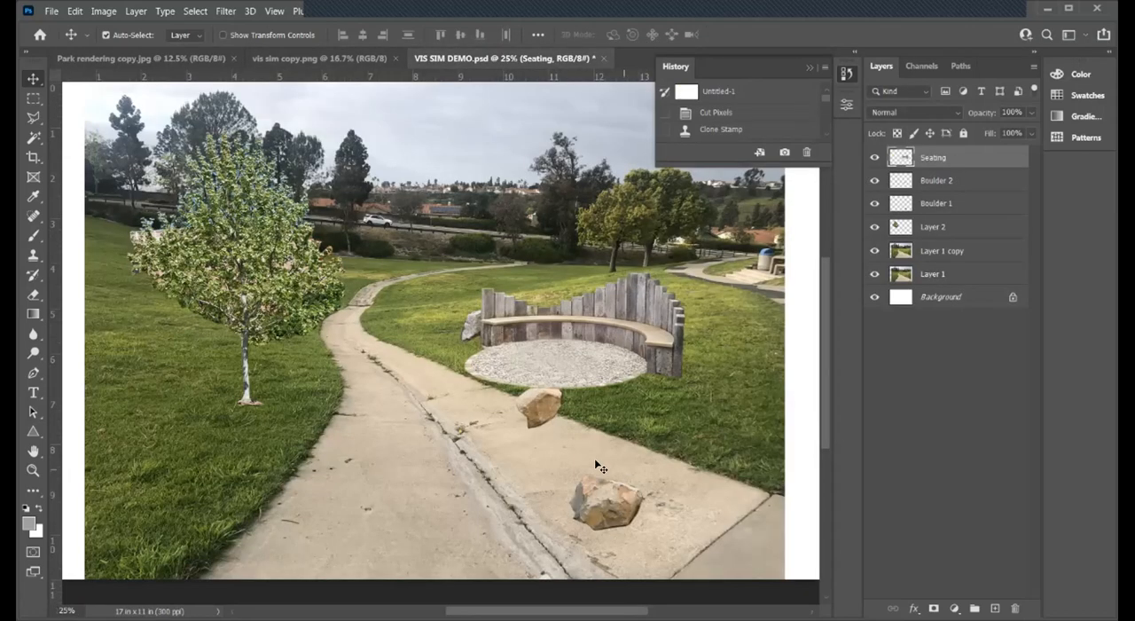
pyautogui.click(56, 12)
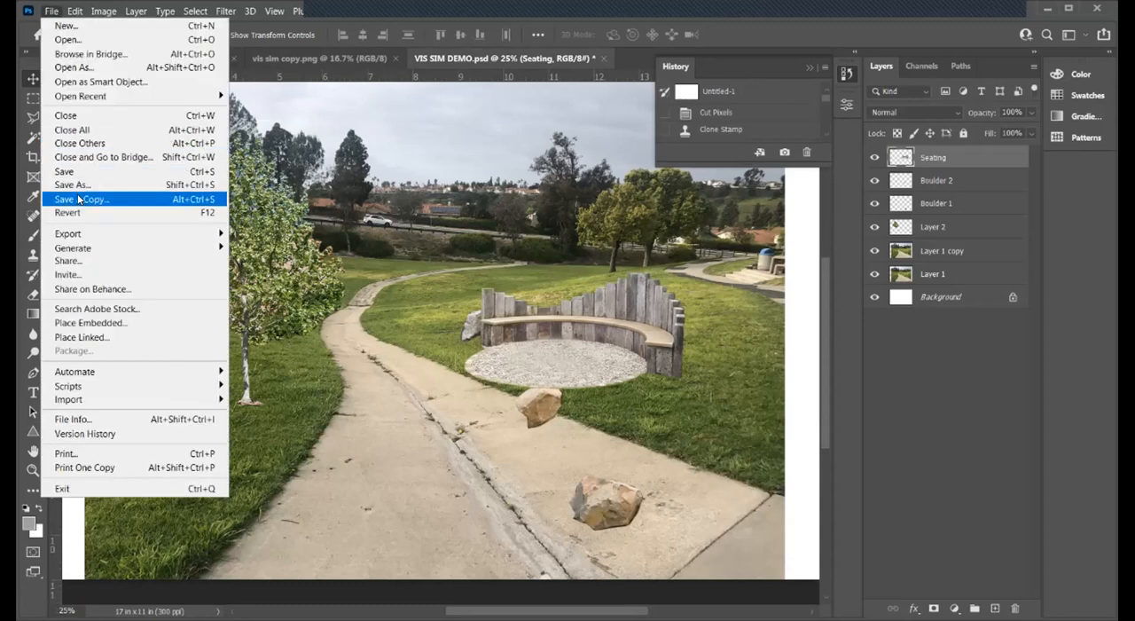
pyautogui.click(62, 169)
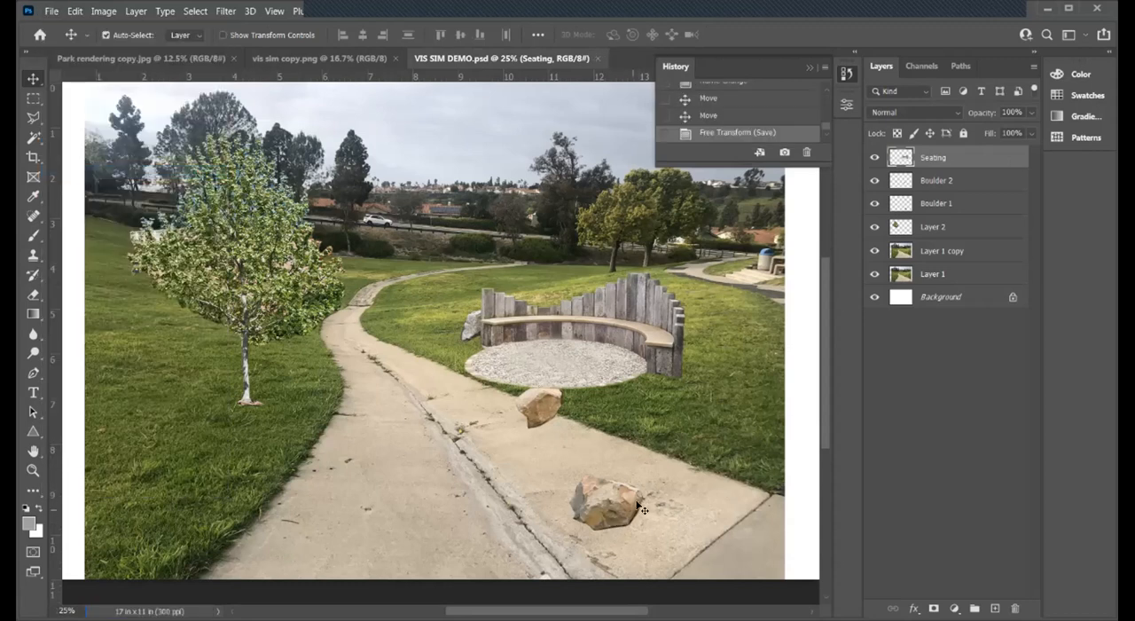
# - Identify the Boulder 1 layer by toggling its visibility, and move the boulder to the path's left edge in the foreground
pyautogui.scroll(-1, 621, 439)
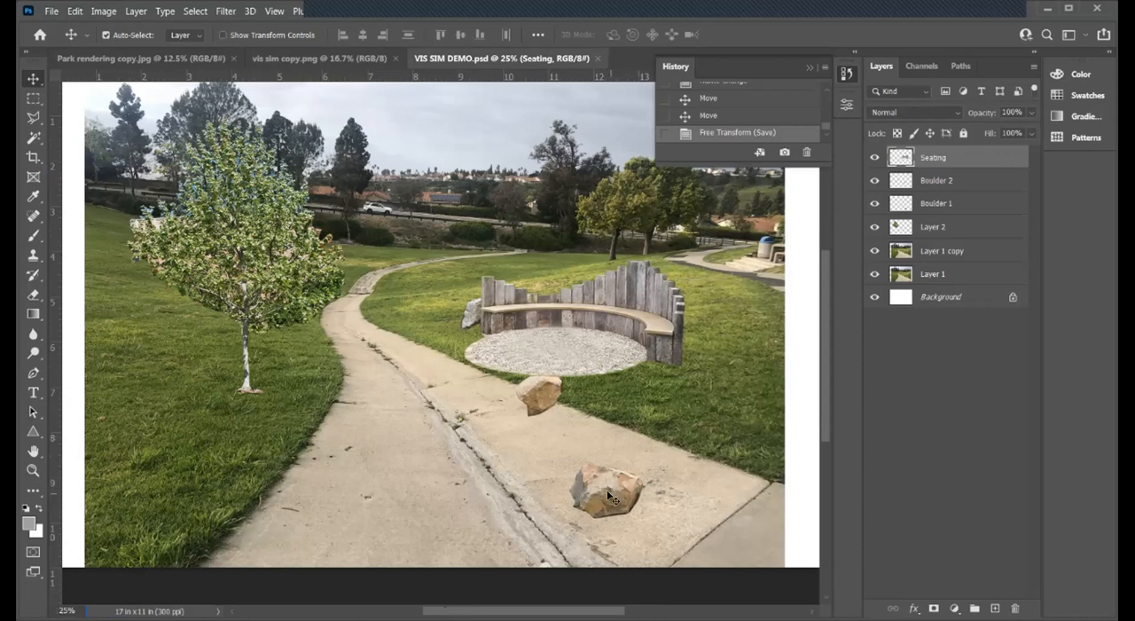
pyautogui.click(942, 181)
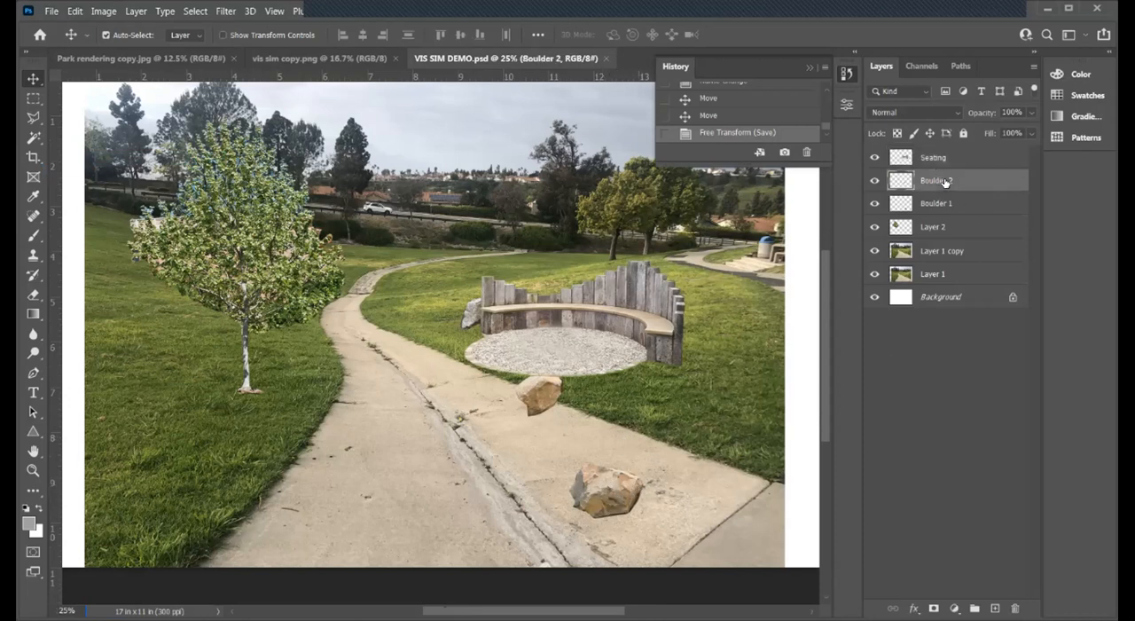
pyautogui.click(936, 206)
pyautogui.click(874, 205)
pyautogui.click(874, 205)
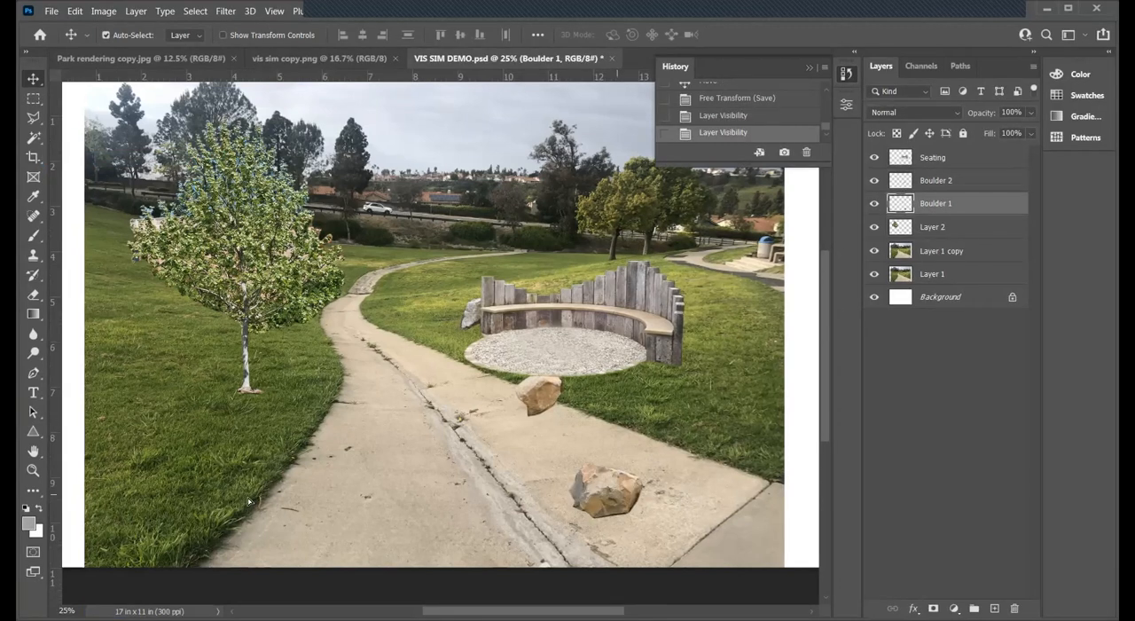
pyautogui.moveTo(618, 493); pyautogui.dragTo(257, 487)
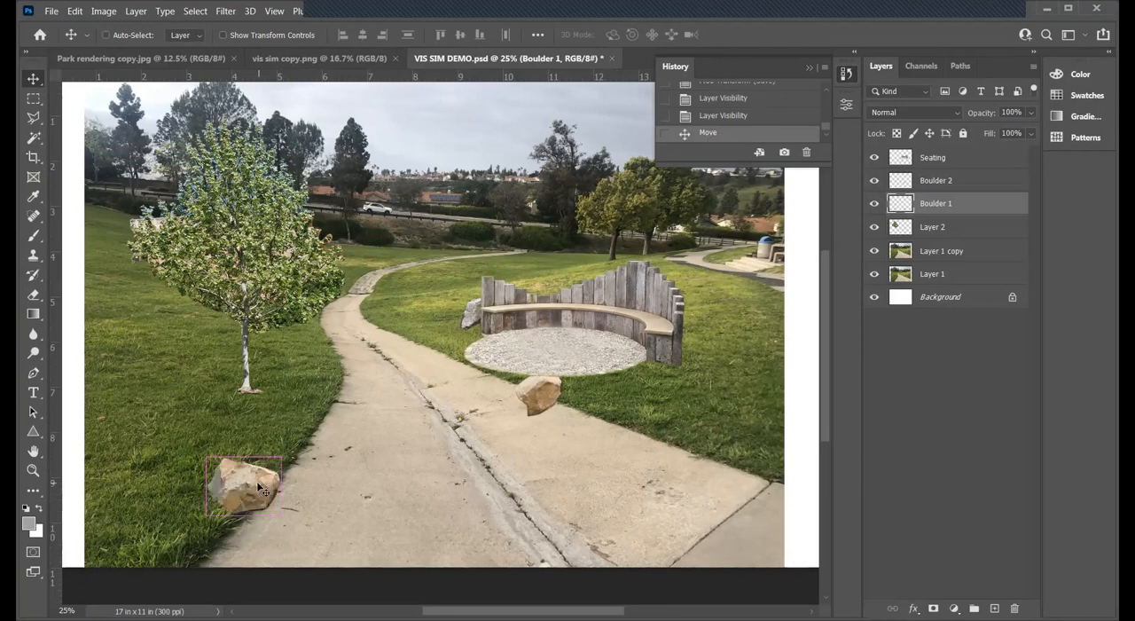
# - Enlarge Boulder 1 proportionally with Free Transform in two passes, the second scaling it to about 114%
pyautogui.hotkey('ctrl', 't')
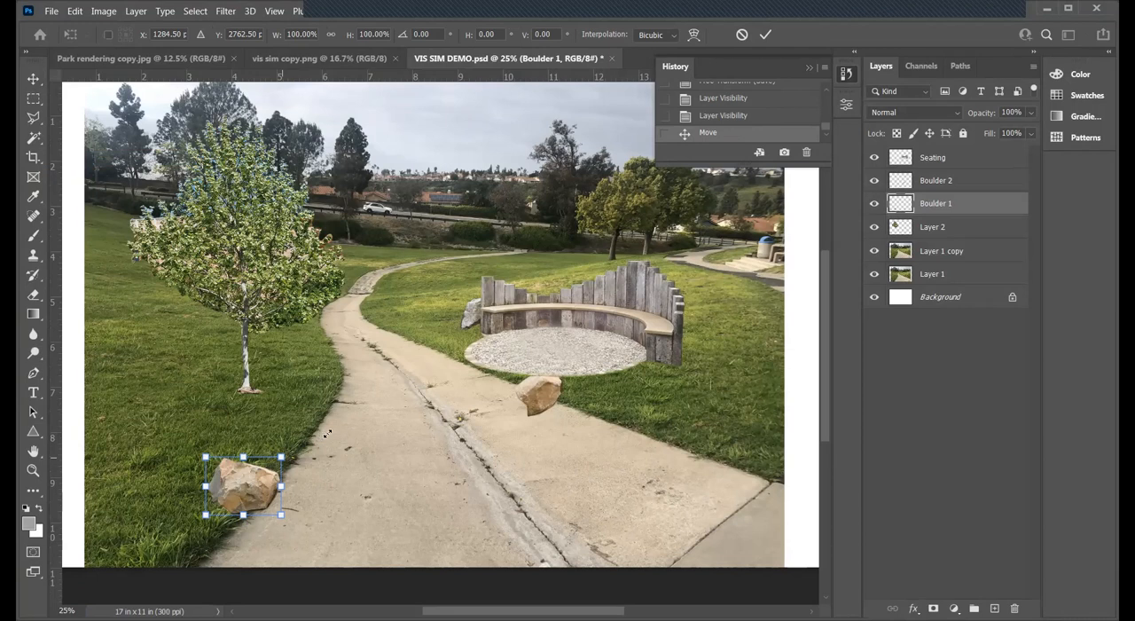
pyautogui.moveTo(282, 456); pyautogui.dragTo(328, 433)
pyautogui.press('Return')
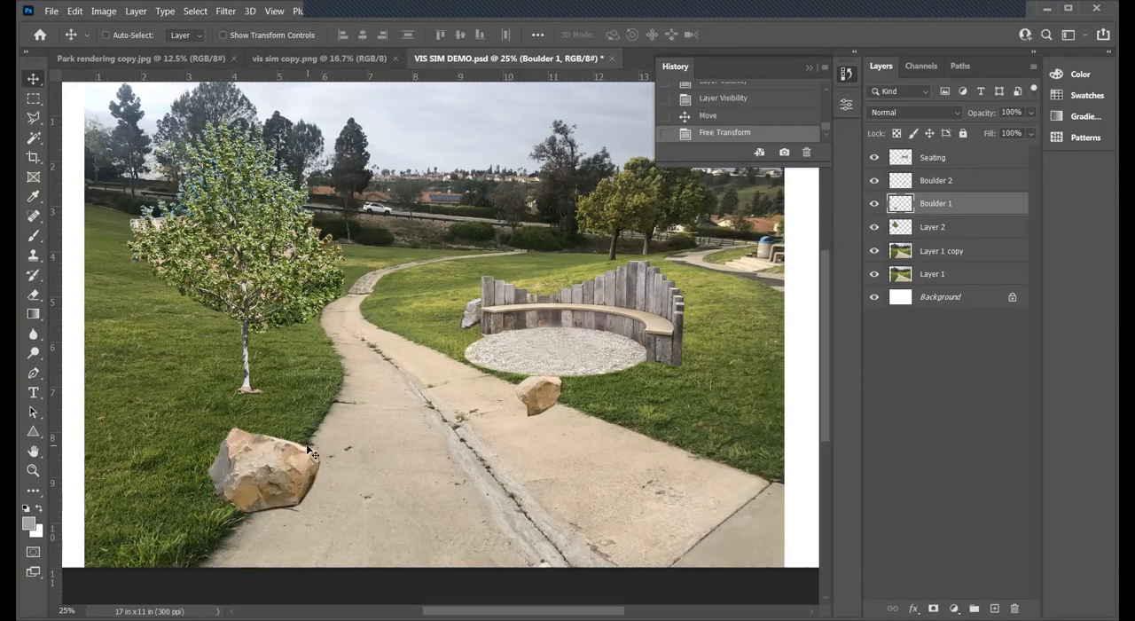
pyautogui.hotkey('ctrl', 't')
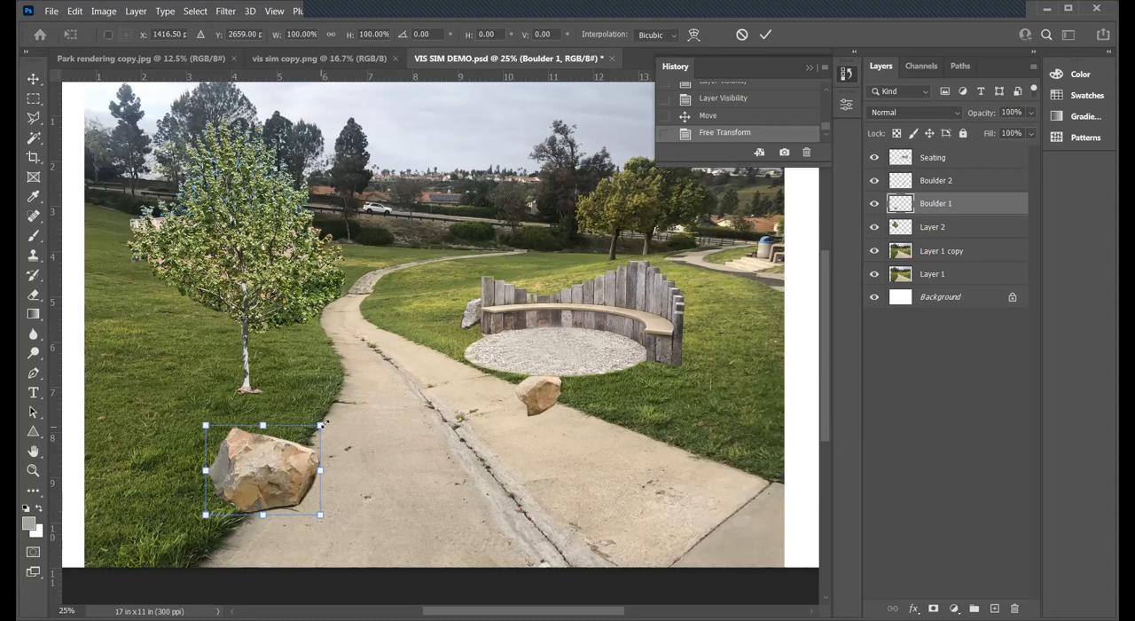
pyautogui.moveTo(337, 415); pyautogui.dragTo(337, 414)
pyautogui.press('Return')
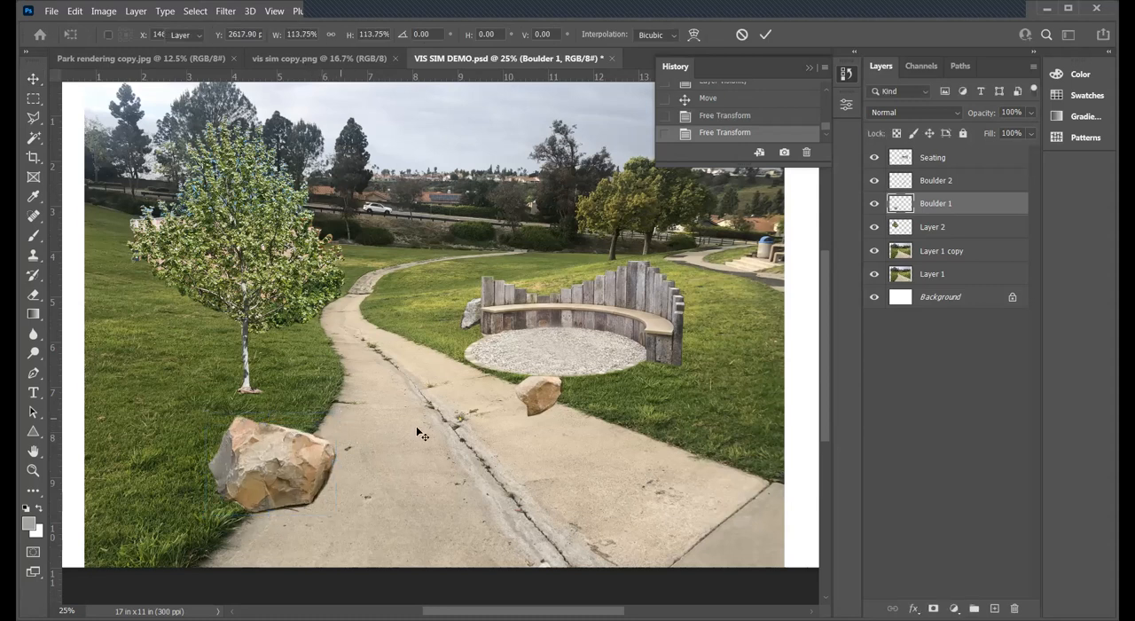
# - Move Boulder 2 onto the path just right of Boulder 1, and enlarge it proportionally with Free Transform
pyautogui.click(954, 181)
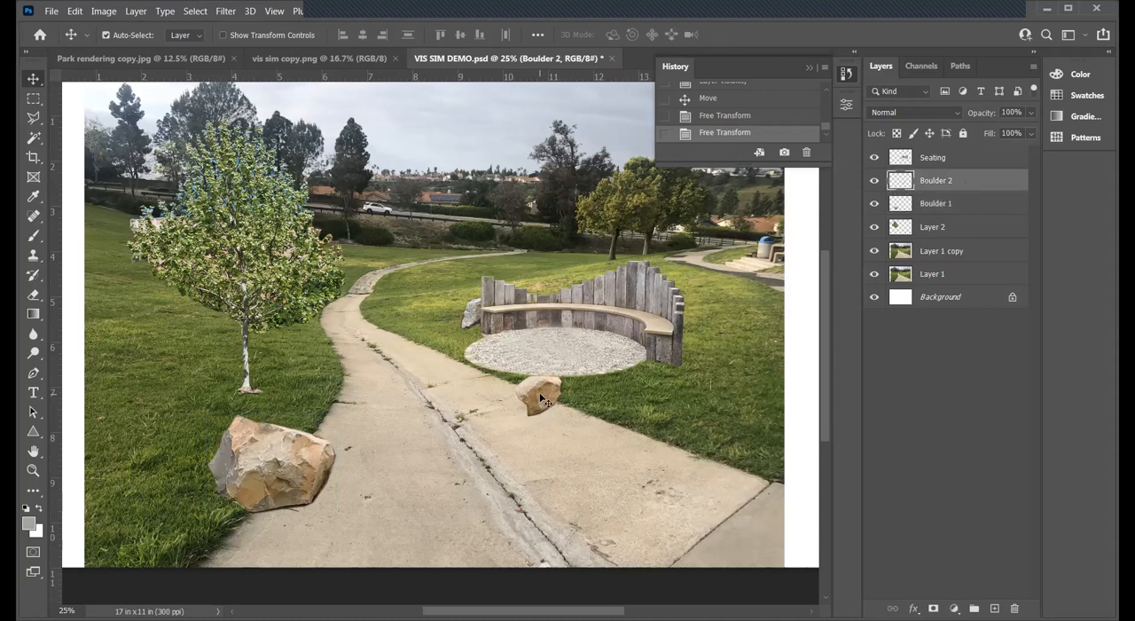
pyautogui.moveTo(543, 396); pyautogui.dragTo(415, 467)
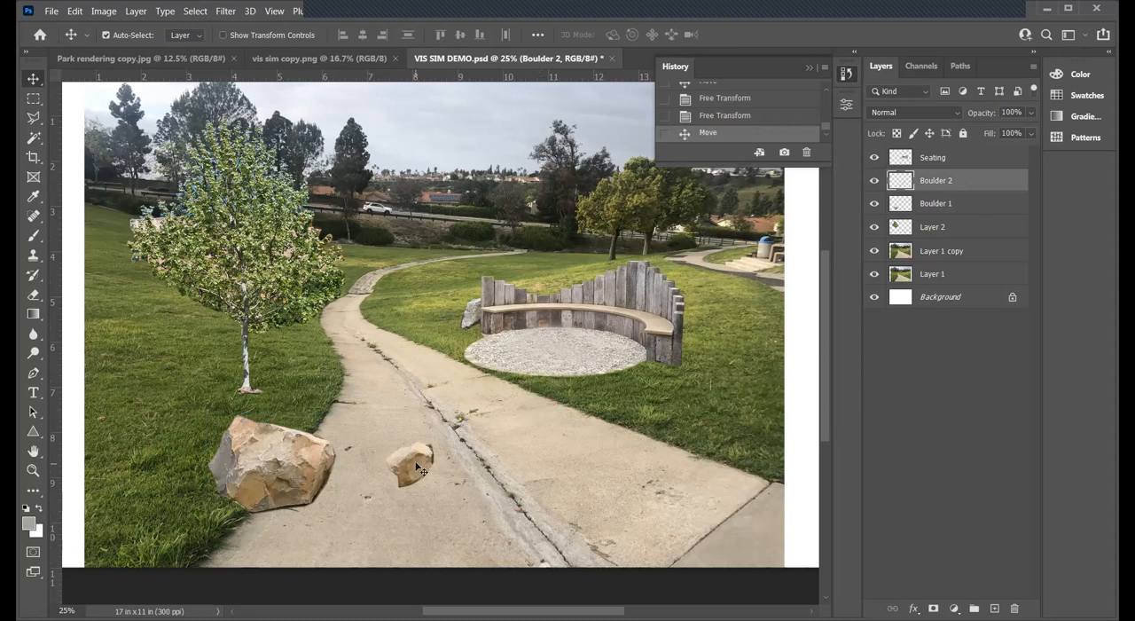
pyautogui.hotkey('ctrl', 't')
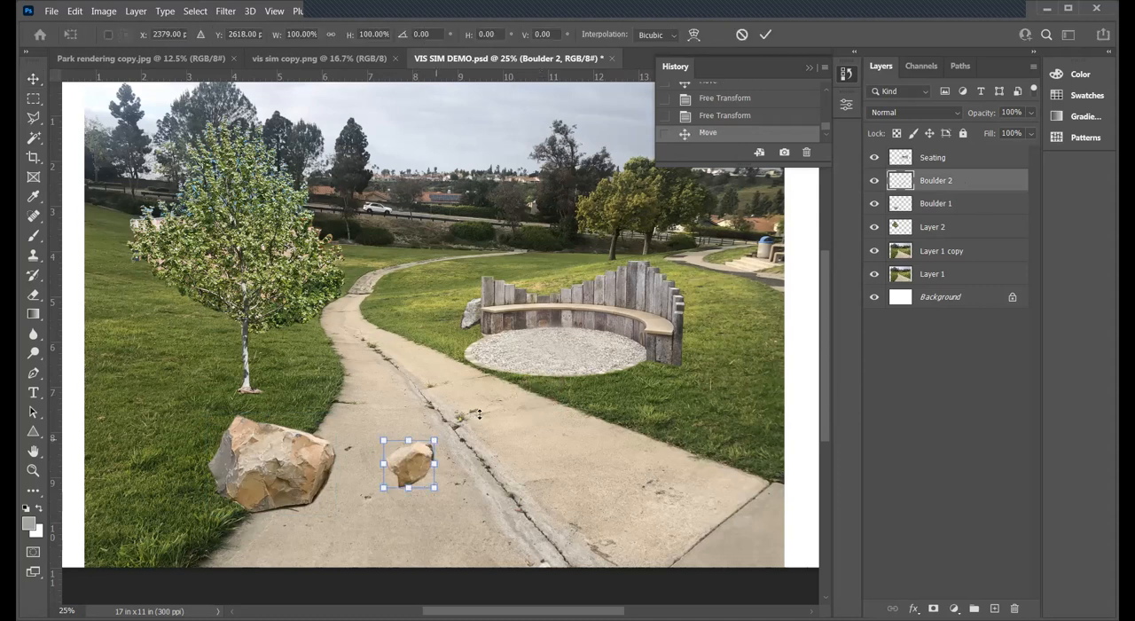
pyautogui.moveTo(434, 440); pyautogui.dragTo(470, 408)
pyautogui.press('Return')
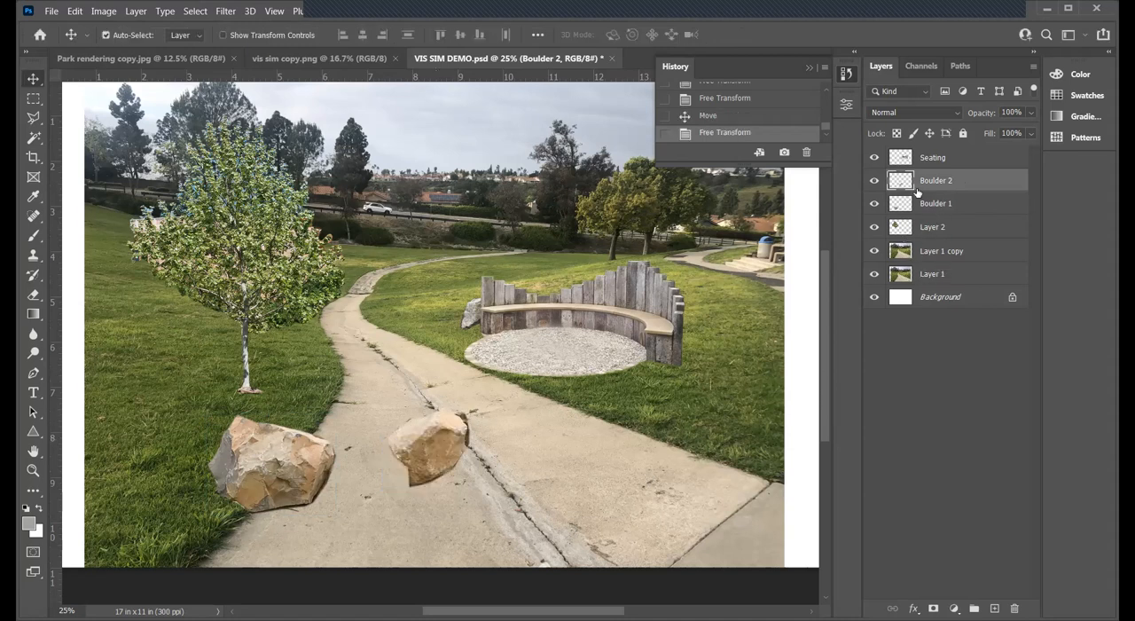
# - Duplicate the Boulder 1 layer as Boulder 1 copy within VIS SIM DEMO.psd, and hide the copy
pyautogui.click(946, 205)
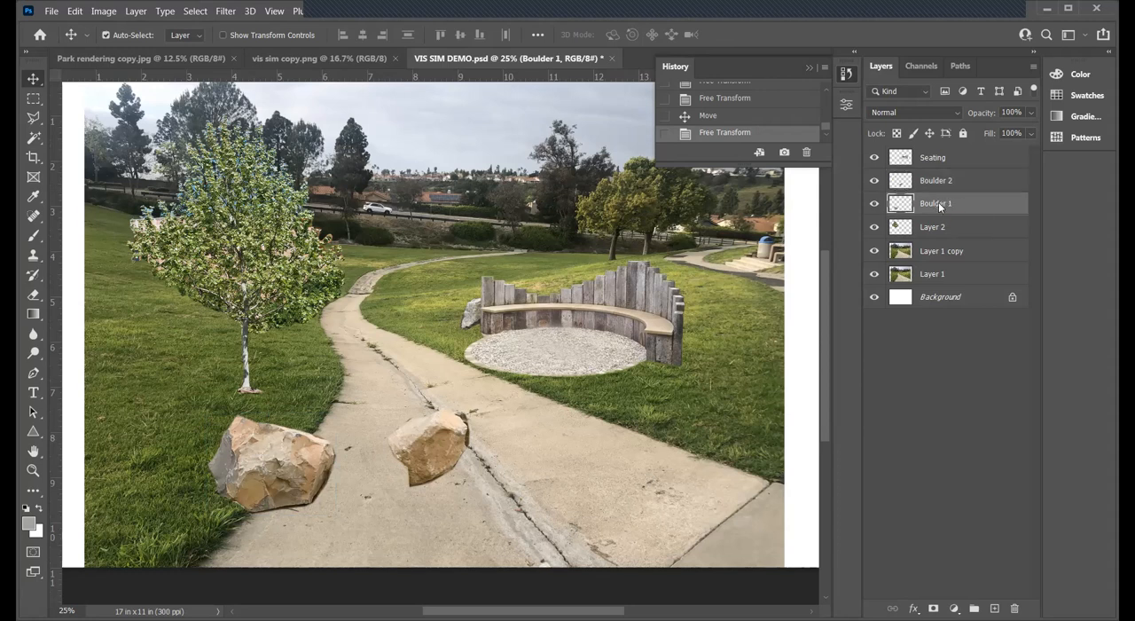
pyautogui.rightClick(956, 209)
pyautogui.click(980, 208)
pyautogui.rightClick(977, 203)
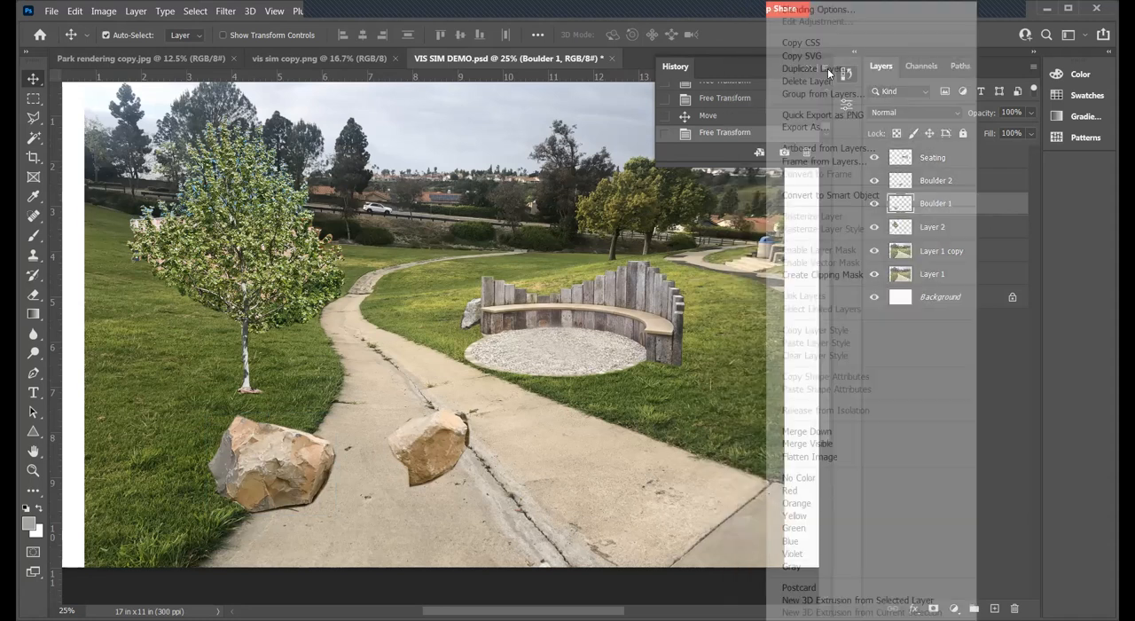
pyautogui.click(827, 68)
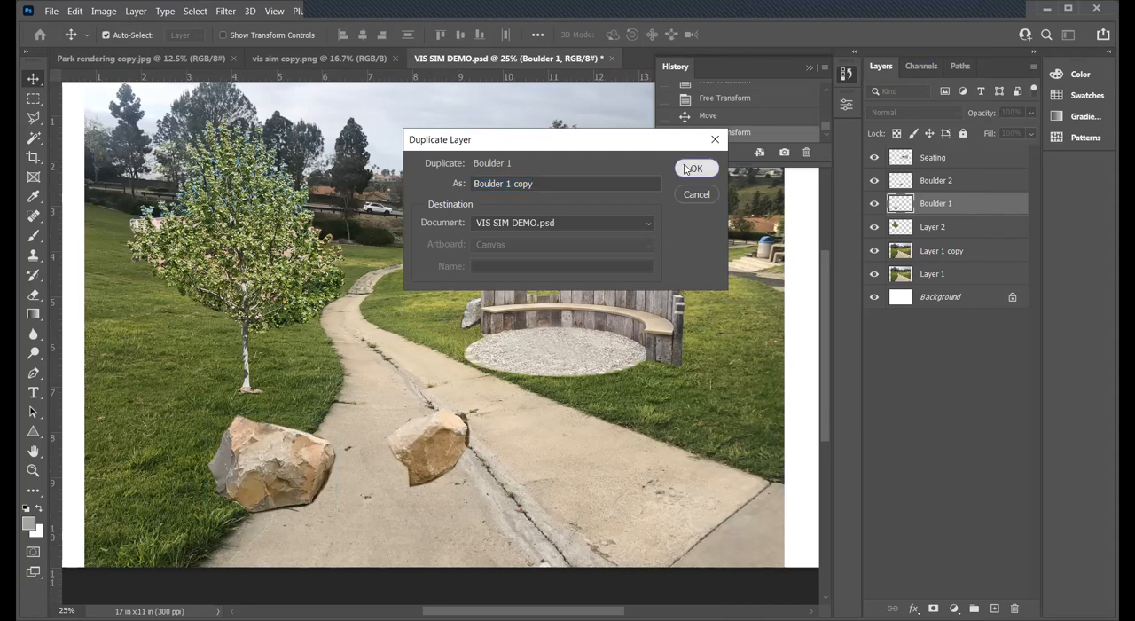
pyautogui.click(692, 169)
pyautogui.click(874, 203)
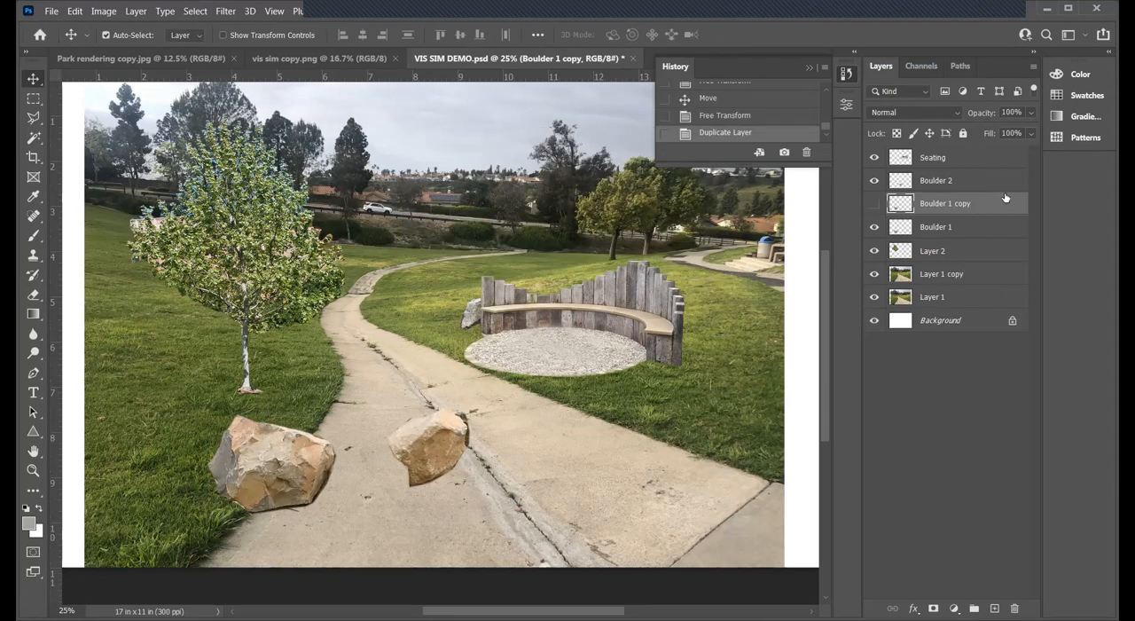
# - Duplicate the Boulder 2 layer under its default copy name, and hide the duplicate
pyautogui.click(943, 180)
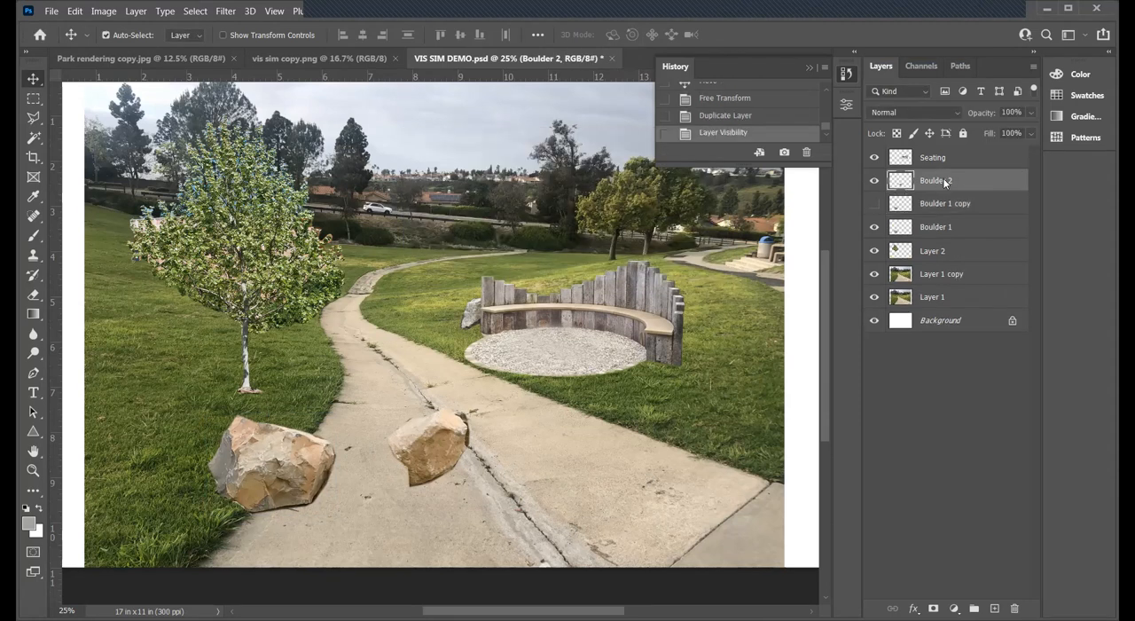
pyautogui.rightClick(942, 177)
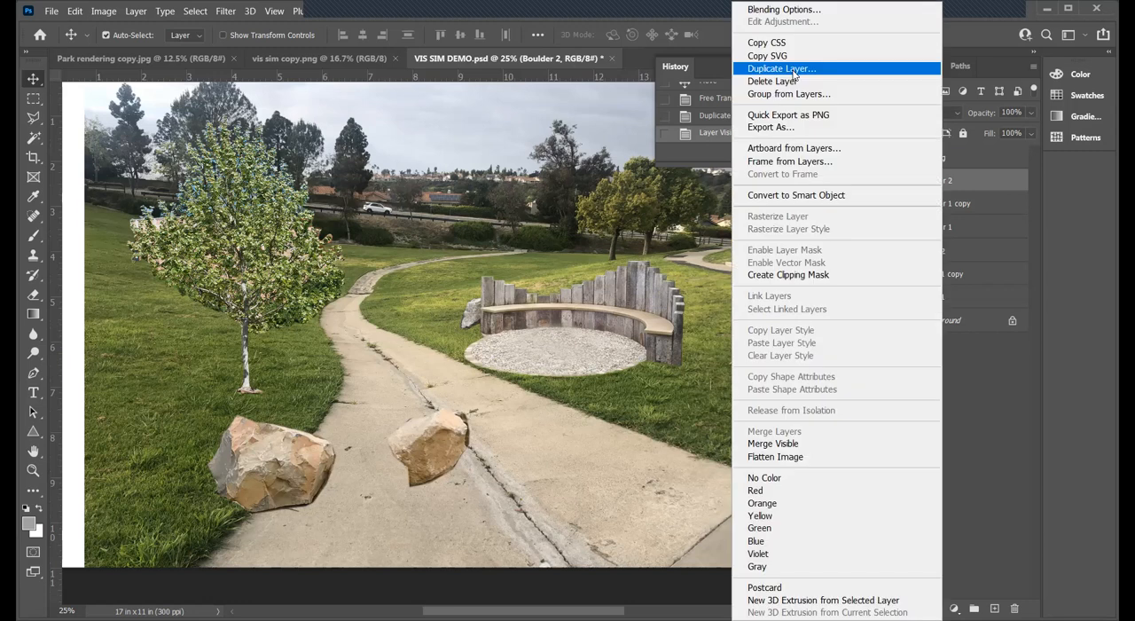
pyautogui.click(780, 68)
pyautogui.press('Return')
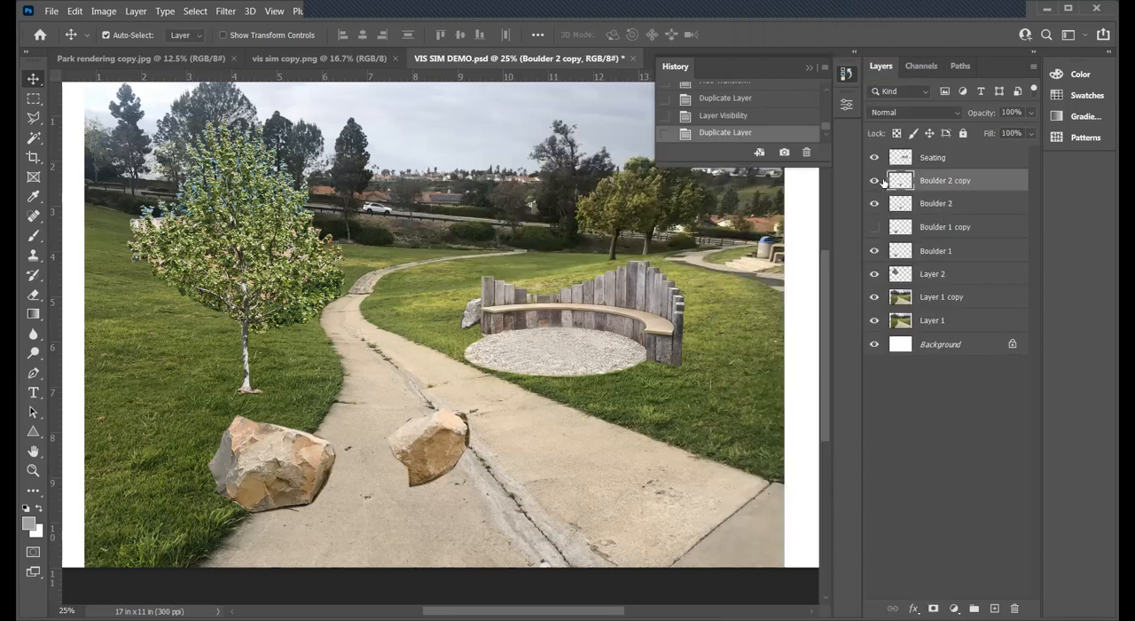
pyautogui.click(875, 181)
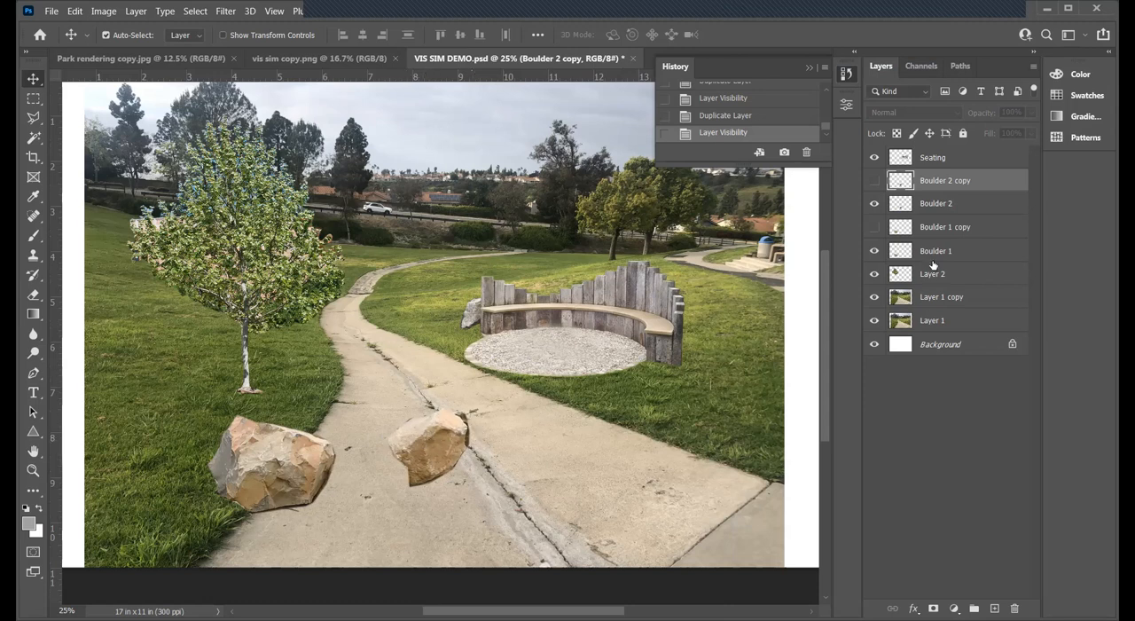
# - Tuck Boulder 2 behind the right side of Boulder 1 by stacking the Boulder 1 layer above it and repositioning both boulders to overlap
pyautogui.click(940, 209)
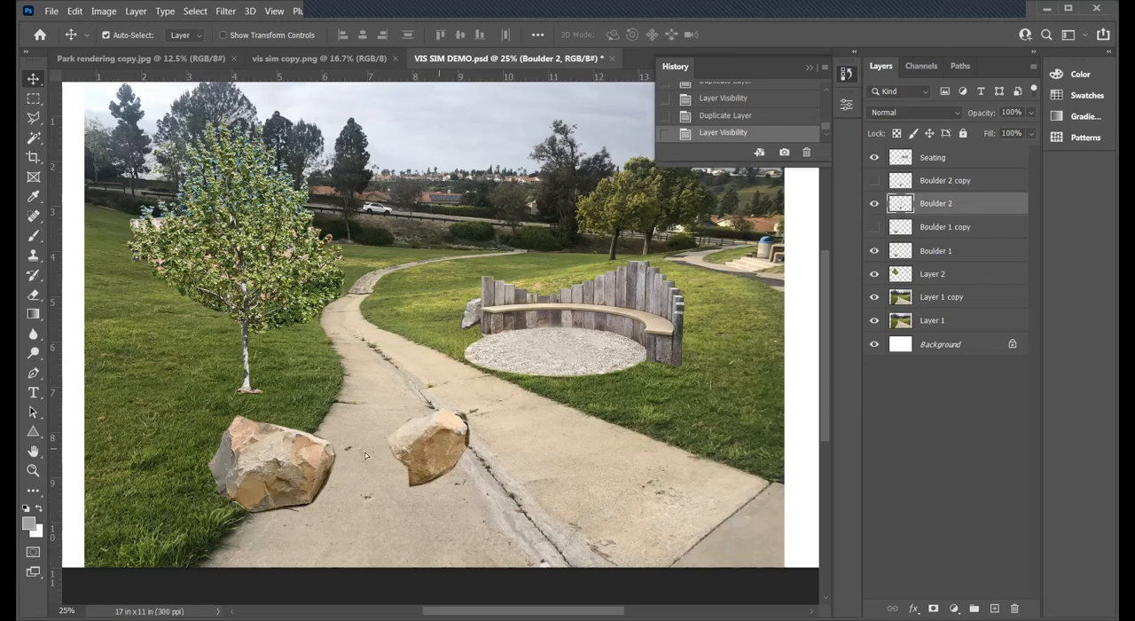
pyautogui.moveTo(439, 450); pyautogui.dragTo(368, 458)
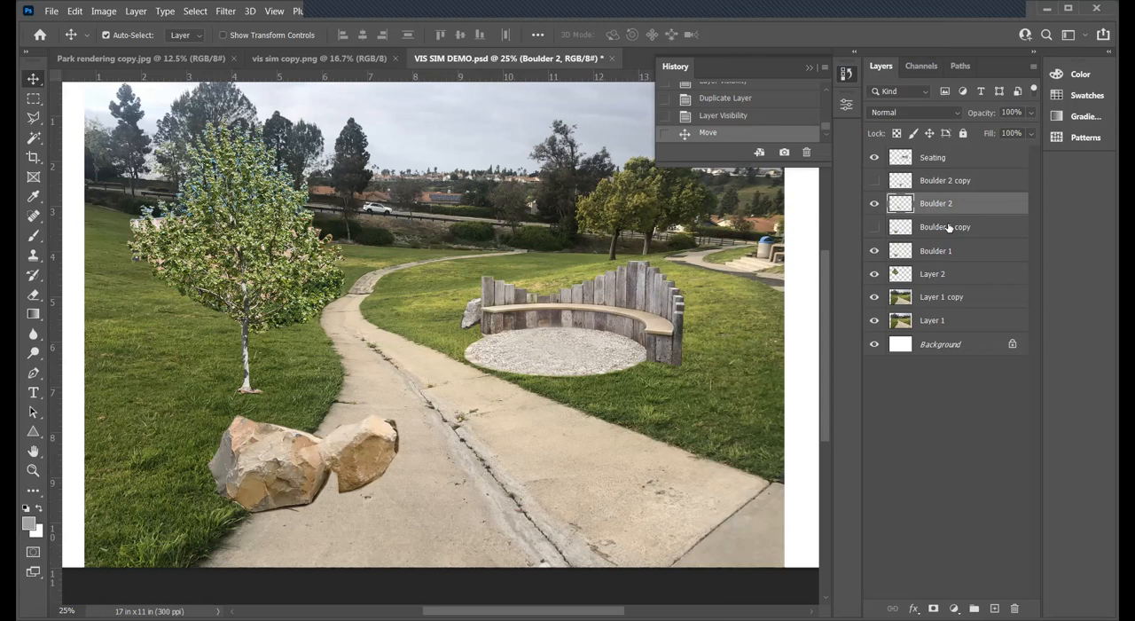
pyautogui.moveTo(943, 251); pyautogui.dragTo(940, 195)
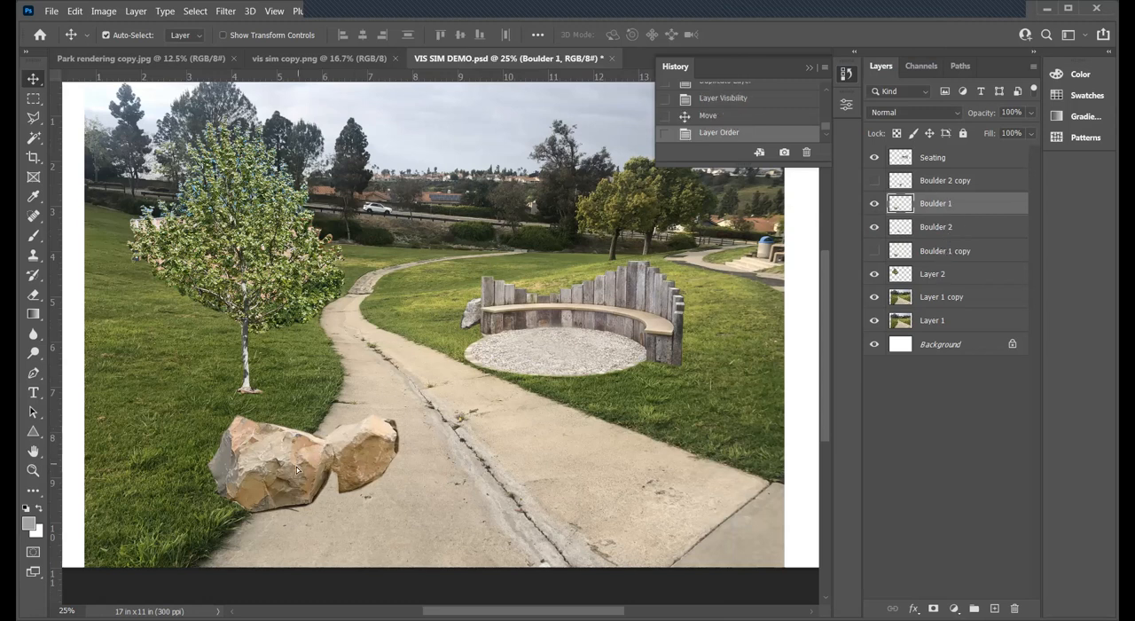
pyautogui.moveTo(300, 473); pyautogui.dragTo(304, 484)
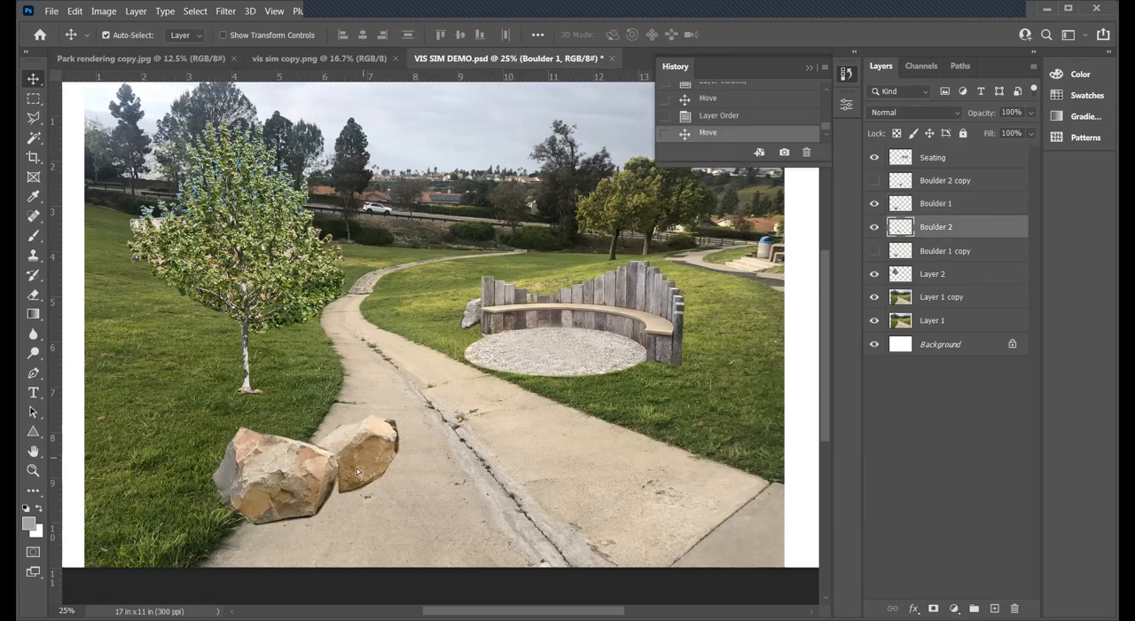
pyautogui.moveTo(358, 462); pyautogui.dragTo(351, 463)
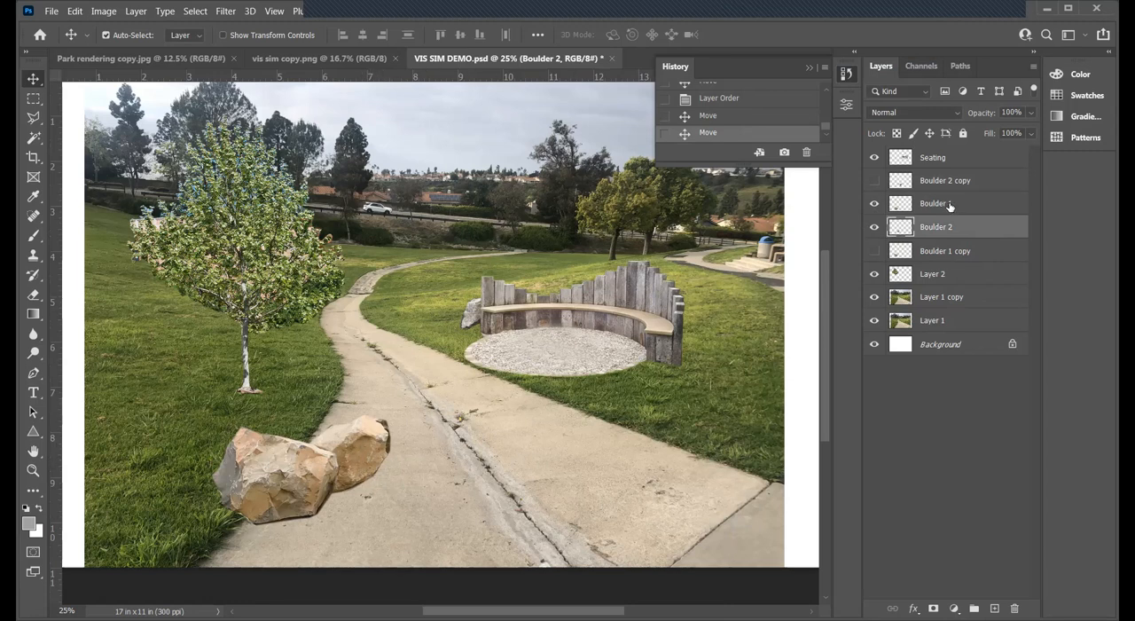
# - Check Boulder 2's visibility, then draw a rectangular marquee around that boulder and nudge it right to snap the selection to its outline
pyautogui.click(875, 228)
pyautogui.click(875, 228)
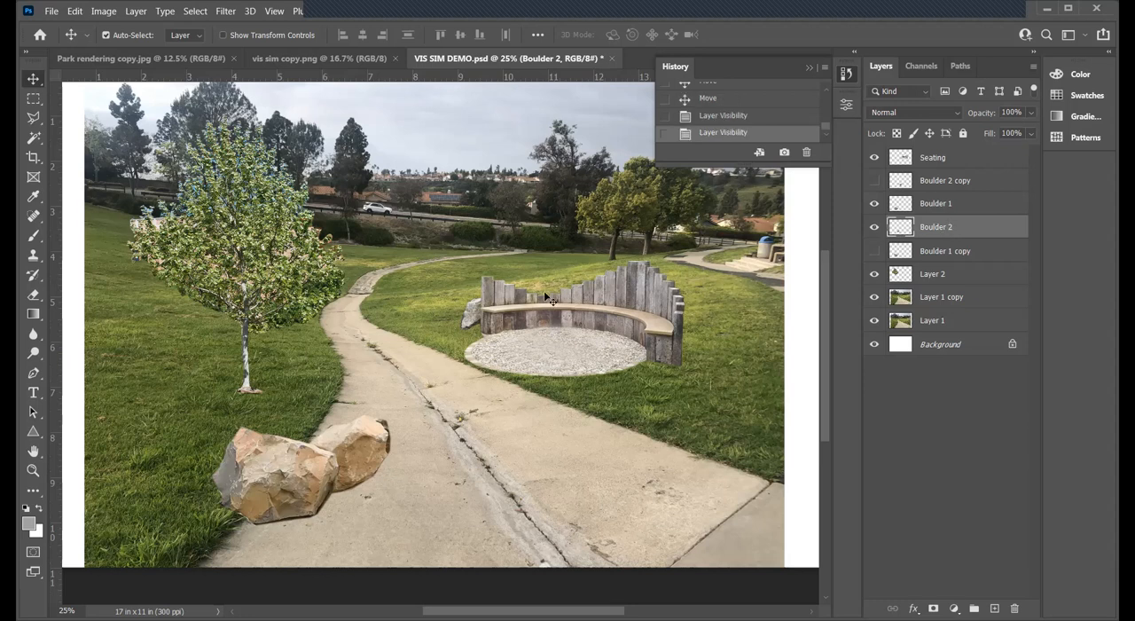
pyautogui.click(34, 98)
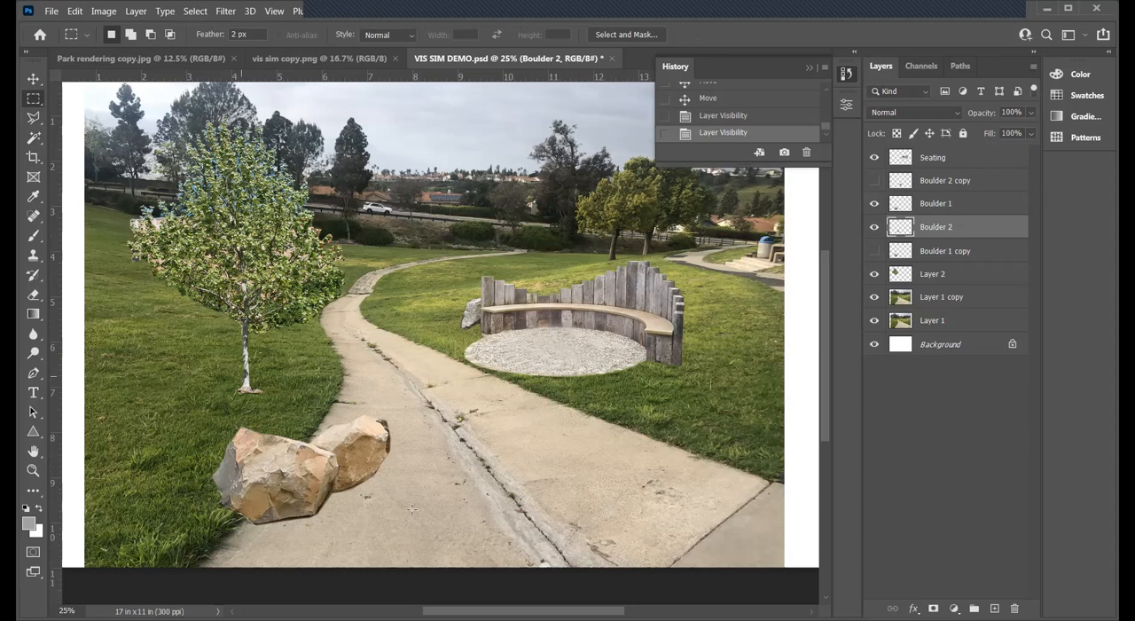
pyautogui.moveTo(243, 377); pyautogui.dragTo(459, 535)
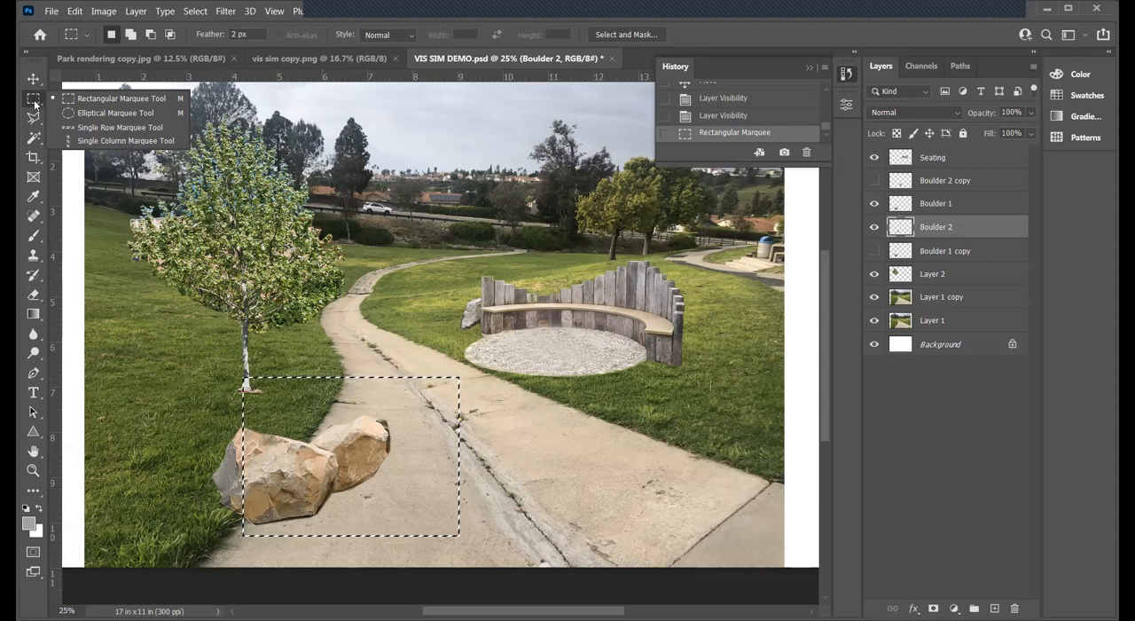
pyautogui.click(35, 105)
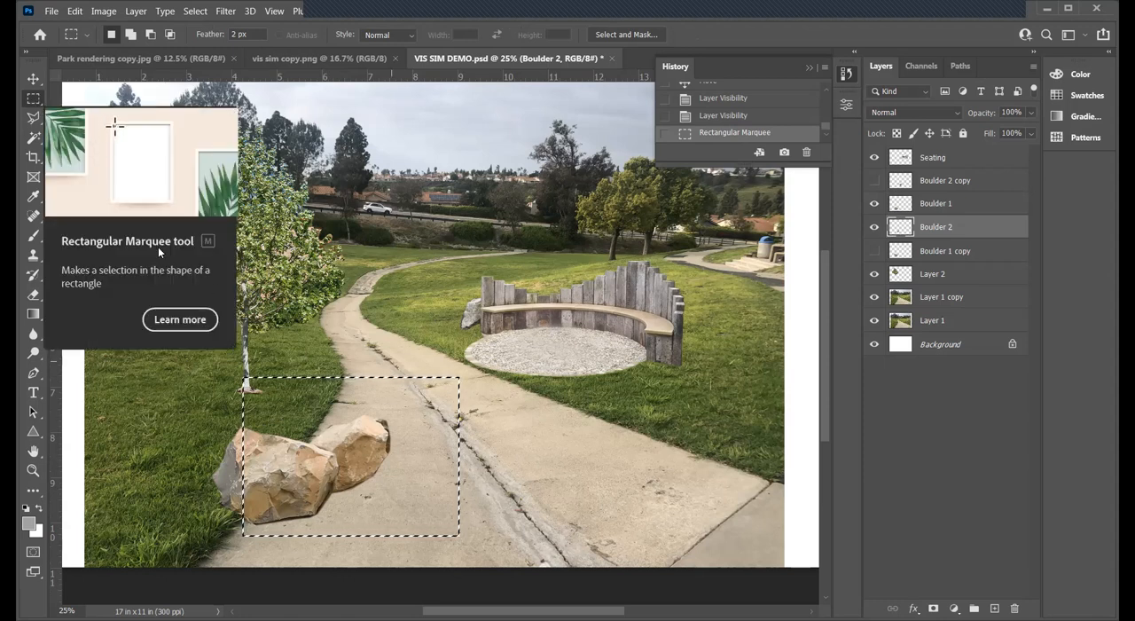
pyautogui.click(34, 80)
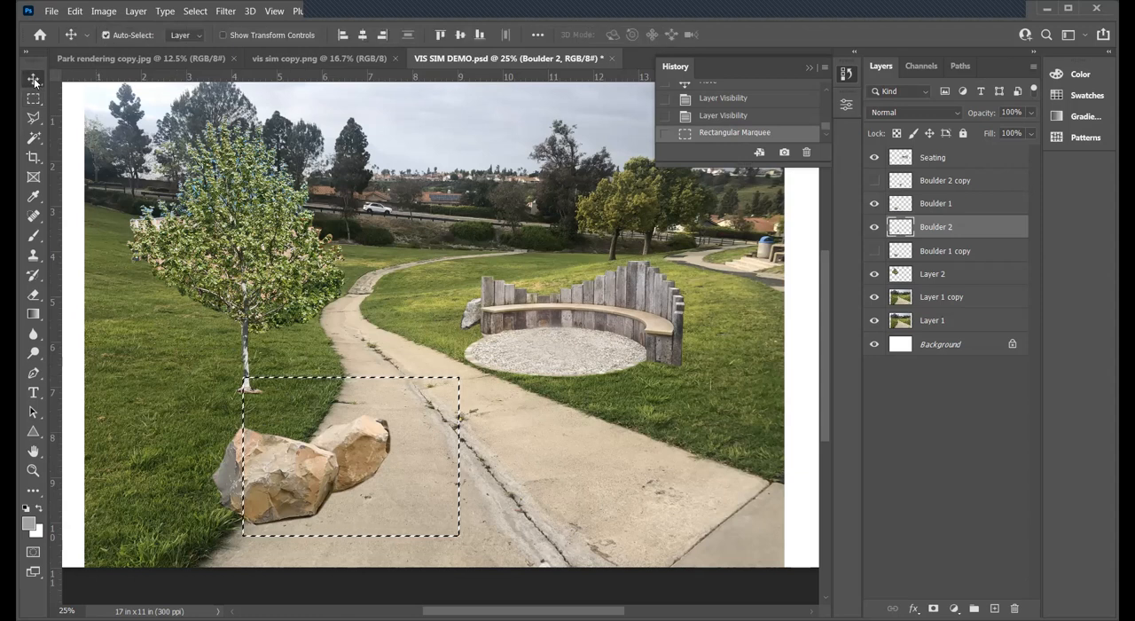
pyautogui.press('Right')
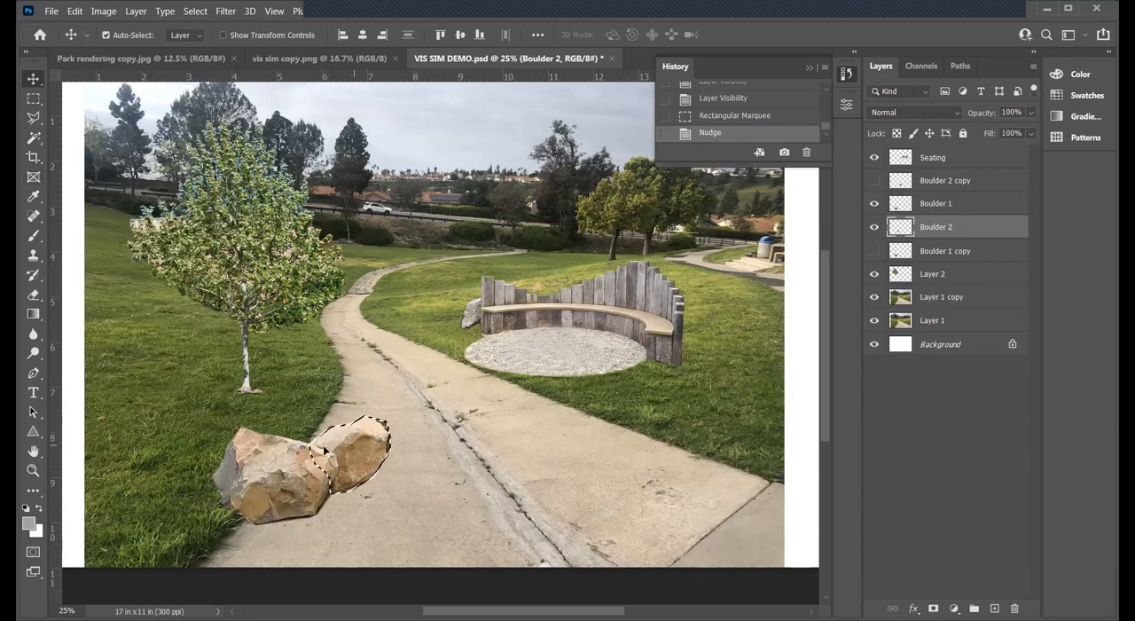
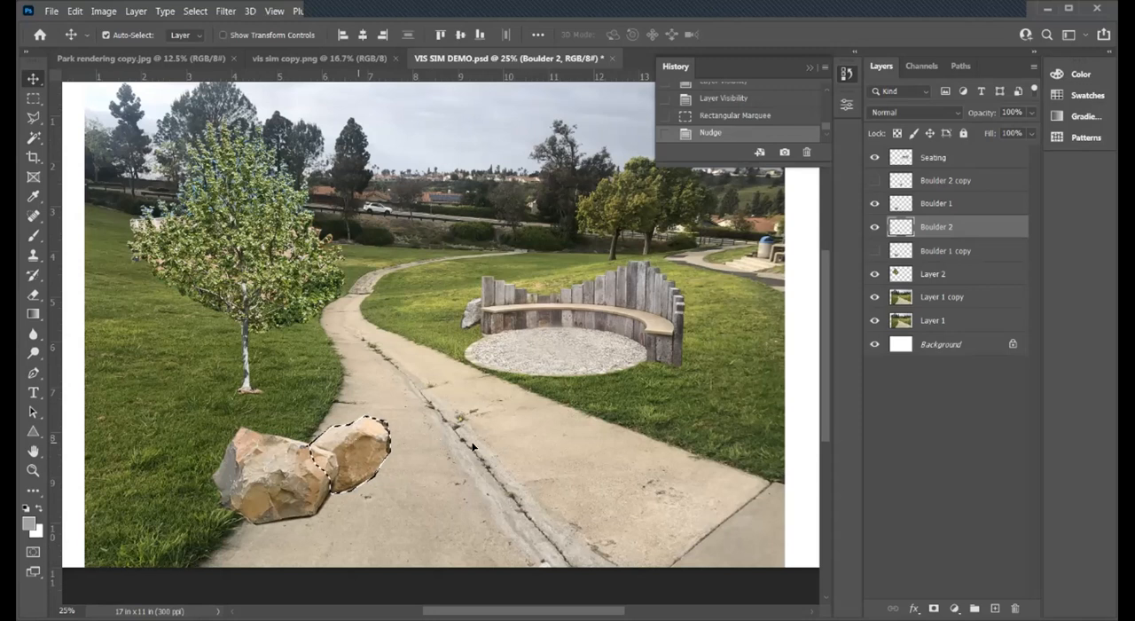
# - Place three copies of Boulder 2 across the path in a row and flip the rightmost copy horizontally
pyautogui.moveTo(464, 435); pyautogui.dragTo(460, 432)
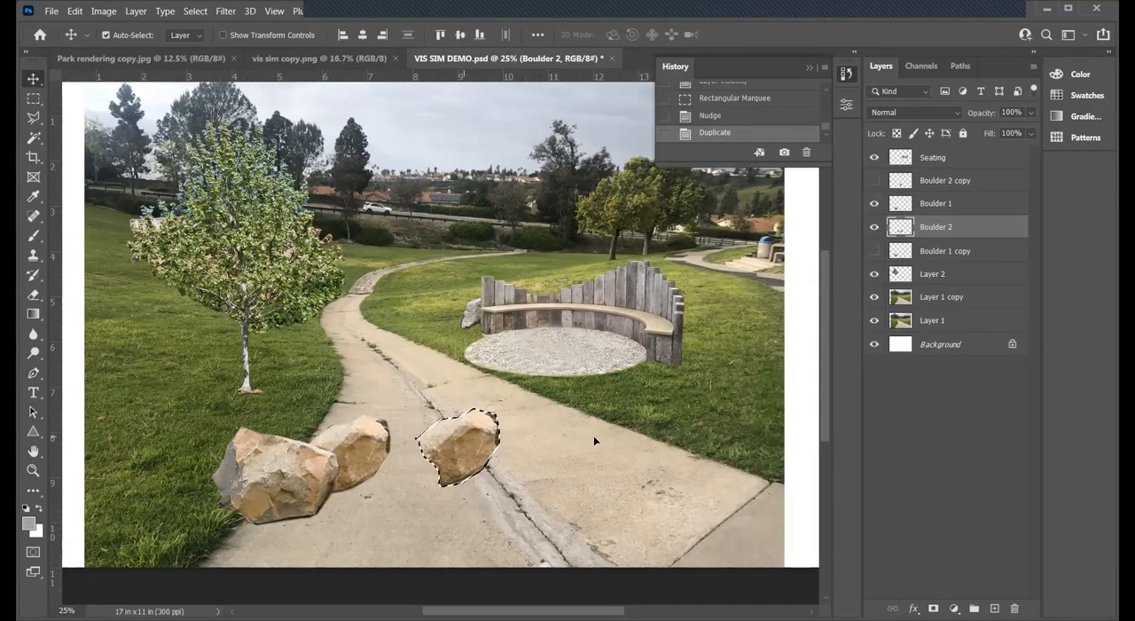
pyautogui.moveTo(458, 443); pyautogui.dragTo(586, 439)
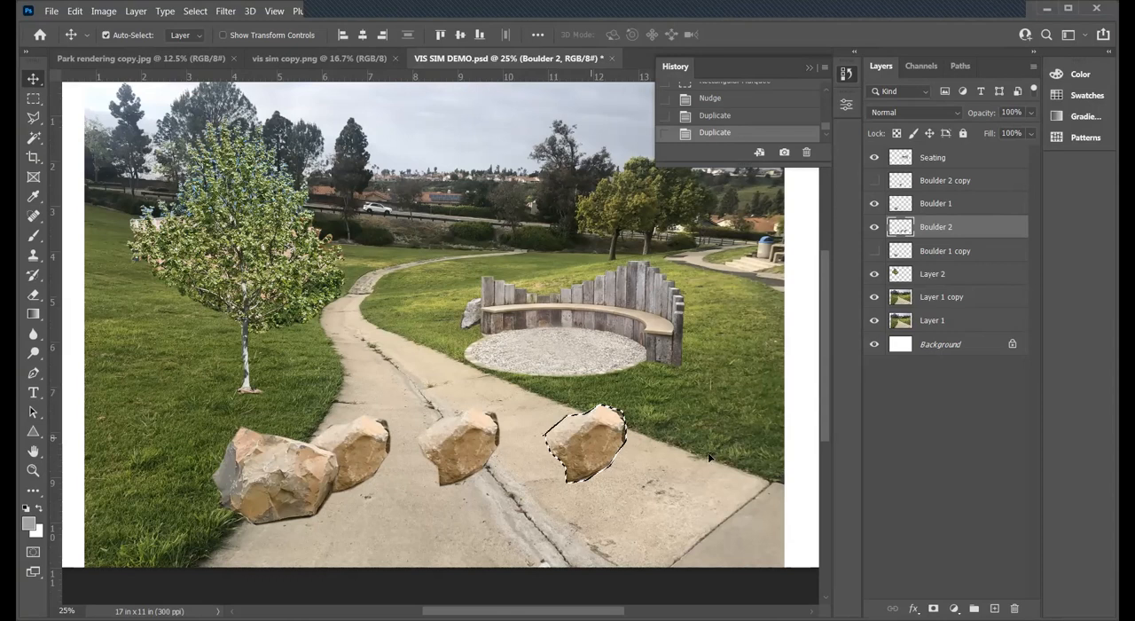
pyautogui.moveTo(587, 448); pyautogui.dragTo(715, 470)
pyautogui.hotkey('ctrl', 't')
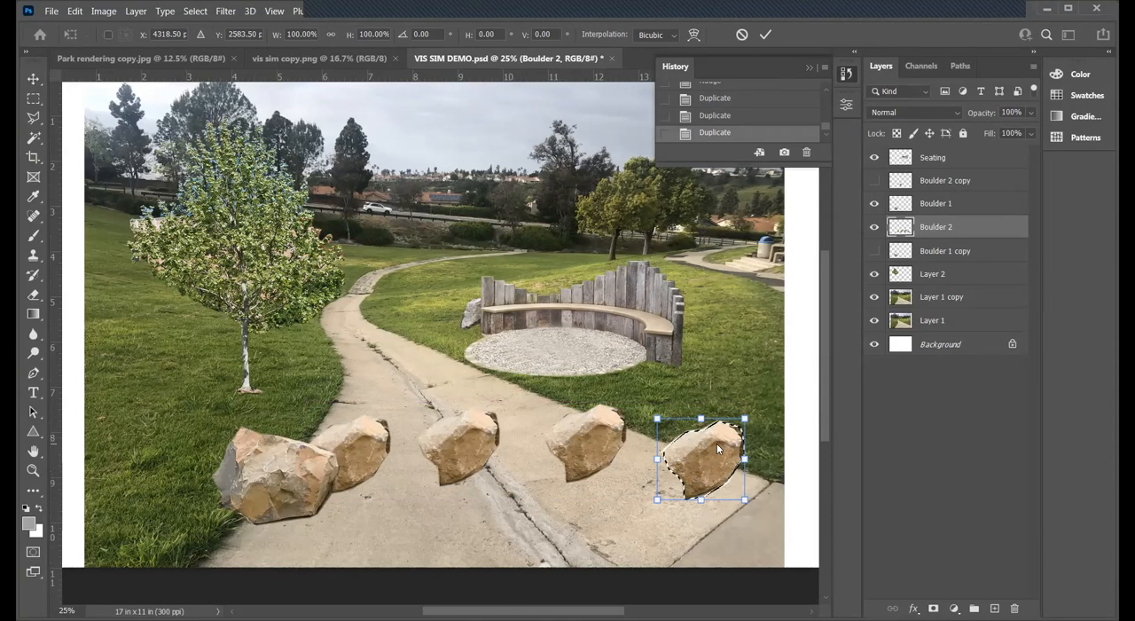
pyautogui.rightClick(716, 443)
pyautogui.click(750, 423)
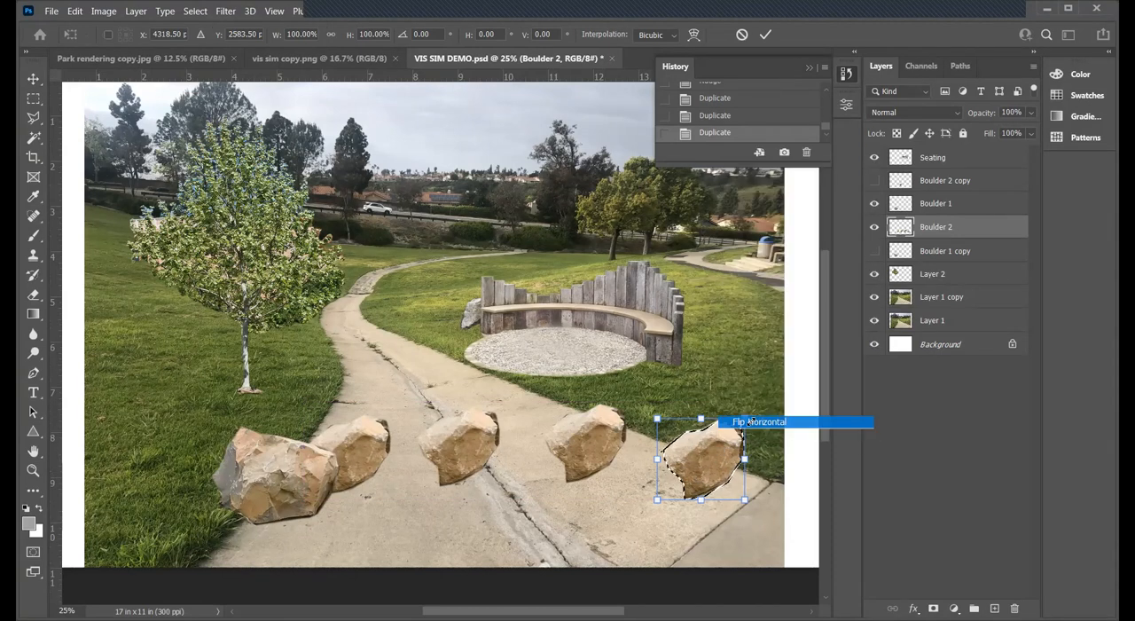
# - Try flipping the rightmost Boulder 2 copy vertically, and flip it back upright
pyautogui.rightClick(719, 448)
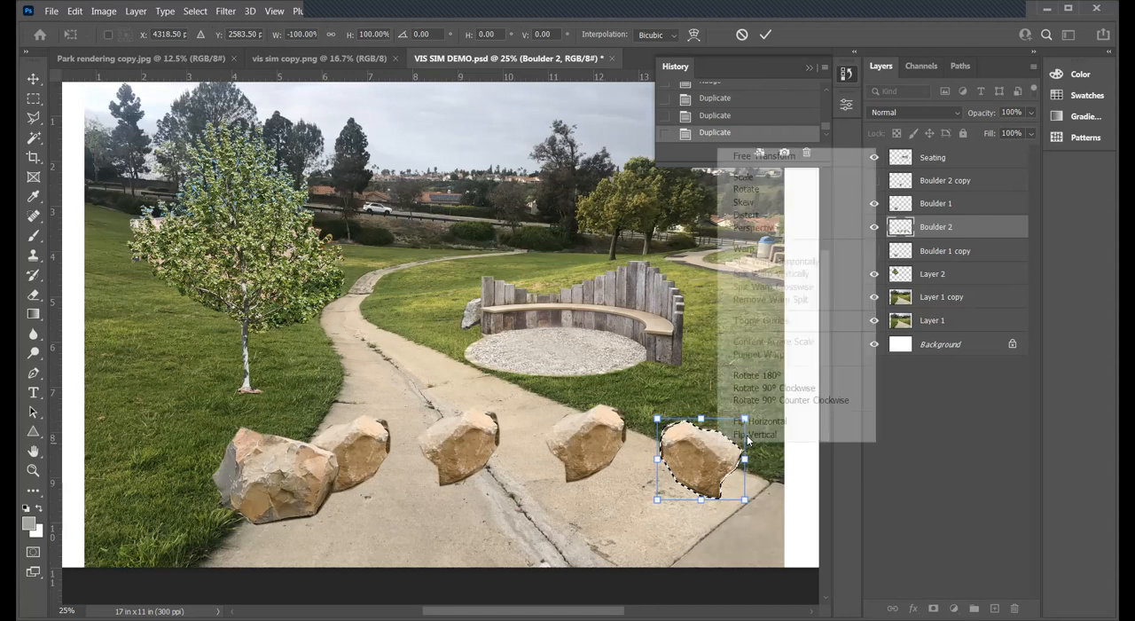
pyautogui.click(749, 435)
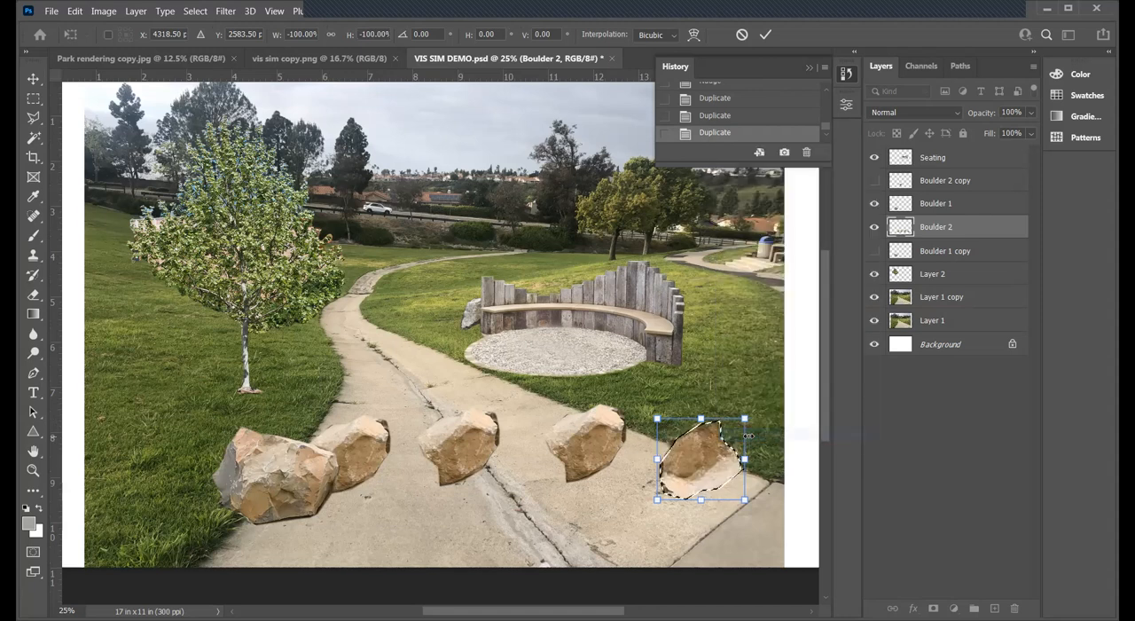
pyautogui.rightClick(686, 459)
pyautogui.click(726, 454)
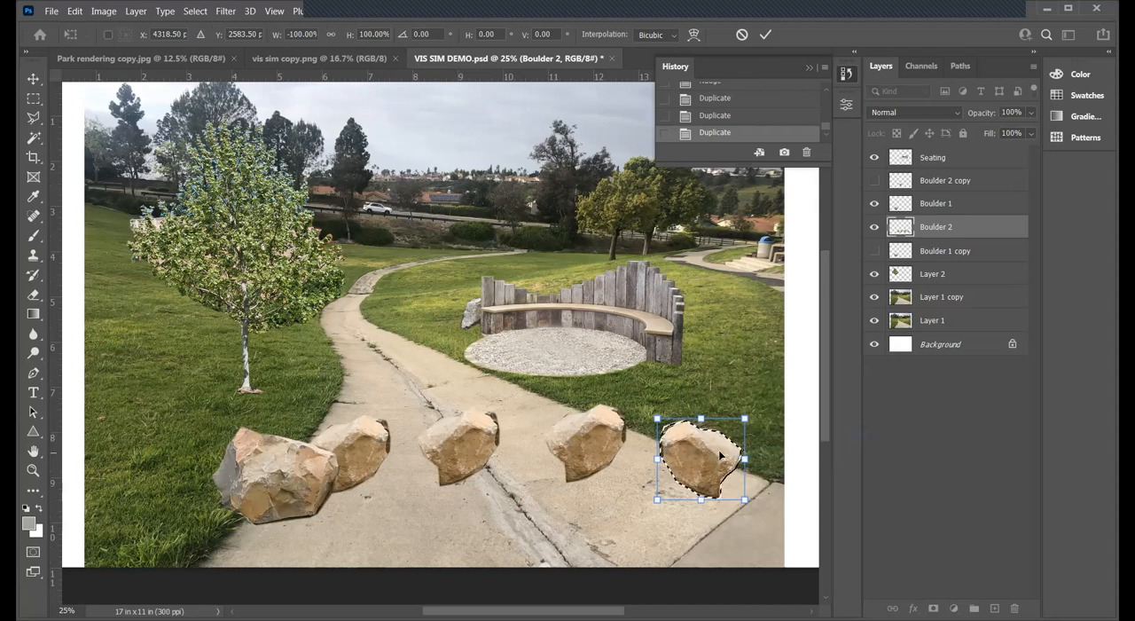
# - Shift the flipped boulder copy slightly up and right, apply the transform, and clear the selection
pyautogui.moveTo(711, 451); pyautogui.dragTo(713, 447)
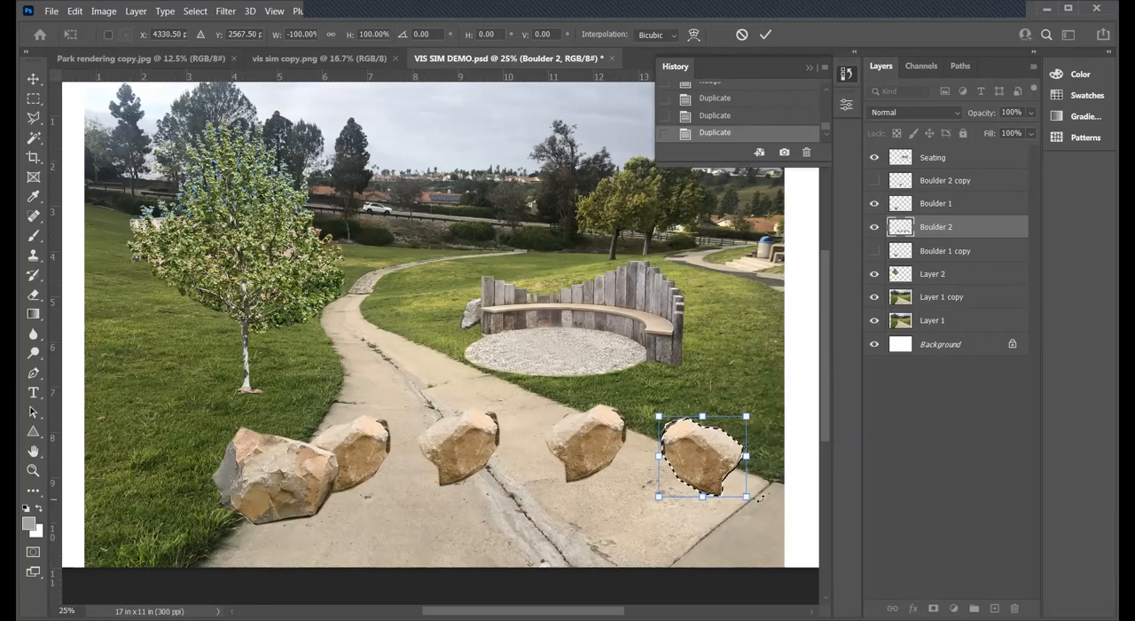
pyautogui.press('Return')
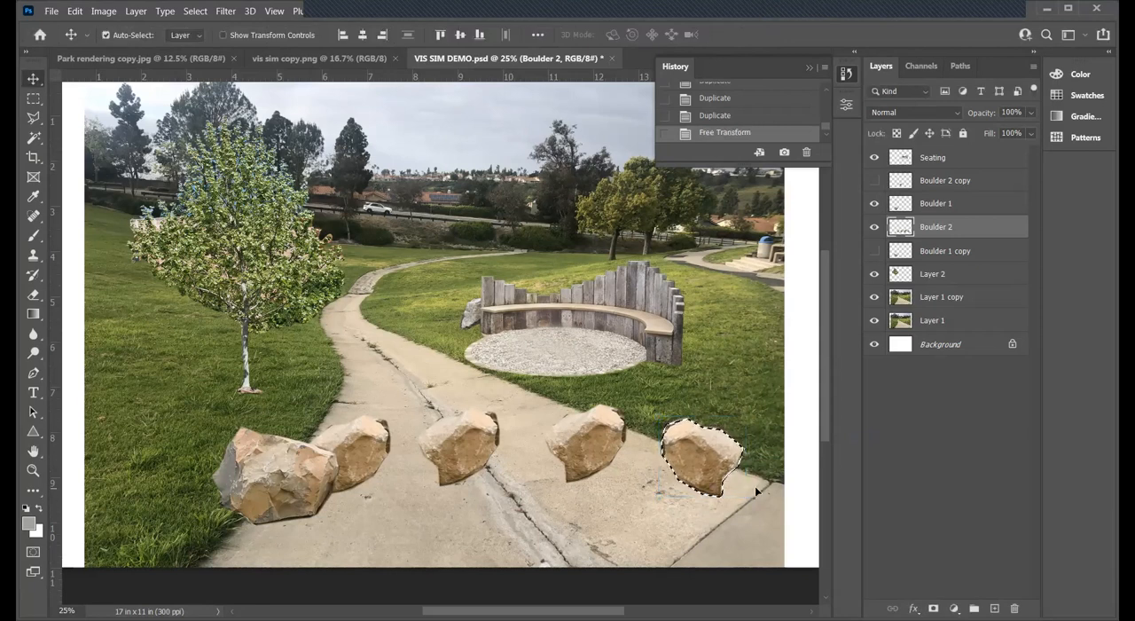
pyautogui.hotkey('ctrl', 'd')
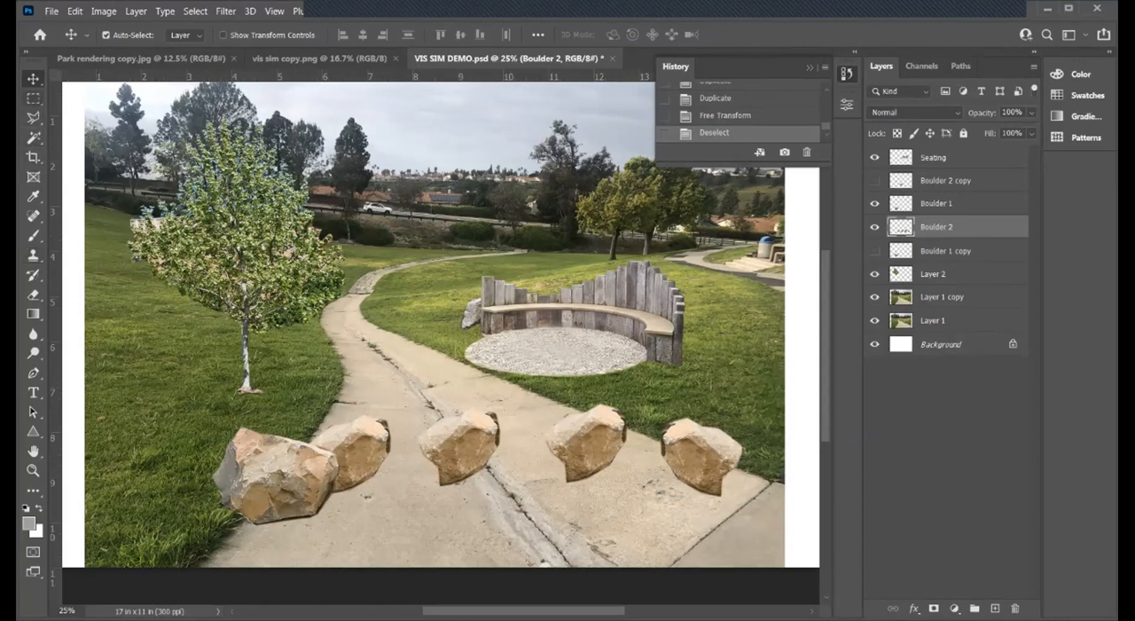
# - On the Boulder 1 layer, draw a rectangular marquee around the large boulder and nudge it up to snap the selection to its outline
pyautogui.click(33, 98)
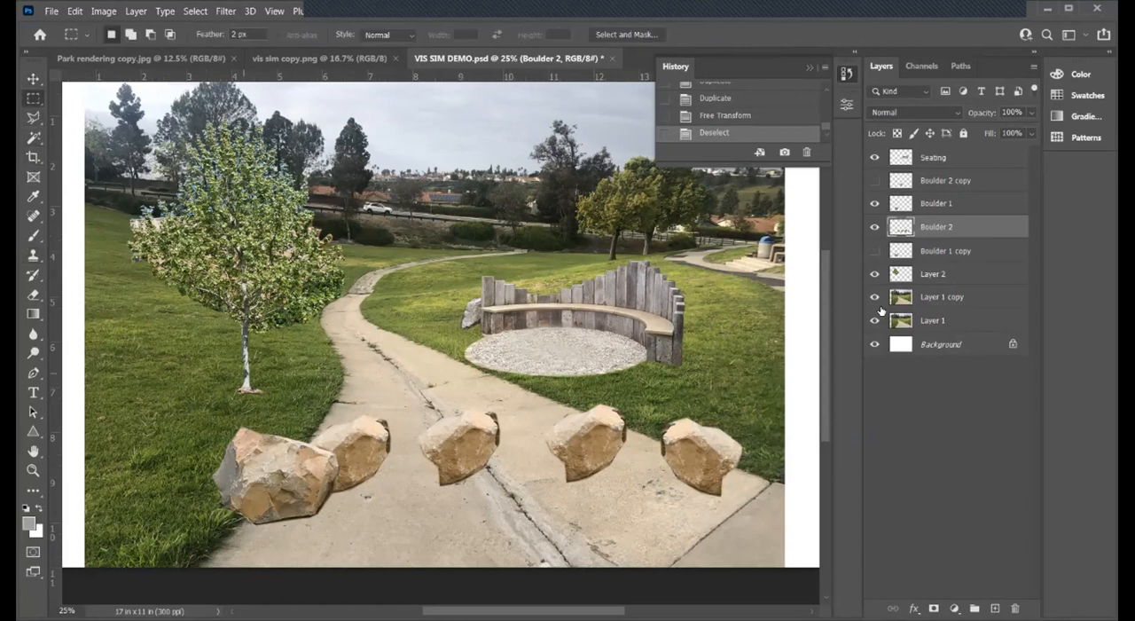
pyautogui.click(936, 202)
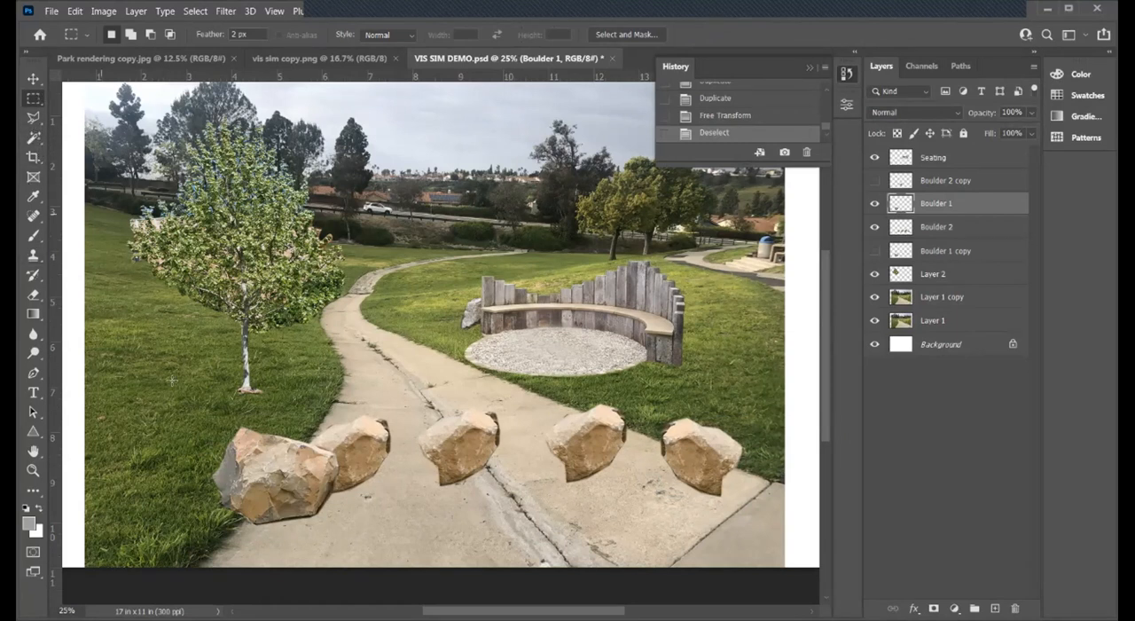
pyautogui.moveTo(389, 543); pyautogui.dragTo(151, 395)
pyautogui.press('v')
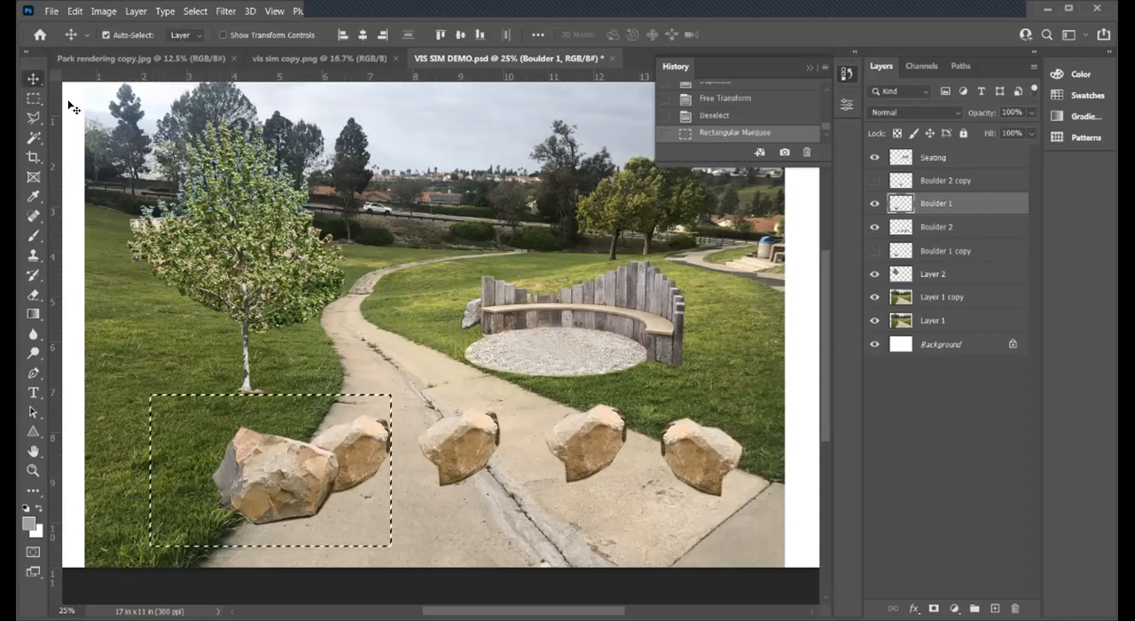
pyautogui.press('Up')
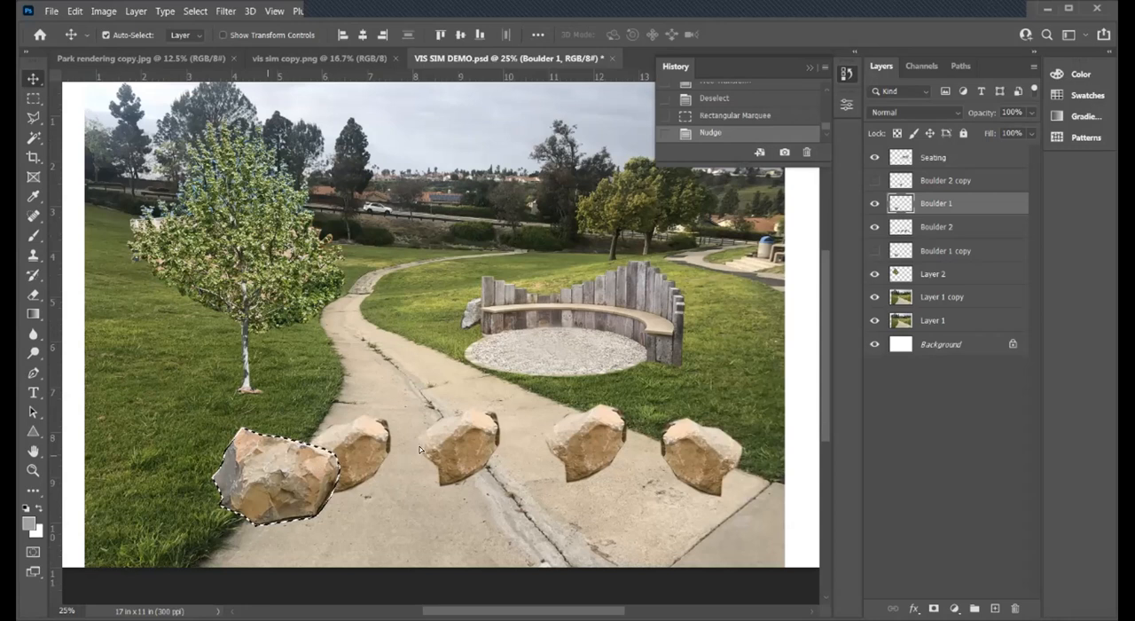
# - Duplicate the large boulder onto the path in front of the second small one, flip the copy horizontally, and shift it slightly left
pyautogui.moveTo(268, 455); pyautogui.dragTo(416, 443)
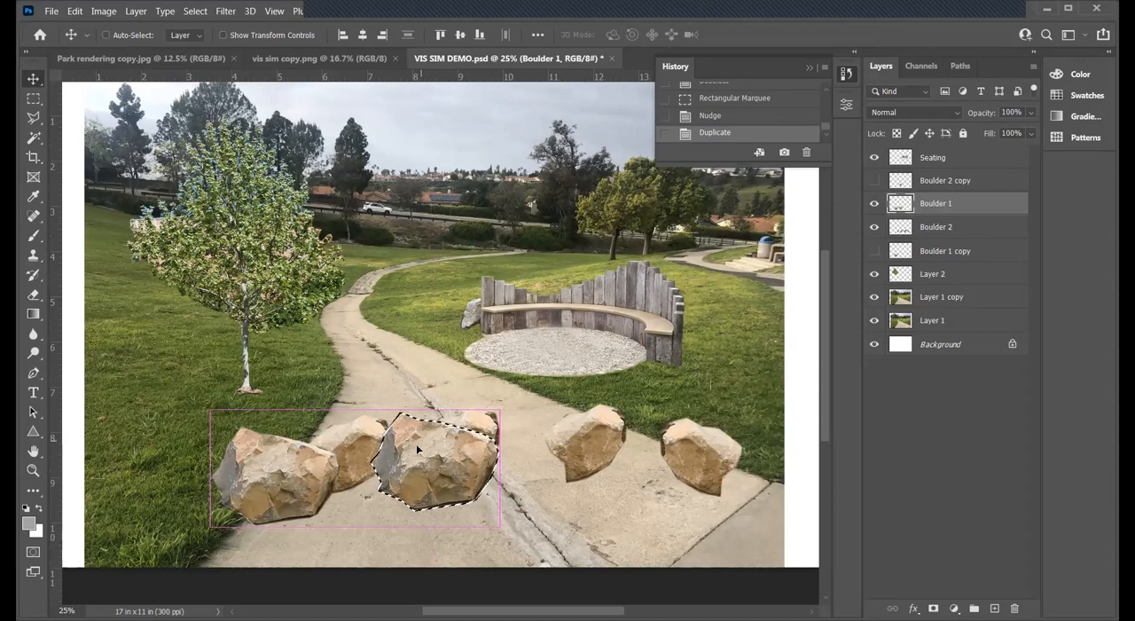
pyautogui.hotkey('ctrl', 't')
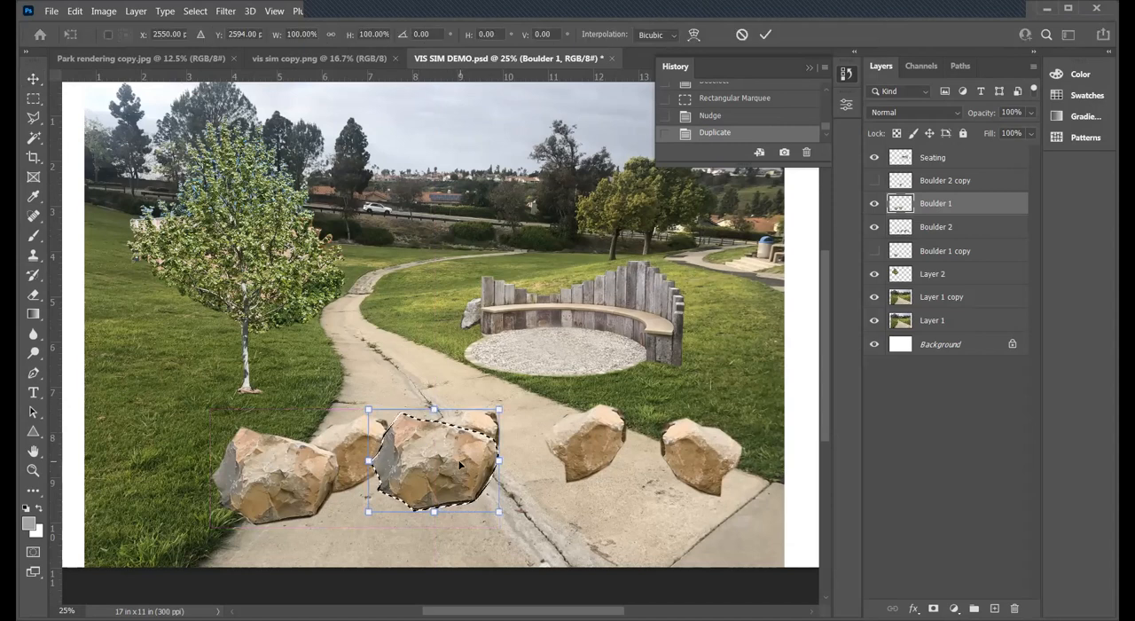
pyautogui.rightClick(461, 461)
pyautogui.click(500, 439)
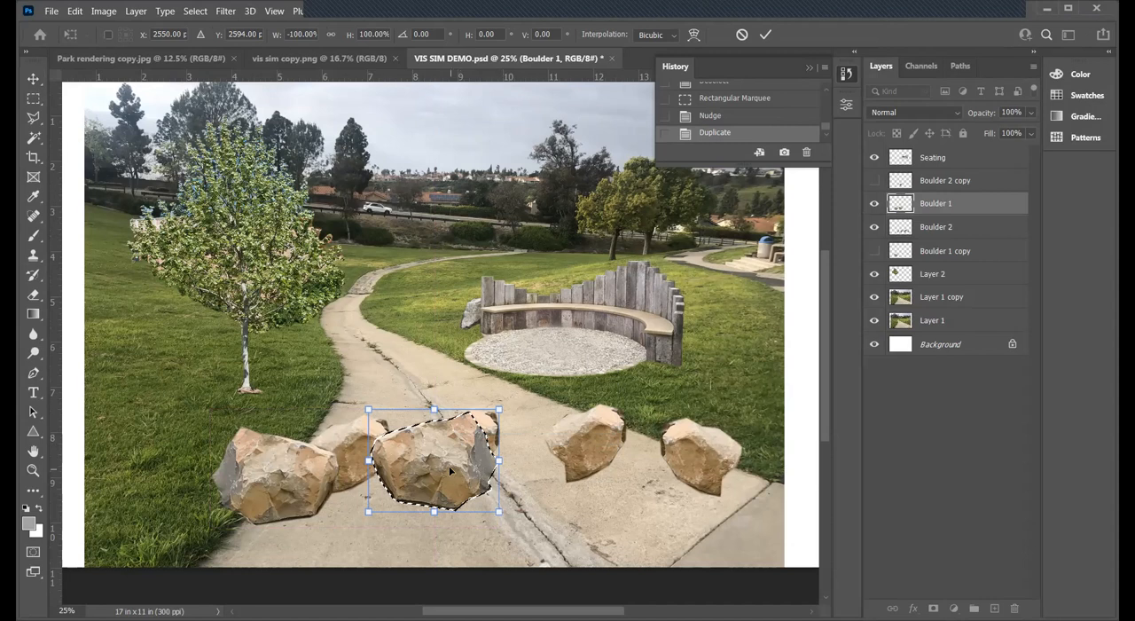
pyautogui.press('Return')
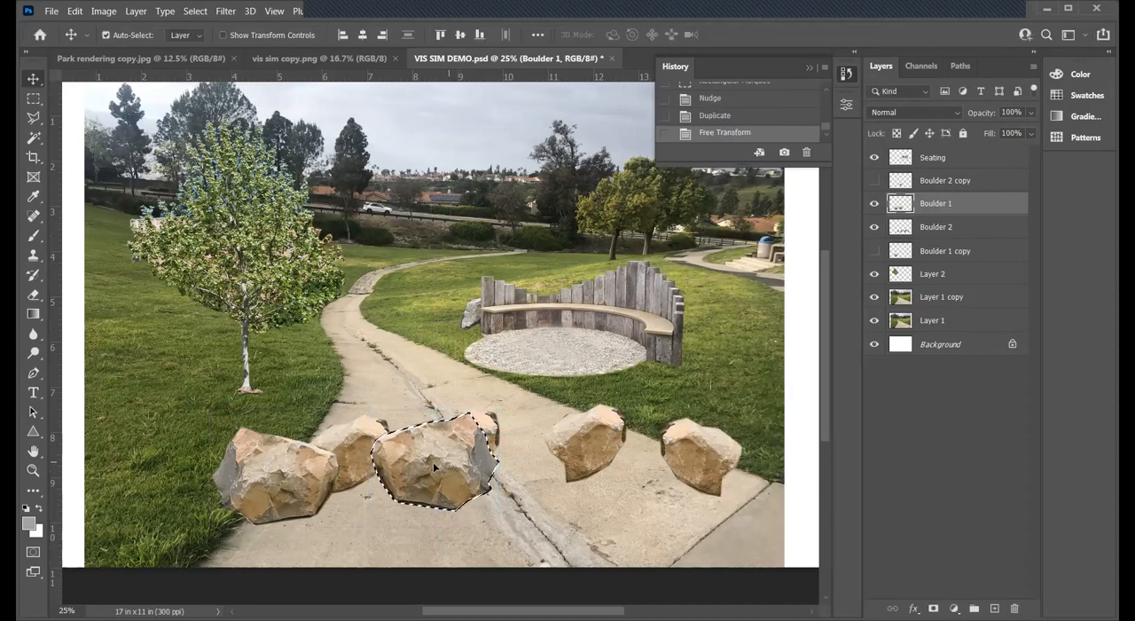
pyautogui.moveTo(434, 459); pyautogui.dragTo(418, 460)
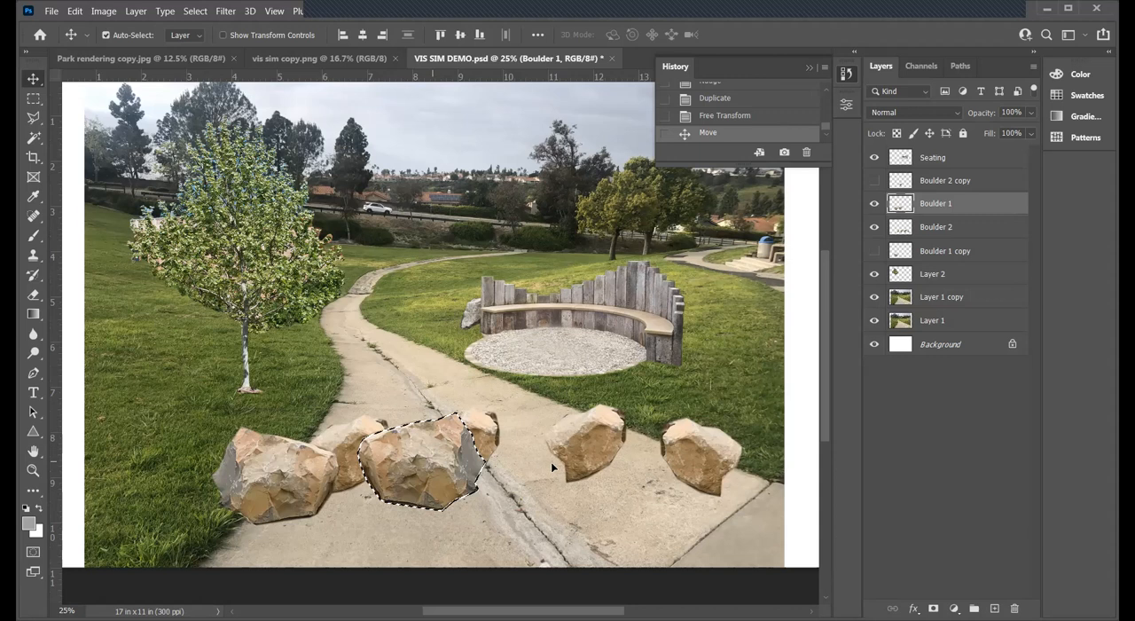
# - Add two more large boulder copies along the row, with the rightmost flipped horizontally, and make the Boulder 2 layer active
pyautogui.moveTo(547, 459); pyautogui.dragTo(548, 463)
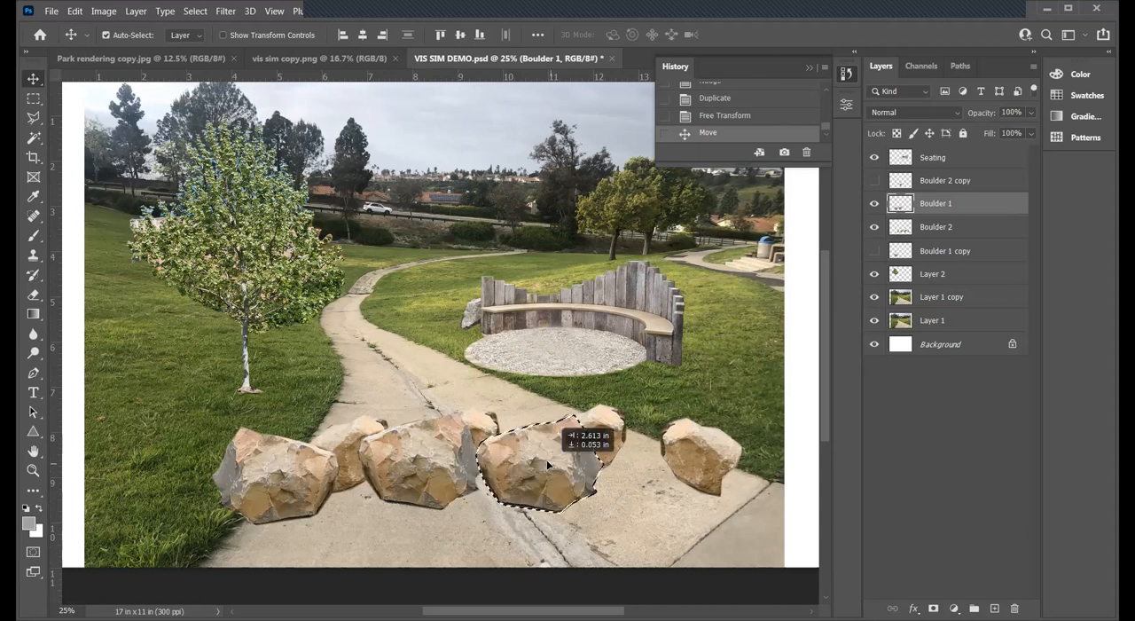
pyautogui.moveTo(660, 471); pyautogui.dragTo(663, 470)
pyautogui.hotkey('ctrl', 't')
pyautogui.rightClick(663, 472)
pyautogui.click(705, 448)
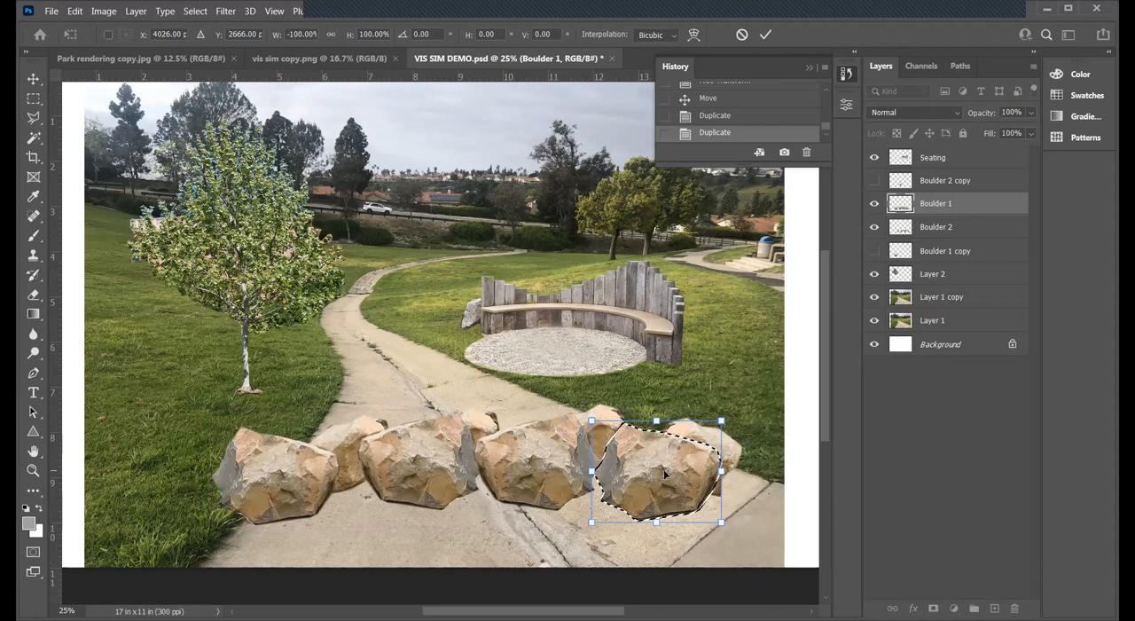
pyautogui.moveTo(682, 469); pyautogui.dragTo(686, 470)
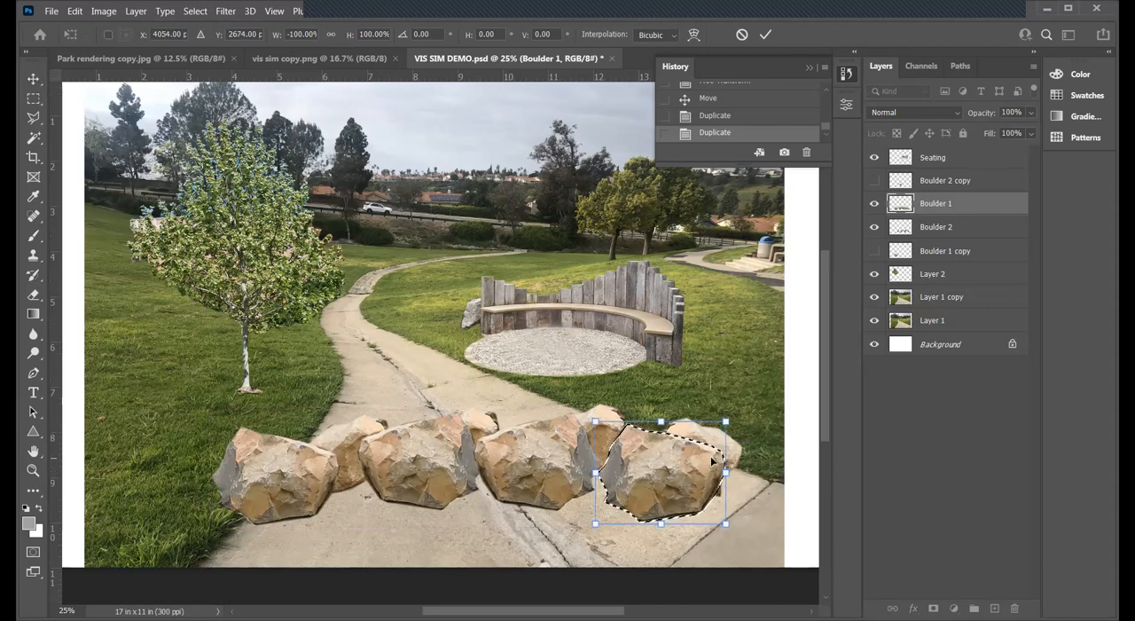
pyautogui.press('Return')
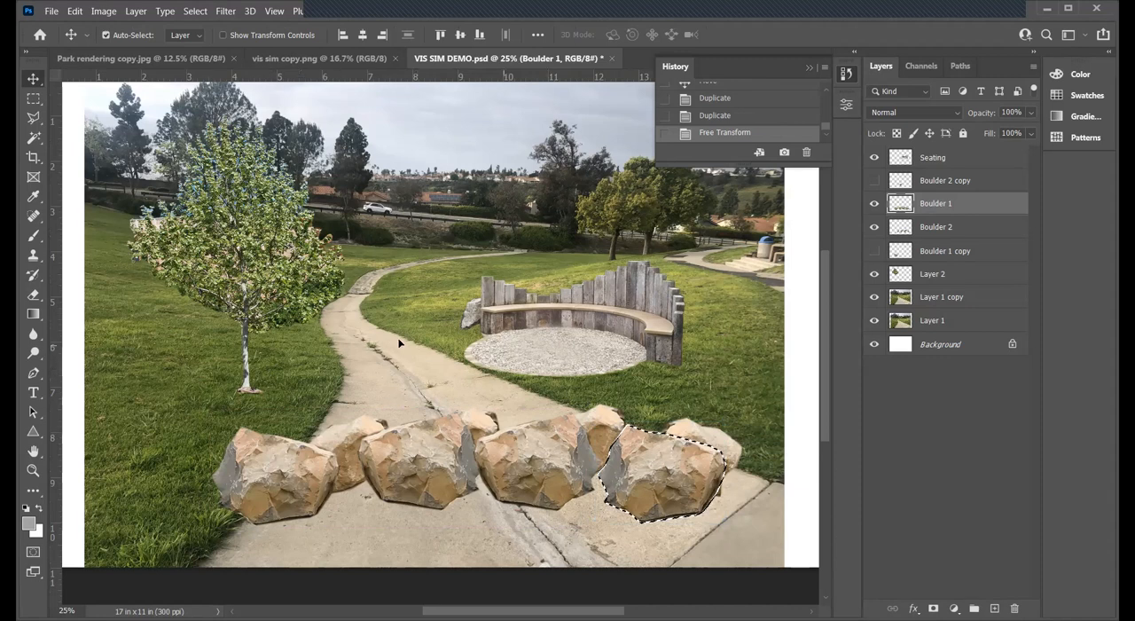
pyautogui.click(930, 227)
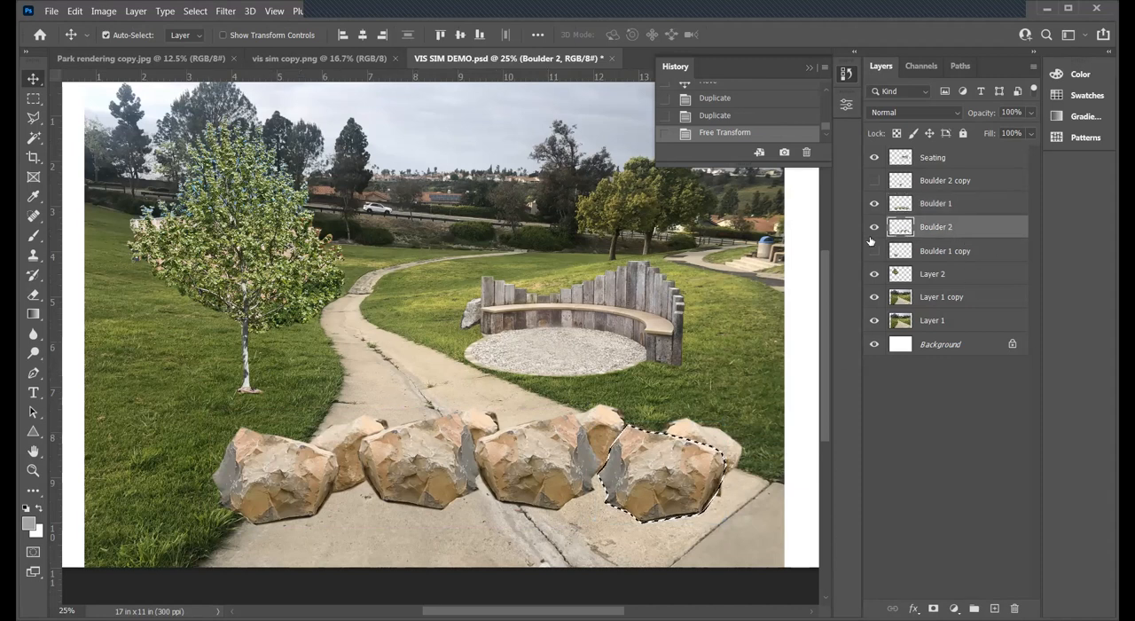
pyautogui.press('m')
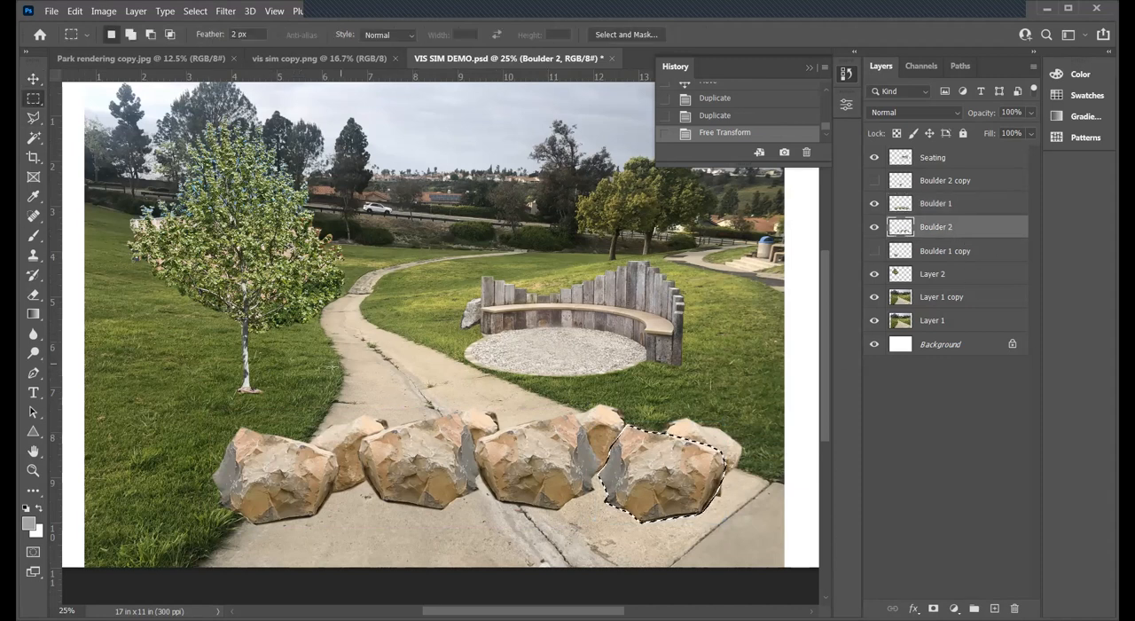
pyautogui.click(284, 390)
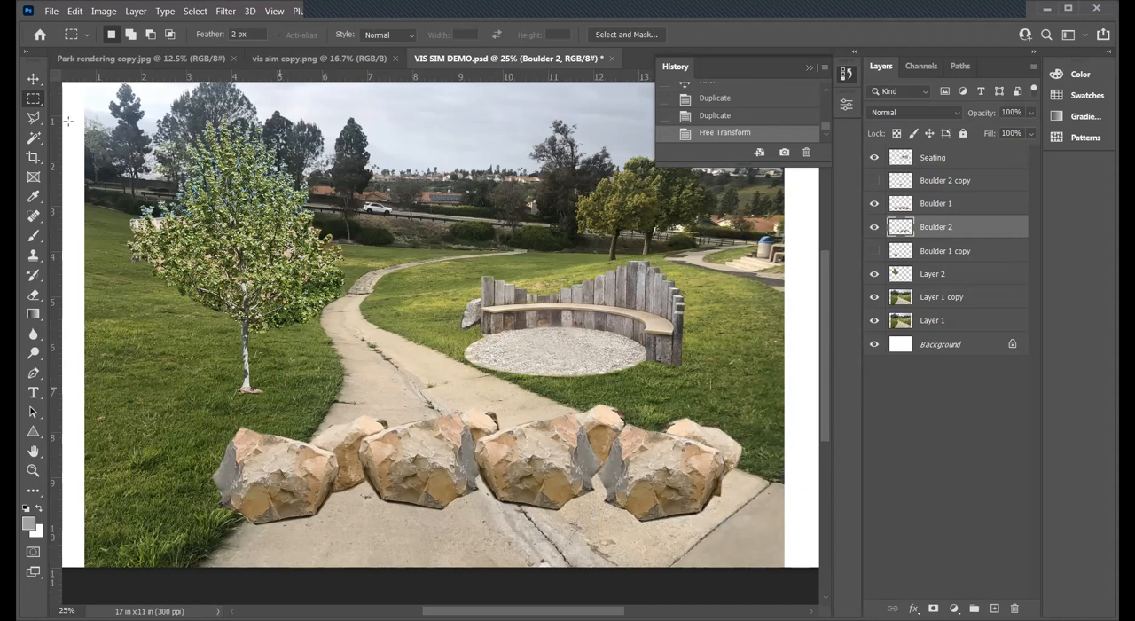
pyautogui.click(33, 78)
pyautogui.press('Up')
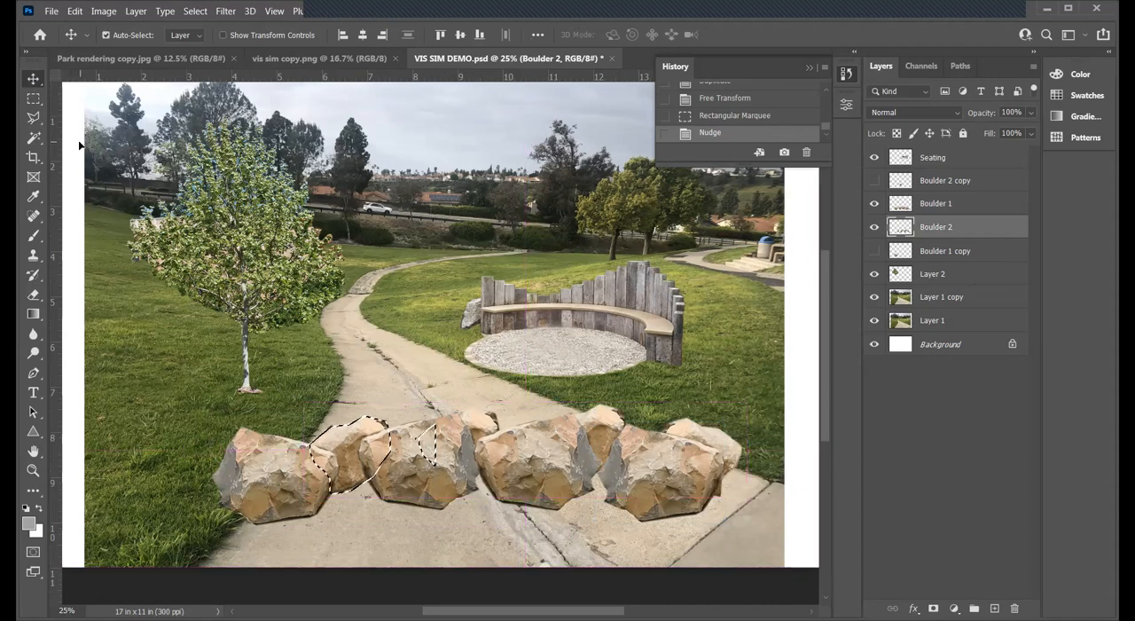
pyautogui.hotkey('ctrl', 'd')
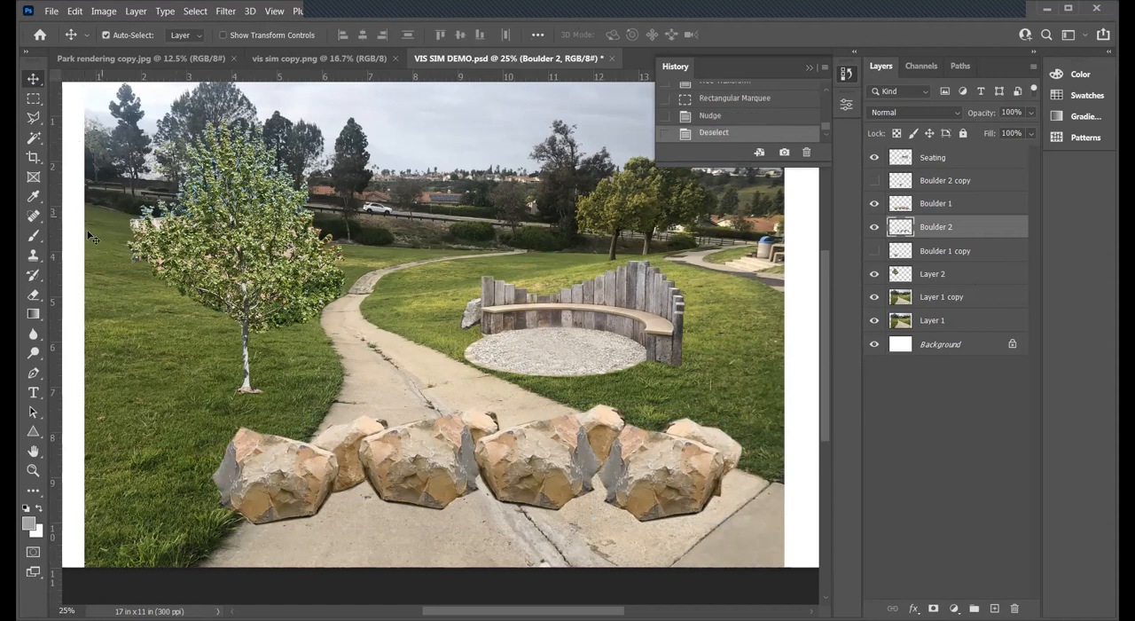
# - Outline the leftmost small boulder with the Polygonal Lasso and nudge it up and back down to snap the selection to its edges
pyautogui.click(33, 117)
pyautogui.moveTo(295, 419)
pyautogui.mouseDown()
pyautogui.moveTo(335, 403)
pyautogui.moveTo(376, 408)
pyautogui.moveTo(400, 430)
pyautogui.moveTo(395, 454)
pyautogui.moveTo(379, 488)
pyautogui.moveTo(341, 514)
pyautogui.moveTo(283, 476)
pyautogui.mouseUp()
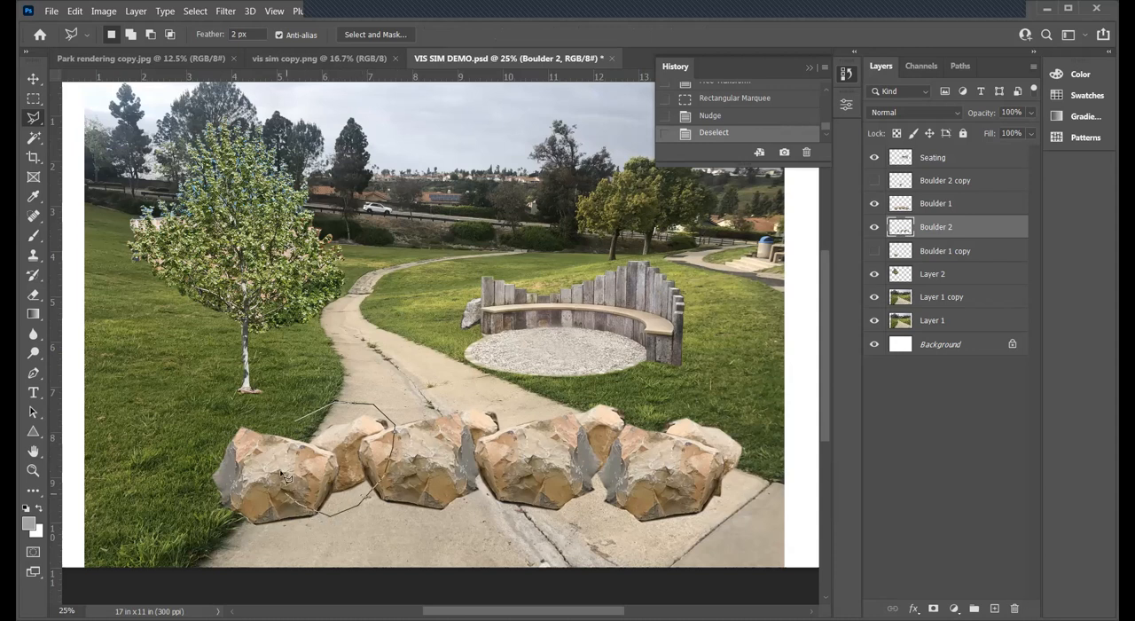
pyautogui.click(296, 417)
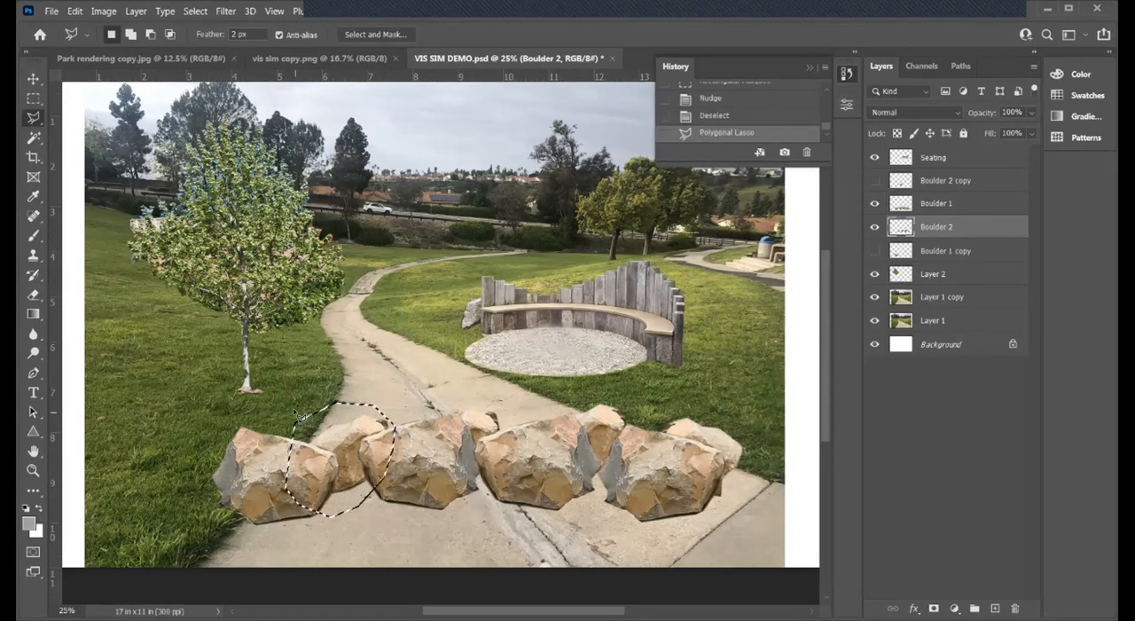
pyautogui.click(33, 78)
pyautogui.press('Up')
pyautogui.press('Down')
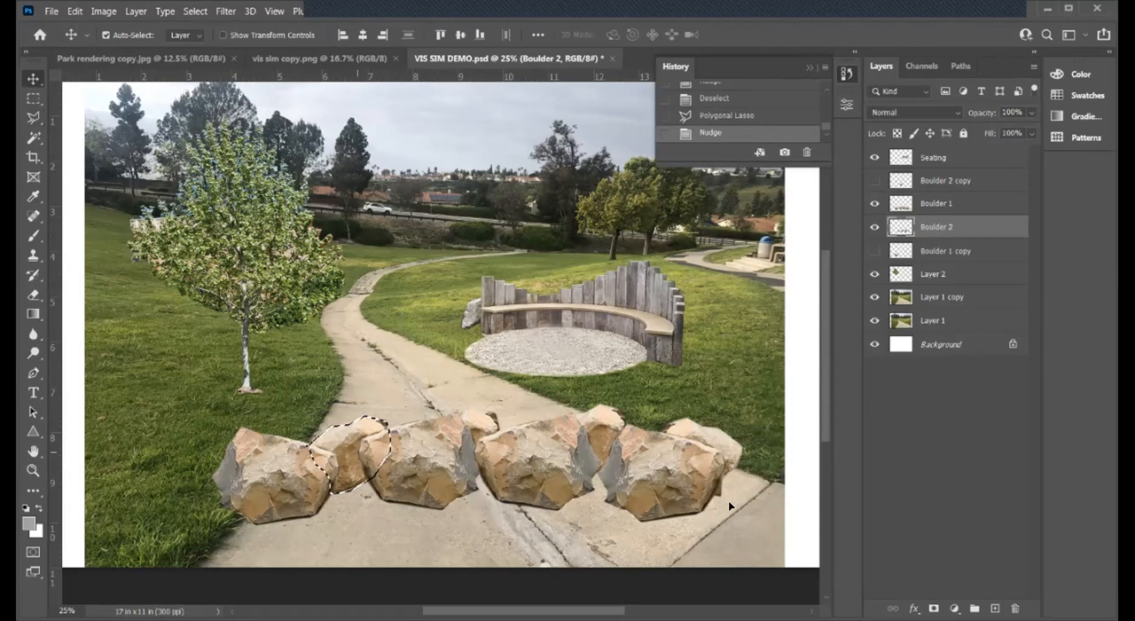
# - Duplicate the selected small boulder to the right end of the row and scale the copy to about 77%, tucked beside the last large boulder
pyautogui.moveTo(350, 451); pyautogui.dragTo(732, 504)
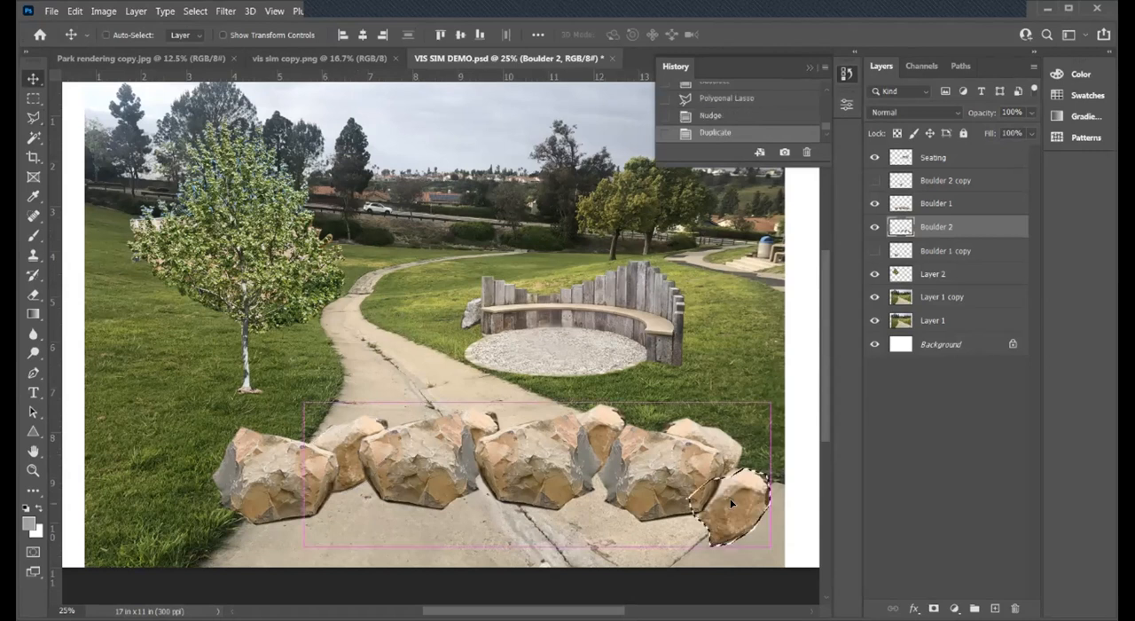
pyautogui.hotkey('ctrl', 't')
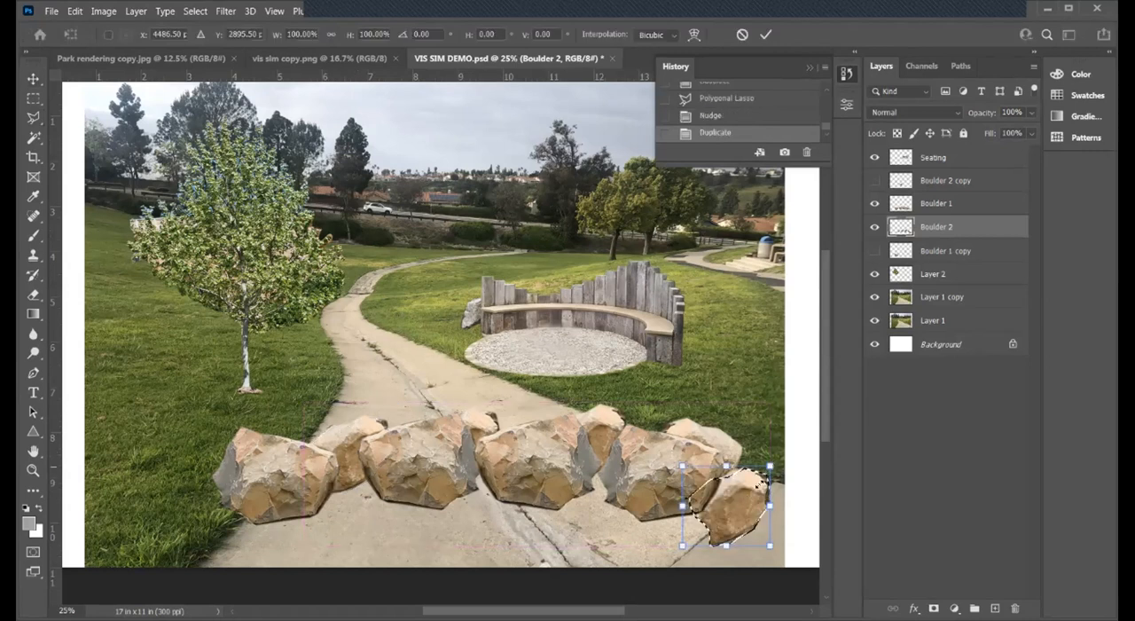
pyautogui.moveTo(770, 506); pyautogui.dragTo(735, 503)
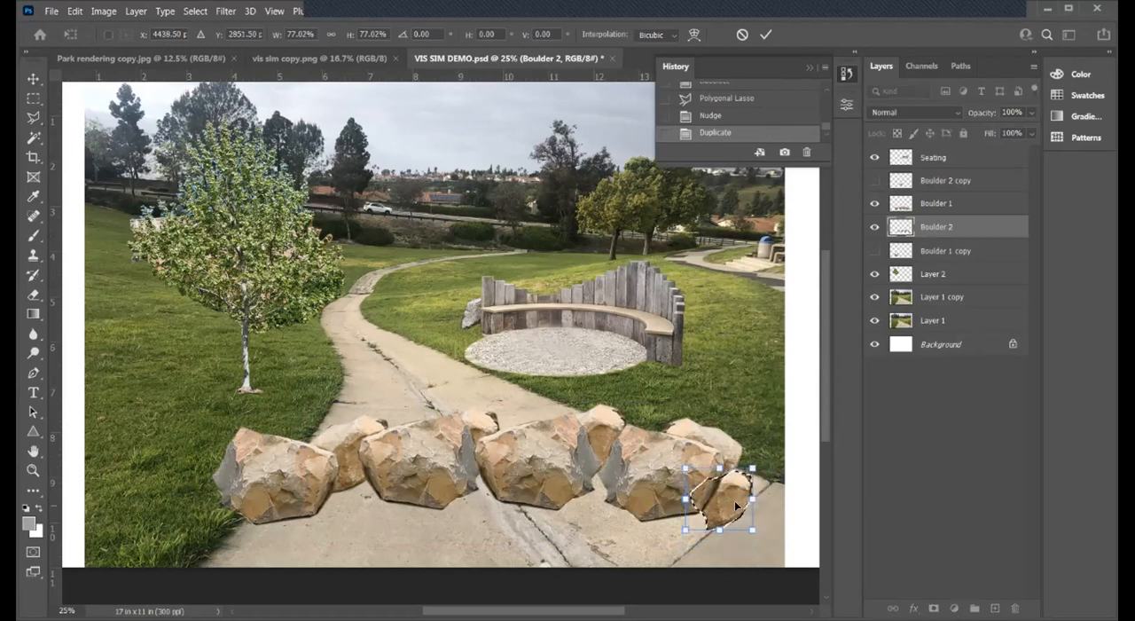
pyautogui.press('Return')
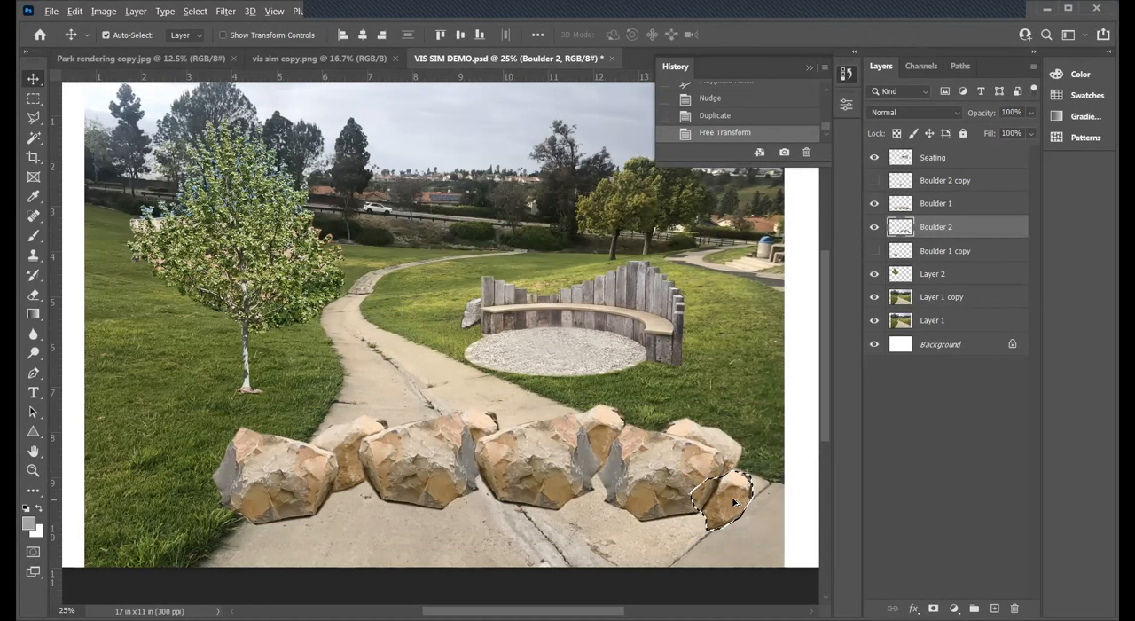
# - Duplicate the selected small boulder between the first two large boulders, at the row's left end, and between the last two large boulders
pyautogui.moveTo(729, 502); pyautogui.dragTo(603, 493)
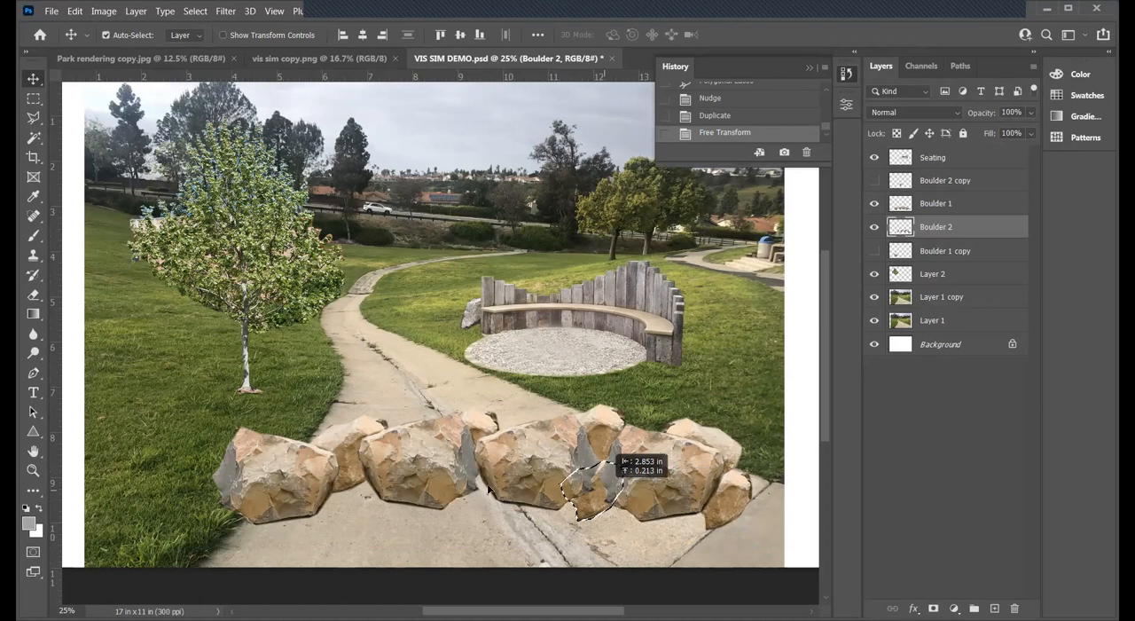
pyautogui.moveTo(605, 487); pyautogui.dragTo(356, 494)
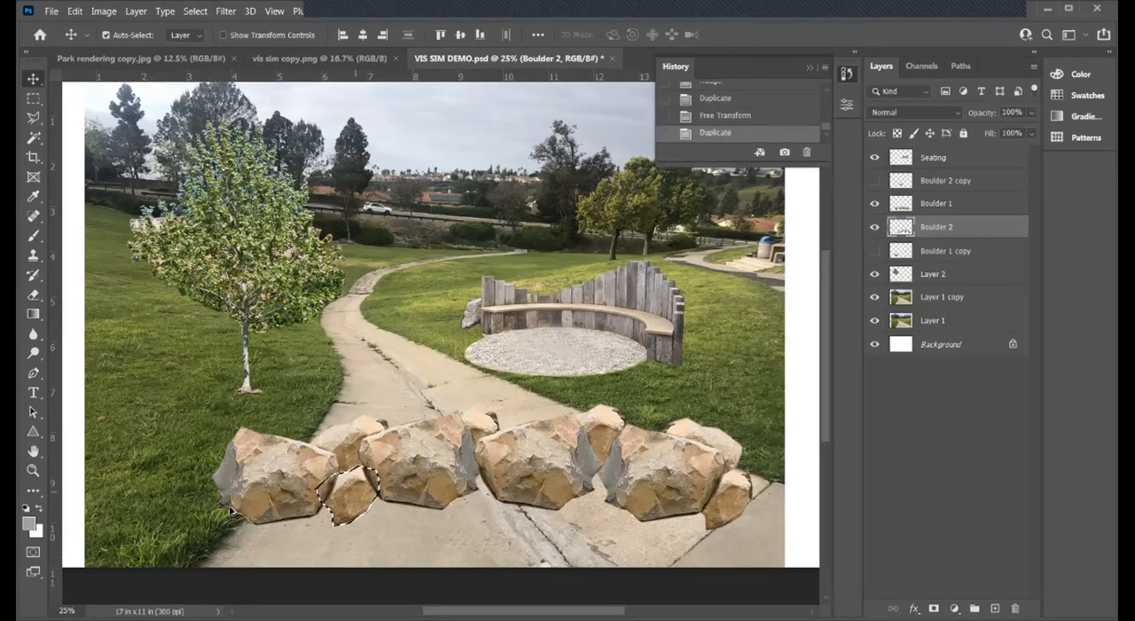
pyautogui.moveTo(229, 507); pyautogui.dragTo(228, 507)
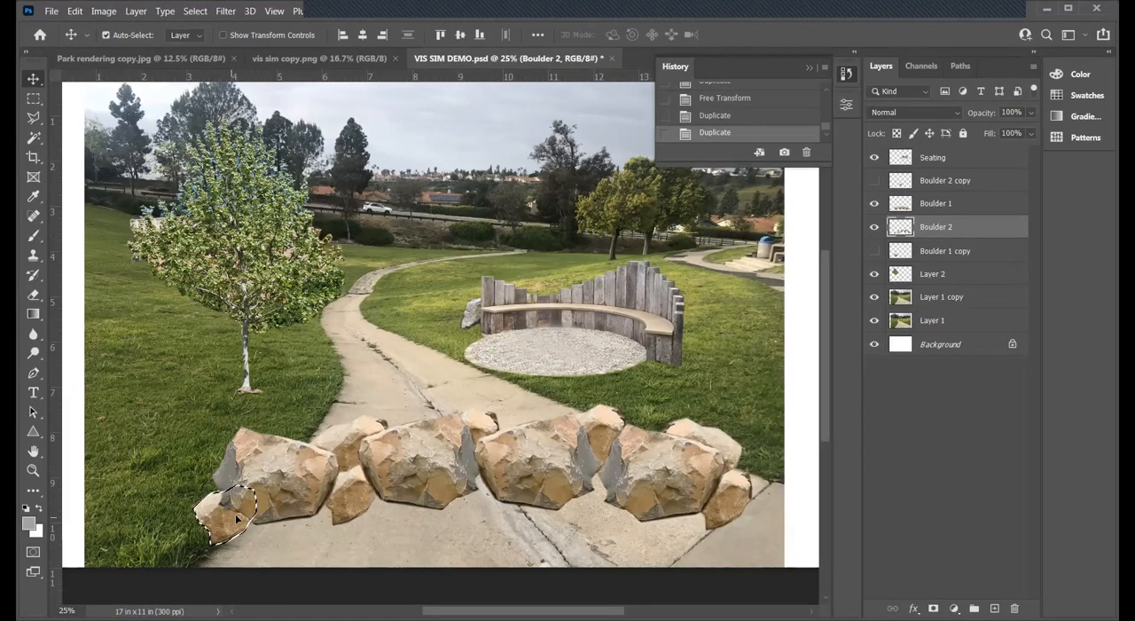
pyautogui.moveTo(596, 501); pyautogui.dragTo(596, 496)
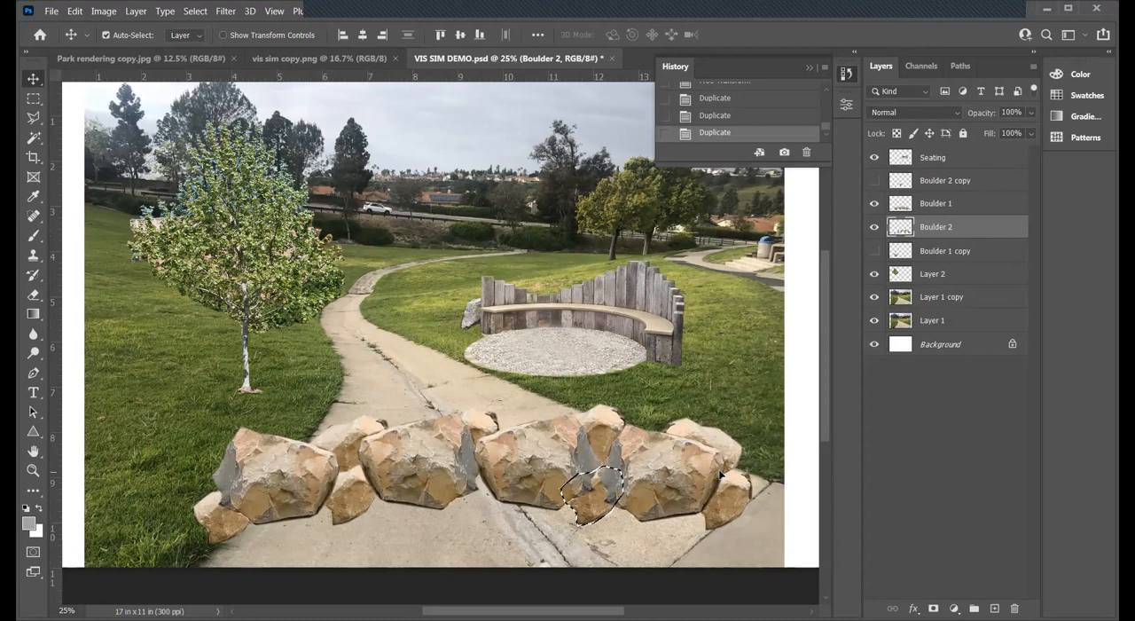
# - Clear the boulder selection and save the document
pyautogui.hotkey('ctrl', 'd')
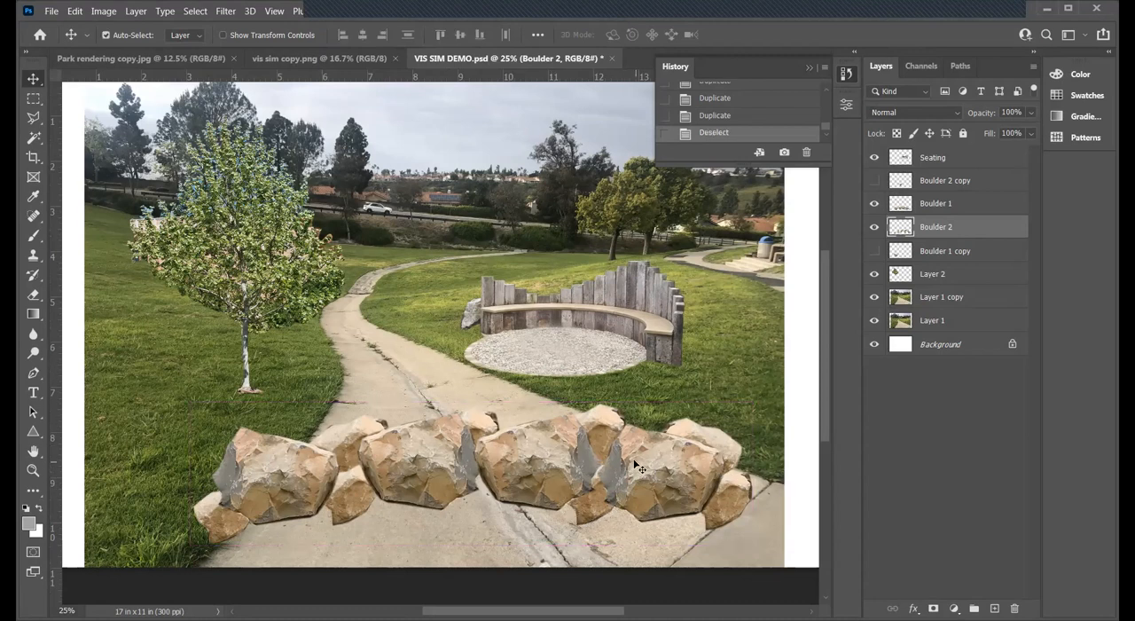
pyautogui.click(51, 11)
pyautogui.click(71, 171)
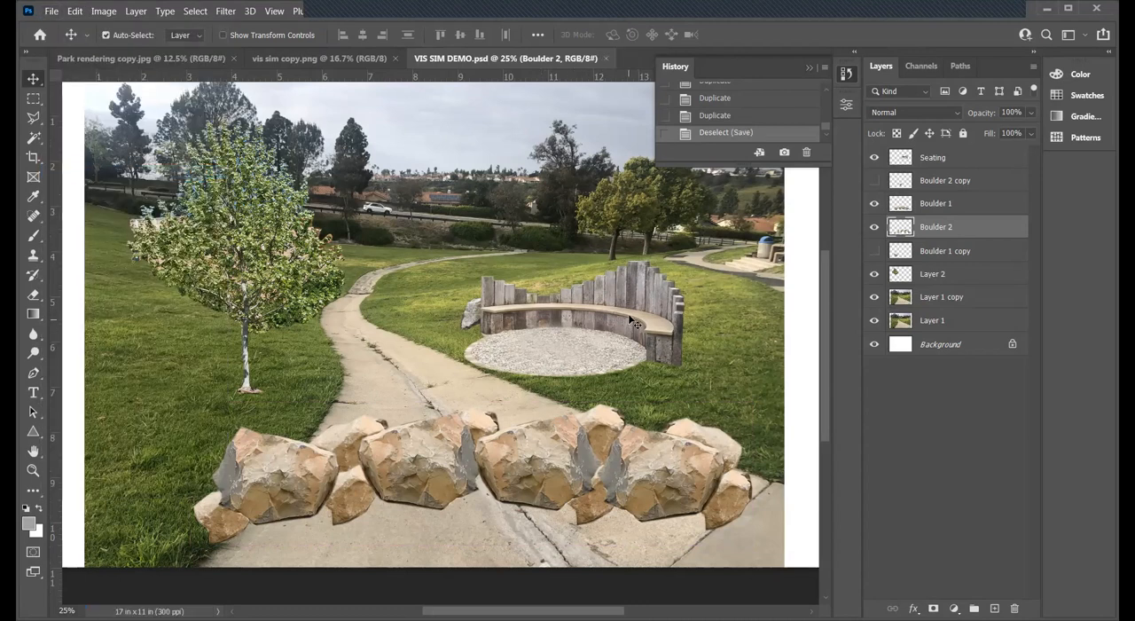
# - Show the Boulder 1 copy layer and nudge its boulder upward until it sits clear behind the leftmost large boulder
pyautogui.click(872, 252)
pyautogui.click(890, 252)
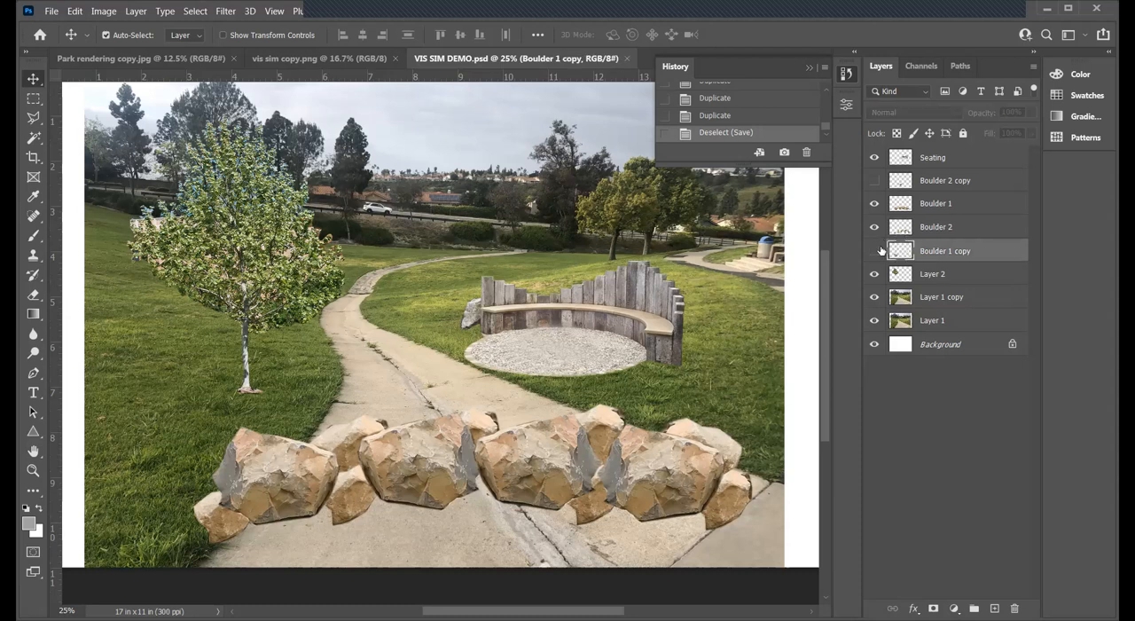
pyautogui.click(873, 251)
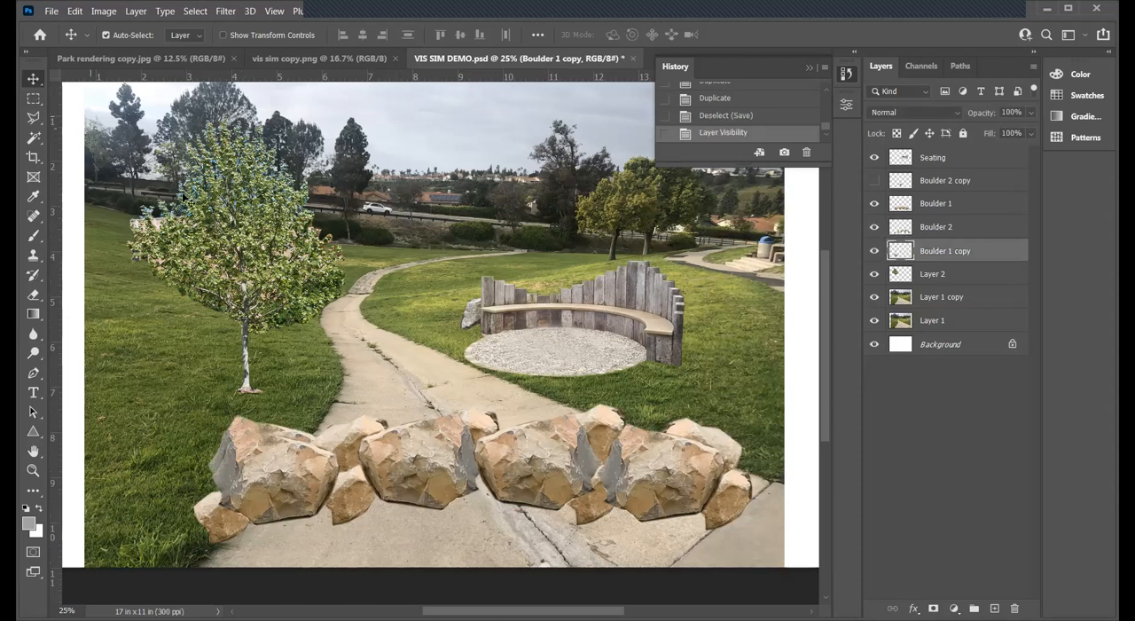
pyautogui.hotkey('shift', 'Up')
pyautogui.hotkey('shift', 'Up')
pyautogui.hotkey('shift', 'Up')
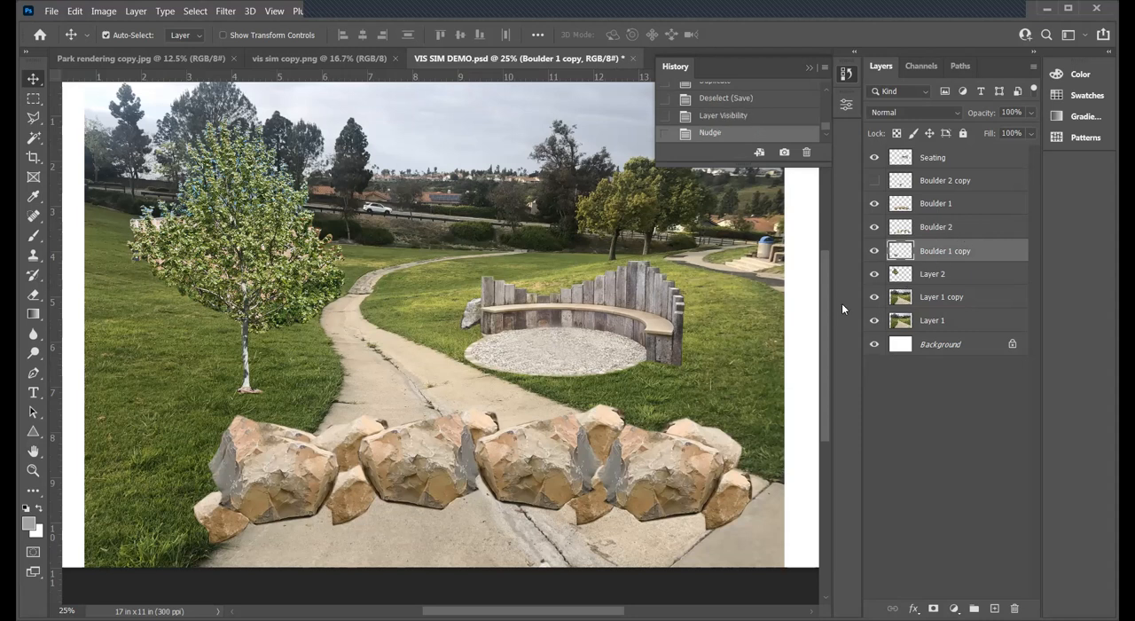
pyautogui.hotkey('shift', 'Up')
pyautogui.hotkey('shift', 'Up')
pyautogui.hotkey('shift', 'Up')
pyautogui.hotkey('shift', 'Up')
pyautogui.hotkey('shift', 'Up')
pyautogui.hotkey('shift', 'Up')
pyautogui.hotkey('shift', 'Up')
pyautogui.hotkey('shift', 'Up')
pyautogui.hotkey('shift', 'Up')
pyautogui.hotkey('shift', 'Up')
pyautogui.hotkey('shift', 'Up')
pyautogui.hotkey('shift', 'Up')
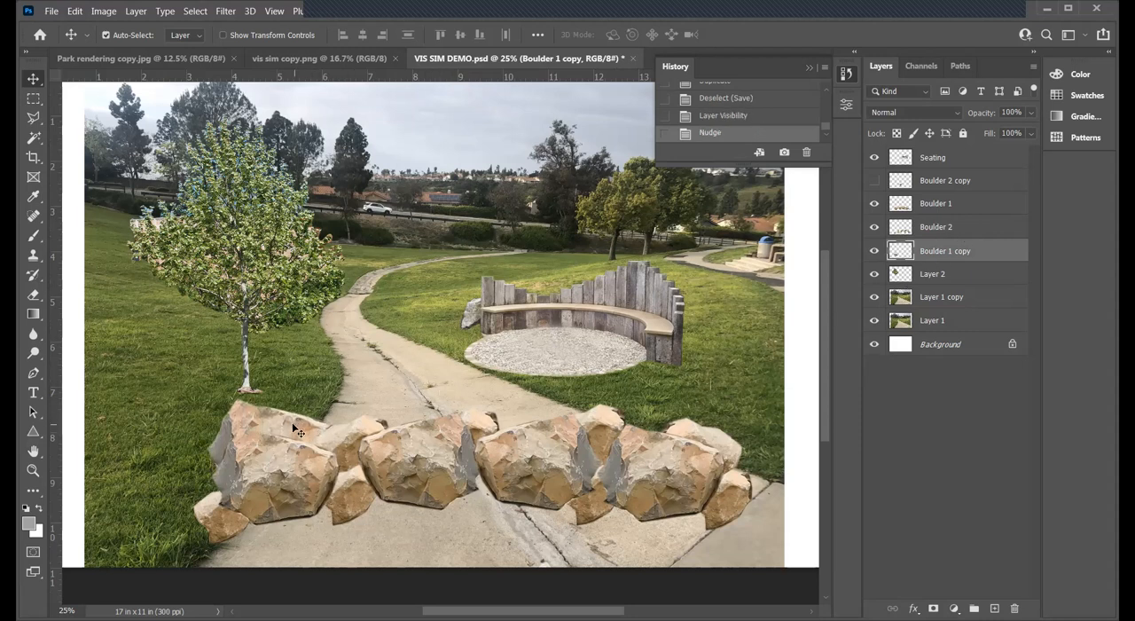
pyautogui.hotkey('shift', 'Up')
pyautogui.hotkey('shift', 'Up')
pyautogui.hotkey('shift', 'Up')
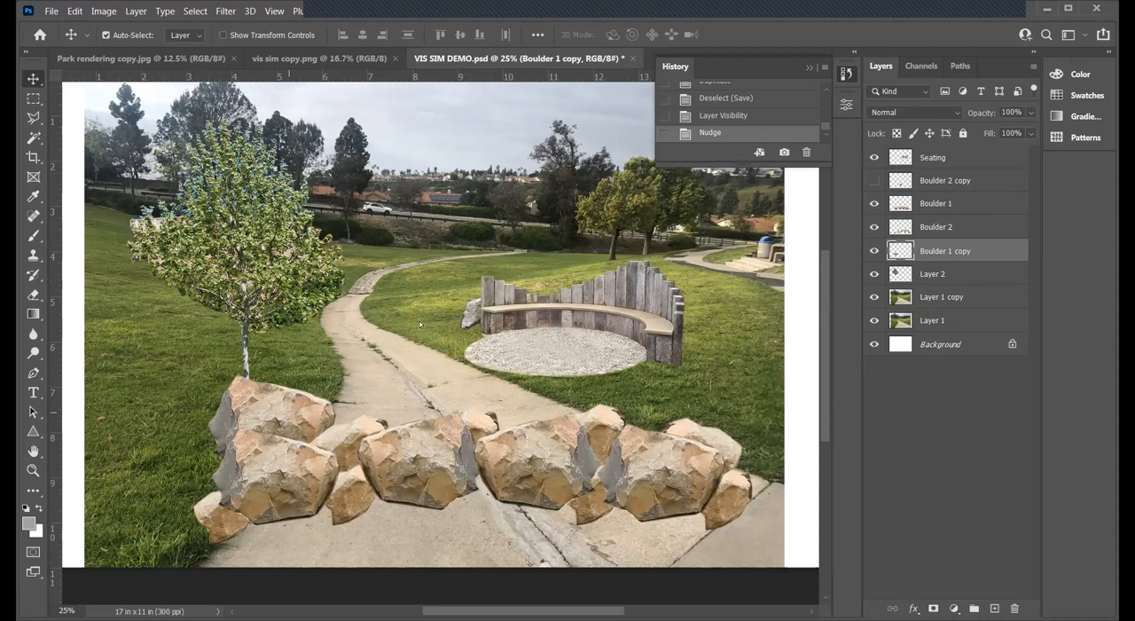
# - Move the Boulder 1 copy boulder onto the path between the tree and bench and scale it to about 57%
pyautogui.moveTo(289, 413); pyautogui.dragTo(419, 320)
pyautogui.hotkey('ctrl', 't')
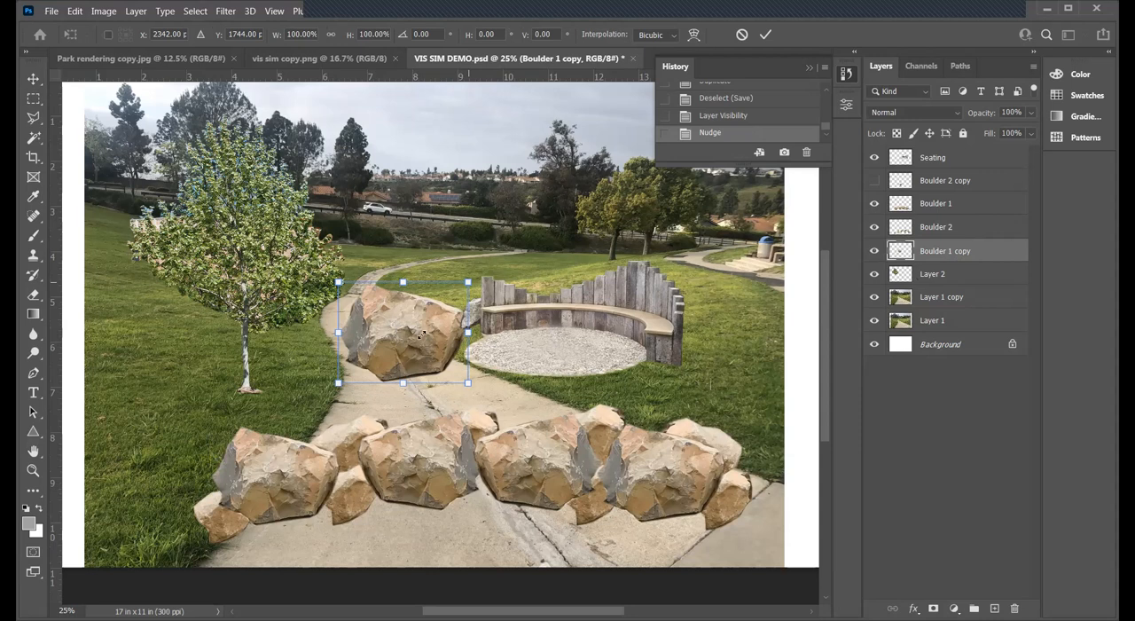
pyautogui.moveTo(469, 282); pyautogui.dragTo(412, 325)
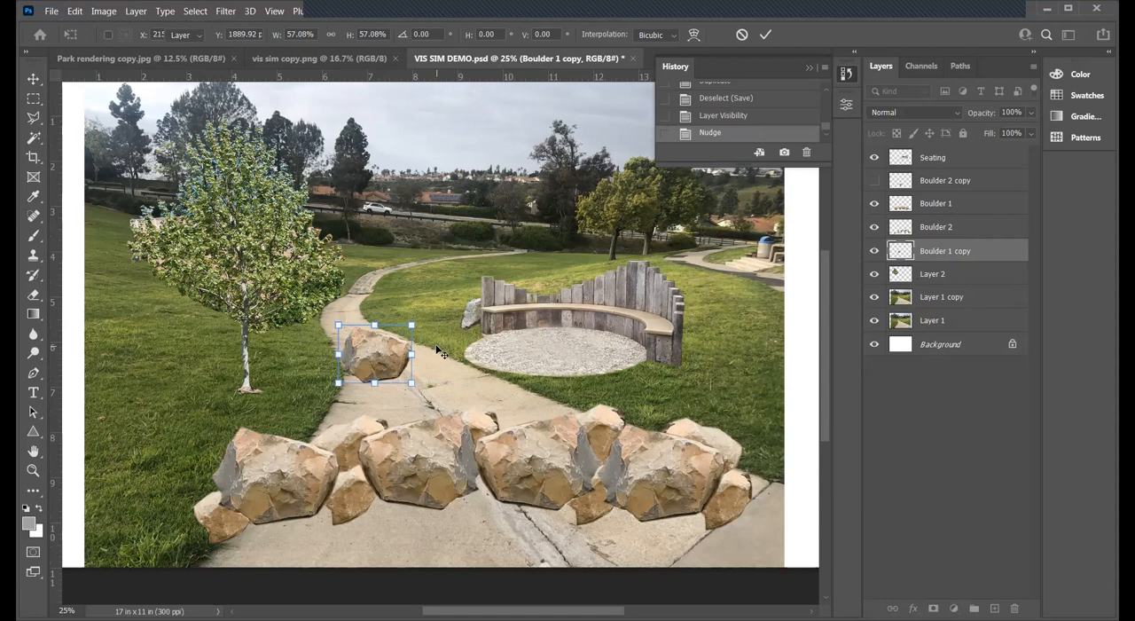
pyautogui.press('Return')
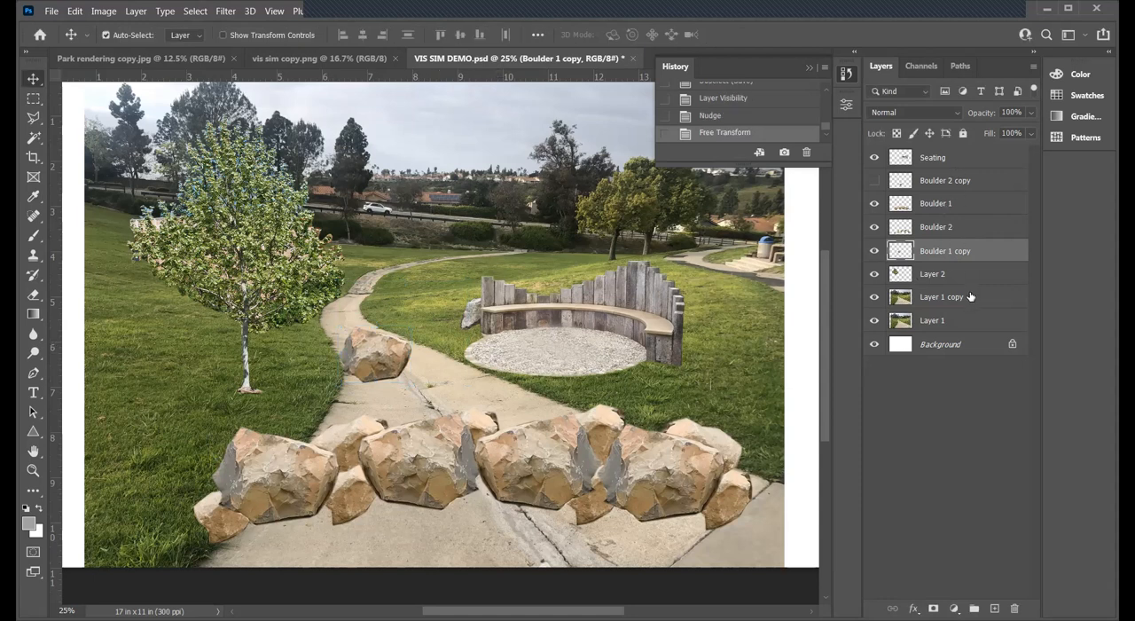
# - Nudge the Seating layer left and slightly up so the curved bench sits closer to the path
pyautogui.click(947, 158)
pyautogui.hotkey('shift', 'Left')
pyautogui.hotkey('shift', 'Left')
pyautogui.press('Up')
pyautogui.press('Up')
pyautogui.press('Up')
pyautogui.press('Left')
pyautogui.press('Left')
pyautogui.press('Left')
pyautogui.press('Left')
pyautogui.press('Left')
pyautogui.press('Left')
pyautogui.press('Left')
pyautogui.press('Up')
pyautogui.press('Up')
pyautogui.press('Up')
pyautogui.press('Up')
pyautogui.press('Up')
pyautogui.press('Up')
pyautogui.press('Left')
pyautogui.press('Left')
pyautogui.press('Left')
pyautogui.press('Left')
pyautogui.press('Left')
pyautogui.press('Left')
pyautogui.press('Up')
pyautogui.press('Up')
pyautogui.press('Up')
pyautogui.press('Left')
pyautogui.press('Left')
pyautogui.press('Left')
pyautogui.press('Left')
pyautogui.press('Up')
pyautogui.press('Up')
pyautogui.press('Up')
pyautogui.press('Left')
pyautogui.press('Left')
pyautogui.press('Left')
pyautogui.press('Left')
pyautogui.press('Left')
pyautogui.press('Left')
pyautogui.press('Up')
pyautogui.press('Up')
pyautogui.press('Down')
pyautogui.press('Down')
pyautogui.press('Down')
pyautogui.press('Down')
pyautogui.press('Down')
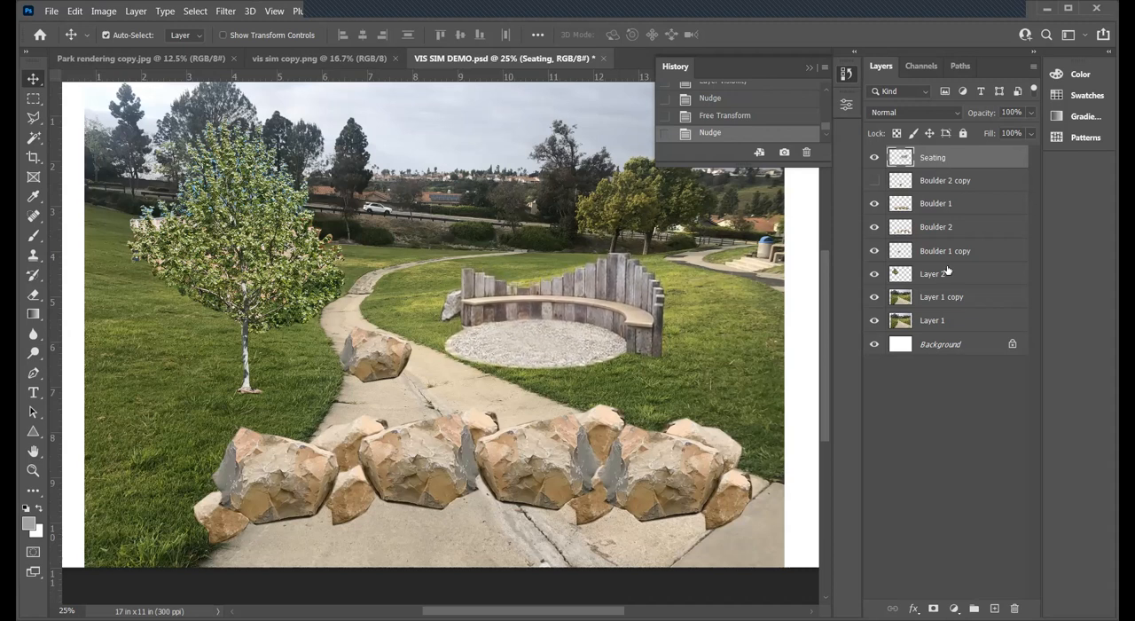
# - Scale the Boulder 1 copy boulder down slightly and move it against the path-side end of the curved bench
pyautogui.click(375, 355)
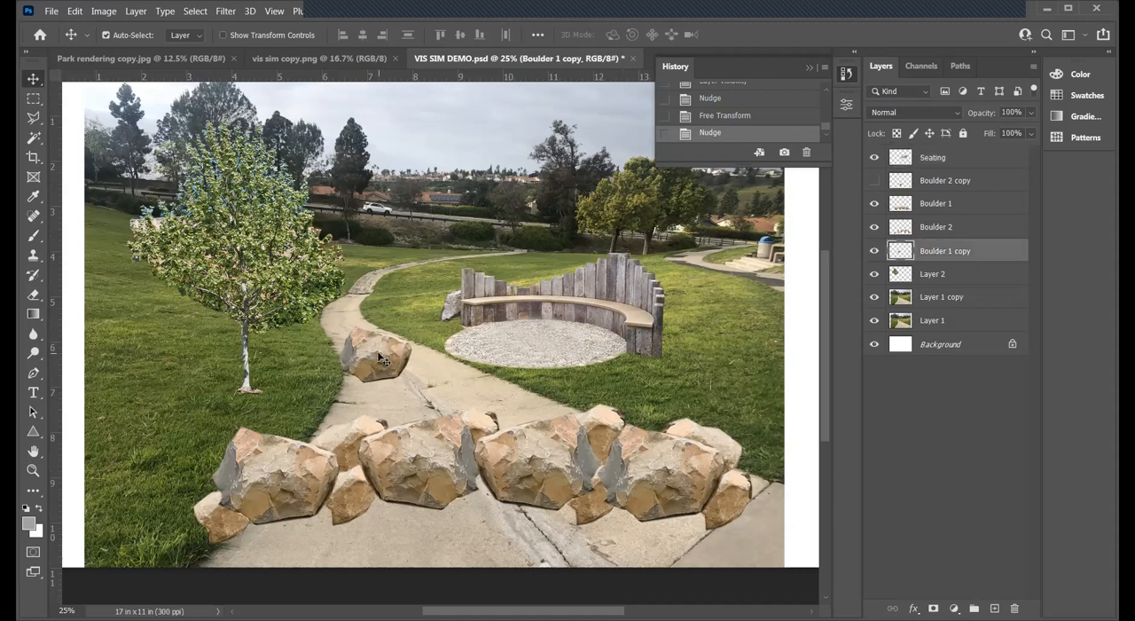
pyautogui.moveTo(384, 351); pyautogui.dragTo(387, 354)
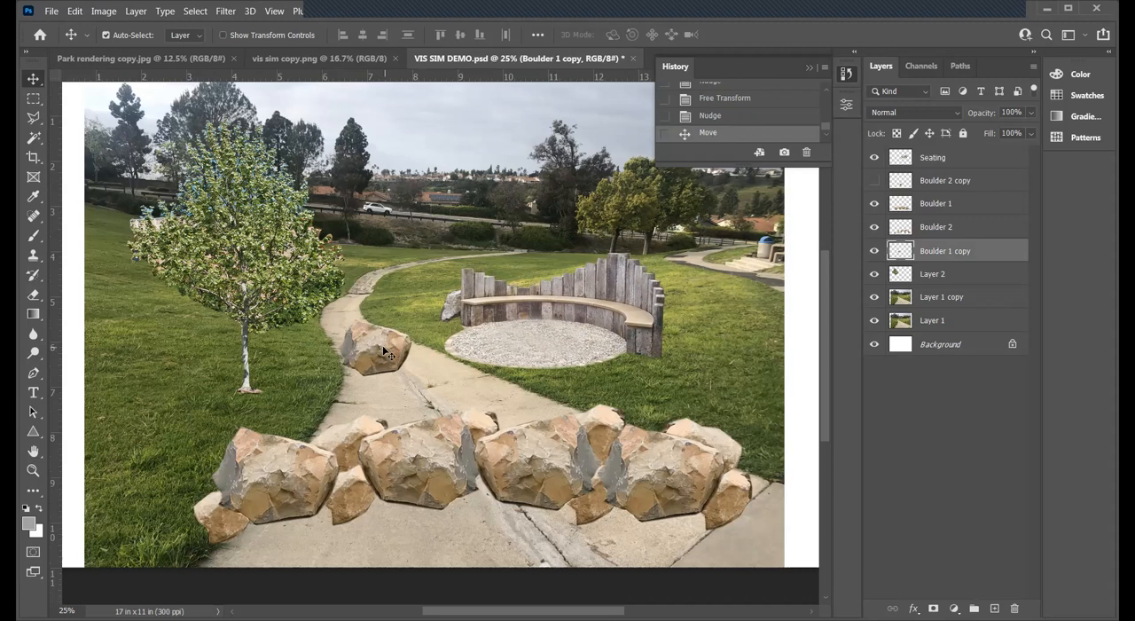
pyautogui.hotkey('ctrl', 't')
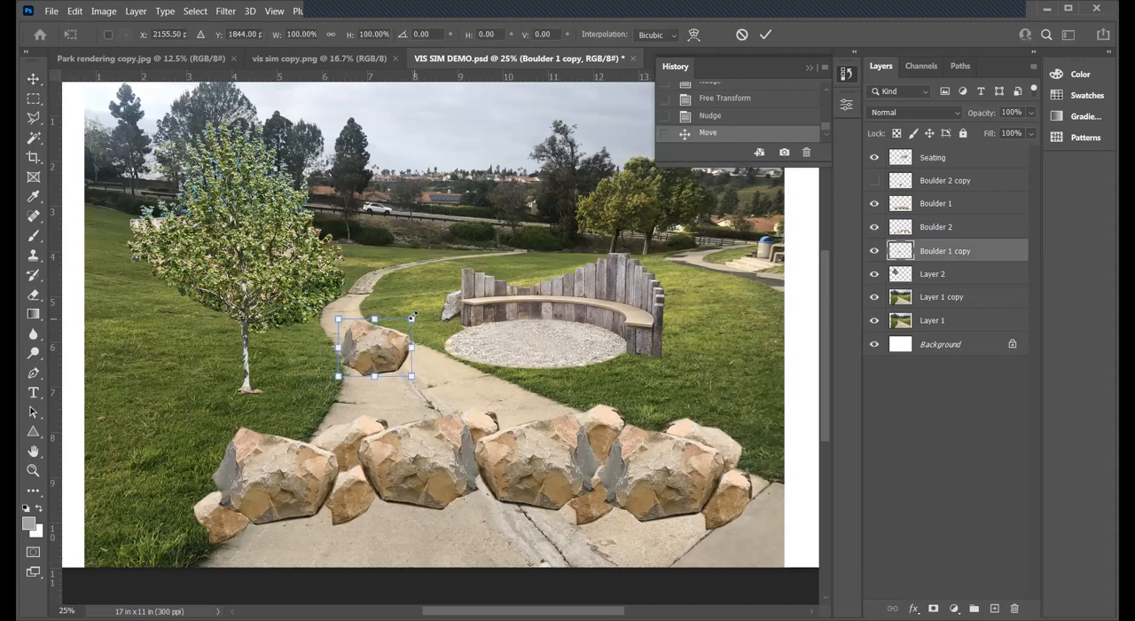
pyautogui.moveTo(409, 322); pyautogui.dragTo(406, 326)
pyautogui.press('Return')
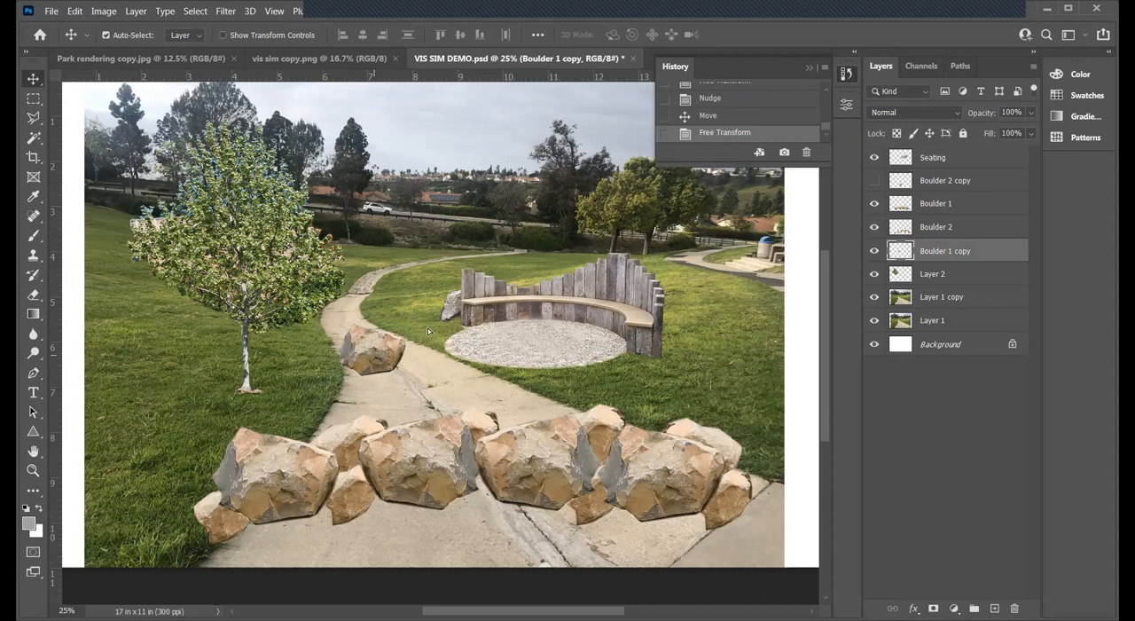
pyautogui.moveTo(374, 351); pyautogui.dragTo(427, 326)
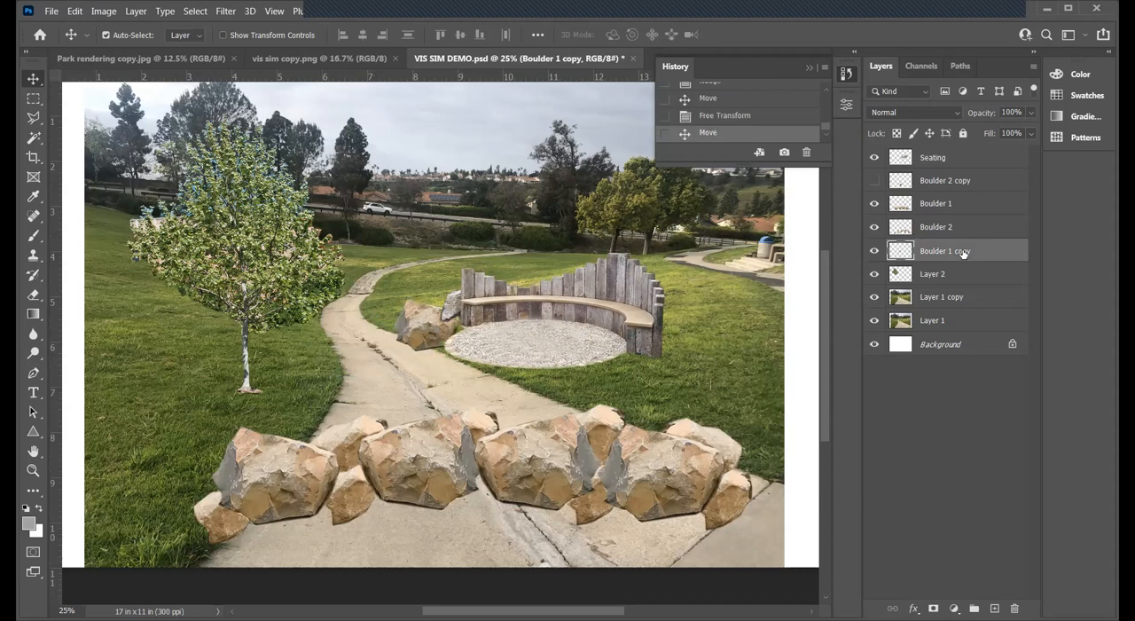
# - Bring the Boulder 1 copy layer above Seating, then marquee its boulder and nudge it to snap the selection to its edges
pyautogui.moveTo(958, 153); pyautogui.dragTo(959, 155)
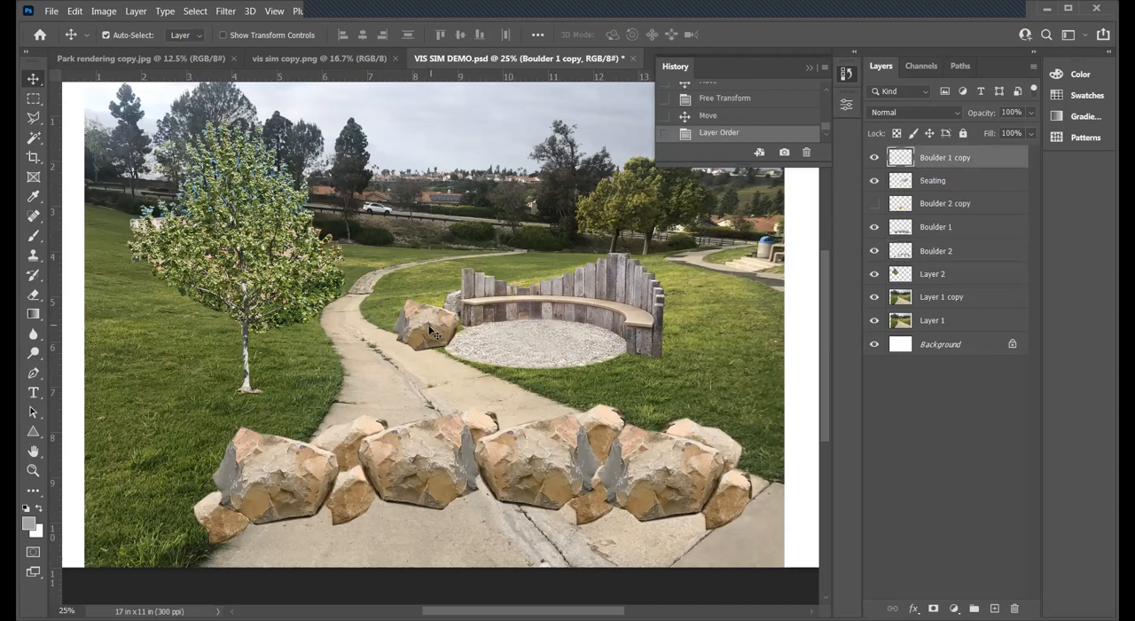
pyautogui.click(33, 98)
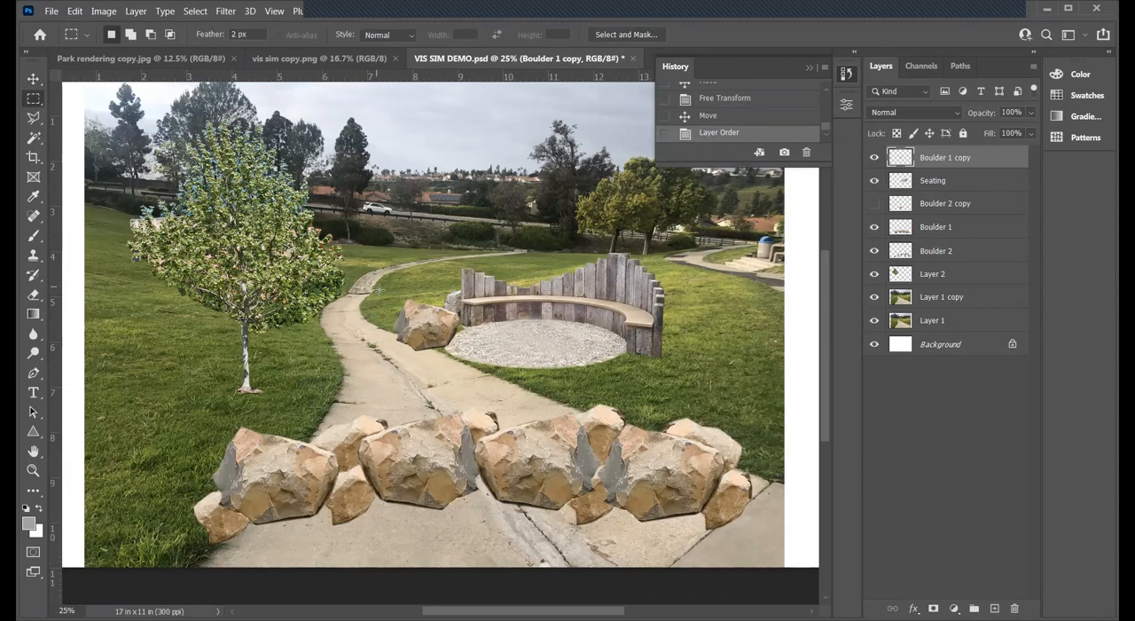
pyautogui.moveTo(377, 286); pyautogui.dragTo(481, 372)
pyautogui.click(33, 78)
pyautogui.press('Left')
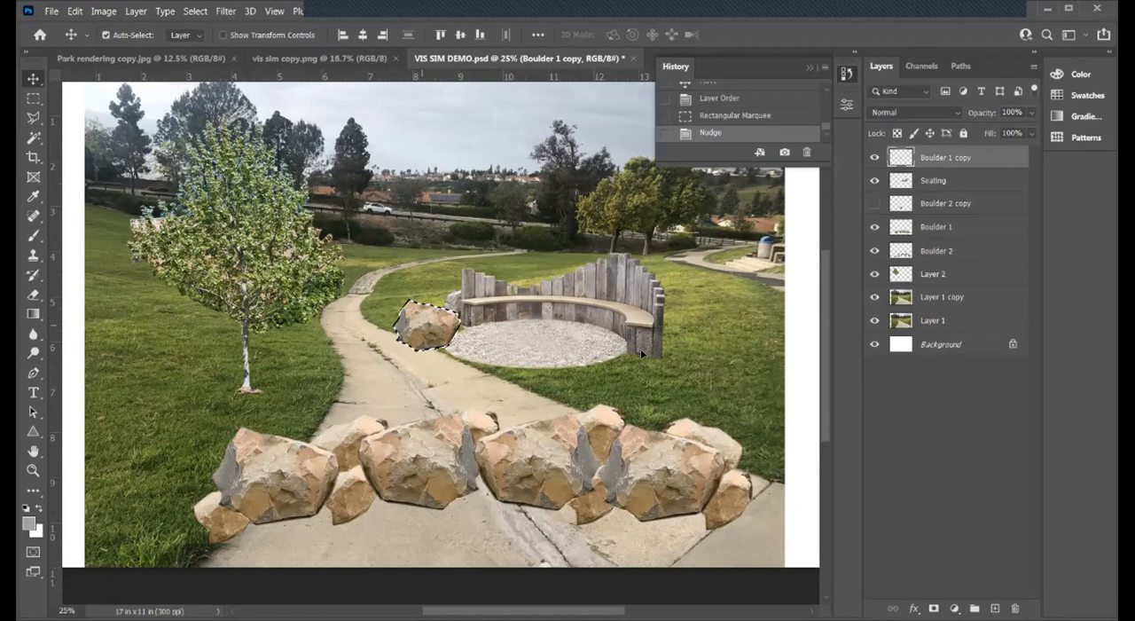
# - Duplicate the selected boulder to the bench's far end, across the path, and beside the tree trunk, then clear the selection
pyautogui.keyDown('alt'); pyautogui.moveTo(428, 330); pyautogui.dragTo(650, 360); pyautogui.keyUp('alt')
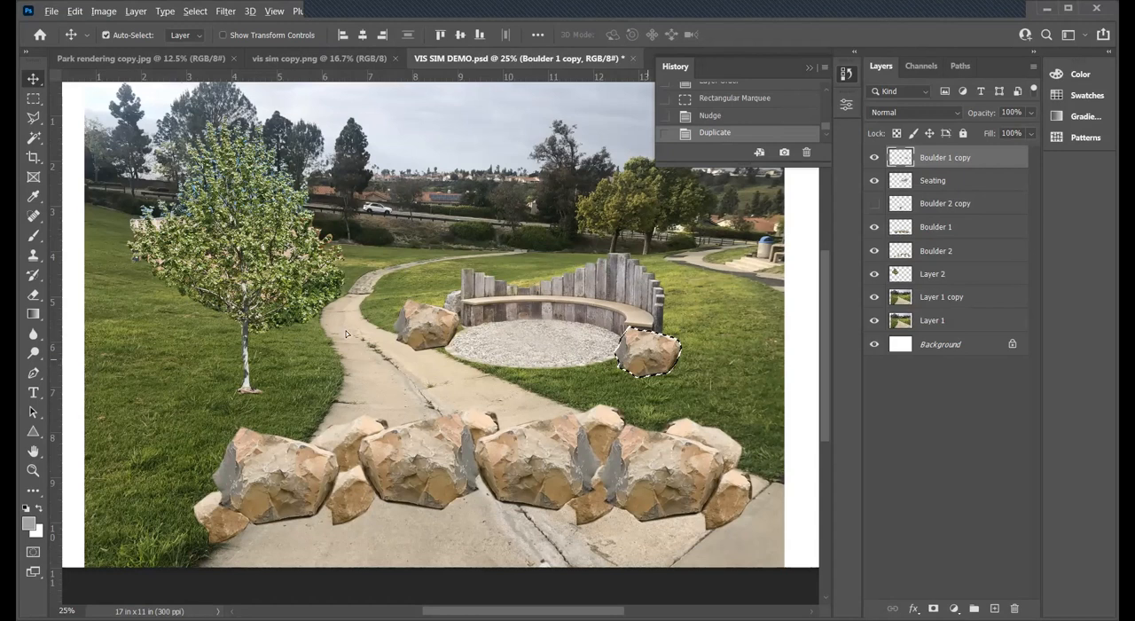
pyautogui.keyDown('alt'); pyautogui.moveTo(649, 359); pyautogui.dragTo(347, 326); pyautogui.keyUp('alt')
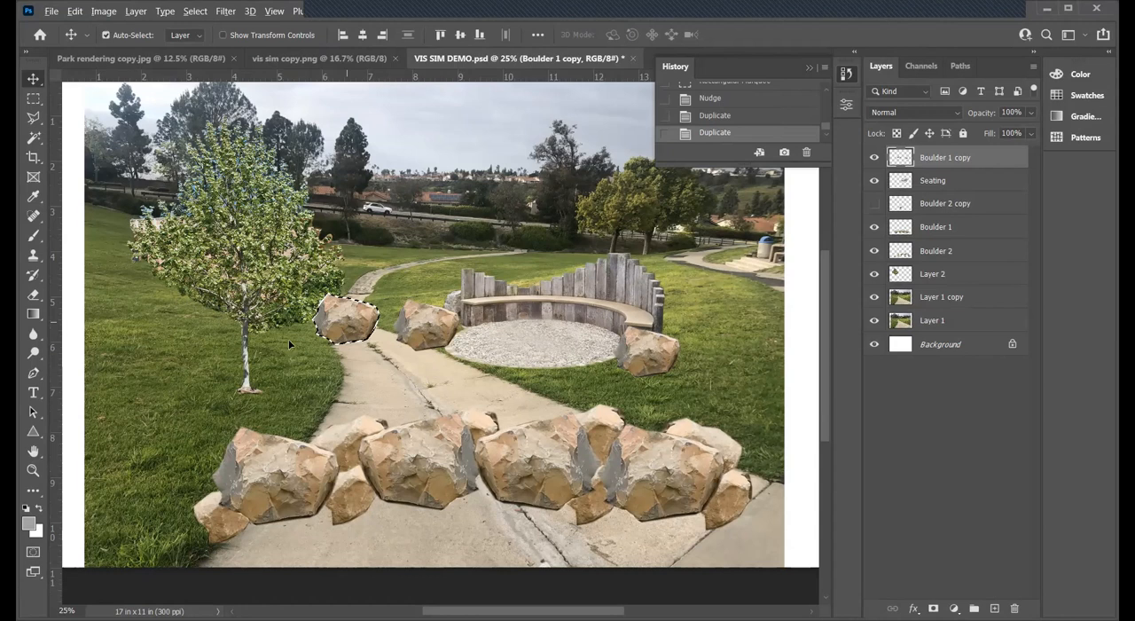
pyautogui.keyDown('alt'); pyautogui.moveTo(348, 326); pyautogui.dragTo(290, 349); pyautogui.keyUp('alt')
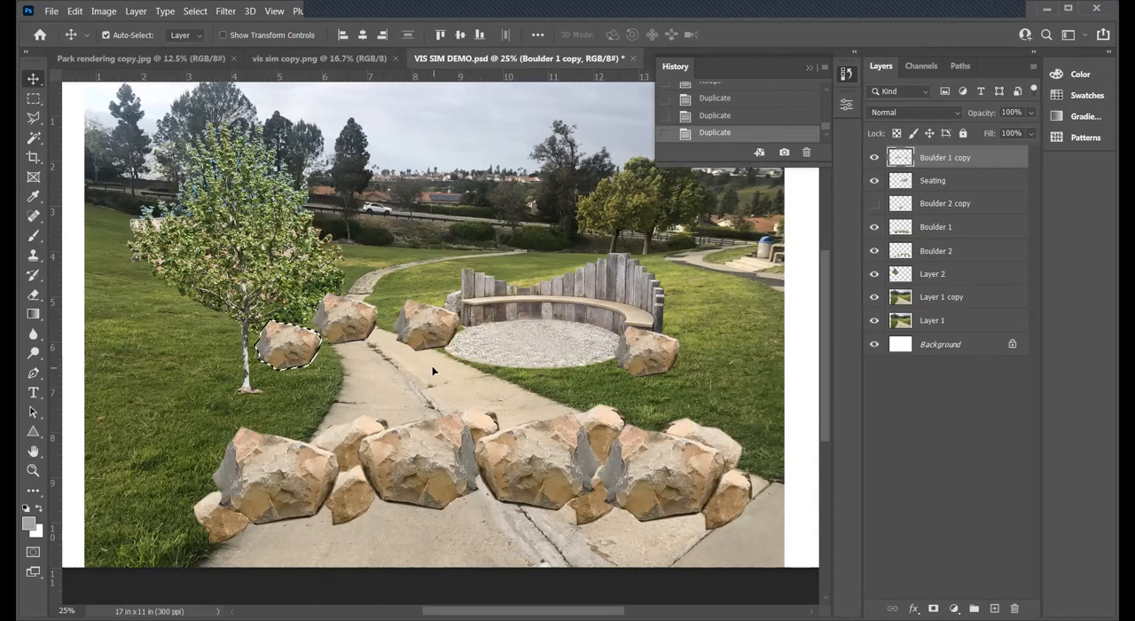
pyautogui.hotkey('ctrl', 'd')
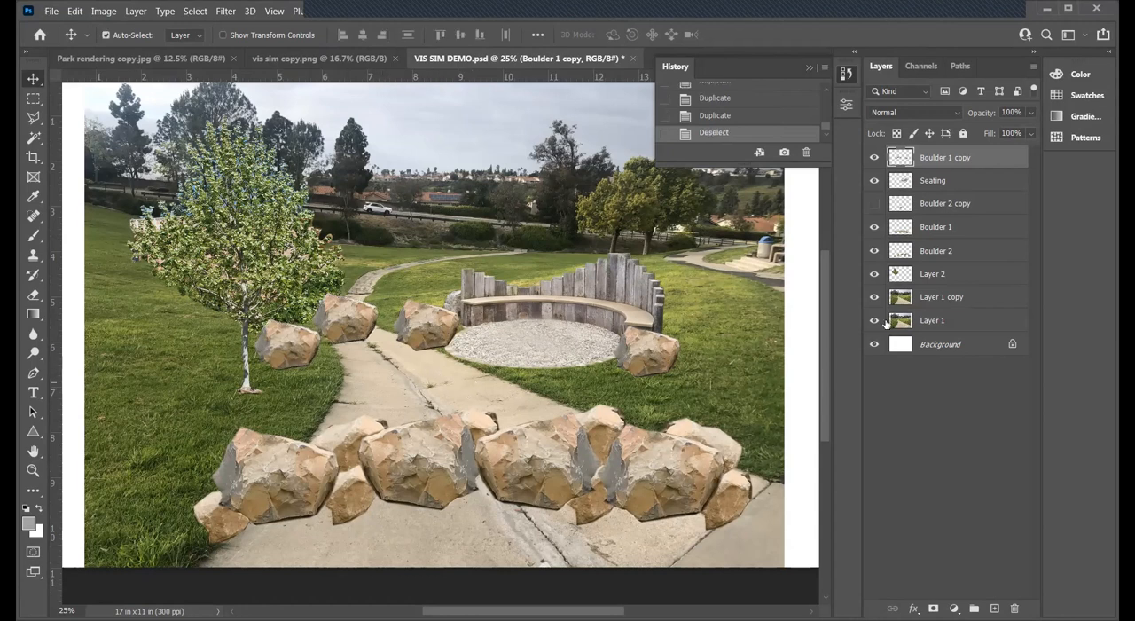
# - Show the Boulder 2 copy layer, shrink its boulder and place it between the two boulders flanking the path near the bench
pyautogui.click(901, 204)
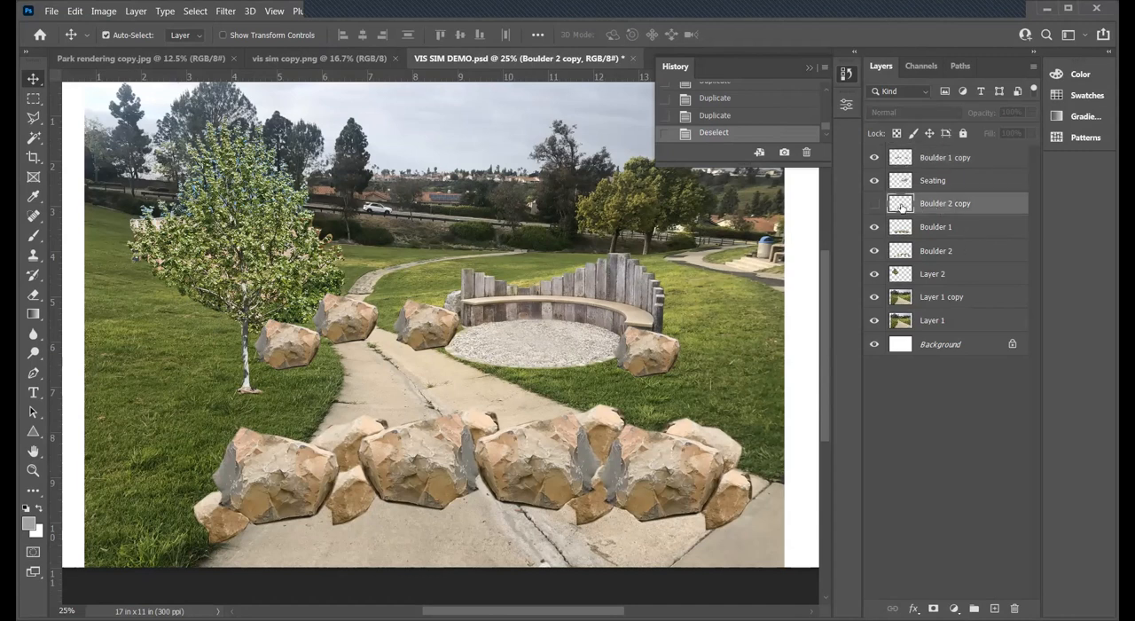
pyautogui.click(874, 204)
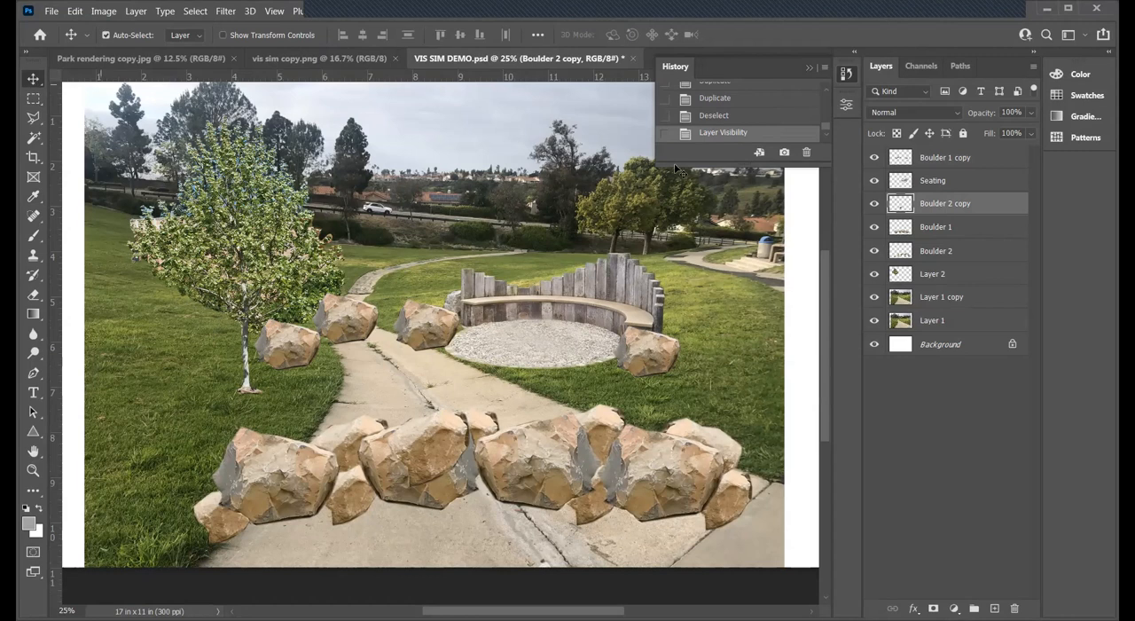
pyautogui.press('Up')
pyautogui.moveTo(434, 449); pyautogui.dragTo(400, 353)
pyautogui.hotkey('ctrl', 't')
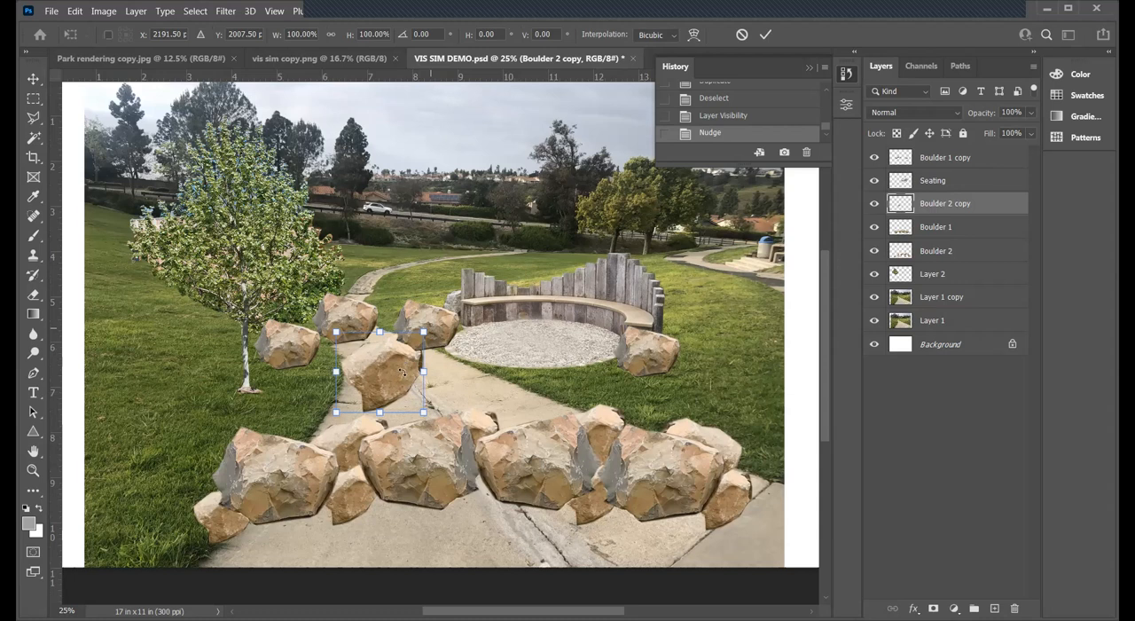
pyautogui.press('Return')
pyautogui.moveTo(423, 331); pyautogui.dragTo(386, 335)
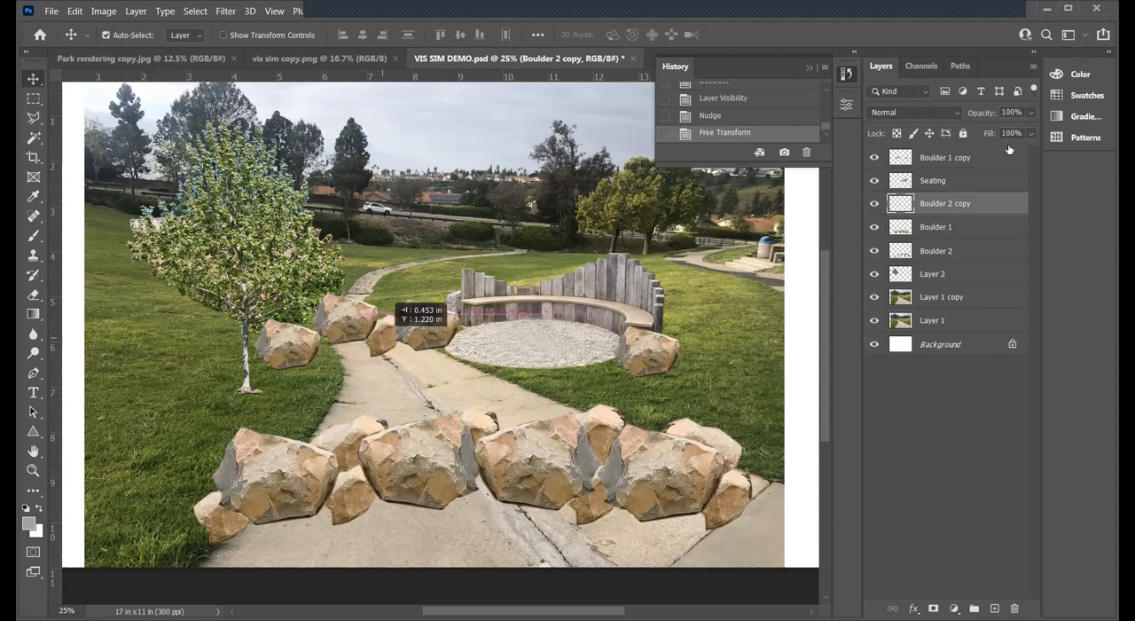
# - Bring the Boulder 2 copy layer to the top, adjust its boulder with Free Transform, and nudge it into the gap between its neighbours
pyautogui.moveTo(953, 203); pyautogui.dragTo(958, 153)
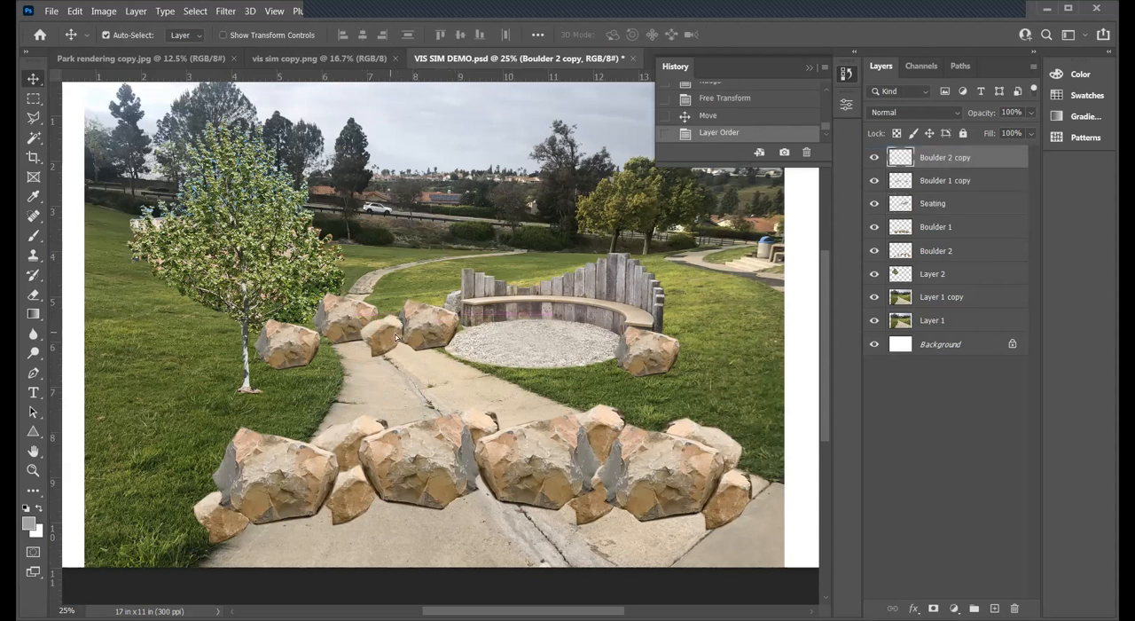
pyautogui.press('Up')
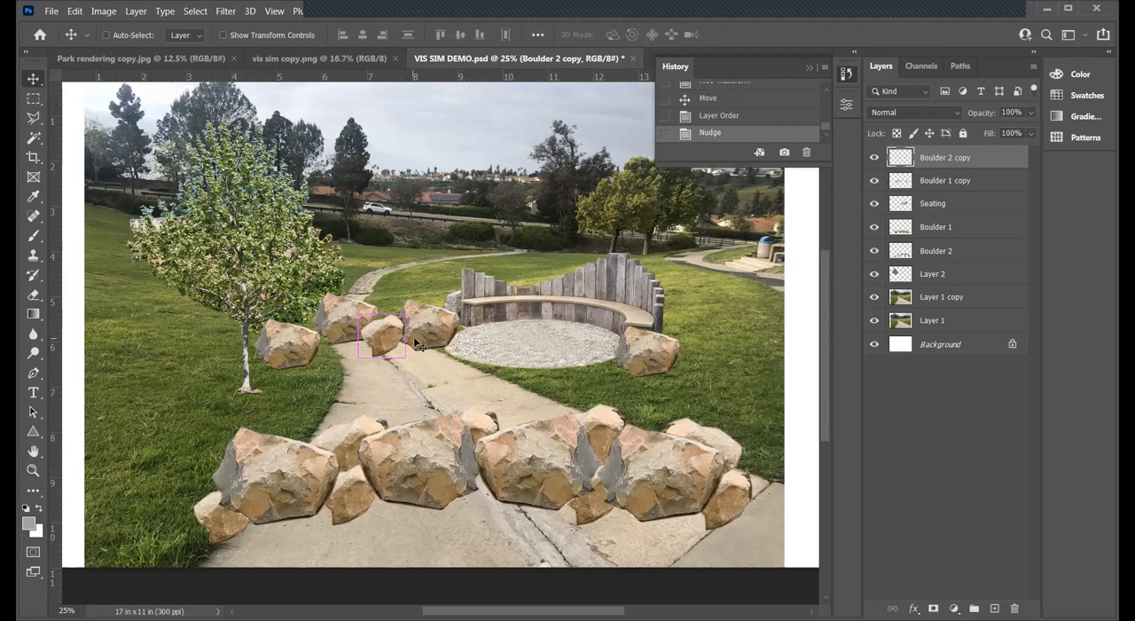
pyautogui.hotkey('ctrl', 't')
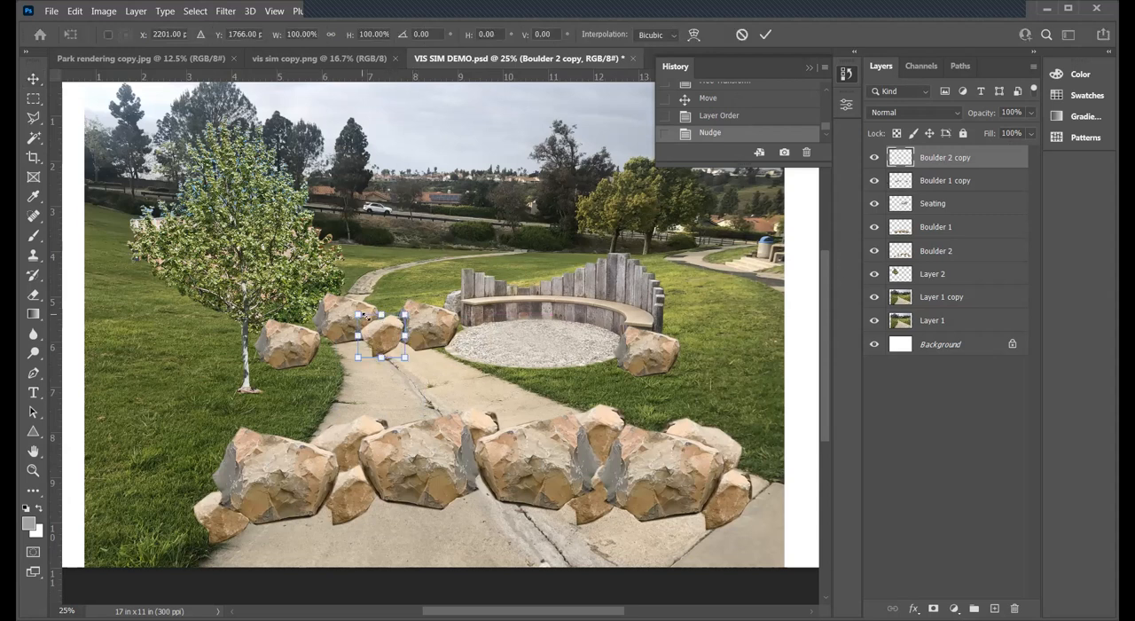
pyautogui.press('Return')
pyautogui.press('Left')
pyautogui.press('Right')
pyautogui.press('Up')
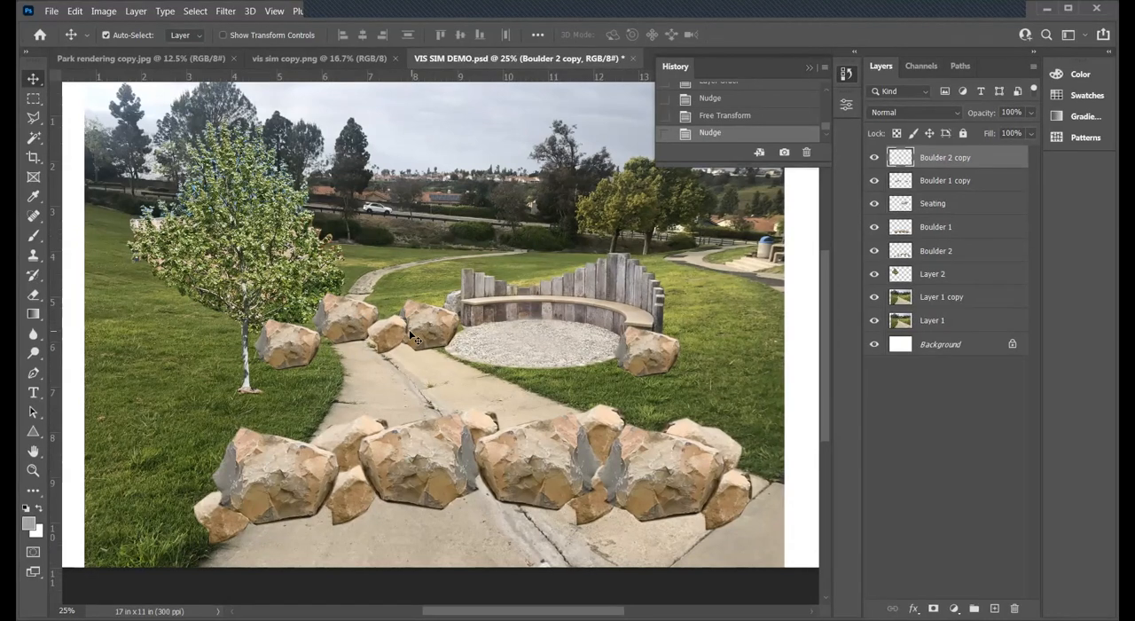
# - Marquee the small boulder between the two path boulders, snap the selection to its edges, and duplicate it twice around the boulder beside the tree trunk
pyautogui.press('m')
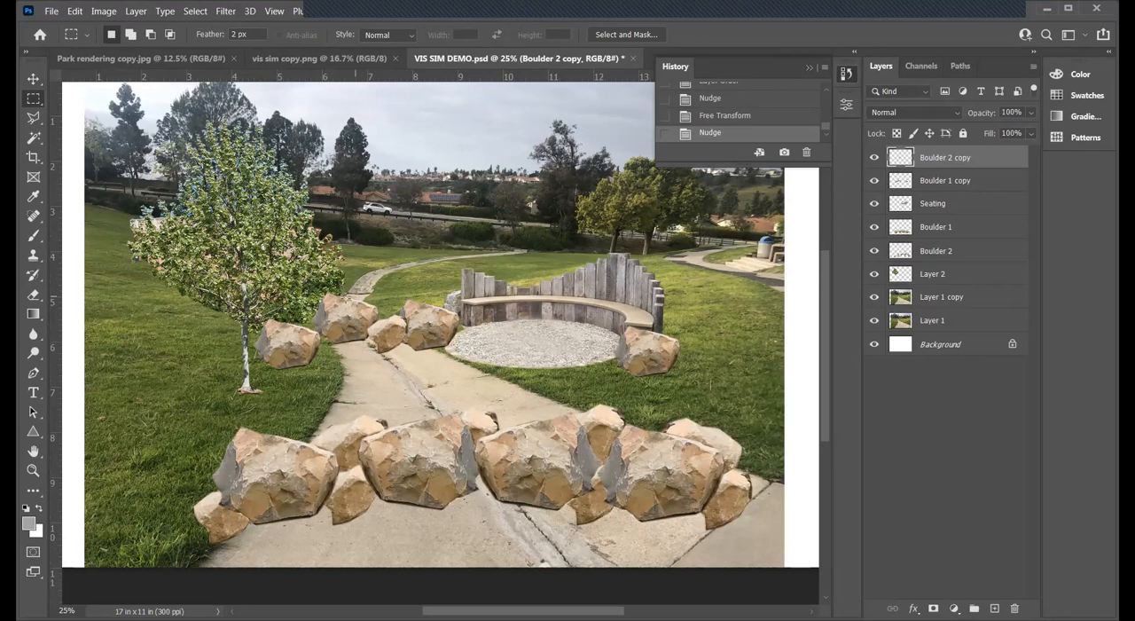
pyautogui.moveTo(347, 291); pyautogui.dragTo(430, 370)
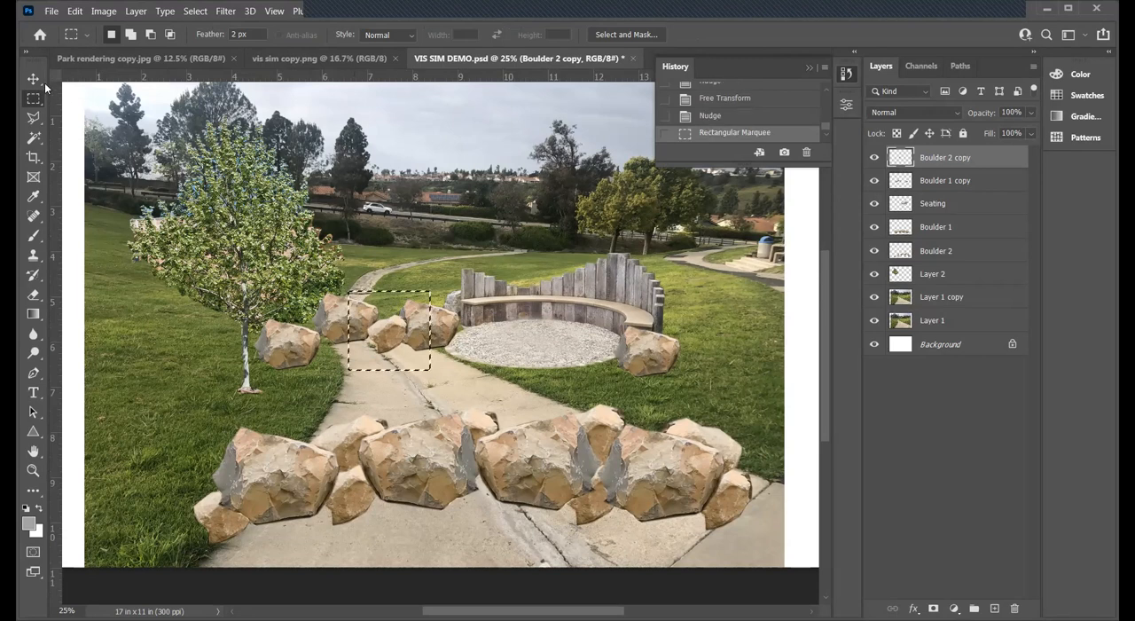
pyautogui.click(33, 79)
pyautogui.press('Right')
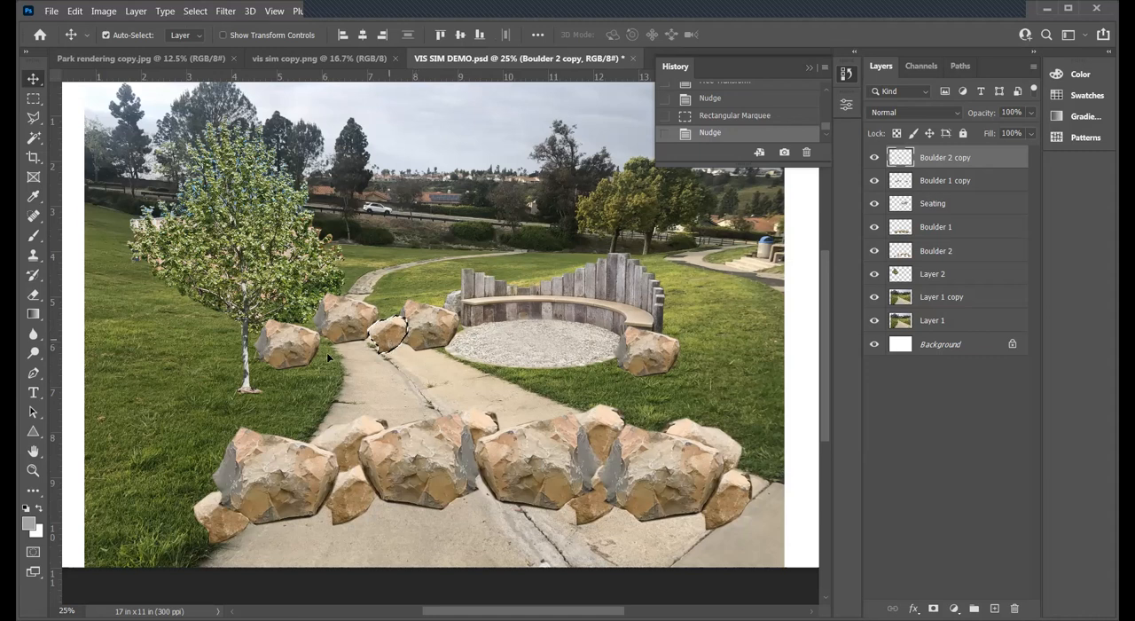
pyautogui.moveTo(389, 337); pyautogui.dragTo(278, 364)
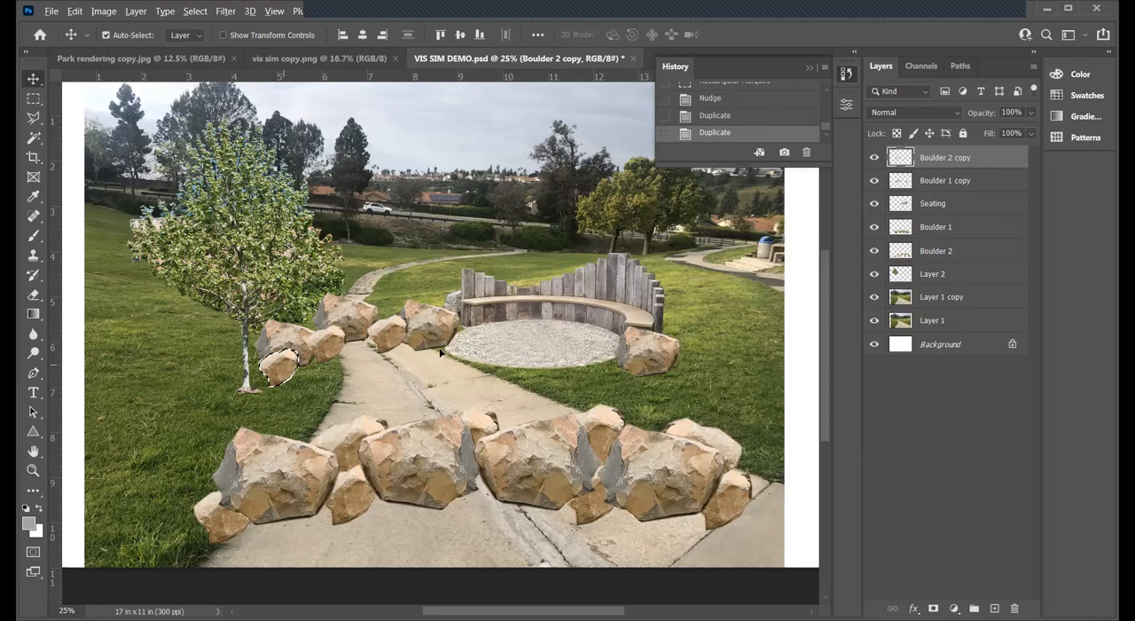
# - Scale another copy of the small boulder to 74.66% at the edge of the bench's gravel circle, commit it and clear the selection
pyautogui.hotkey('ctrl', 't')
pyautogui.moveTo(422, 364)
pyautogui.mouseDown()
pyautogui.moveTo(439, 351)
pyautogui.moveTo(425, 361)
pyautogui.mouseUp()
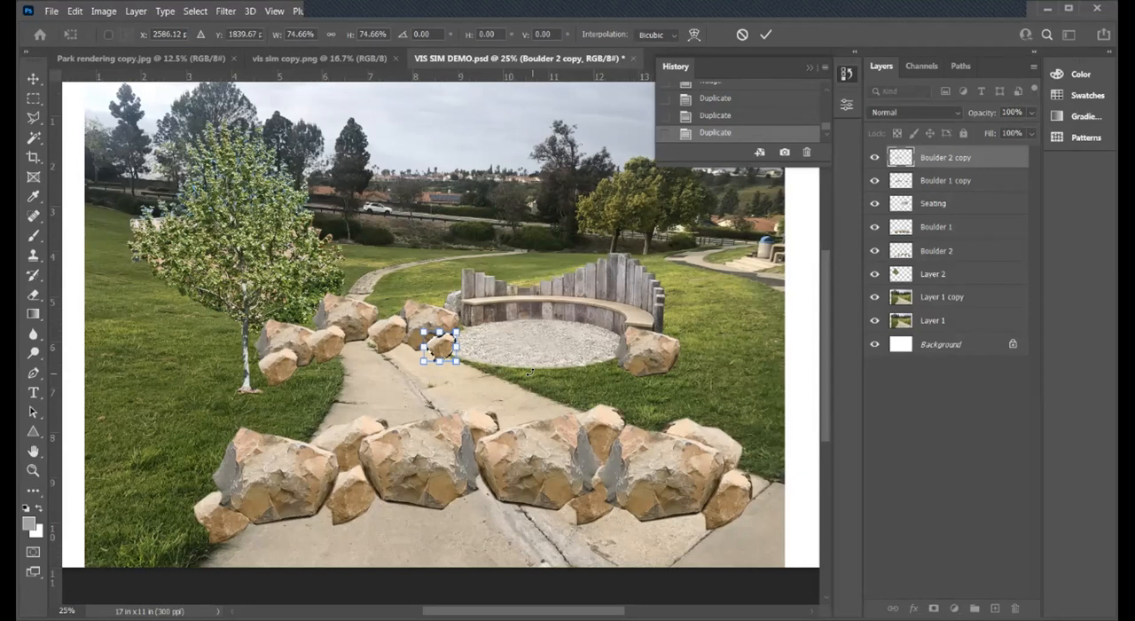
pyautogui.press('Return')
pyautogui.hotkey('ctrl', 'd')
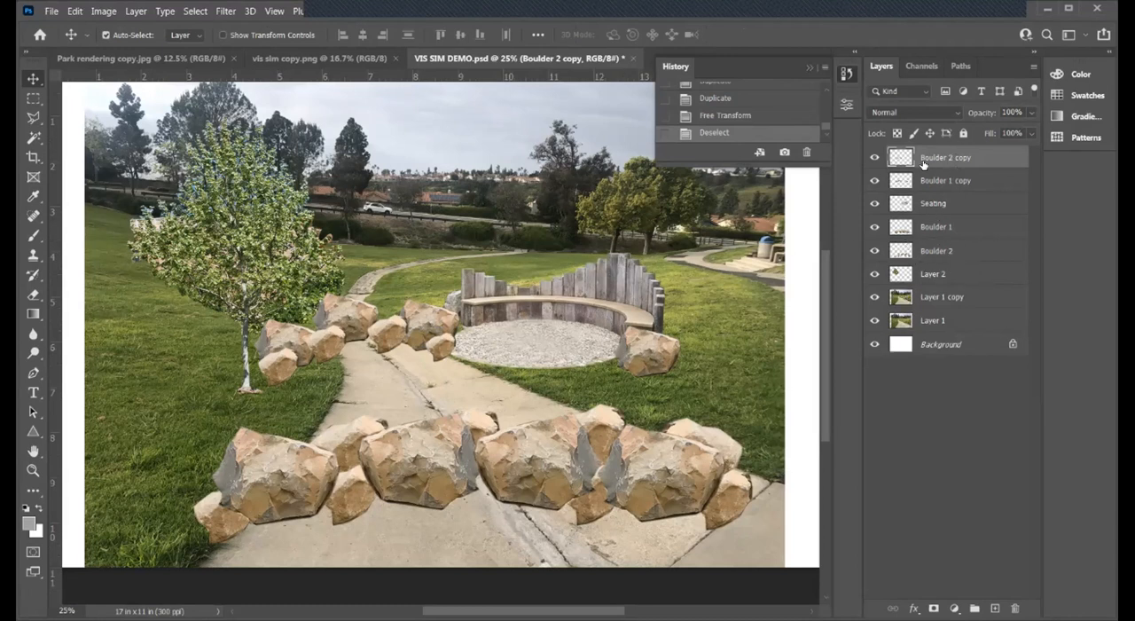
# - Rename the tree layer, Layer 2, to PLA RAC and hide it
pyautogui.click(874, 274)
pyautogui.click(874, 274)
pyautogui.doubleClick(945, 274)
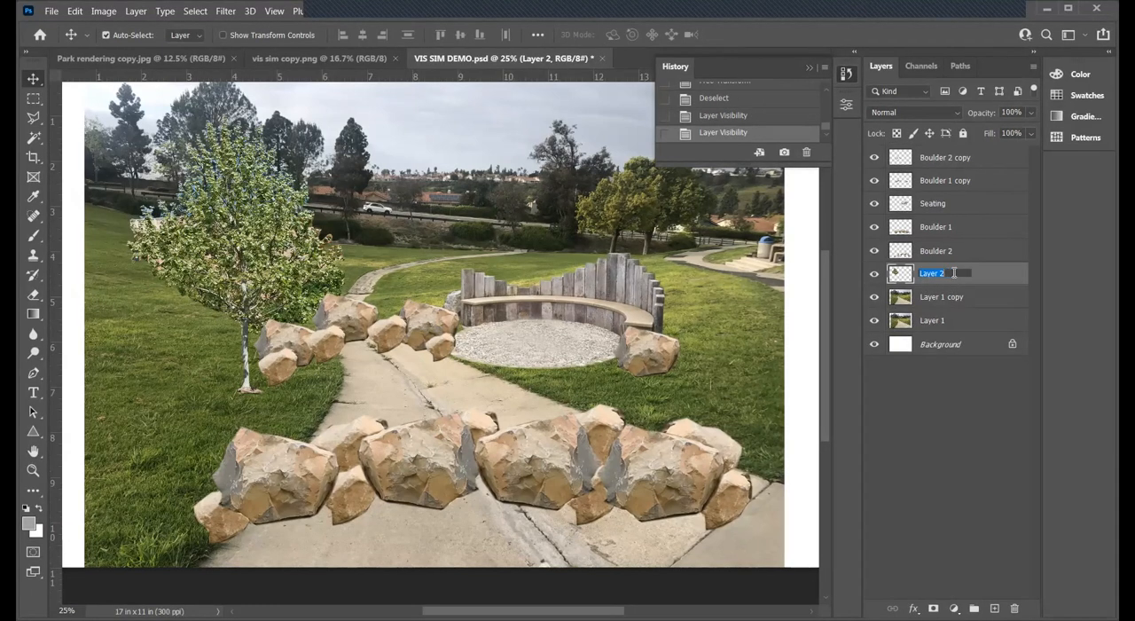
pyautogui.press('BackSpace')
pyautogui.write('PLA RAC')
pyautogui.click(954, 410)
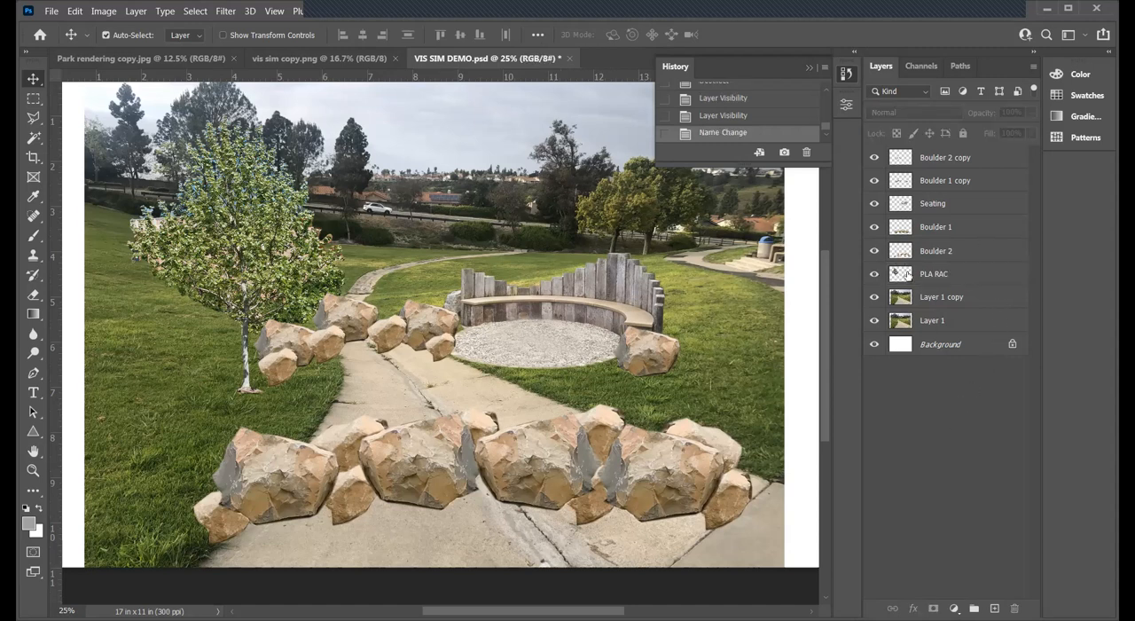
pyautogui.click(874, 274)
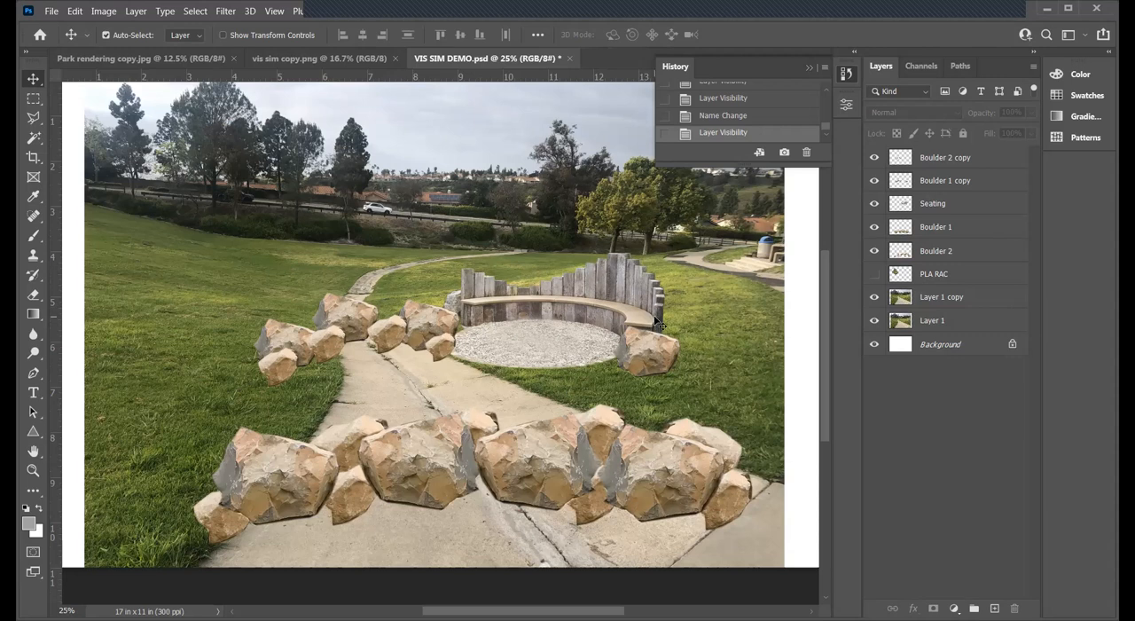
# - Open pond.jpg in a floating window and copy its image into VIS SIM DEMO.psd over the path beside the bench
pyautogui.click(49, 12)
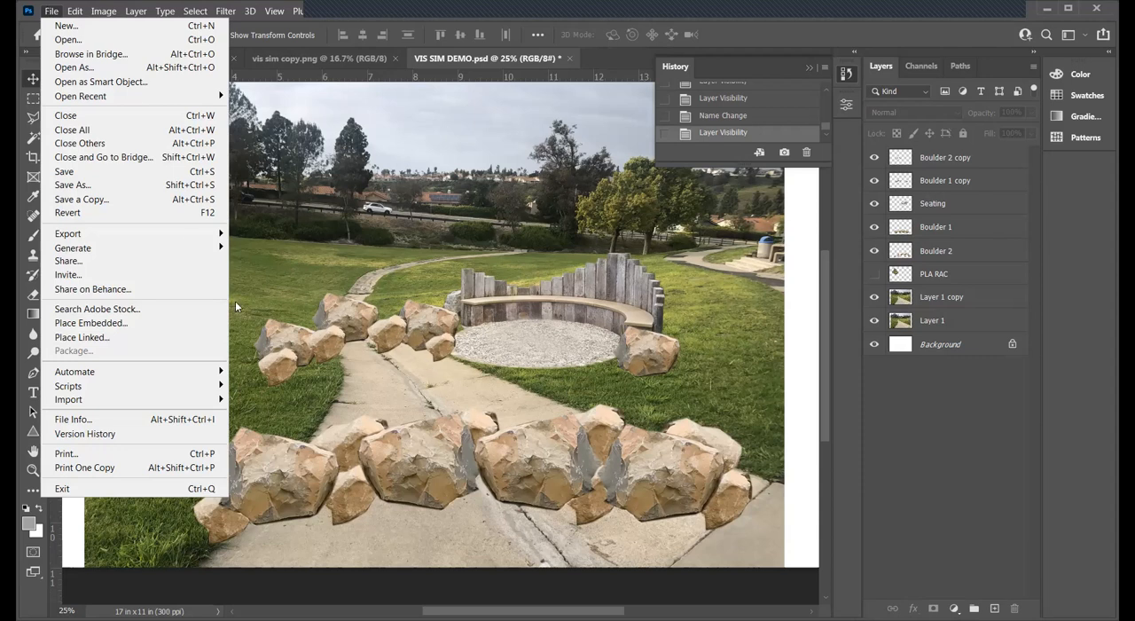
pyautogui.click(111, 39)
pyautogui.click(355, 233)
pyautogui.click(468, 362)
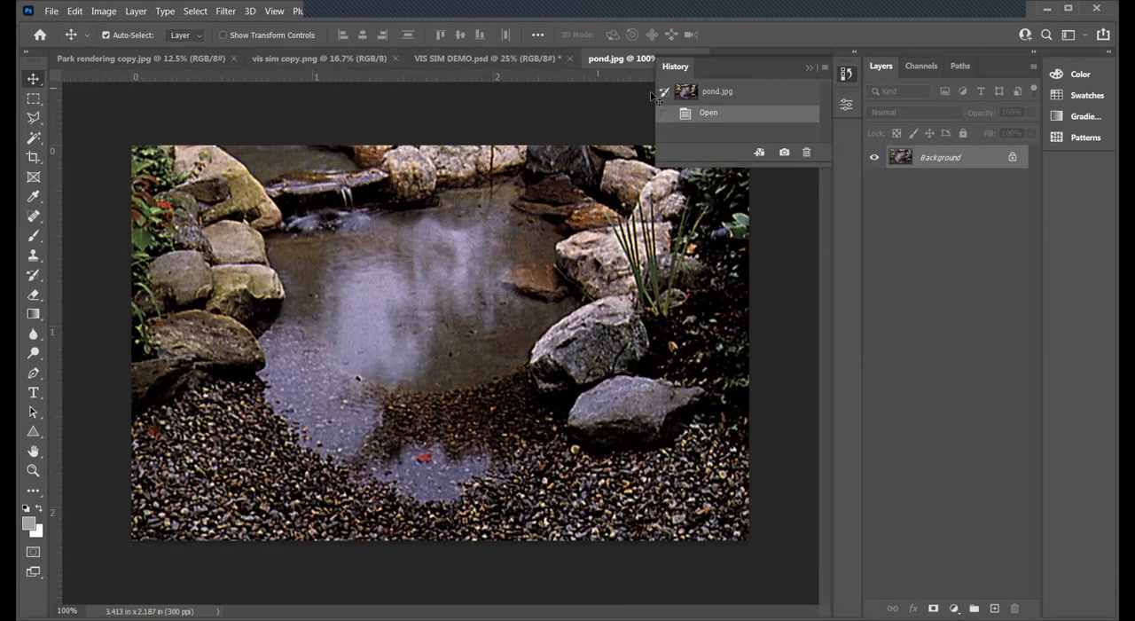
pyautogui.moveTo(628, 67); pyautogui.dragTo(756, 152)
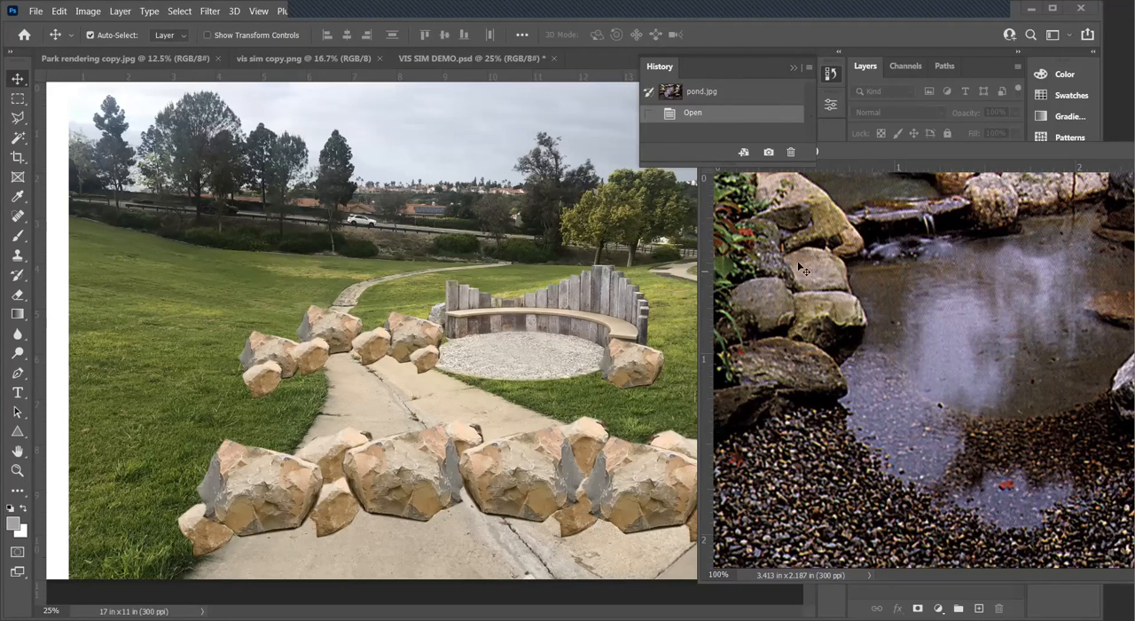
pyautogui.moveTo(874, 412); pyautogui.dragTo(417, 377)
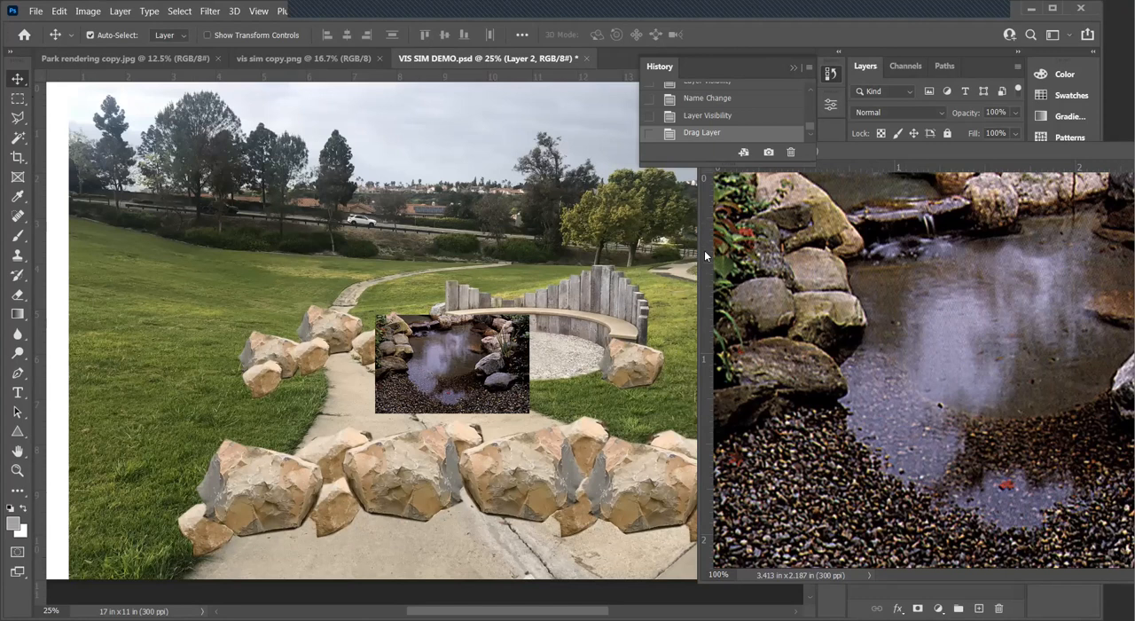
# - Collapse the History panel and close pond.jpg
pyautogui.click(755, 249)
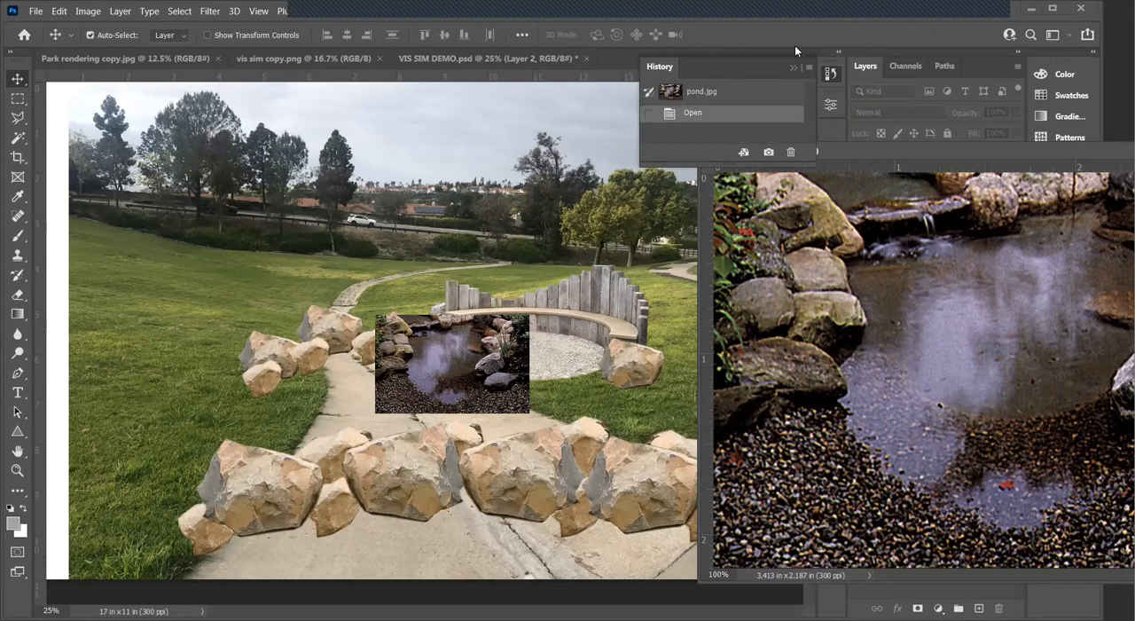
pyautogui.click(793, 65)
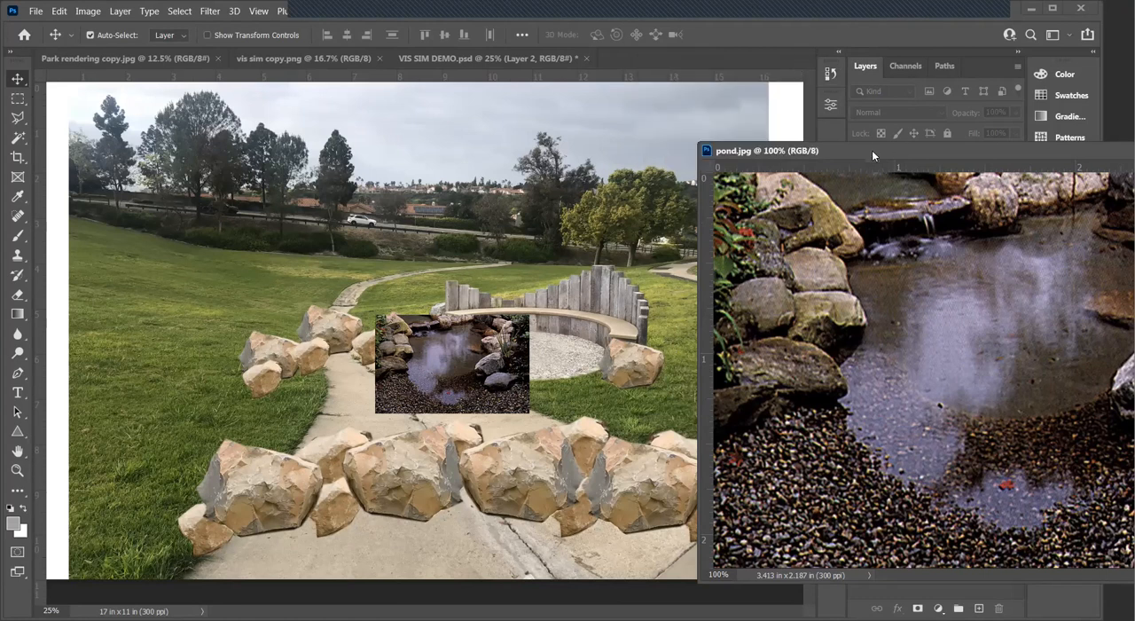
pyautogui.hotkey('ctrl', 'w')
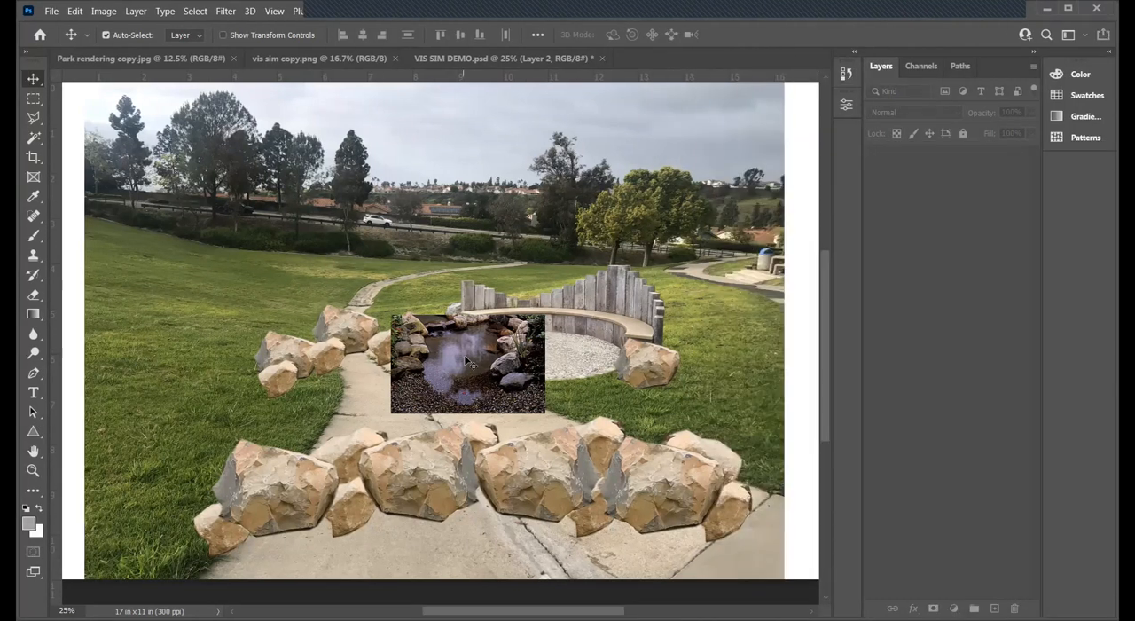
# - Rename the layer holding the pond image as Pond
pyautogui.doubleClick(933, 157)
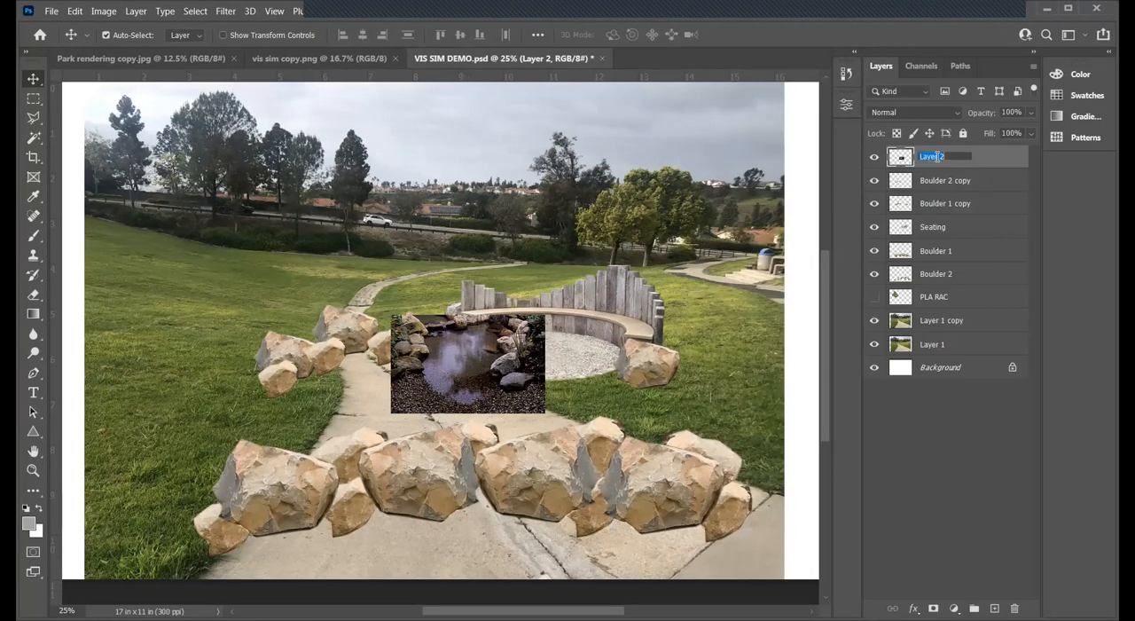
pyautogui.write('Pond')
pyautogui.press('Return')
# - Outline the pond image's lower-left gravel corner with the Polygonal Lasso, delete it from the Pond layer and clear the selection
pyautogui.click(33, 470)
pyautogui.click(505, 357)
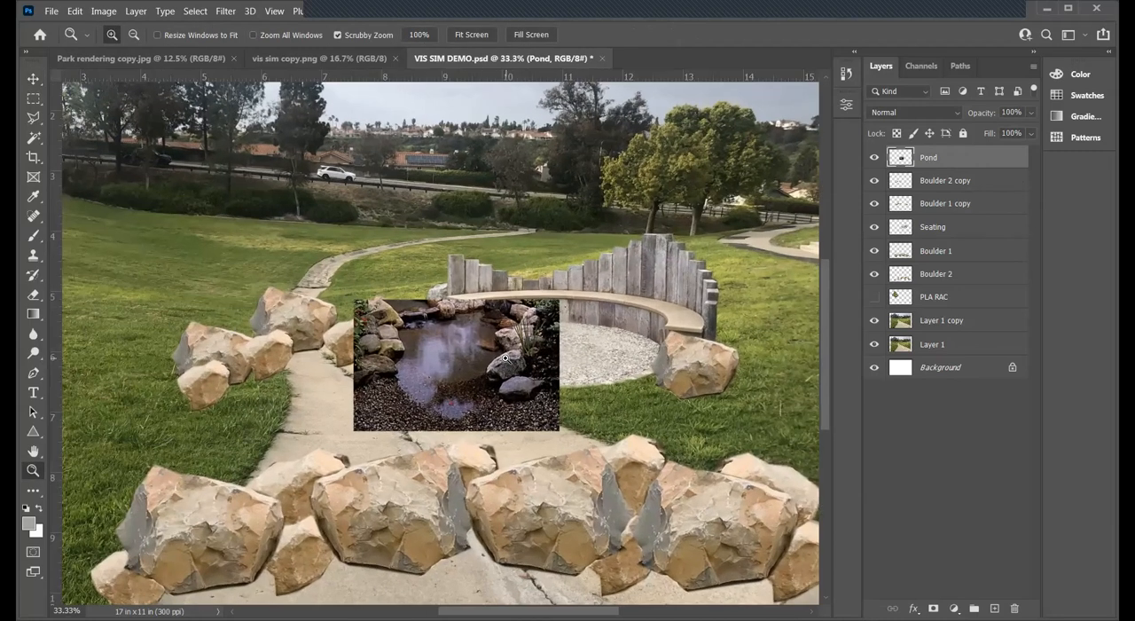
pyautogui.click(505, 357)
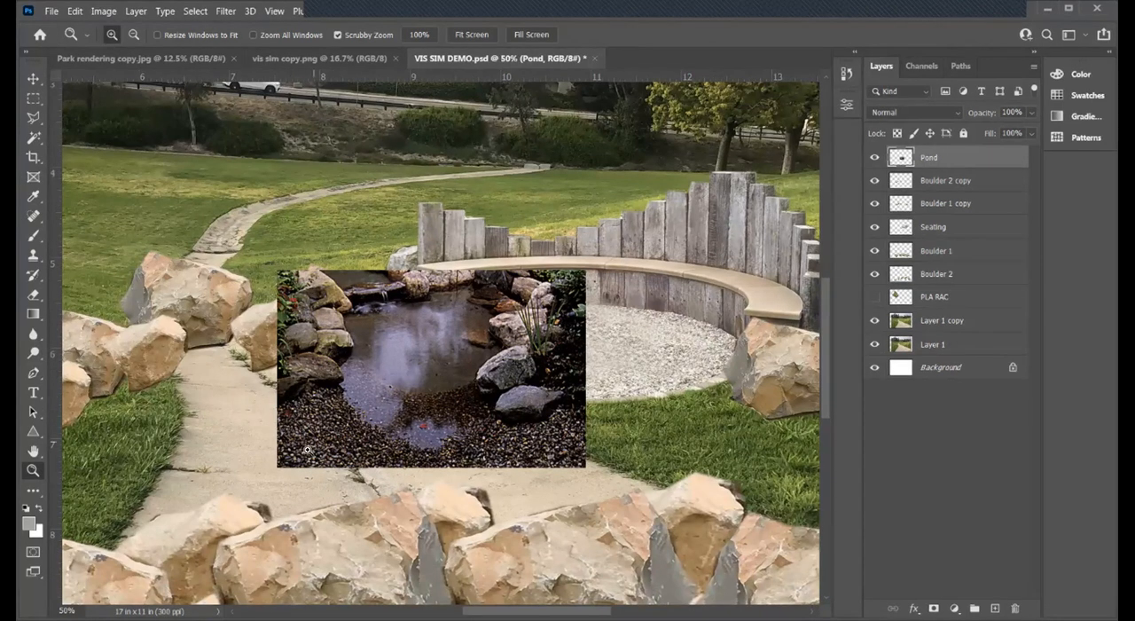
pyautogui.click(32, 118)
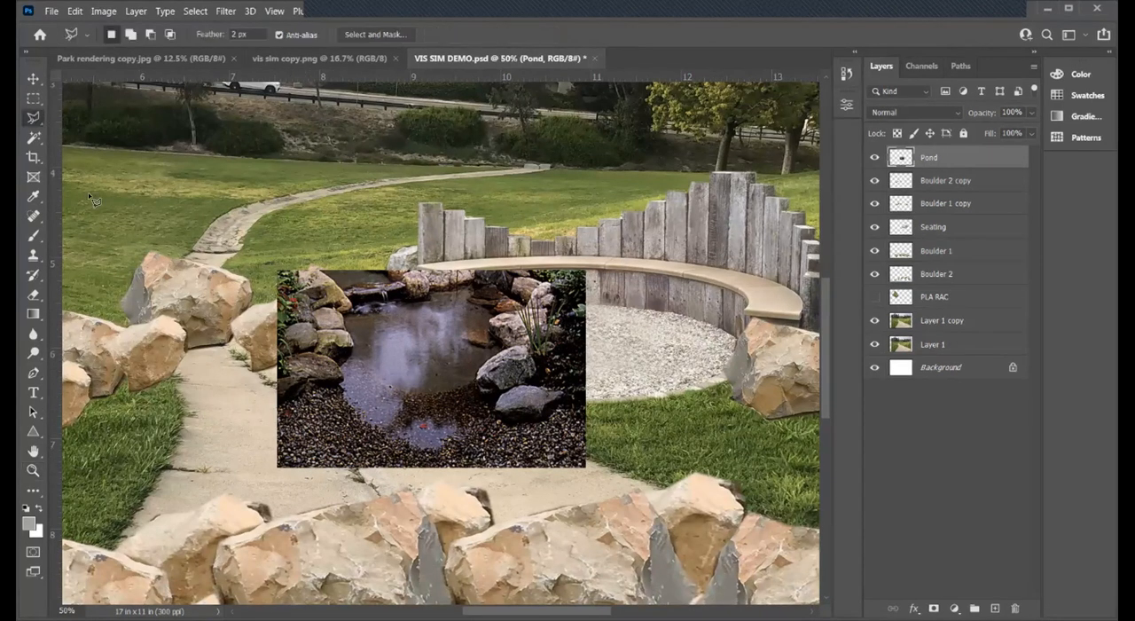
pyautogui.moveTo(262, 390)
pyautogui.mouseDown()
pyautogui.moveTo(338, 464)
pyautogui.moveTo(342, 485)
pyautogui.moveTo(270, 489)
pyautogui.moveTo(244, 471)
pyautogui.moveTo(264, 388)
pyautogui.mouseUp()
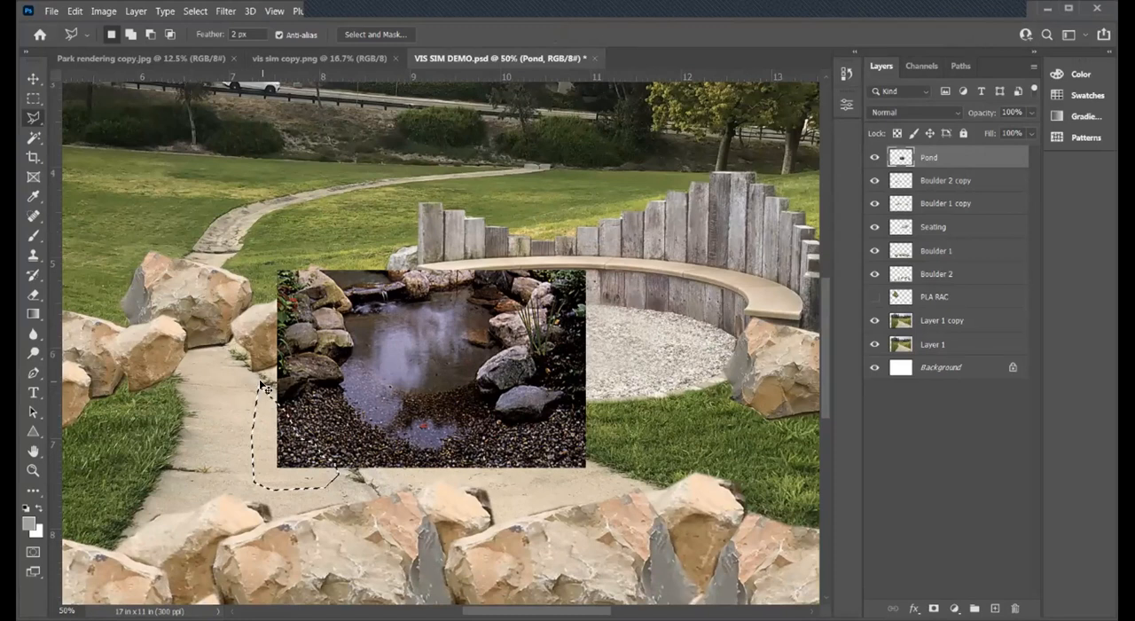
pyautogui.hotkey('ctrl', 'd')
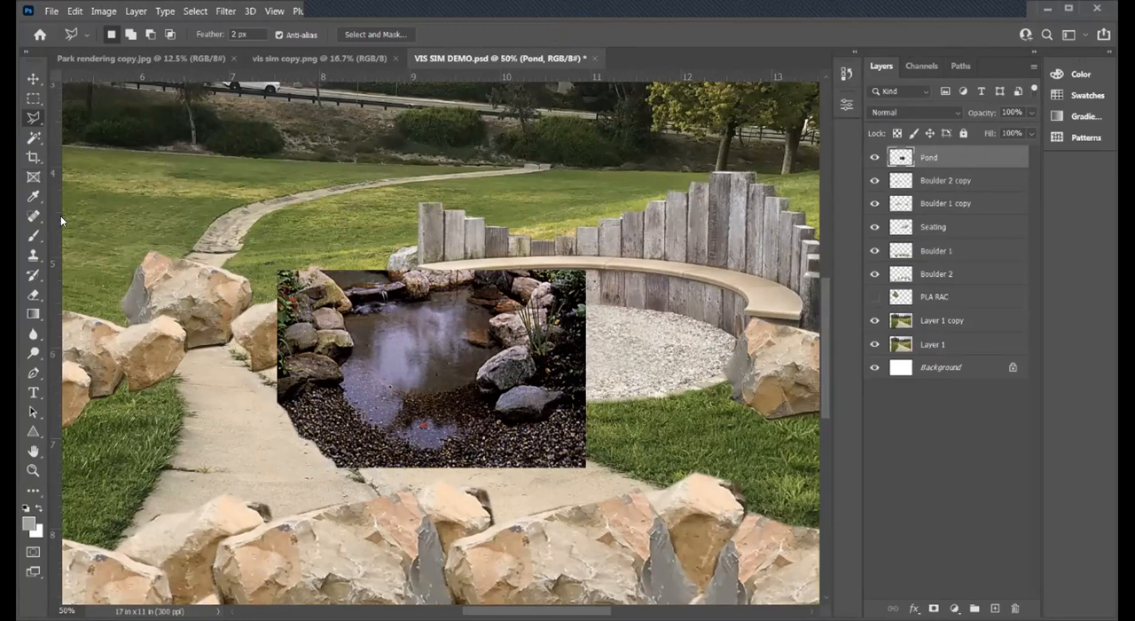
# - Outline the pond image's lower-right gravel corner and adjoining bottom edge with the Polygonal Lasso, delete that area and clear the selection
pyautogui.click(408, 466)
pyautogui.click(442, 472)
pyautogui.click(468, 467)
pyautogui.click(504, 460)
pyautogui.click(525, 455)
pyautogui.click(550, 451)
pyautogui.click(575, 439)
pyautogui.click(625, 446)
pyautogui.click(594, 485)
pyautogui.click(492, 497)
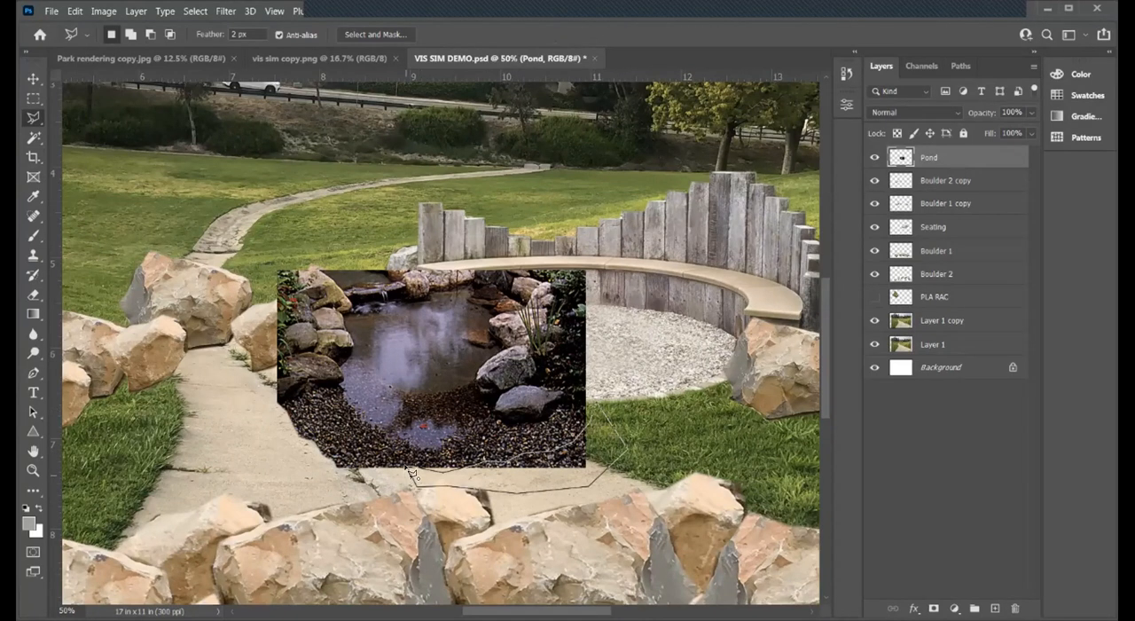
pyautogui.click(409, 467)
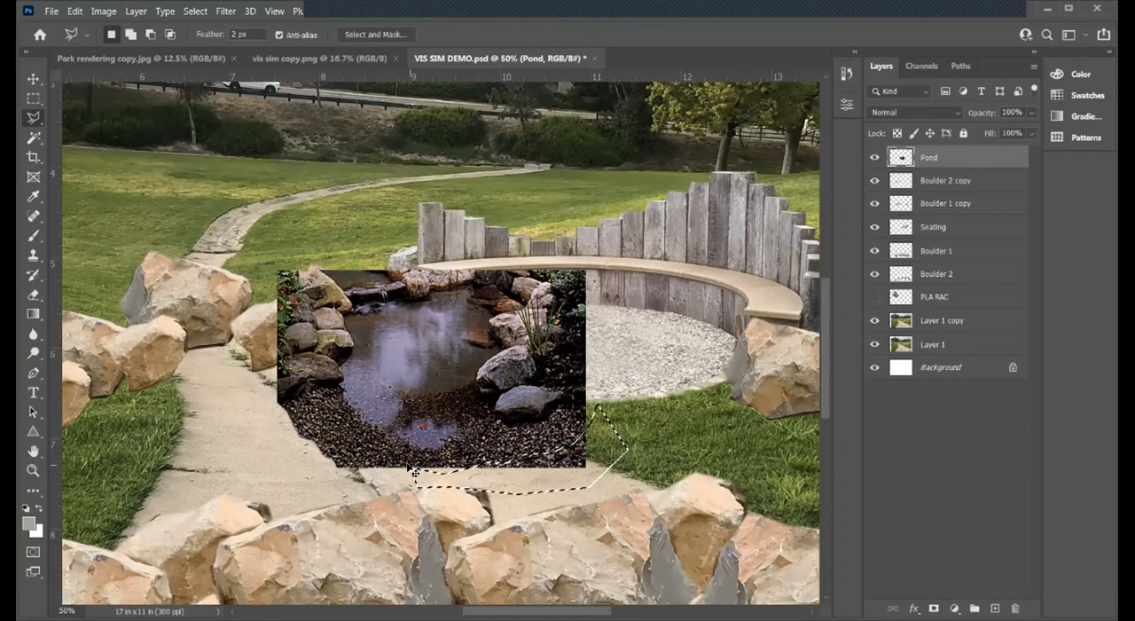
pyautogui.press('Delete')
pyautogui.hotkey('ctrl', 'd')
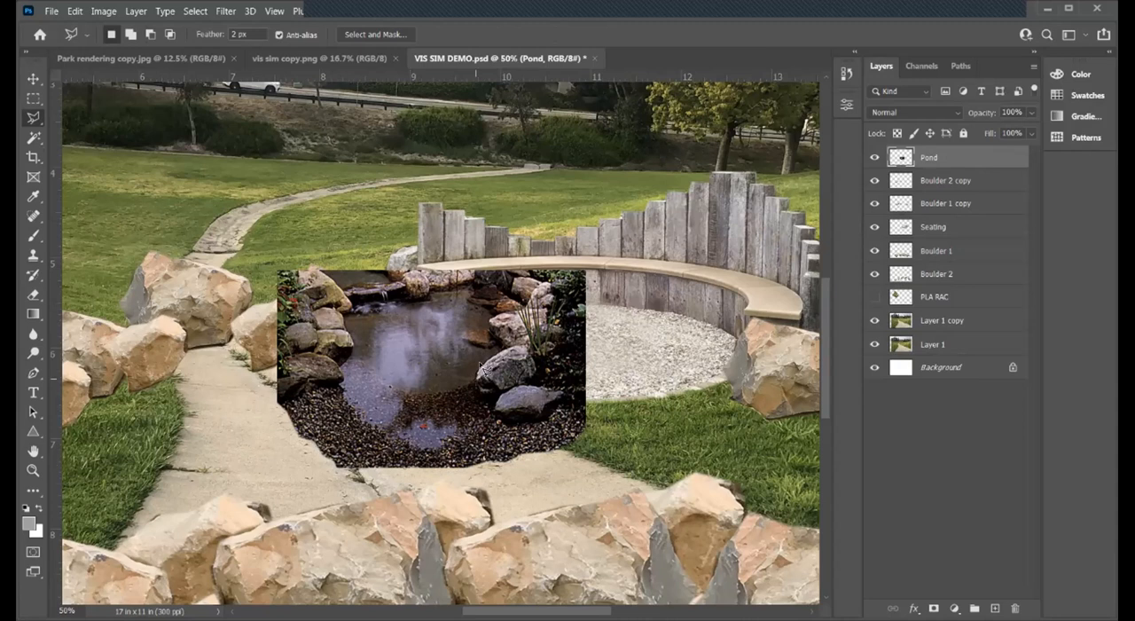
# - Duplicate the Pond layer as Pond copy and hide the duplicate
pyautogui.click(33, 469)
pyautogui.scroll(-2, 456, 381)
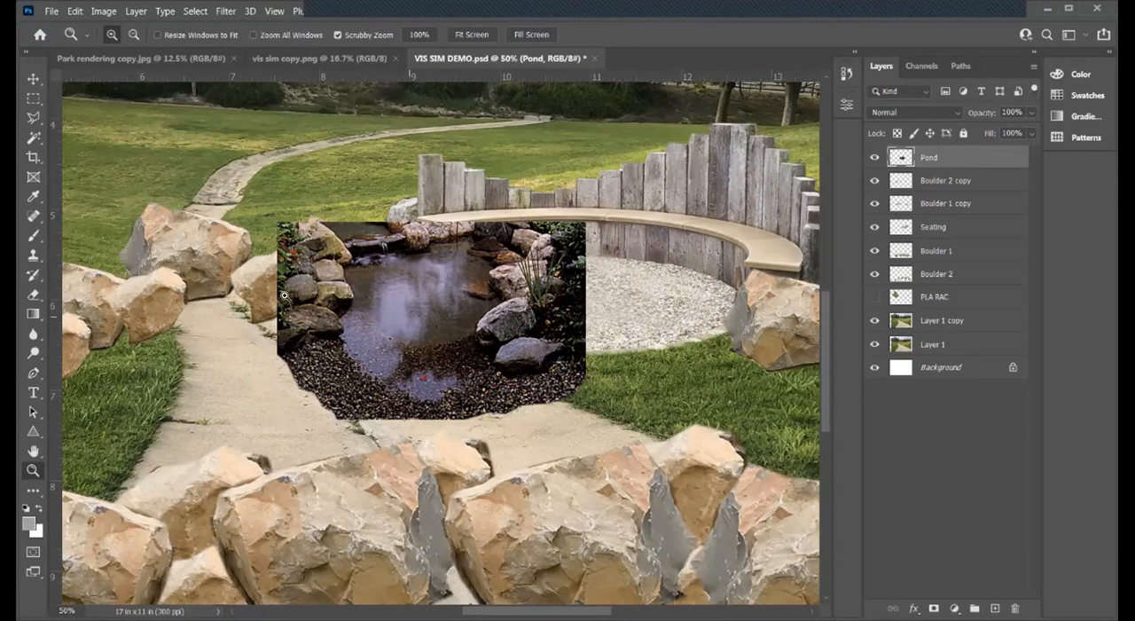
pyautogui.scroll(-2, 220, 320)
pyautogui.scroll(-6, 220, 320)
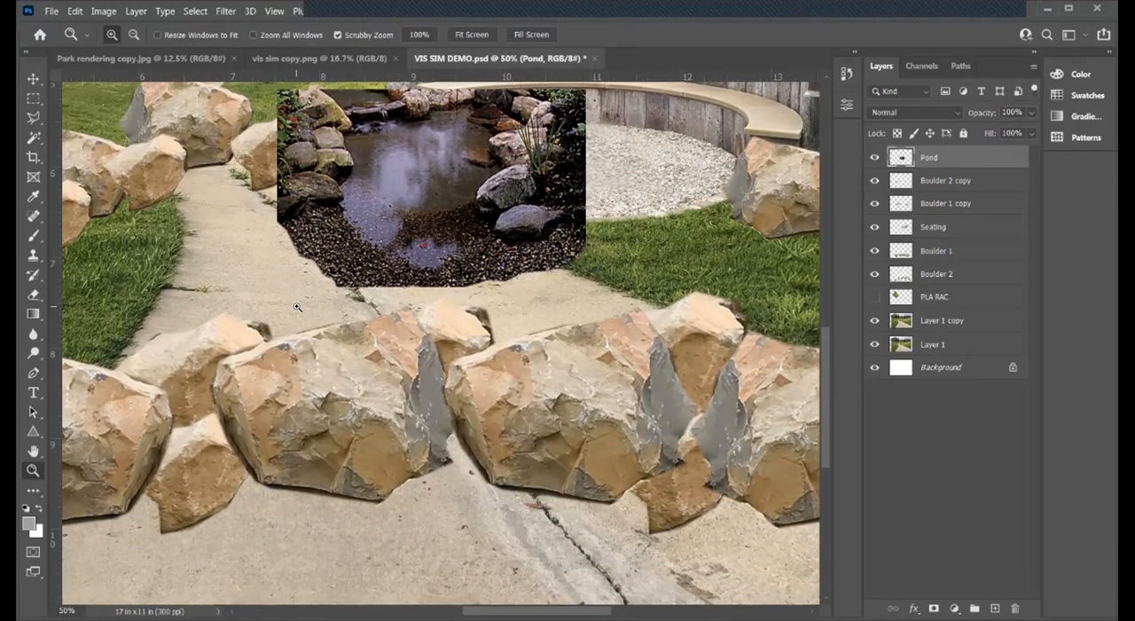
pyautogui.scroll(5, 309, 304)
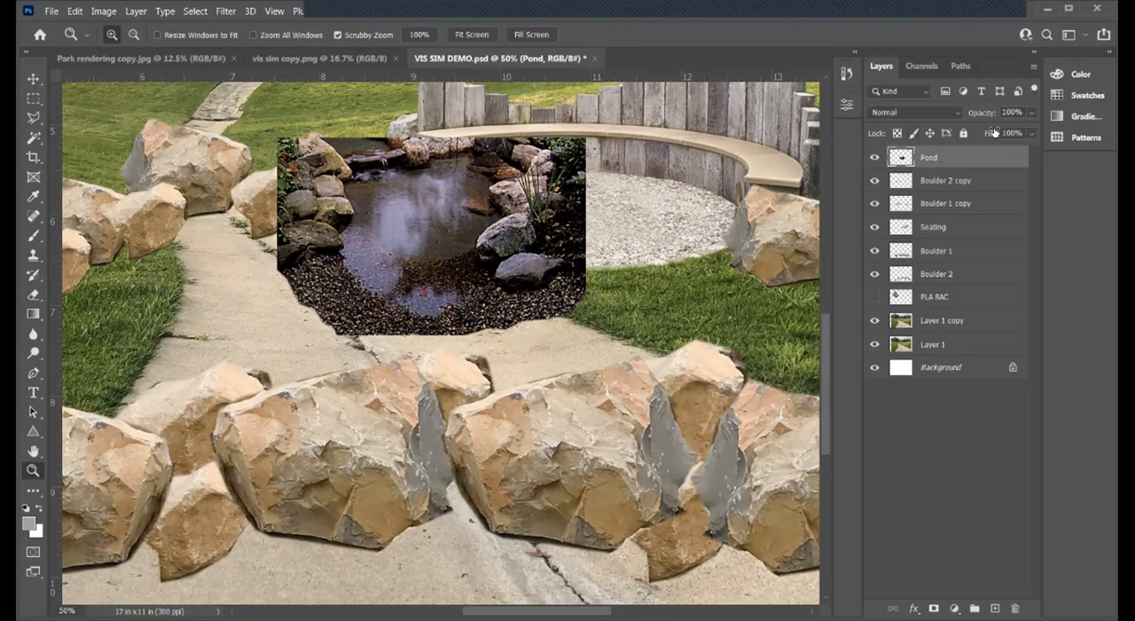
pyautogui.rightClick(942, 160)
pyautogui.click(799, 70)
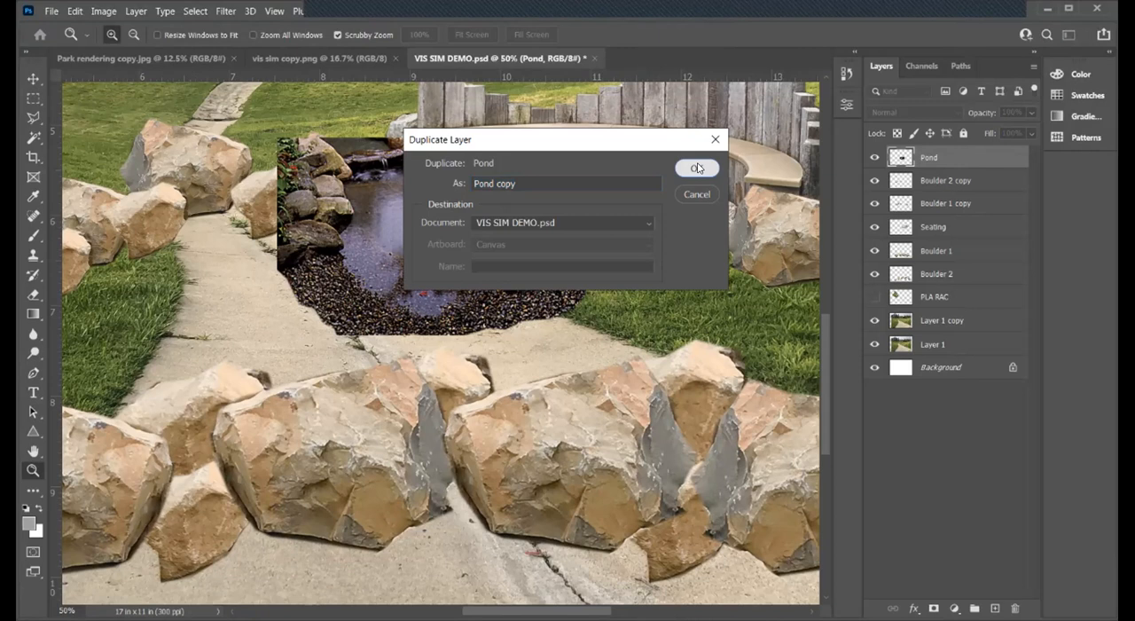
pyautogui.click(698, 168)
pyautogui.click(874, 157)
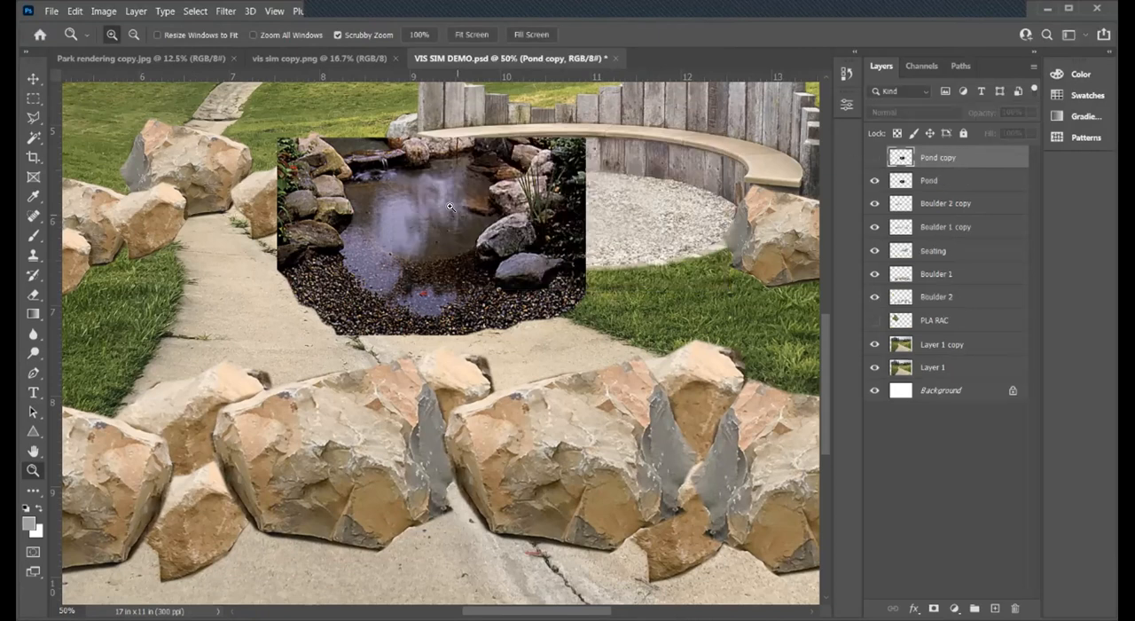
# - Move the Pond layer's image away from the bench onto the path, just behind the foreground boulders
pyautogui.press('v')
pyautogui.click(434, 242)
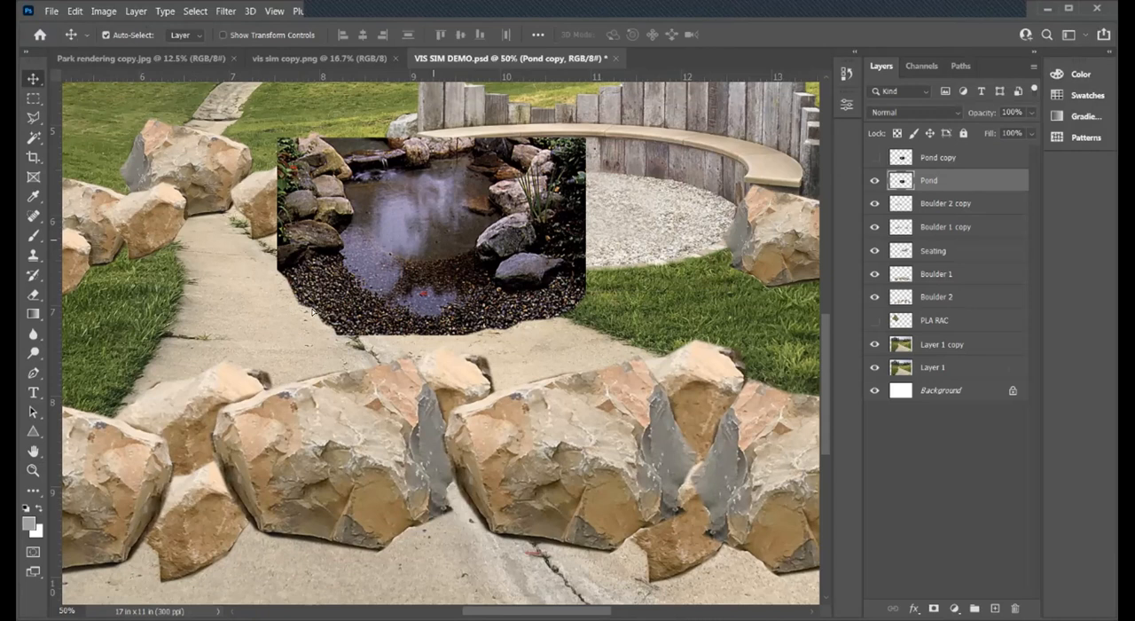
pyautogui.moveTo(415, 284); pyautogui.dragTo(317, 344)
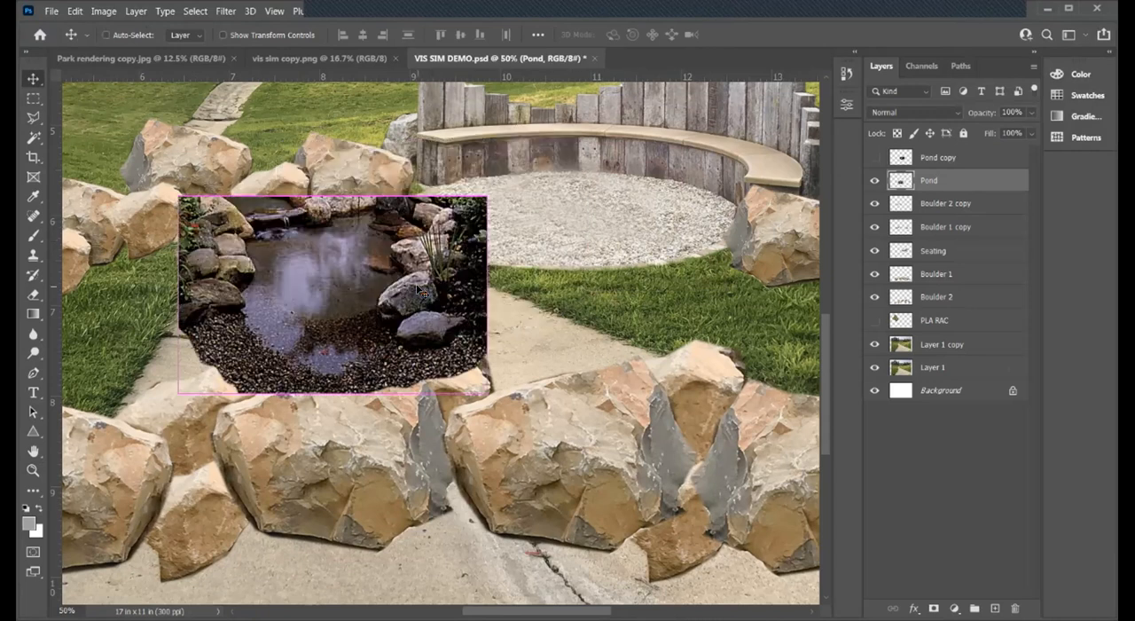
# - Distort the Pond layer into a flatter perspective shape by lowering its far corners and spreading its near corners outward
pyautogui.hotkey('ctrl', 't')
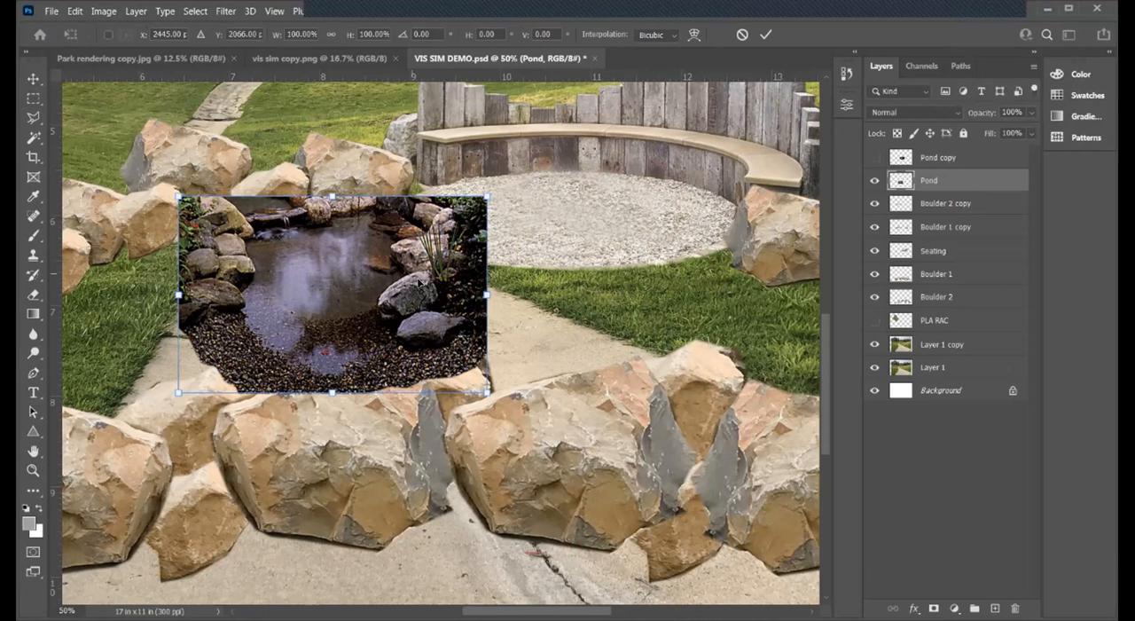
pyautogui.rightClick(408, 252)
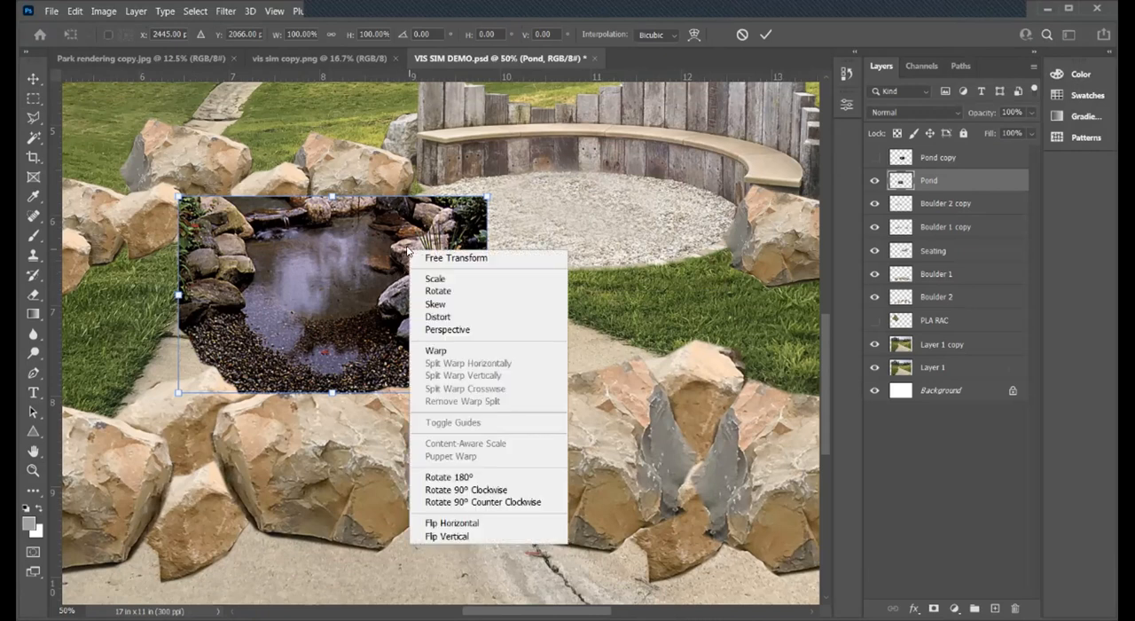
pyautogui.click(448, 316)
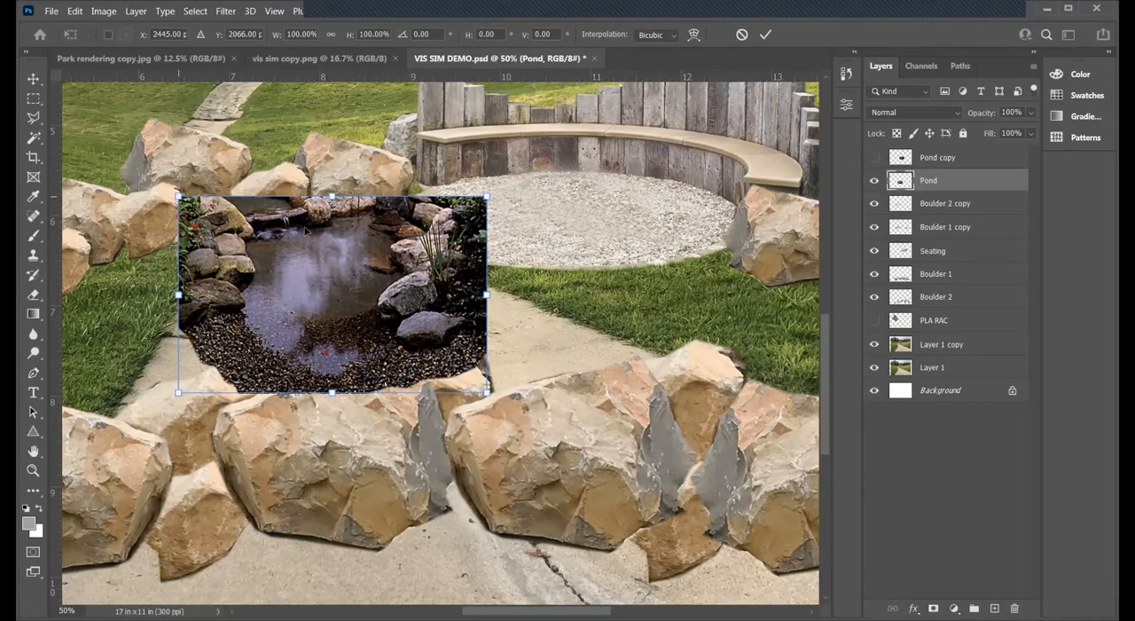
pyautogui.moveTo(178, 196); pyautogui.dragTo(178, 224)
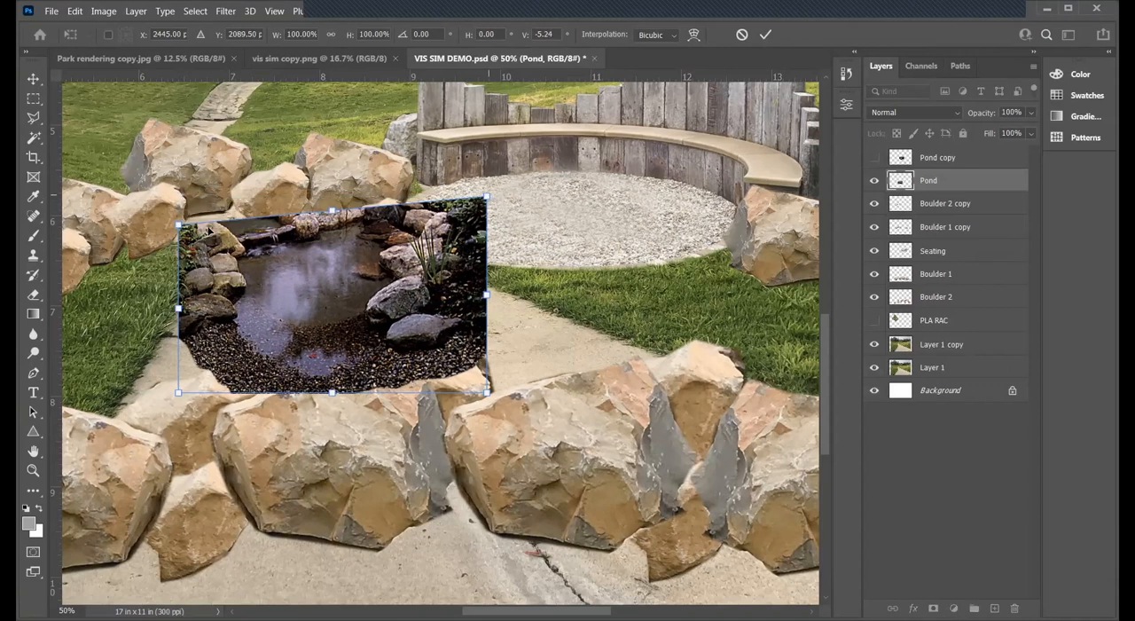
pyautogui.moveTo(486, 196); pyautogui.dragTo(485, 228)
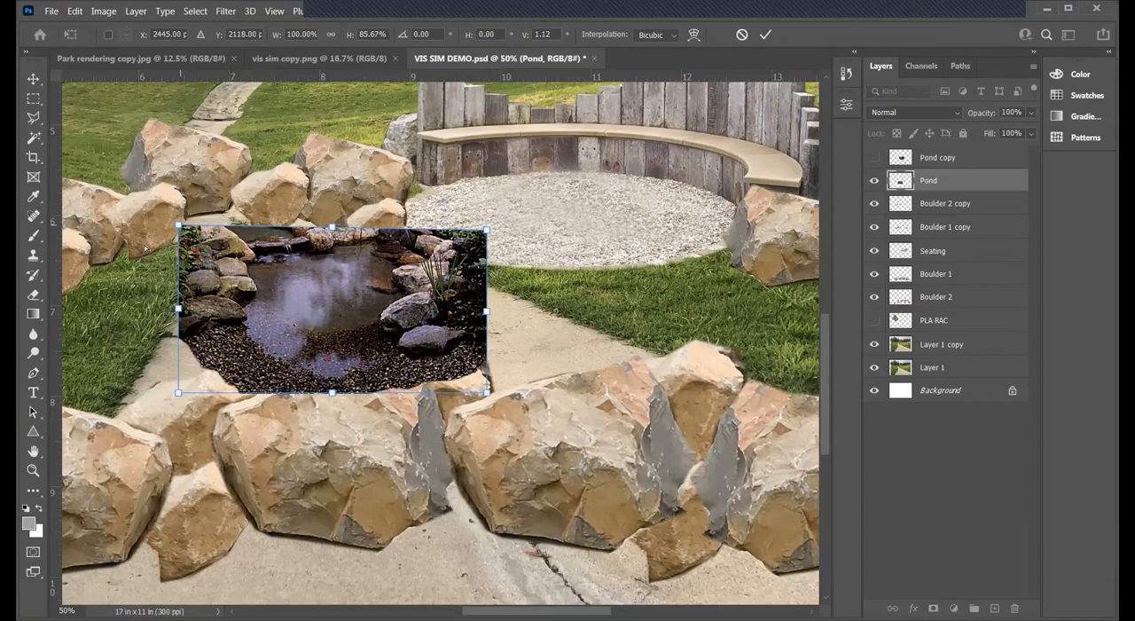
pyautogui.moveTo(178, 225)
pyautogui.mouseDown()
pyautogui.moveTo(178, 248)
pyautogui.moveTo(178, 238)
pyautogui.mouseUp()
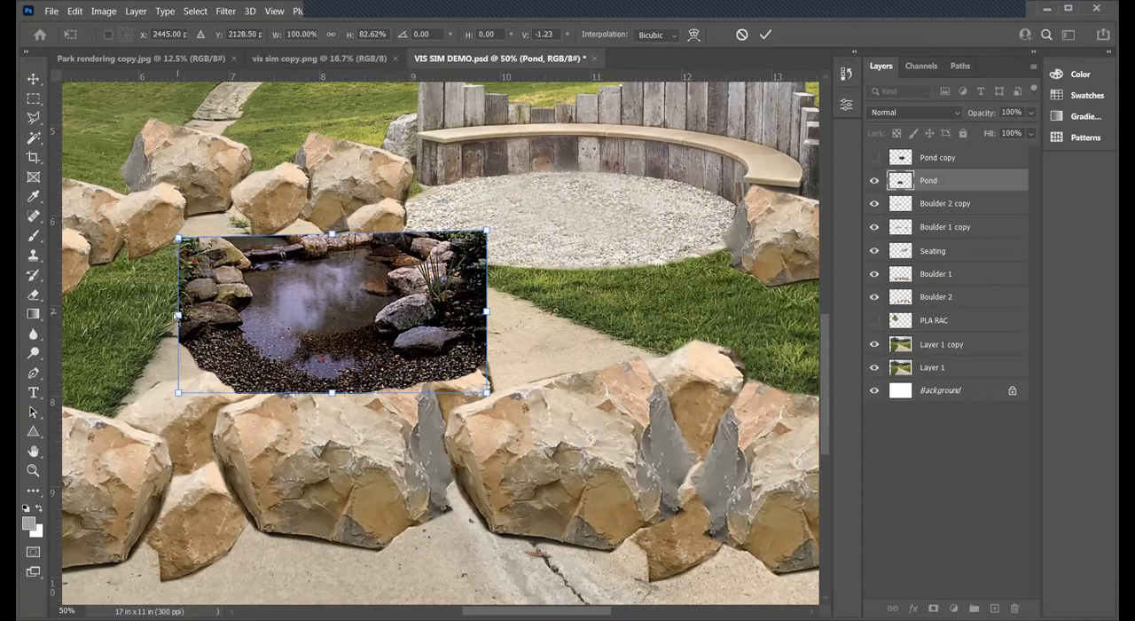
pyautogui.moveTo(177, 316); pyautogui.dragTo(178, 319)
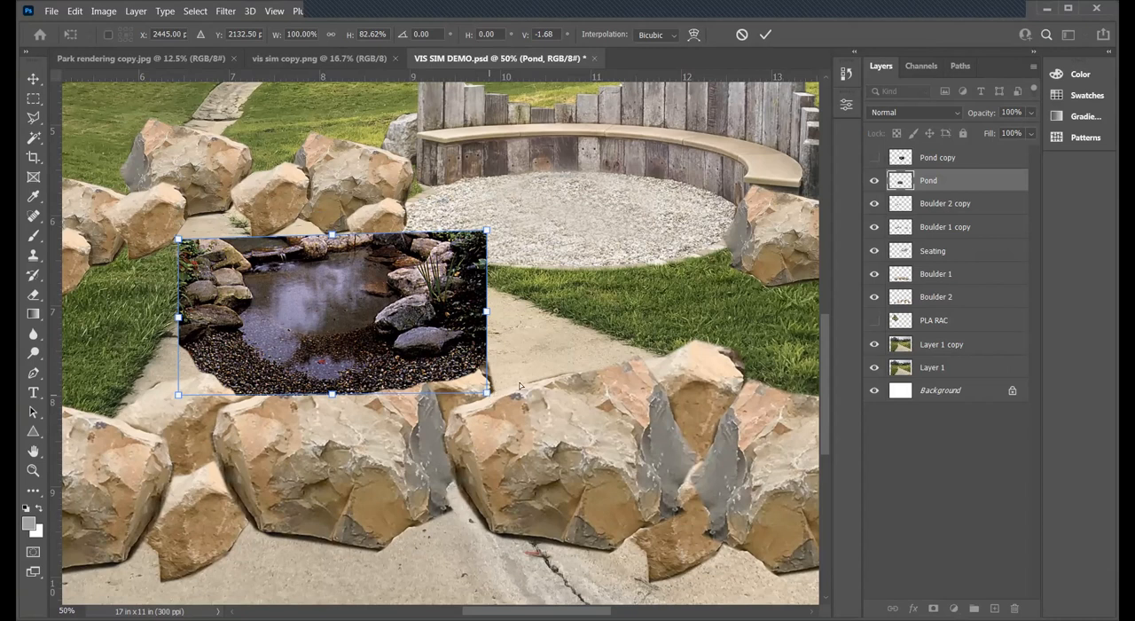
pyautogui.moveTo(178, 399); pyautogui.dragTo(149, 395)
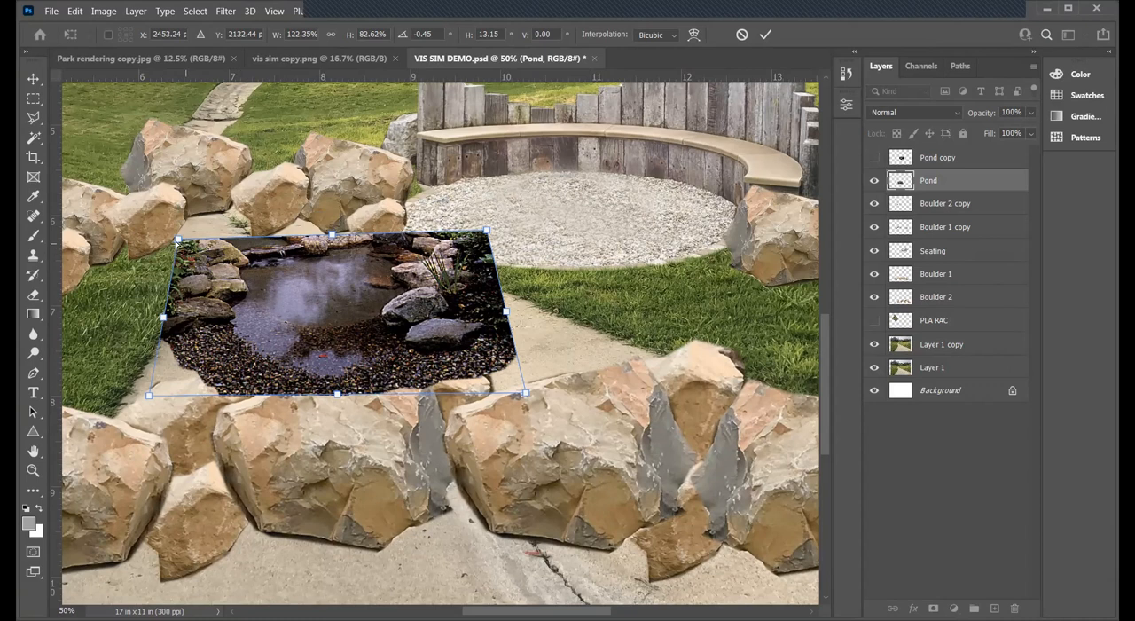
pyautogui.moveTo(177, 239); pyautogui.dragTo(175, 253)
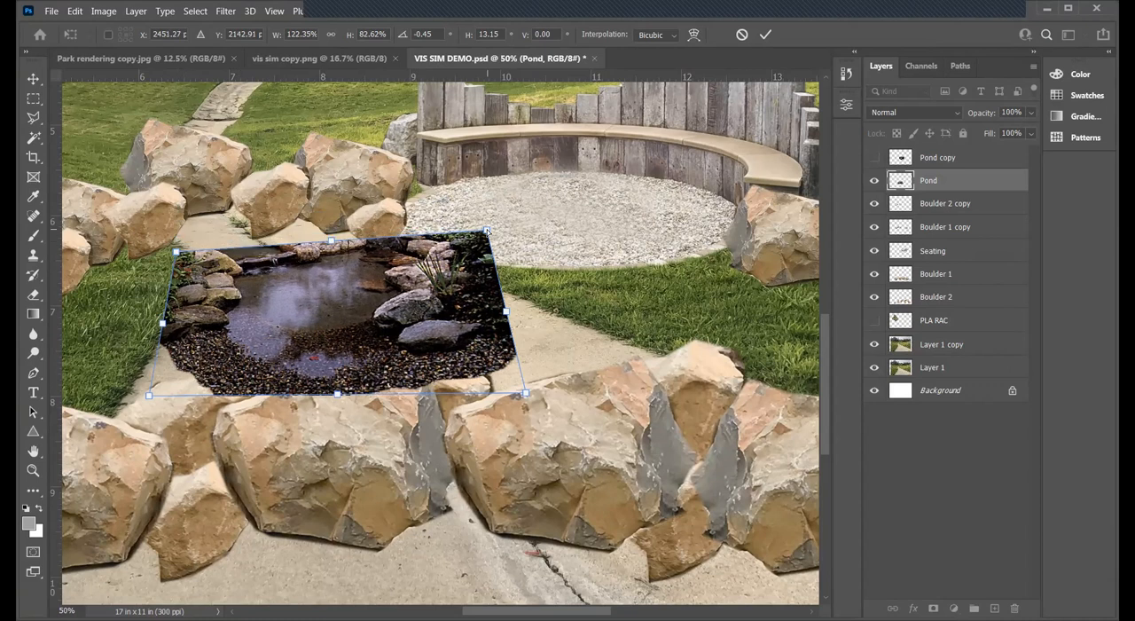
pyautogui.moveTo(491, 246); pyautogui.dragTo(490, 246)
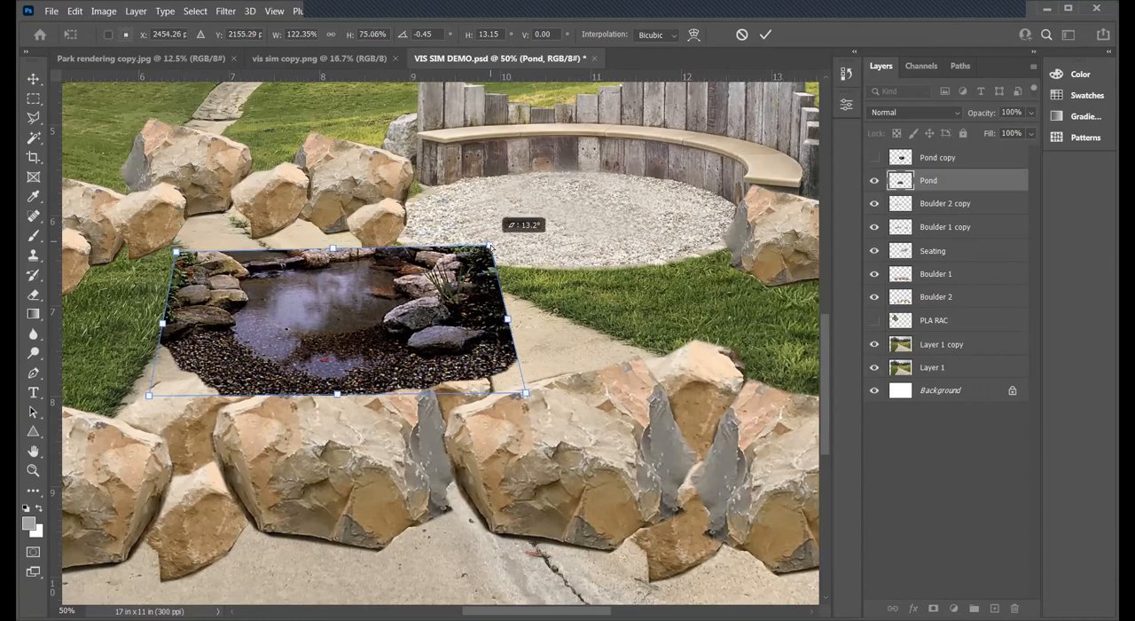
pyautogui.press('Return')
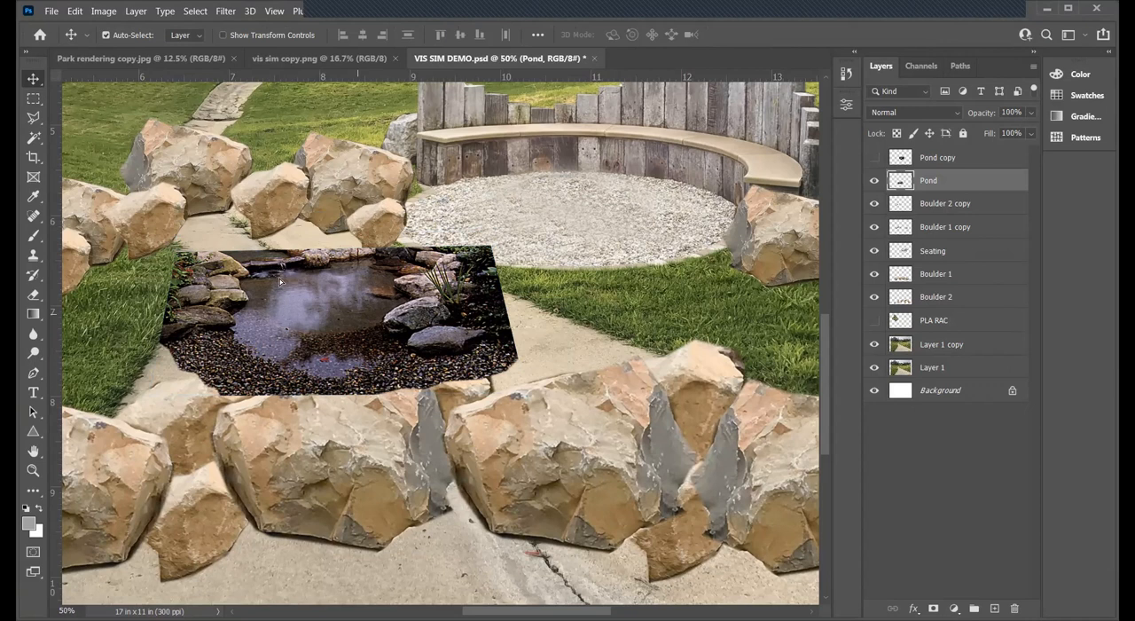
# - Move the distorted pond up against the rear-left boulder group and scale it down proportionally
pyautogui.hotkey('ctrl', 'z')
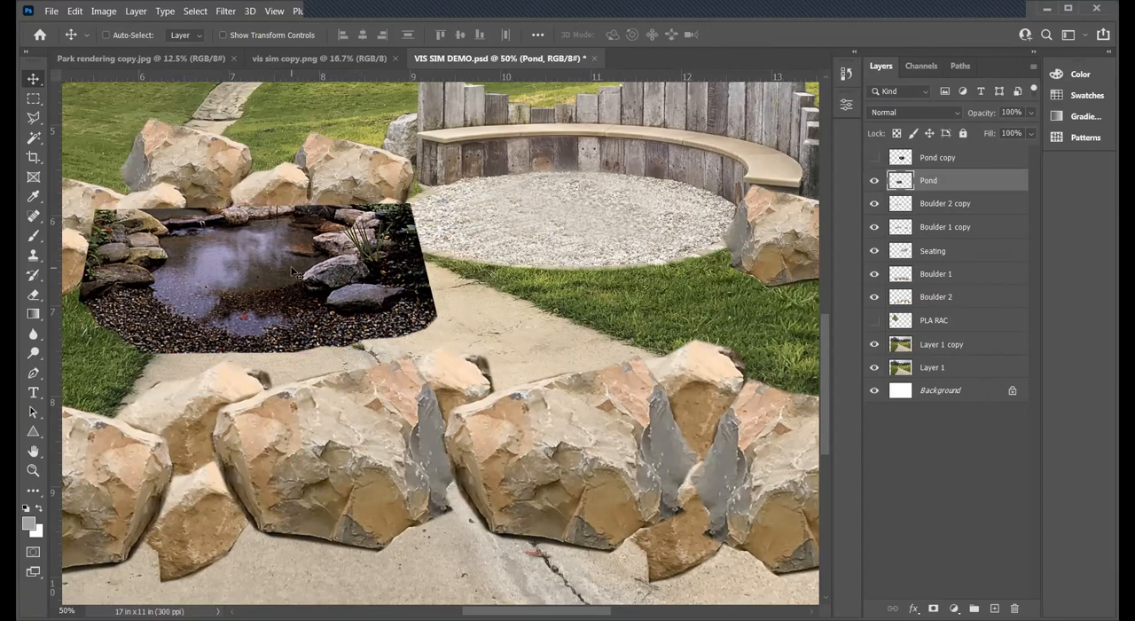
pyautogui.hotkey('ctrl', 't')
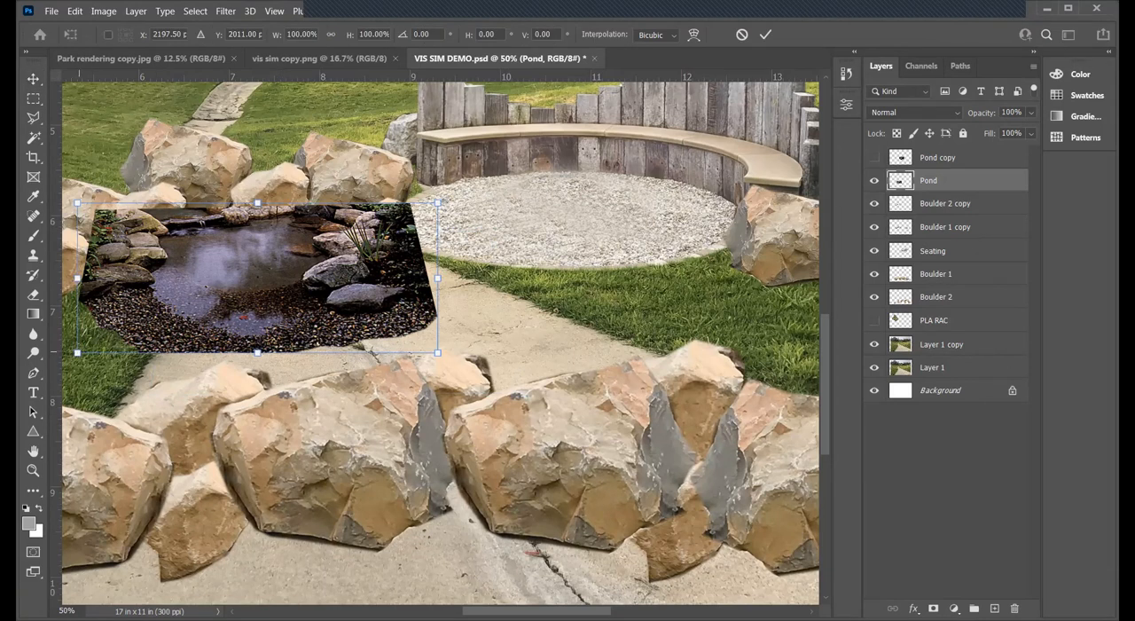
pyautogui.moveTo(78, 353); pyautogui.dragTo(126, 333)
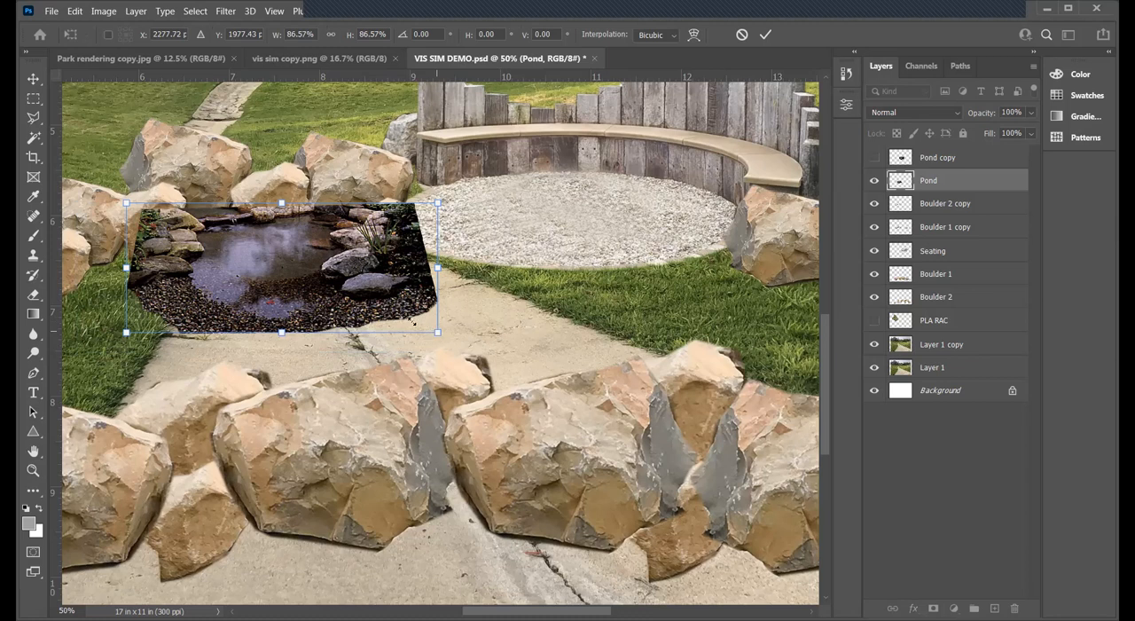
pyautogui.moveTo(437, 332); pyautogui.dragTo(406, 309)
pyautogui.press('Return')
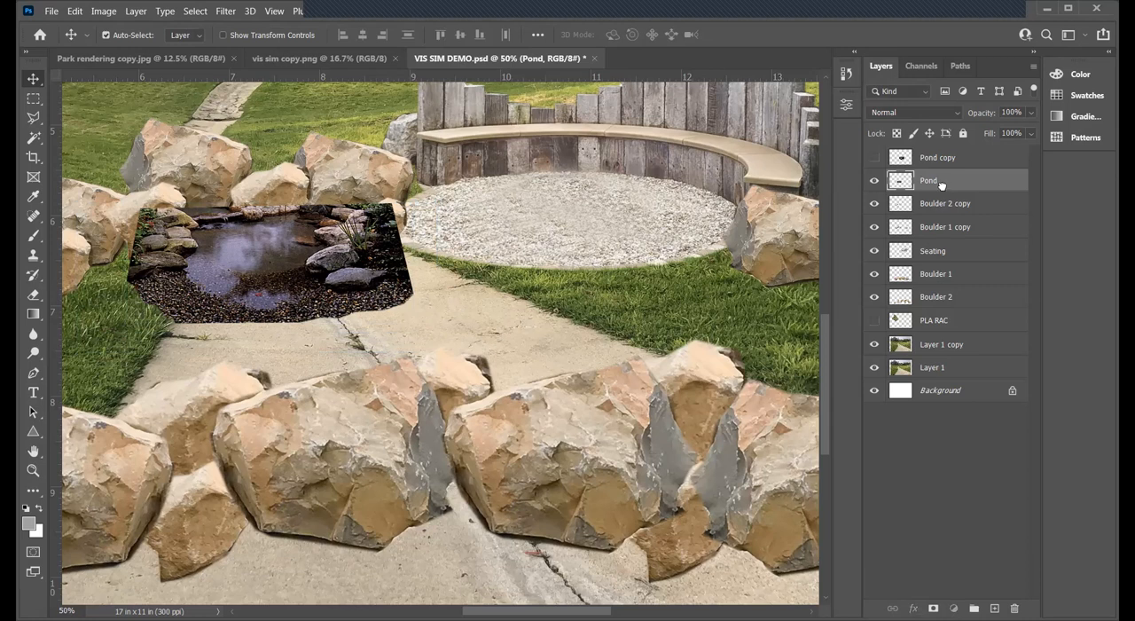
# - Place the Pond layer directly beneath Boulder 1 copy in the layer order and shift the pond slightly left under the rear boulders
pyautogui.moveTo(947, 237); pyautogui.dragTo(947, 240)
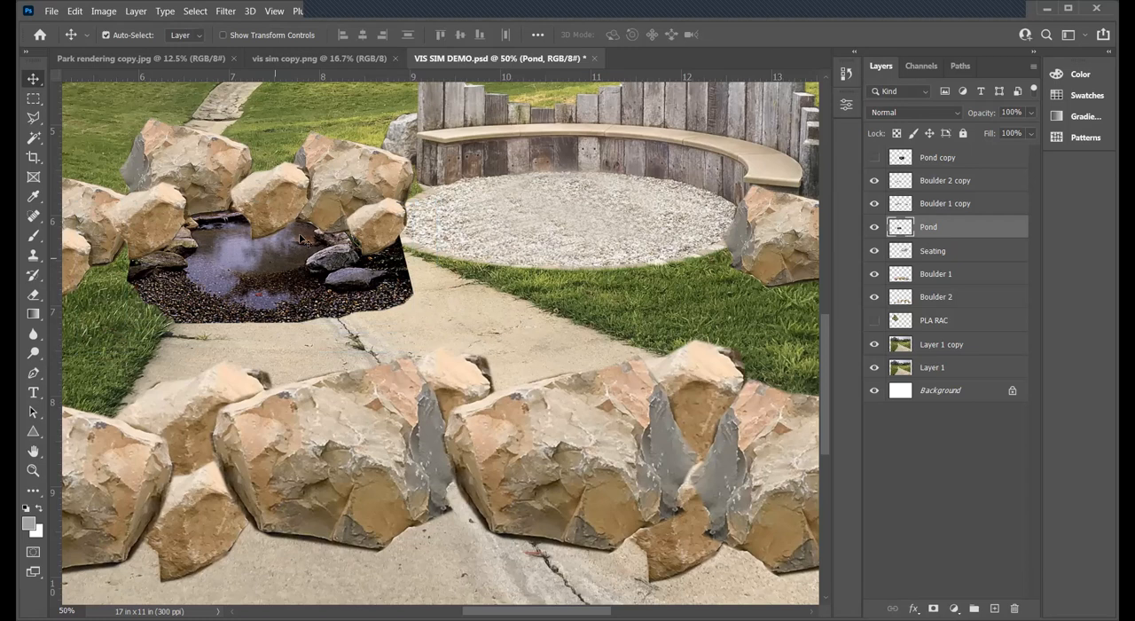
pyautogui.moveTo(311, 236); pyautogui.dragTo(282, 240)
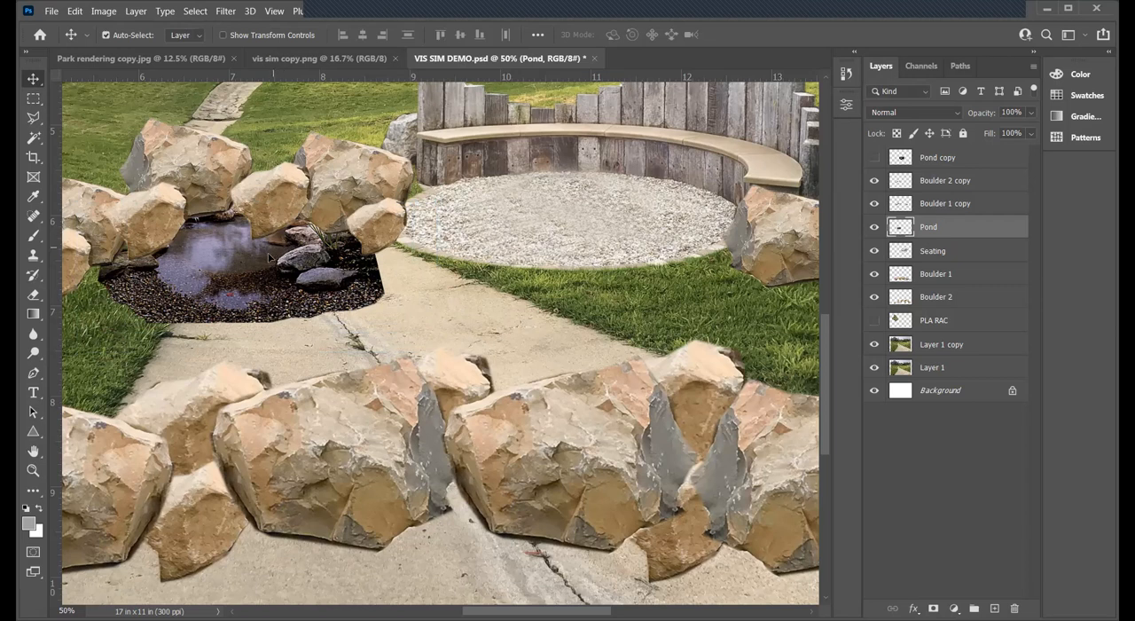
pyautogui.moveTo(271, 255); pyautogui.dragTo(268, 256)
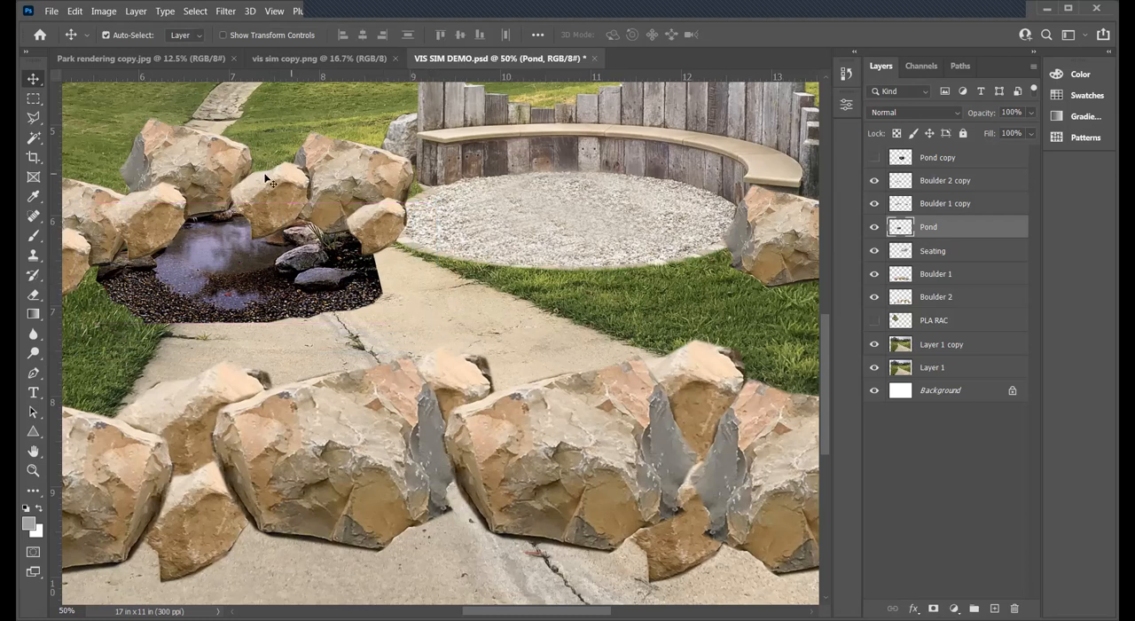
# - Save the document and make the Pond copy layer visible
pyautogui.click(51, 11)
pyautogui.click(93, 173)
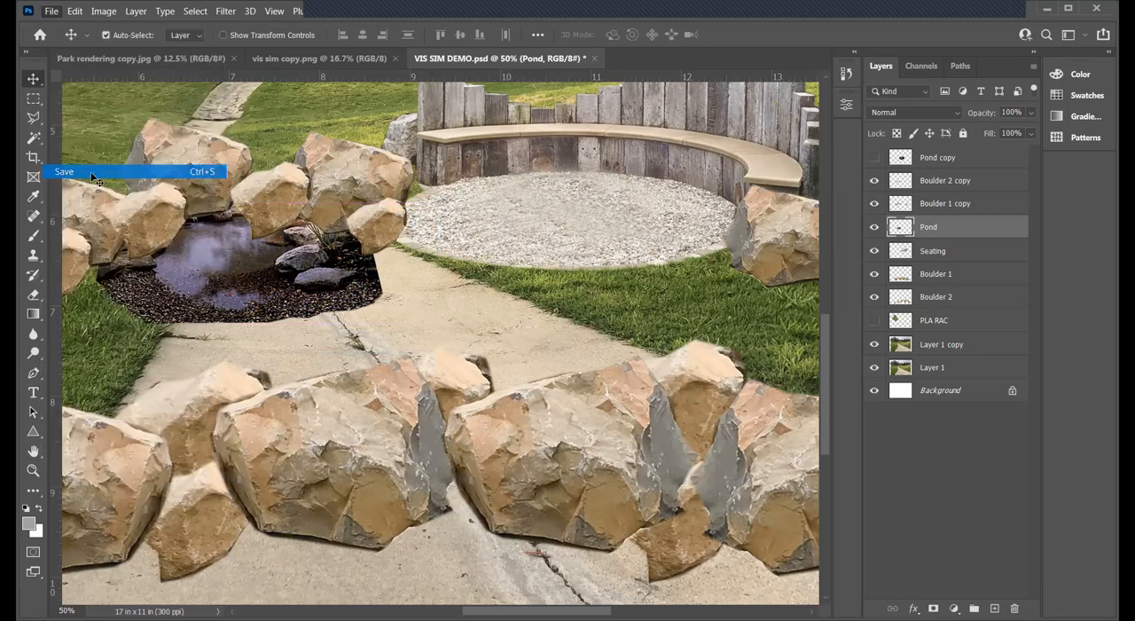
pyautogui.click(931, 159)
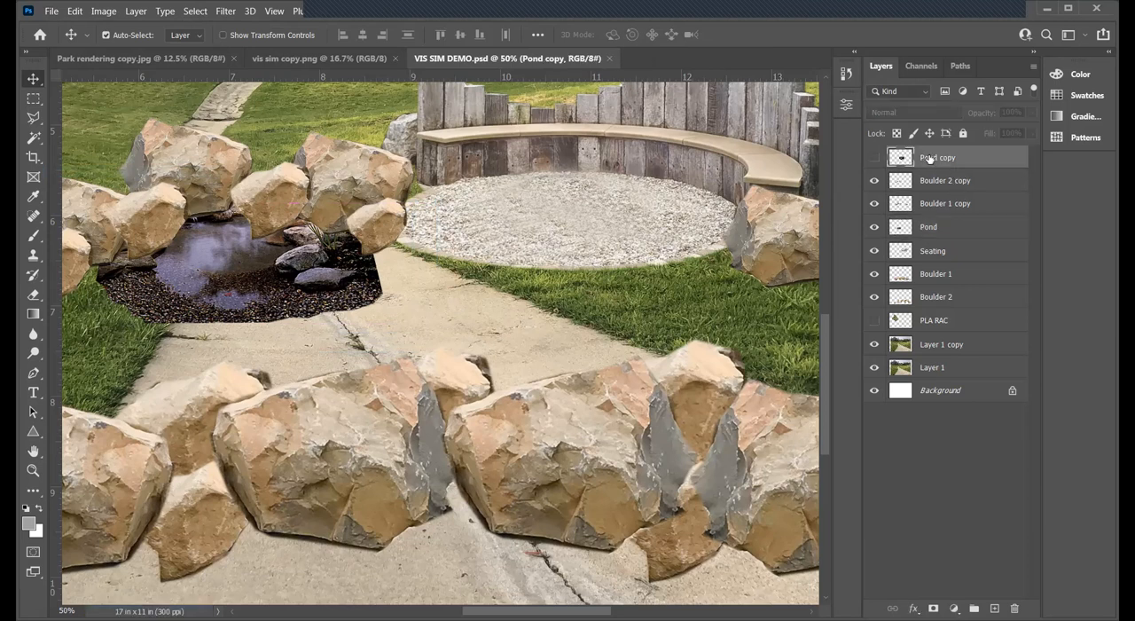
pyautogui.click(875, 157)
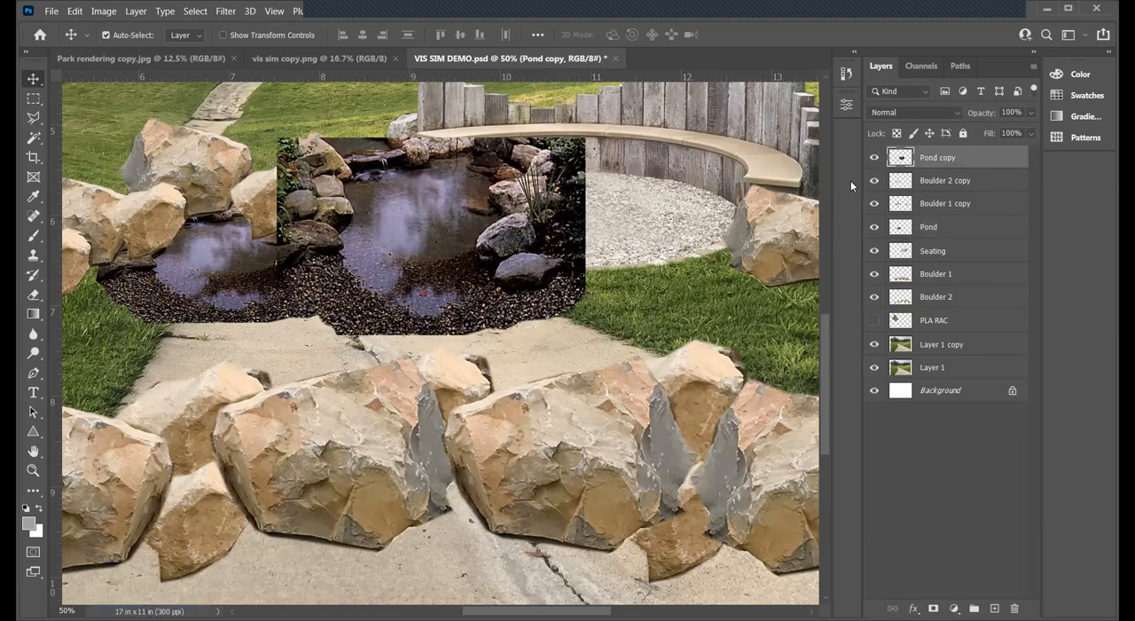
# - Move the Pond copy image down-left onto the path behind the foreground boulders and enlarge it
pyautogui.click(33, 470)
pyautogui.click(491, 380)
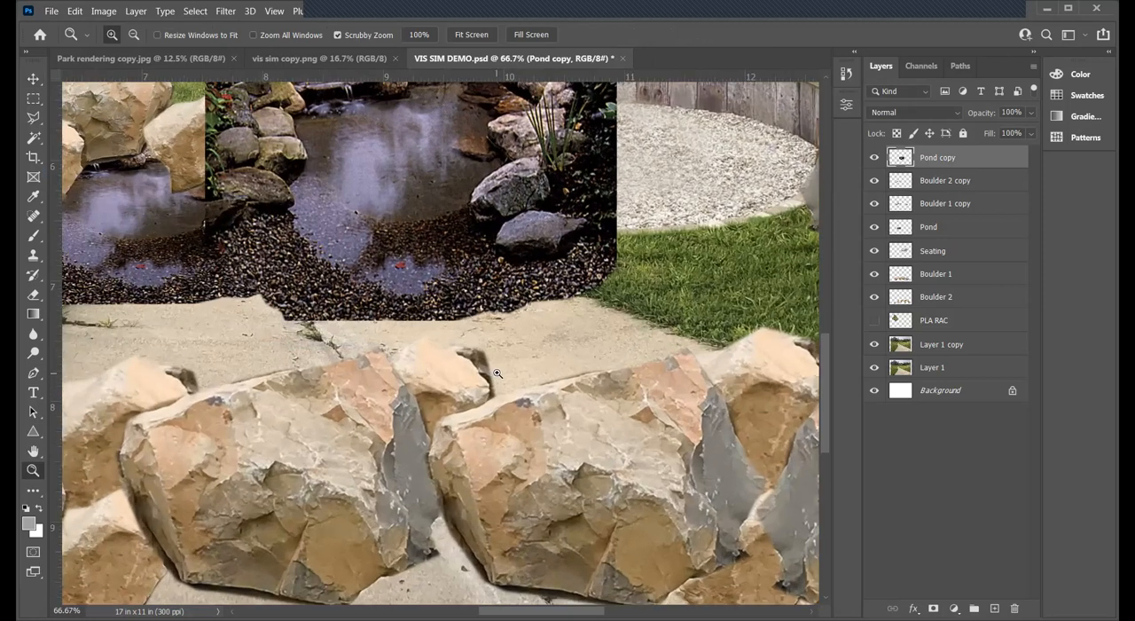
pyautogui.keyDown('alt'); pyautogui.click(499, 372); pyautogui.keyUp('alt')
pyautogui.keyDown('alt'); pyautogui.click(461, 324); pyautogui.keyUp('alt')
pyautogui.keyDown('alt'); pyautogui.click(425, 274); pyautogui.keyUp('alt')
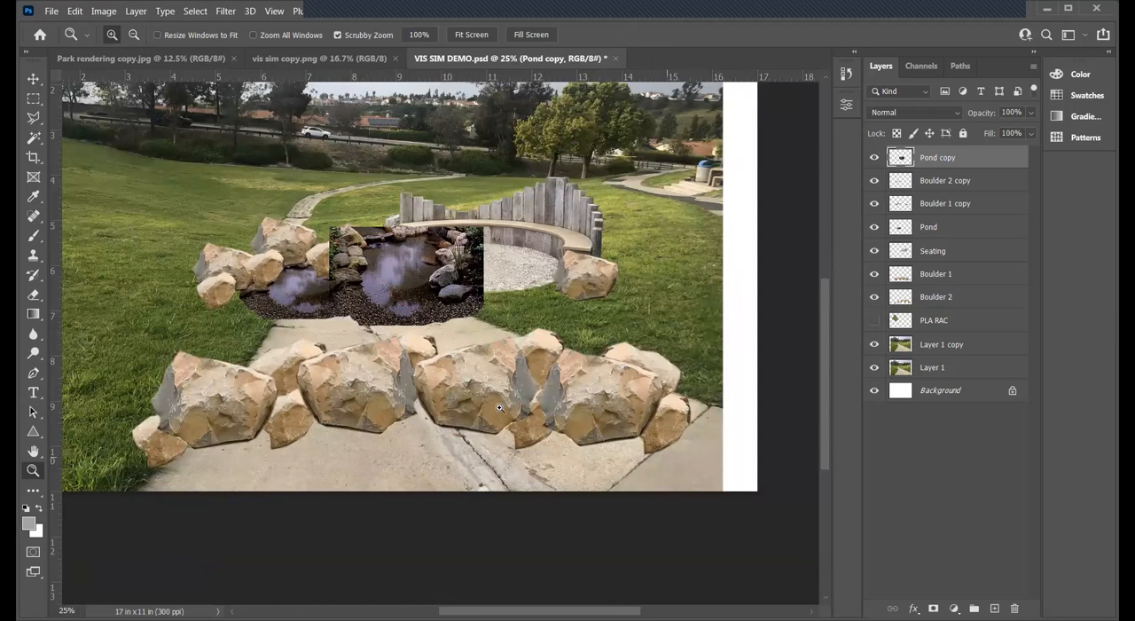
pyautogui.press('v')
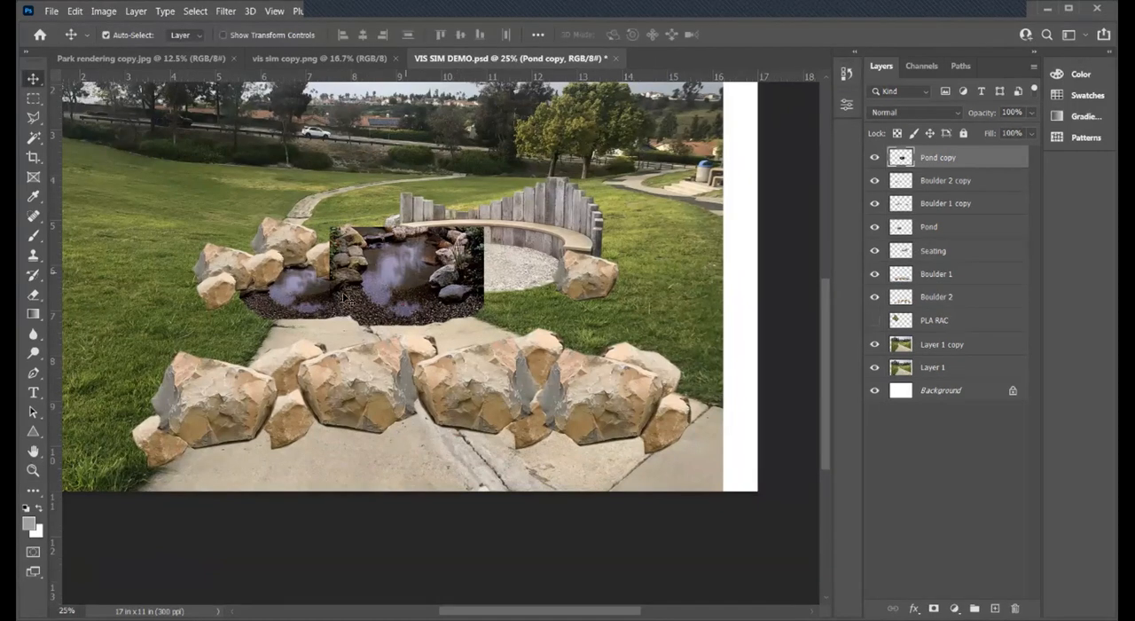
pyautogui.moveTo(342, 306); pyautogui.dragTo(273, 342)
pyautogui.hotkey('ctrl', 't')
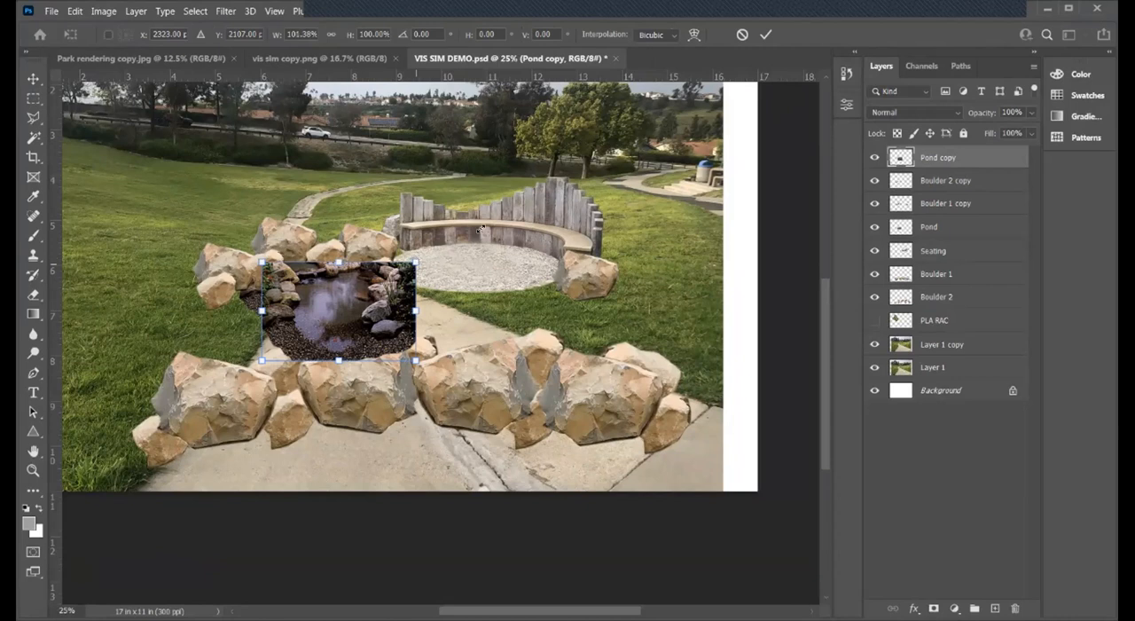
pyautogui.moveTo(238, 238); pyautogui.dragTo(222, 195)
pyautogui.press('Return')
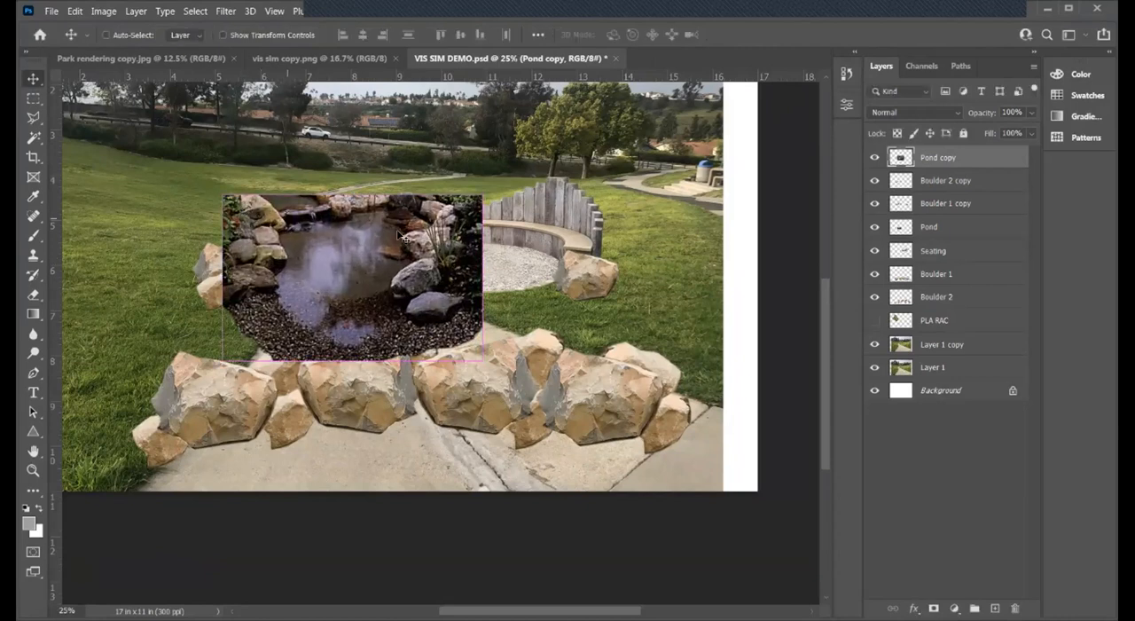
# - Move Pond copy in front of the foreground boulders and reshape it in perspective, lowering its far corners and spreading its near corners
pyautogui.hotkey('ctrl', 't')
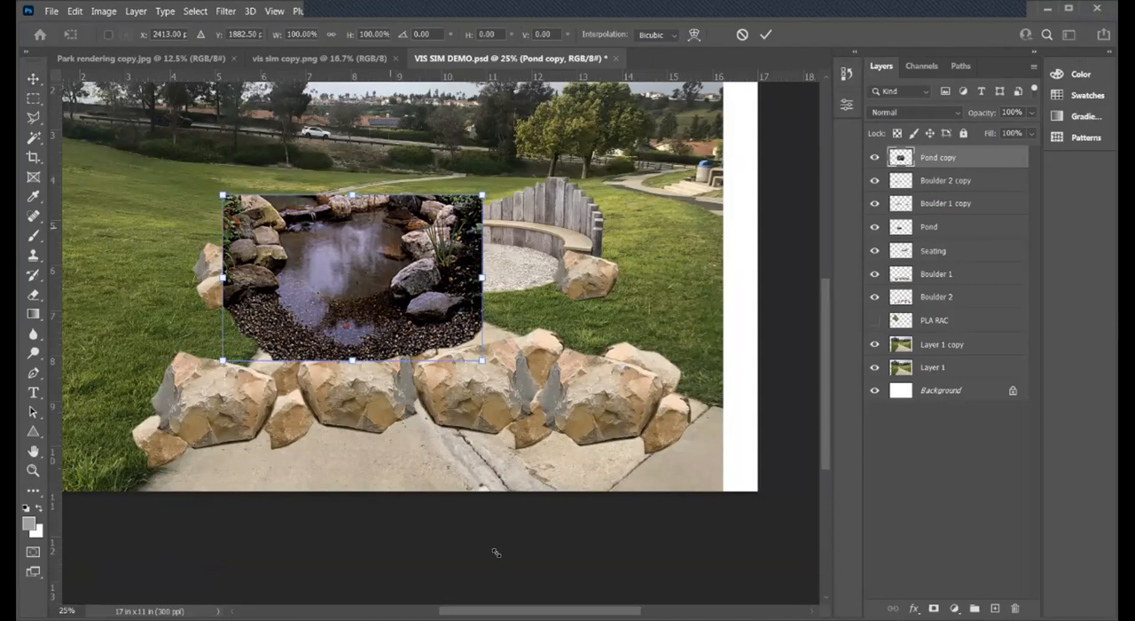
pyautogui.moveTo(396, 292); pyautogui.dragTo(412, 483)
pyautogui.rightClick(418, 462)
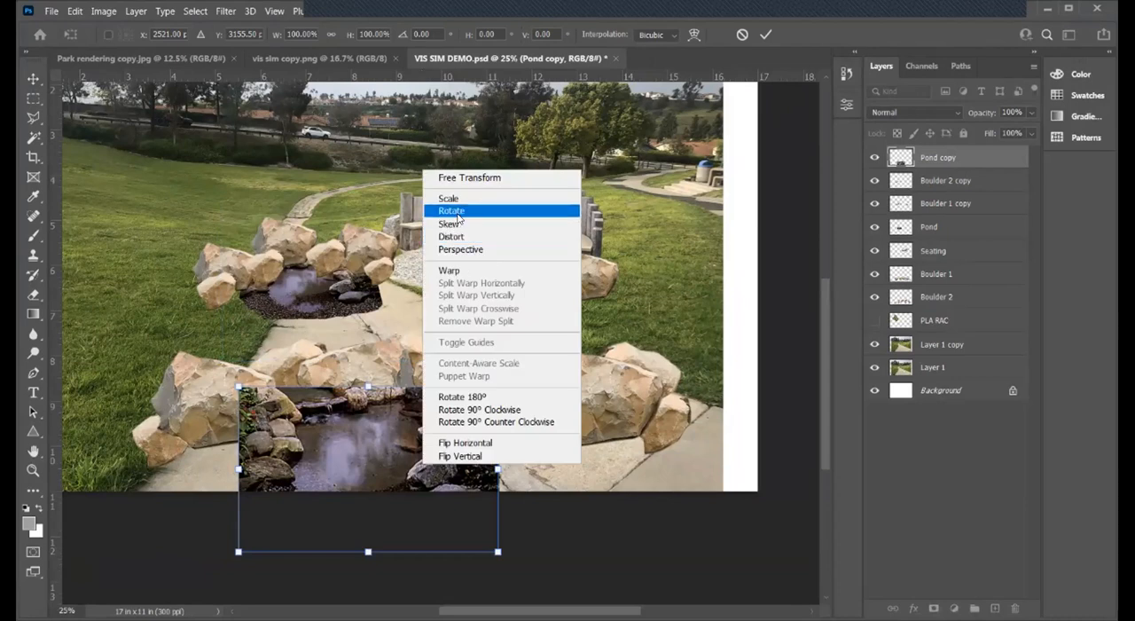
pyautogui.click(469, 227)
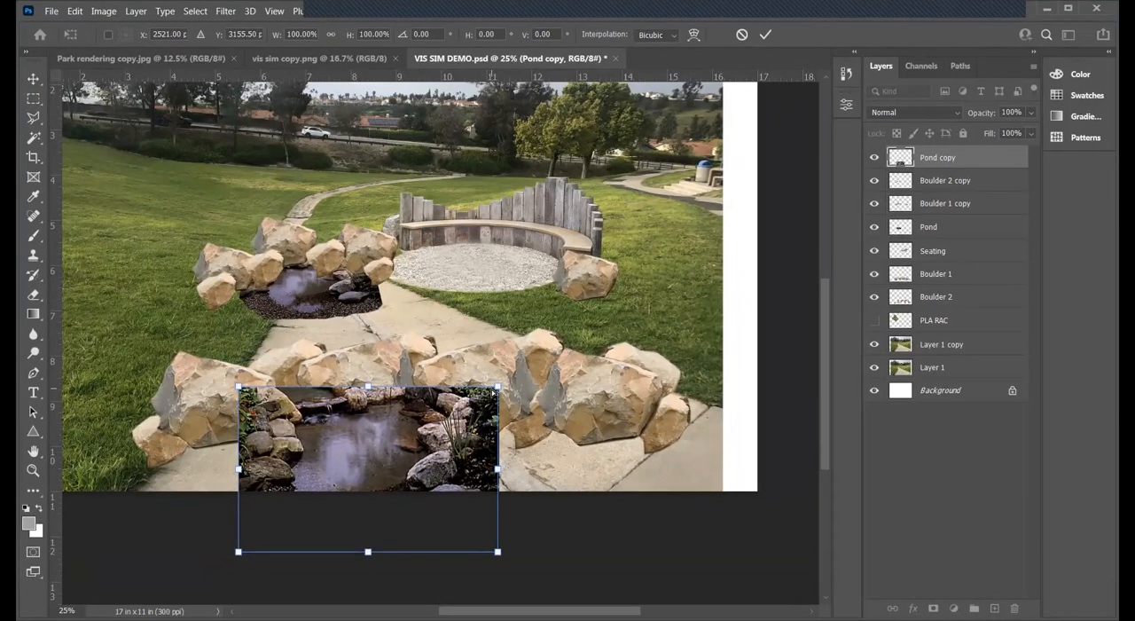
pyautogui.moveTo(498, 387); pyautogui.dragTo(499, 405)
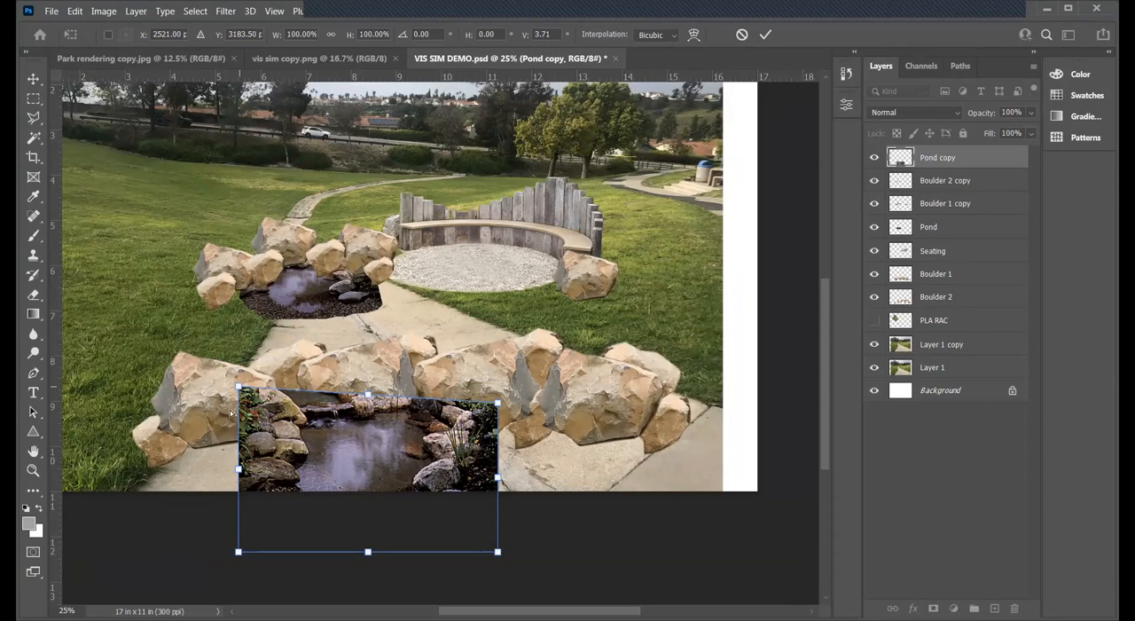
pyautogui.moveTo(238, 388); pyautogui.dragTo(236, 409)
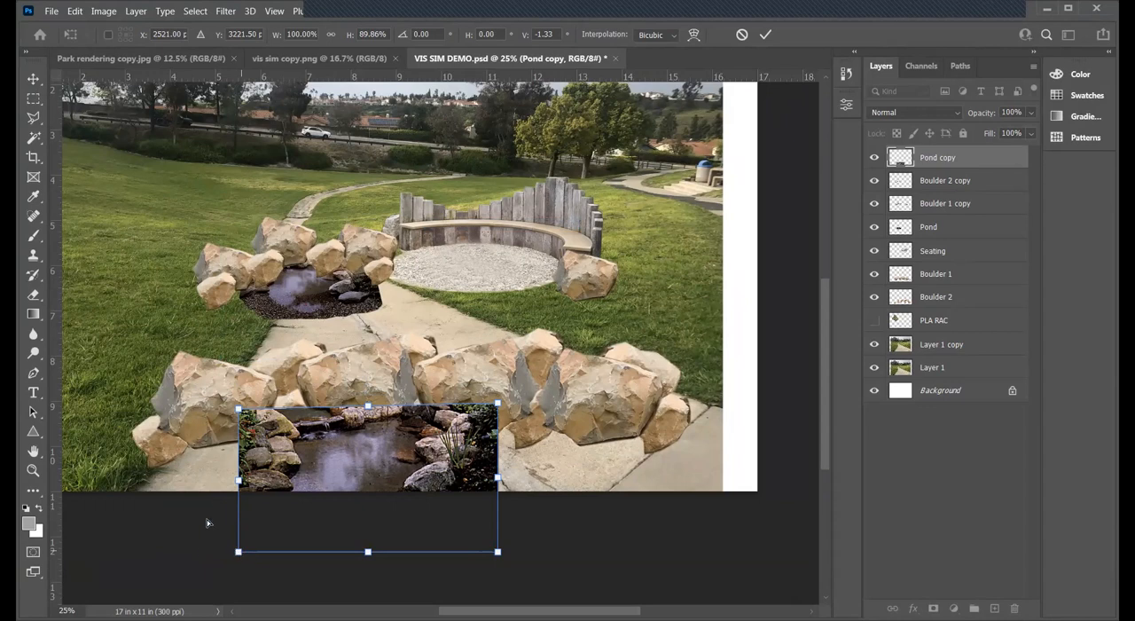
pyautogui.moveTo(238, 551); pyautogui.dragTo(204, 552)
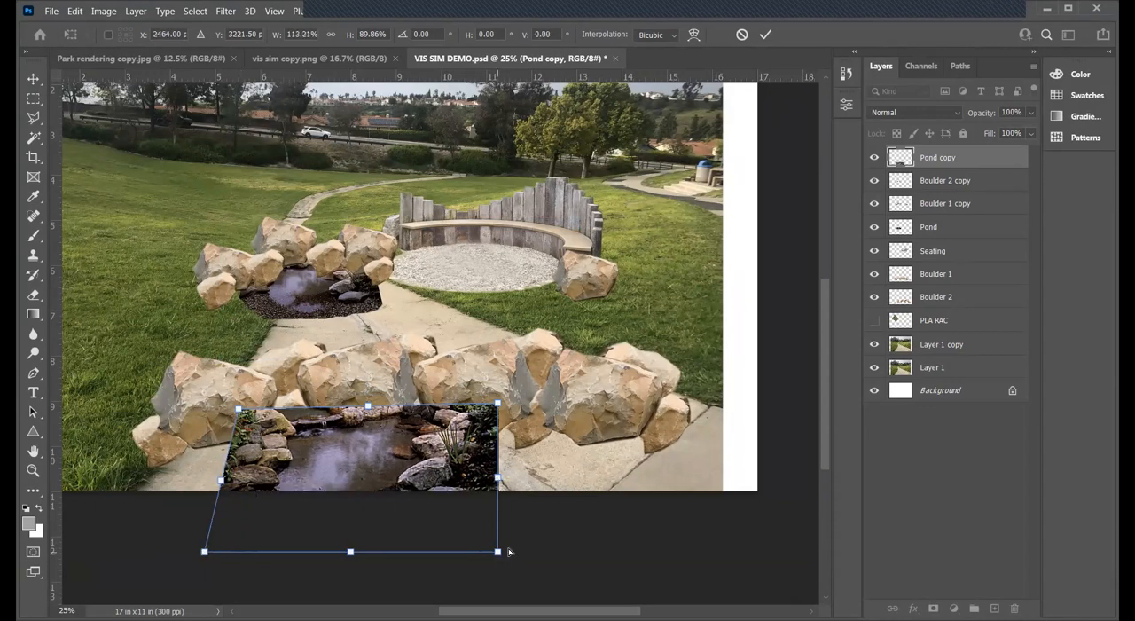
pyautogui.moveTo(498, 551); pyautogui.dragTo(569, 551)
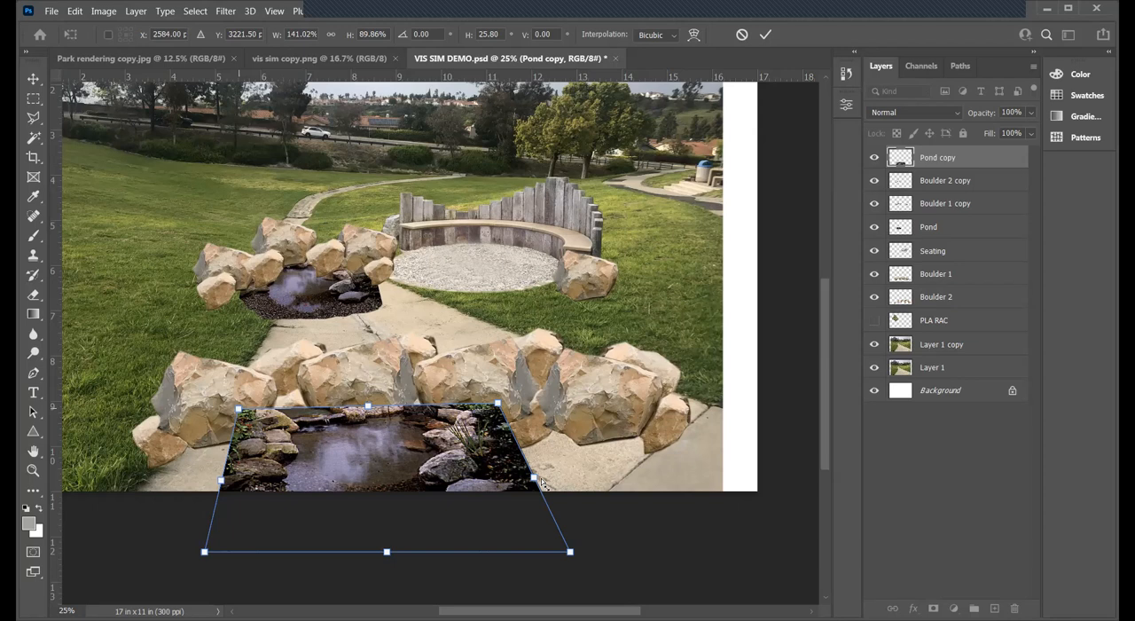
# - Undo the most recent corner adjustments in the Pond copy perspective transform
pyautogui.hotkey('ctrl', 'z')
pyautogui.hotkey('ctrl', 'z')
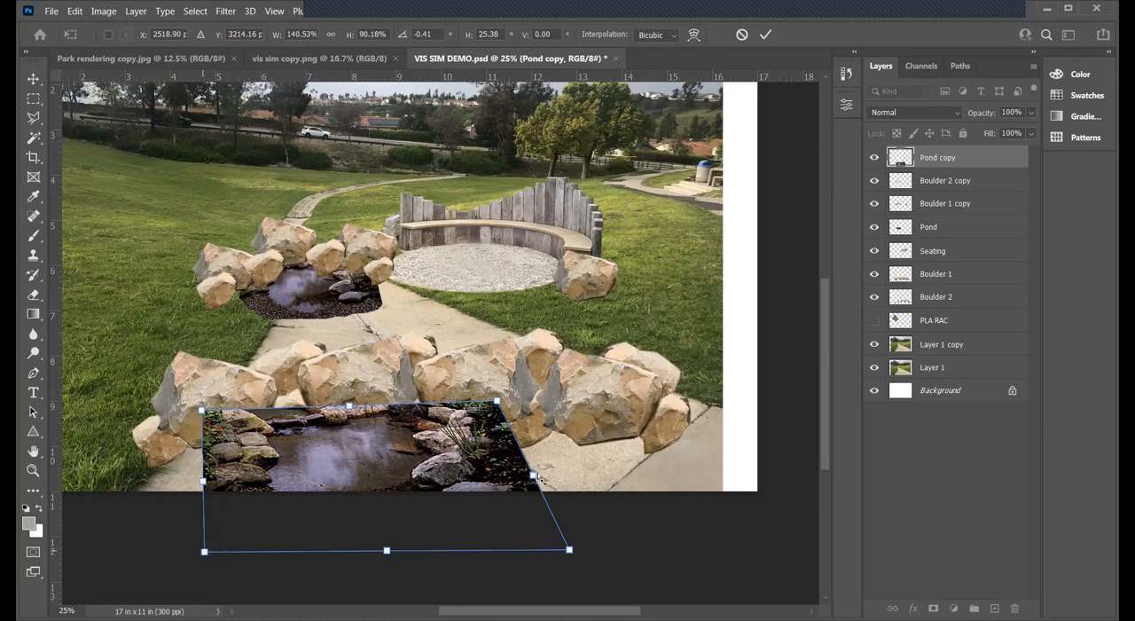
pyautogui.hotkey('ctrl', 'z')
pyautogui.moveTo(569, 548); pyautogui.dragTo(565, 553)
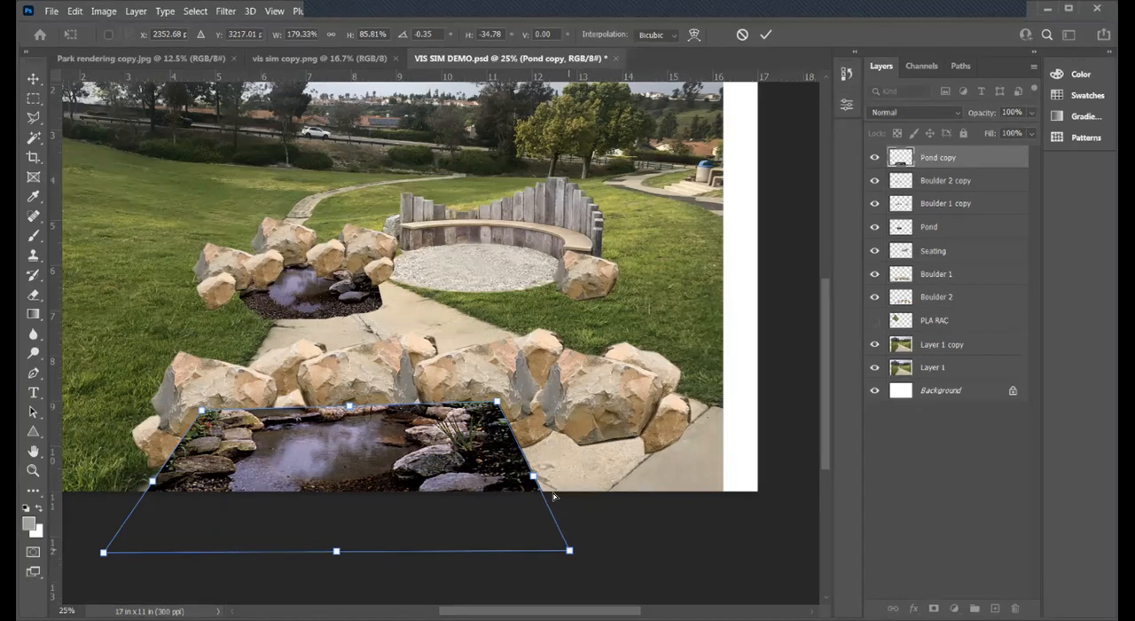
pyautogui.hotkey('ctrl', 'z')
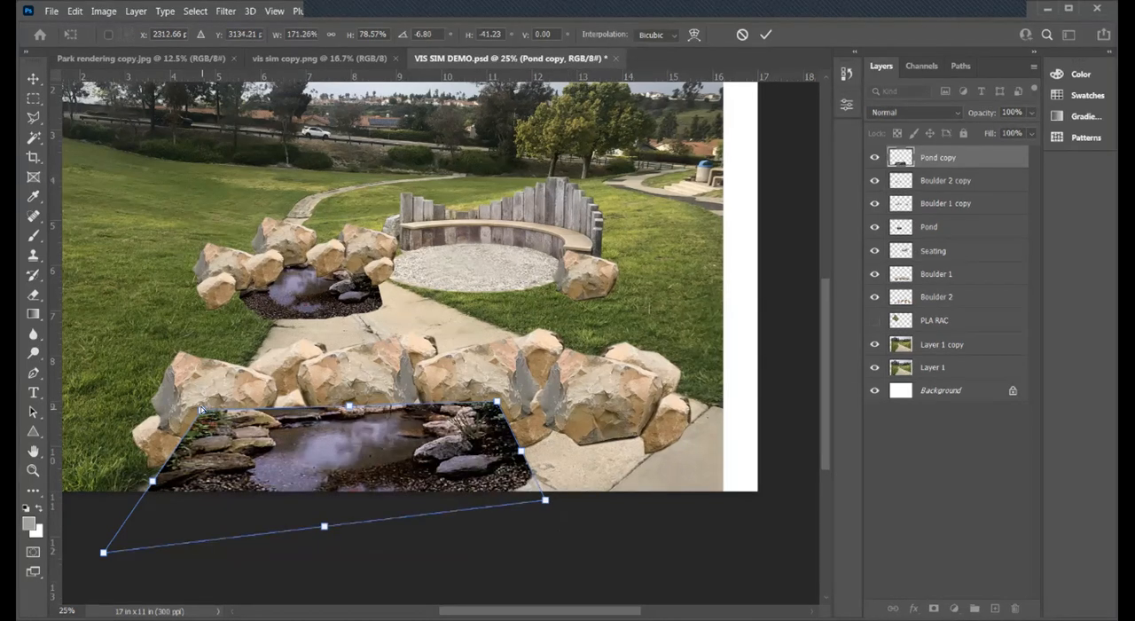
# - Lower the Pond copy's far corners slightly, pull its near-left corner inward, and apply the transform
pyautogui.moveTo(203, 410); pyautogui.dragTo(202, 415)
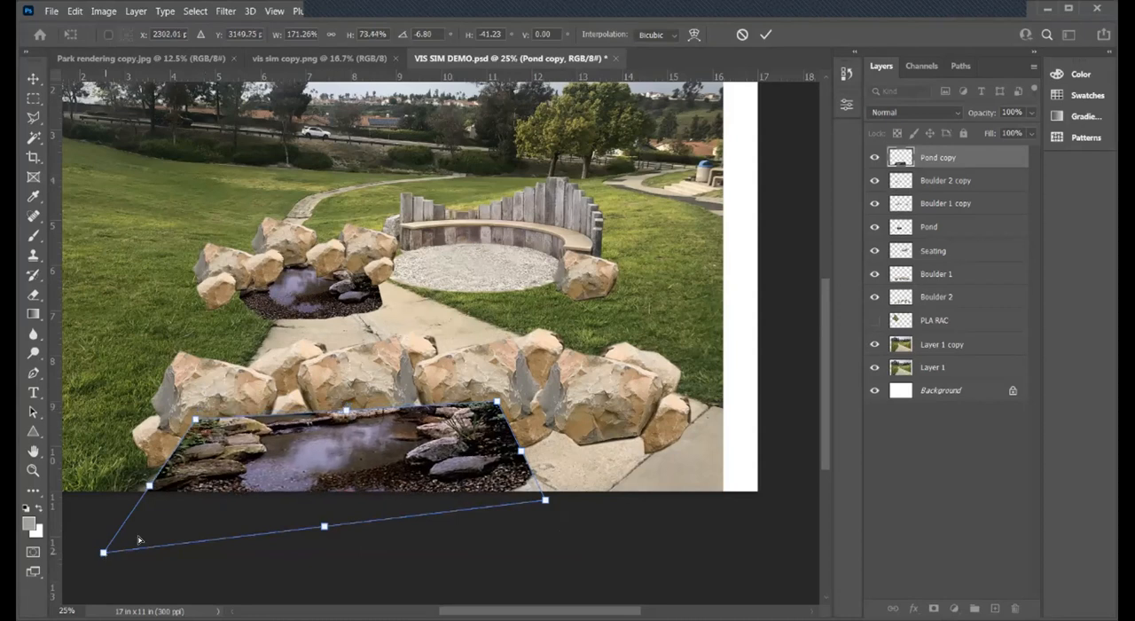
pyautogui.moveTo(104, 553); pyautogui.dragTo(140, 538)
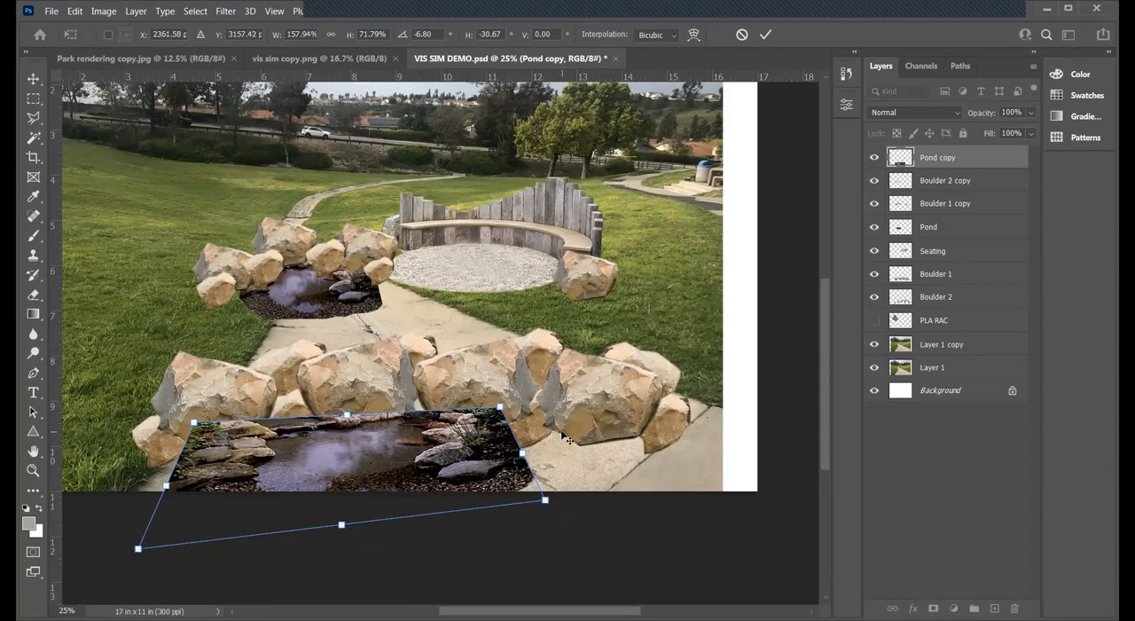
pyautogui.press('Return')
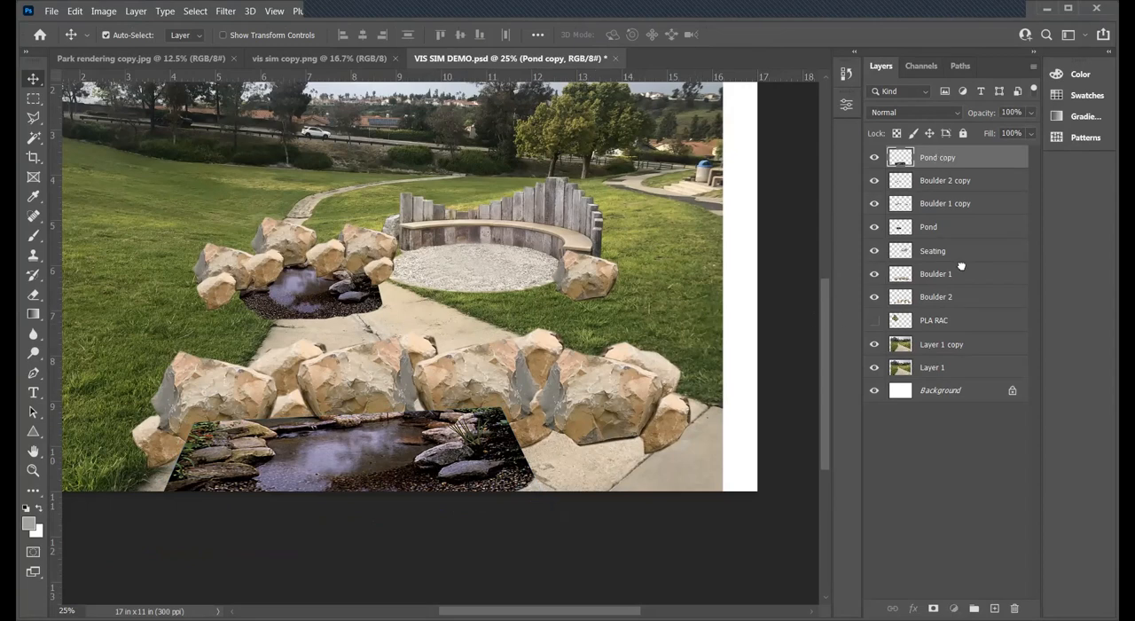
# - Place the Pond copy layer directly beneath Boulder 2 in the layer order and save the document
pyautogui.moveTo(959, 301); pyautogui.dragTo(959, 303)
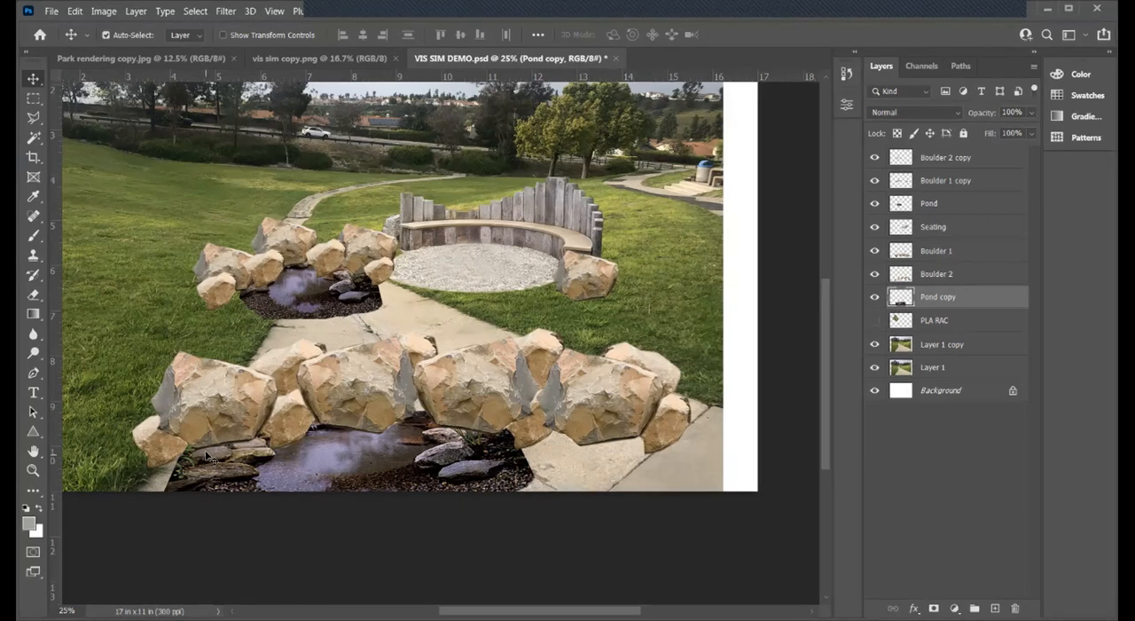
pyautogui.click(52, 11)
pyautogui.click(64, 172)
# - Check the planned layout in Park rendering copy.jpg and return to VIS SIM DEMO.psd
pyautogui.click(104, 58)
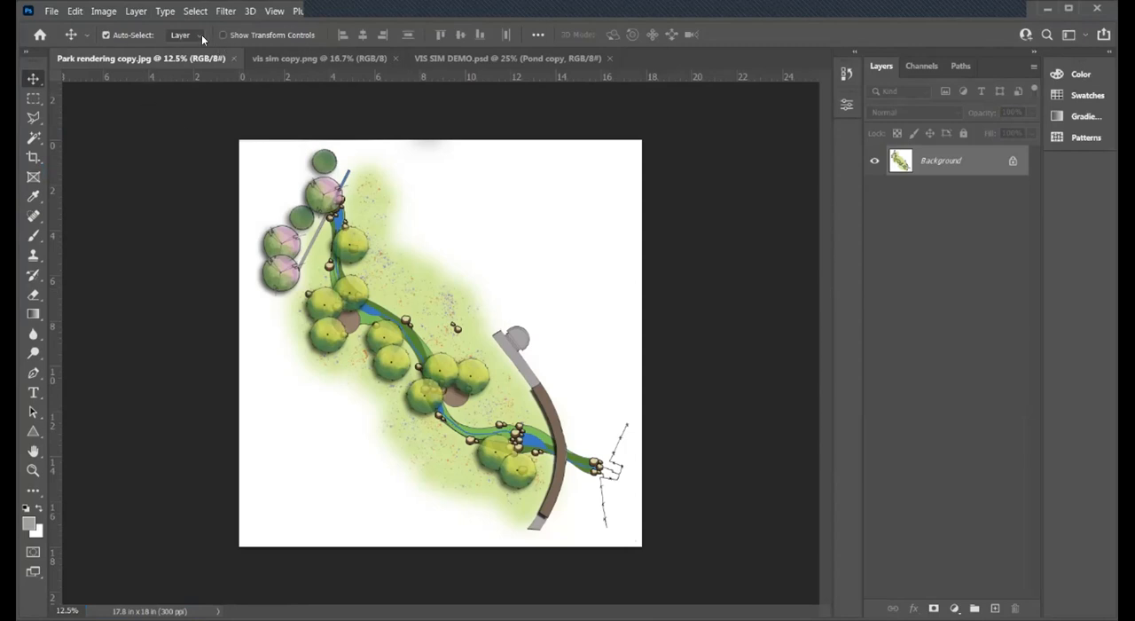
pyautogui.click(466, 54)
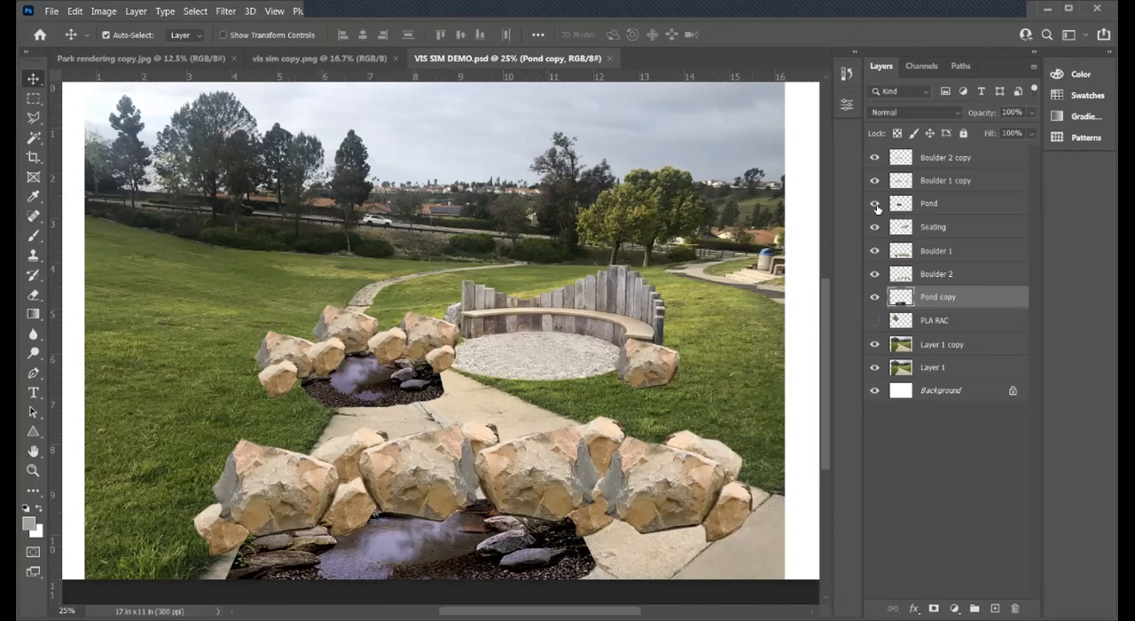
# - Select the Boulder 2 copy, Boulder 1 copy and Pond layers together and nudge them up and slightly right toward the bench
pyautogui.click(931, 156)
pyautogui.keyDown('ctrl'); pyautogui.click(935, 184); pyautogui.keyUp('ctrl')
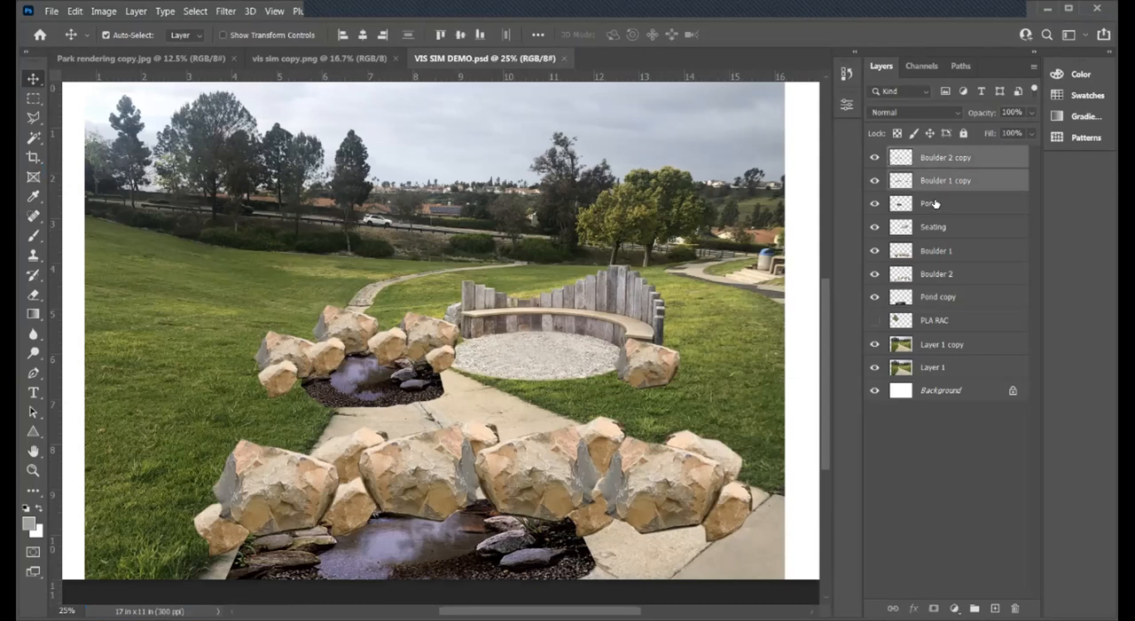
pyautogui.keyDown('ctrl'); pyautogui.click(931, 203); pyautogui.keyUp('ctrl')
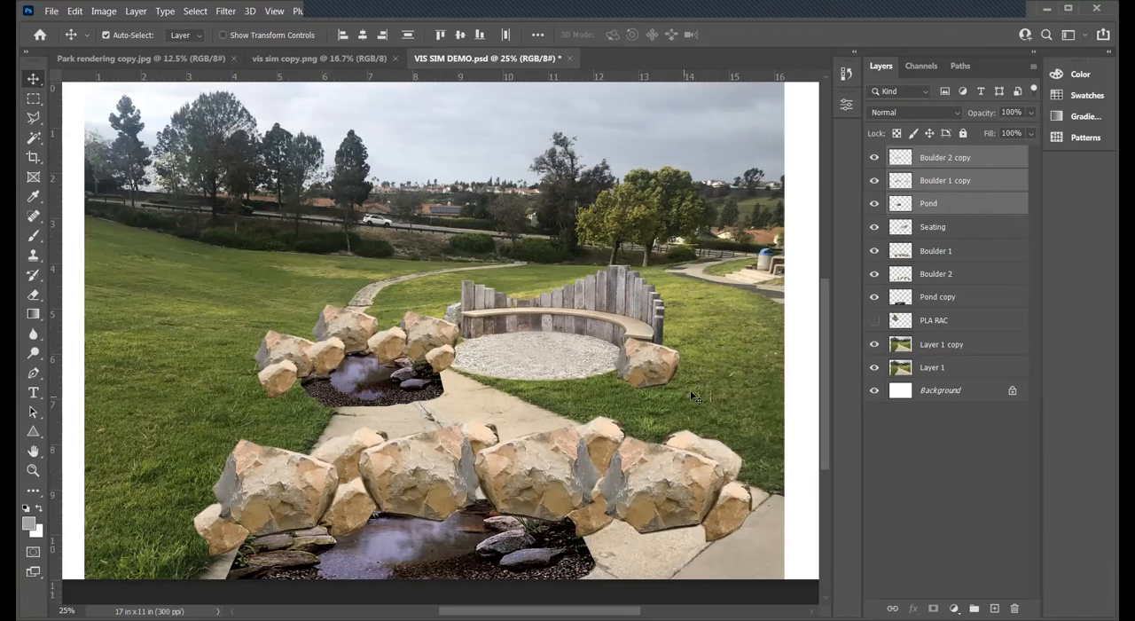
pyautogui.click(990, 160)
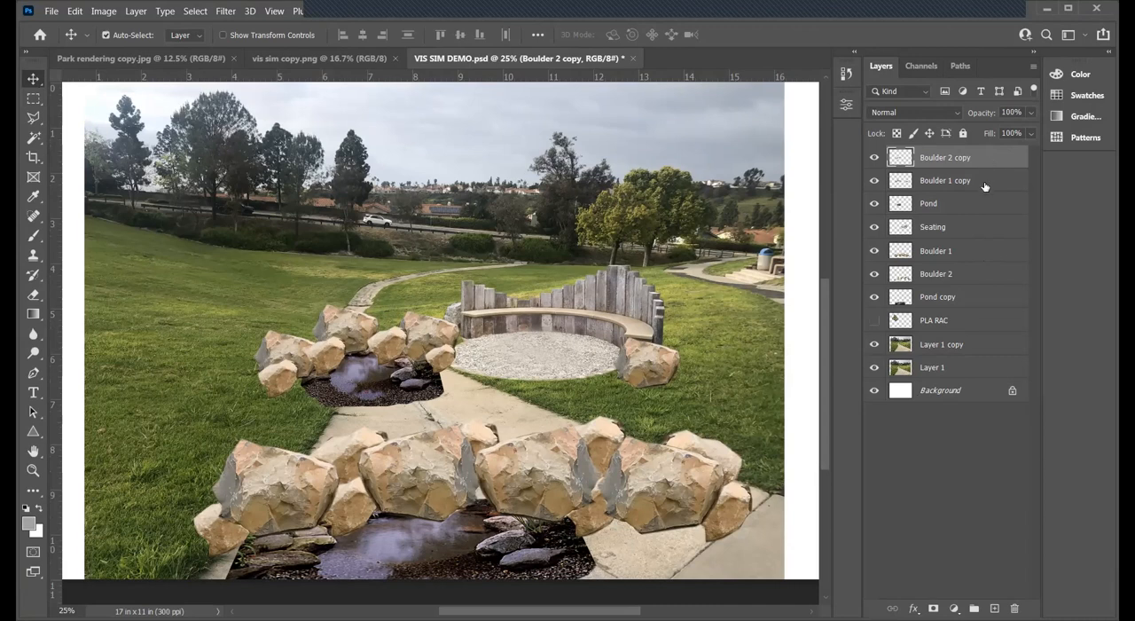
pyautogui.keyDown('shift'); pyautogui.click(987, 183); pyautogui.keyUp('shift')
pyautogui.keyDown('shift'); pyautogui.click(983, 211); pyautogui.keyUp('shift')
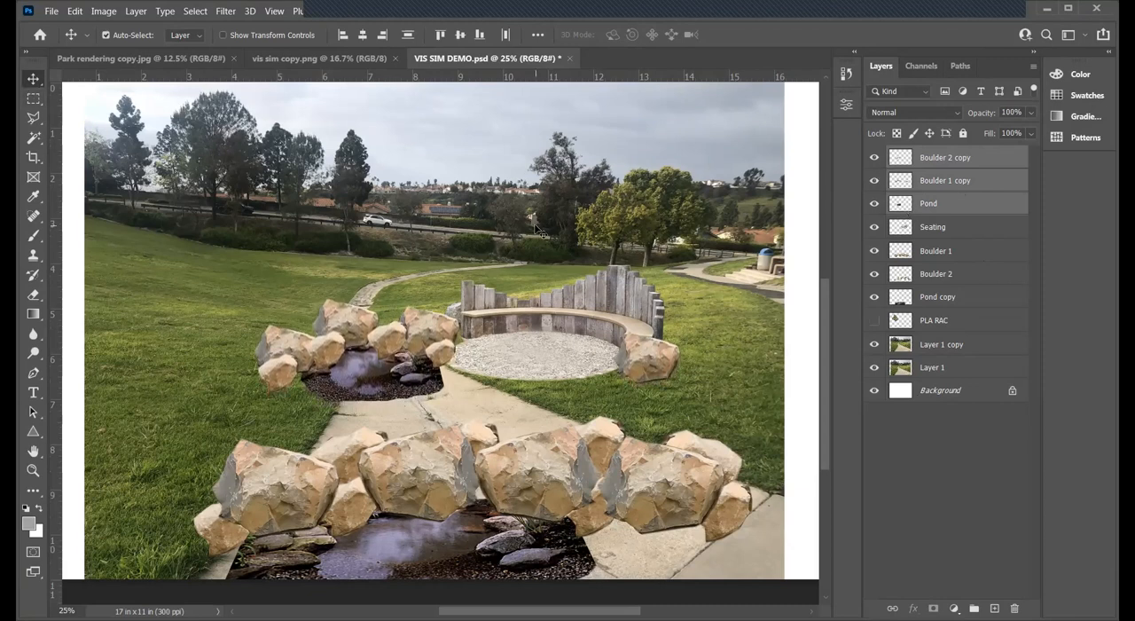
pyautogui.press('Left')
pyautogui.press('Left')
pyautogui.press('Left')
pyautogui.press('Left')
pyautogui.press('Left')
pyautogui.press('Left')
pyautogui.press('Left')
pyautogui.press('Left')
pyautogui.press('Left')
pyautogui.press('Left')
pyautogui.press('Left')
pyautogui.press('Left')
pyautogui.press('Left')
pyautogui.press('Left')
pyautogui.press('Left')
pyautogui.press('Left')
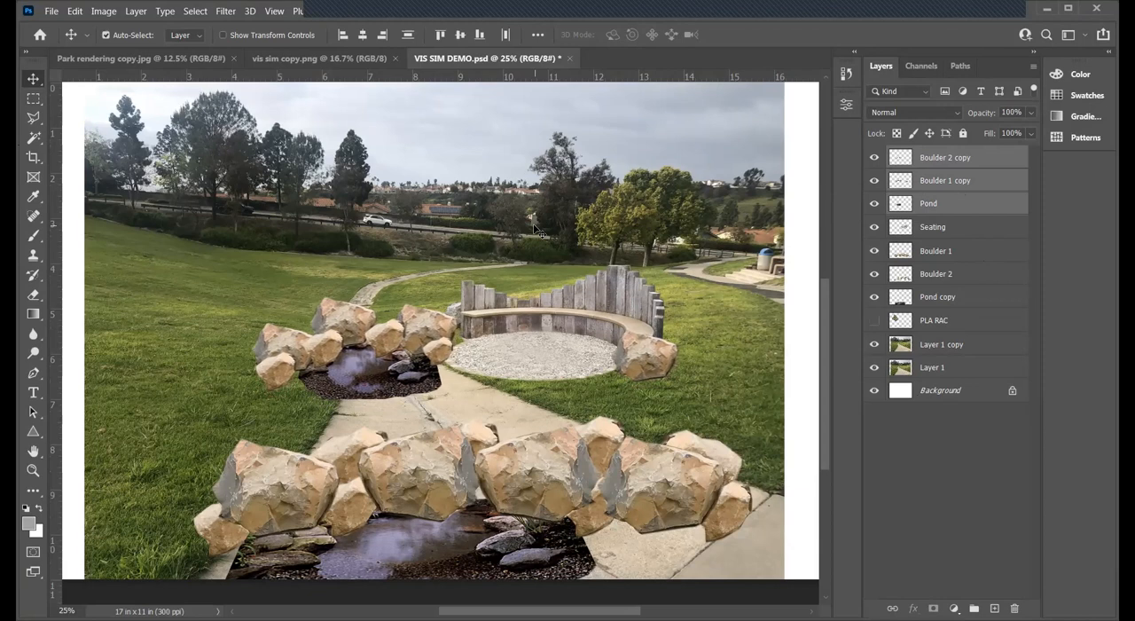
pyautogui.press('Up')
pyautogui.press('Up')
pyautogui.press('Up')
pyautogui.press('Up')
pyautogui.press('Up')
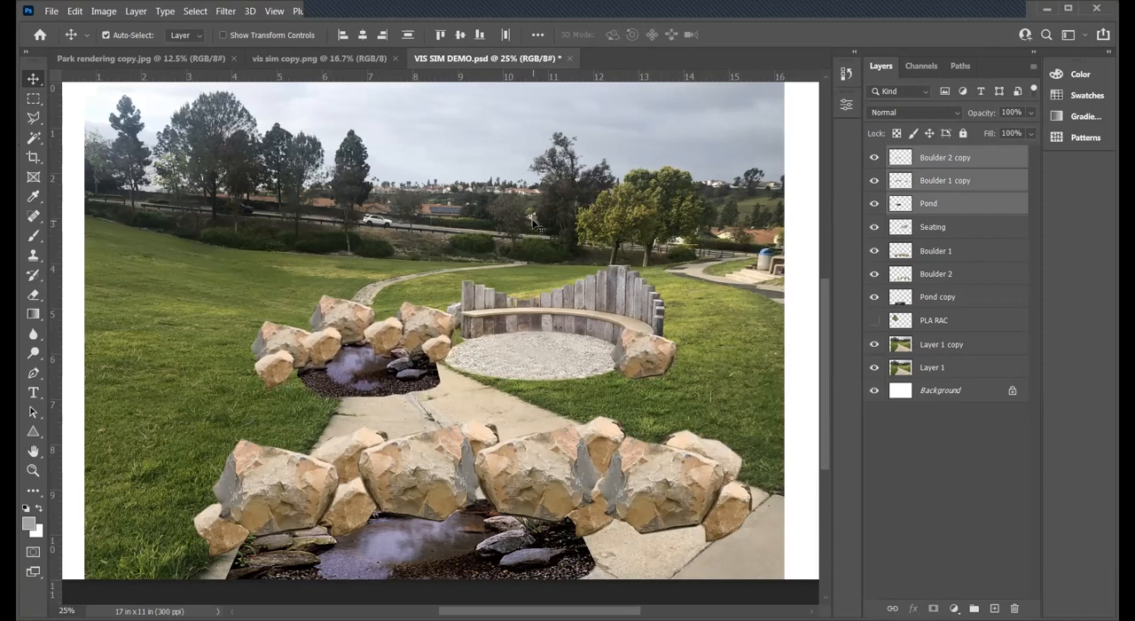
pyautogui.press('Up')
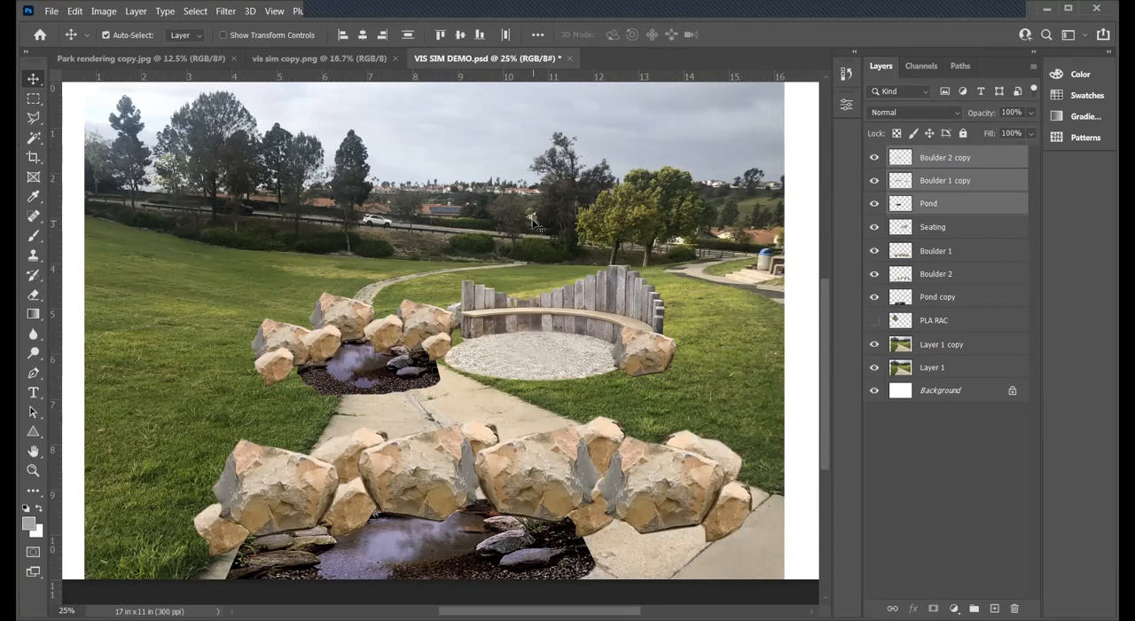
pyautogui.press('Right')
pyautogui.press('Right')
pyautogui.press('Right')
pyautogui.press('Right')
pyautogui.press('Right')
pyautogui.press('Right')
pyautogui.press('Right')
pyautogui.press('Right')
pyautogui.press('Right')
pyautogui.press('Right')
pyautogui.press('Right')
pyautogui.press('Right')
pyautogui.press('Right')
pyautogui.press('Right')
pyautogui.press('Right')
pyautogui.press('Right')
pyautogui.press('Right')
pyautogui.press('Right')
pyautogui.press('Right')
pyautogui.press('Right')
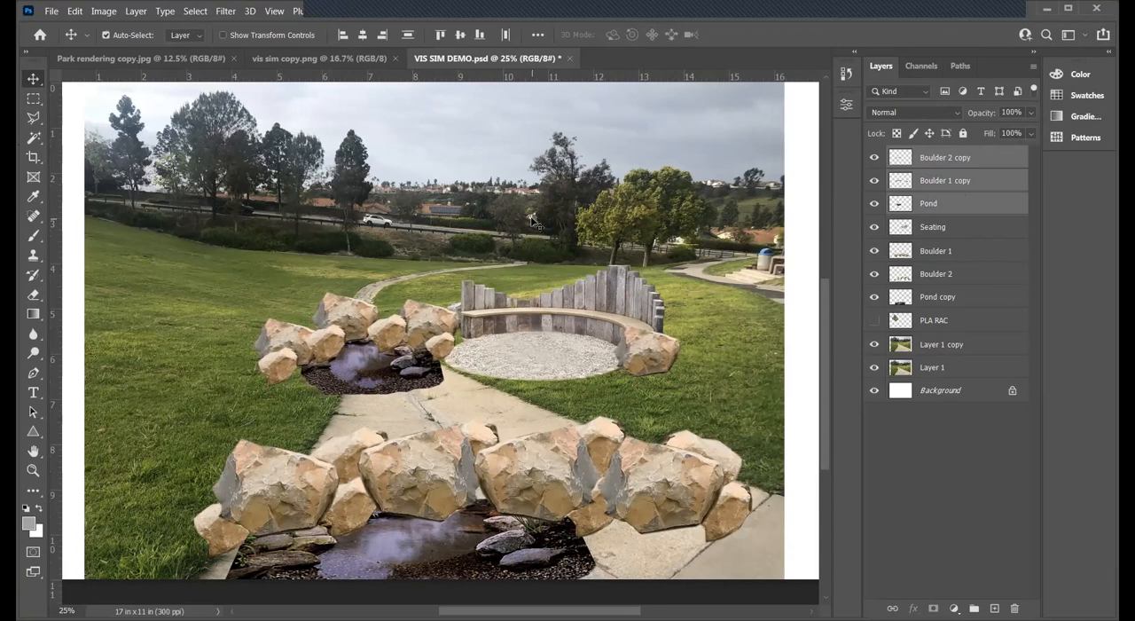
pyautogui.press('Up')
pyautogui.press('Up')
pyautogui.press('Up')
pyautogui.press('Up')
pyautogui.press('Up')
pyautogui.press('Up')
pyautogui.press('Up')
pyautogui.press('Up')
pyautogui.press('Up')
pyautogui.press('Up')
pyautogui.press('Up')
pyautogui.press('Up')
pyautogui.press('Up')
pyautogui.press('Up')
pyautogui.press('Up')
pyautogui.press('Up')
pyautogui.press('Up')
pyautogui.press('Up')
pyautogui.press('Up')
pyautogui.press('Up')
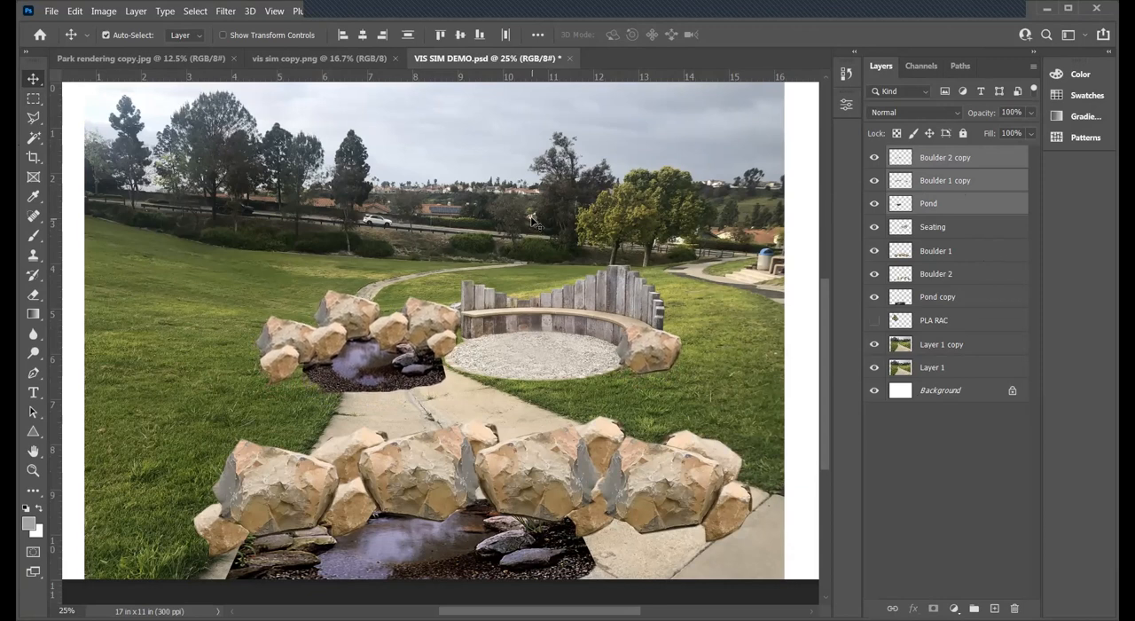
pyautogui.press('Up')
pyautogui.press('Up')
pyautogui.press('Up')
pyautogui.press('Up')
pyautogui.press('Up')
pyautogui.press('Up')
pyautogui.press('Up')
pyautogui.press('Up')
pyautogui.press('Right')
pyautogui.press('Right')
pyautogui.press('Right')
pyautogui.press('Right')
pyautogui.press('Right')
pyautogui.press('Right')
pyautogui.press('Right')
pyautogui.press('Right')
pyautogui.press('Right')
pyautogui.press('Right')
pyautogui.press('Right')
pyautogui.press('Right')
pyautogui.press('Up')
pyautogui.press('Up')
pyautogui.press('Up')
pyautogui.press('Up')
pyautogui.press('Up')
pyautogui.press('Up')
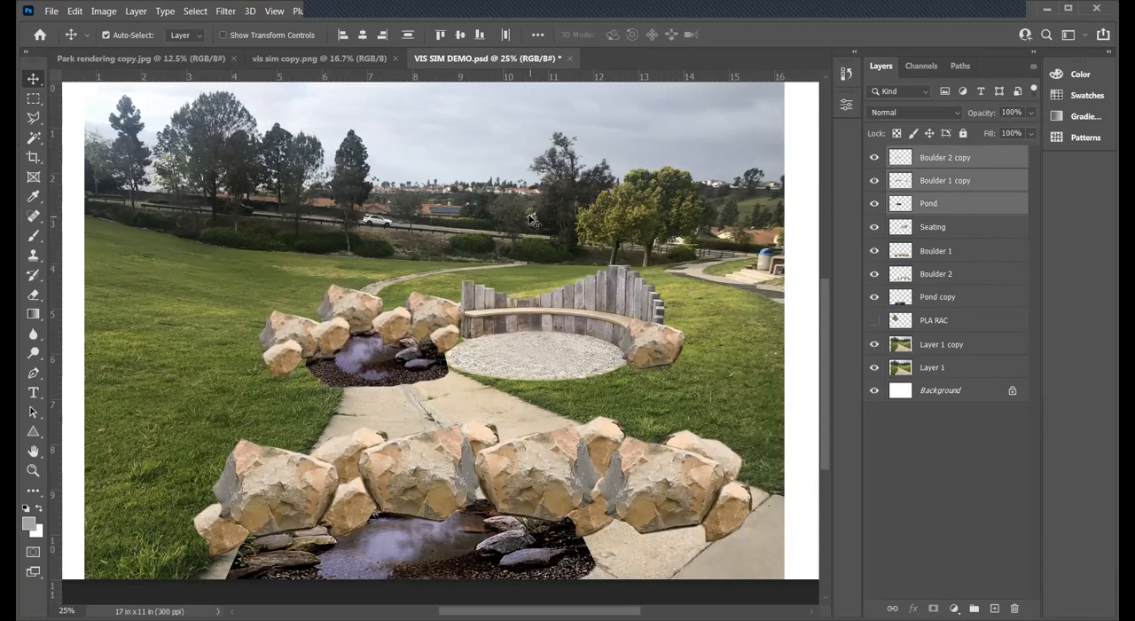
pyautogui.press('Left')
pyautogui.press('Left')
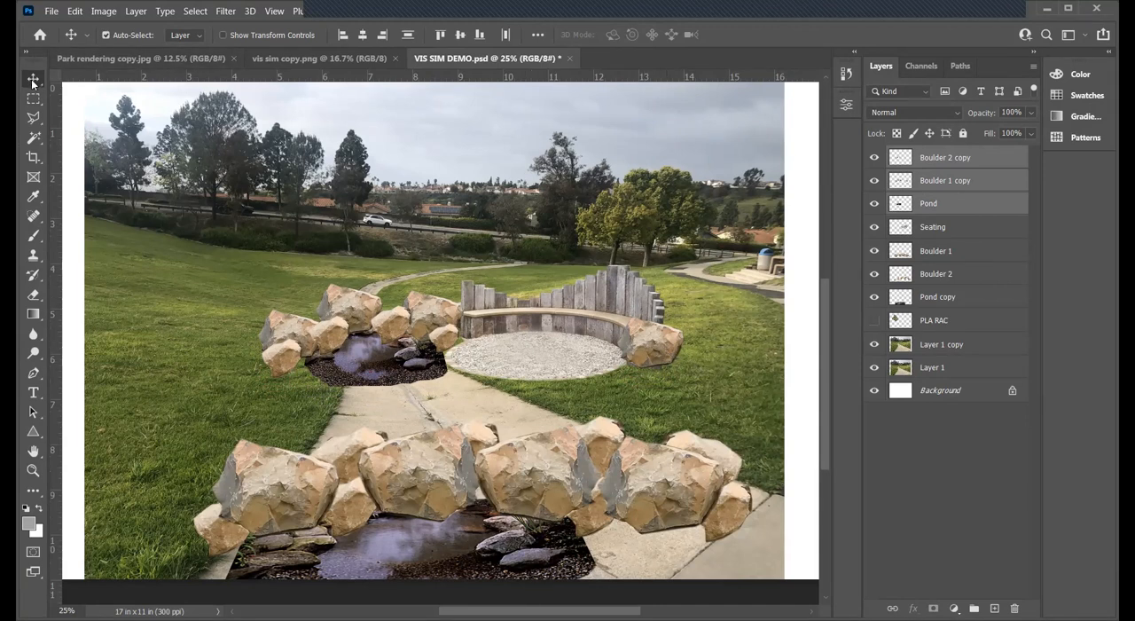
# - Toggle the visibility of Boulder 2 copy and Boulder 1 copy to identify which layer holds the boulder beside the bench
pyautogui.click(956, 159)
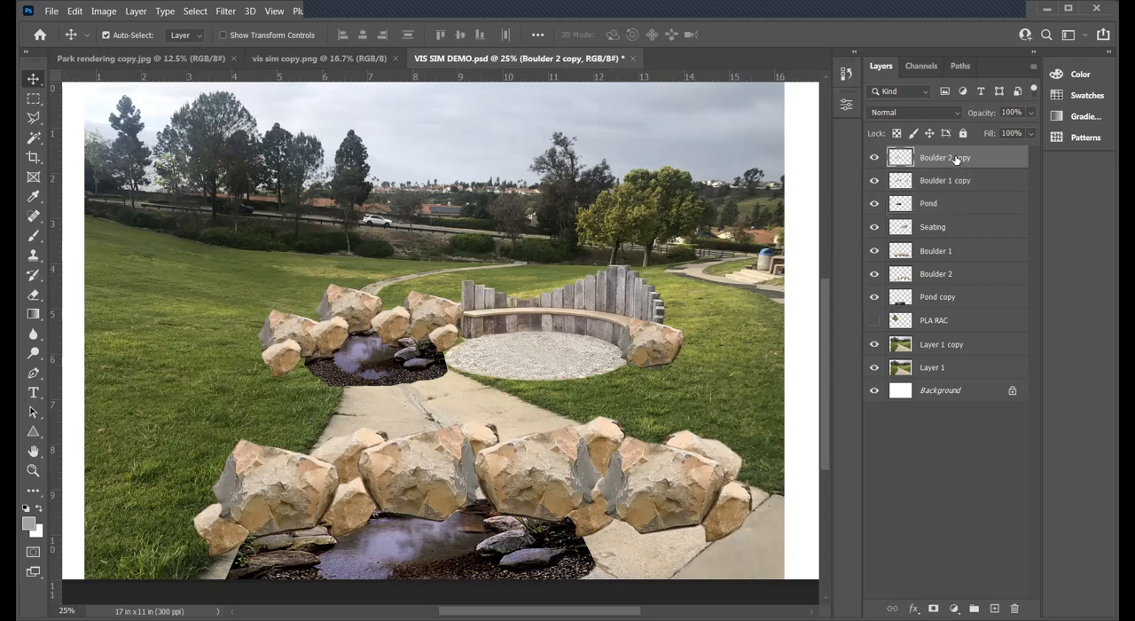
pyautogui.click(874, 158)
pyautogui.click(875, 158)
pyautogui.click(873, 181)
pyautogui.click(874, 181)
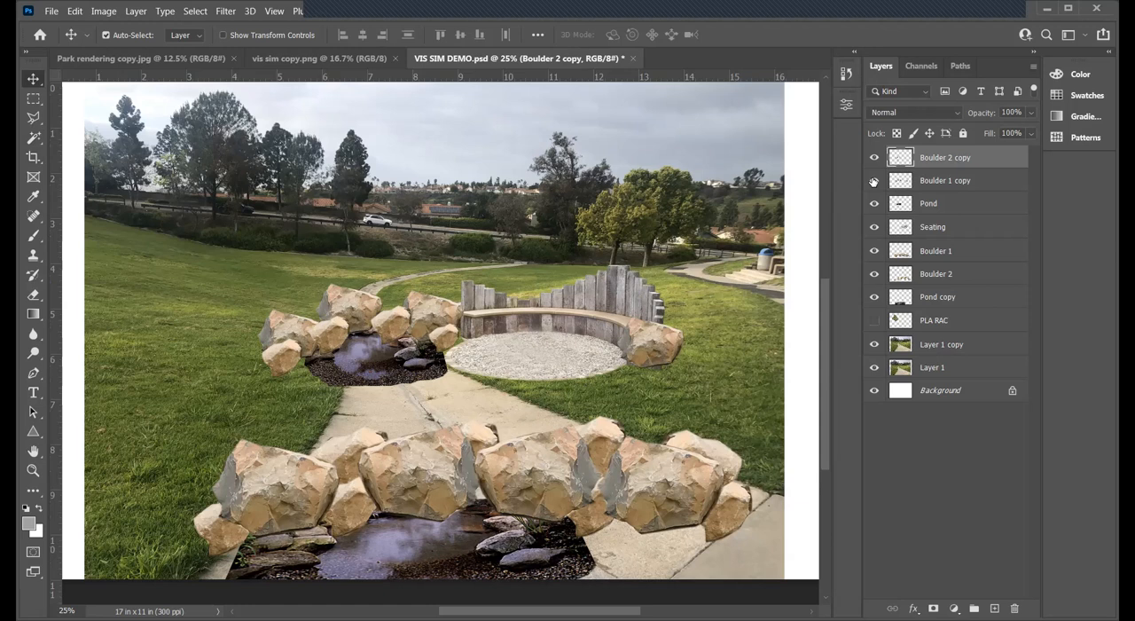
# - Move only the boulder at the bench's right end down slightly on Boulder 1 copy, deselect it, and save the document
pyautogui.click(930, 183)
pyautogui.click(33, 98)
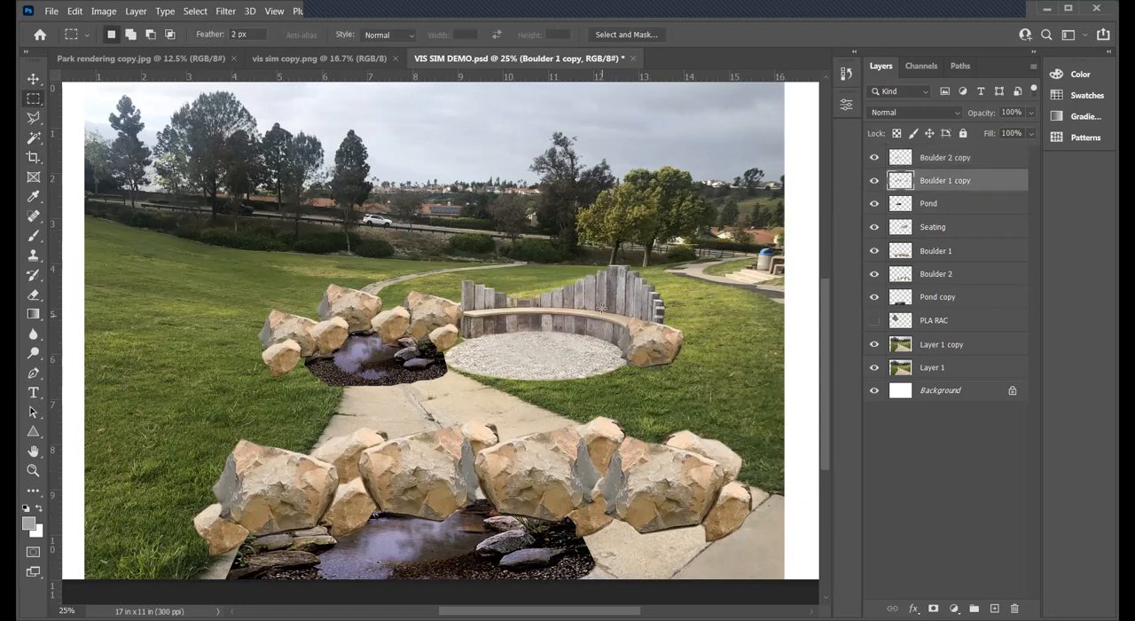
pyautogui.moveTo(724, 402); pyautogui.dragTo(613, 299)
pyautogui.press('v')
pyautogui.moveTo(676, 359); pyautogui.dragTo(680, 364)
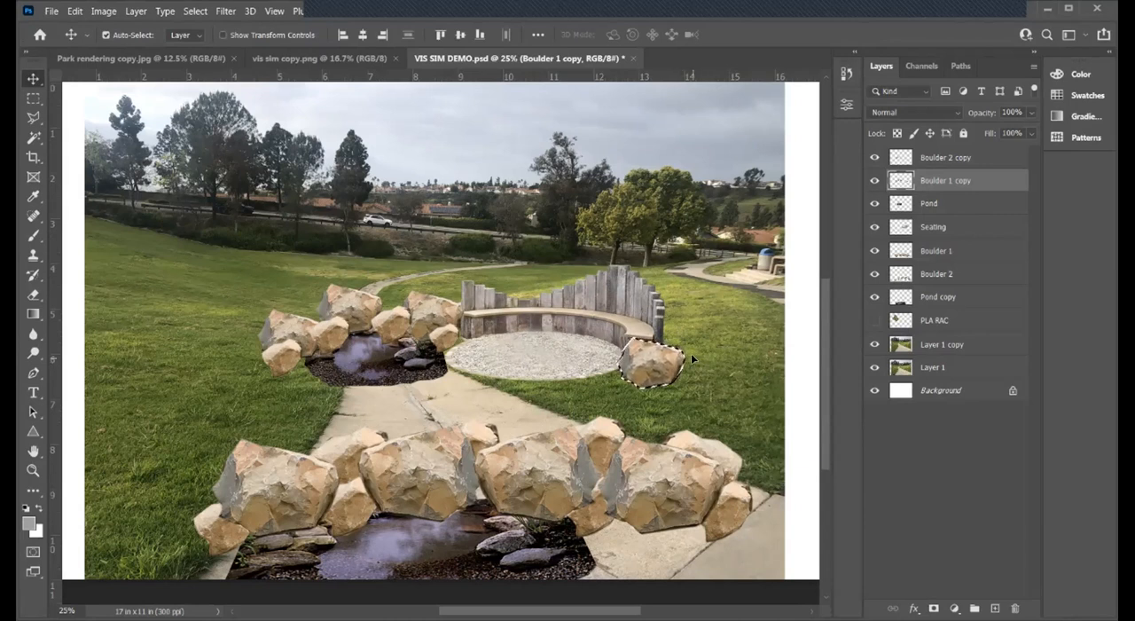
pyautogui.hotkey('ctrl', 'd')
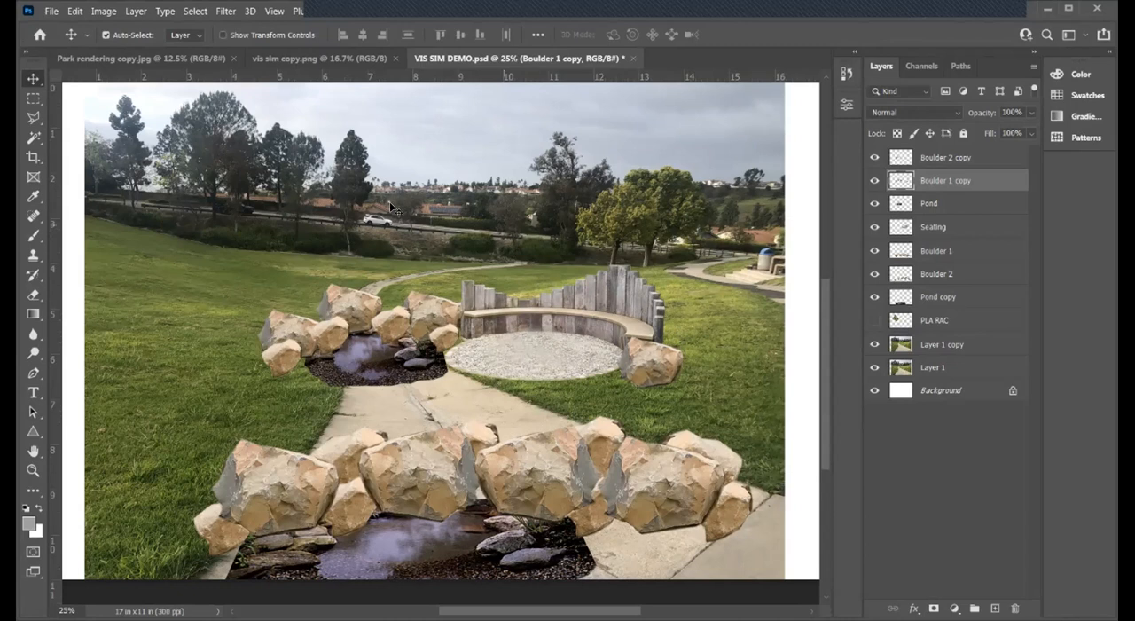
pyautogui.click(49, 11)
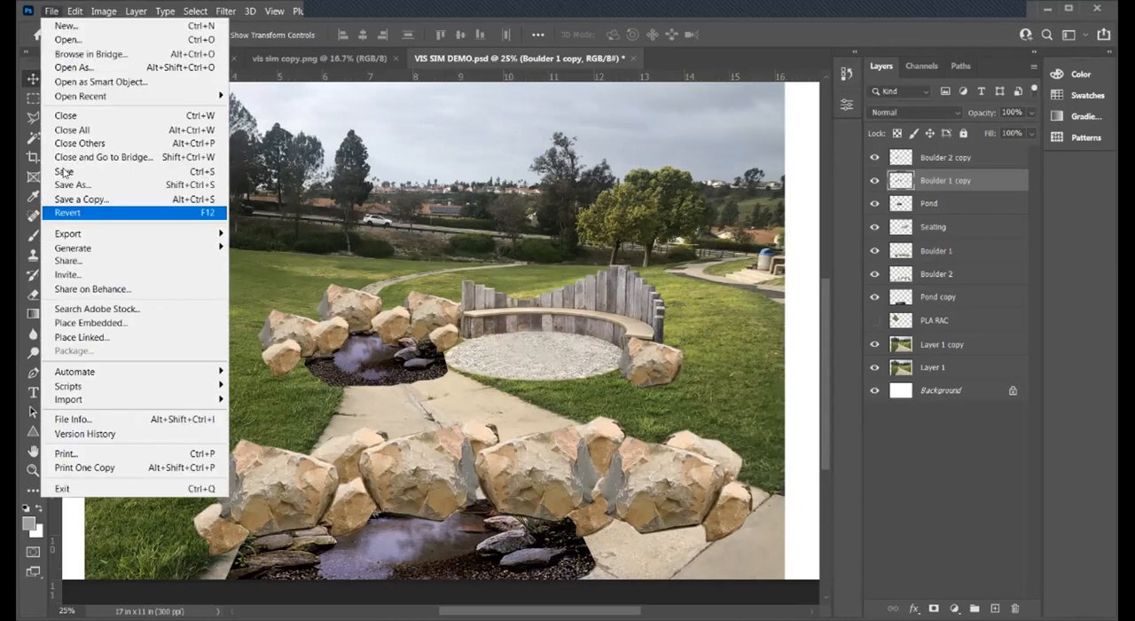
pyautogui.click(63, 171)
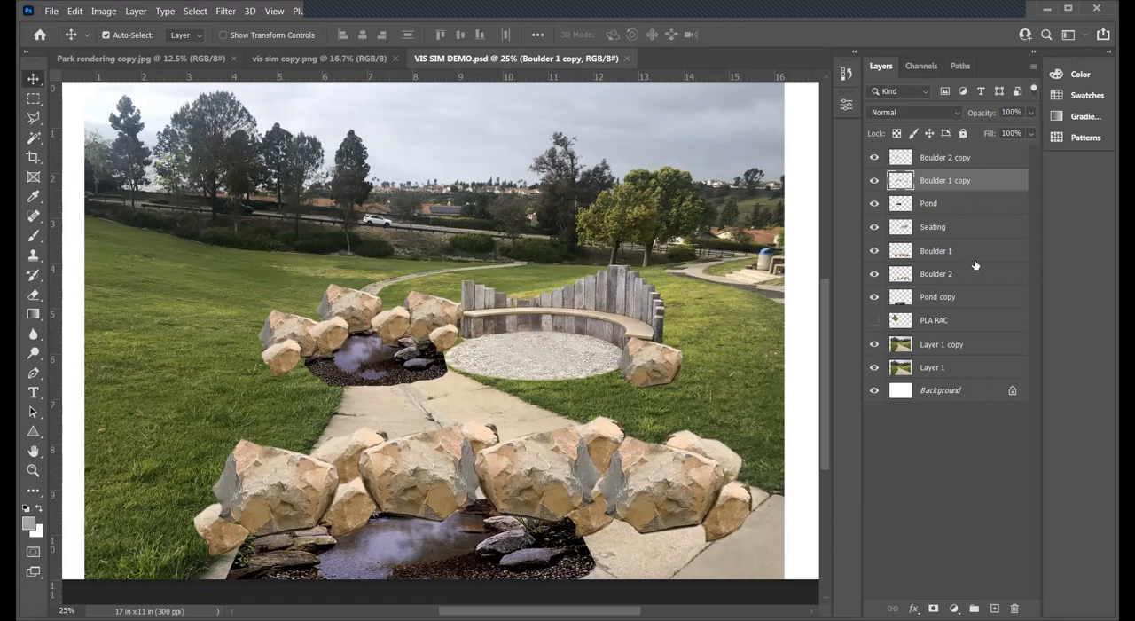
# - Show the PLA RAC tree layer, consult the park rendering, and move the tree behind the rear boulders beside the bench
pyautogui.click(904, 317)
pyautogui.click(874, 320)
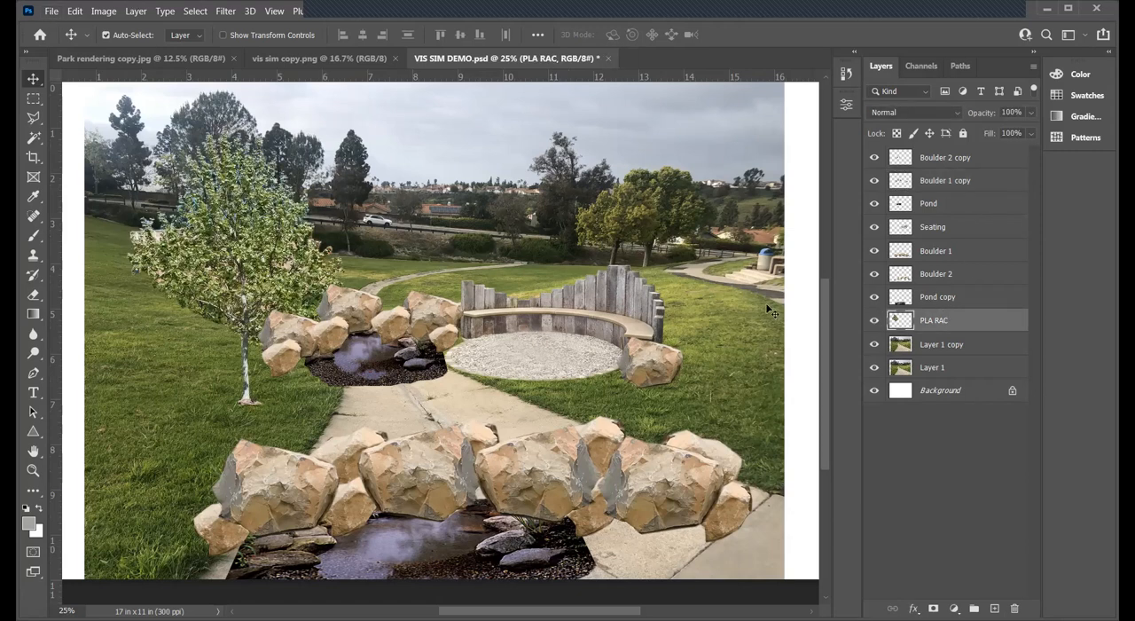
pyautogui.click(82, 59)
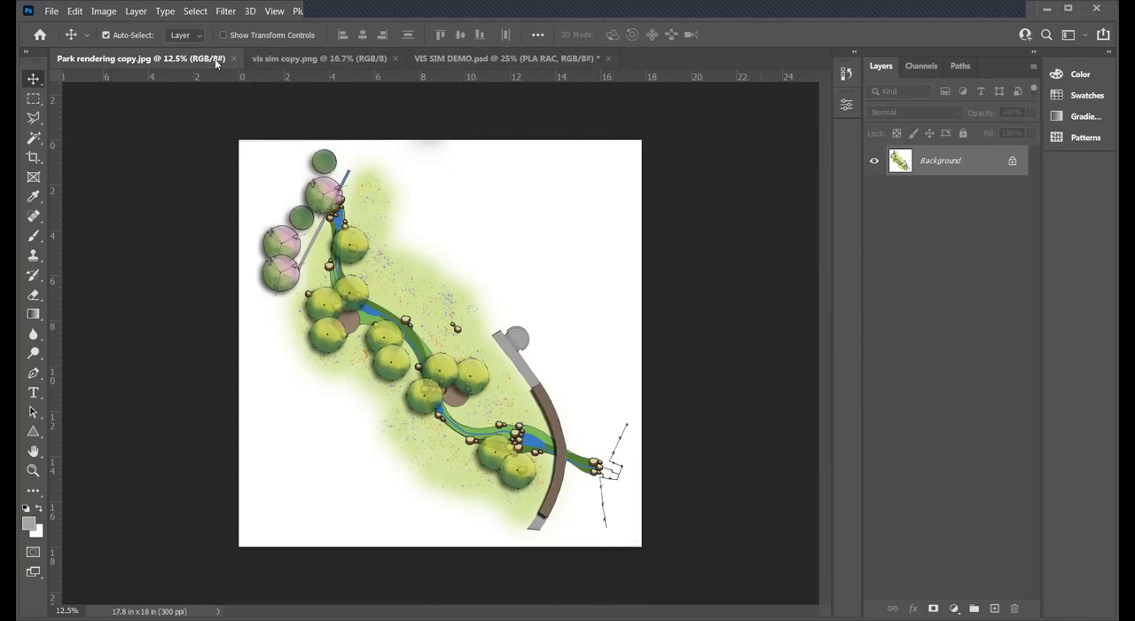
pyautogui.click(503, 59)
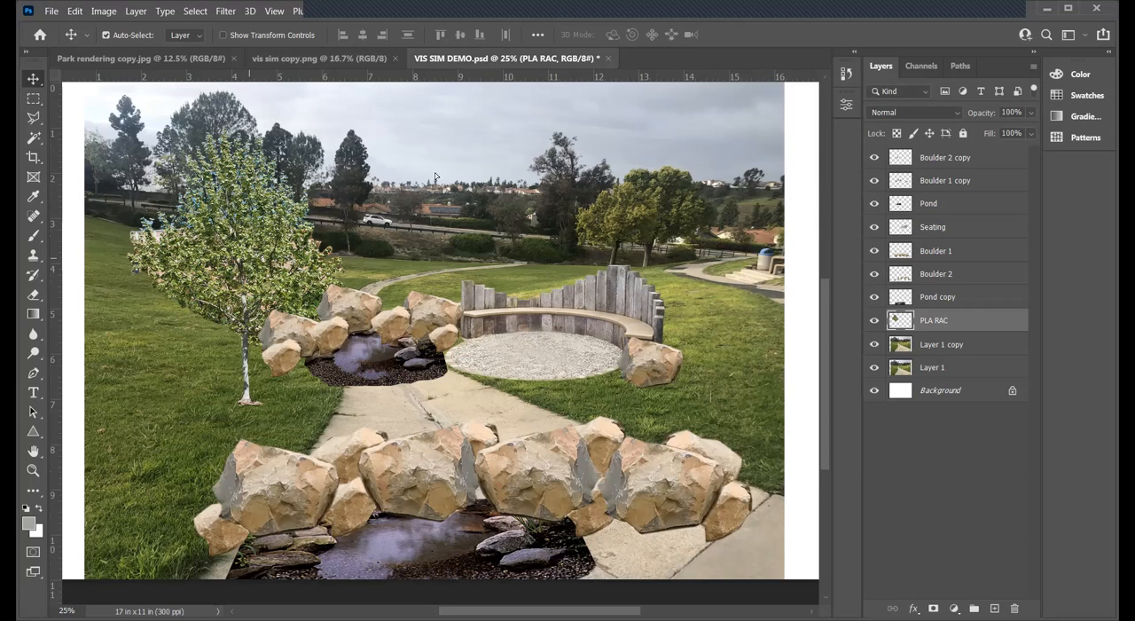
pyautogui.moveTo(435, 176); pyautogui.dragTo(461, 182)
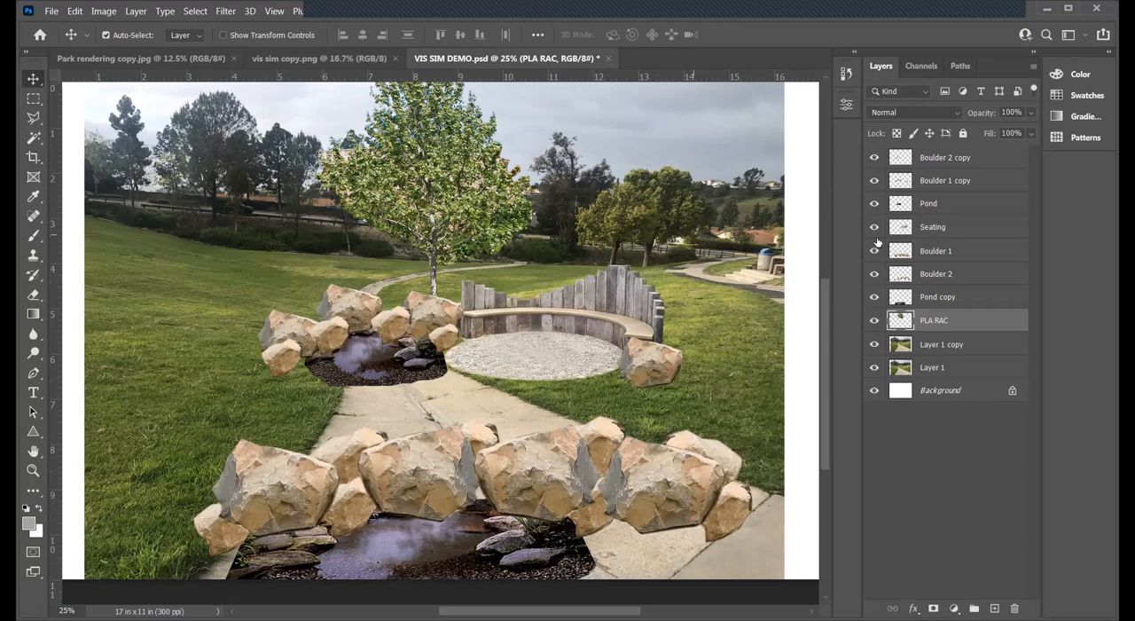
# - Duplicate the PLA RAC layer and move the copied tree right so that it stands behind the bench
pyautogui.rightClick(947, 326)
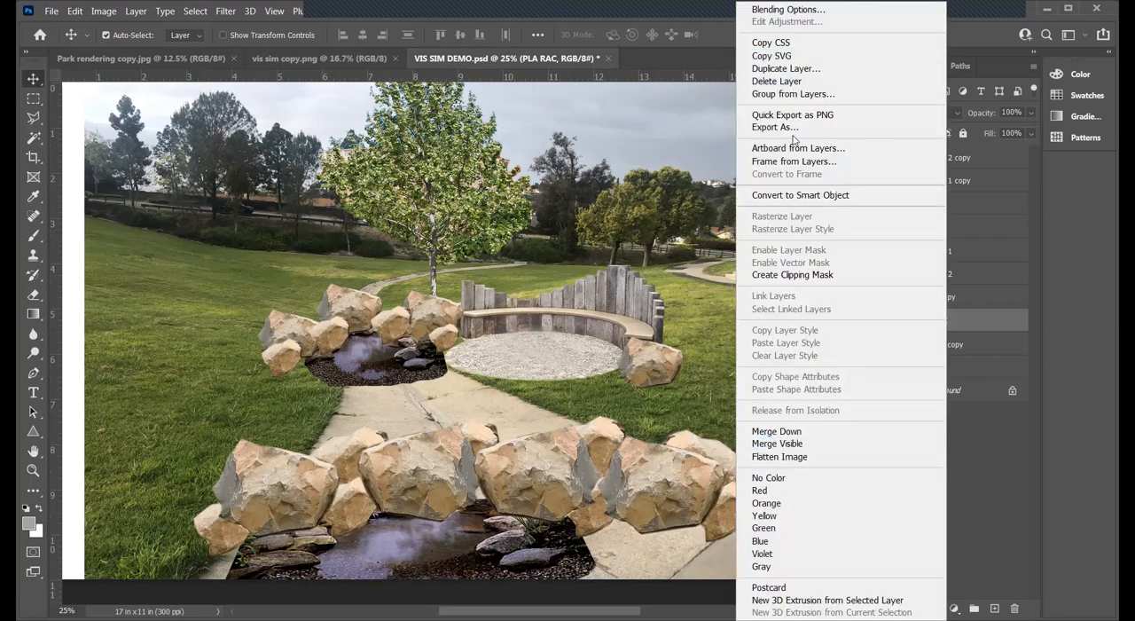
pyautogui.click(797, 69)
pyautogui.click(697, 175)
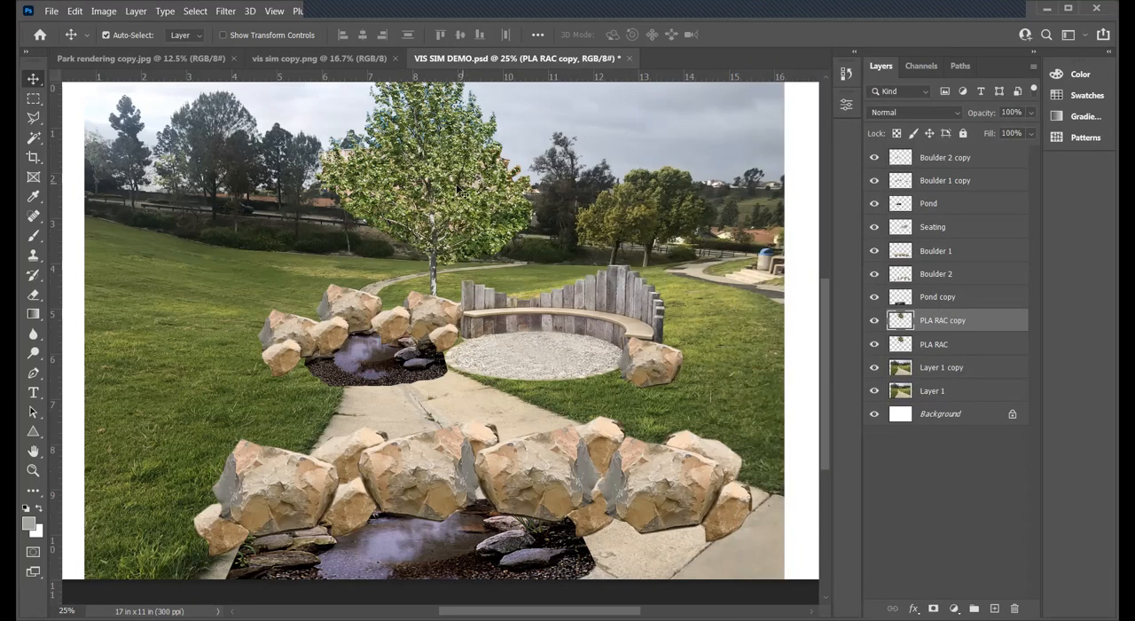
pyautogui.moveTo(614, 187); pyautogui.dragTo(610, 189)
pyautogui.rightClick(610, 188)
pyautogui.click(599, 179)
# - Flip the copied tree on PLA RAC copy horizontally and shift it right behind the bench
pyautogui.hotkey('ctrl', 't')
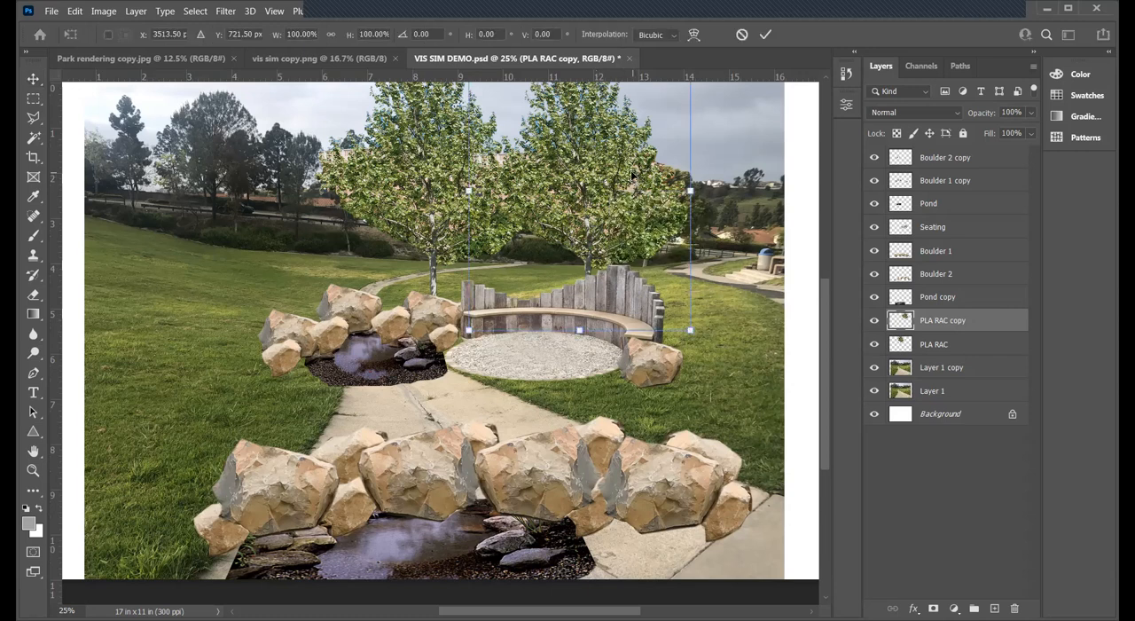
pyautogui.rightClick(631, 170)
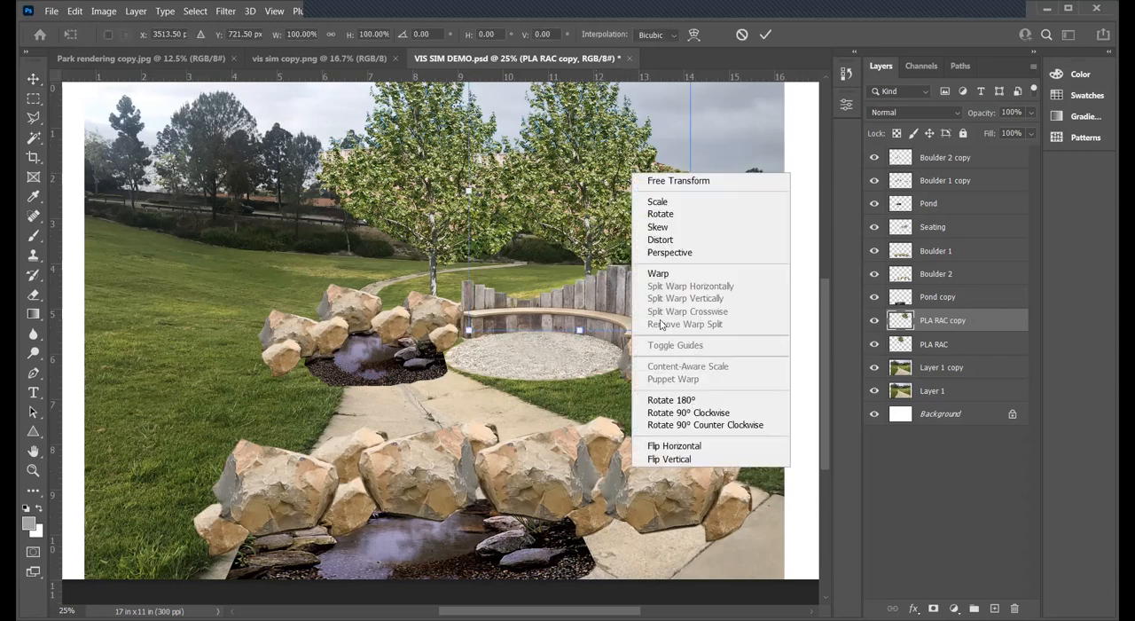
pyautogui.click(678, 446)
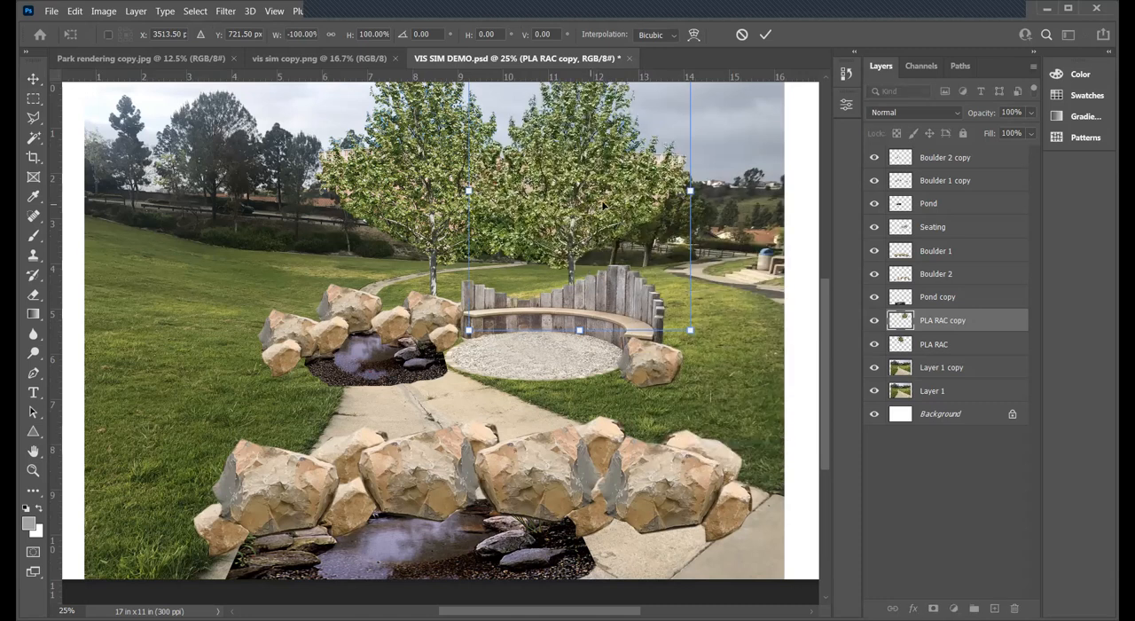
pyautogui.press('Return')
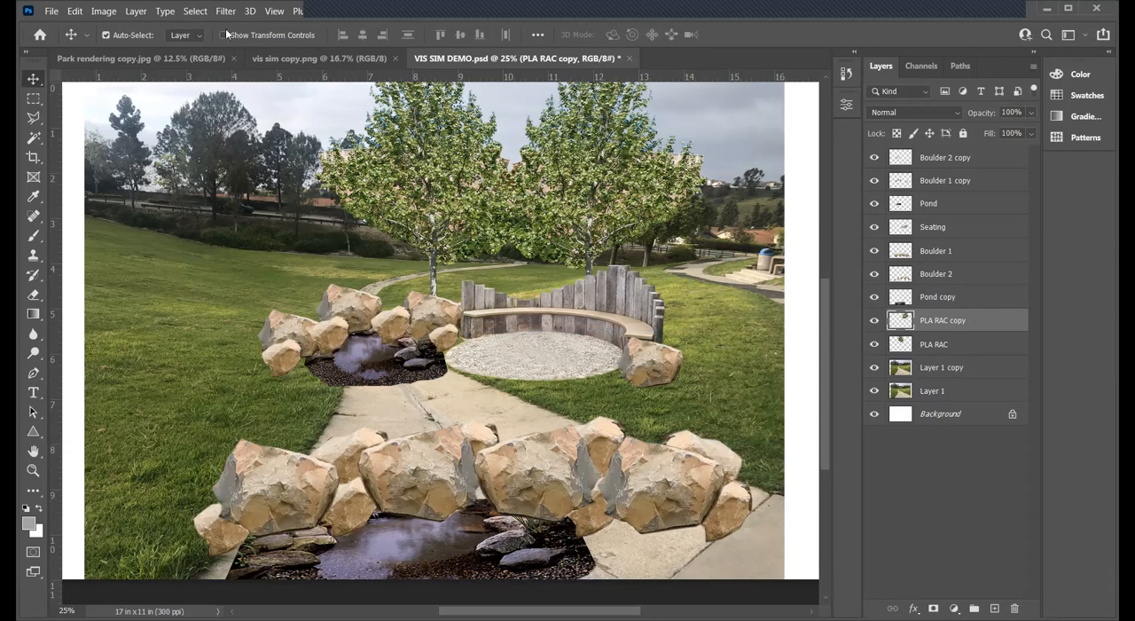
# - Consult the park rendering, duplicate PLA RAC copy and move the new tree left of the rear boulders, and save the document
pyautogui.click(137, 57)
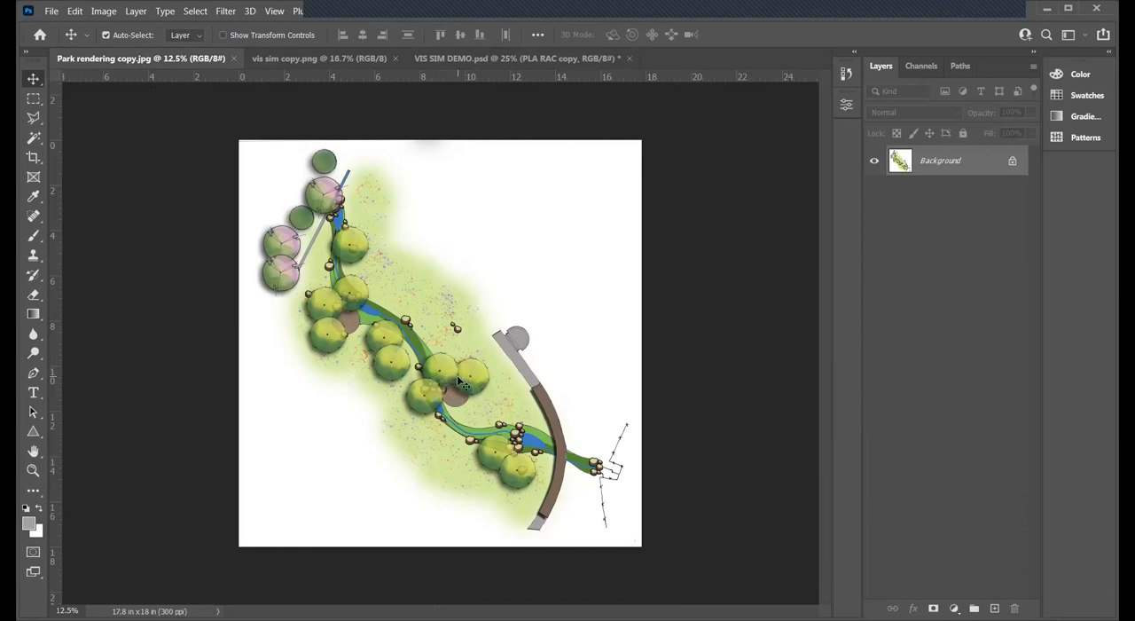
pyautogui.click(472, 58)
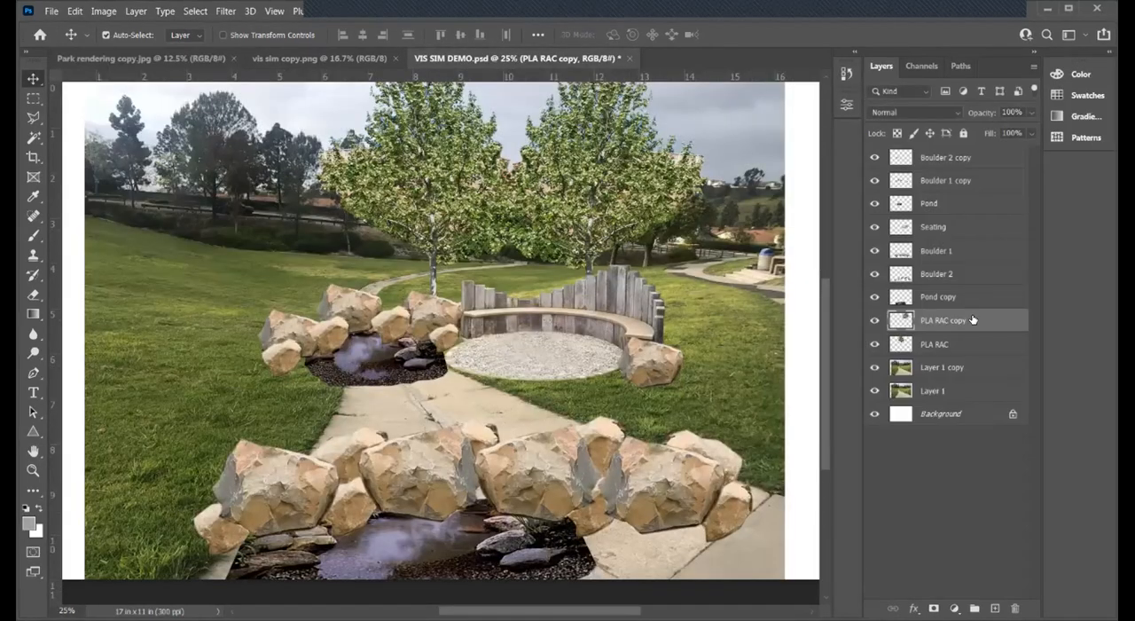
pyautogui.rightClick(968, 318)
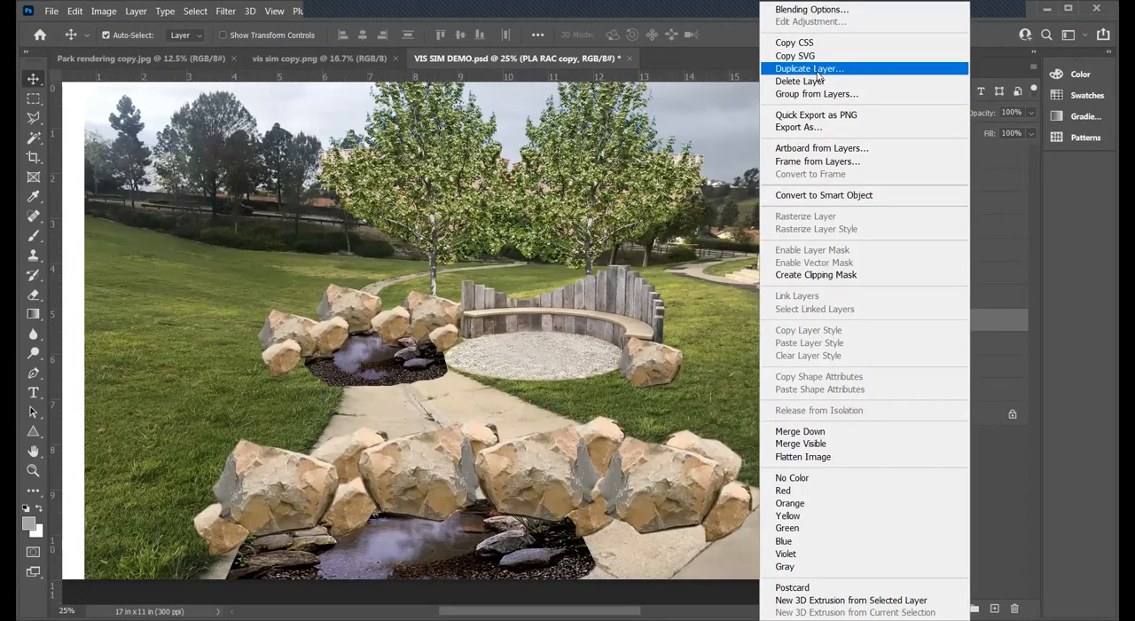
pyautogui.click(817, 71)
pyautogui.press('Return')
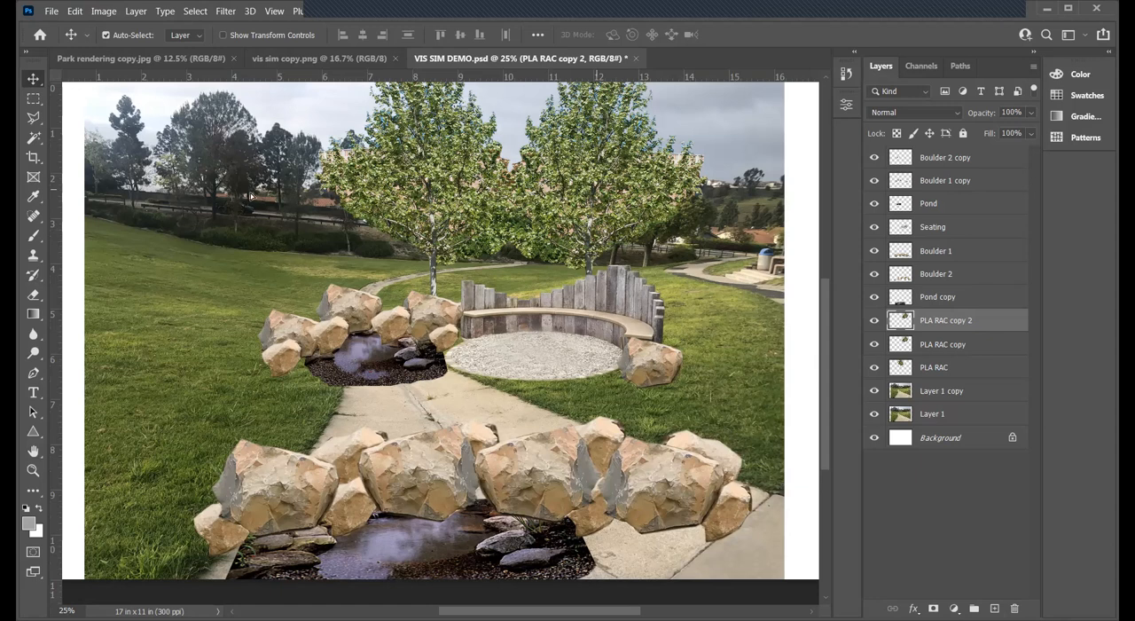
pyautogui.moveTo(597, 188); pyautogui.dragTo(249, 192)
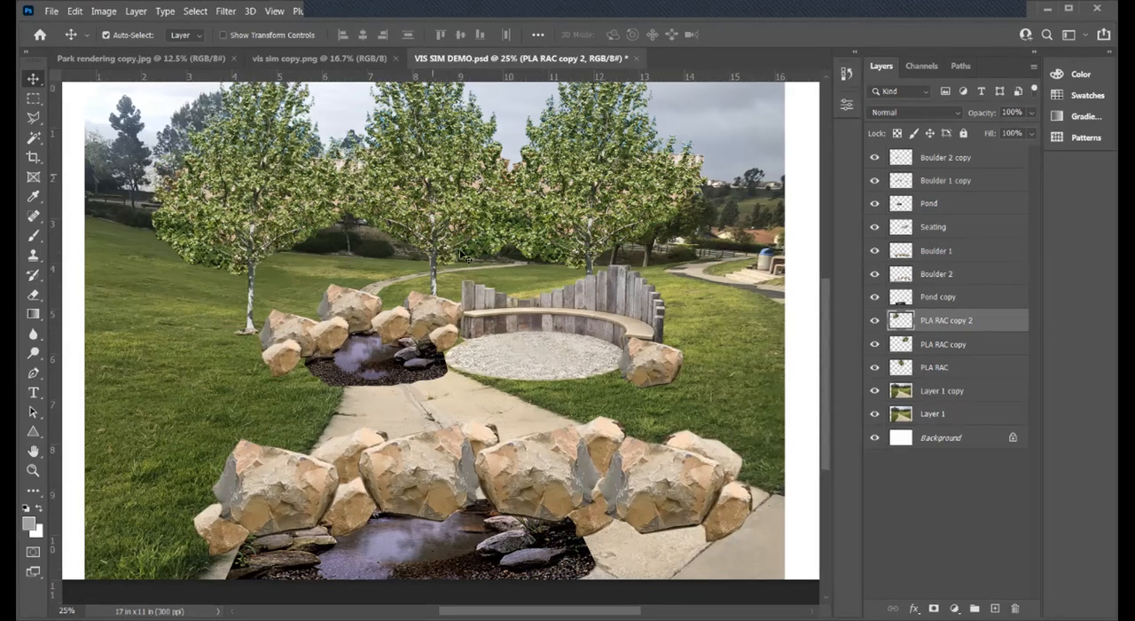
pyautogui.click(50, 11)
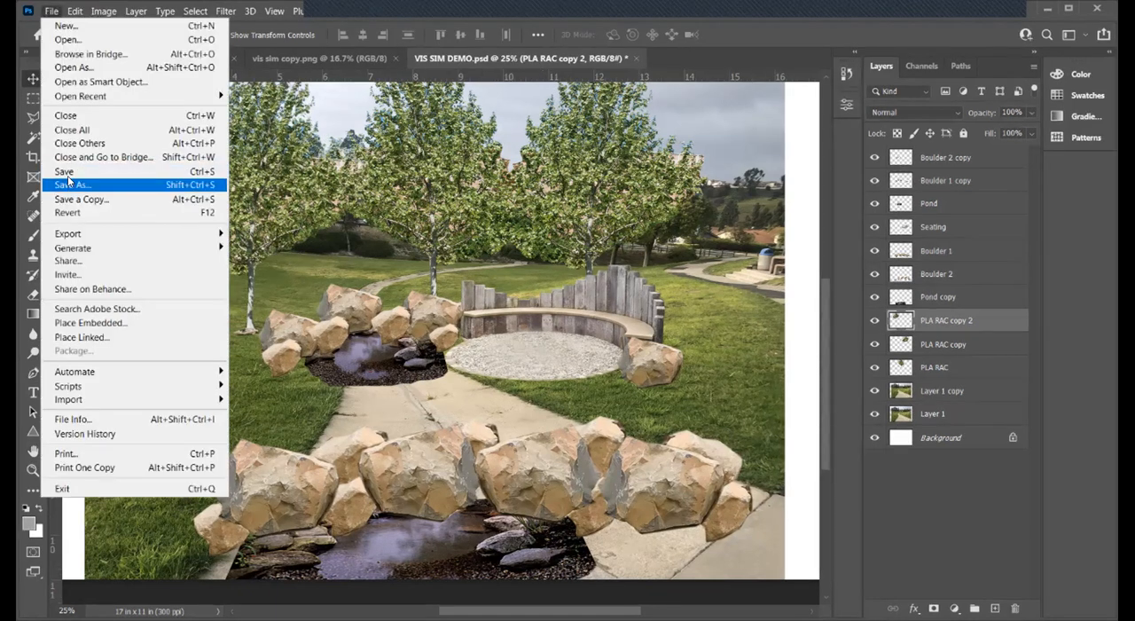
pyautogui.click(68, 173)
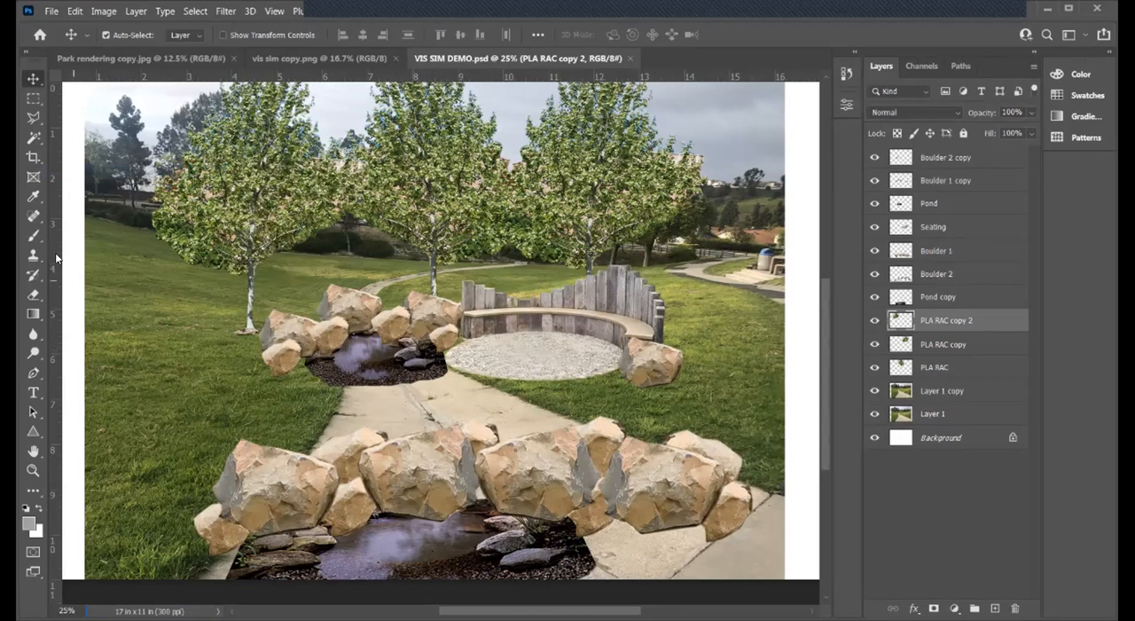
# - Check the park rendering again, duplicate PLA RAC copy 2, and move the copied tree down to the photo's left foreground
pyautogui.click(165, 60)
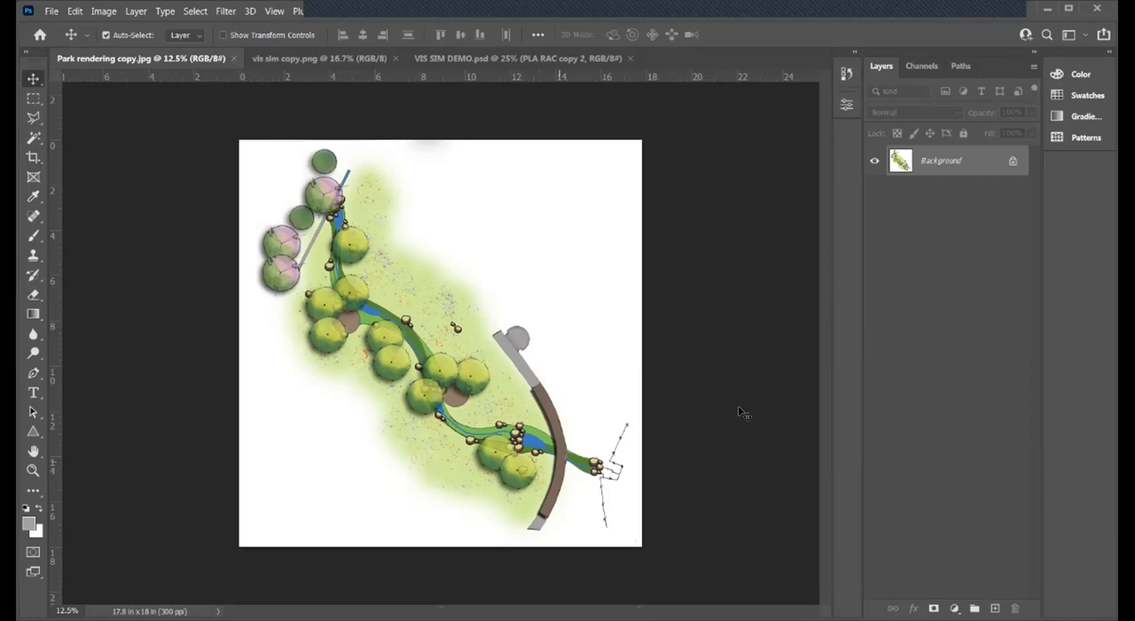
pyautogui.click(446, 59)
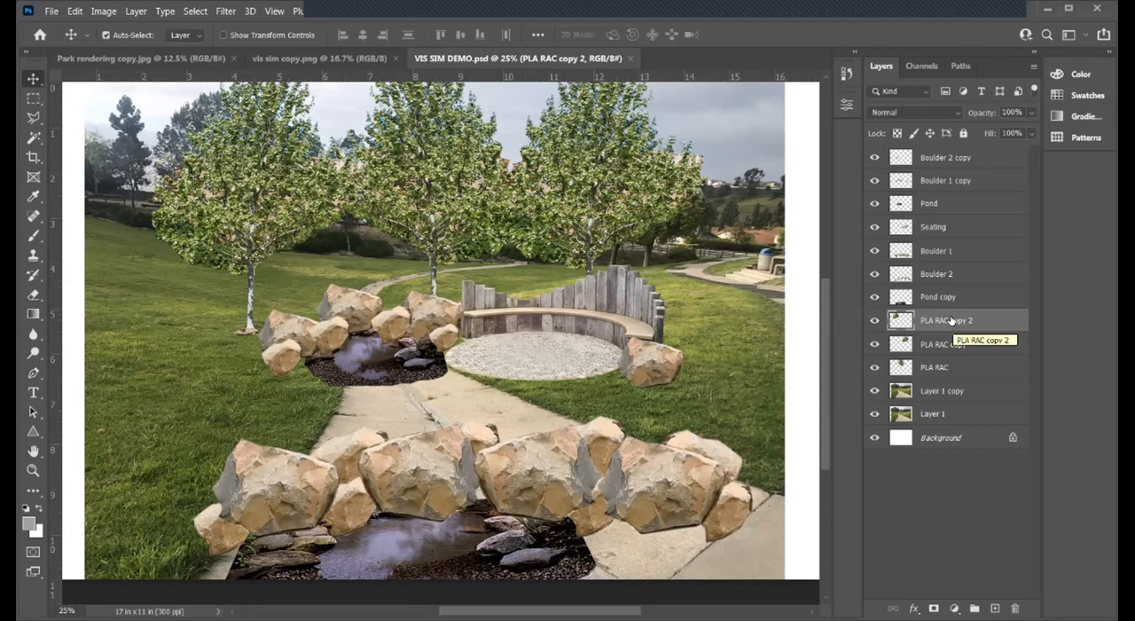
pyautogui.click(871, 321)
pyautogui.click(871, 321)
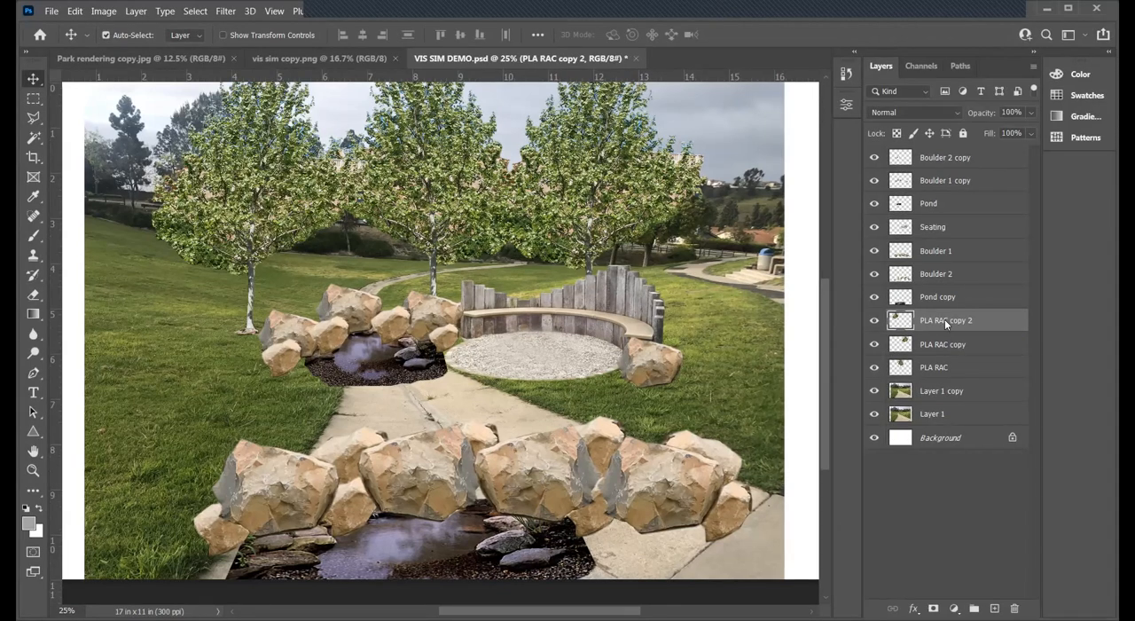
pyautogui.rightClick(944, 319)
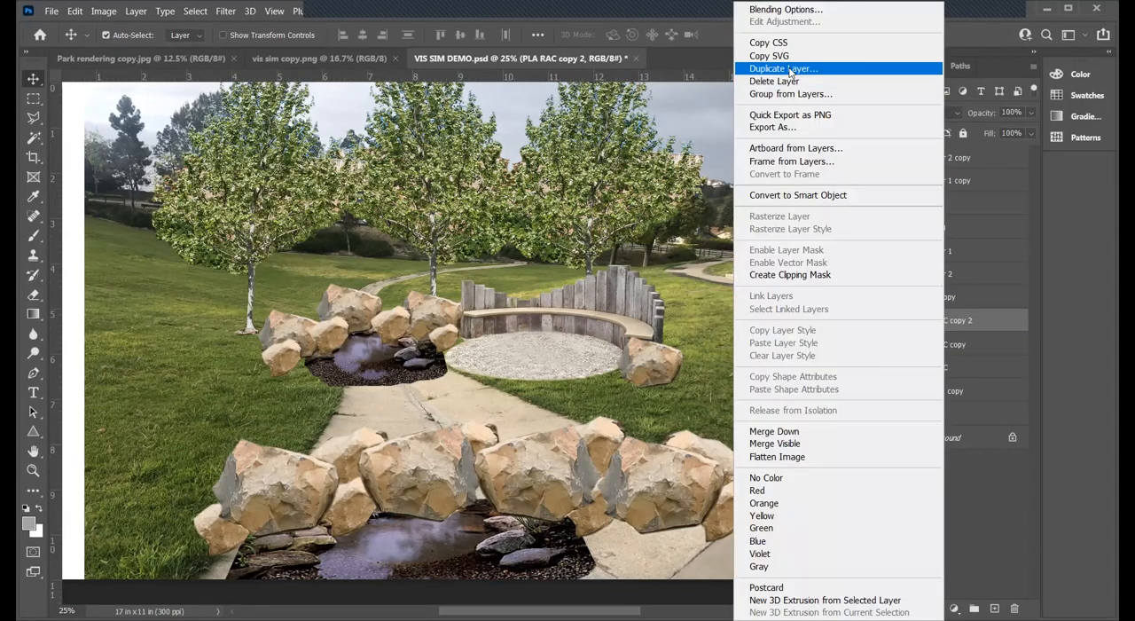
pyautogui.click(780, 69)
pyautogui.press('Return')
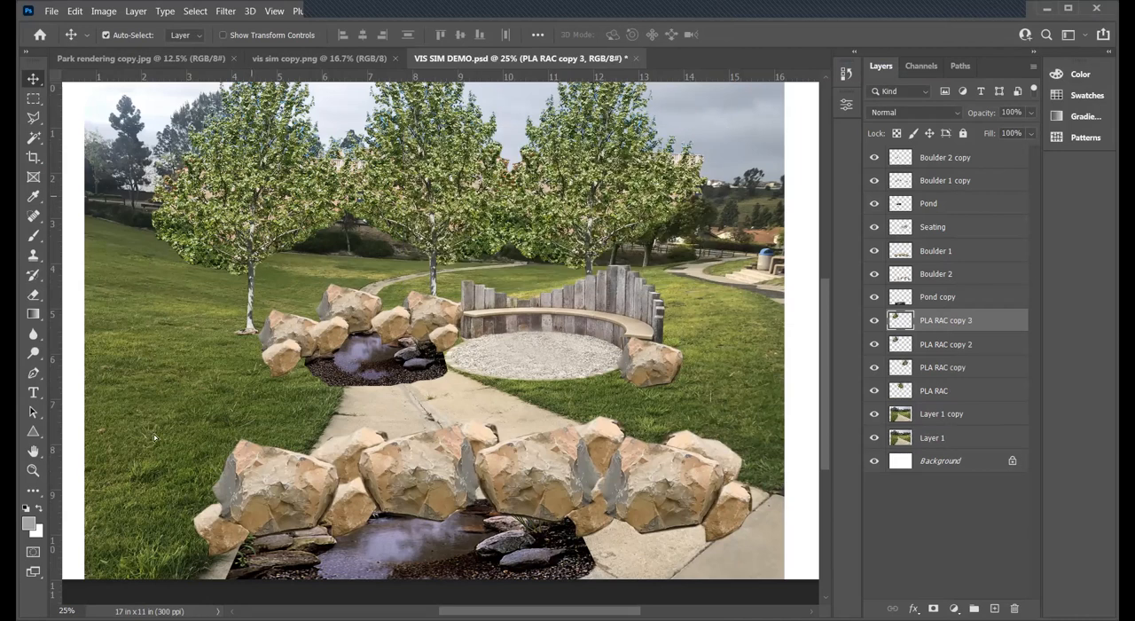
pyautogui.moveTo(89, 439); pyautogui.dragTo(173, 365)
# - Scale the PLA RAC copy 3 tree up to about 297% and move it toward the photo's left edge
pyautogui.hotkey('ctrl', 't')
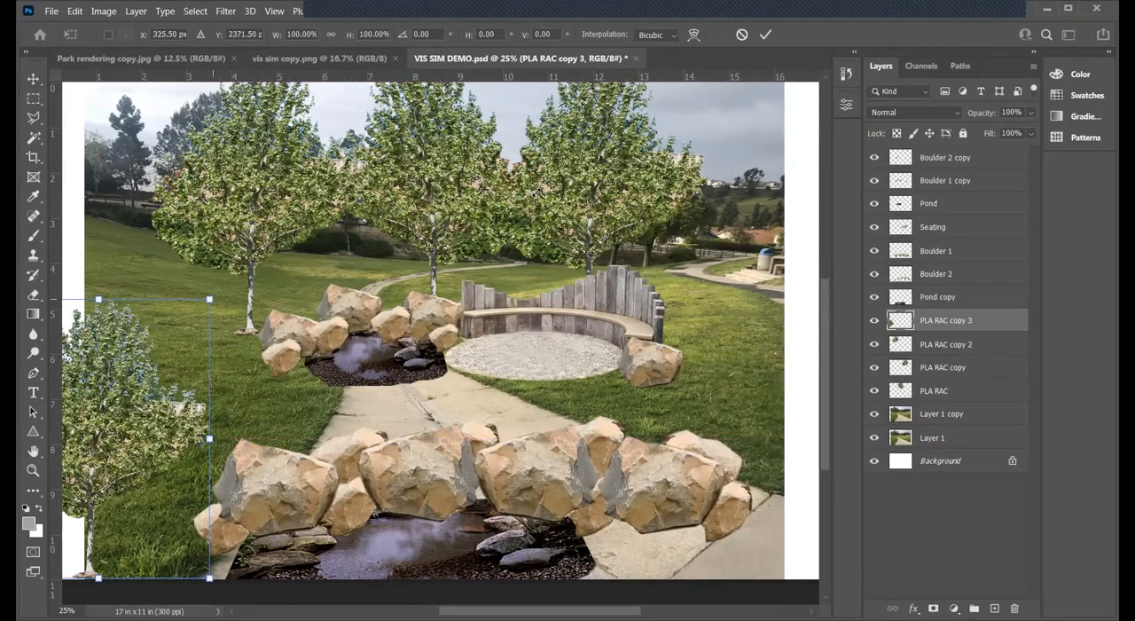
pyautogui.moveTo(209, 300); pyautogui.dragTo(647, 84)
pyautogui.scroll(-5, 544, 443)
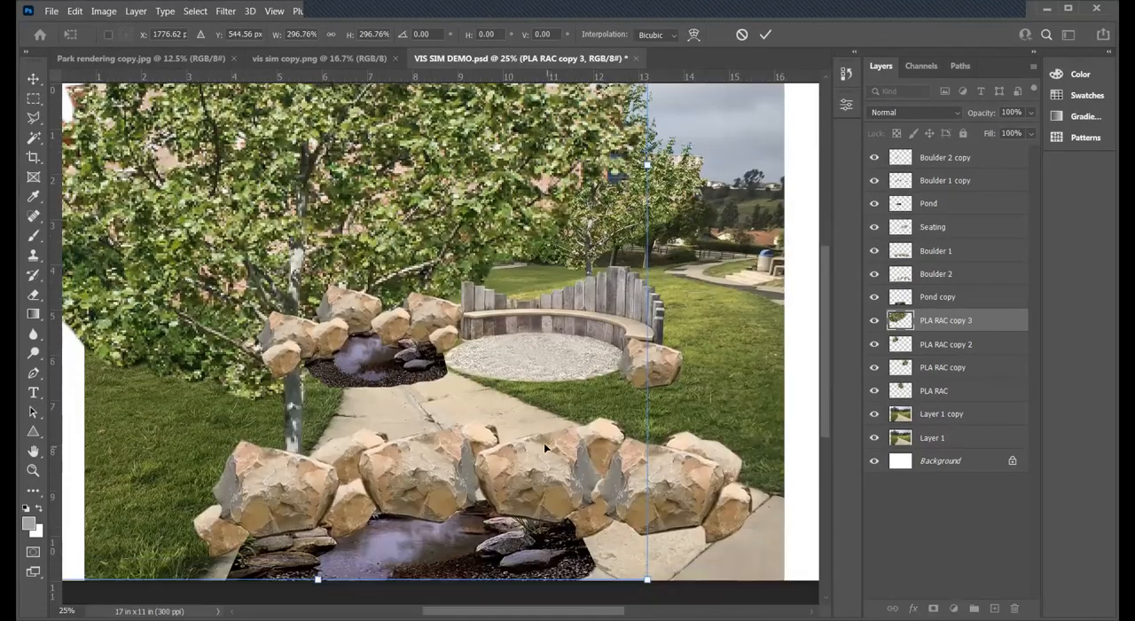
pyautogui.press('Return')
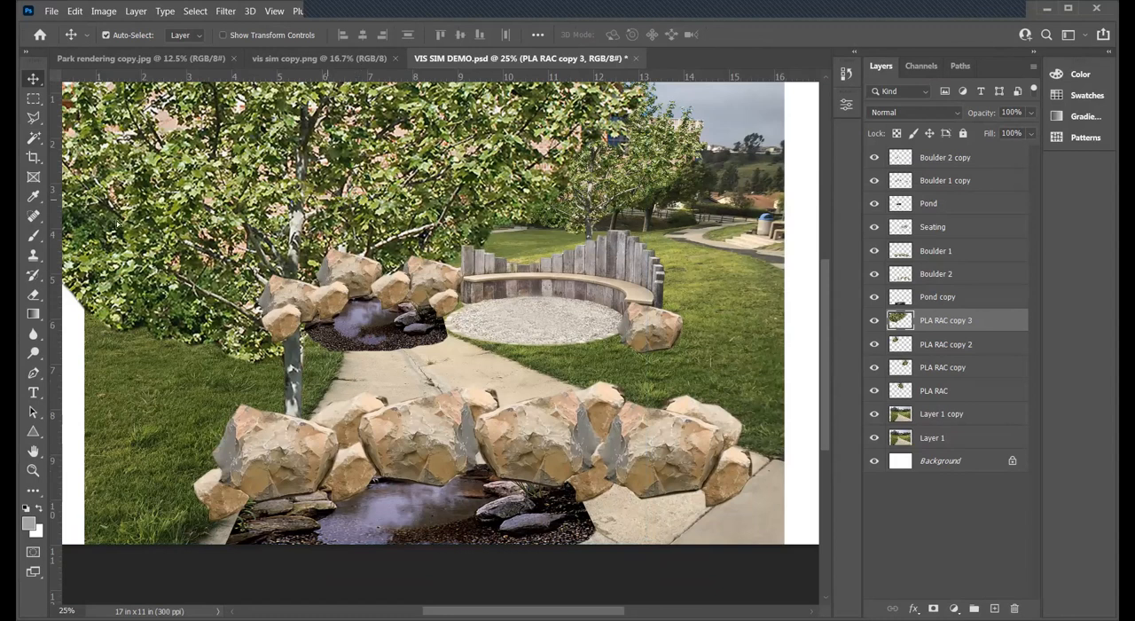
pyautogui.hotkey('ctrl', 'z')
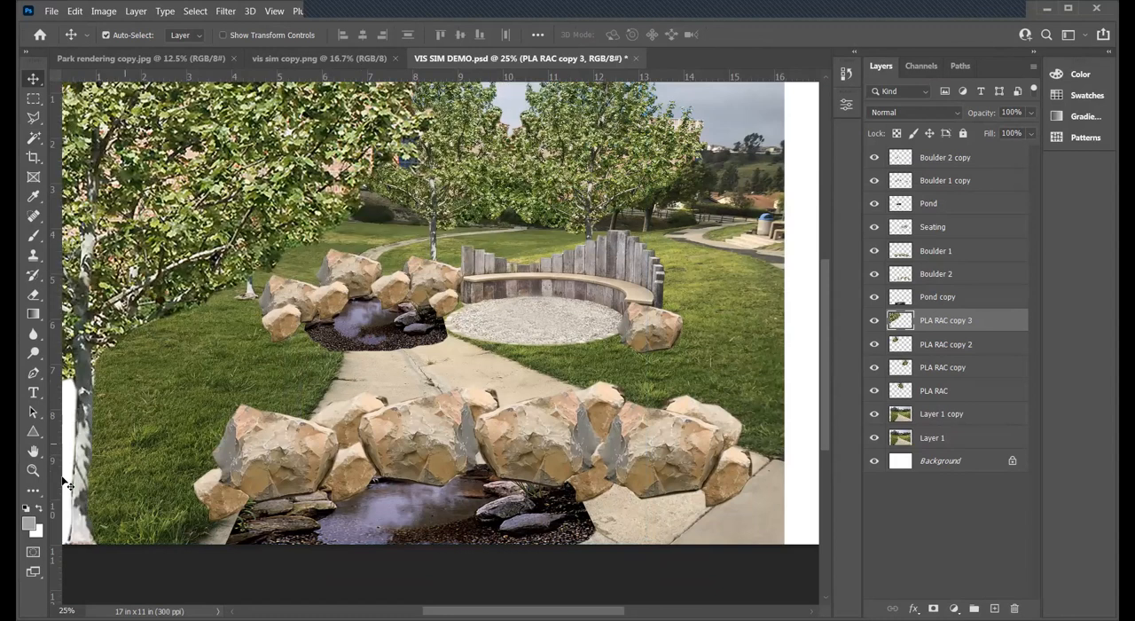
# - Enlarge the PLA RAC copy 3 tree further and move it left so its trunk stands along the photo's left edge
pyautogui.click(33, 471)
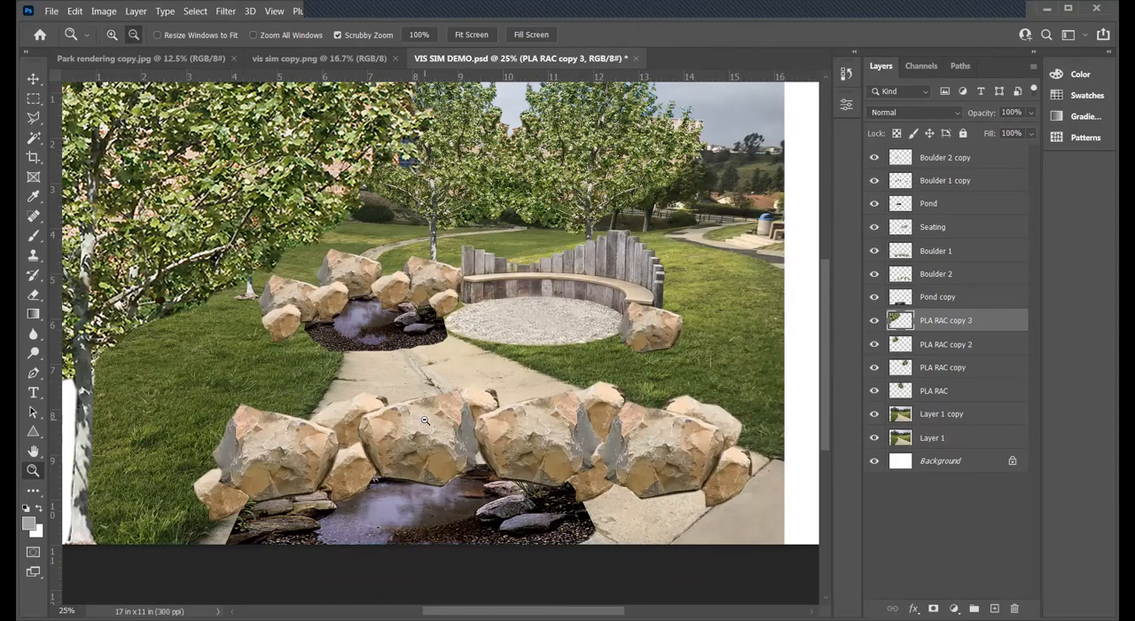
pyautogui.keyDown('alt'); pyautogui.click(427, 419); pyautogui.keyUp('alt')
pyautogui.keyDown('alt'); pyautogui.click(430, 414); pyautogui.keyUp('alt')
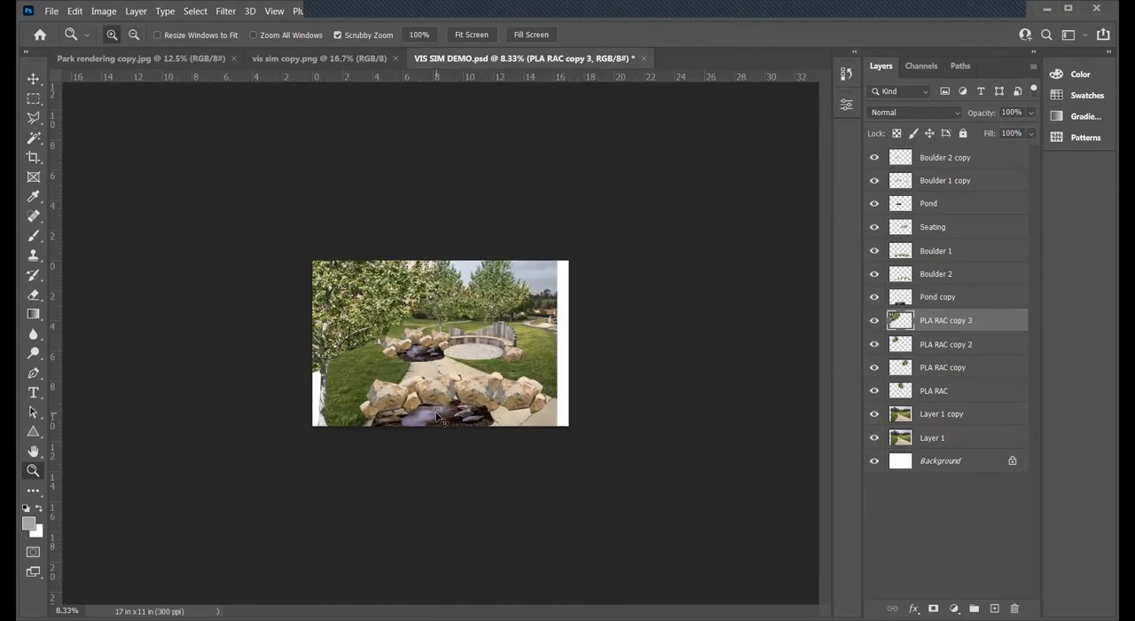
pyautogui.hotkey('ctrl', 't')
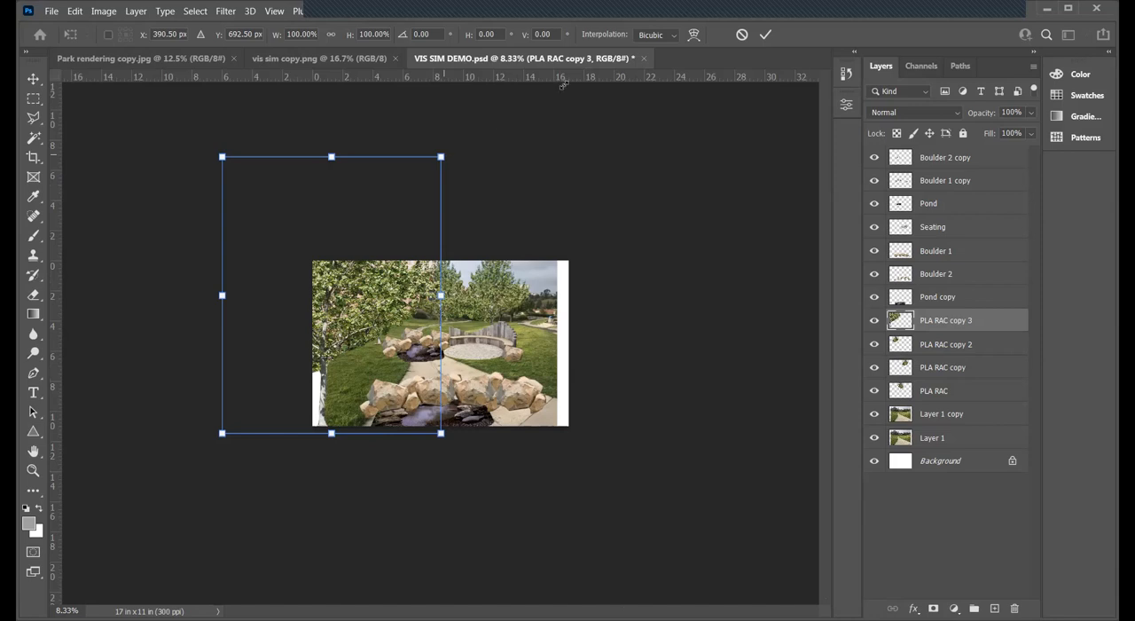
pyautogui.moveTo(605, 67); pyautogui.dragTo(686, 18)
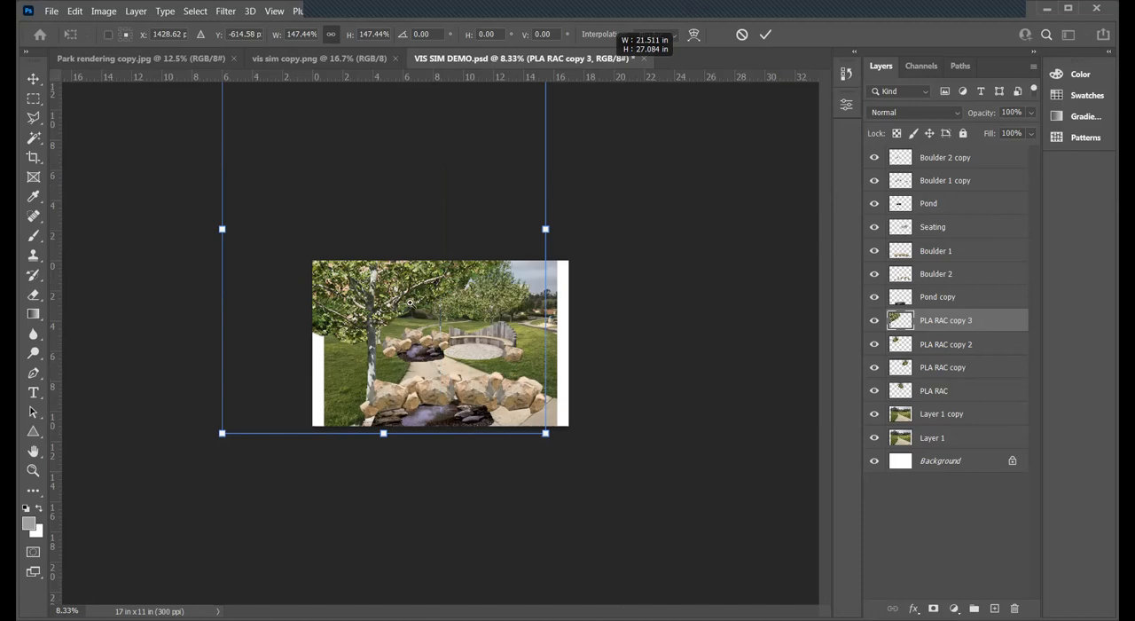
pyautogui.press('Escape')
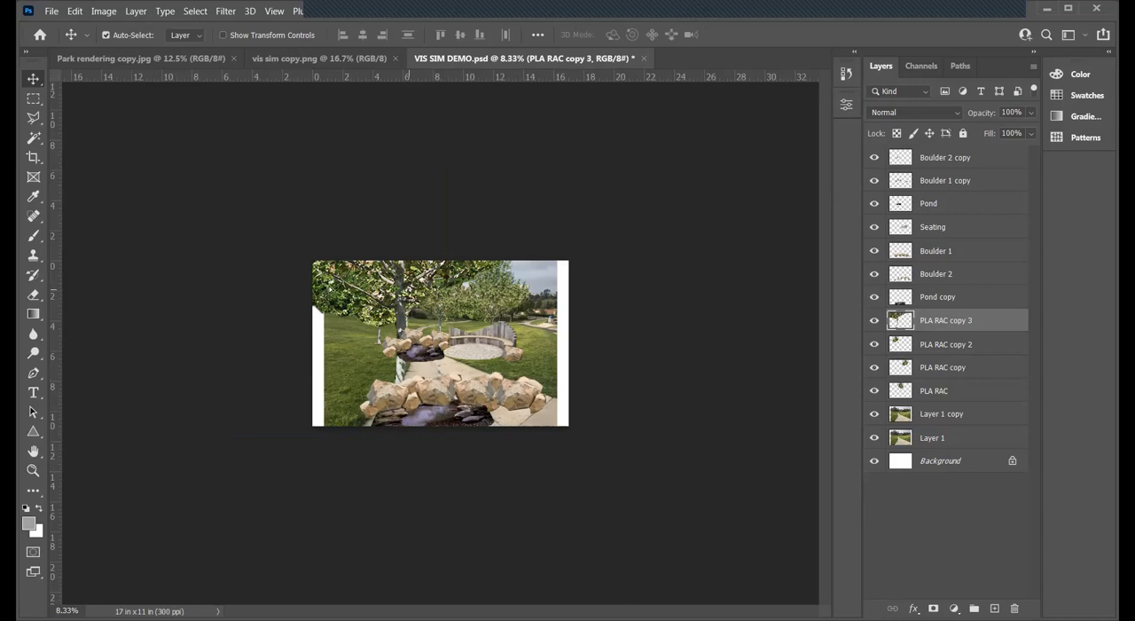
pyautogui.moveTo(408, 289); pyautogui.dragTo(329, 285)
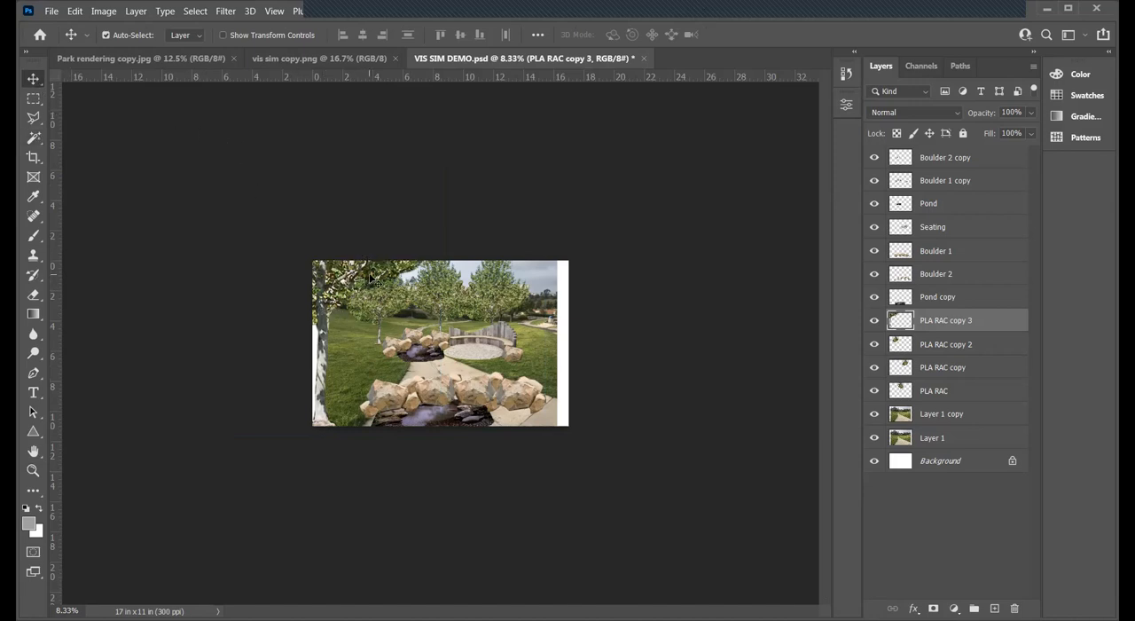
pyautogui.click(32, 470)
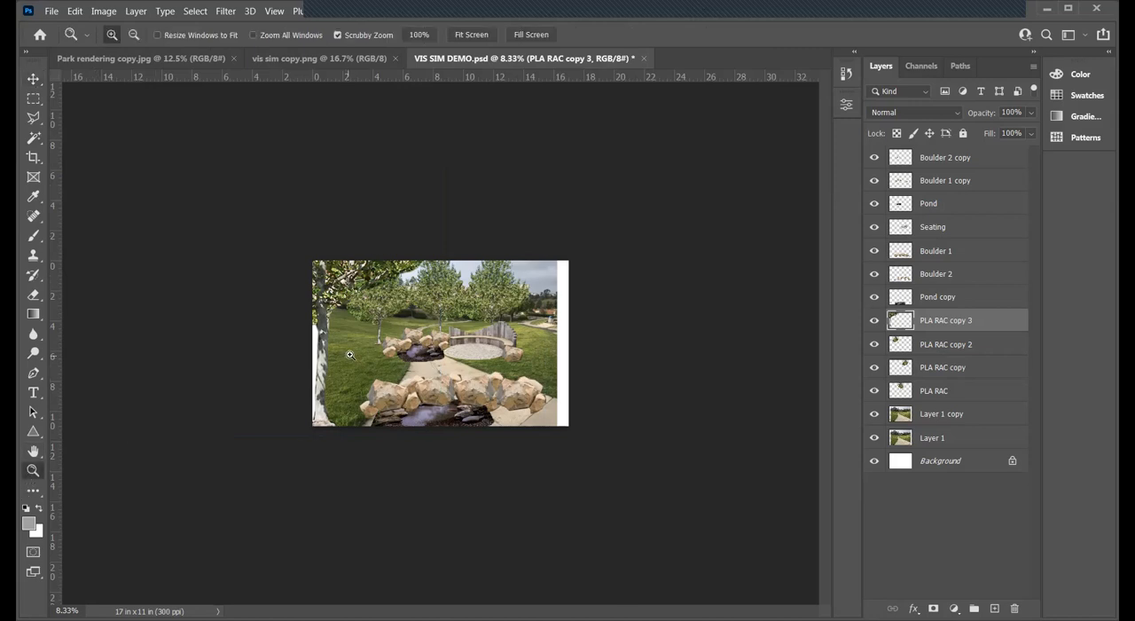
pyautogui.click(351, 356)
pyautogui.click(384, 304)
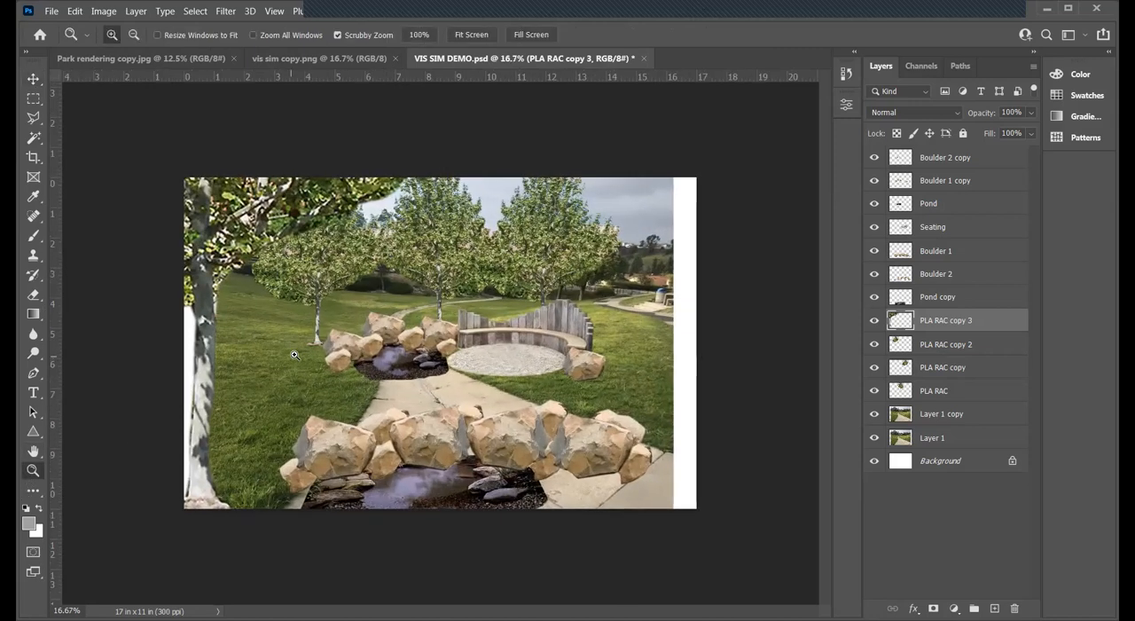
pyautogui.click(33, 78)
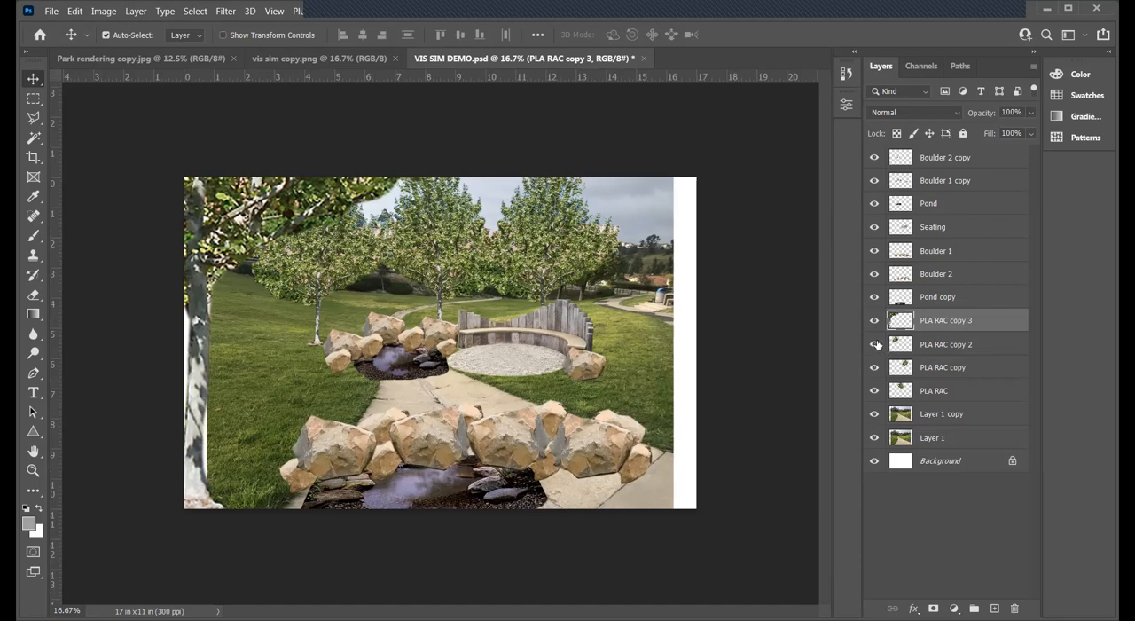
# - Duplicate PLA RAC copy 2 and move the copied tree down and left beside the large foreground trunk
pyautogui.click(973, 345)
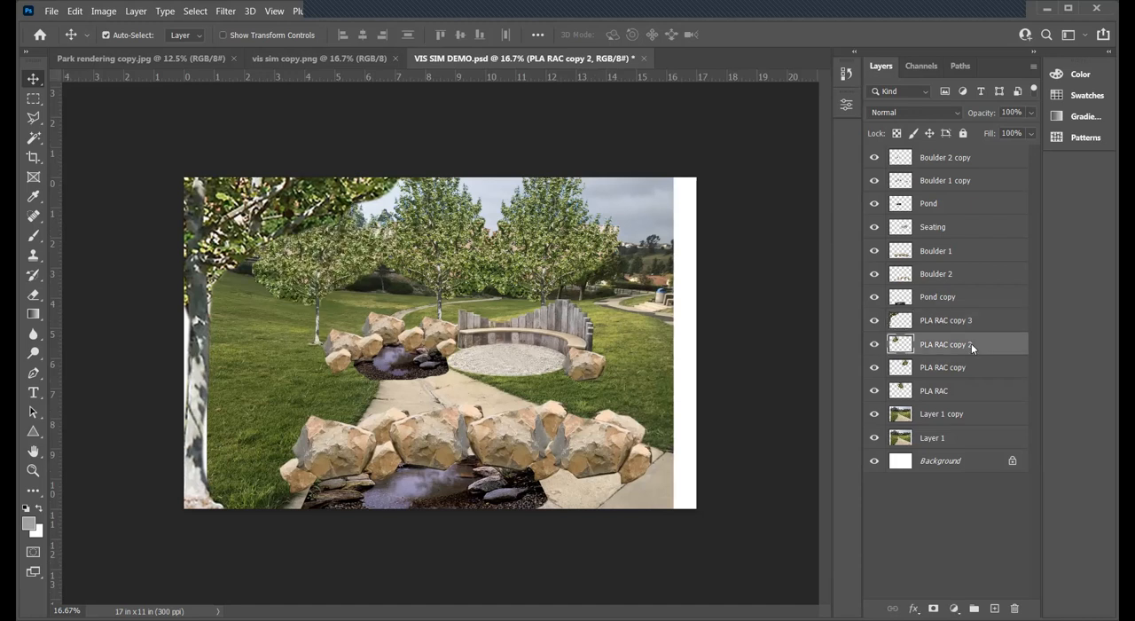
pyautogui.rightClick(971, 343)
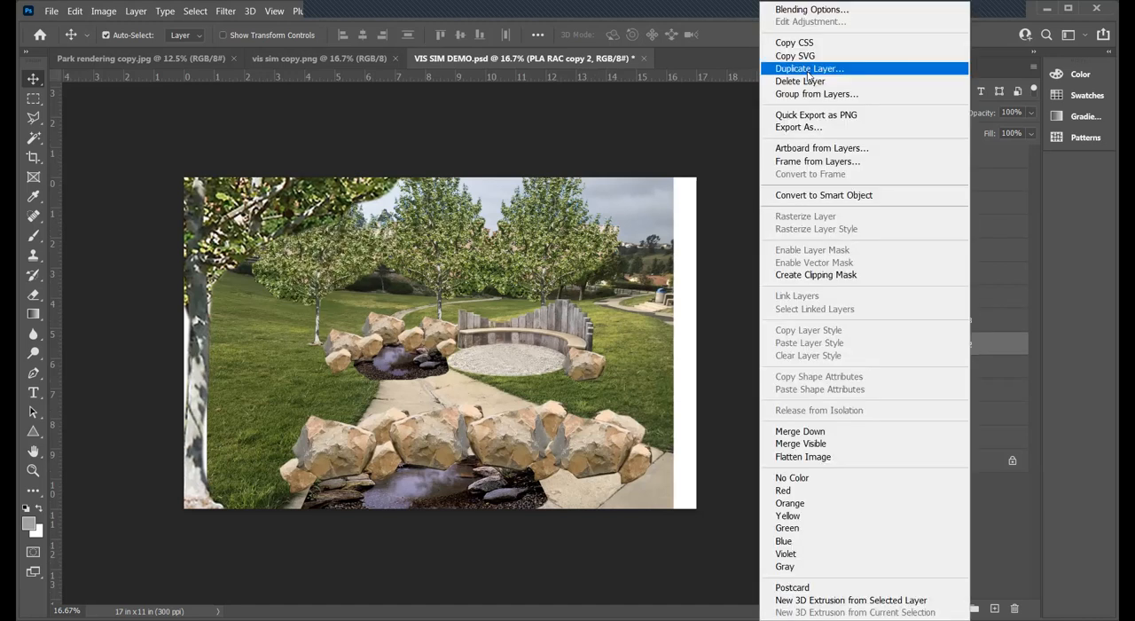
pyautogui.click(704, 167)
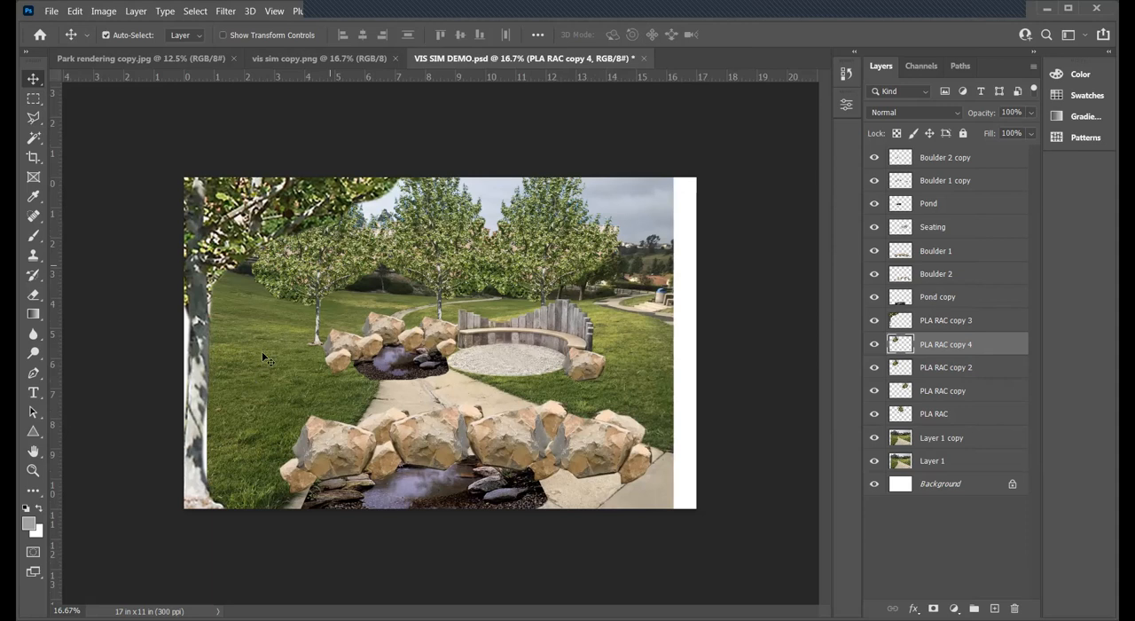
pyautogui.moveTo(337, 237); pyautogui.dragTo(261, 351)
# - Scale the PLA RAC copy 4 tree up to about 307% and position its trunk just inside the large left-edge trunk
pyautogui.hotkey('ctrl', 't')
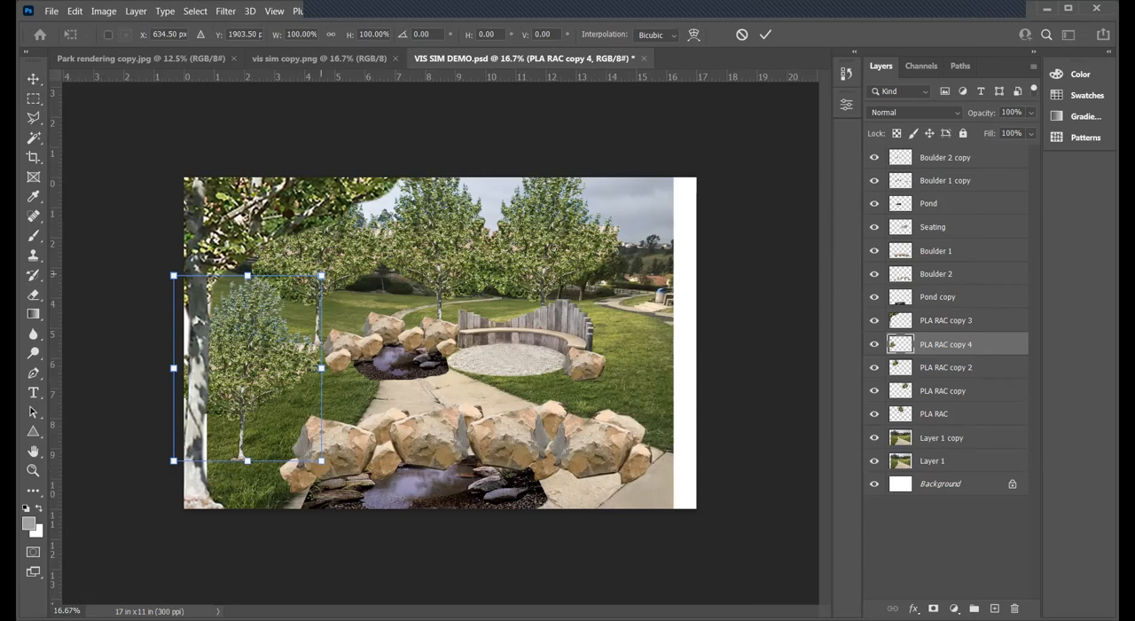
pyautogui.moveTo(321, 275); pyautogui.dragTo(560, 240)
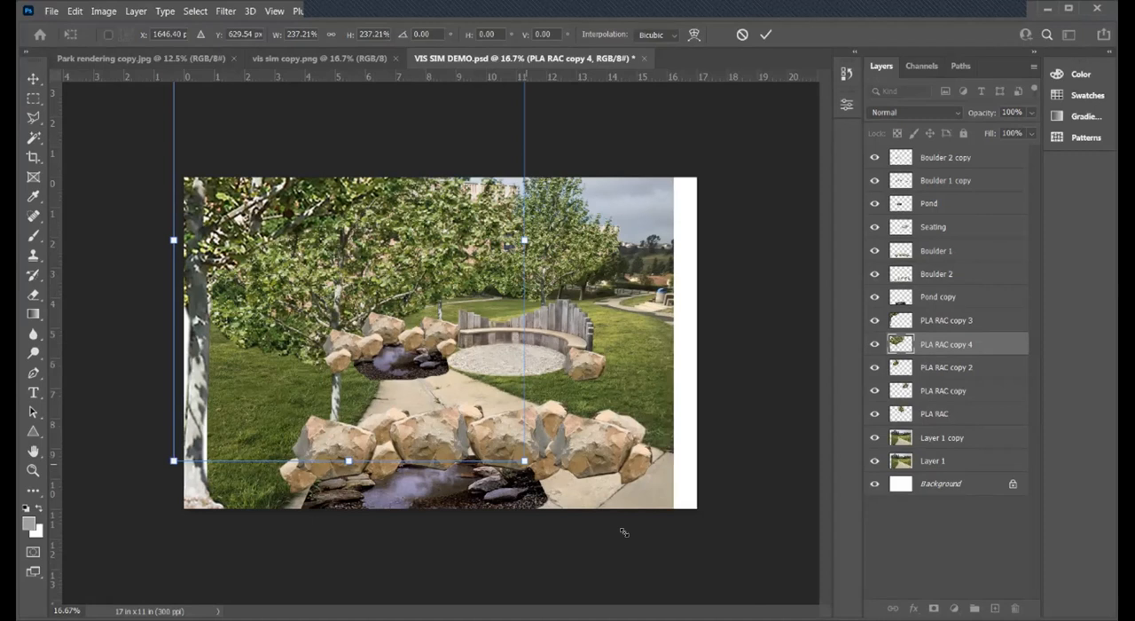
pyautogui.moveTo(524, 461); pyautogui.dragTo(628, 591)
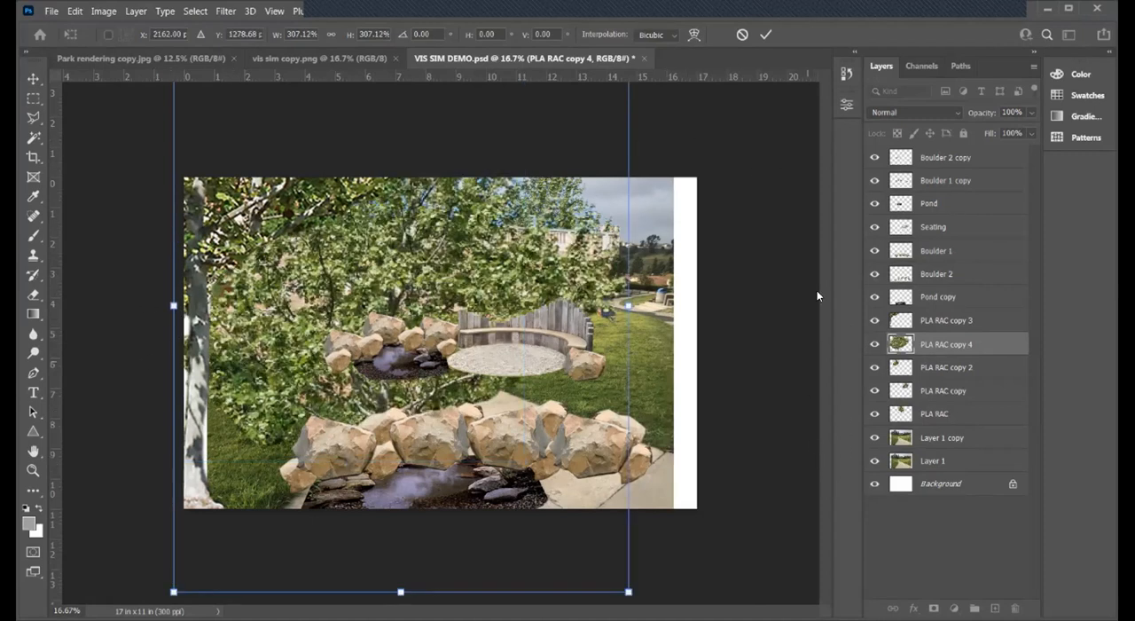
pyautogui.press('Return')
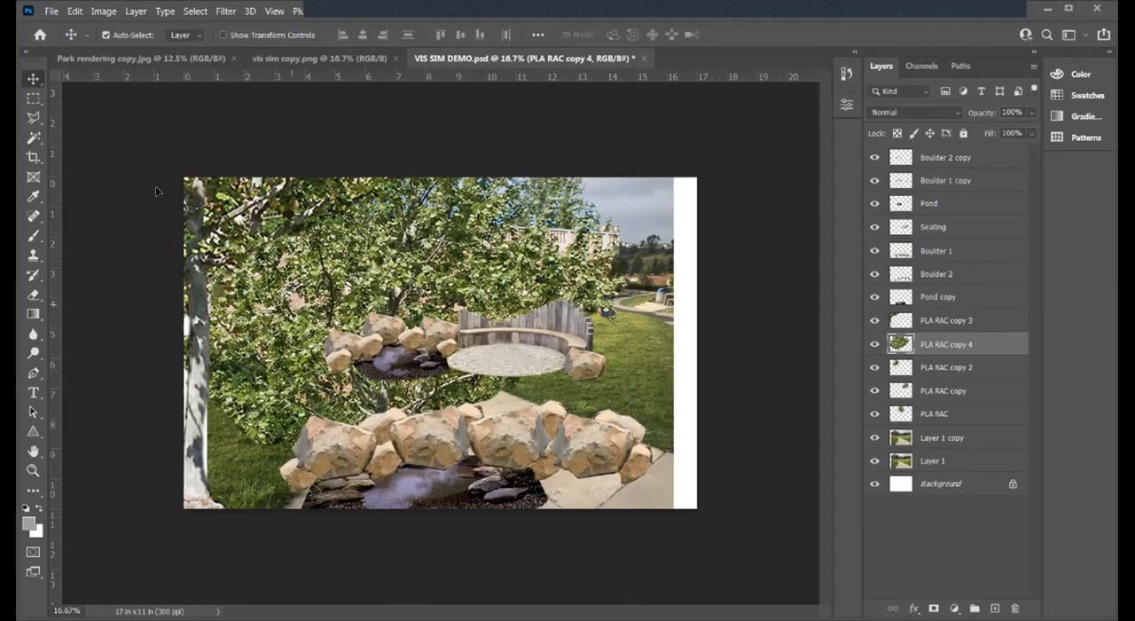
pyautogui.hotkey('ctrl', 'z')
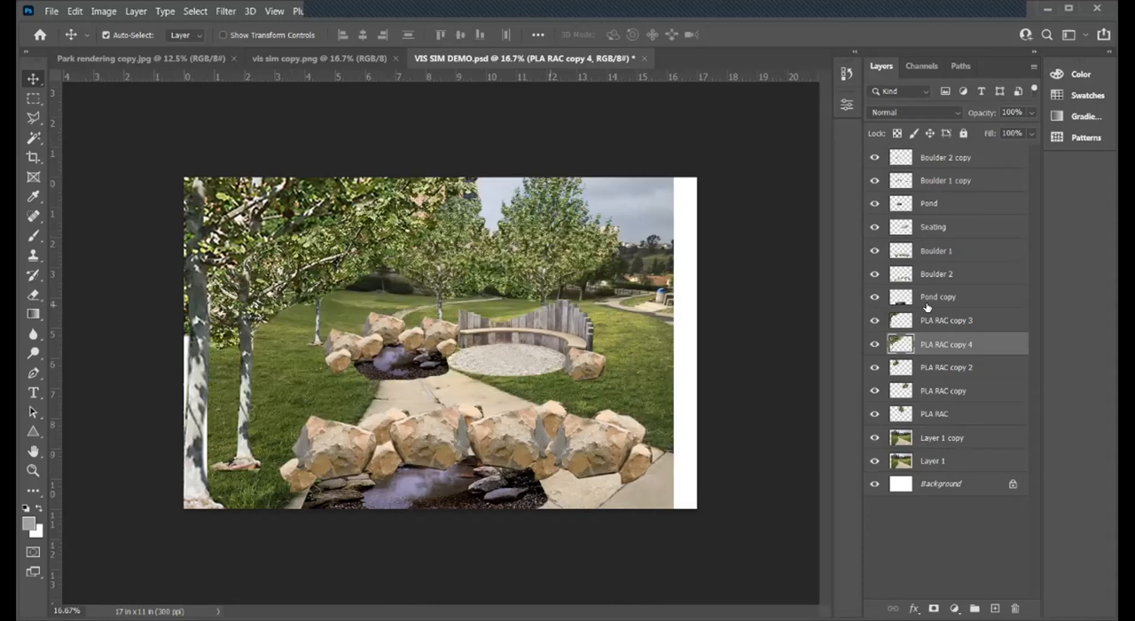
# - Toggle the visibility of PLA RAC copy 4 to check which foreground tree the layer holds
pyautogui.click(940, 369)
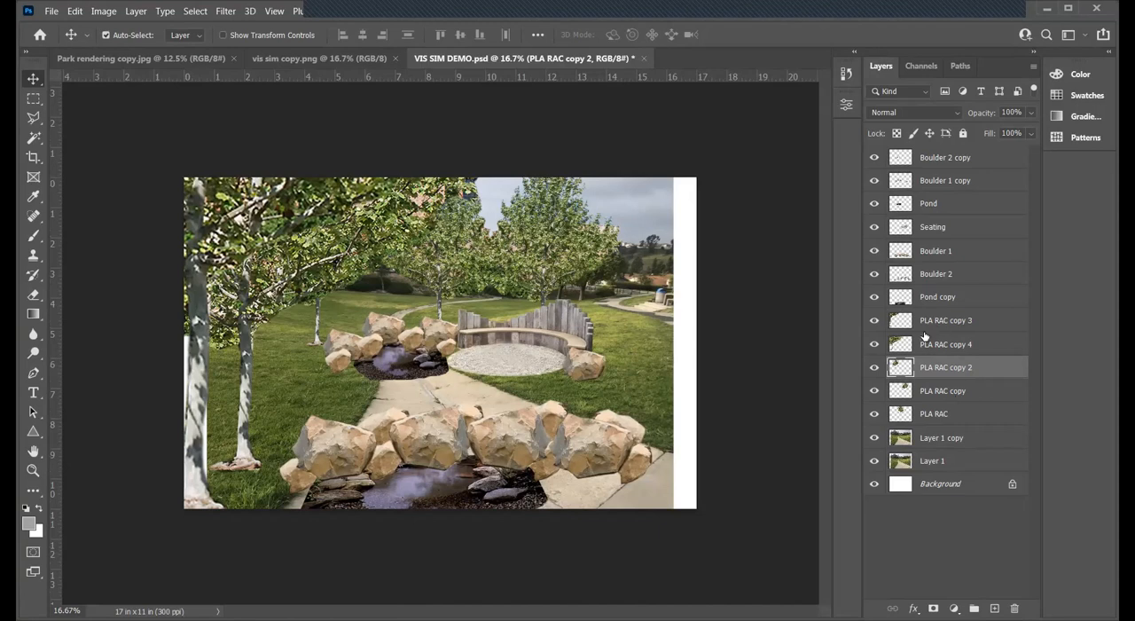
pyautogui.click(878, 345)
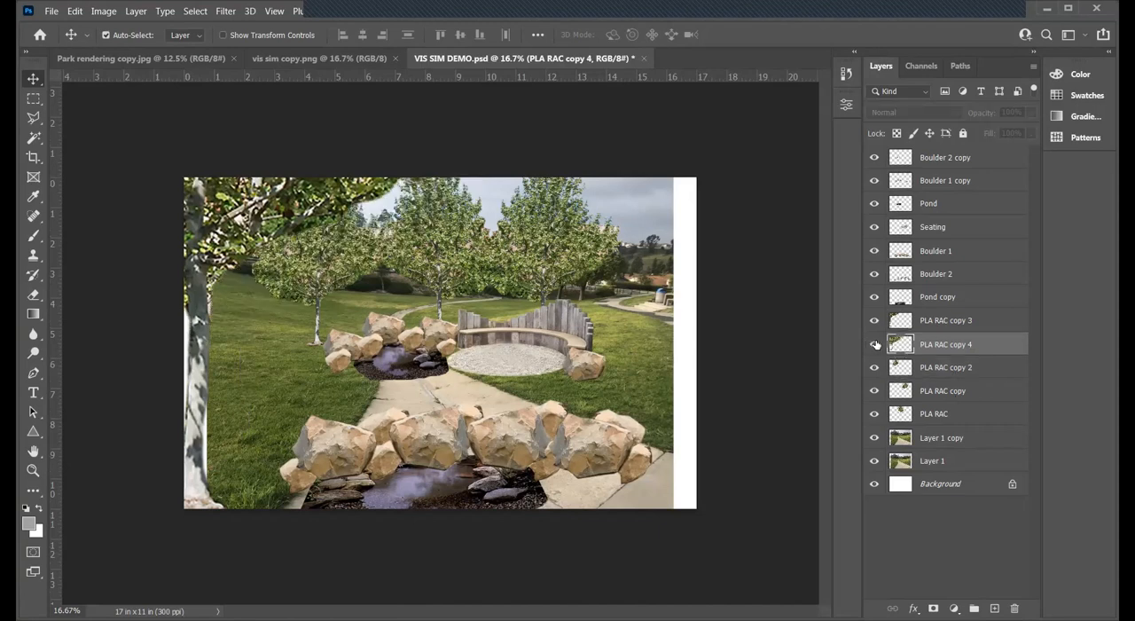
pyautogui.click(943, 322)
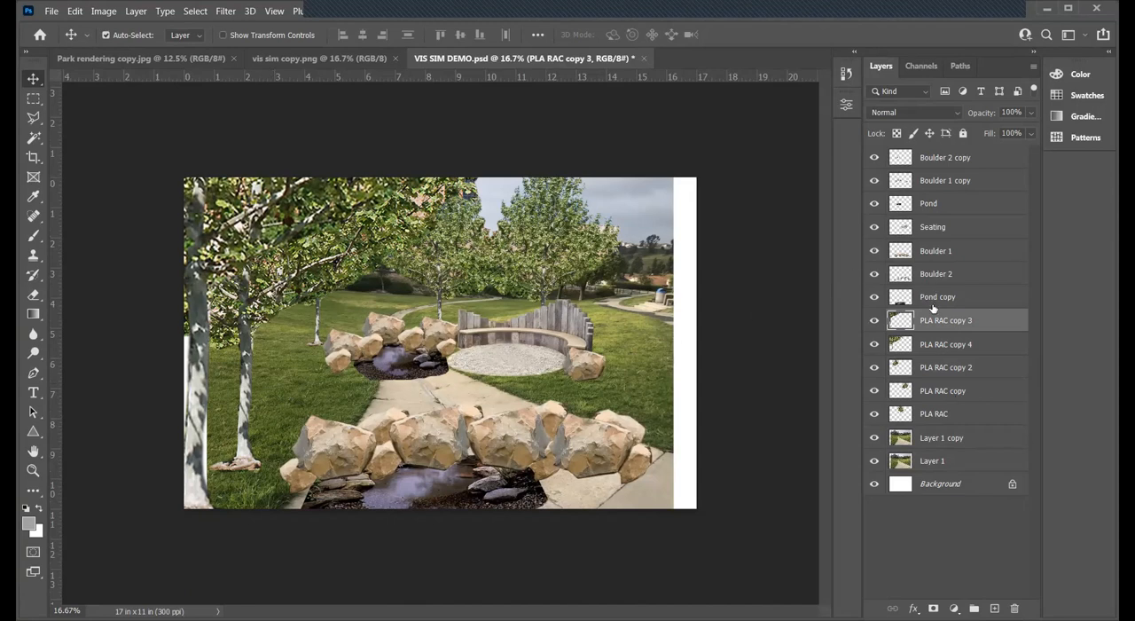
# - Enlarge the PLA RAC copy 4 tree further, move it up and left beside the left-edge trunk, and save the document
pyautogui.click(956, 345)
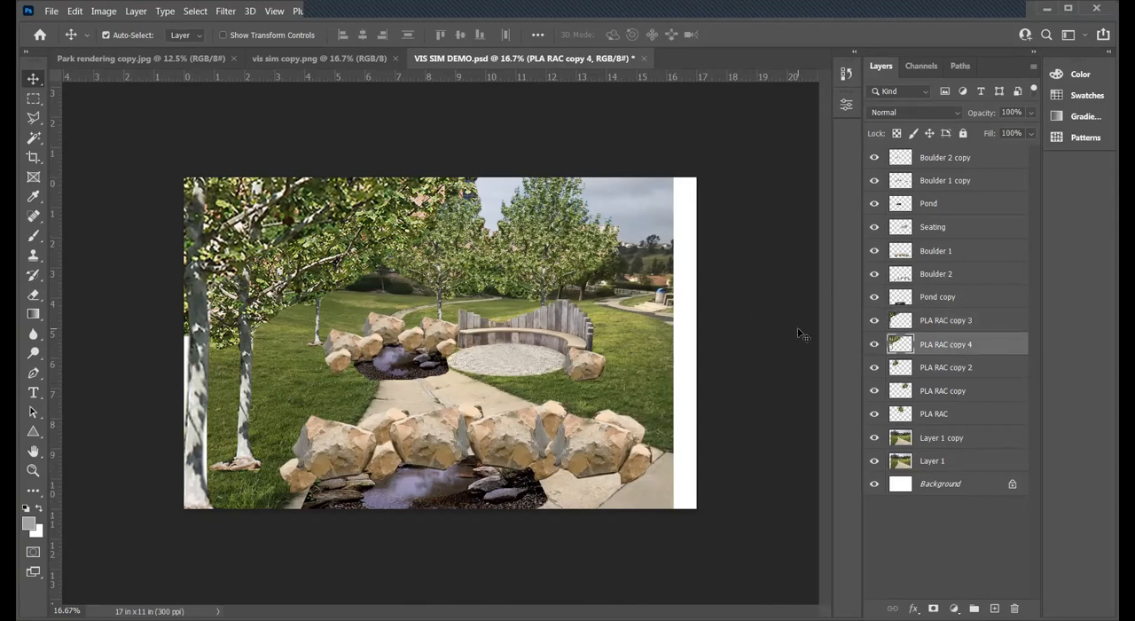
pyautogui.hotkey('ctrl', 't')
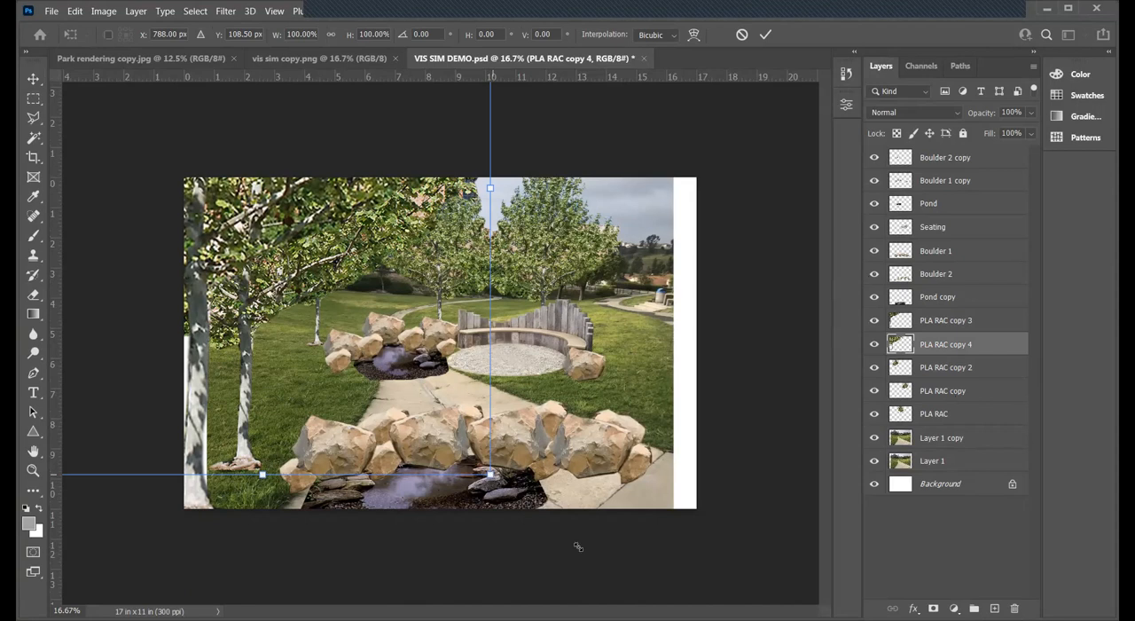
pyautogui.press('Return')
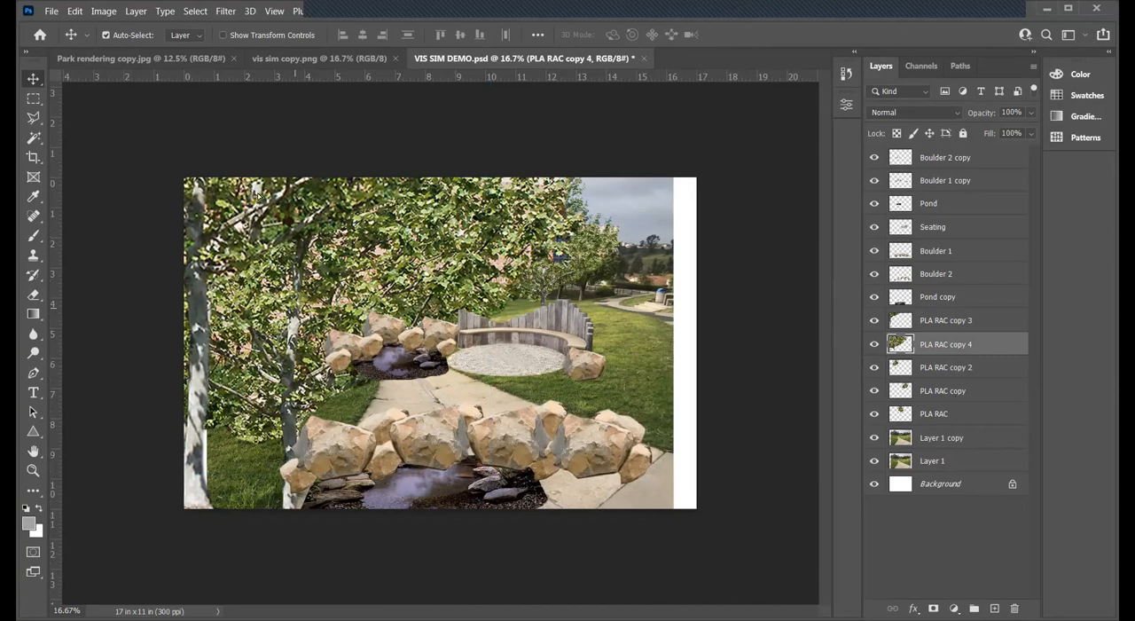
pyautogui.moveTo(307, 321); pyautogui.dragTo(269, 209)
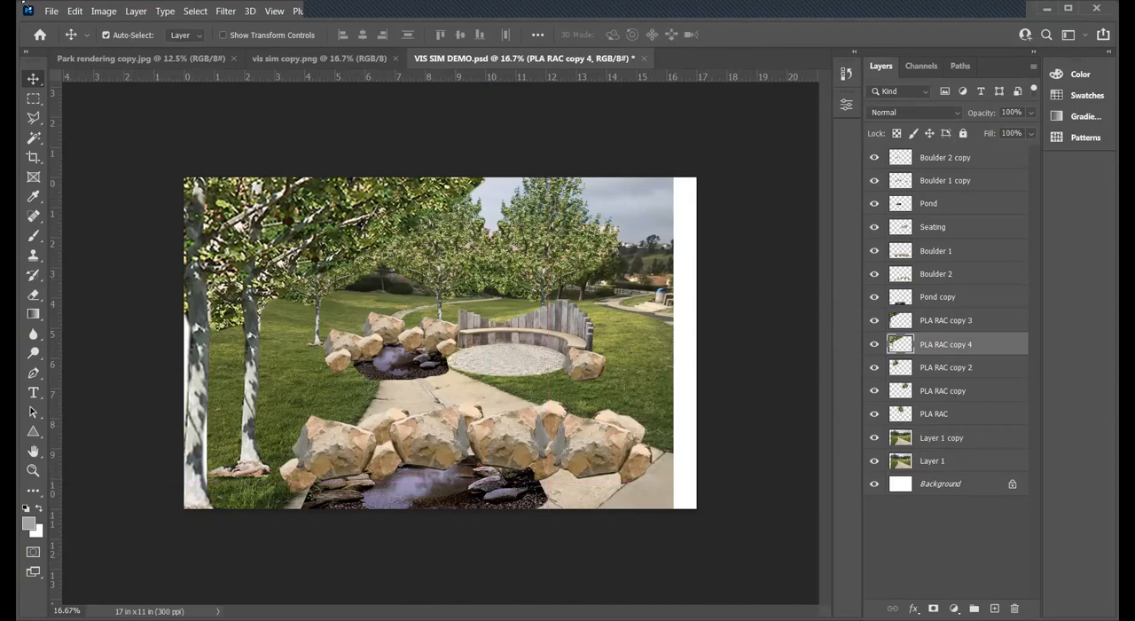
pyautogui.click(51, 11)
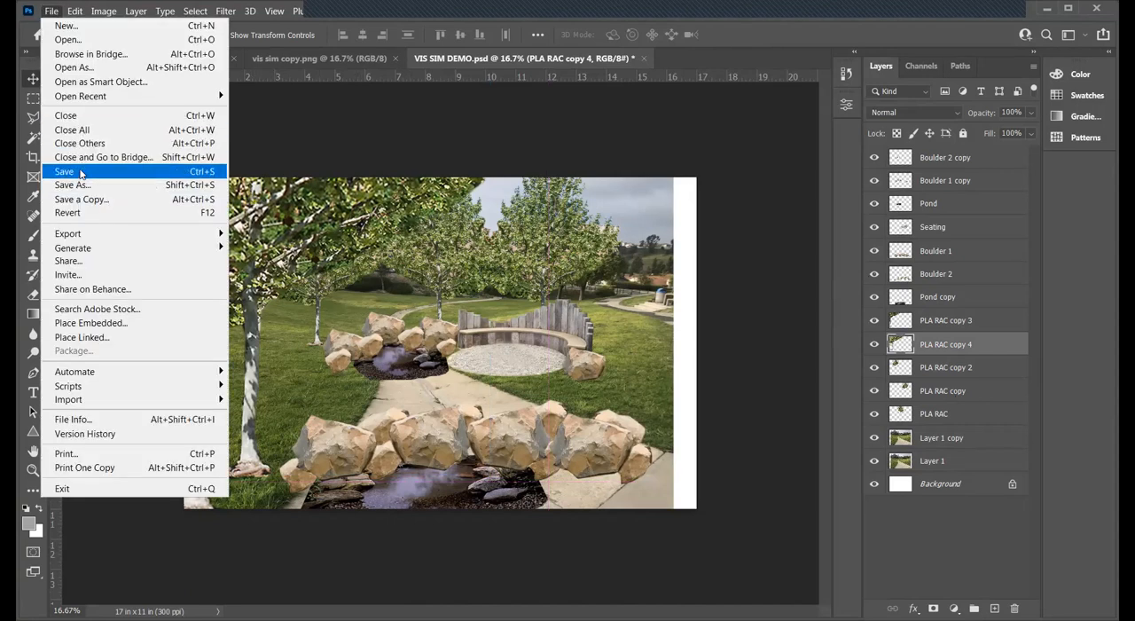
pyautogui.click(80, 170)
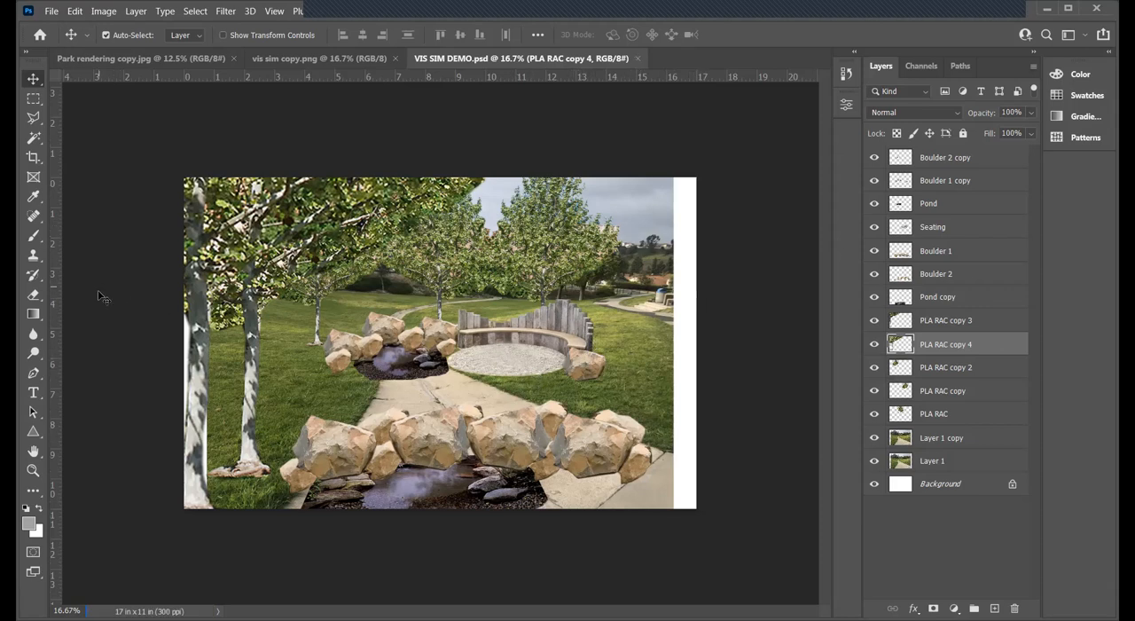
# - Open California-Grasslands-BUZZ.jpg from the Rendering Imagery folder
pyautogui.click(32, 470)
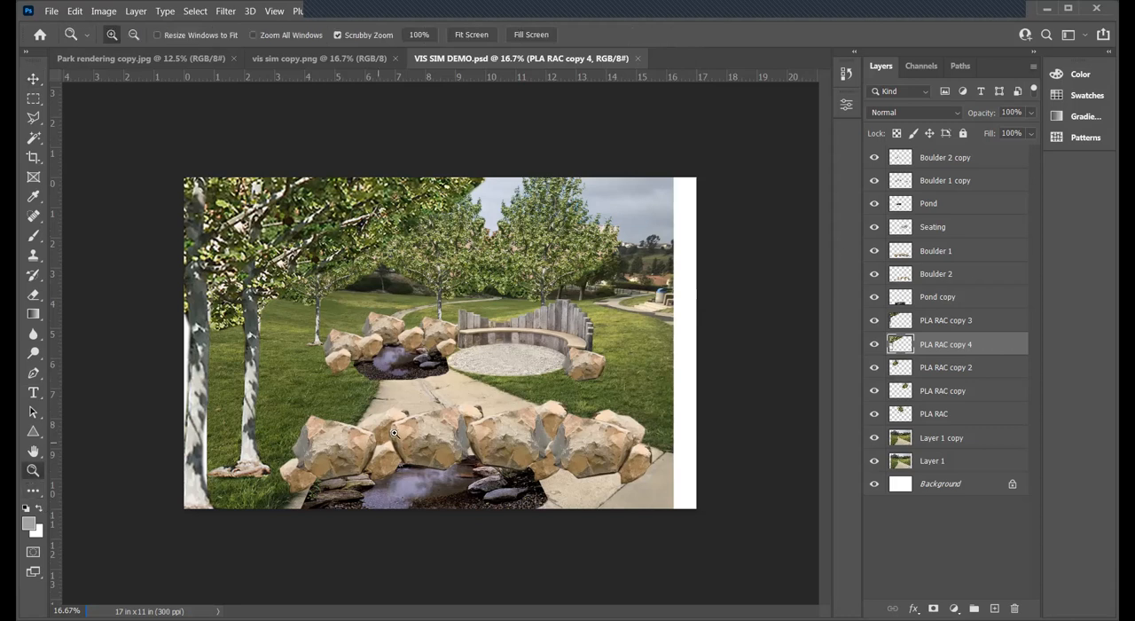
pyautogui.click(393, 432)
pyautogui.scroll(-3, 479, 372)
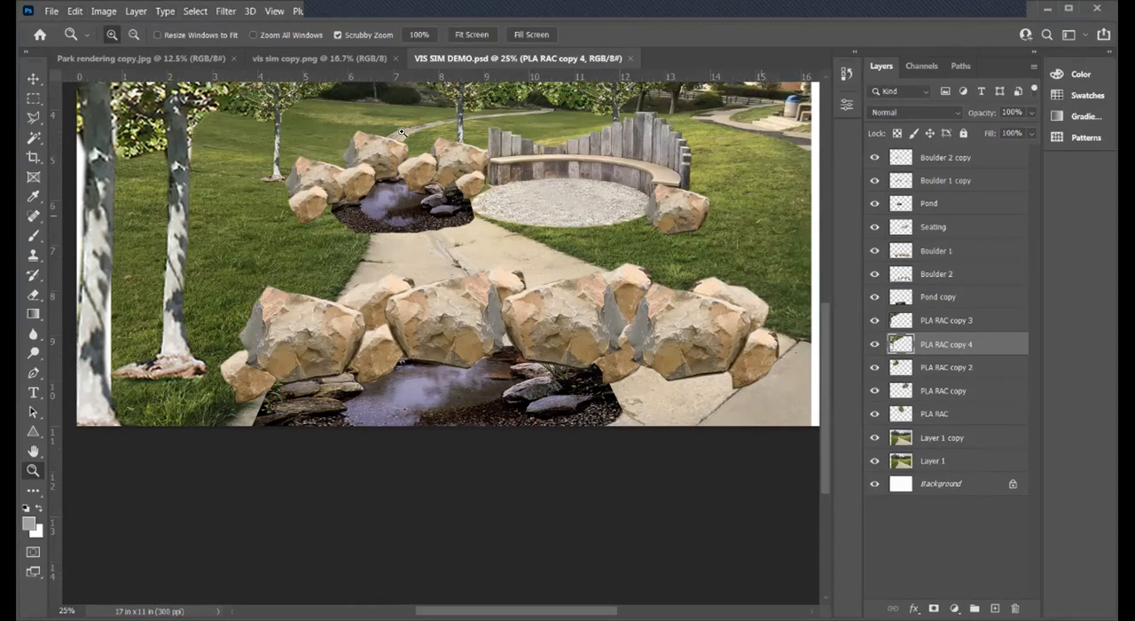
pyautogui.click(51, 12)
pyautogui.click(67, 40)
pyautogui.click(272, 129)
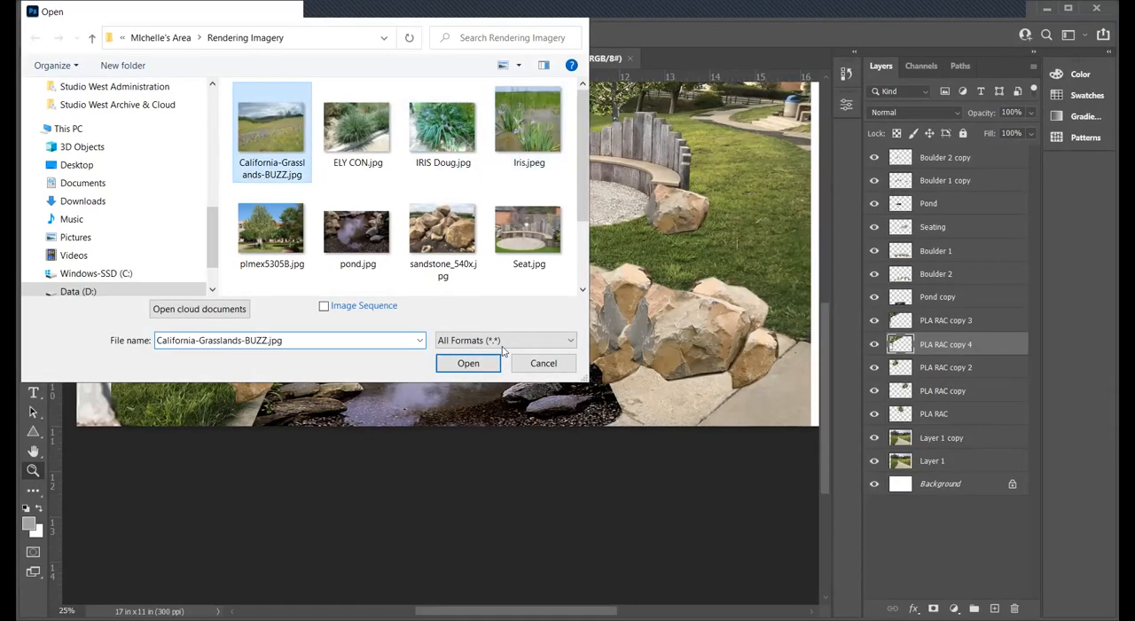
pyautogui.click(468, 363)
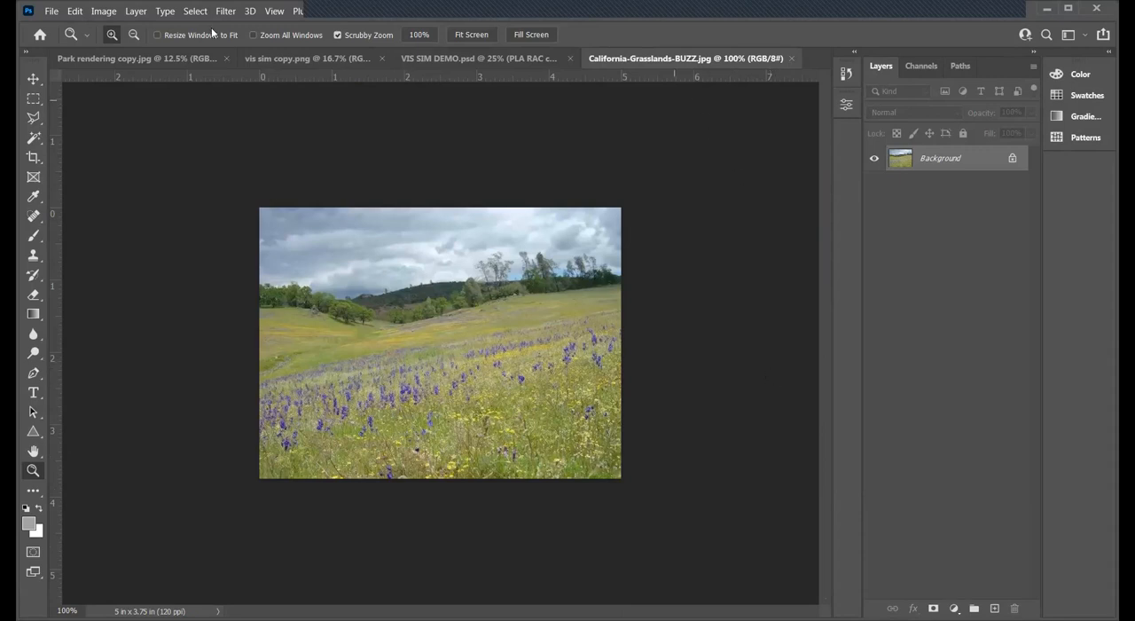
# - Browse the Rendering Imagery folder for other grassland images without opening one
pyautogui.click(45, 13)
pyautogui.click(87, 46)
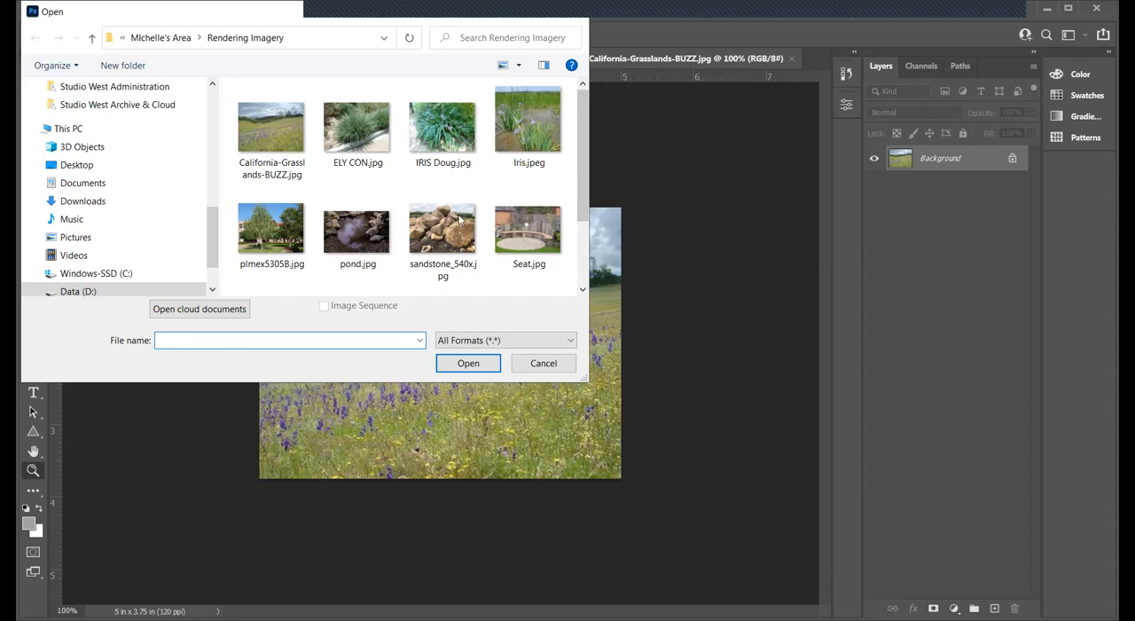
pyautogui.scroll(-1, 425, 219)
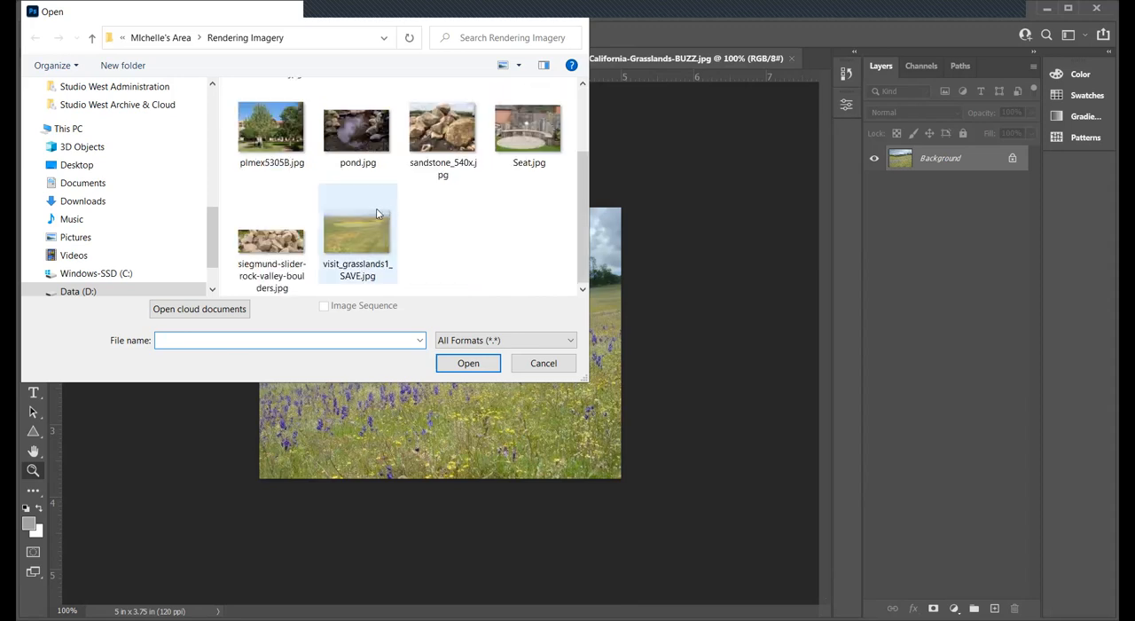
pyautogui.scroll(1, 378, 213)
pyautogui.click(541, 365)
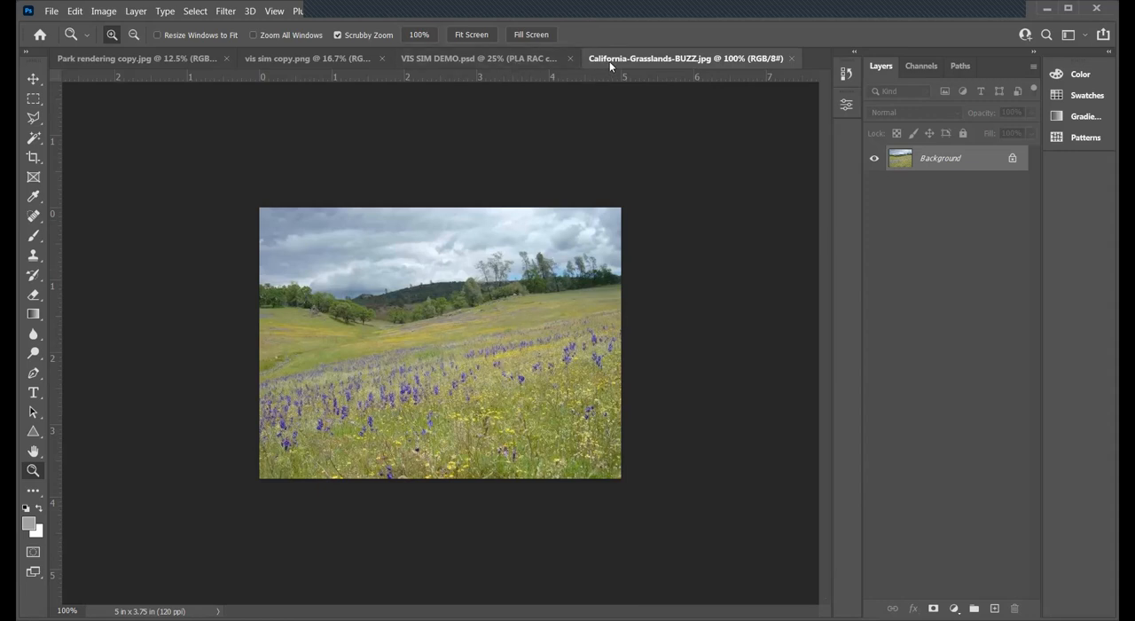
# - Float the California-Grasslands-BUZZ.jpg window, copy its image into VIS SIM DEMO.psd behind the upper pond, and put the source window away
pyautogui.moveTo(609, 61); pyautogui.dragTo(675, 86)
pyautogui.moveTo(737, 67); pyautogui.dragTo(553, 33)
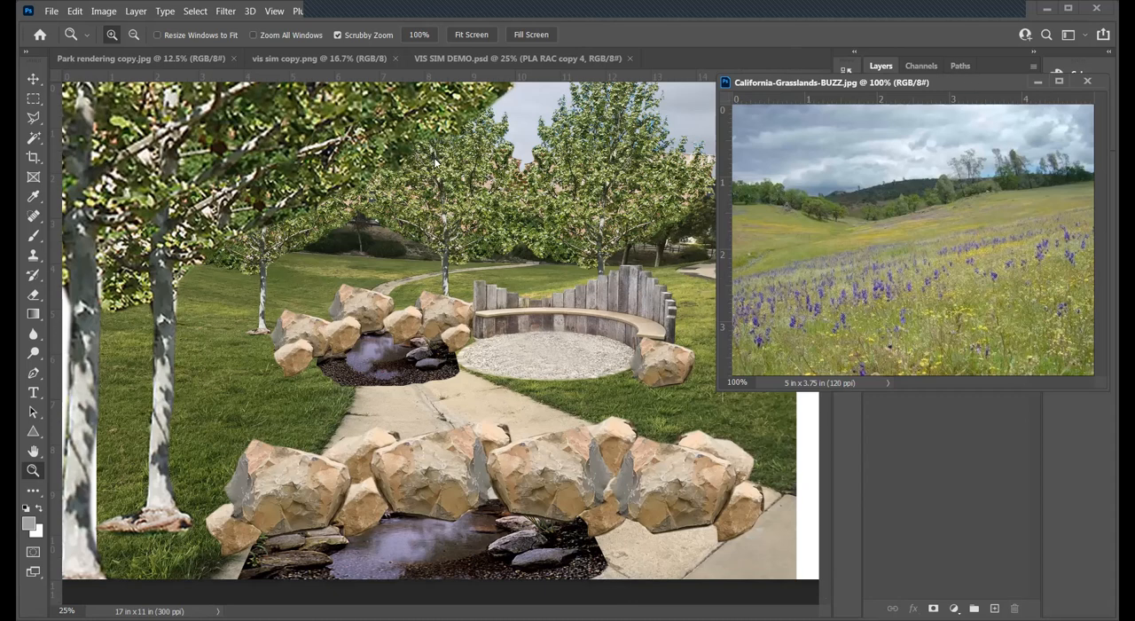
pyautogui.click(32, 79)
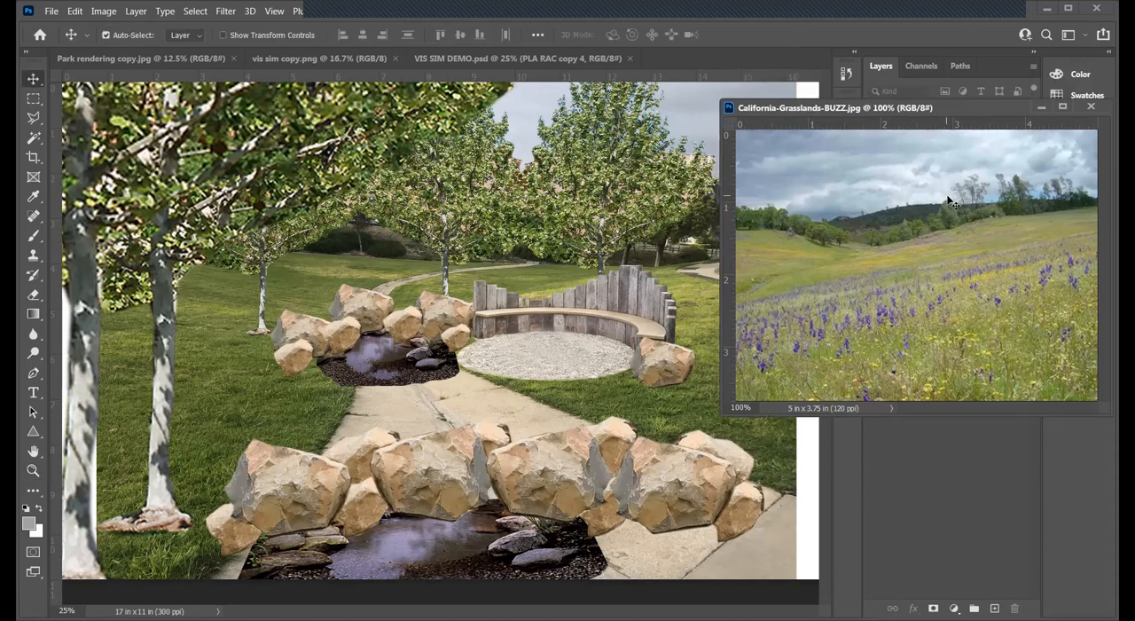
pyautogui.moveTo(341, 249); pyautogui.dragTo(341, 249)
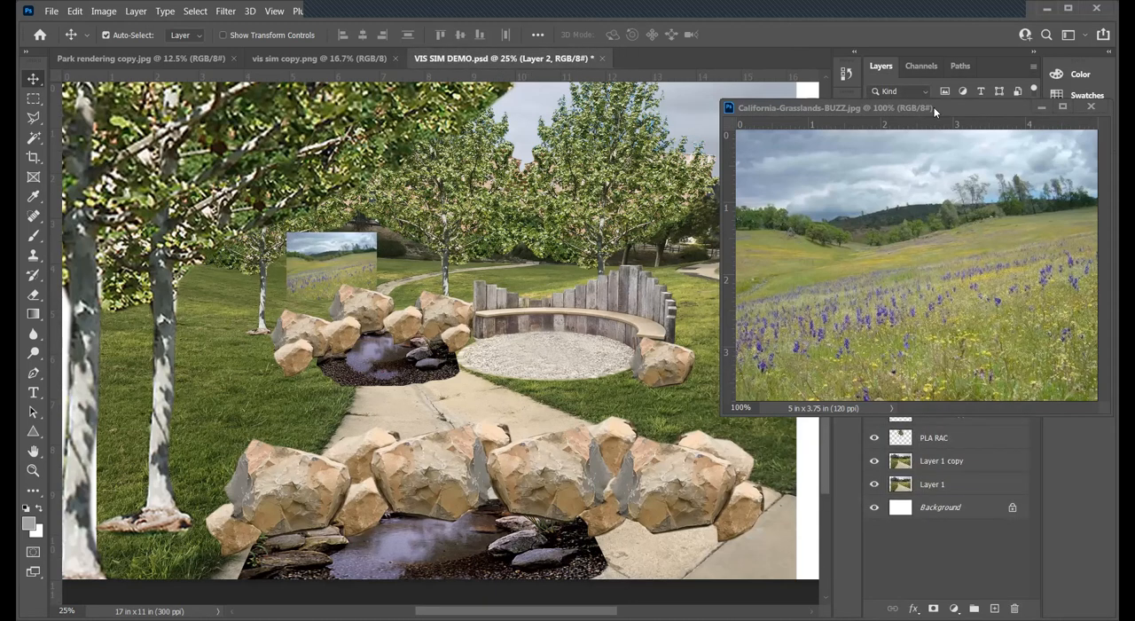
pyautogui.moveTo(983, 109); pyautogui.dragTo(788, 131)
pyautogui.click(895, 129)
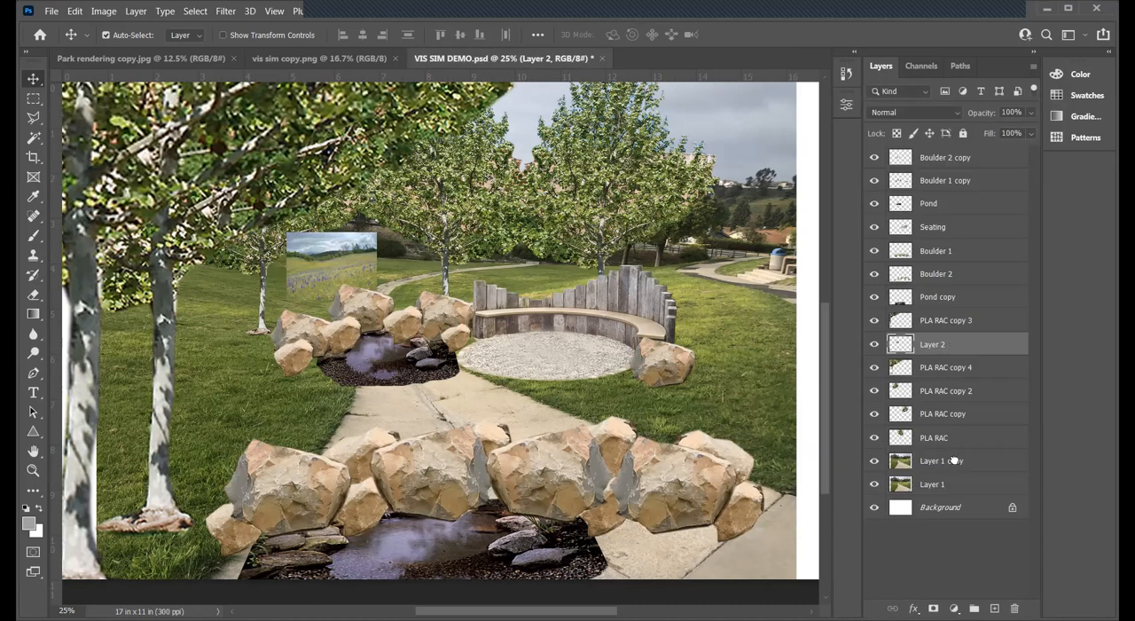
# - Move Layer 2 below the PLA RAC tree layers, directly above Layer 1 copy, and hide Layer 1 copy
pyautogui.moveTo(958, 344); pyautogui.dragTo(961, 452)
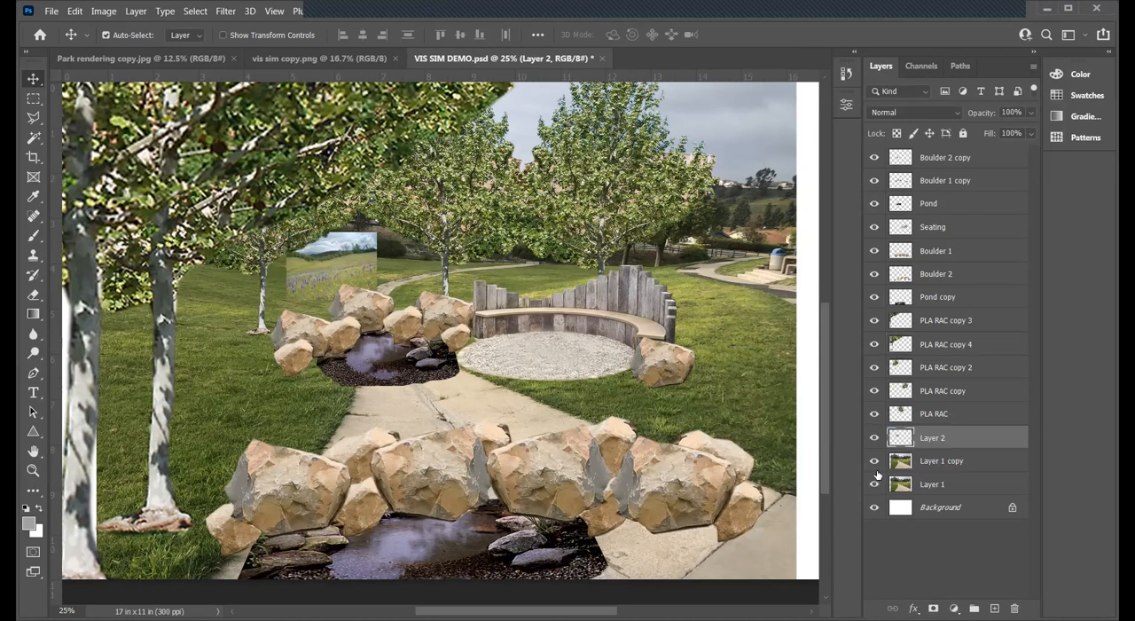
pyautogui.click(874, 462)
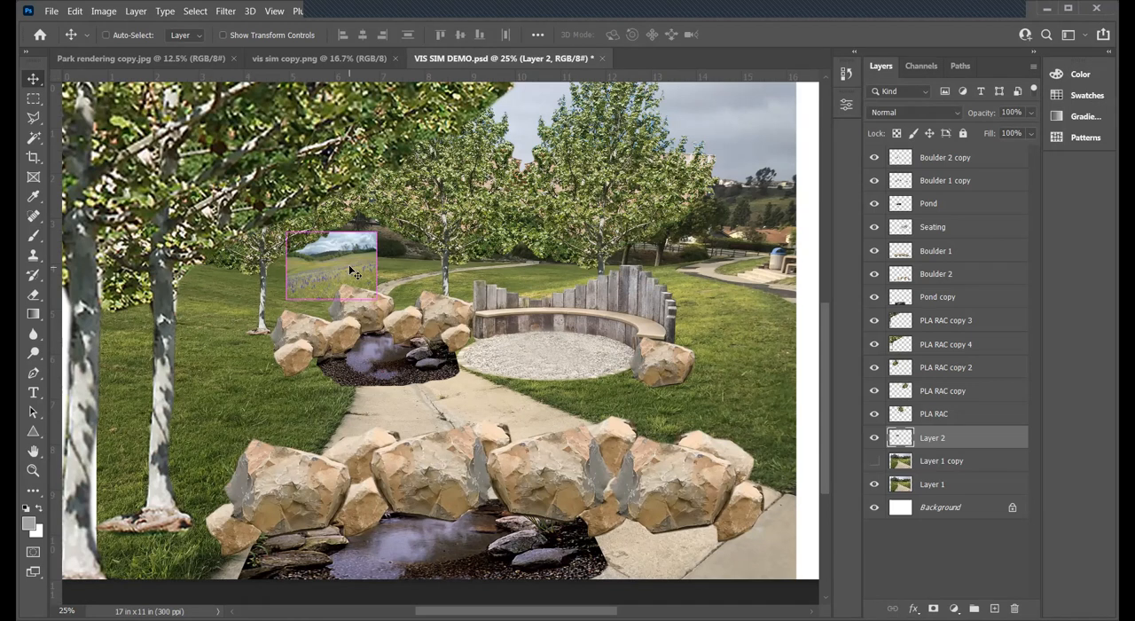
# - Scale the Layer 2 grassland image up to about 588% so it spreads across the lawn behind the ponds and seating
pyautogui.hotkey('ctrl', 't')
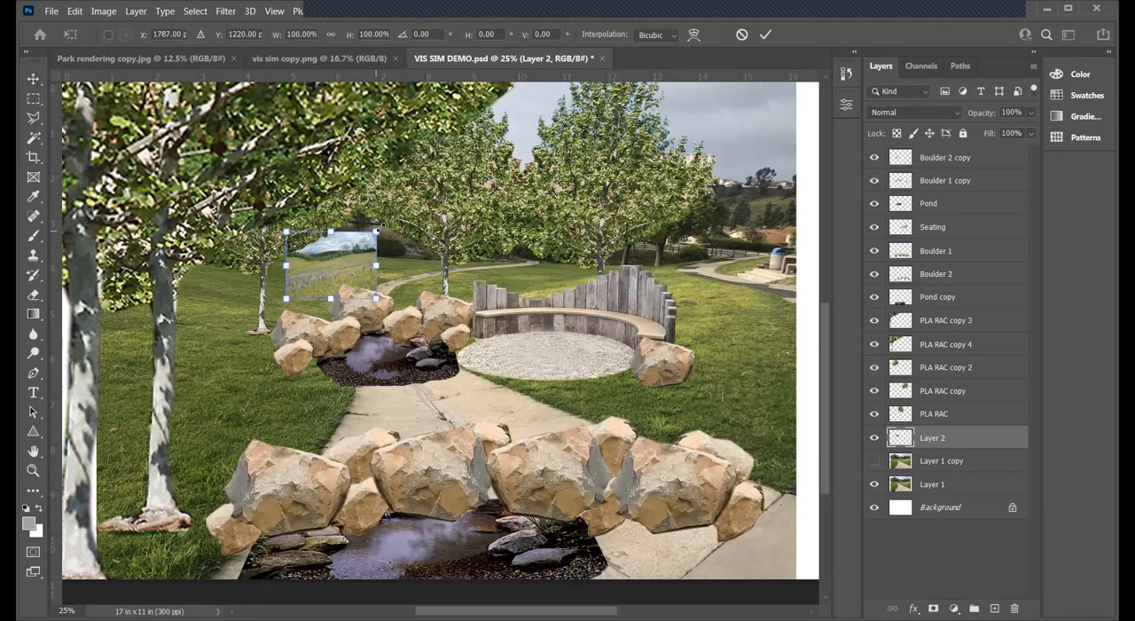
pyautogui.moveTo(376, 231); pyautogui.dragTo(584, 76)
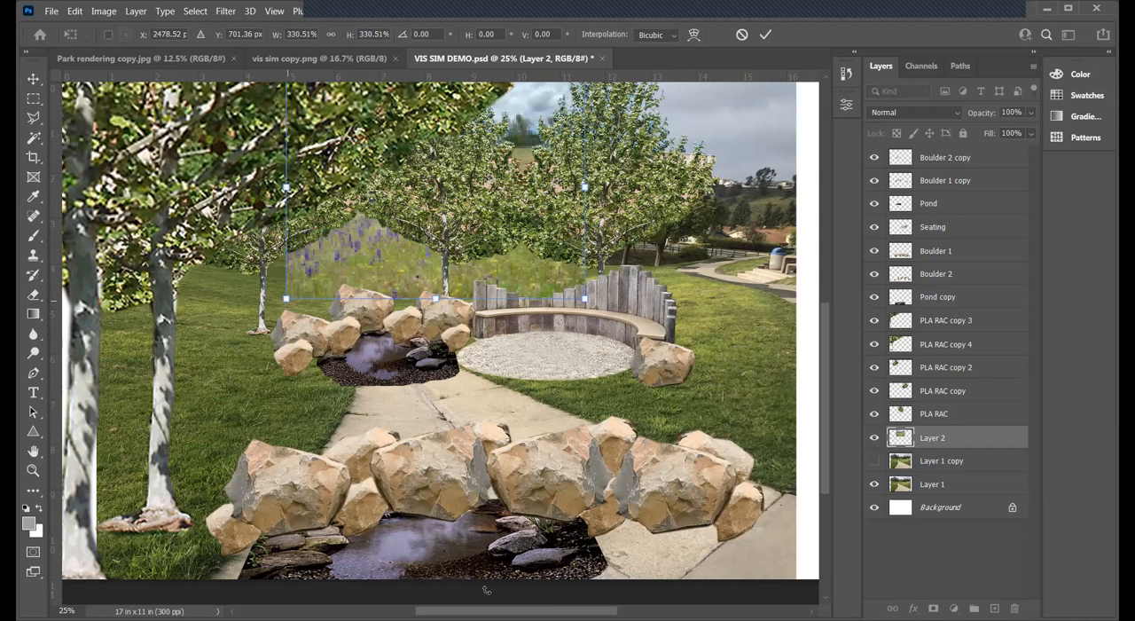
pyautogui.moveTo(287, 299); pyautogui.dragTo(81, 472)
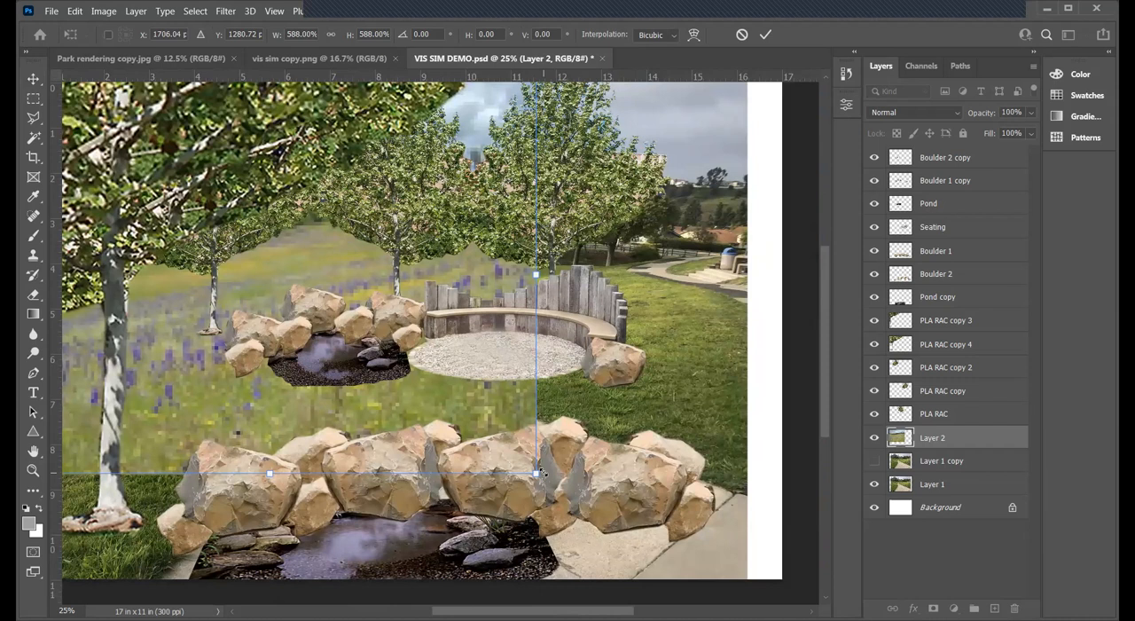
pyautogui.press('Return')
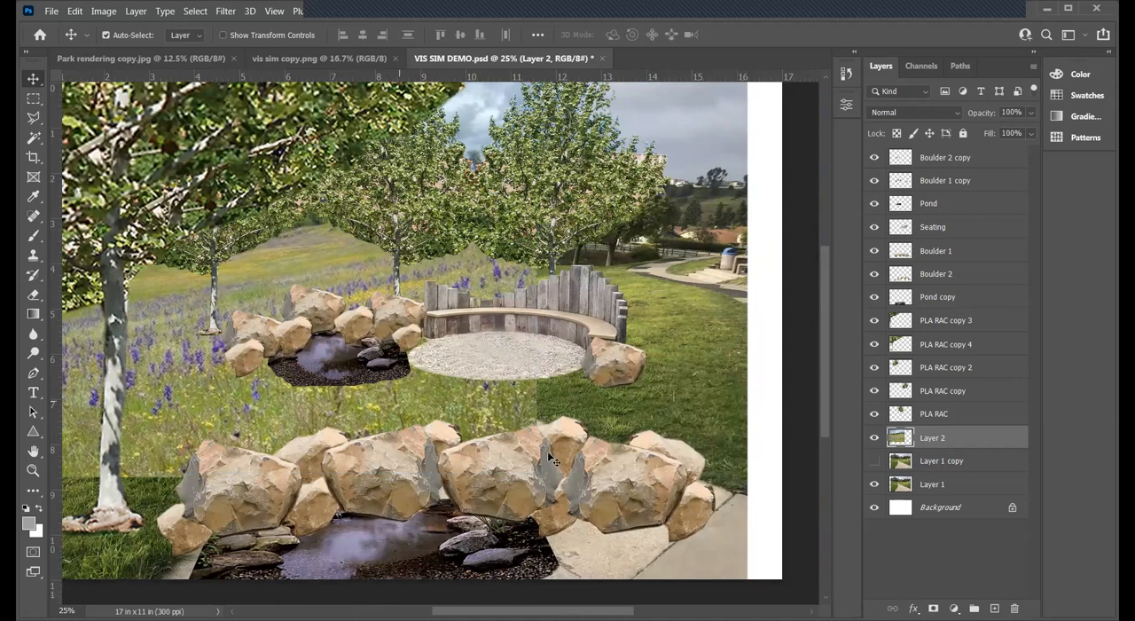
# - Flip the Layer 2 grassland image horizontally
pyautogui.hotkey('ctrl', 't')
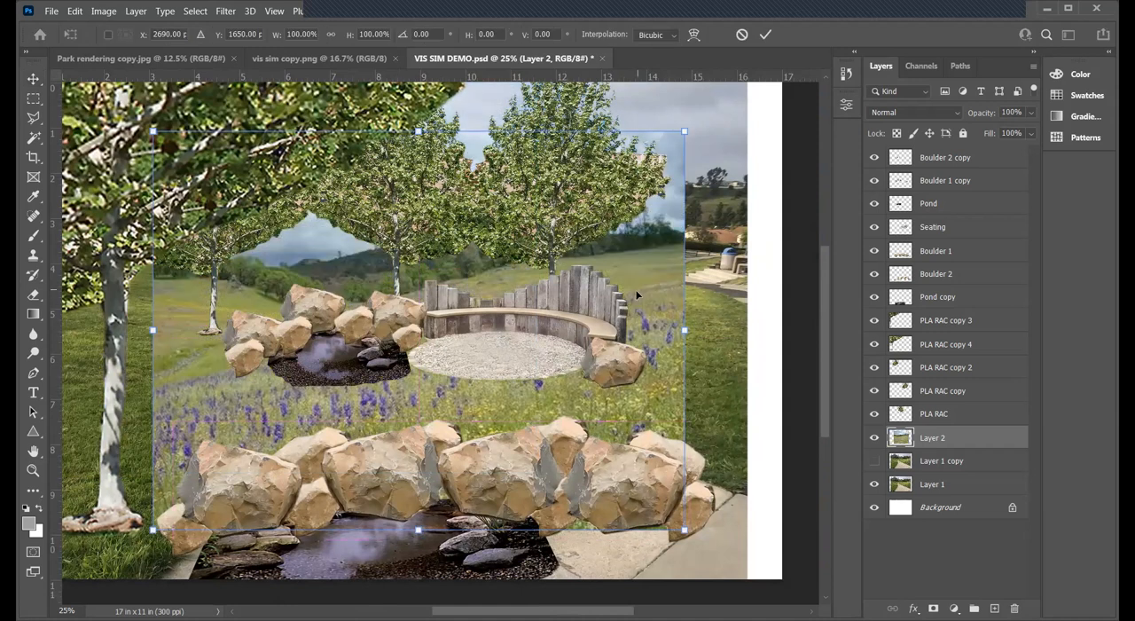
pyautogui.rightClick(636, 289)
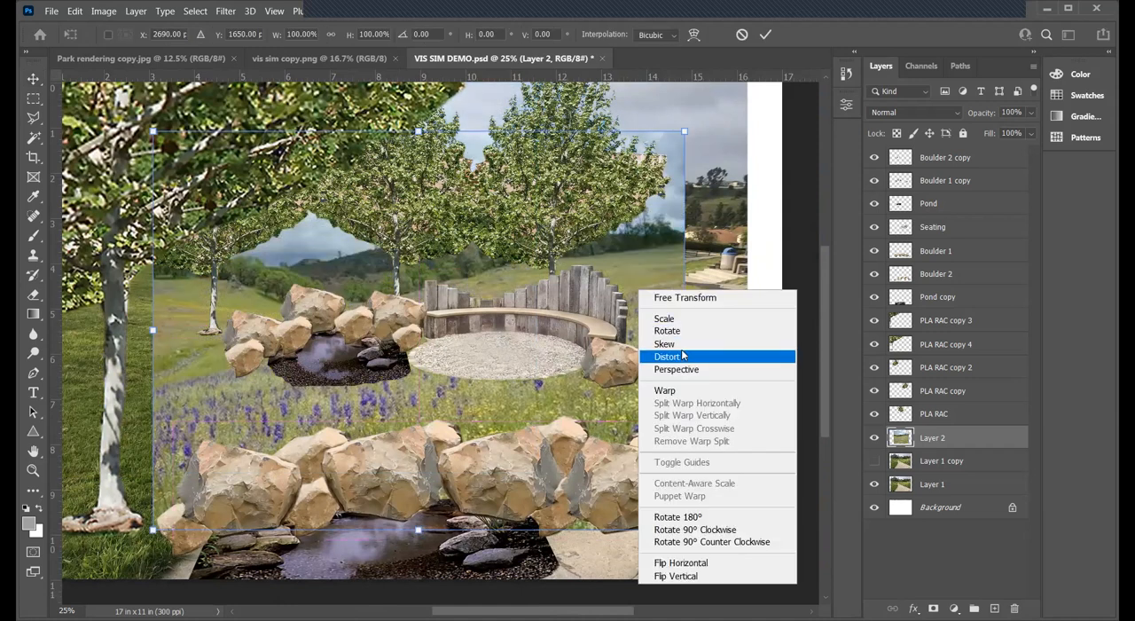
pyautogui.click(701, 562)
pyautogui.press('Return')
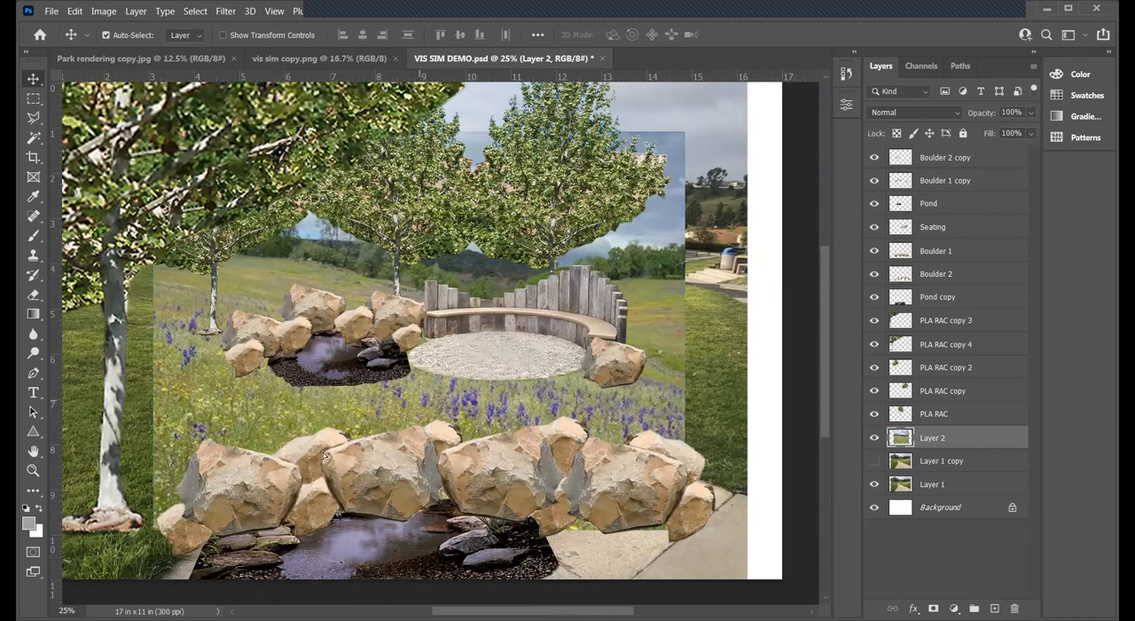
# - Shift the Layer 2 grassland toward the lower left, scale it up to about 124%, and compare it with the park photo beneath
pyautogui.moveTo(460, 416); pyautogui.dragTo(369, 465)
pyautogui.hotkey('ctrl', 't')
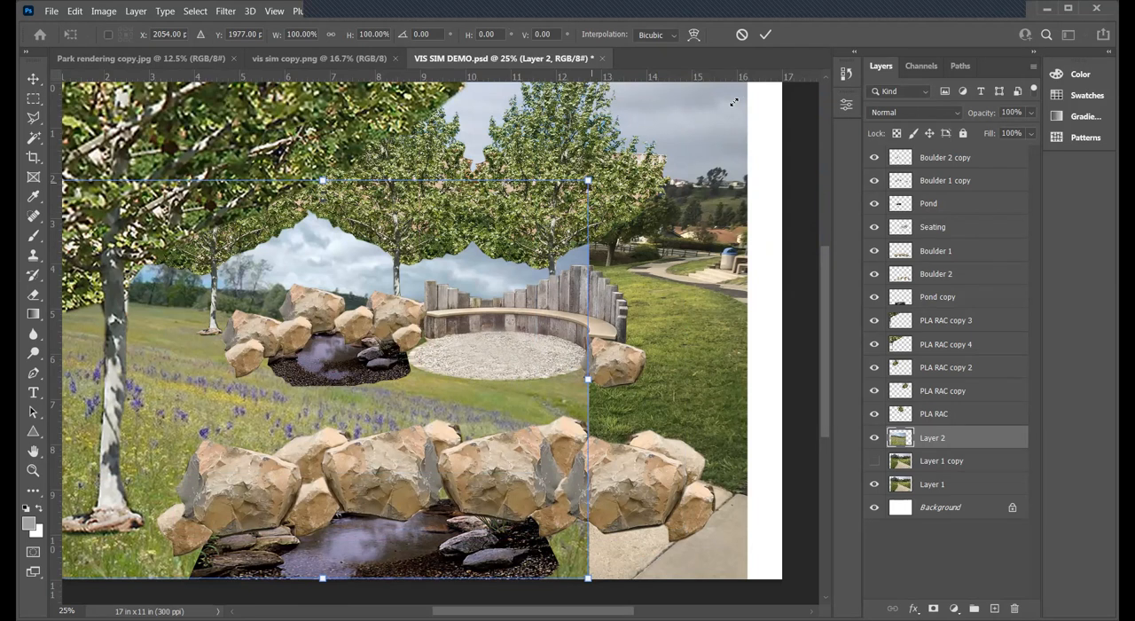
pyautogui.moveTo(734, 102); pyautogui.dragTo(720, 87)
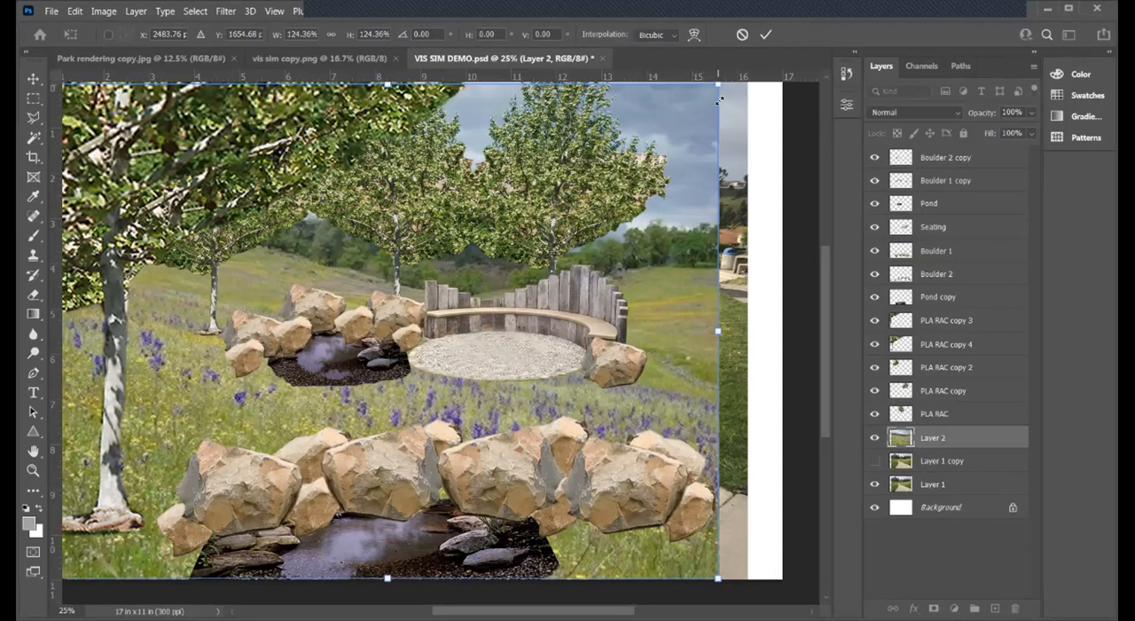
pyautogui.press('Return')
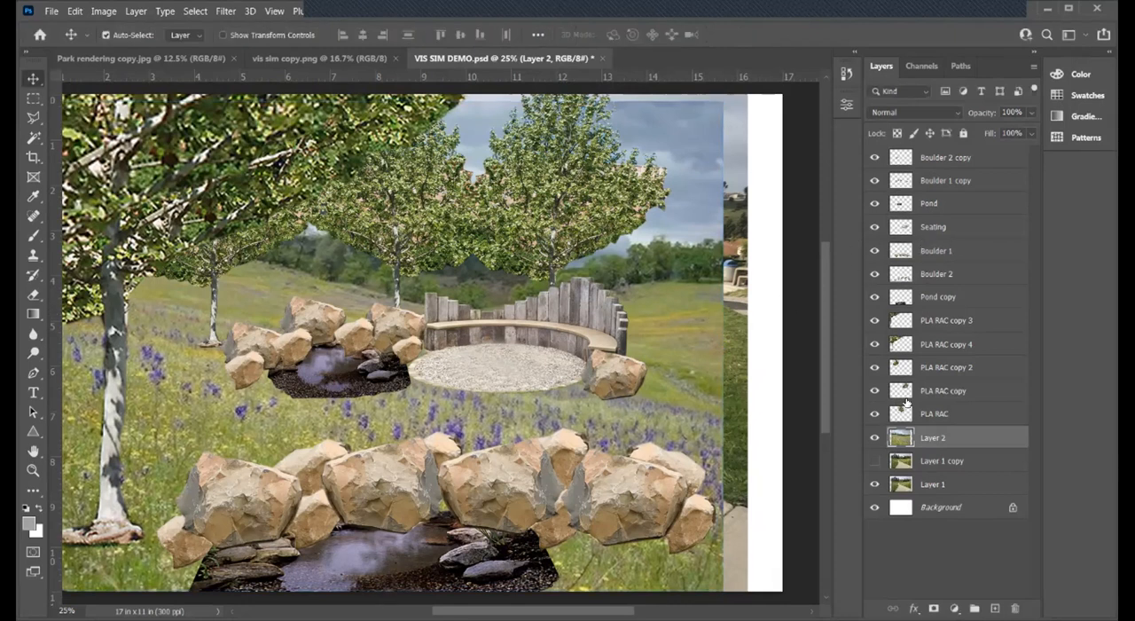
pyautogui.click(873, 437)
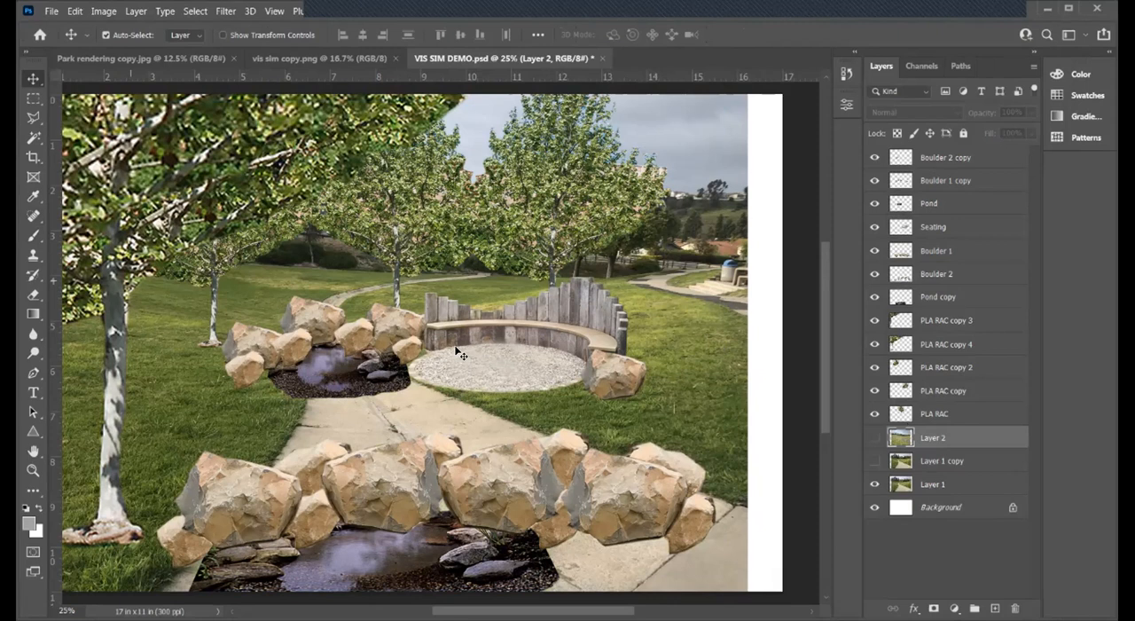
pyautogui.click(876, 438)
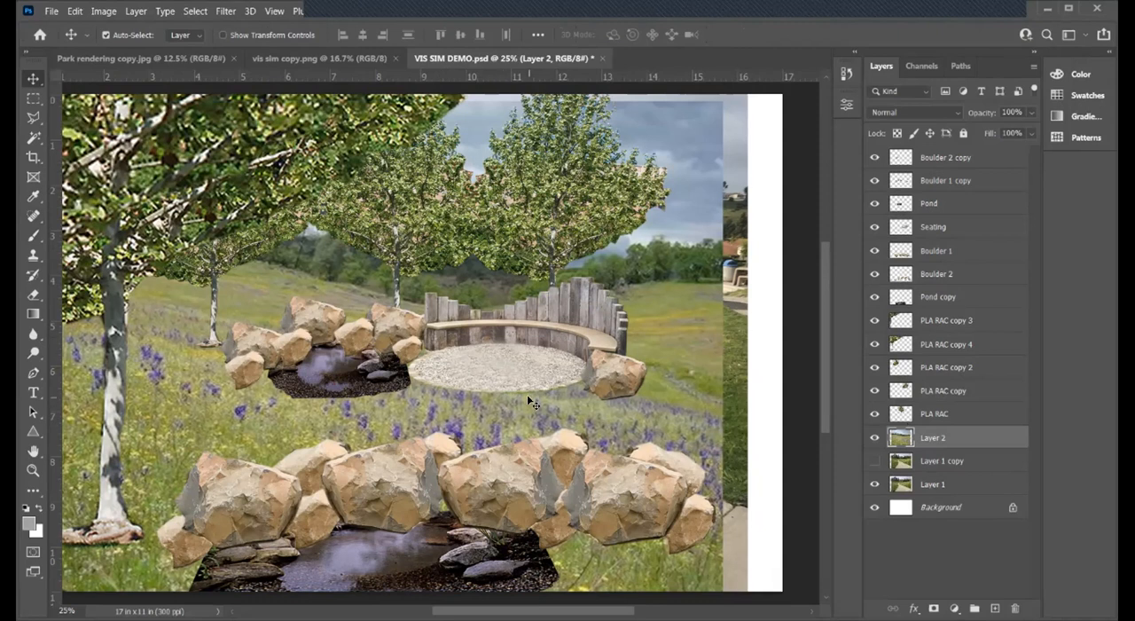
# - Move the Layer 2 grassland left and slightly down until its right edge falls just past the left end of the bench
pyautogui.moveTo(372, 401); pyautogui.dragTo(366, 400)
pyautogui.press('Left')
pyautogui.press('Left')
pyautogui.press('Left')
pyautogui.press('Left')
pyautogui.press('Left')
pyautogui.press('Left')
pyautogui.press('Left')
pyautogui.press('Left')
pyautogui.press('Left')
pyautogui.press('Left')
pyautogui.press('Left')
pyautogui.press('Left')
pyautogui.press('Left')
pyautogui.press('Left')
pyautogui.press('Left')
pyautogui.press('Left')
pyautogui.press('Left')
pyautogui.press('Left')
pyautogui.press('Left')
pyautogui.press('Left')
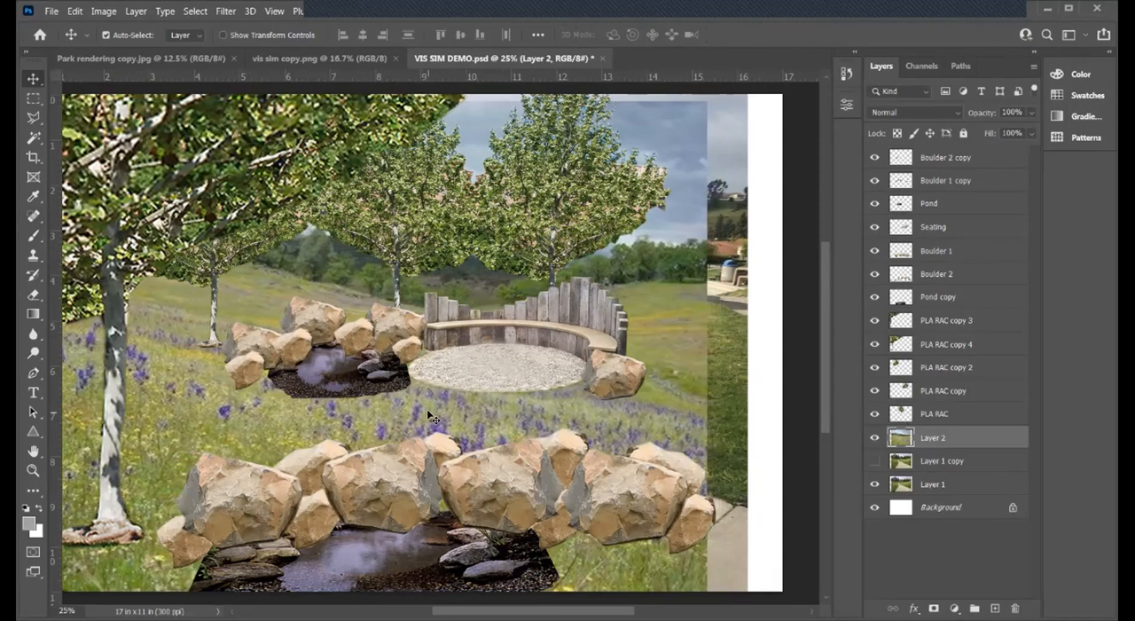
pyautogui.press('Left')
pyautogui.press('Left')
pyautogui.press('Left')
pyautogui.press('Left')
pyautogui.press('Left')
pyautogui.press('Left')
pyautogui.press('Left')
pyautogui.press('Left')
pyautogui.press('Left')
pyautogui.press('Left')
pyautogui.press('Left')
pyautogui.press('Left')
pyautogui.press('Left')
pyautogui.press('Left')
pyautogui.press('Left')
pyautogui.press('Left')
pyautogui.press('Left')
pyautogui.press('Left')
pyautogui.press('Left')
pyautogui.press('Left')
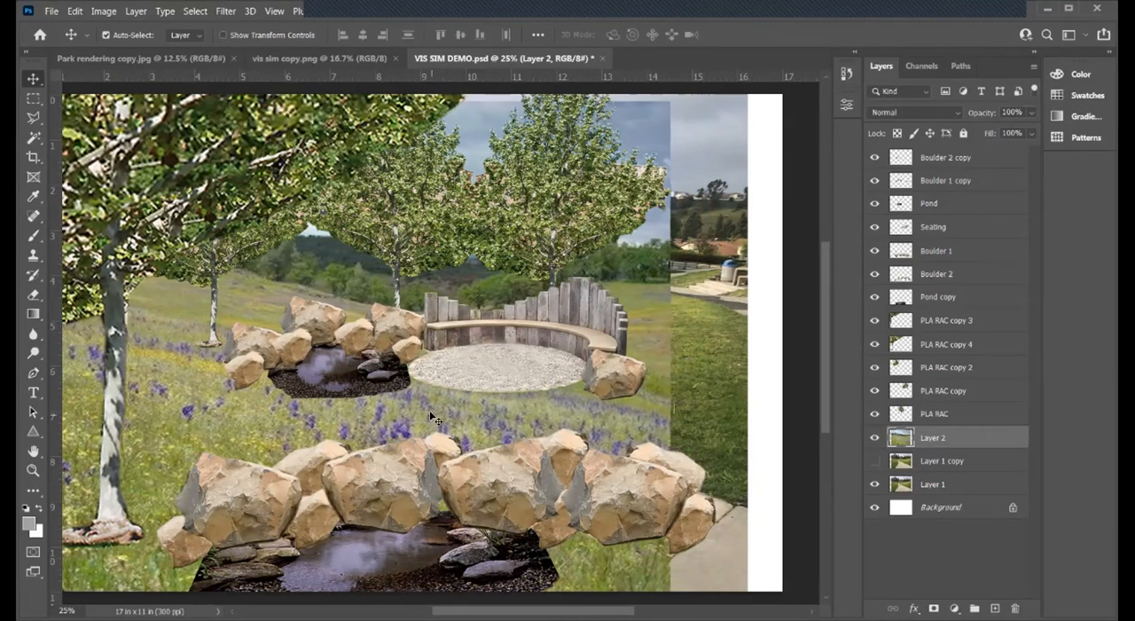
pyautogui.press('Left')
pyautogui.press('Left')
pyautogui.press('Left')
pyautogui.press('Left')
pyautogui.press('Left')
pyautogui.press('Left')
pyautogui.press('Left')
pyautogui.press('Left')
pyautogui.press('Left')
pyautogui.press('Left')
pyautogui.press('Left')
pyautogui.press('Left')
pyautogui.press('Left')
pyautogui.press('Left')
pyautogui.press('Left')
pyautogui.press('Left')
pyautogui.press('Left')
pyautogui.press('Left')
pyautogui.press('Left')
pyautogui.press('Left')
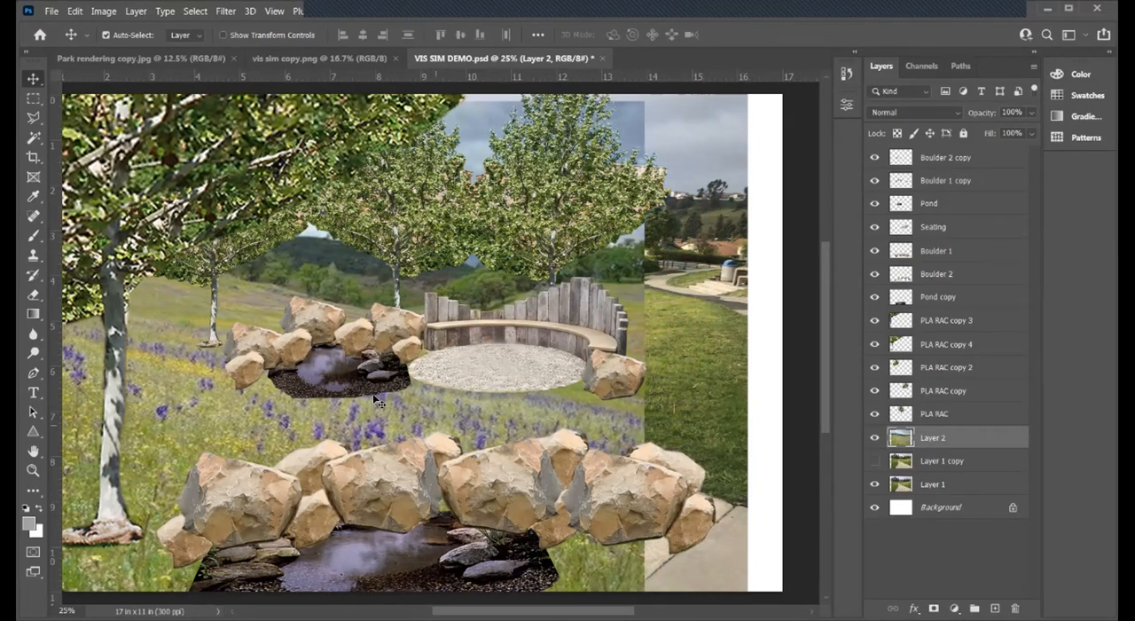
pyautogui.press('Left')
pyautogui.press('Left')
pyautogui.press('Left')
pyautogui.press('Left')
pyautogui.press('Left')
pyautogui.press('Left')
pyautogui.press('Left')
pyautogui.press('Left')
pyautogui.press('Left')
pyautogui.press('Left')
pyautogui.press('Left')
pyautogui.press('Left')
pyautogui.press('Left')
pyautogui.press('Left')
pyautogui.press('Left')
pyautogui.press('Left')
pyautogui.press('Left')
pyautogui.press('Left')
pyautogui.press('Left')
pyautogui.press('Left')
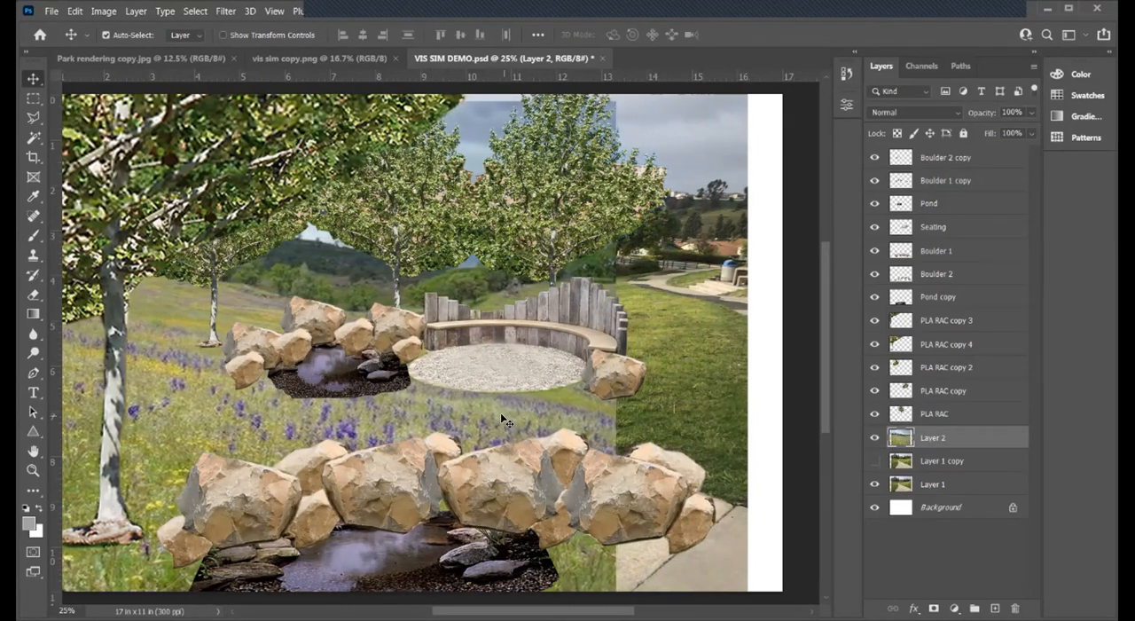
pyautogui.press('Left')
pyautogui.press('Left')
pyautogui.press('Left')
pyautogui.press('Left')
pyautogui.press('Left')
pyautogui.press('Left')
pyautogui.press('Left')
pyautogui.press('Left')
pyautogui.press('Left')
pyautogui.press('Left')
pyautogui.press('Left')
pyautogui.press('Left')
pyautogui.press('Left')
pyautogui.press('Left')
pyautogui.press('Left')
pyautogui.press('Left')
pyautogui.press('Left')
pyautogui.press('Left')
pyautogui.press('Left')
pyautogui.press('Left')
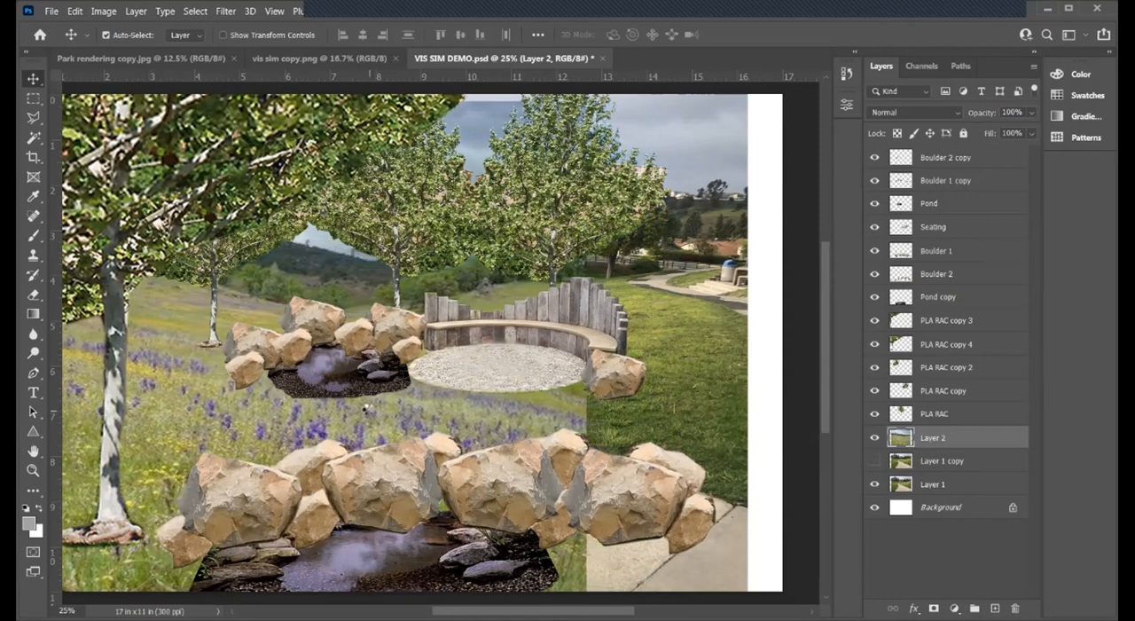
pyautogui.press('Left')
pyautogui.press('Left')
pyautogui.press('Left')
pyautogui.press('Left')
pyautogui.press('Left')
pyautogui.press('Left')
pyautogui.press('Left')
pyautogui.press('Left')
pyautogui.press('Left')
pyautogui.press('Left')
pyautogui.press('Left')
pyautogui.press('Left')
pyautogui.press('Left')
pyautogui.press('Left')
pyautogui.press('Left')
pyautogui.press('Left')
pyautogui.press('Left')
pyautogui.press('Left')
pyautogui.press('Left')
pyautogui.press('Left')
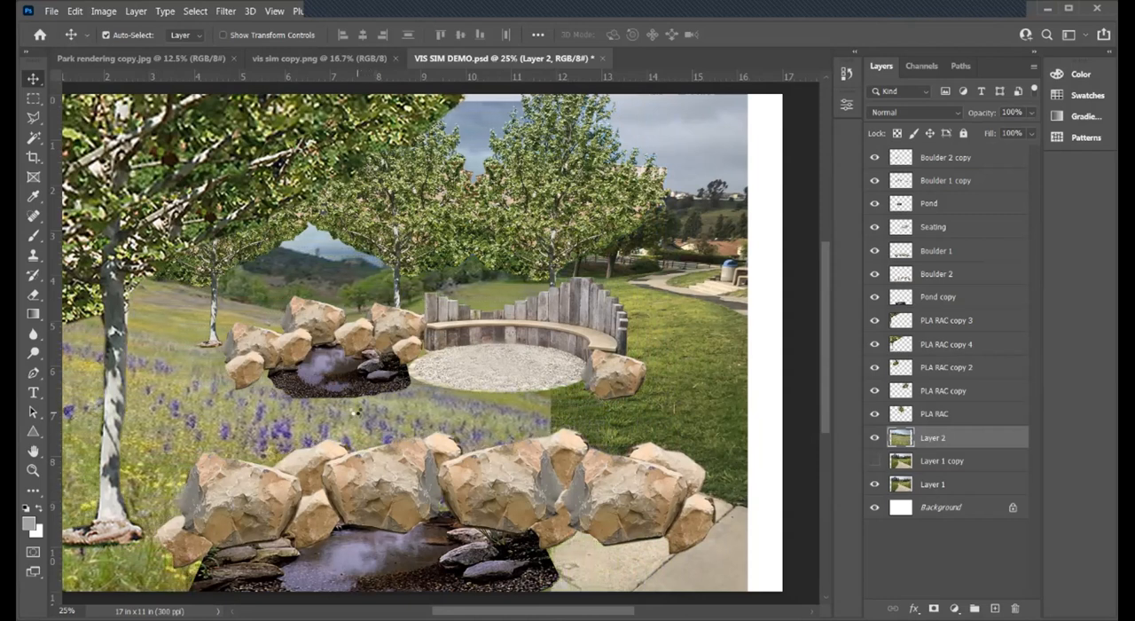
pyautogui.press('Left')
pyautogui.press('Left')
pyautogui.press('Left')
pyautogui.press('Left')
pyautogui.press('Left')
pyautogui.press('Left')
pyautogui.press('Left')
pyautogui.press('Left')
pyautogui.press('Left')
pyautogui.press('Left')
pyautogui.press('Left')
pyautogui.press('Left')
pyautogui.press('Left')
pyautogui.press('Left')
pyautogui.press('Left')
pyautogui.press('Left')
pyautogui.press('Left')
pyautogui.press('Left')
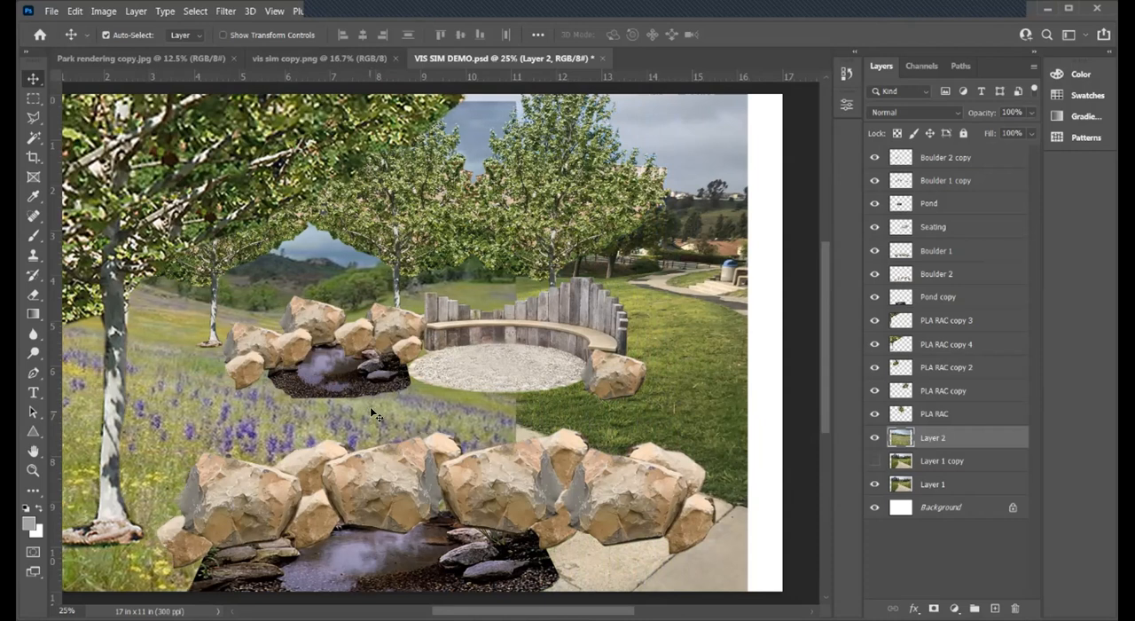
pyautogui.press('Left')
pyautogui.press('Left')
pyautogui.press('Left')
pyautogui.press('Left')
pyautogui.press('Left')
pyautogui.press('Left')
pyautogui.press('Left')
pyautogui.press('Left')
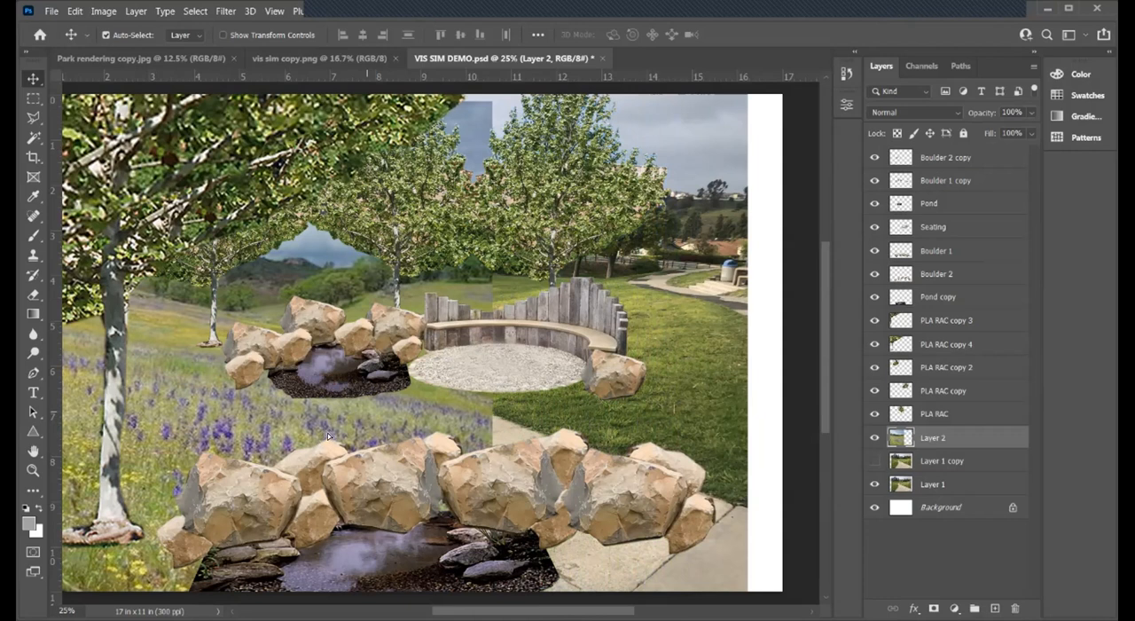
pyautogui.moveTo(327, 436); pyautogui.dragTo(370, 324)
pyautogui.moveTo(401, 288); pyautogui.dragTo(402, 284)
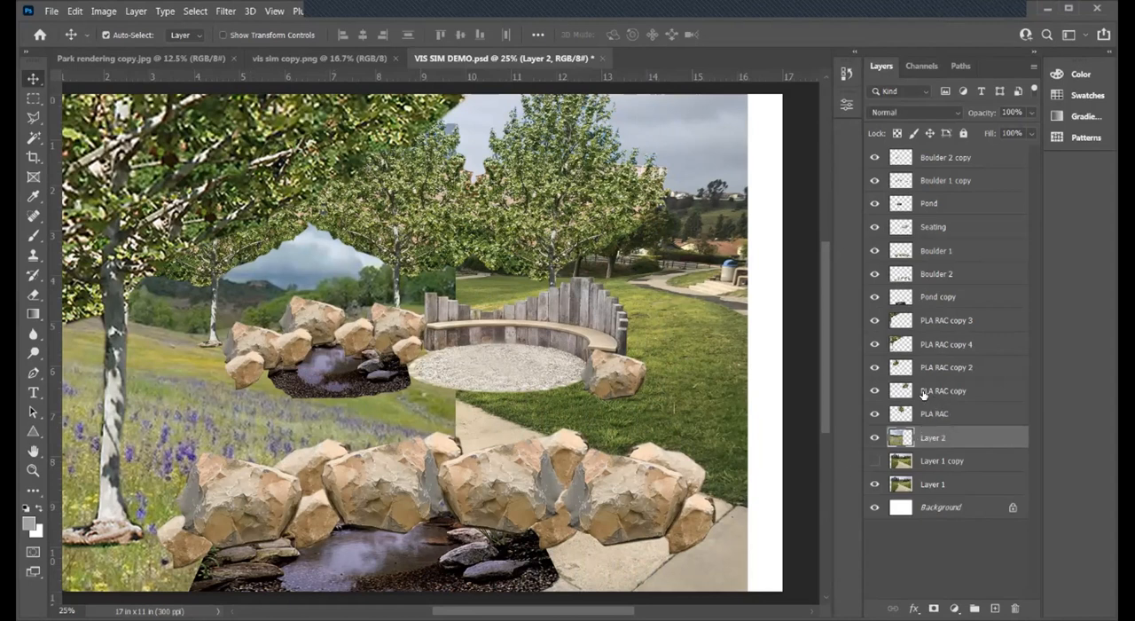
# - Hide all five PLA RAC tree layers and make Layer 2 the active layer
pyautogui.click(949, 299)
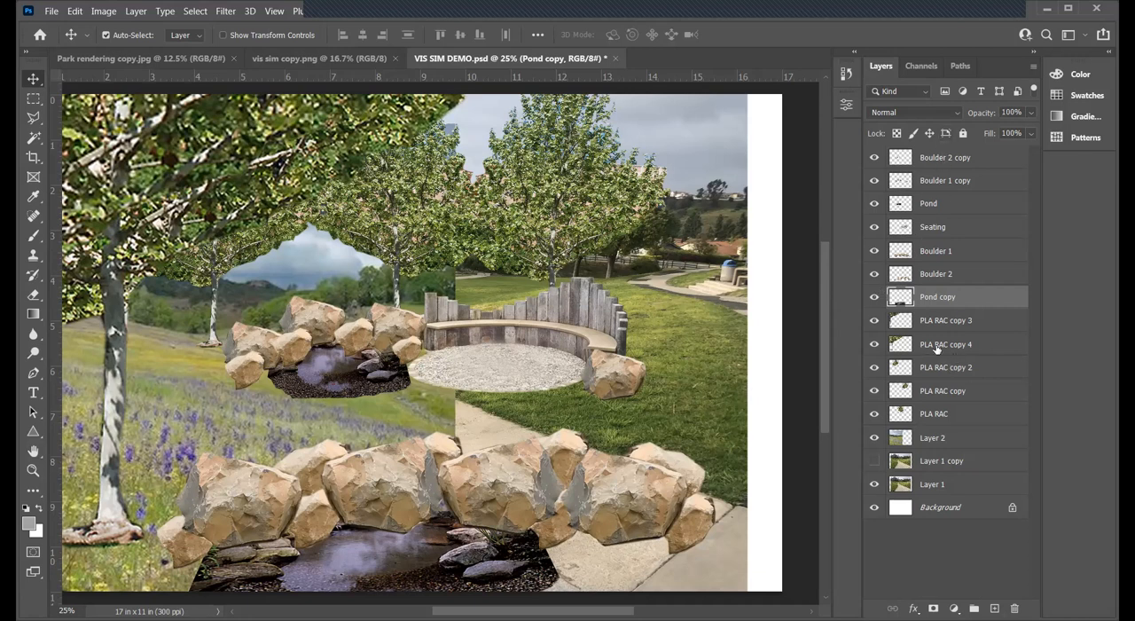
pyautogui.moveTo(874, 320); pyautogui.dragTo(876, 417)
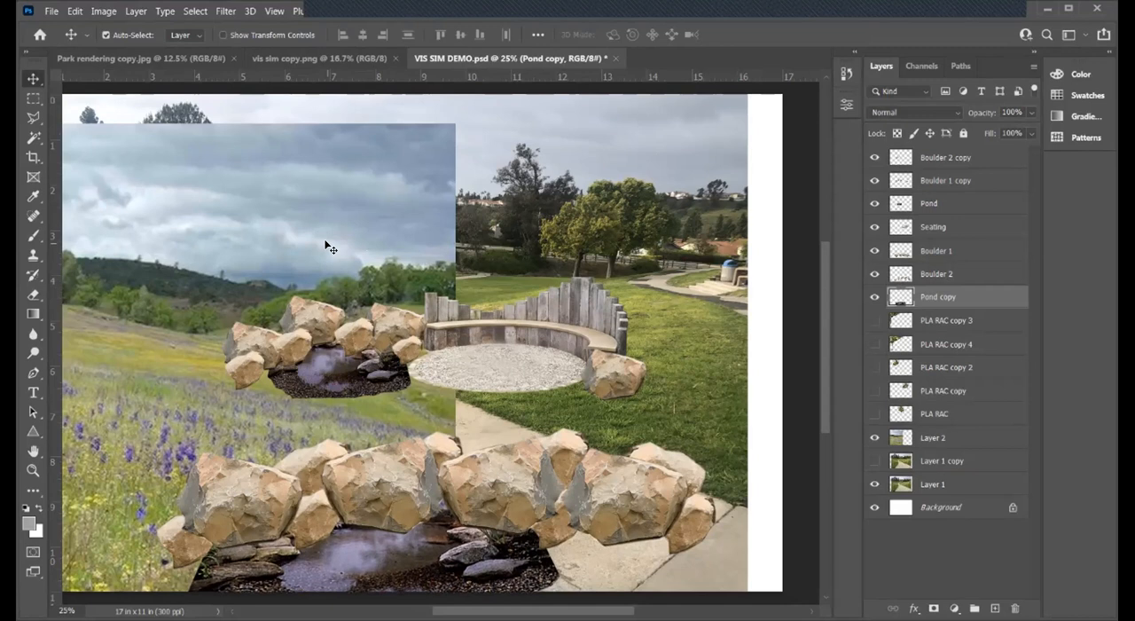
pyautogui.click(936, 440)
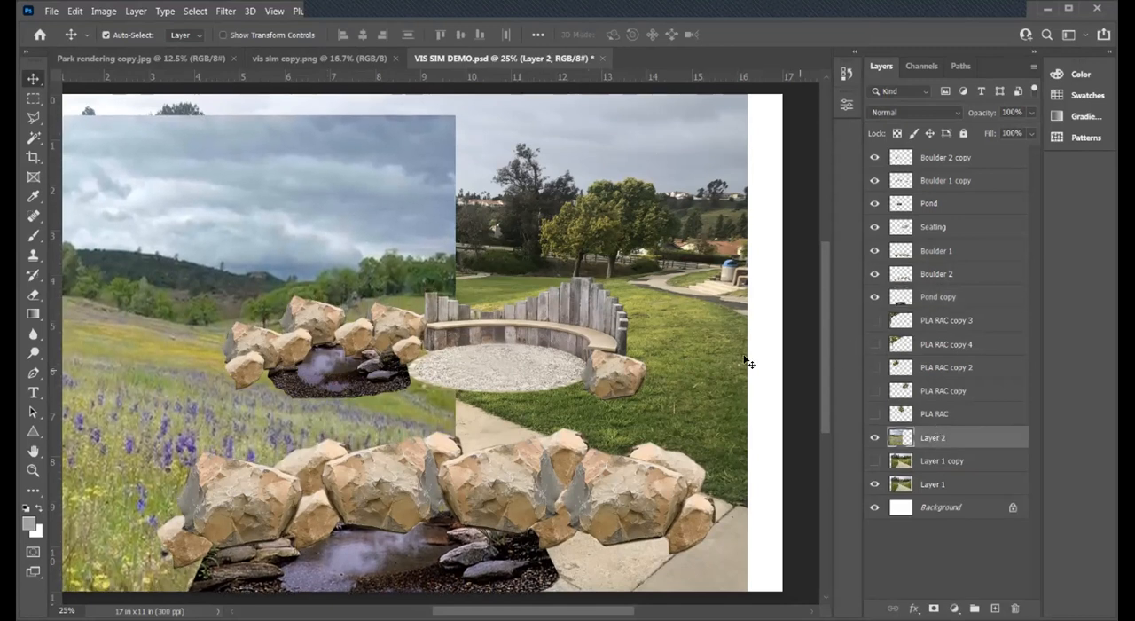
# - Nudge Layer 2 up and left so its right edge meets the left end of the bench
pyautogui.moveTo(330, 266); pyautogui.dragTo(330, 251)
pyautogui.press('Up')
pyautogui.press('Up')
pyautogui.press('Up')
pyautogui.press('Up')
pyautogui.press('Up')
pyautogui.press('Up')
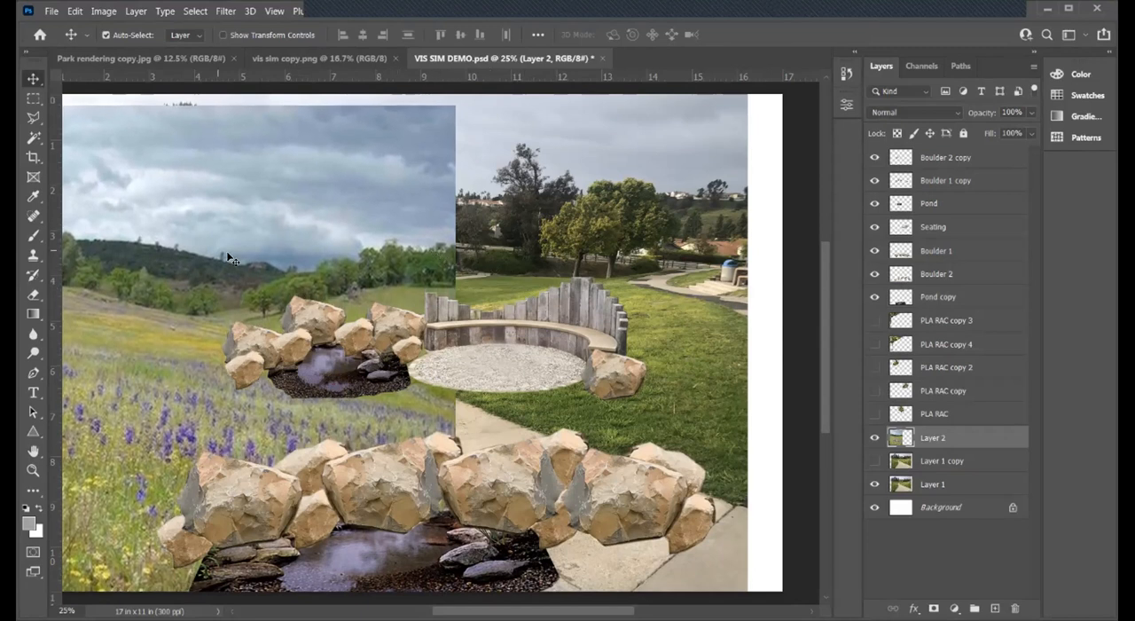
pyautogui.hotkey('shift', 'Up')
pyautogui.hotkey('shift', 'Left')
pyautogui.hotkey('shift', 'Left')
pyautogui.hotkey('shift', 'Left')
pyautogui.hotkey('shift', 'Left')
pyautogui.hotkey('shift', 'Left')
pyautogui.hotkey('shift', 'Left')
pyautogui.hotkey('shift', 'Left')
pyautogui.hotkey('shift', 'Left')
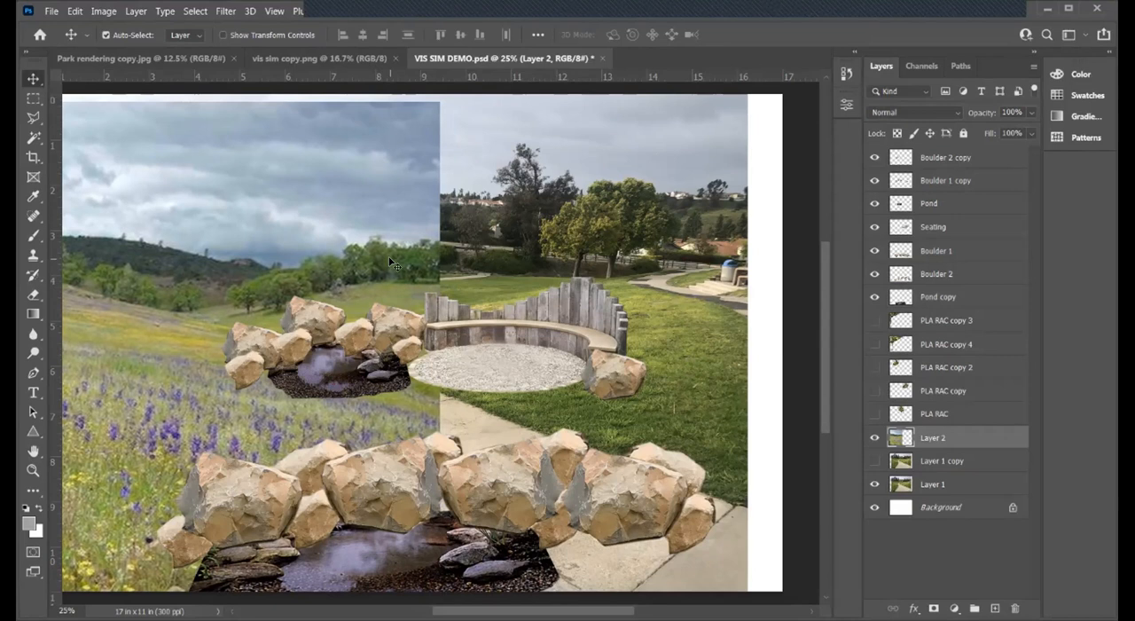
pyautogui.hotkey('shift', 'Left')
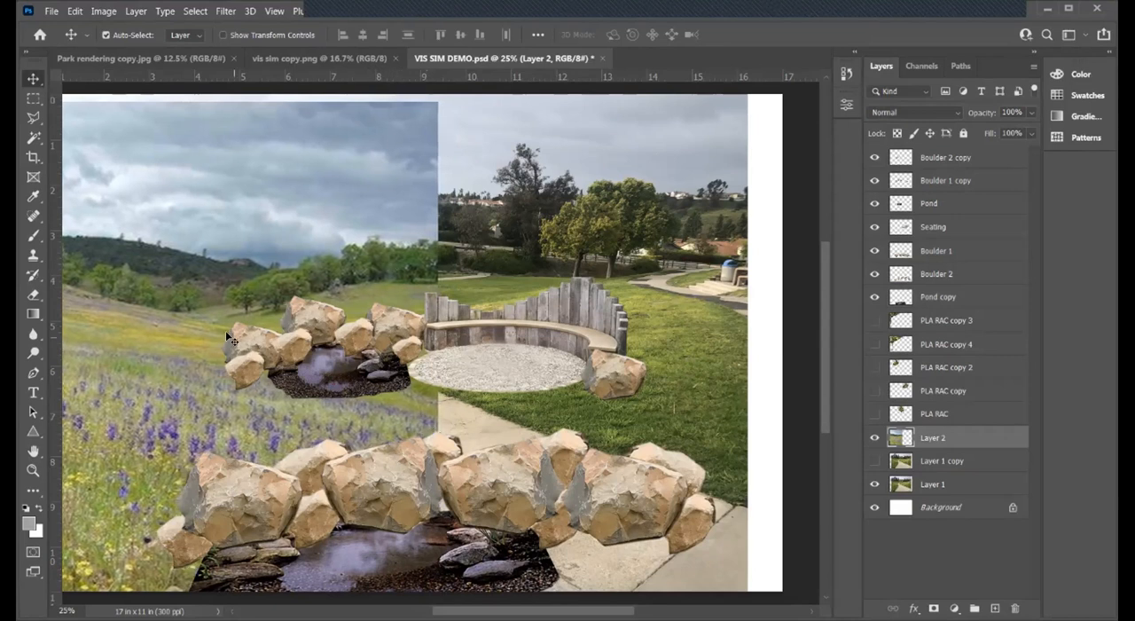
pyautogui.hotkey('shift', 'Left')
pyautogui.hotkey('shift', 'Left')
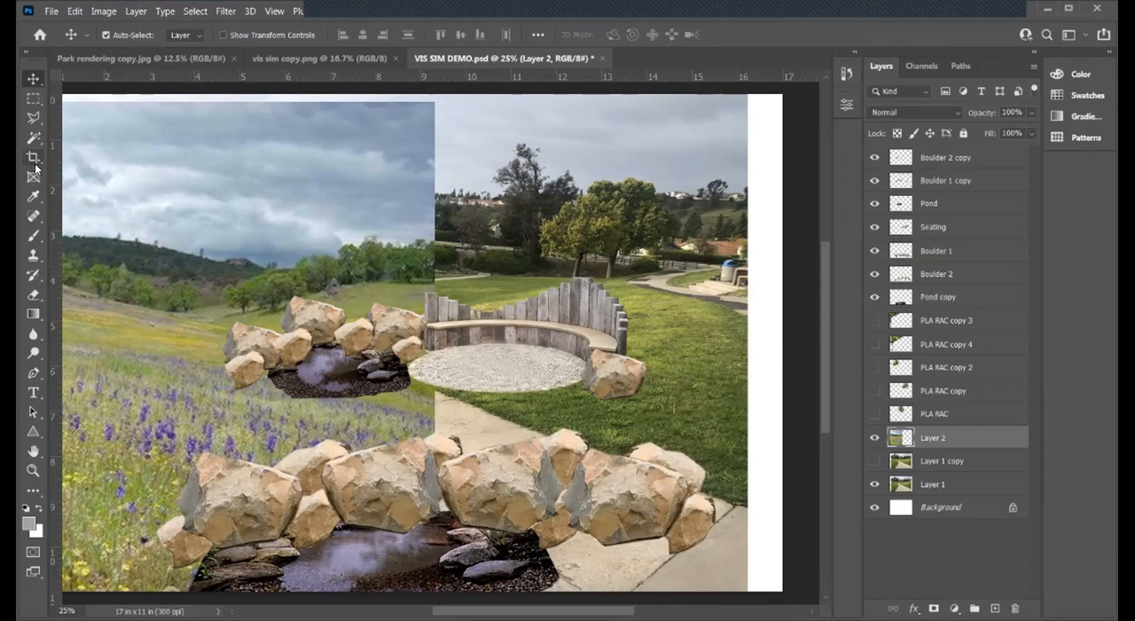
# - Lasso the cloudy sky of Layer 2 along the hill and tree line, delete it, and clear the selection
pyautogui.click(34, 119)
pyautogui.moveTo(366, 250)
pyautogui.mouseDown()
pyautogui.moveTo(264, 263)
pyautogui.moveTo(65, 238)
pyautogui.moveTo(63, 151)
pyautogui.moveTo(65, 235)
pyautogui.moveTo(95, 103)
pyautogui.moveTo(396, 96)
pyautogui.moveTo(485, 109)
pyautogui.moveTo(470, 99)
pyautogui.moveTo(483, 160)
pyautogui.moveTo(448, 243)
pyautogui.mouseUp()
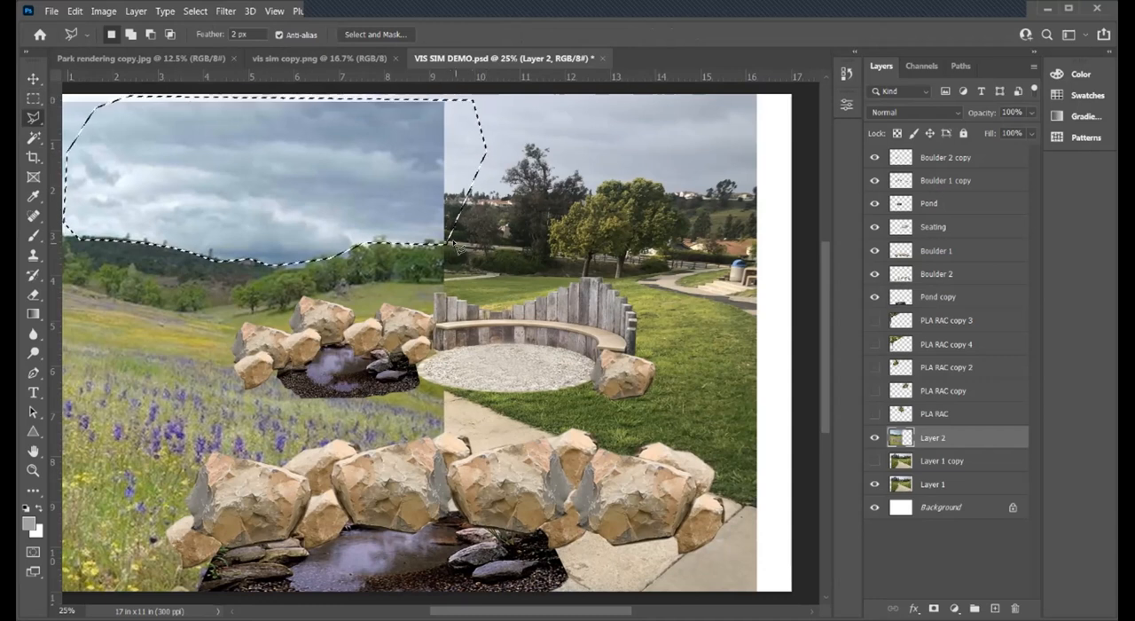
pyautogui.press('Delete')
pyautogui.hotkey('ctrl', 'd')
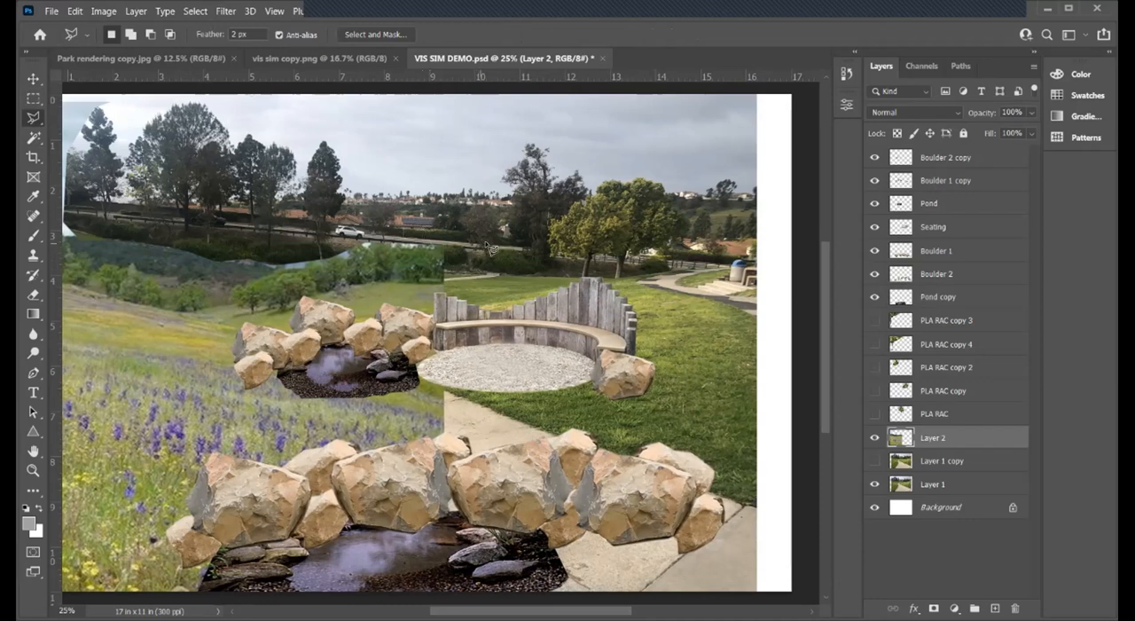
# - Move the trimmed Layer 2 grassland up and left, placing its right edge just left of the bench
pyautogui.click(35, 80)
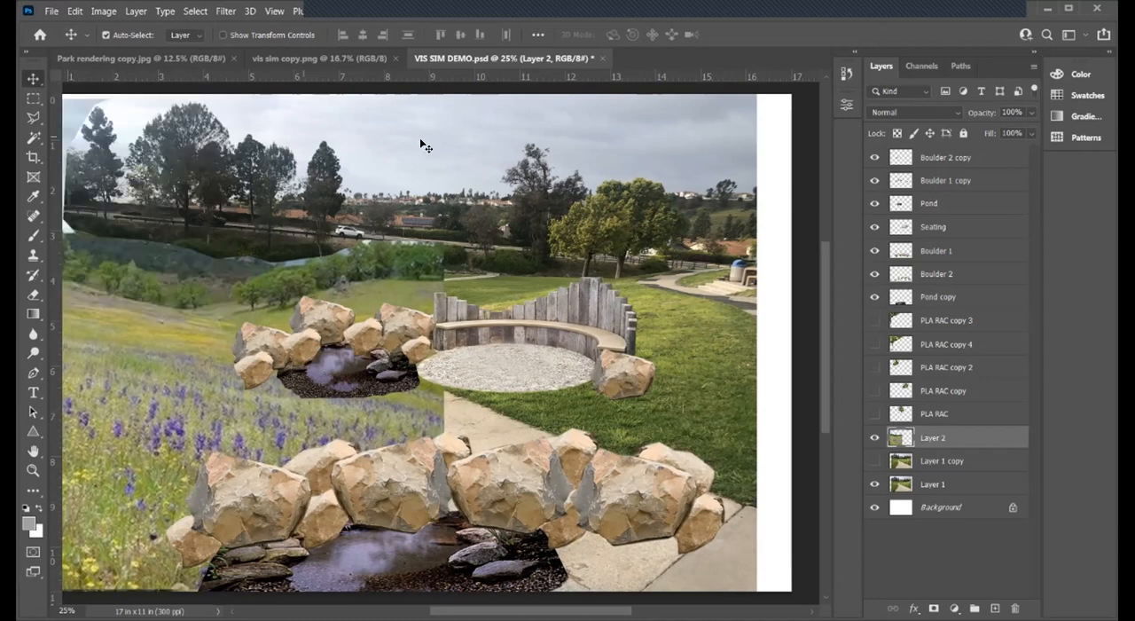
pyautogui.moveTo(424, 146); pyautogui.dragTo(452, 143)
pyautogui.press('Up')
pyautogui.press('Up')
pyautogui.press('Up')
pyautogui.press('Up')
pyautogui.press('Up')
pyautogui.press('Up')
pyautogui.press('Up')
pyautogui.press('Up')
pyautogui.press('Left')
pyautogui.press('Left')
pyautogui.press('Left')
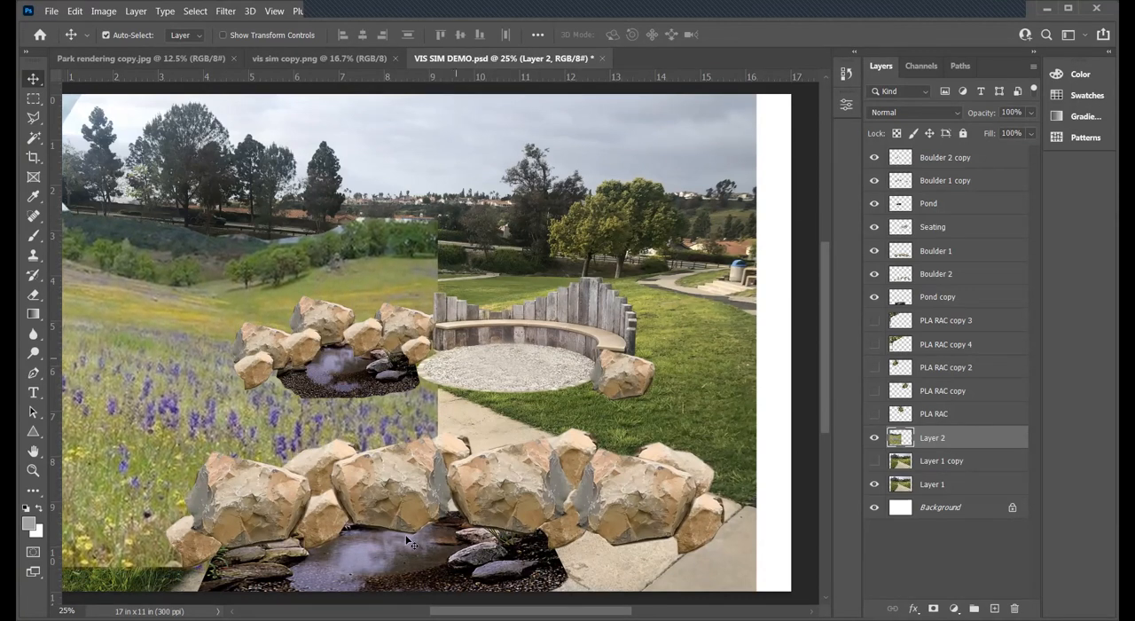
pyautogui.hotkey('shift', 'Left')
pyautogui.hotkey('shift', 'Left')
pyautogui.hotkey('shift', 'Left')
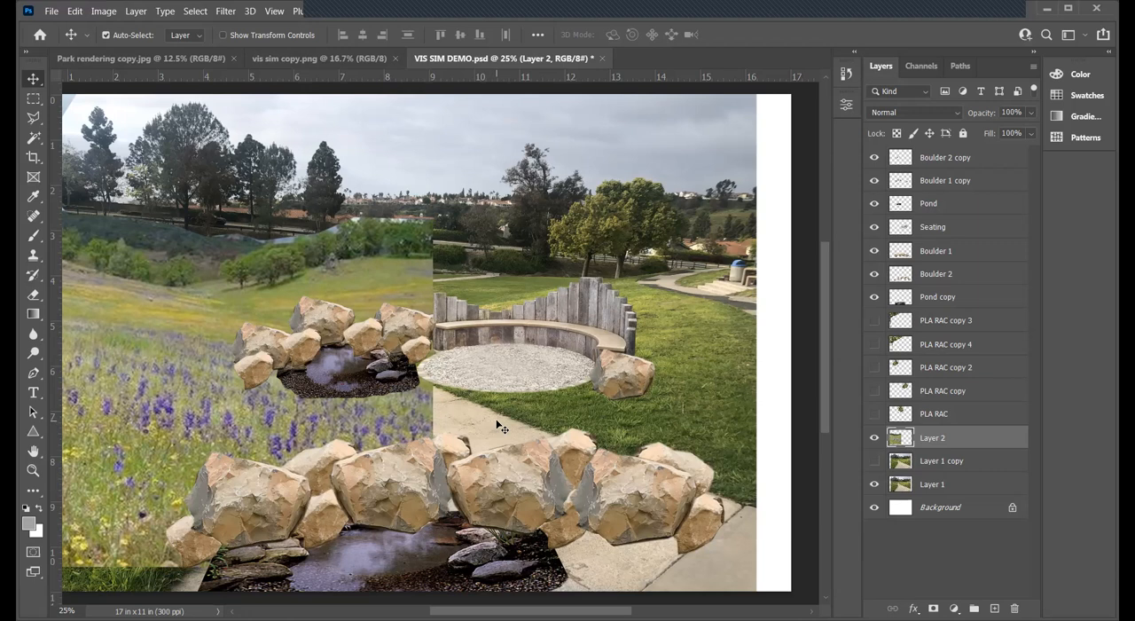
pyautogui.press('Left')
pyautogui.press('Left')
pyautogui.press('Left')
pyautogui.press('Left')
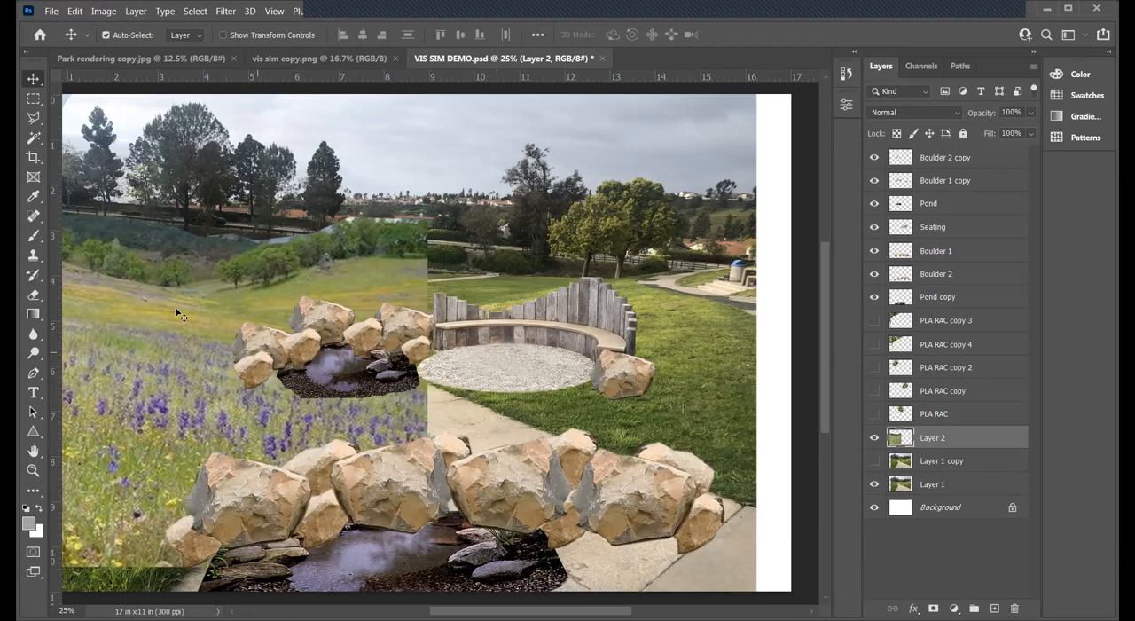
pyautogui.hotkey('shift', 'Up')
pyautogui.hotkey('shift', 'Up')
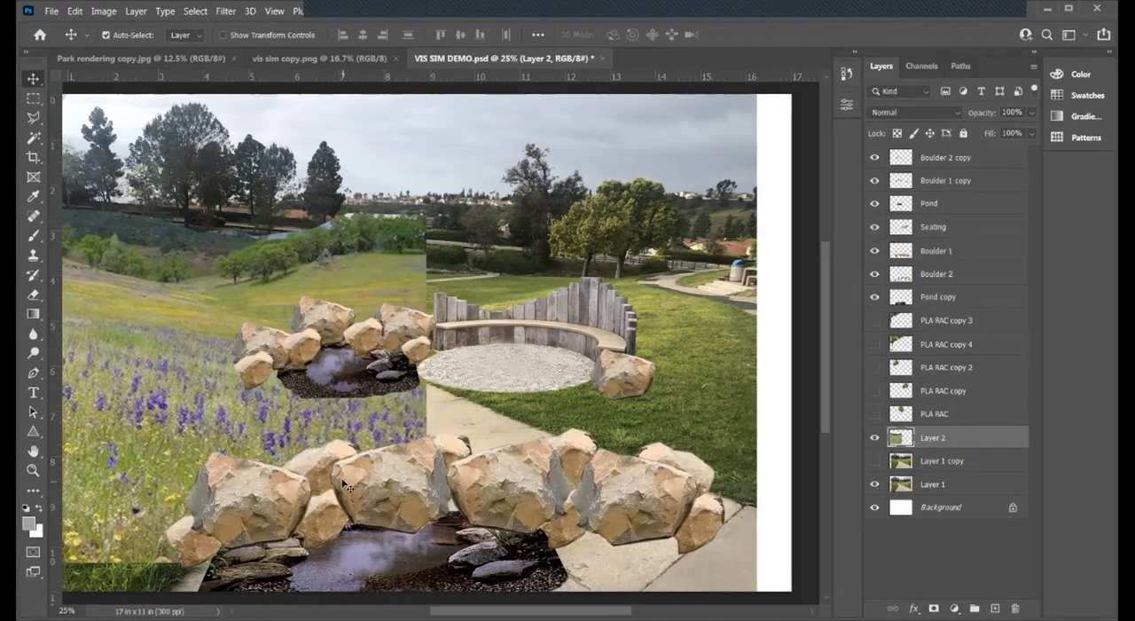
# - Stretch Layer 2 downward to about 105.9% height with free transform, and nudge it upward
pyautogui.hotkey('ctrl', 't')
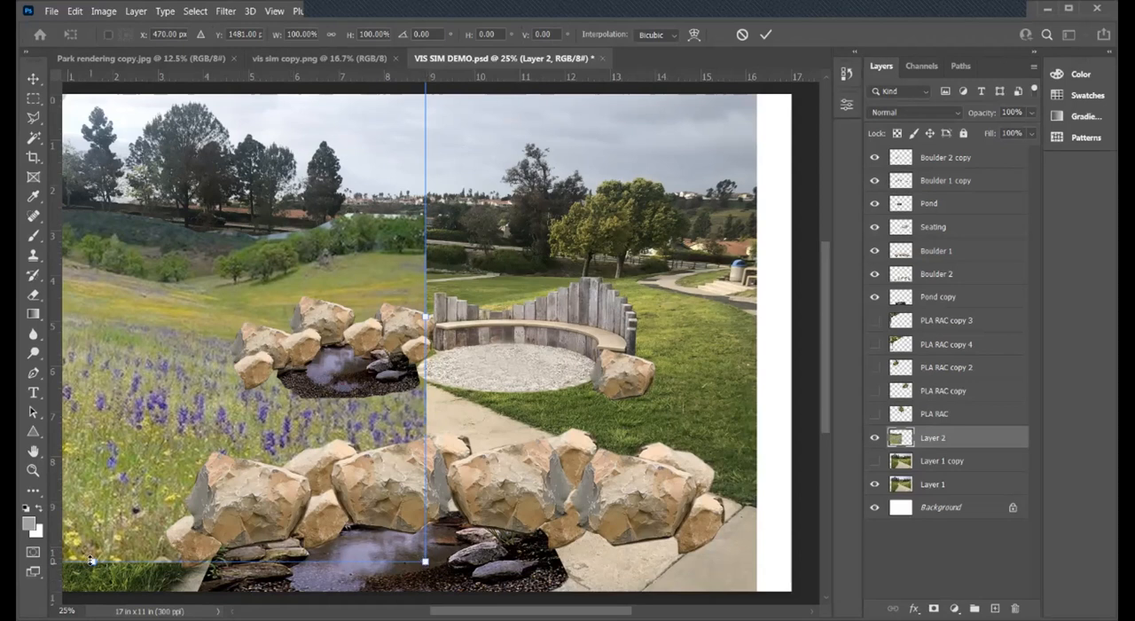
pyautogui.moveTo(91, 563); pyautogui.dragTo(93, 590)
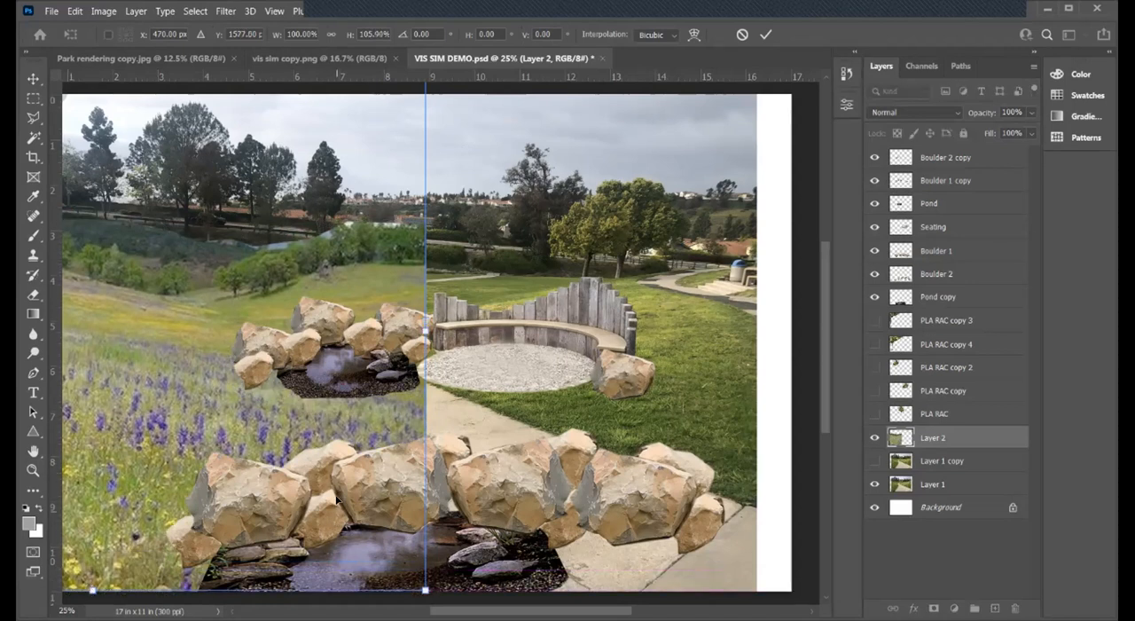
pyautogui.press('Up')
pyautogui.press('Up')
pyautogui.press('Up')
pyautogui.press('Up')
pyautogui.press('Up')
pyautogui.press('Up')
pyautogui.press('Up')
pyautogui.press('Up')
pyautogui.press('Up')
pyautogui.press('Up')
pyautogui.press('Up')
pyautogui.press('Up')
pyautogui.press('Up')
pyautogui.press('Up')
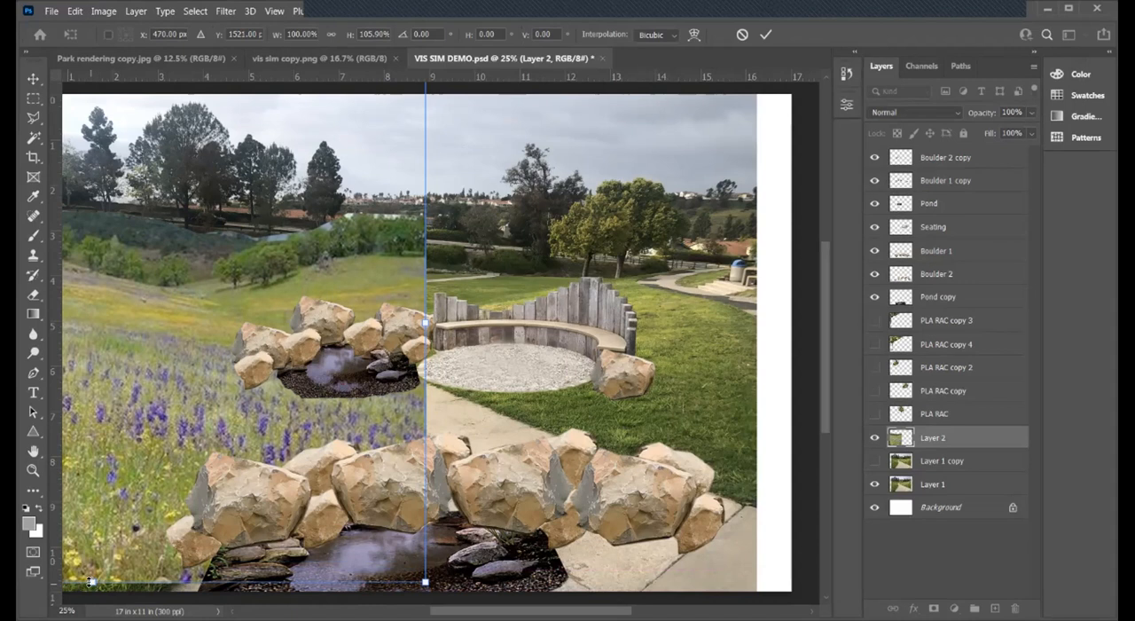
# - Extend Layer 2 to about 109.47% height down to the document's bottom edge, shift it slightly left, and apply the transform
pyautogui.moveTo(89, 587); pyautogui.dragTo(84, 577)
pyautogui.press('Up')
pyautogui.press('Up')
pyautogui.press('Up')
pyautogui.press('Up')
pyautogui.press('Up')
pyautogui.press('Up')
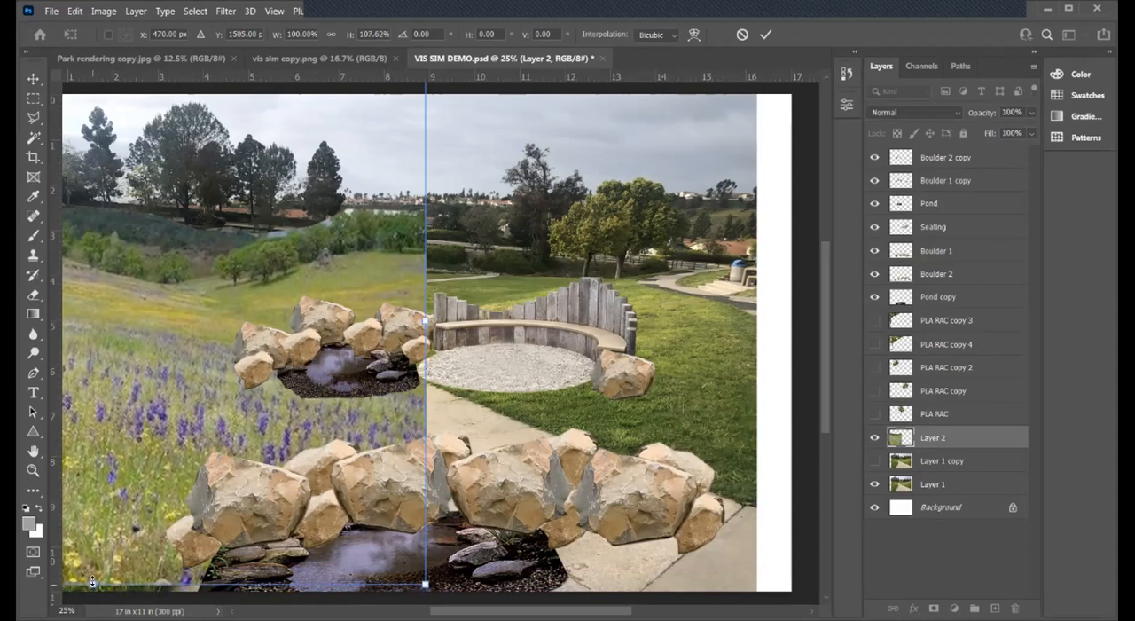
pyautogui.moveTo(92, 581); pyautogui.dragTo(92, 585)
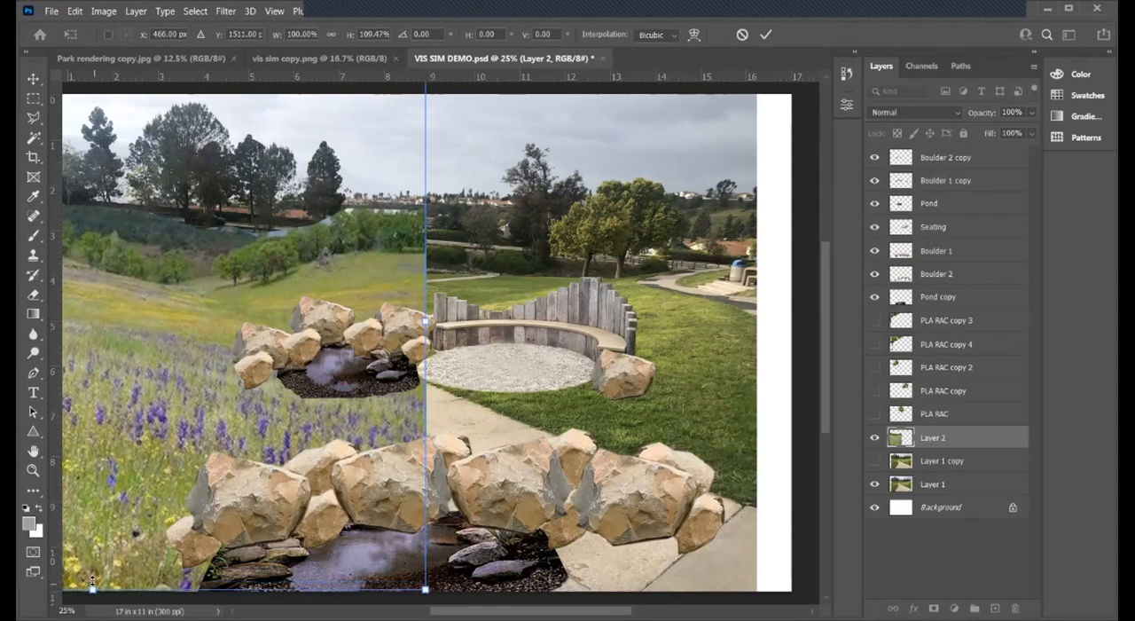
pyautogui.press('Left')
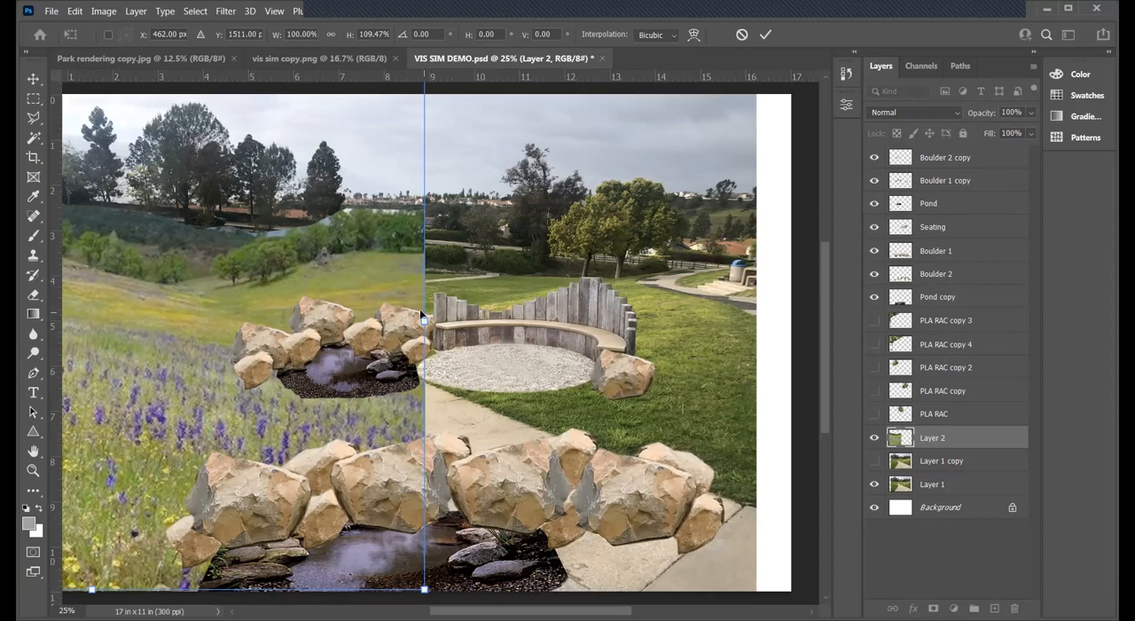
pyautogui.press('Return')
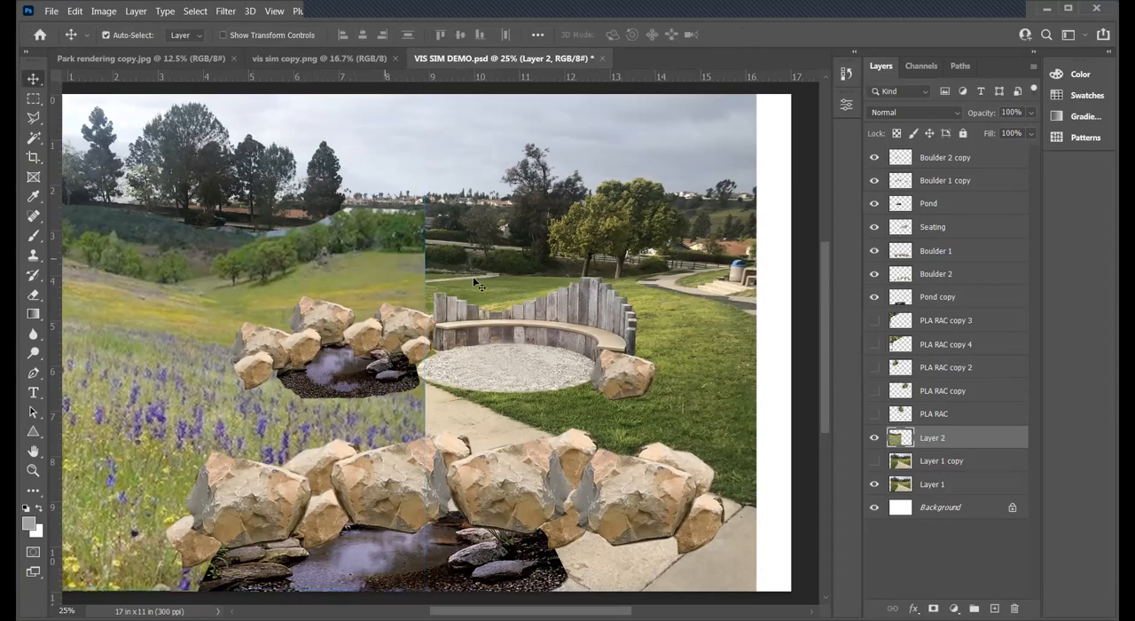
# - Duplicate the Layer 2 grassland, keeping the default name Layer 2 copy
pyautogui.rightClick(955, 437)
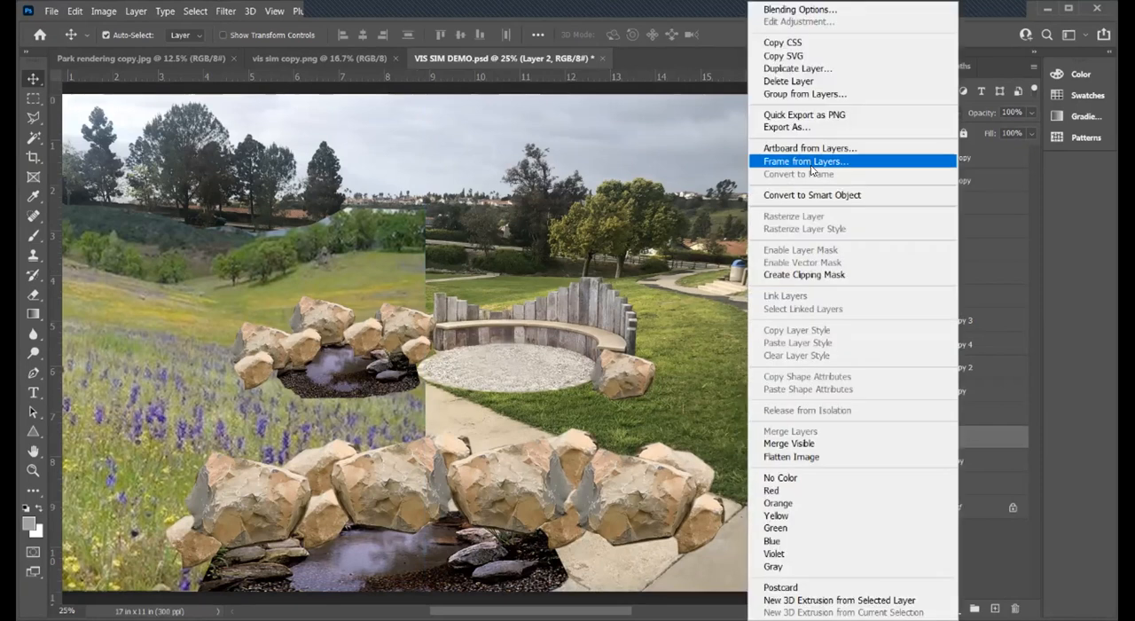
pyautogui.click(971, 435)
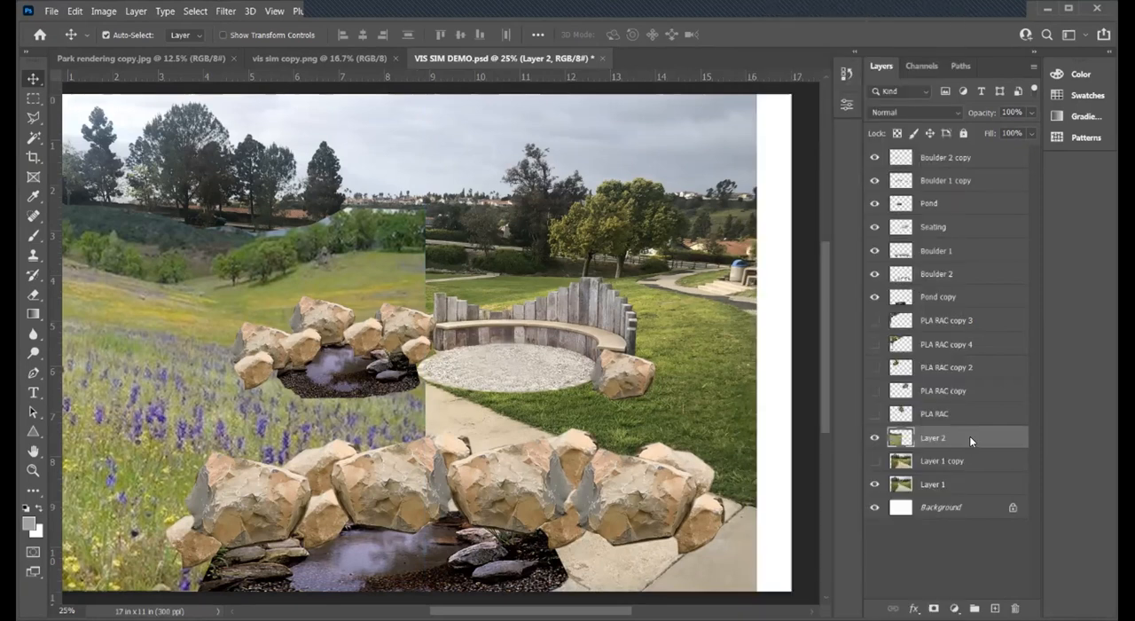
pyautogui.rightClick(969, 435)
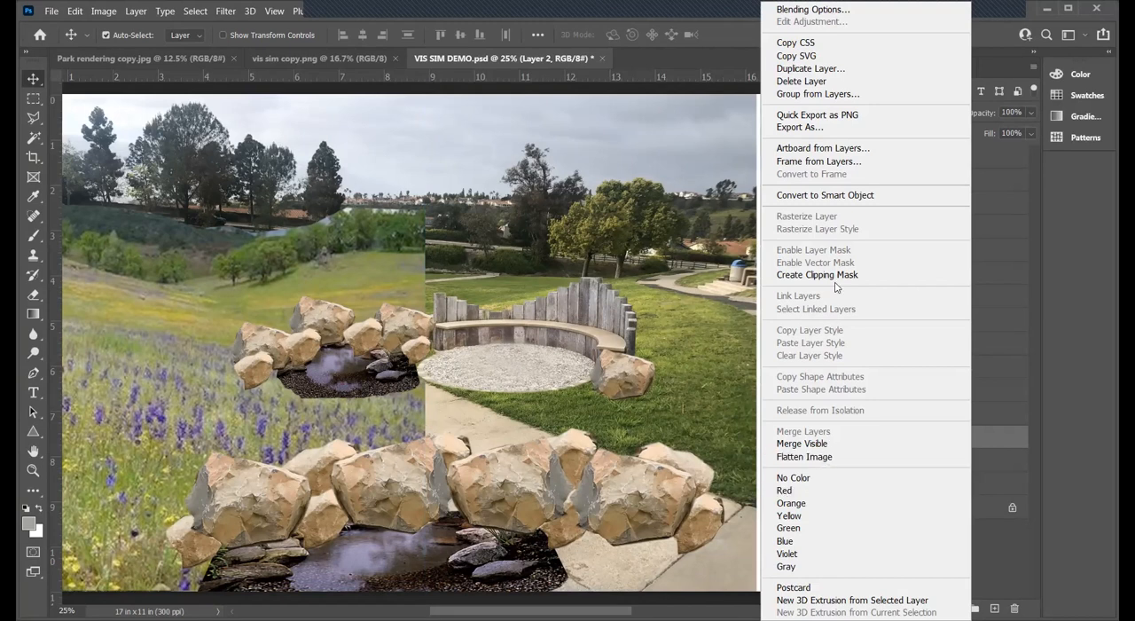
pyautogui.click(815, 71)
pyautogui.click(701, 167)
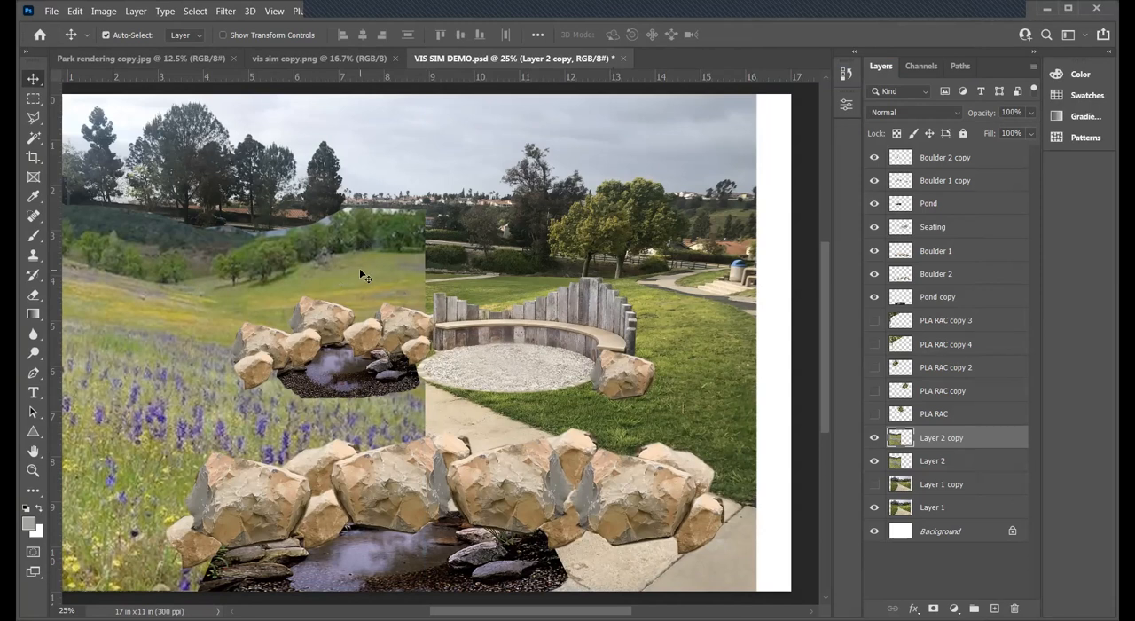
# - Move Layer 2 copy to the right behind the bench and flip it horizontally with free transform
pyautogui.moveTo(366, 272); pyautogui.dragTo(501, 265)
pyautogui.hotkey('ctrl', 't')
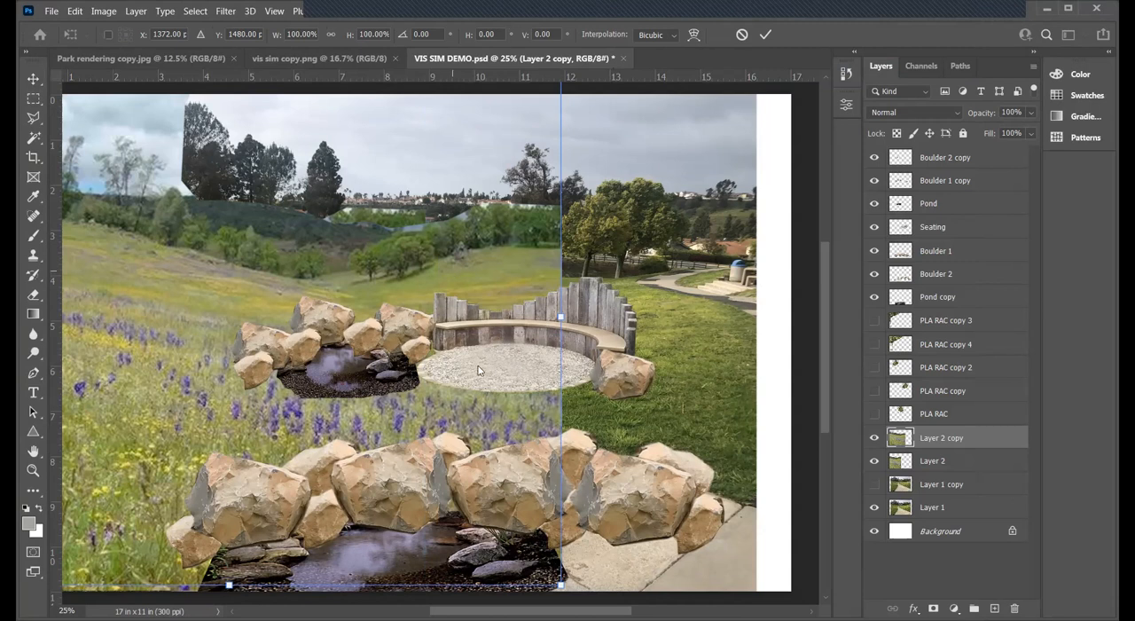
pyautogui.rightClick(451, 268)
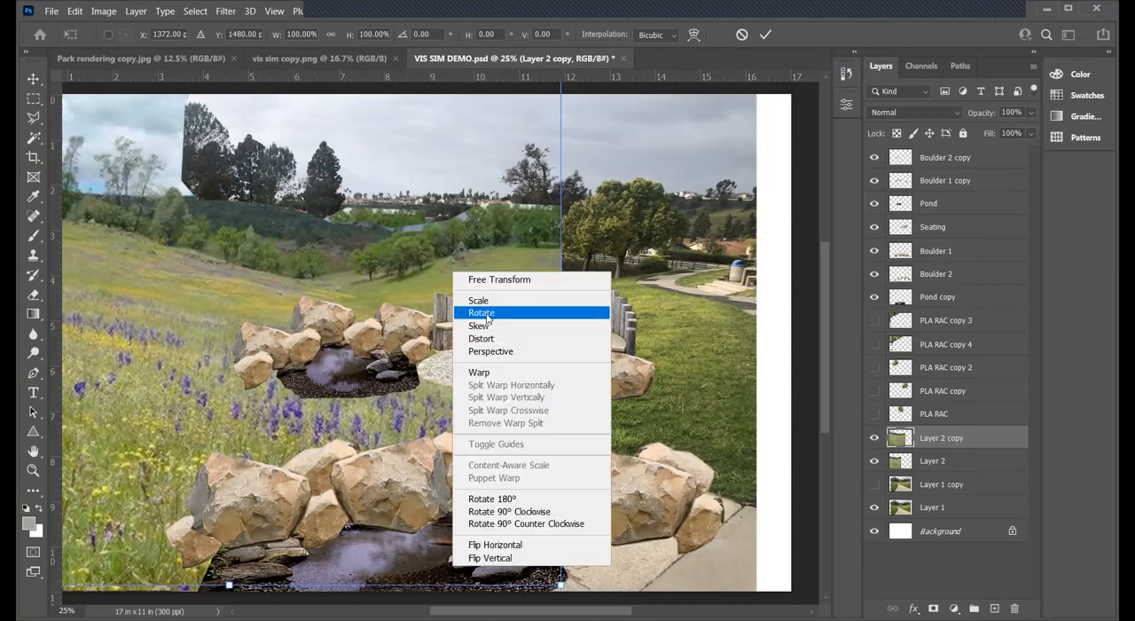
pyautogui.click(507, 547)
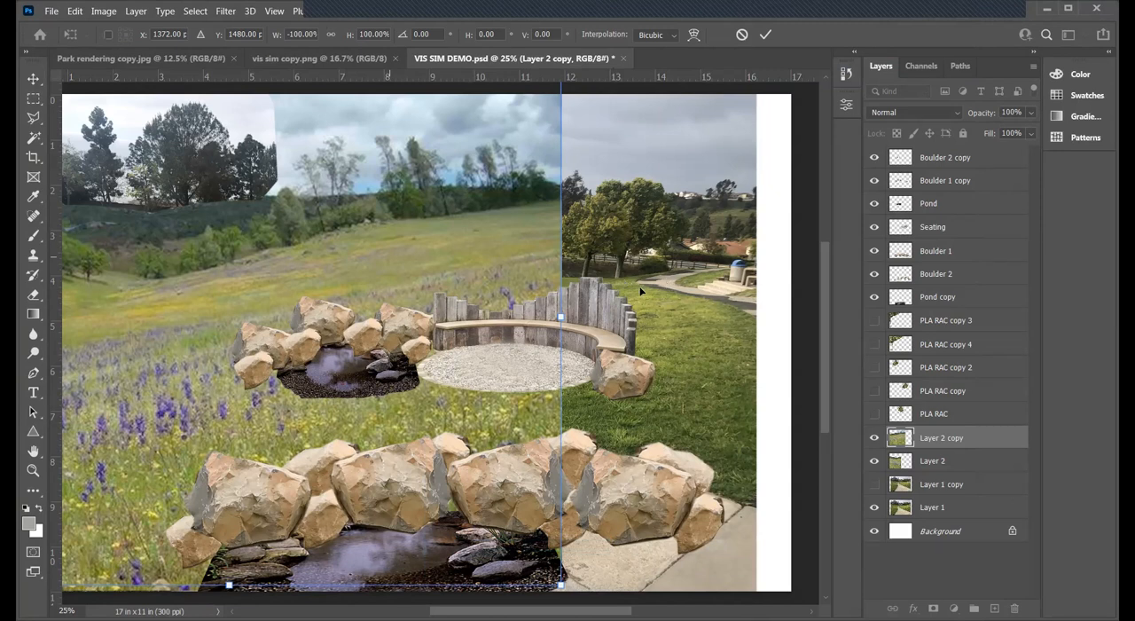
# - Reposition the flipped grassland copy behind the bench, with its right edge just past the boulder beside the seating, and apply the transform
pyautogui.moveTo(654, 250); pyautogui.dragTo(659, 254)
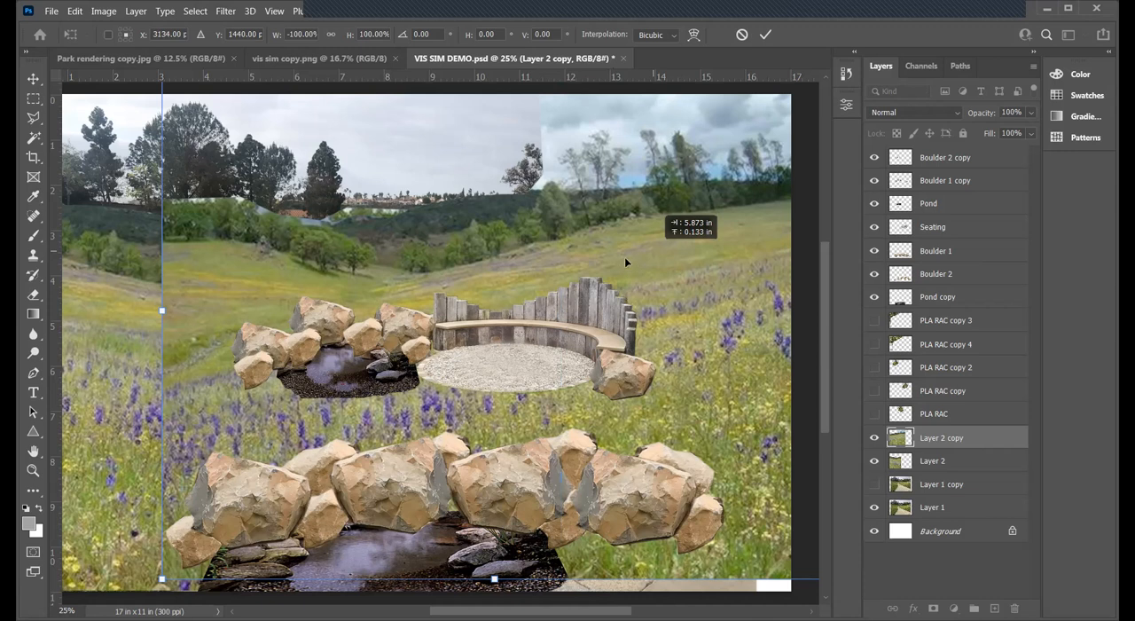
pyautogui.moveTo(236, 244); pyautogui.dragTo(206, 249)
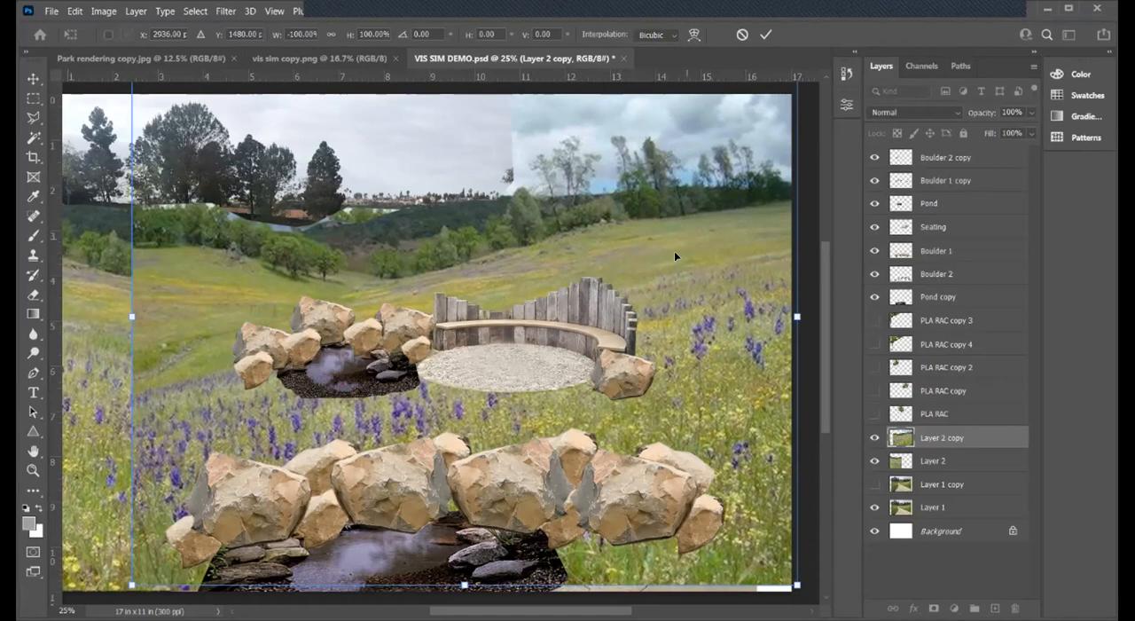
pyautogui.moveTo(399, 248); pyautogui.dragTo(393, 253)
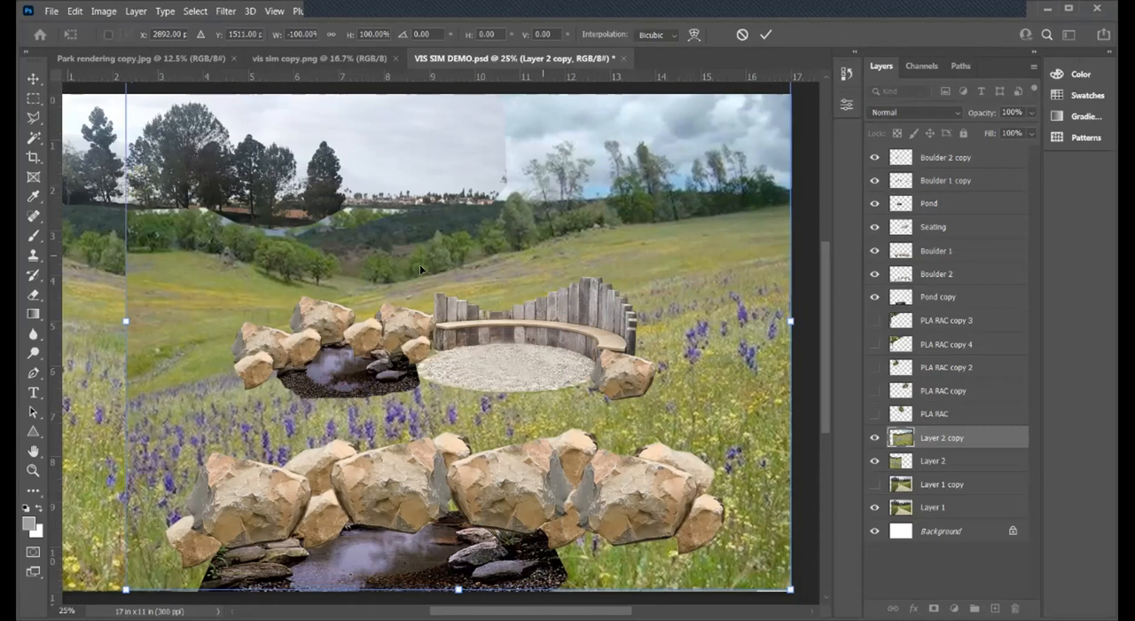
pyautogui.moveTo(534, 256); pyautogui.dragTo(424, 272)
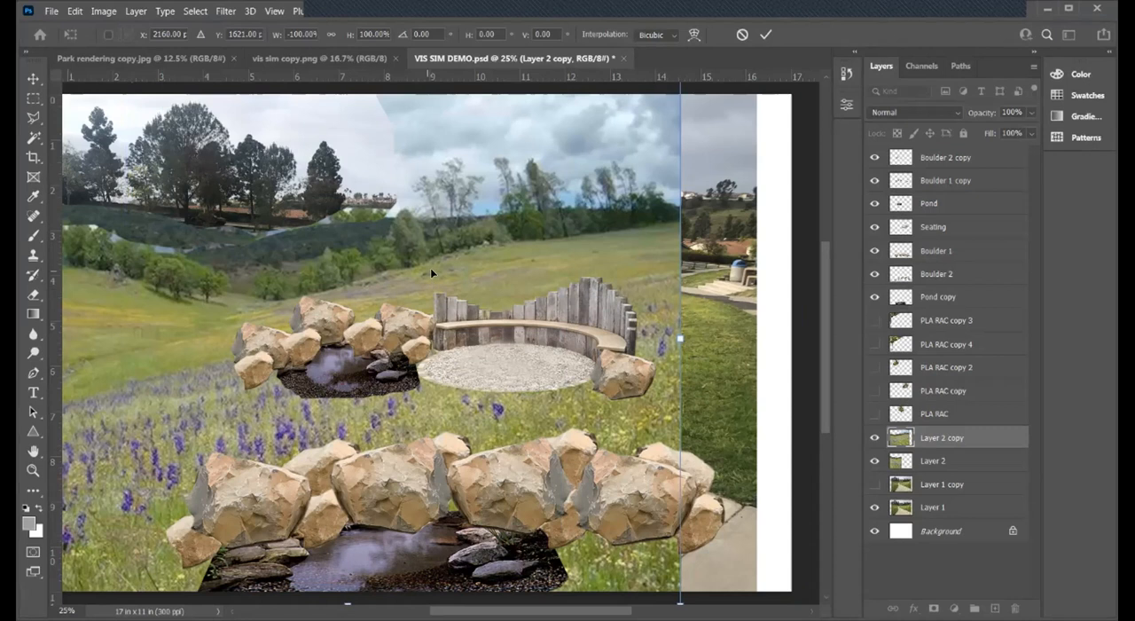
pyautogui.moveTo(432, 264); pyautogui.dragTo(433, 247)
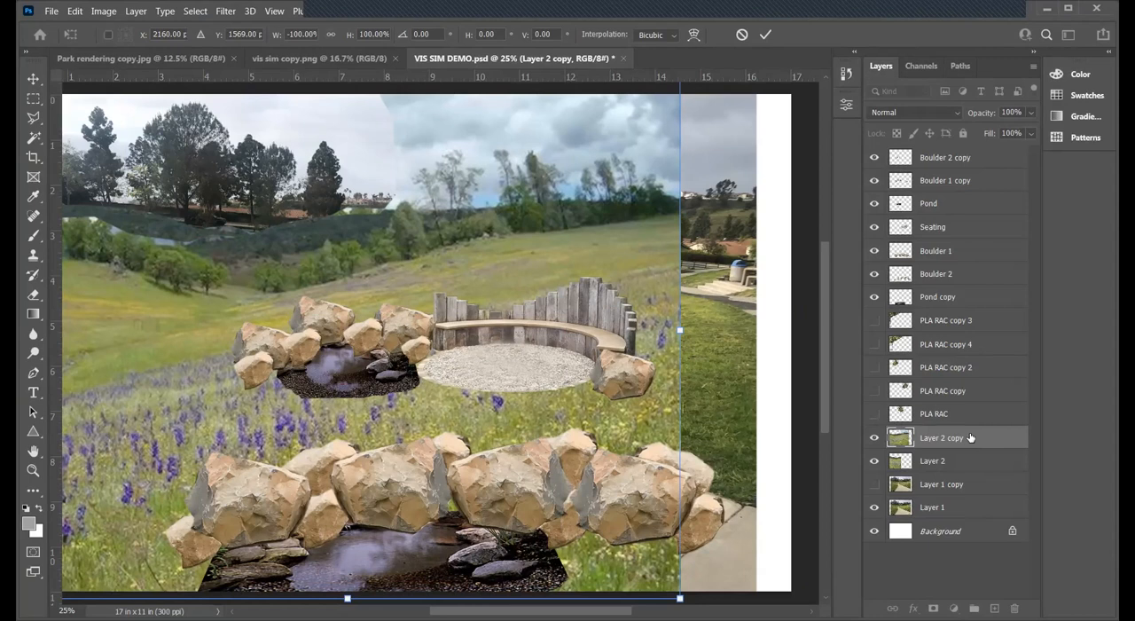
# - Place Layer 2 copy below Layer 2 in the layer order and shift it right until its right edge meets the park photo's right edge
pyautogui.moveTo(969, 438); pyautogui.dragTo(969, 475)
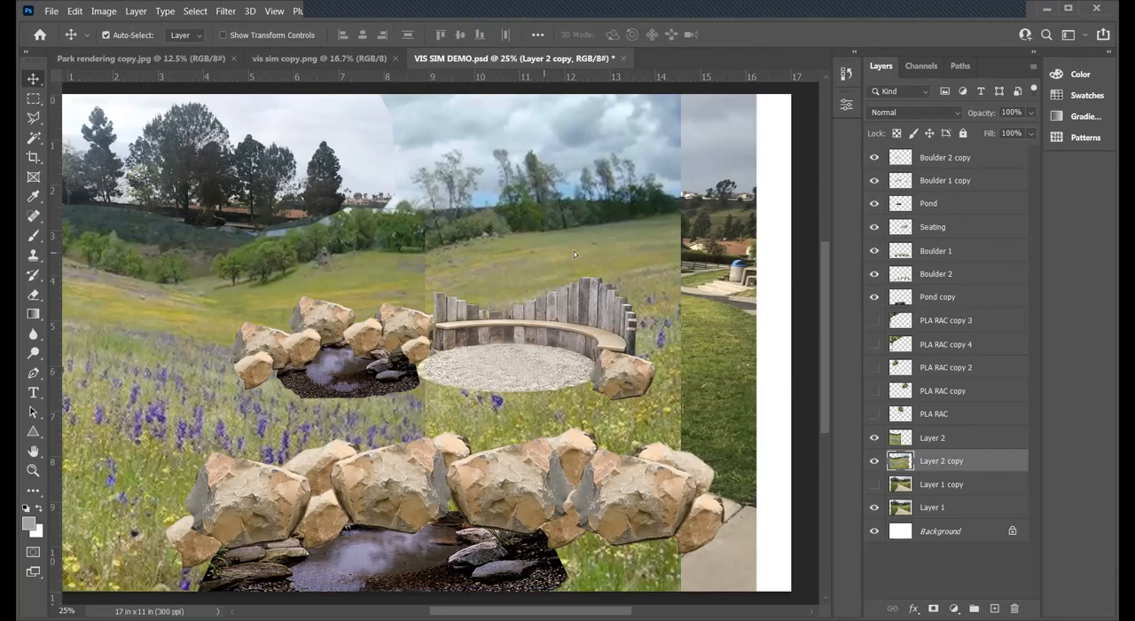
pyautogui.moveTo(592, 249); pyautogui.dragTo(592, 257)
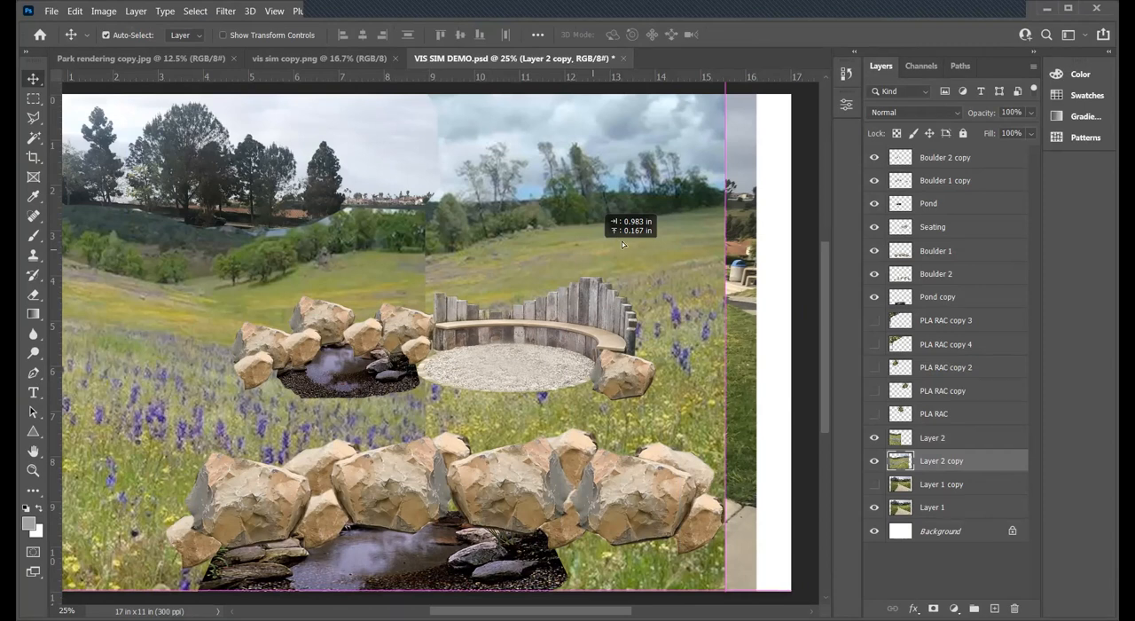
pyautogui.moveTo(621, 240); pyautogui.dragTo(618, 230)
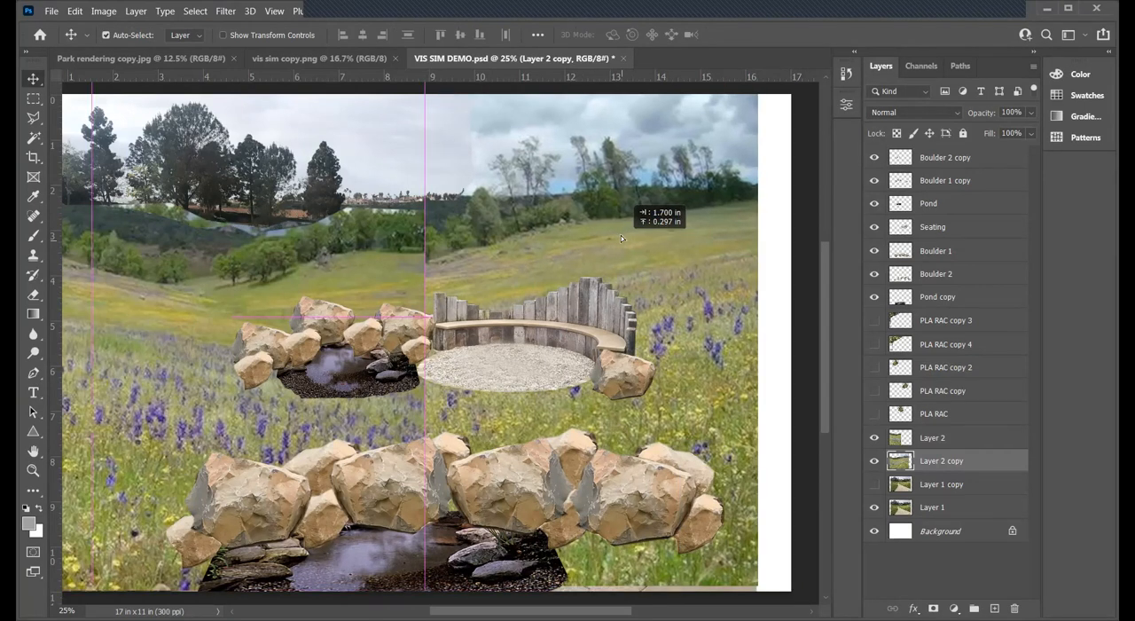
pyautogui.moveTo(621, 247); pyautogui.dragTo(621, 247)
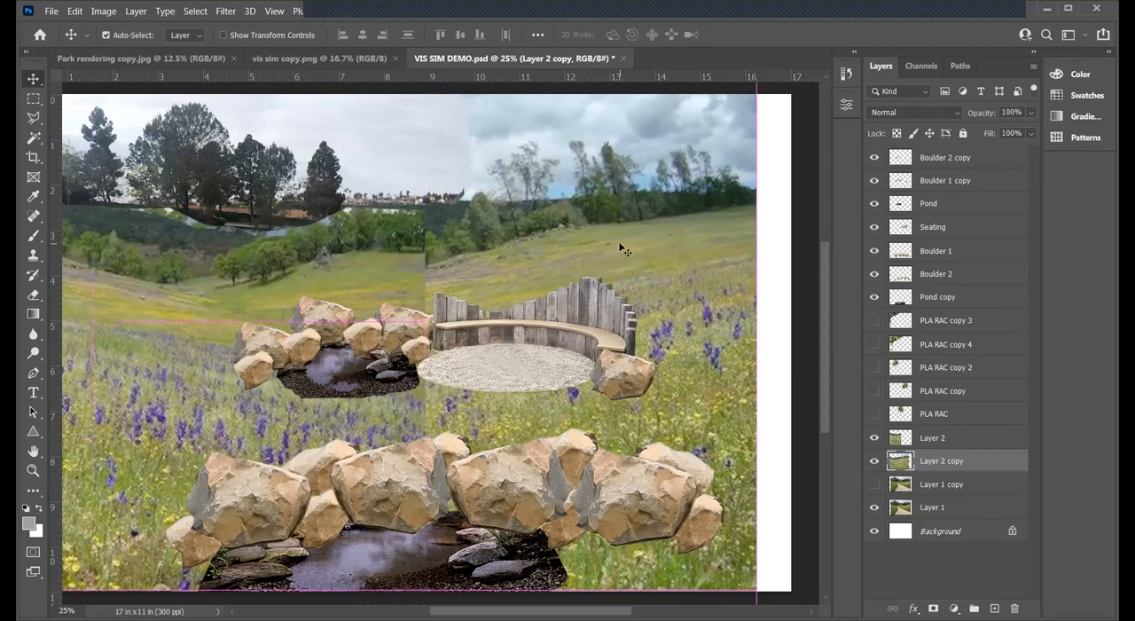
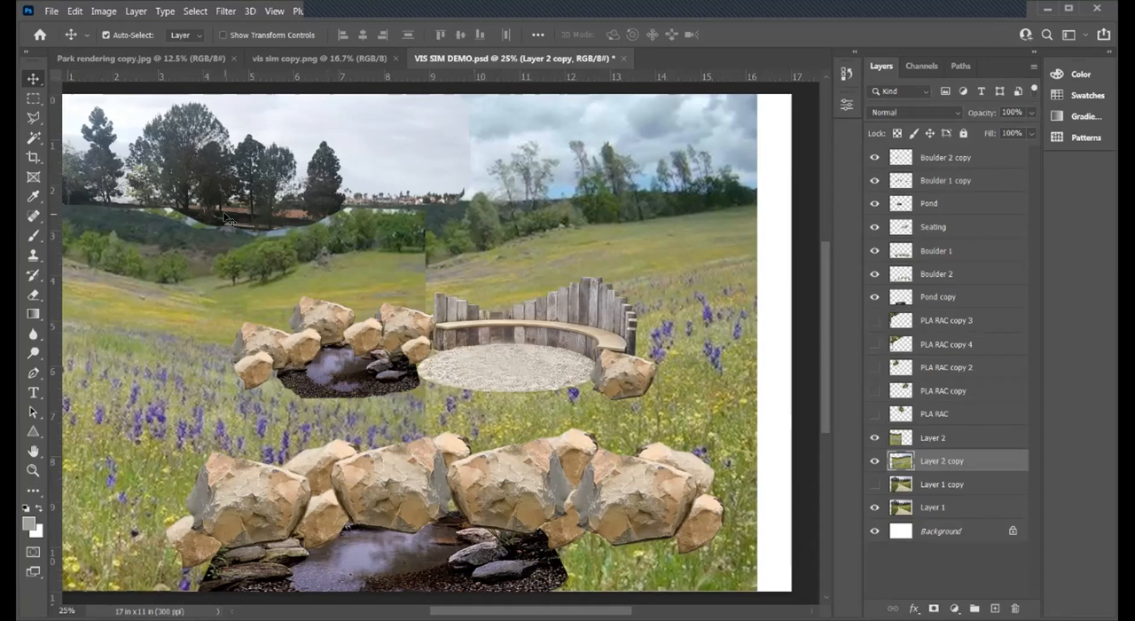
pyautogui.keyDown('shift'); pyautogui.click(959, 483); pyautogui.keyUp('shift')
pyautogui.rightClick(961, 483)
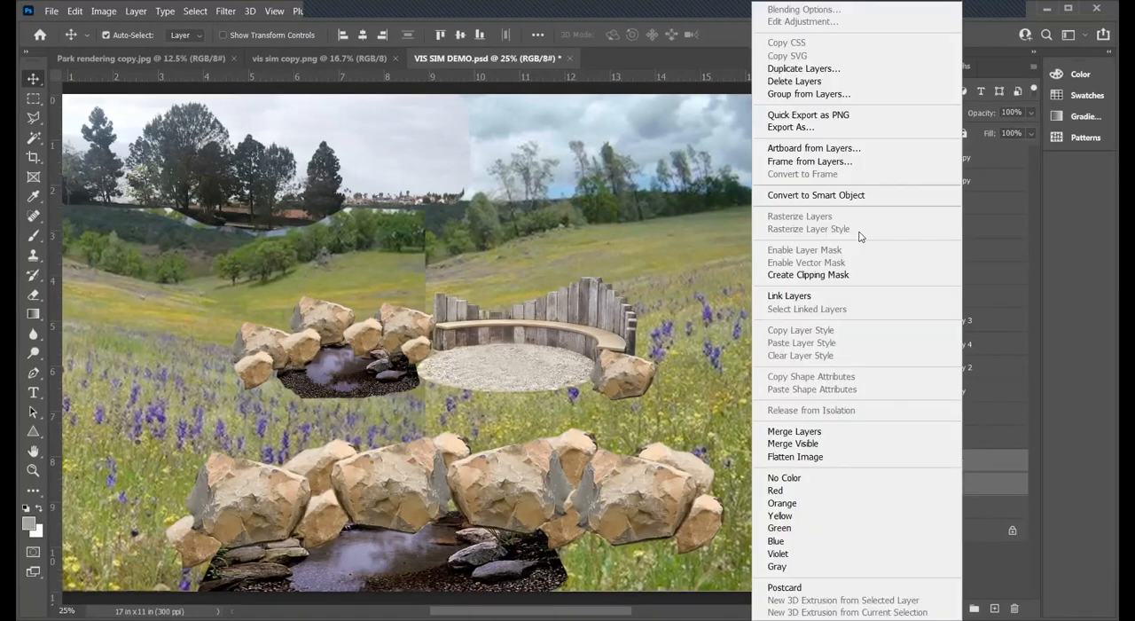
pyautogui.click(819, 433)
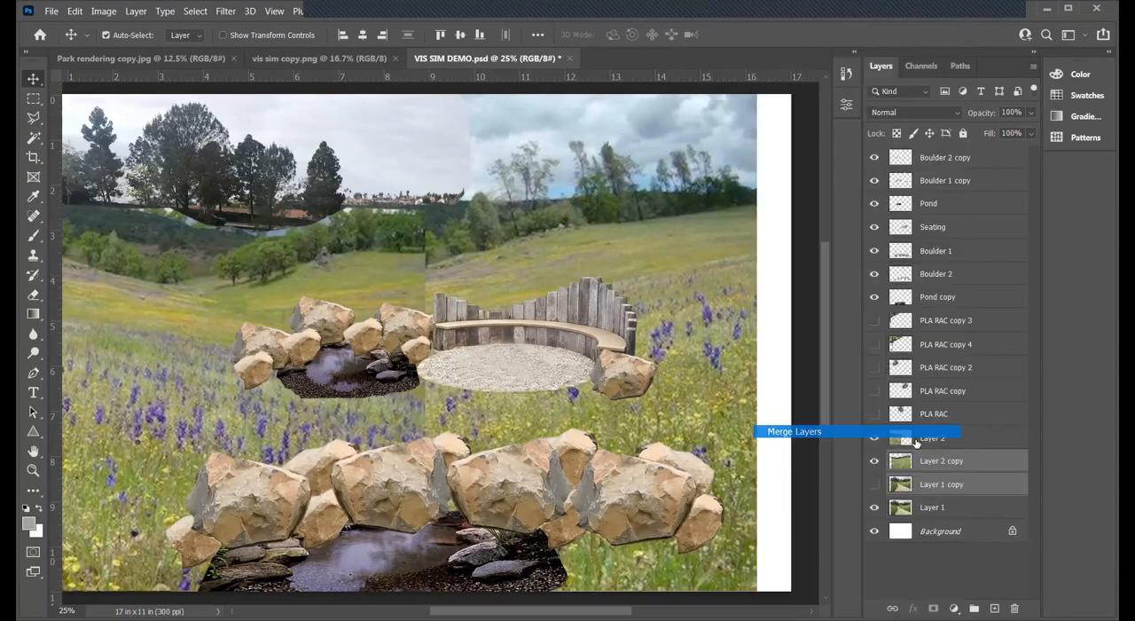
pyautogui.click(875, 461)
pyautogui.click(875, 461)
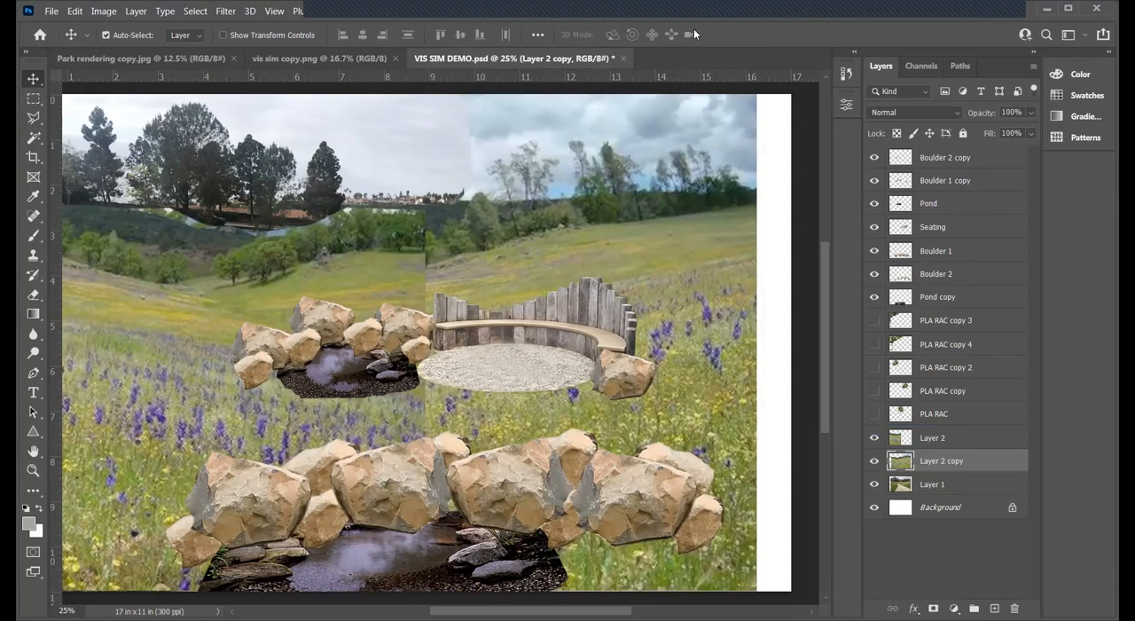
pyautogui.click(847, 76)
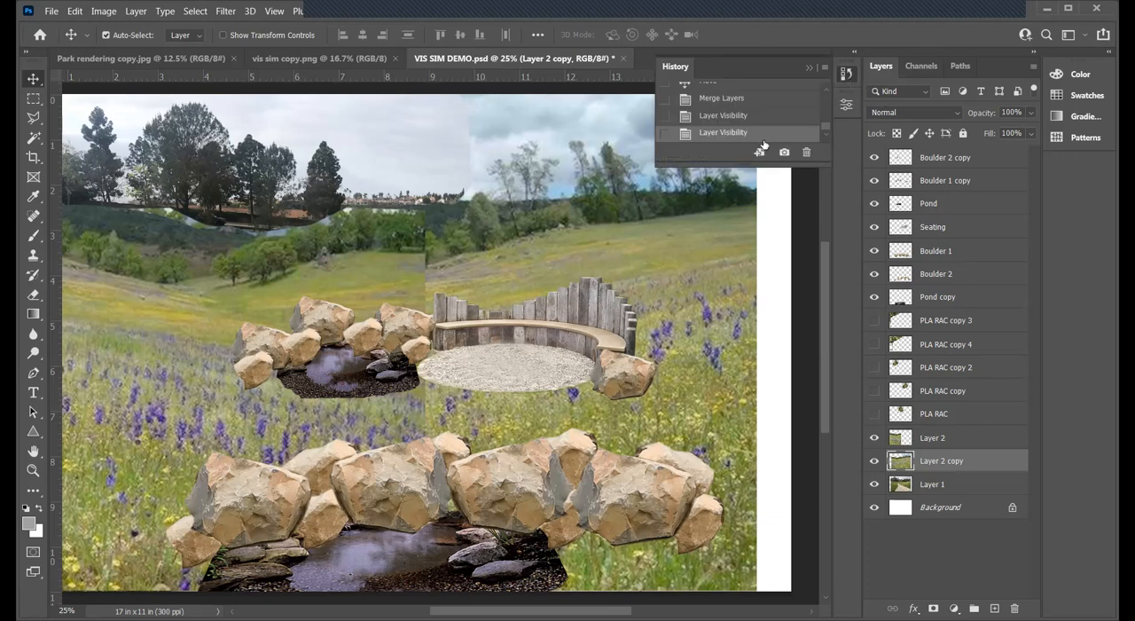
pyautogui.click(728, 99)
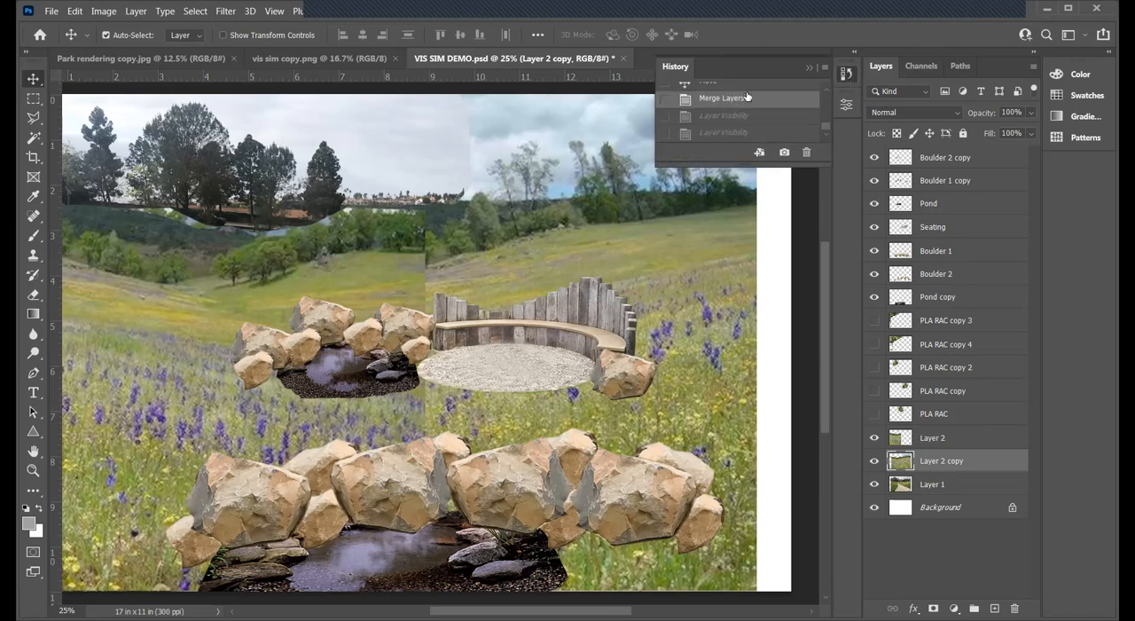
pyautogui.scroll(1, 753, 106)
pyautogui.click(722, 103)
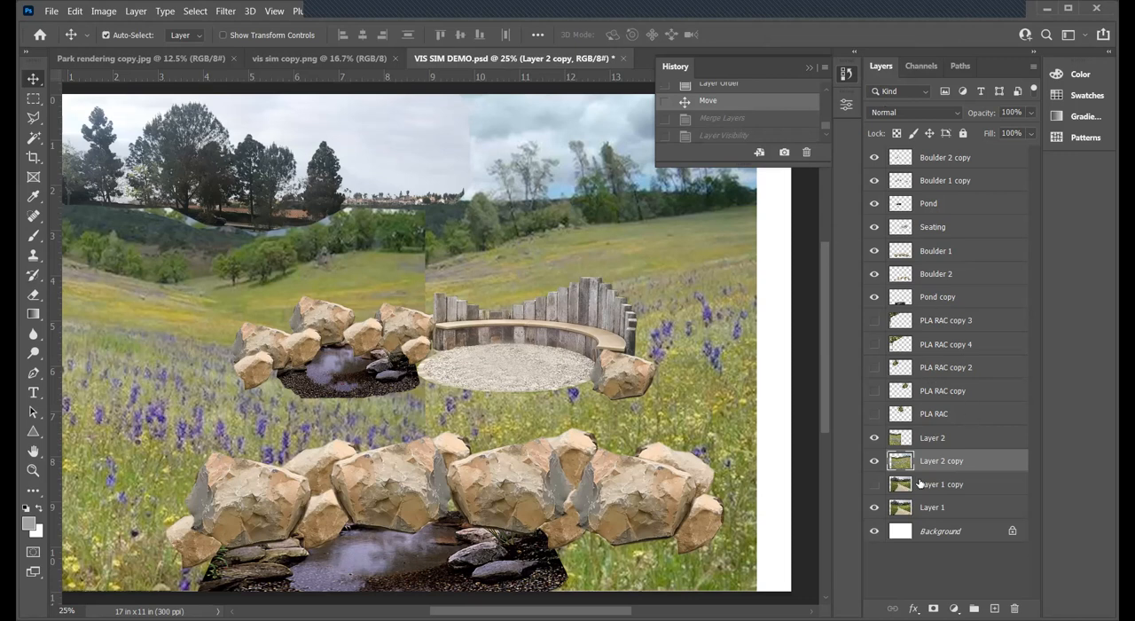
pyautogui.click(936, 438)
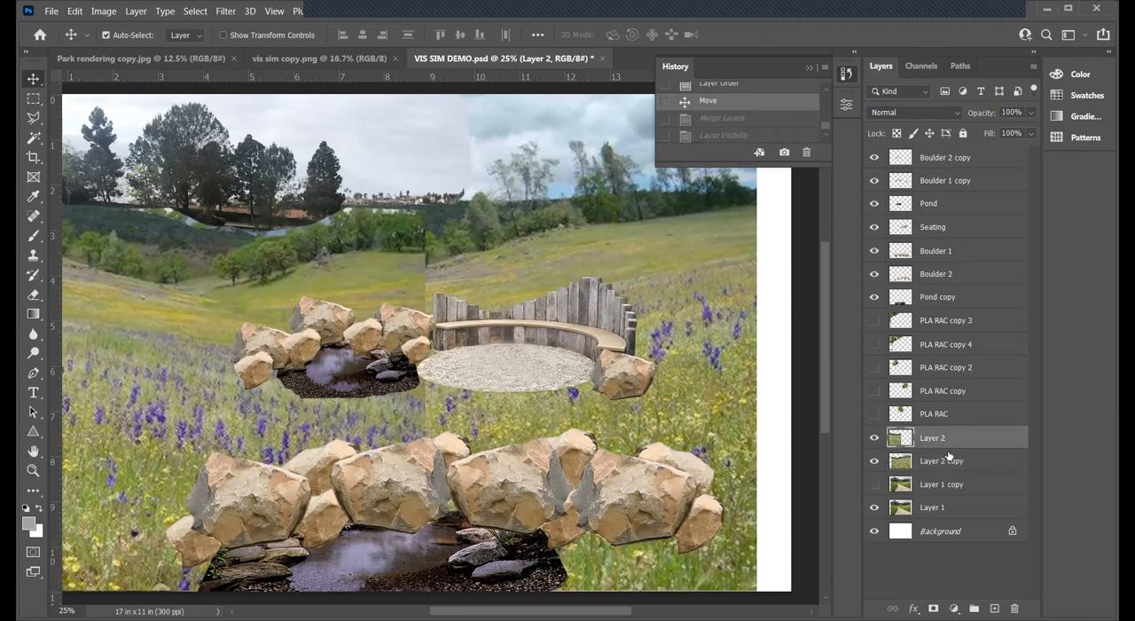
pyautogui.keyDown('shift'); pyautogui.click(946, 460); pyautogui.keyUp('shift')
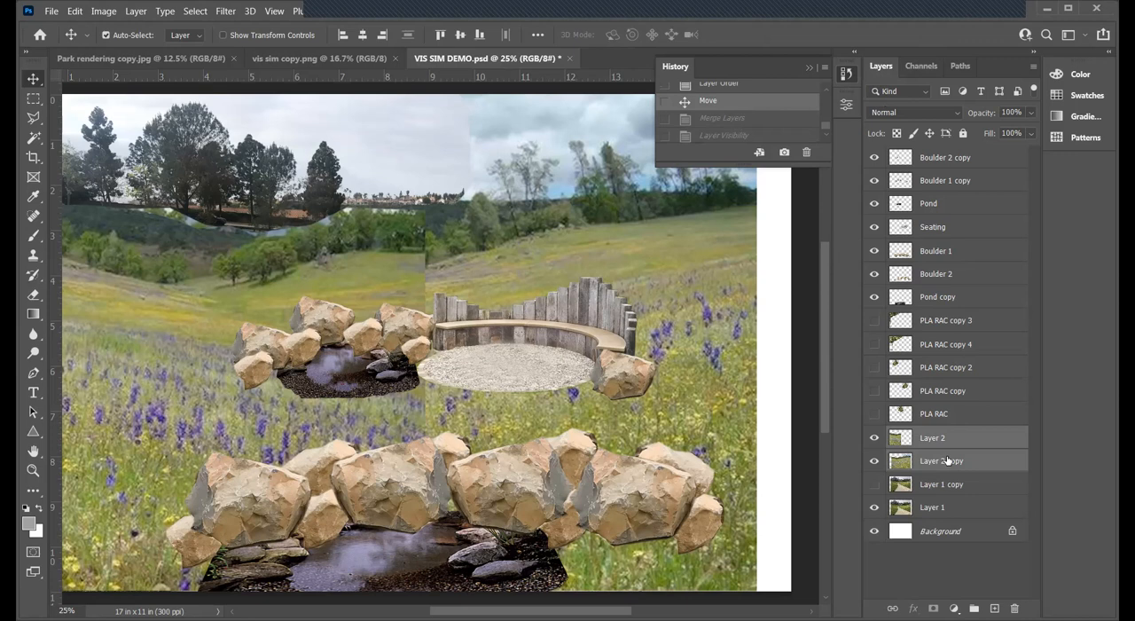
pyautogui.click(722, 119)
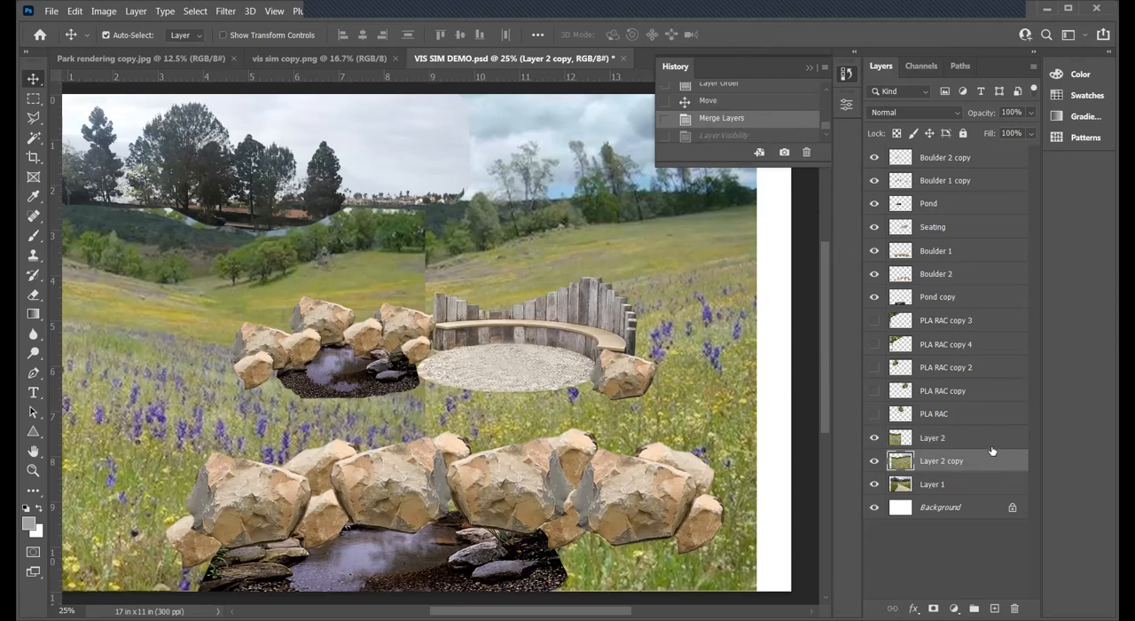
pyautogui.hotkey('ctrl', 'z')
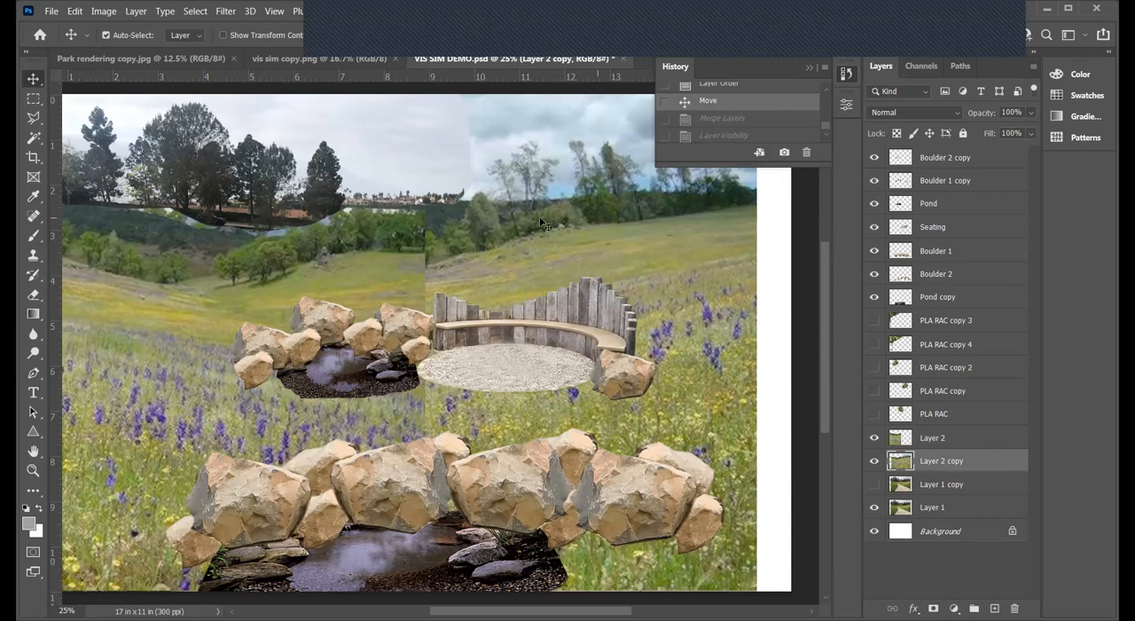
# - Nudge Layer 2 copy slightly up and back down to check its alignment with Layer 2 at the seam
pyautogui.press('Up')
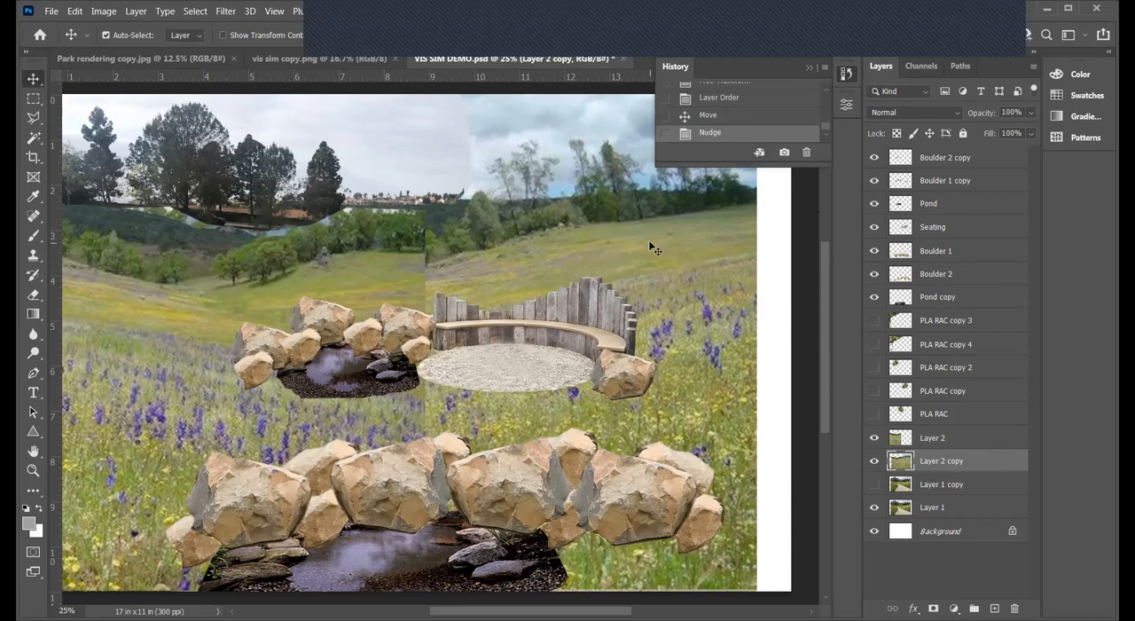
pyautogui.press('Up')
pyautogui.press('Up')
pyautogui.press('Up')
pyautogui.press('Up')
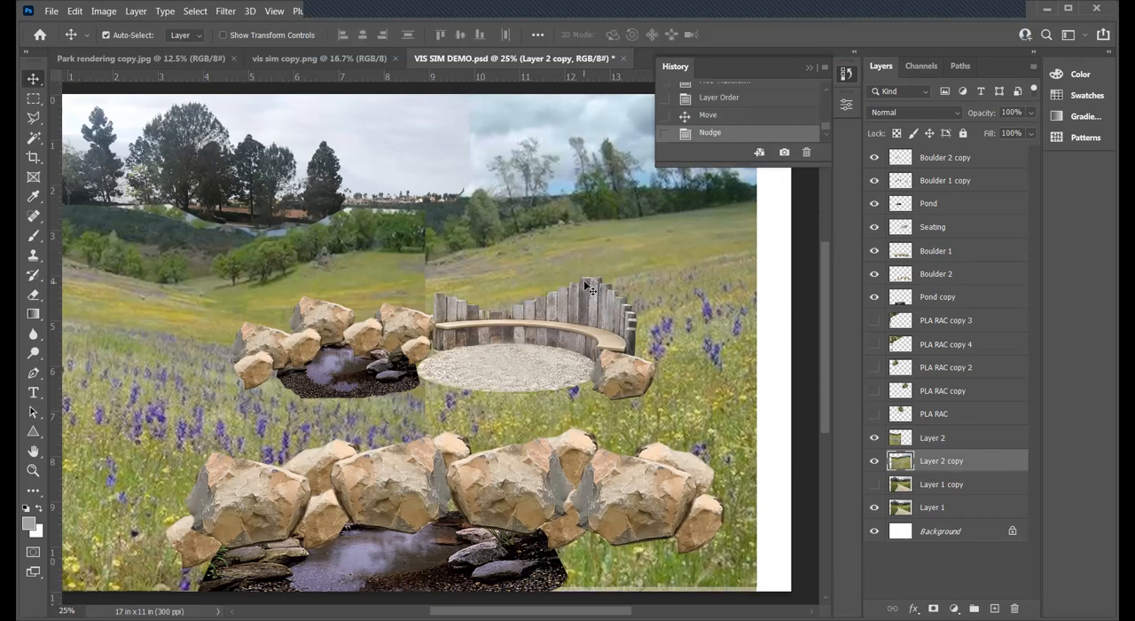
pyautogui.press('Down')
pyautogui.press('Down')
pyautogui.press('Down')
pyautogui.press('Down')
pyautogui.press('Down')
pyautogui.press('Down')
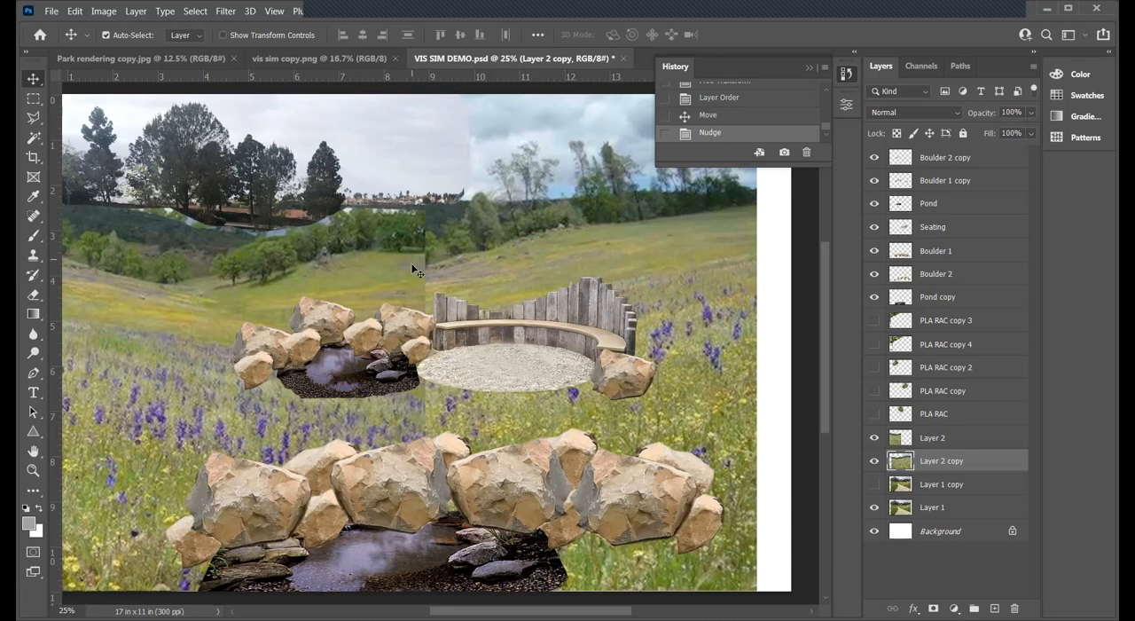
# - Merge Layer 2 and Layer 2 copy into one layer, then toggle its visibility to compare it with the park photo
pyautogui.click(940, 437)
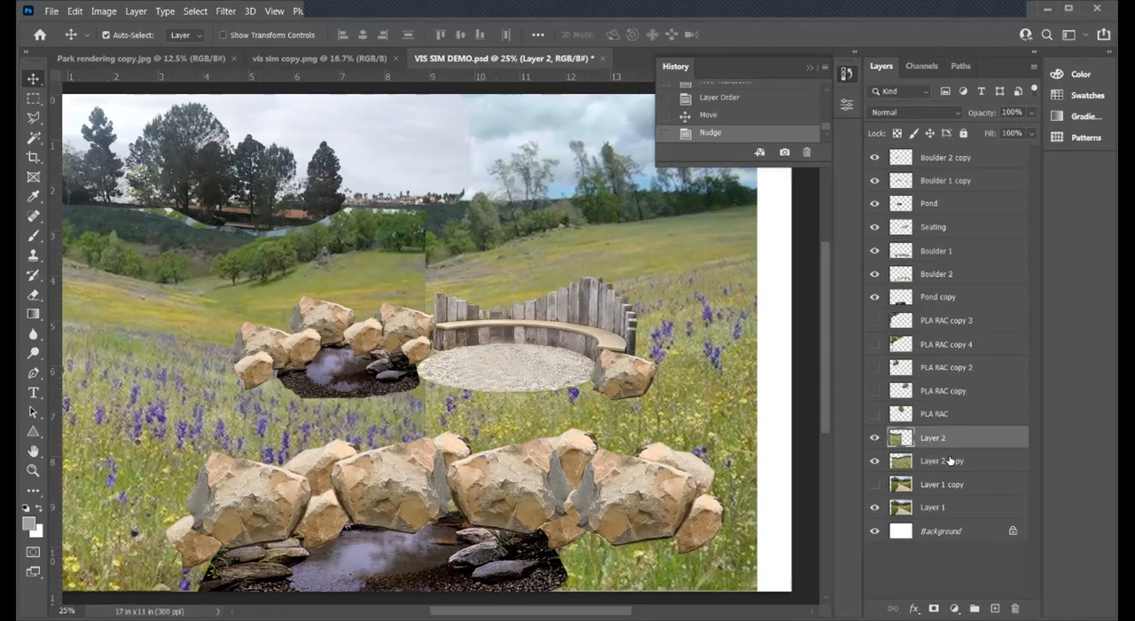
pyautogui.keyDown('shift'); pyautogui.click(949, 460); pyautogui.keyUp('shift')
pyautogui.rightClick(948, 460)
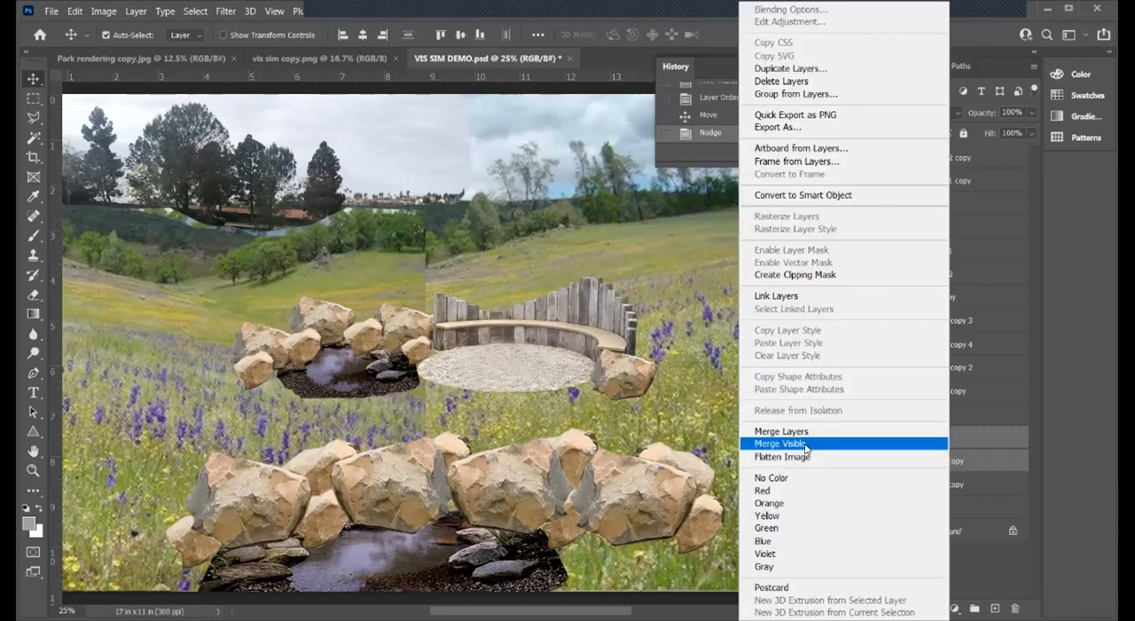
pyautogui.click(810, 435)
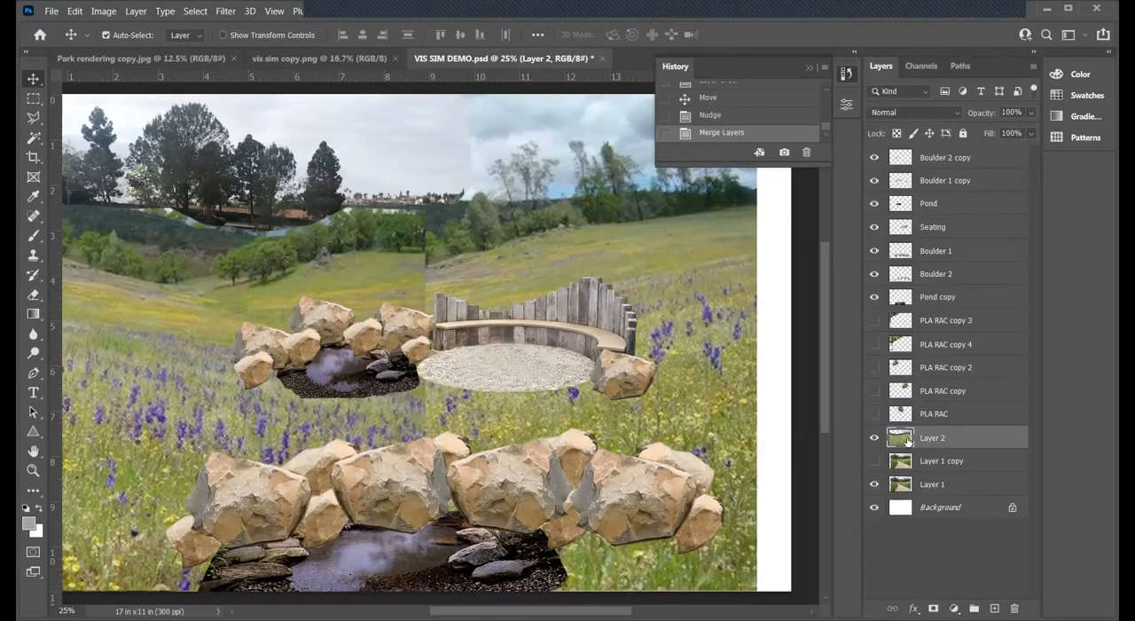
pyautogui.click(874, 438)
pyautogui.click(874, 439)
pyautogui.click(873, 439)
pyautogui.click(874, 439)
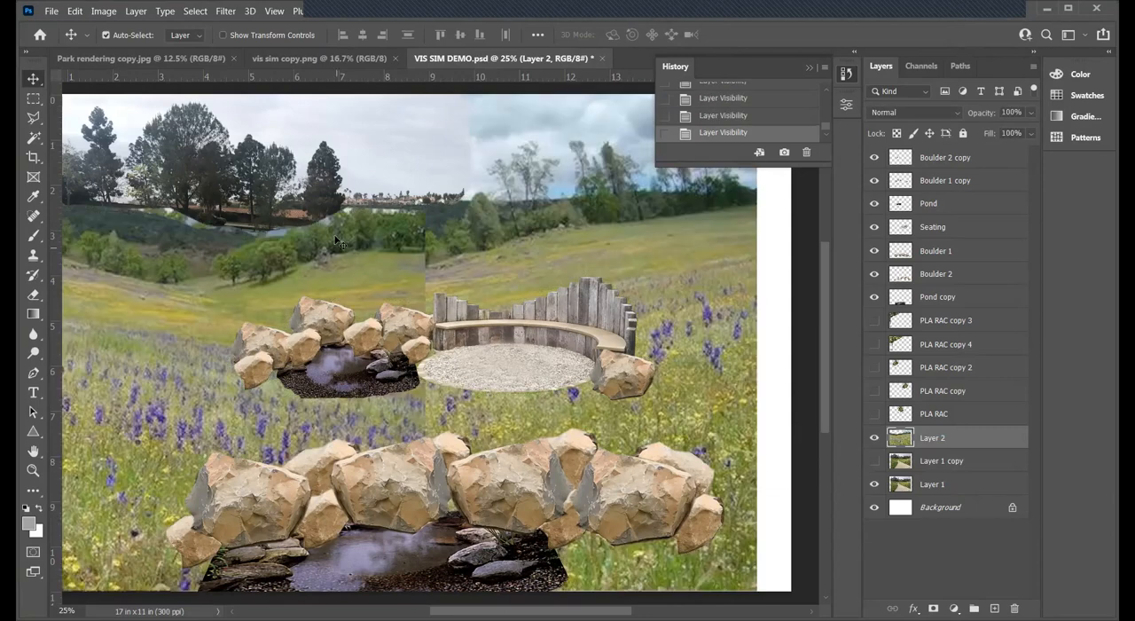
# - Select the sky and tree band above the grassland's hill line in Layer 2 with the Polygonal Lasso and cut it out
pyautogui.click(34, 121)
pyautogui.click(64, 203)
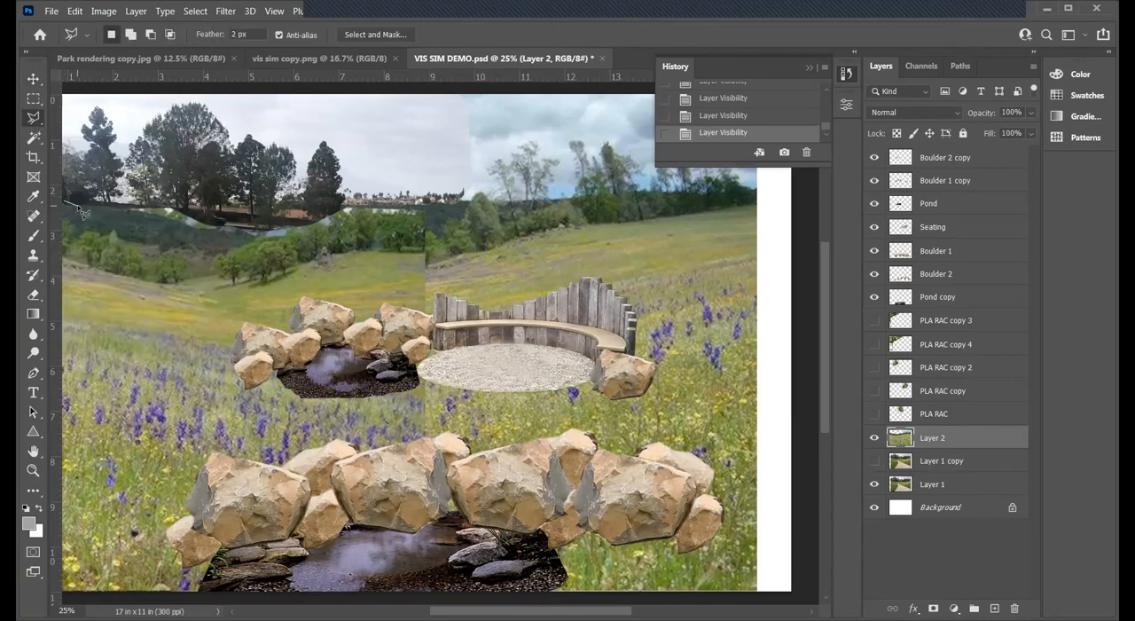
pyautogui.moveTo(113, 224)
pyautogui.mouseDown()
pyautogui.moveTo(236, 236)
pyautogui.moveTo(457, 234)
pyautogui.moveTo(535, 210)
pyautogui.moveTo(613, 206)
pyautogui.moveTo(626, 160)
pyautogui.moveTo(607, 89)
pyautogui.moveTo(587, 85)
pyautogui.moveTo(340, 96)
pyautogui.moveTo(91, 86)
pyautogui.moveTo(66, 89)
pyautogui.moveTo(56, 146)
pyautogui.moveTo(77, 196)
pyautogui.moveTo(66, 101)
pyautogui.moveTo(64, 160)
pyautogui.moveTo(83, 197)
pyautogui.moveTo(67, 102)
pyautogui.moveTo(91, 199)
pyautogui.mouseUp()
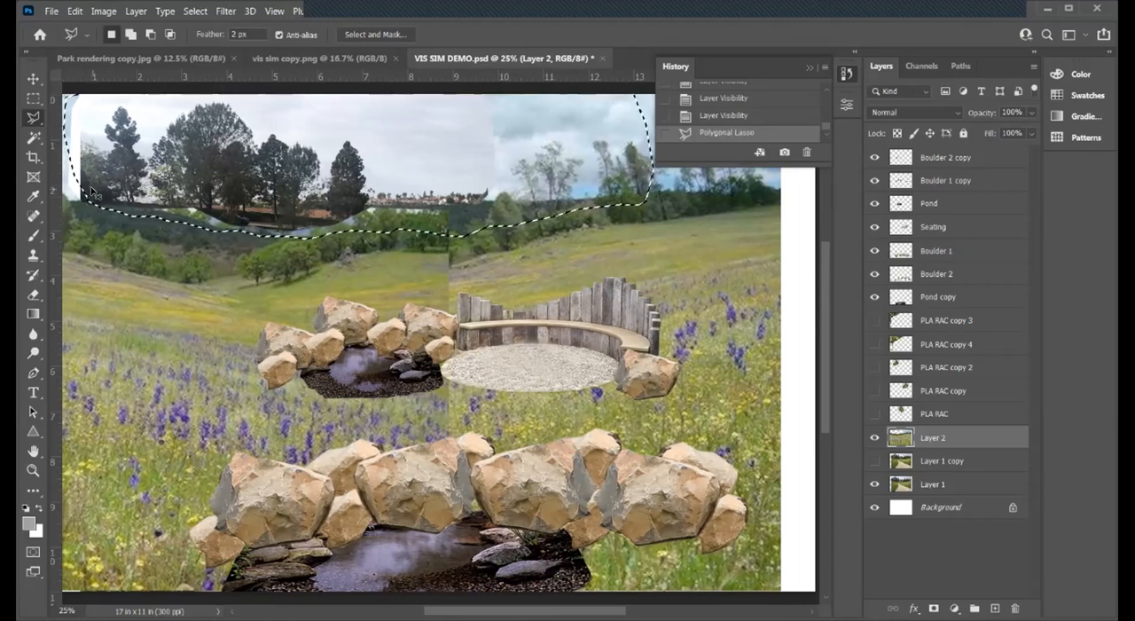
pyautogui.hotkey('ctrl', 'x')
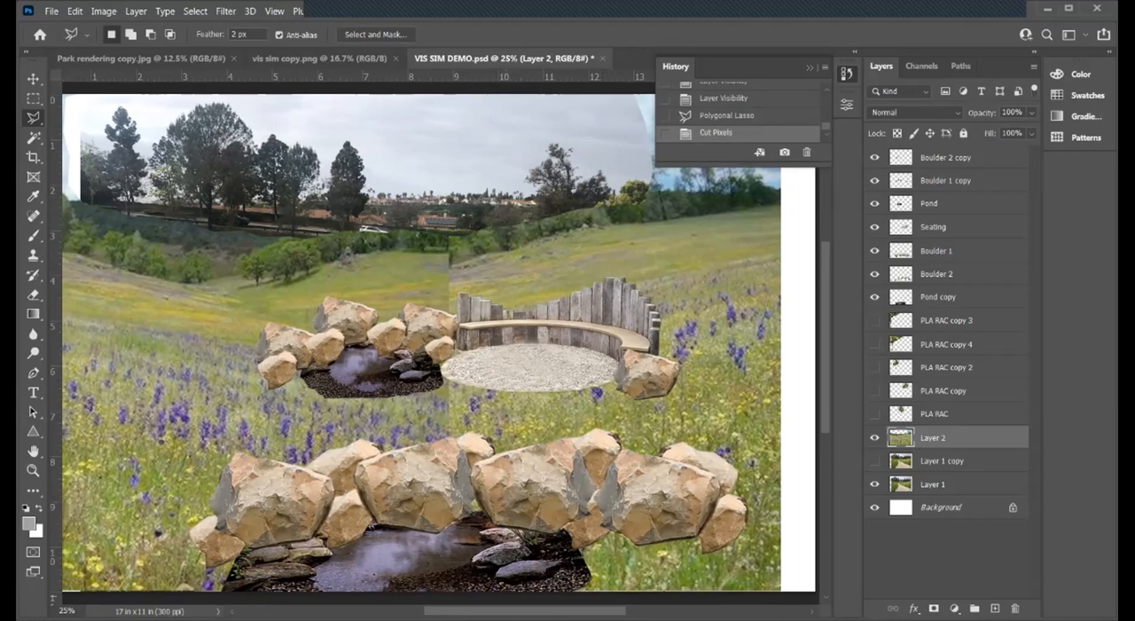
# - Hide Layer 2, trace the park photo's round tree and curved path with the Polygonal Lasso, and cut that shape from the reshown Layer 2
pyautogui.hscroll(5, 421, 341)
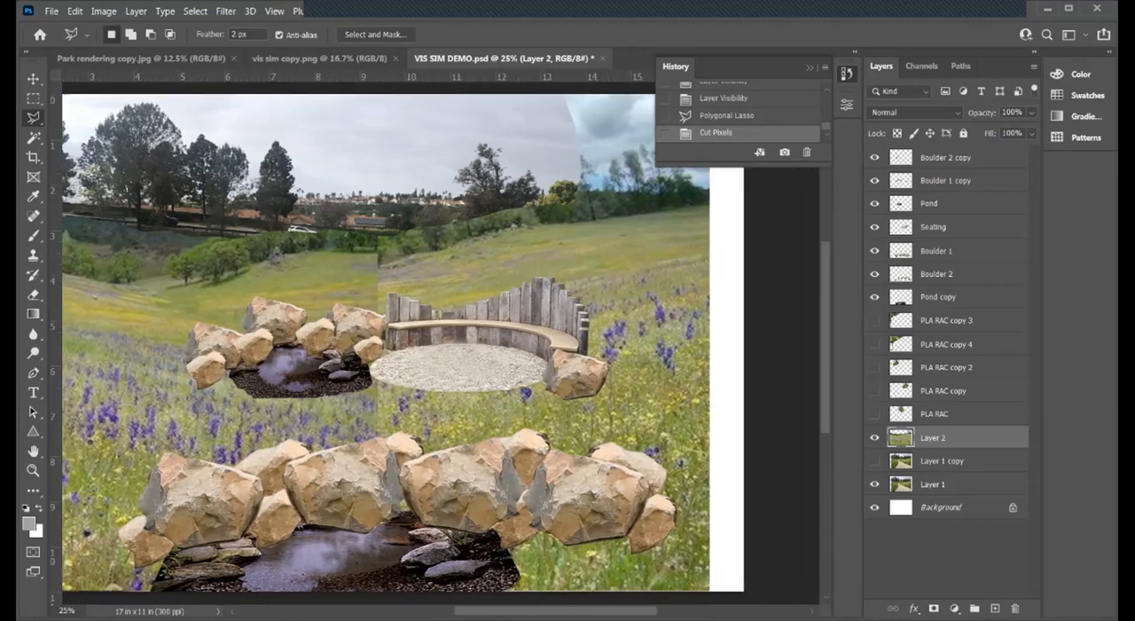
pyautogui.hscroll(10, 514, 133)
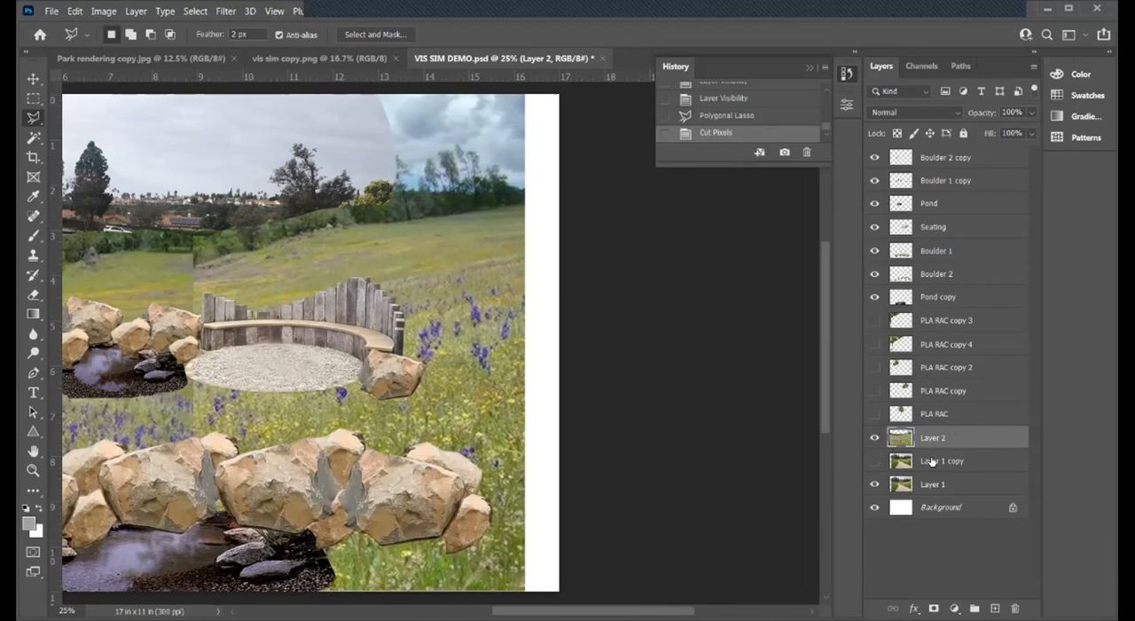
pyautogui.click(874, 437)
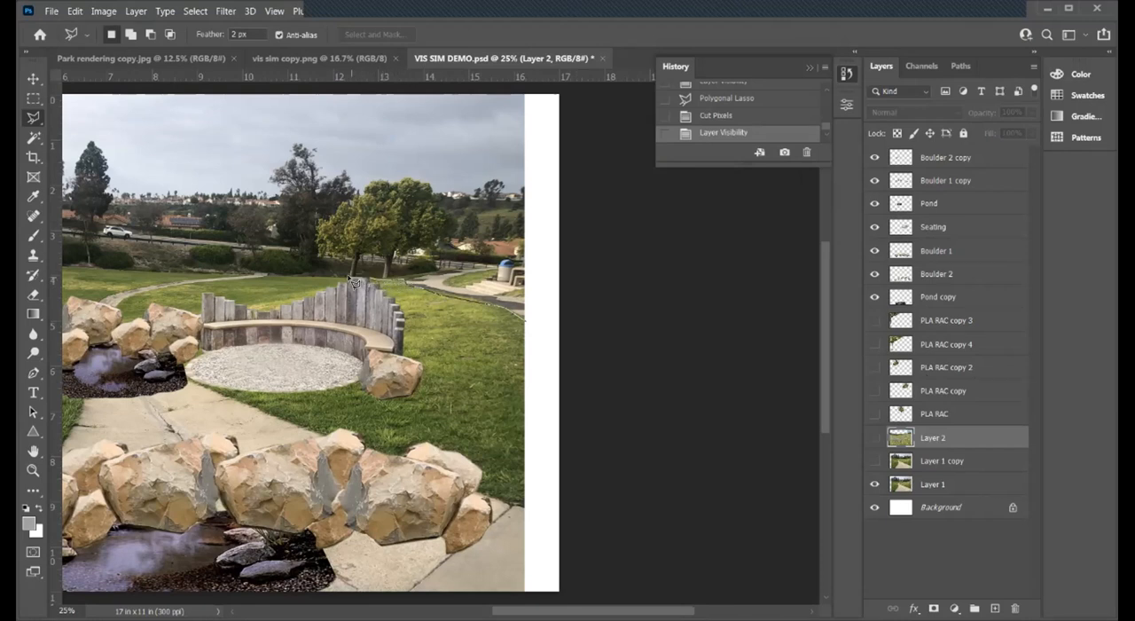
pyautogui.click(319, 227)
pyautogui.click(342, 196)
pyautogui.click(358, 188)
pyautogui.click(377, 182)
pyautogui.click(422, 184)
pyautogui.click(434, 197)
pyautogui.click(444, 213)
pyautogui.click(446, 228)
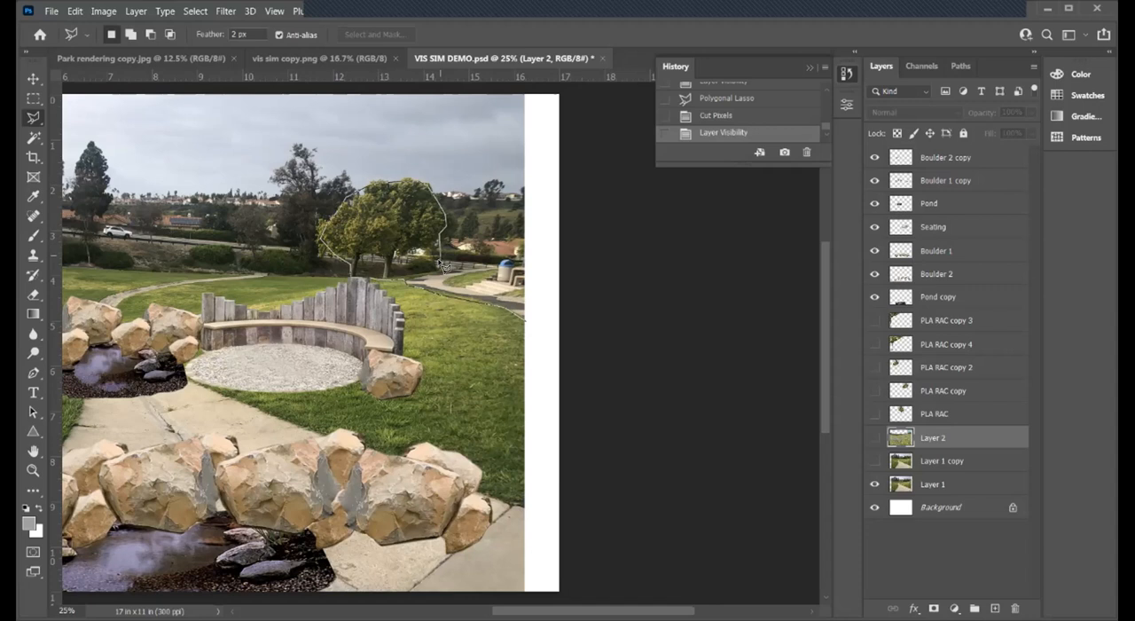
pyautogui.click(525, 266)
pyautogui.click(530, 280)
pyautogui.click(536, 312)
pyautogui.doubleClick(530, 327)
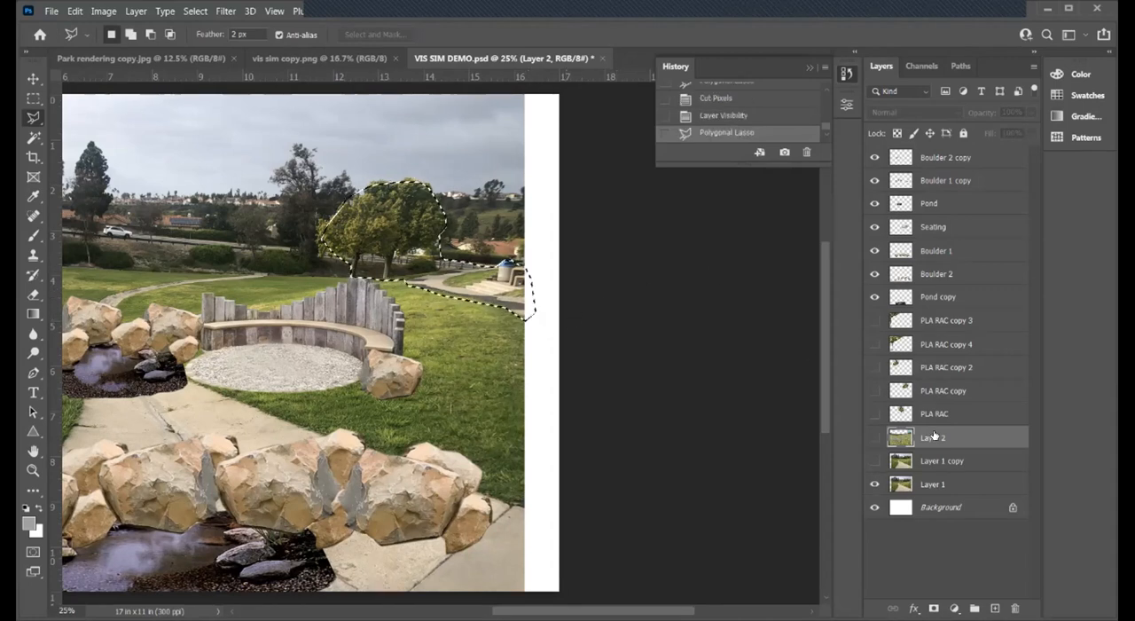
pyautogui.click(874, 437)
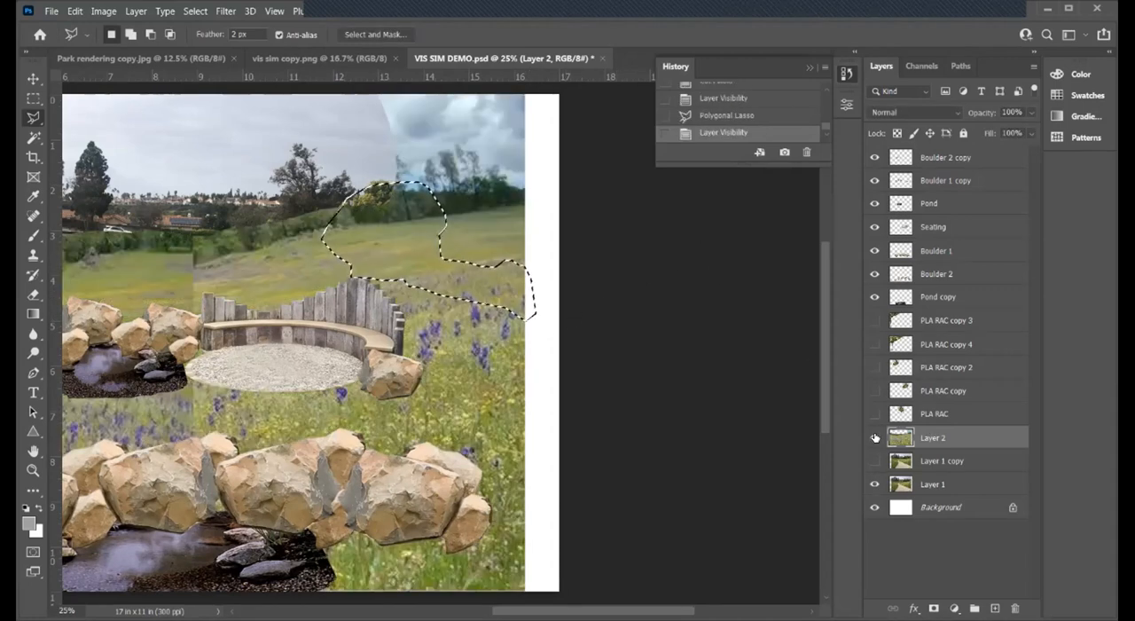
pyautogui.hotkey('ctrl', 'x')
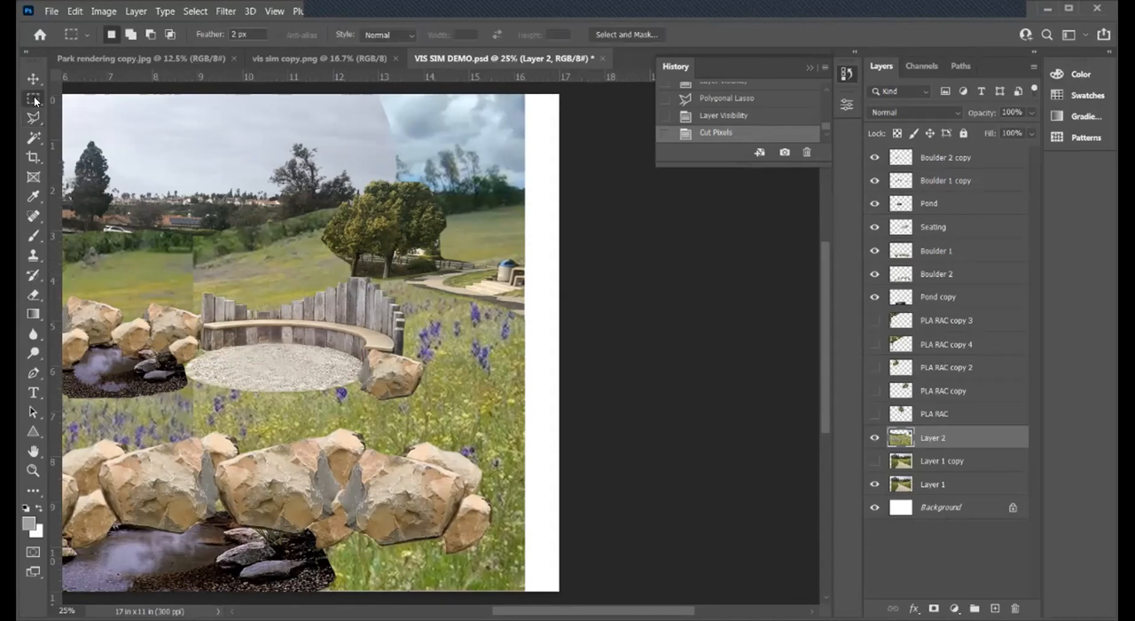
# - Lasso the remaining blue sky and hillside beside the round tree, down to the path, and cut it from Layer 2
pyautogui.scroll(2, 493, 227)
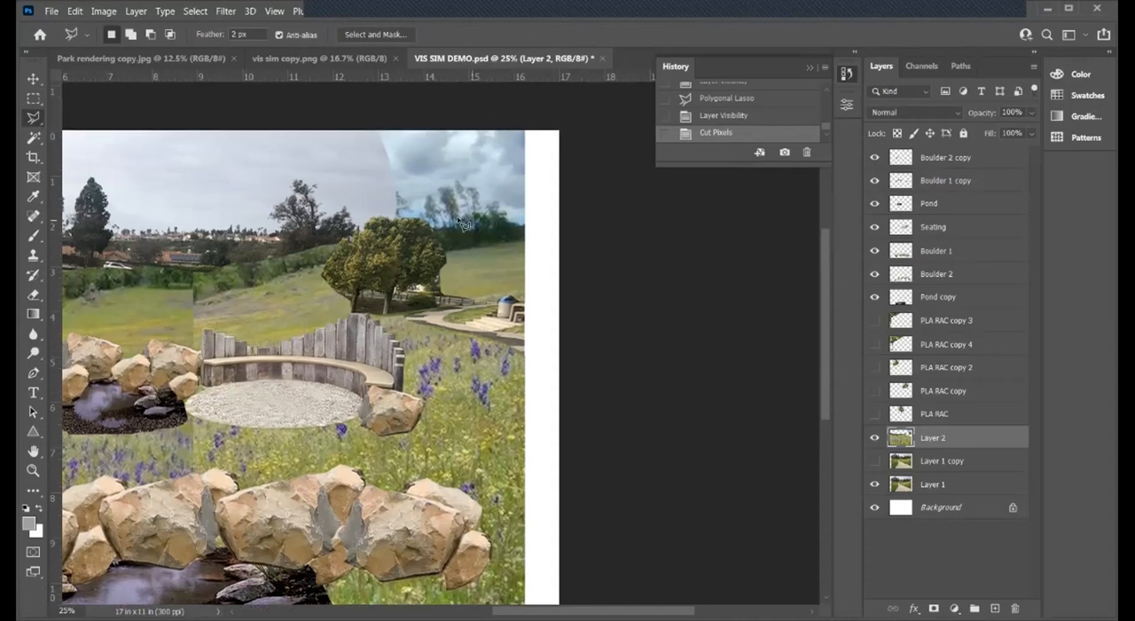
pyautogui.moveTo(354, 140)
pyautogui.mouseDown()
pyautogui.moveTo(374, 112)
pyautogui.moveTo(561, 108)
pyautogui.moveTo(577, 144)
pyautogui.moveTo(558, 257)
pyautogui.mouseUp()
pyautogui.click(561, 263)
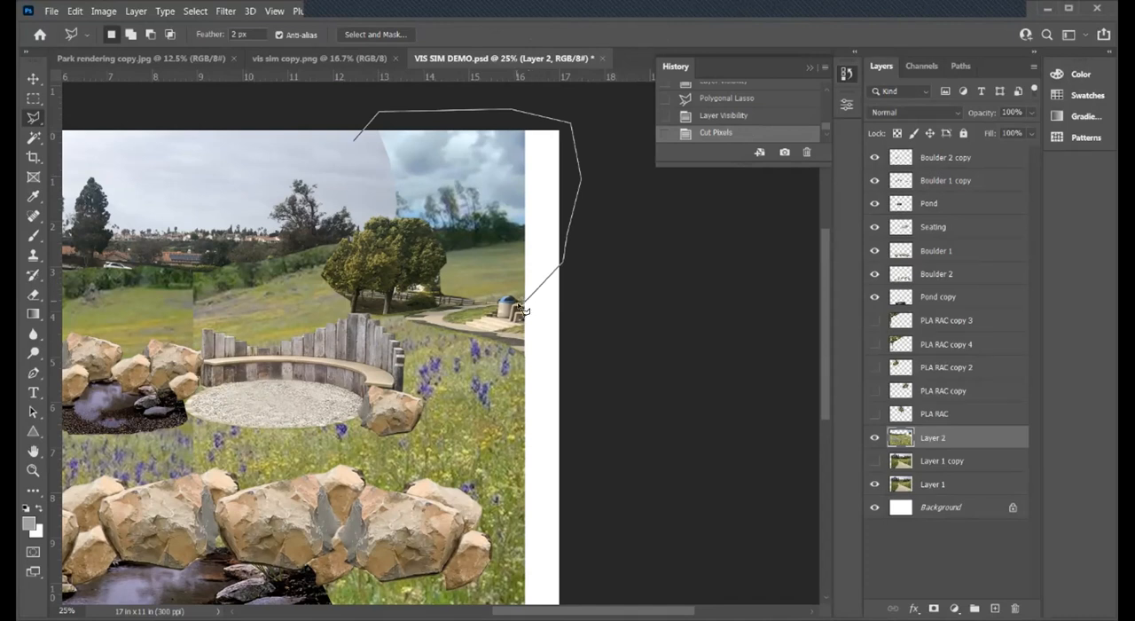
pyautogui.click(477, 308)
pyautogui.click(430, 304)
pyautogui.click(406, 274)
pyautogui.click(370, 226)
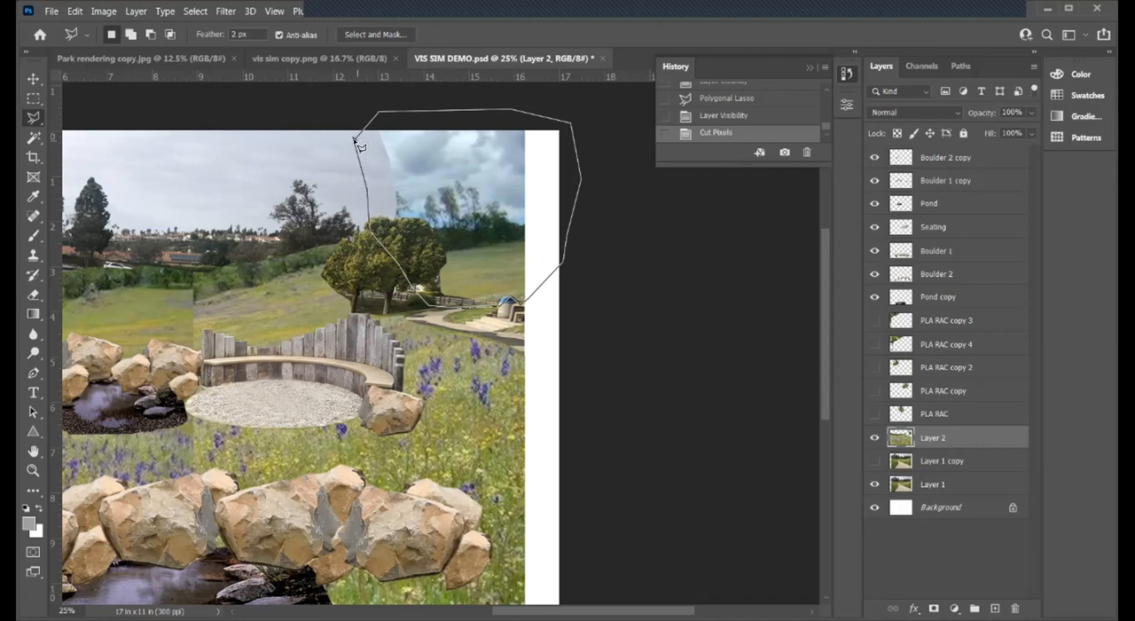
pyautogui.doubleClick(354, 143)
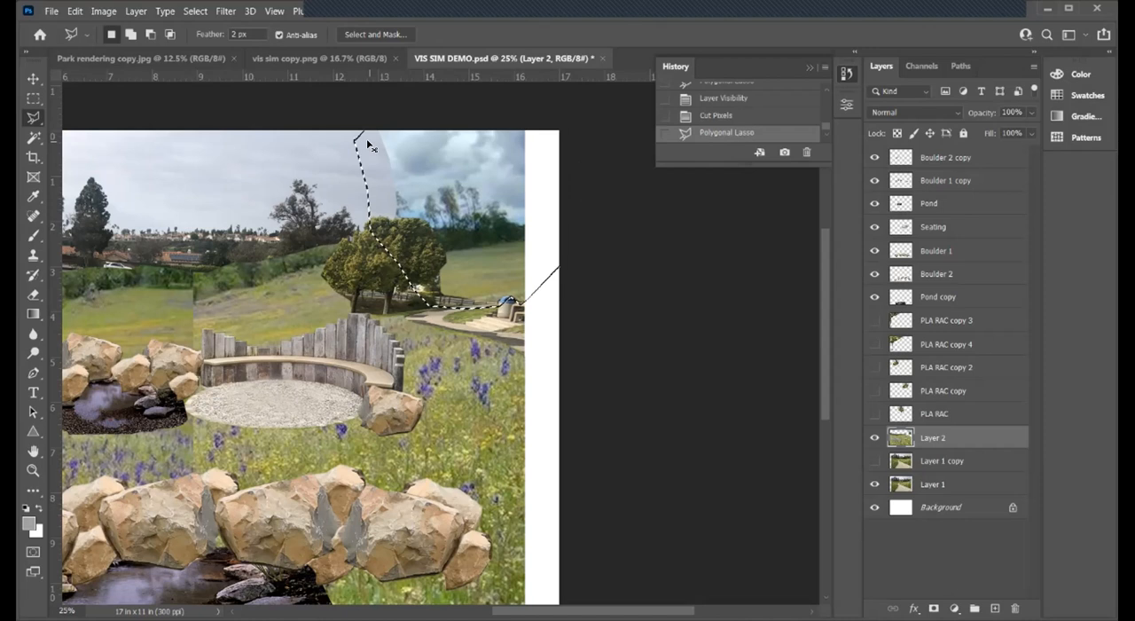
pyautogui.hotkey('ctrl', 'x')
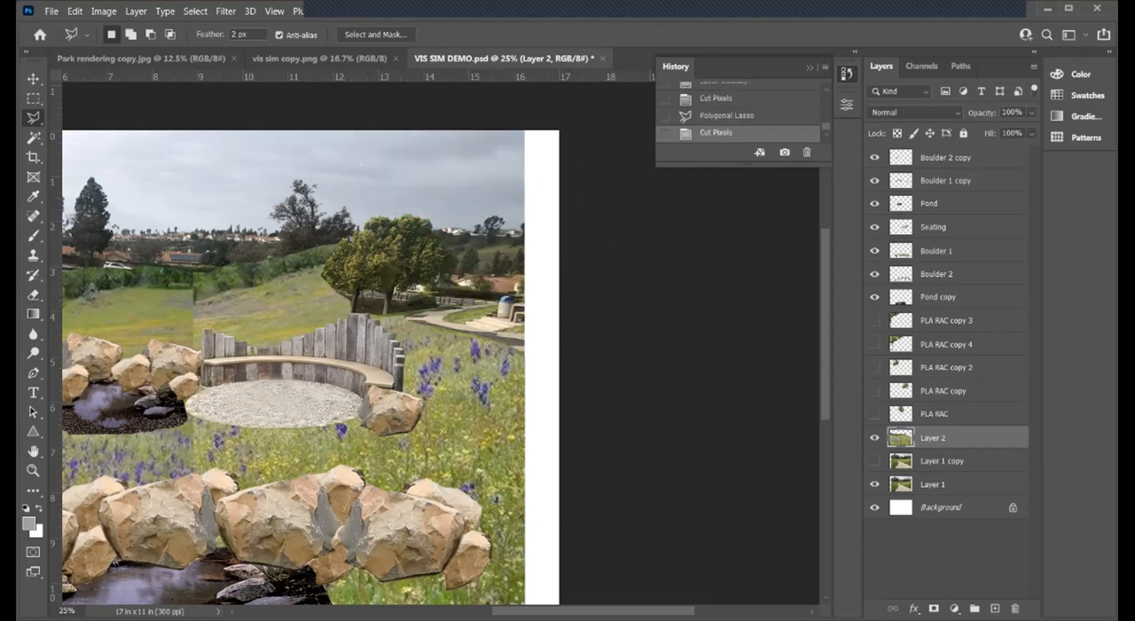
# - Lasso the hillside strip behind the bench, between the grassland seam and the round tree, and cut it from Layer 2
pyautogui.hscroll(-5, 459, 368)
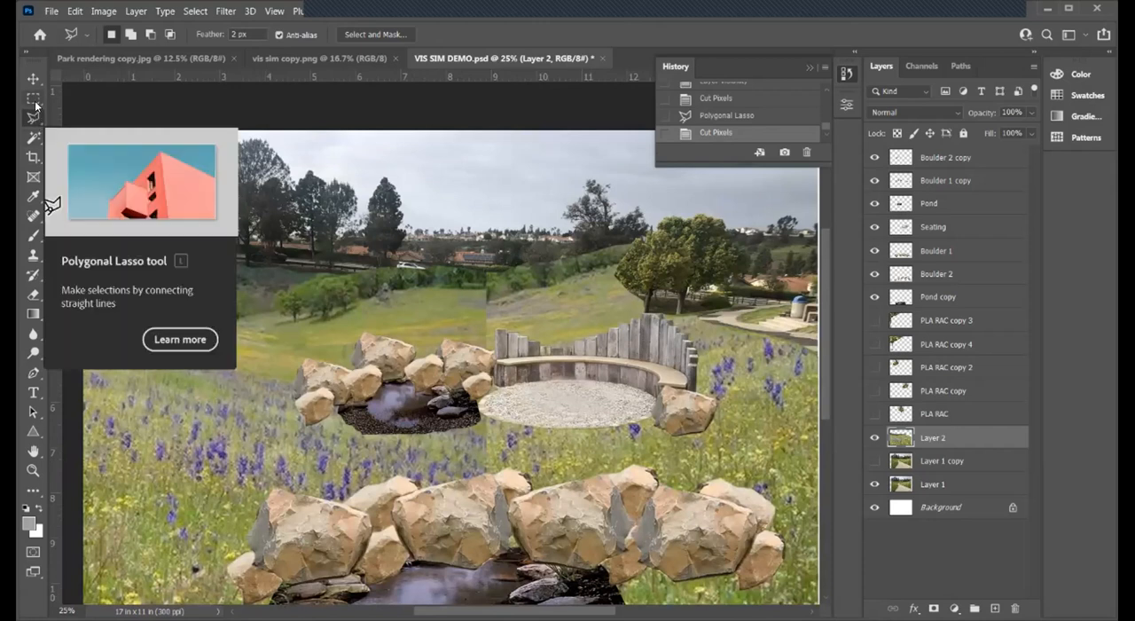
pyautogui.click(493, 273)
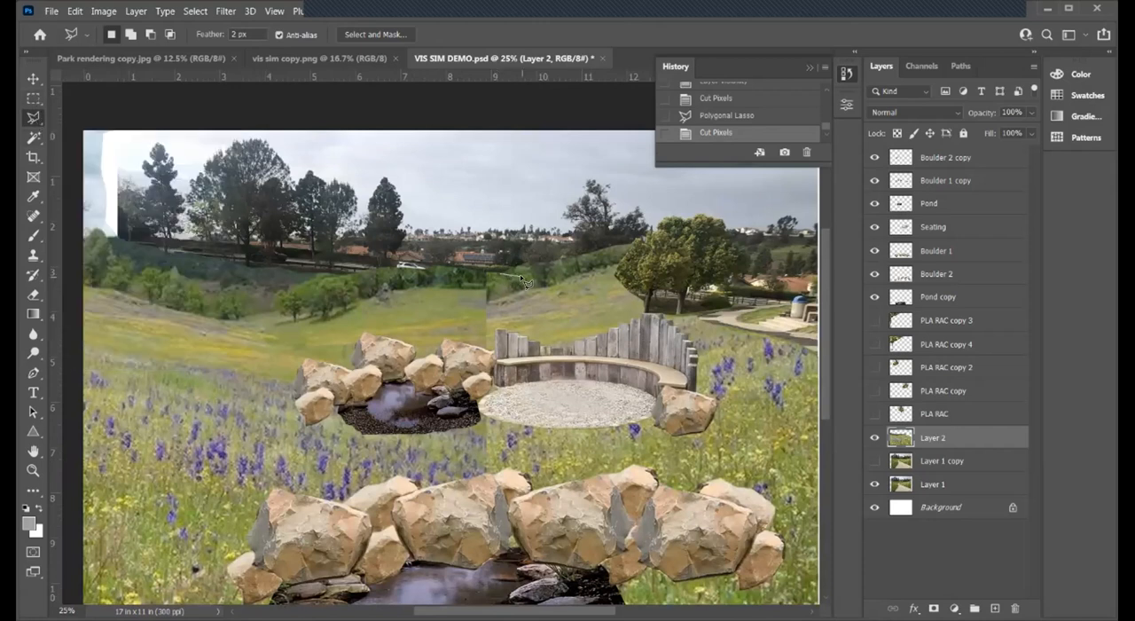
pyautogui.click(662, 294)
pyautogui.click(657, 231)
pyautogui.click(612, 213)
pyautogui.click(497, 222)
pyautogui.click(498, 273)
pyautogui.hotkey('ctrl', 'x')
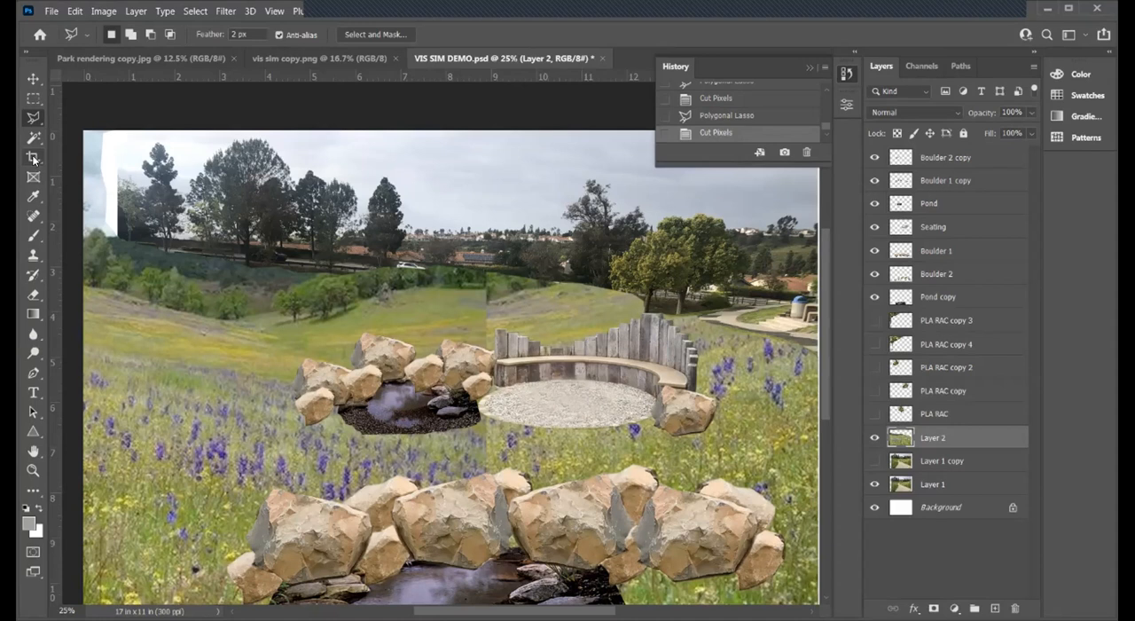
pyautogui.click(423, 267)
pyautogui.click(463, 279)
pyautogui.click(491, 285)
pyautogui.click(533, 288)
pyautogui.click(548, 290)
pyautogui.click(576, 294)
pyautogui.click(613, 300)
pyautogui.click(658, 303)
pyautogui.click(659, 272)
pyautogui.click(607, 248)
pyautogui.click(428, 245)
pyautogui.click(426, 269)
pyautogui.hotkey('ctrl', 'z')
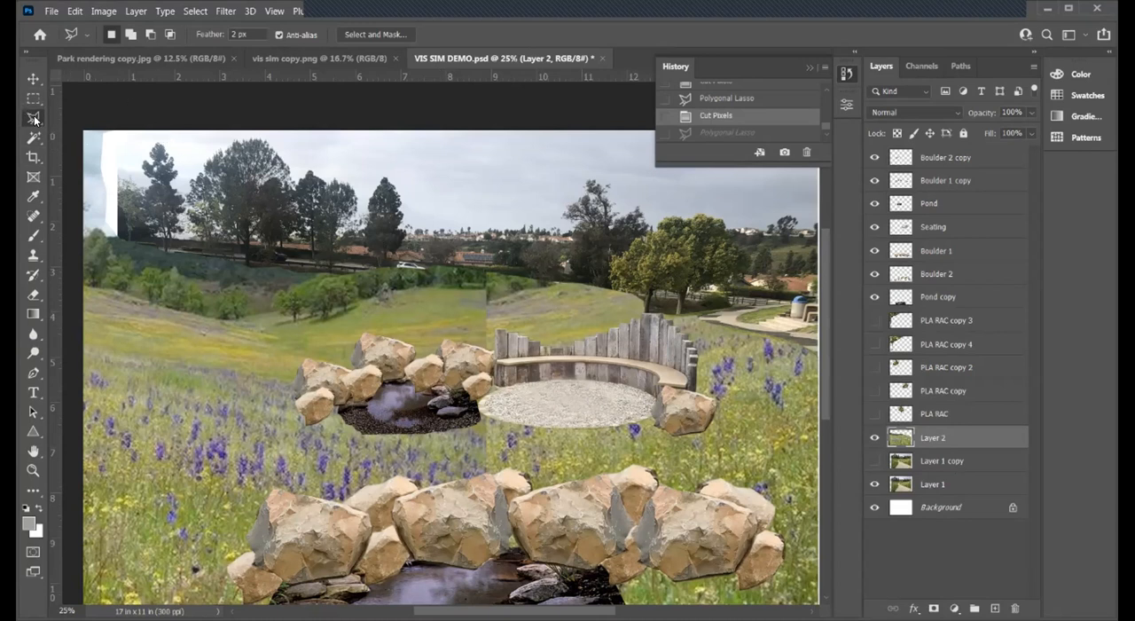
# - Lasso the remaining strip above the hill line, from the grassland seam to the round tree, and cut it from Layer 2
pyautogui.click(460, 250)
pyautogui.click(652, 279)
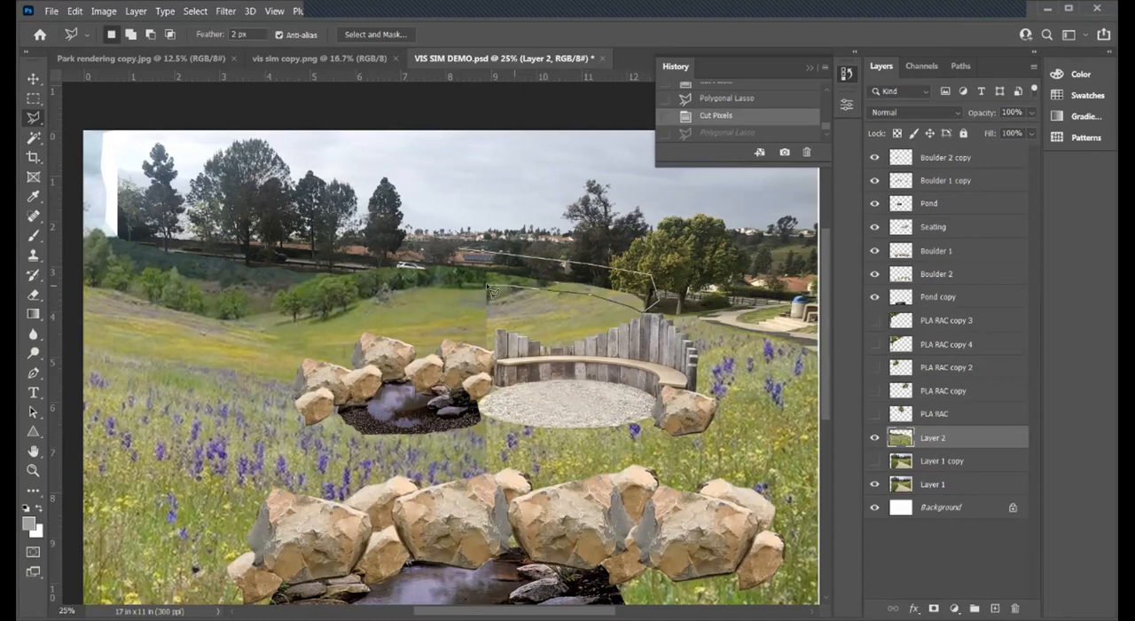
pyautogui.click(459, 250)
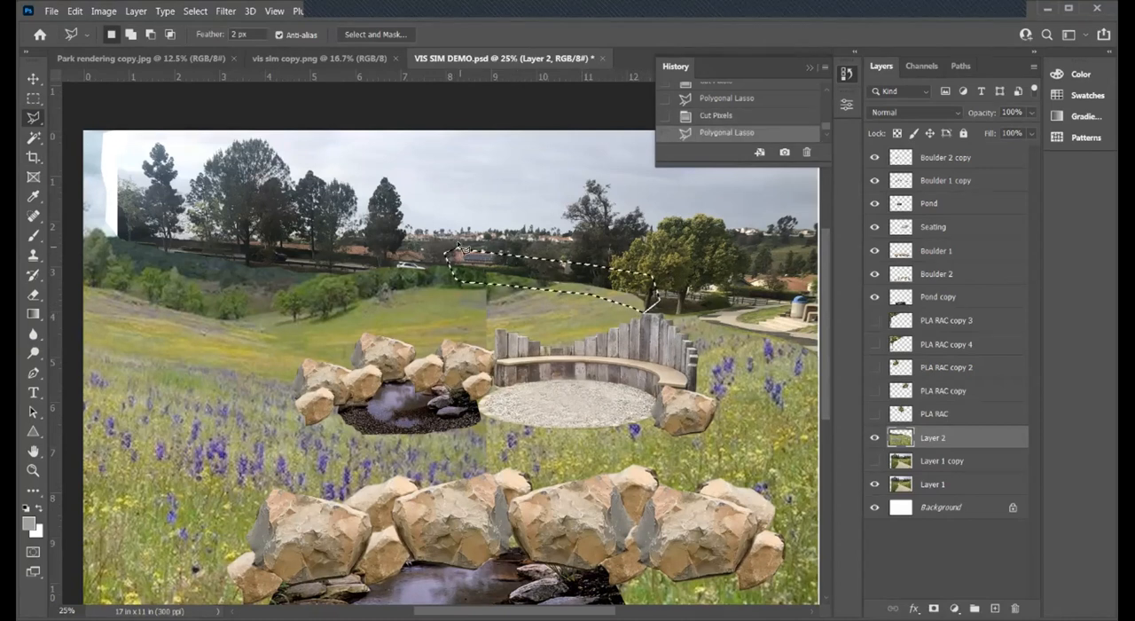
pyautogui.hotkey('ctrl', 'x')
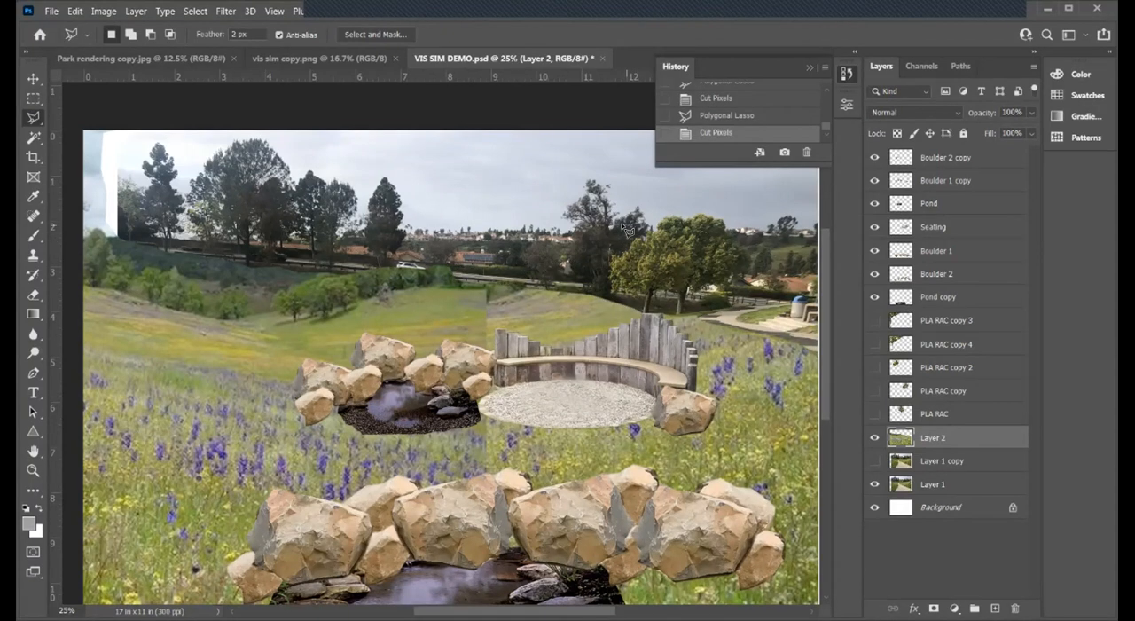
pyautogui.click(30, 80)
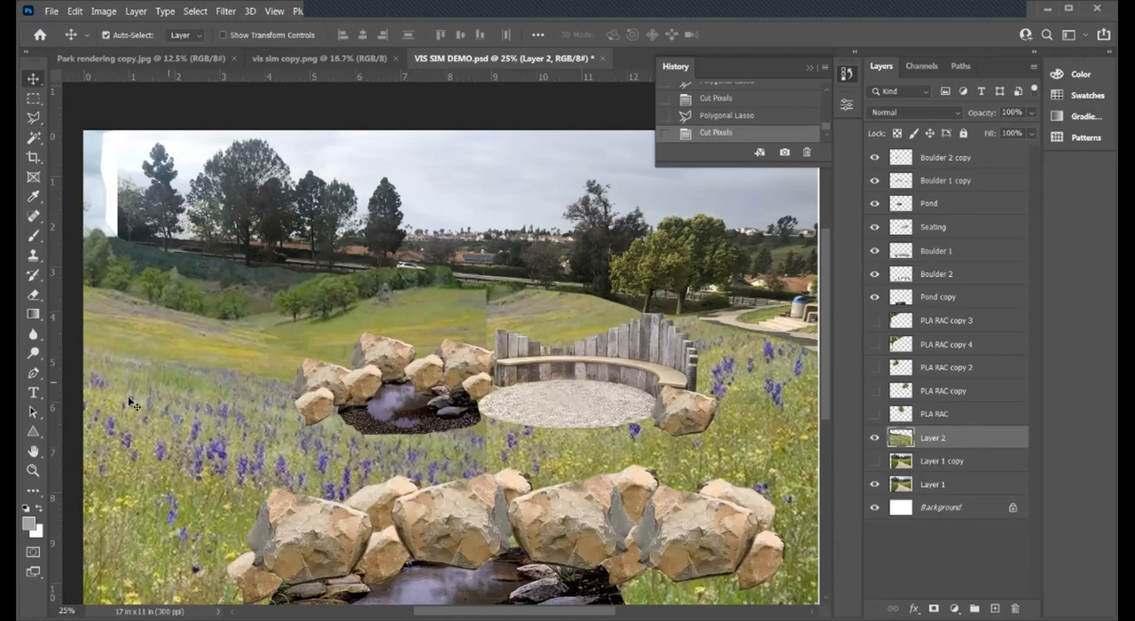
# - Clone grass over the vertical seam in Layer 2's grassland with a 190 px Clone Stamp, and save the document
pyautogui.click(32, 256)
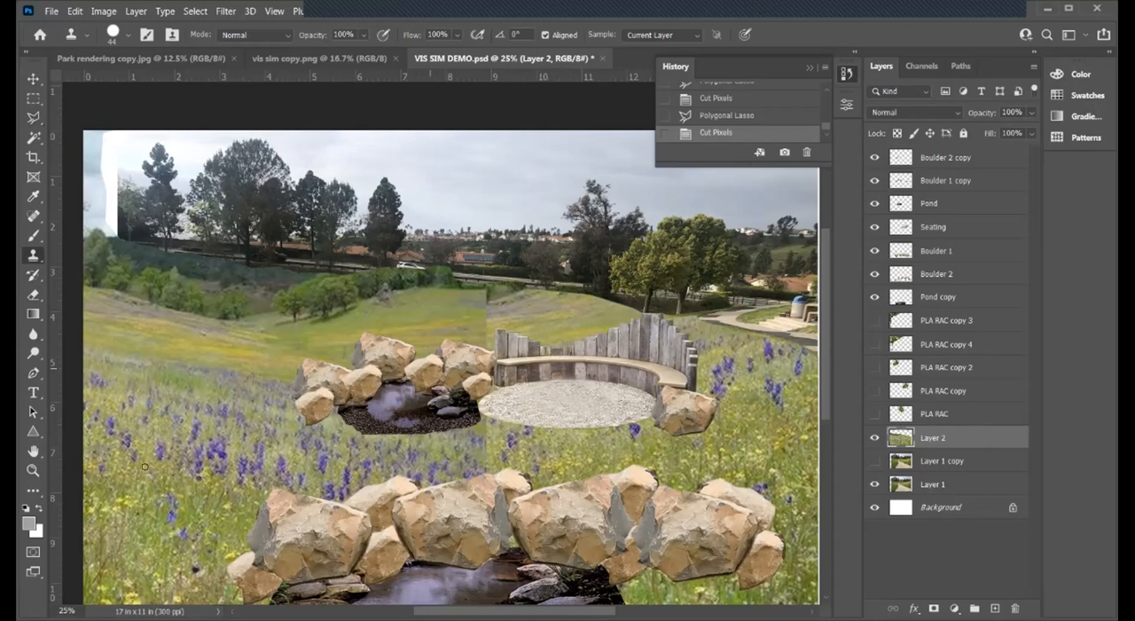
pyautogui.click(125, 37)
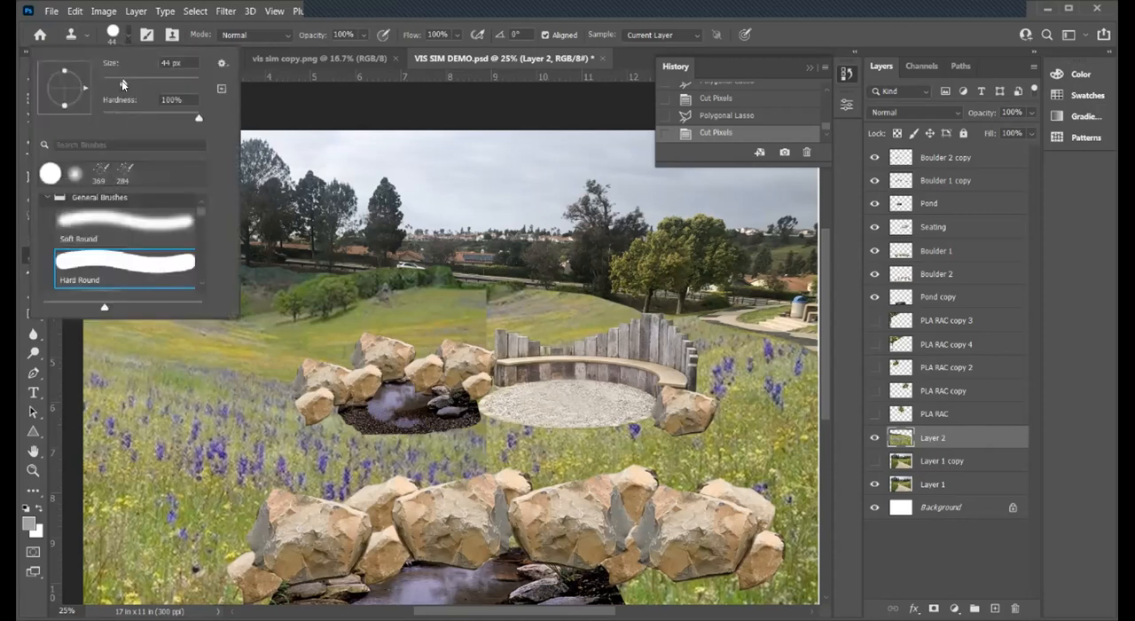
pyautogui.click(137, 83)
pyautogui.moveTo(157, 84); pyautogui.dragTo(152, 83)
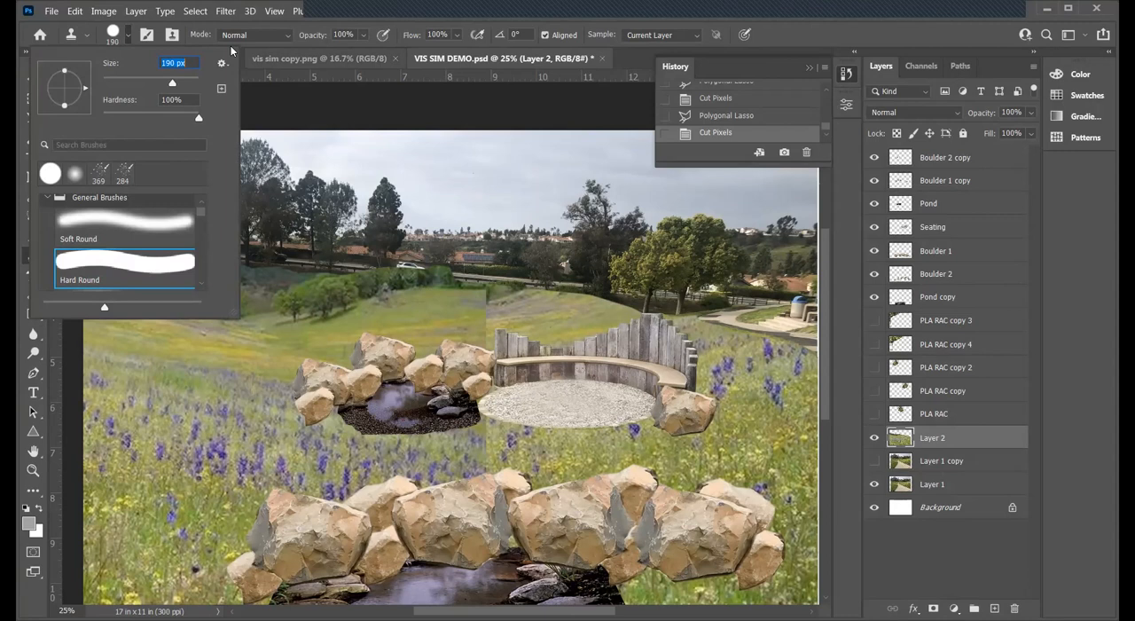
pyautogui.click(478, 321)
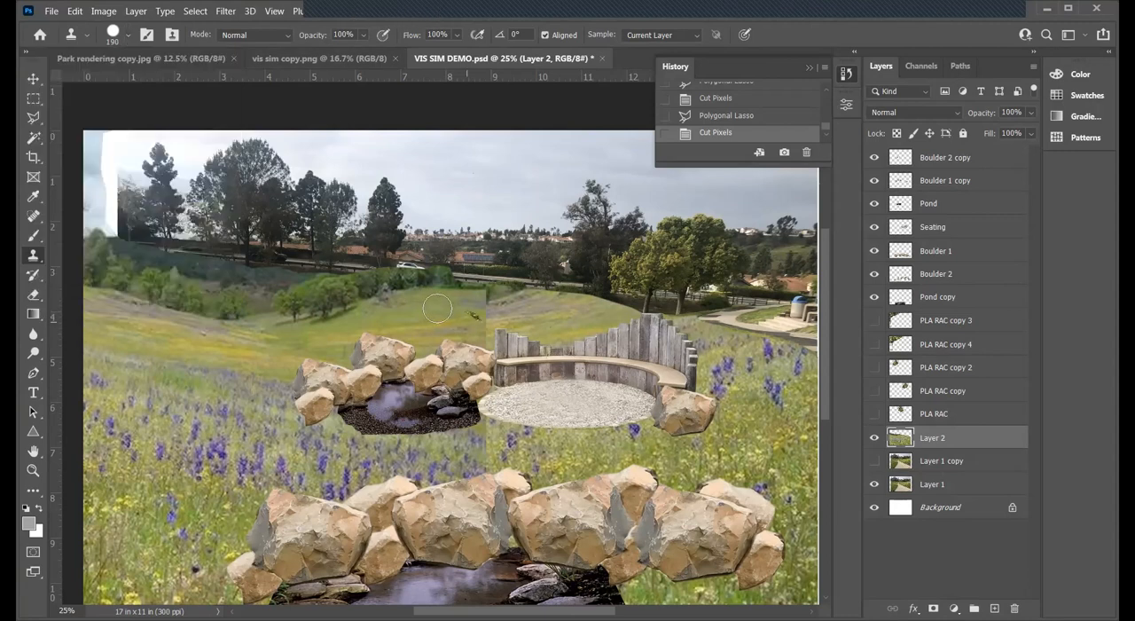
pyautogui.keyDown('alt'); pyautogui.click(415, 315); pyautogui.keyUp('alt')
pyautogui.moveTo(455, 311)
pyautogui.mouseDown()
pyautogui.moveTo(503, 308)
pyautogui.moveTo(467, 316)
pyautogui.moveTo(498, 319)
pyautogui.mouseUp()
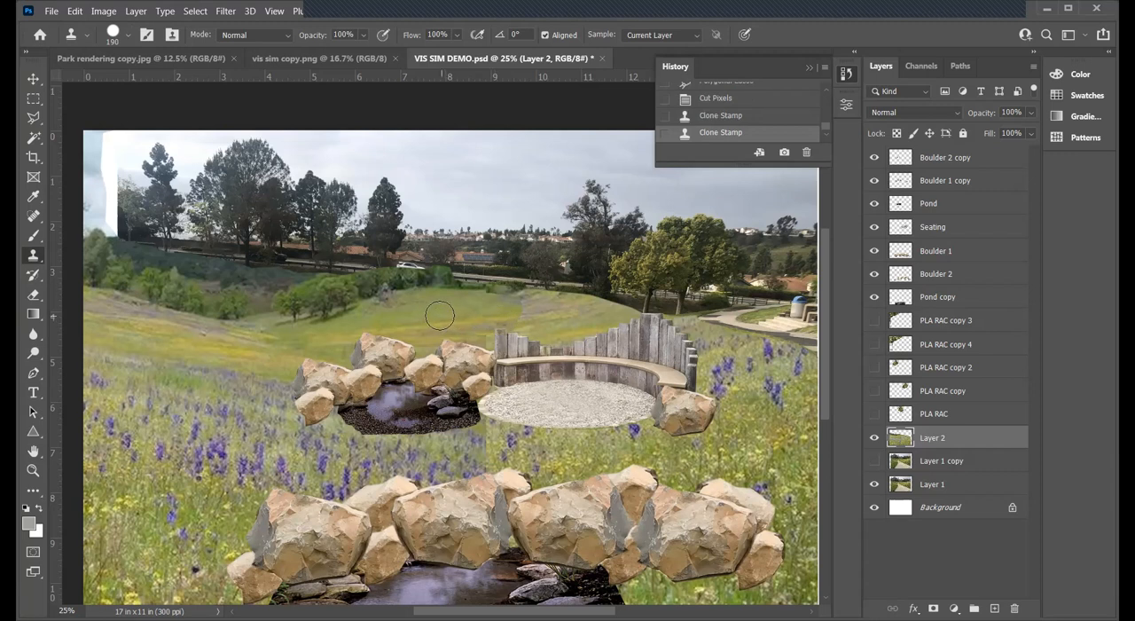
pyautogui.moveTo(465, 325)
pyautogui.mouseDown()
pyautogui.moveTo(514, 333)
pyautogui.moveTo(534, 326)
pyautogui.moveTo(526, 308)
pyautogui.moveTo(546, 312)
pyautogui.mouseUp()
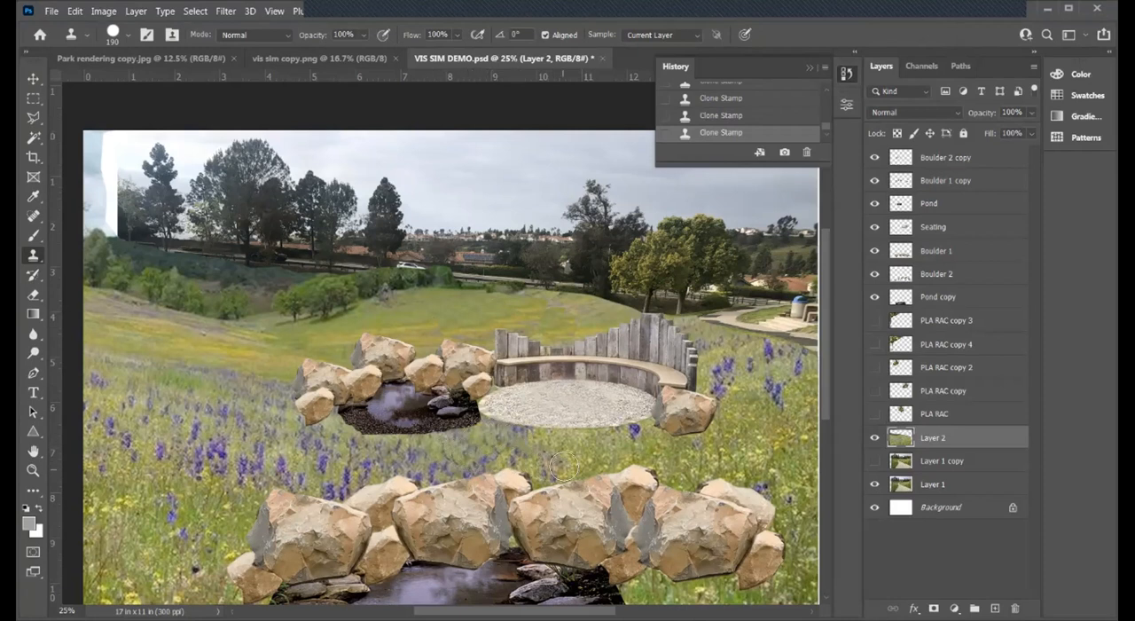
pyautogui.click(569, 367)
pyautogui.hotkey('ctrl', 'z')
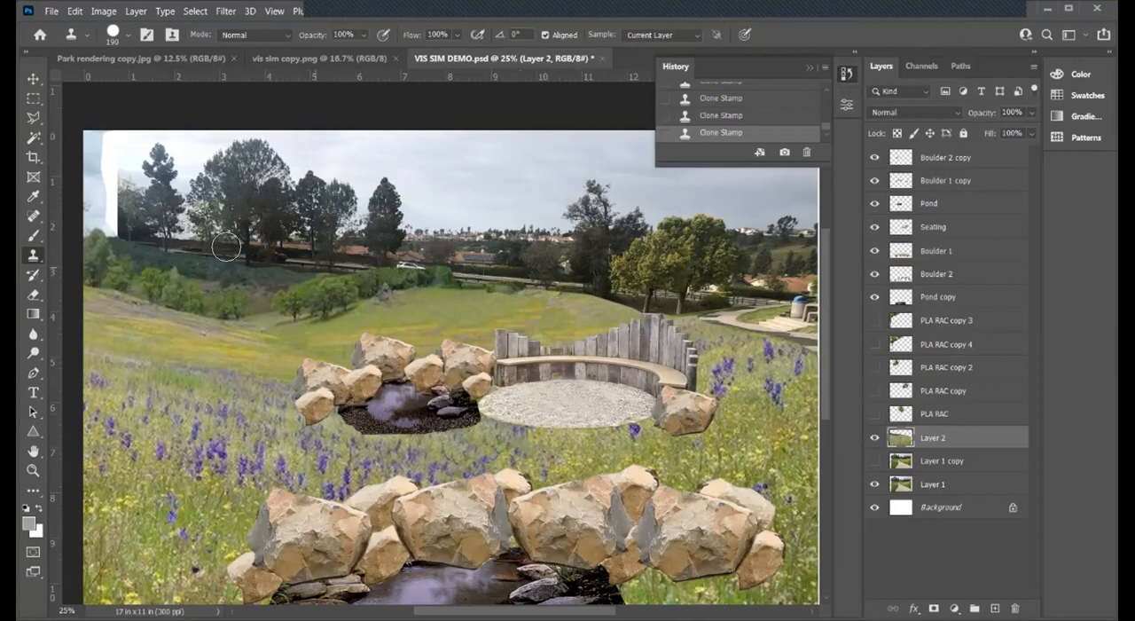
pyautogui.click(51, 12)
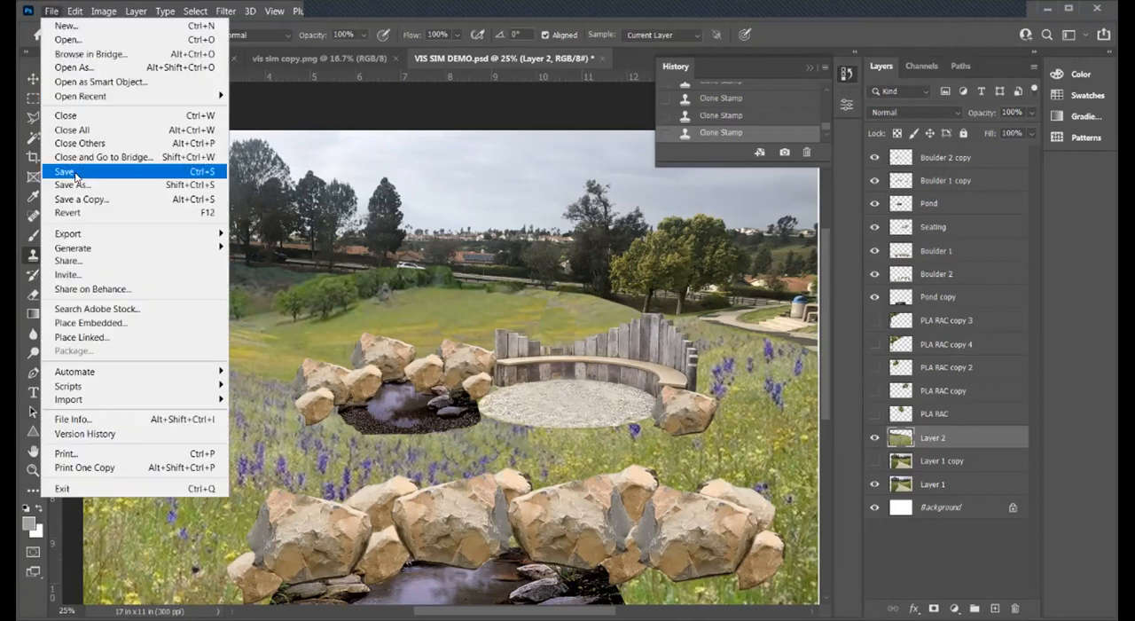
pyautogui.click(74, 174)
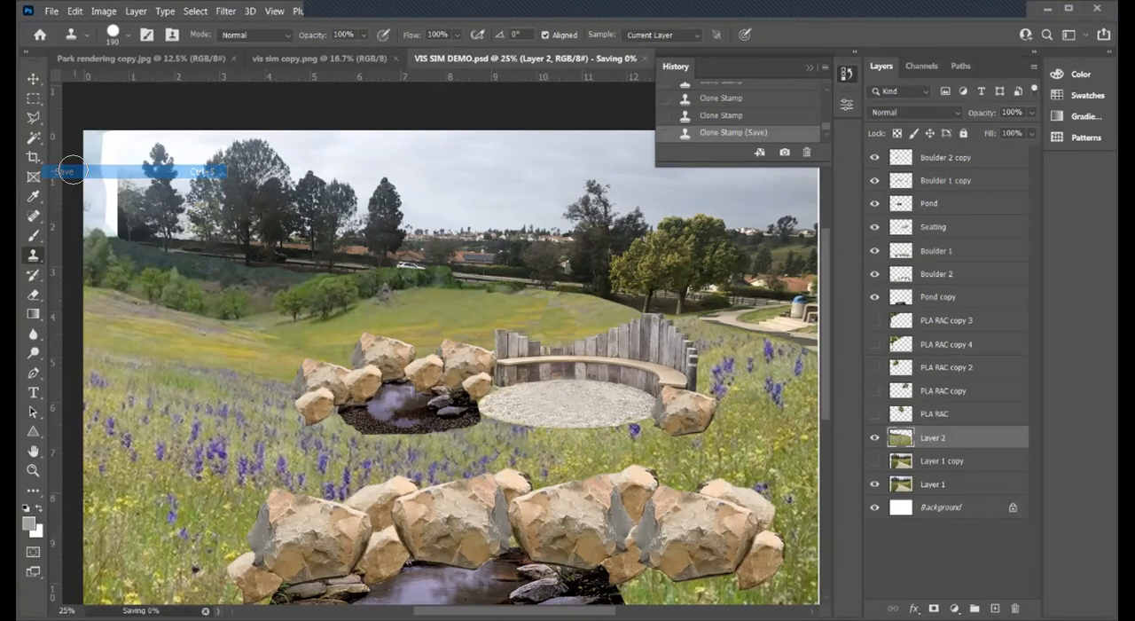
# - Extend the gravel along the front edge of the smaller pond on the Pond layer with an 81 px Clone Stamp, and save the document
pyautogui.click(33, 81)
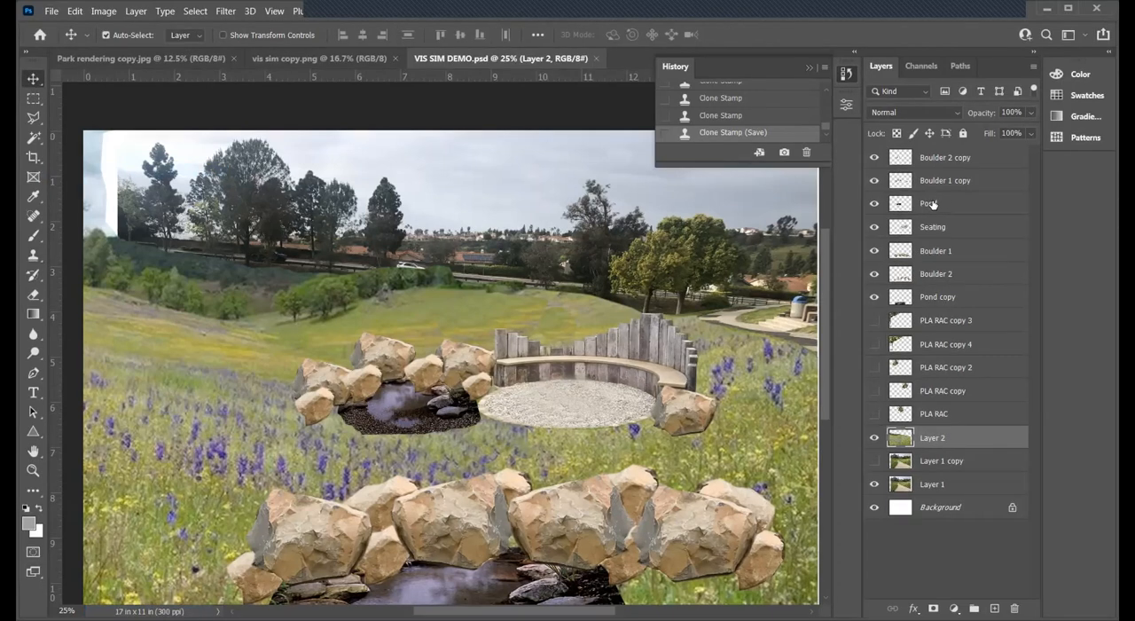
pyautogui.click(874, 205)
pyautogui.click(874, 205)
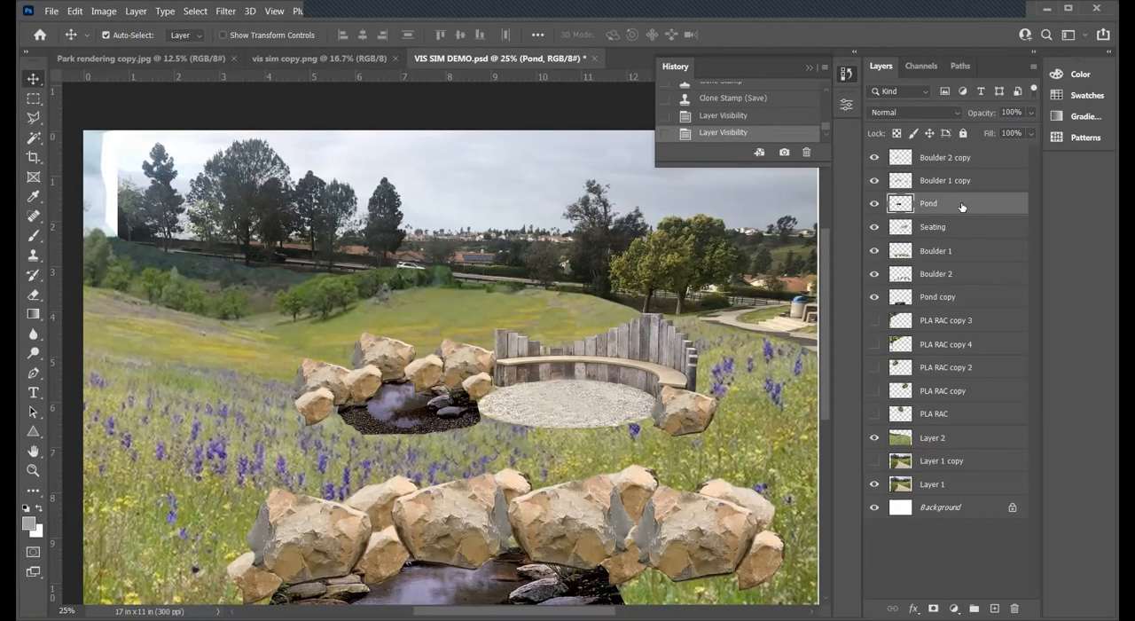
pyautogui.click(33, 255)
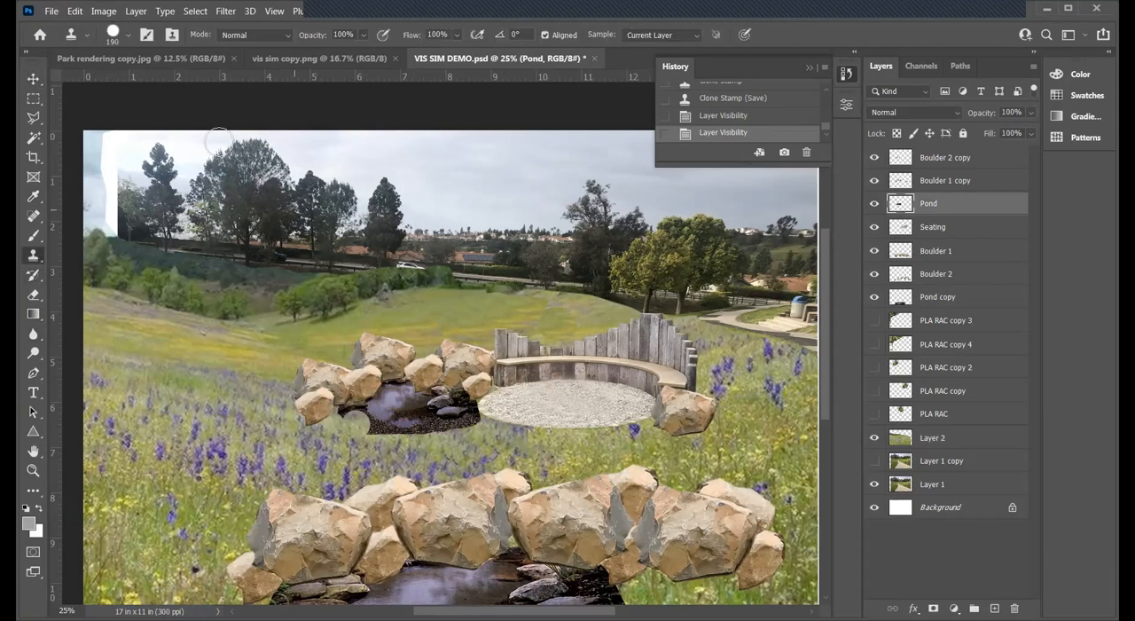
pyautogui.click(127, 36)
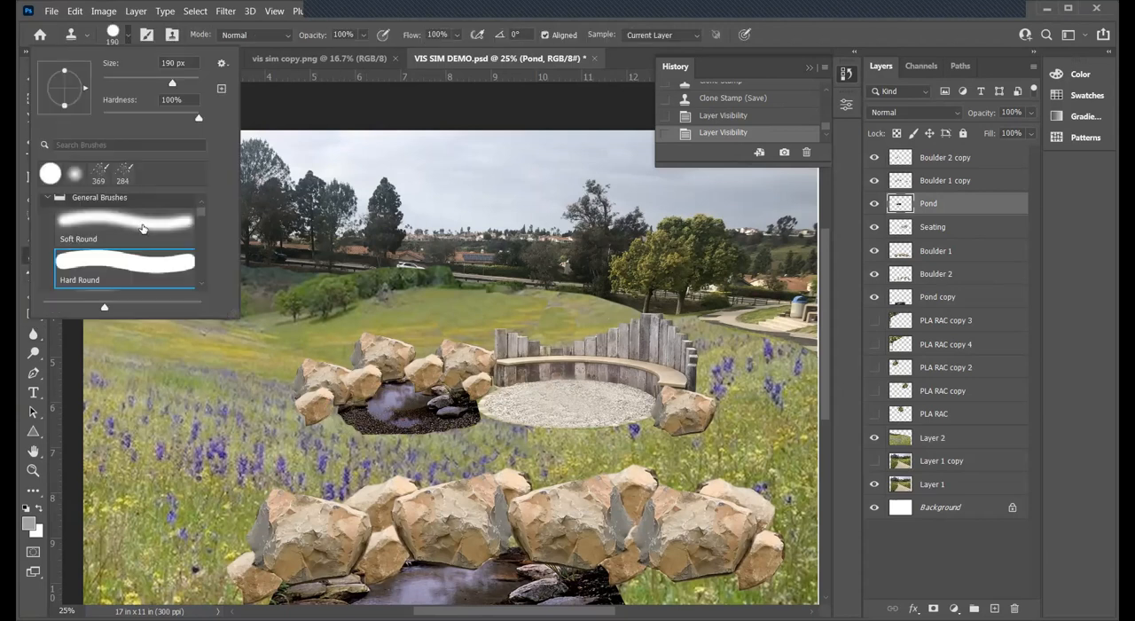
pyautogui.moveTo(144, 84); pyautogui.dragTo(141, 83)
pyautogui.click(429, 9)
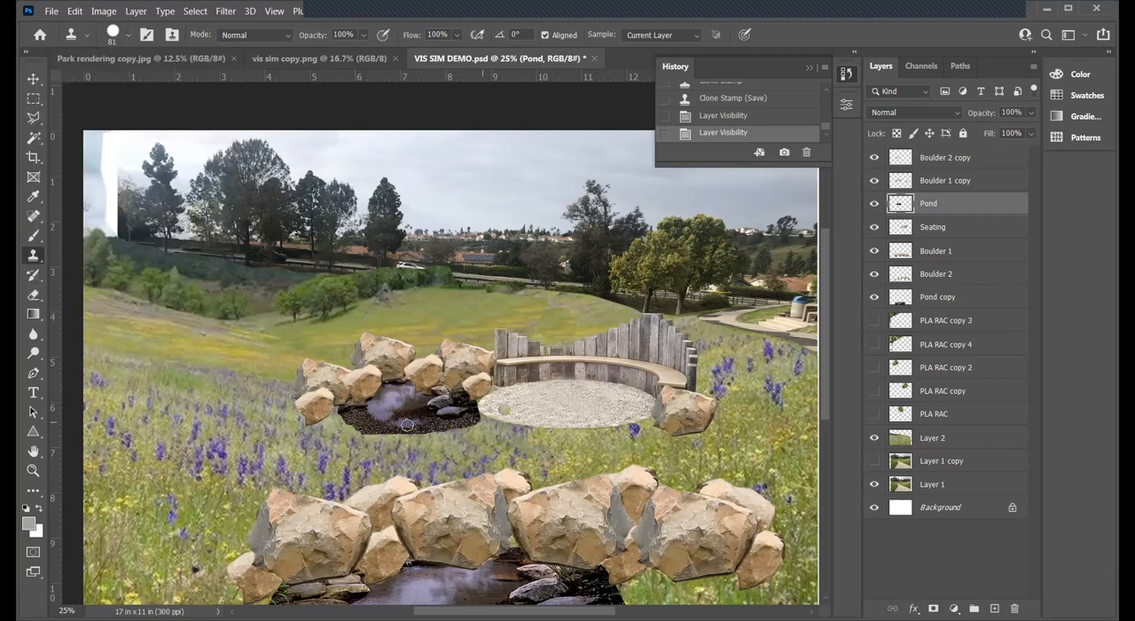
pyautogui.keyDown('alt'); pyautogui.click(353, 414); pyautogui.keyUp('alt')
pyautogui.moveTo(407, 435)
pyautogui.mouseDown()
pyautogui.moveTo(350, 404)
pyautogui.moveTo(418, 441)
pyautogui.moveTo(377, 430)
pyautogui.moveTo(431, 441)
pyautogui.moveTo(365, 421)
pyautogui.moveTo(436, 438)
pyautogui.moveTo(350, 412)
pyautogui.moveTo(441, 436)
pyautogui.mouseUp()
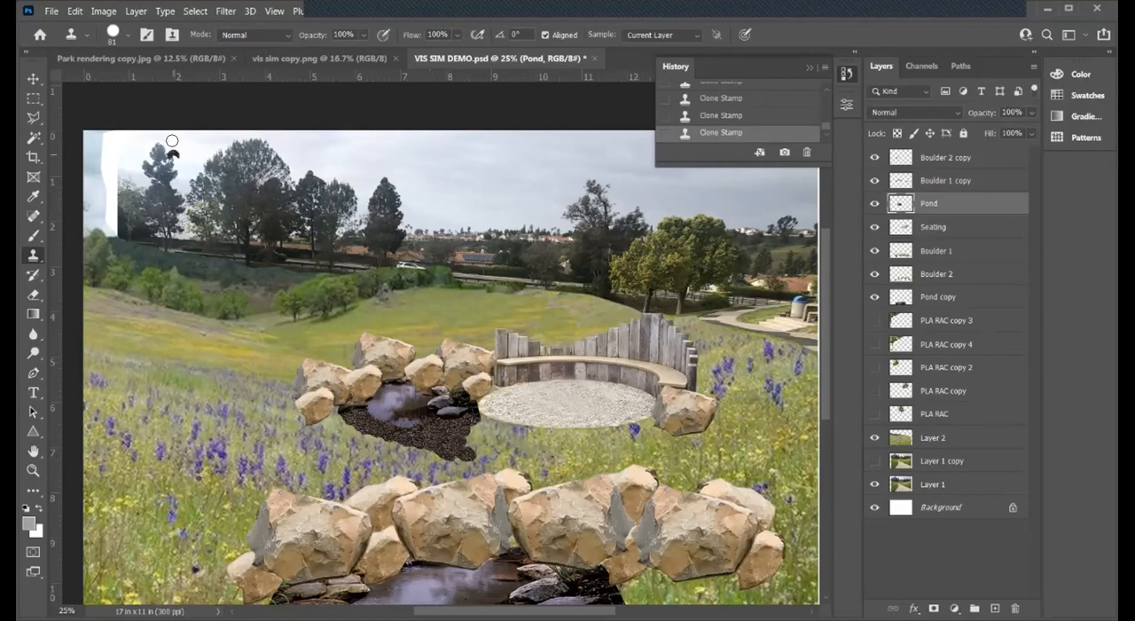
pyautogui.click(390, 339)
pyautogui.click(51, 13)
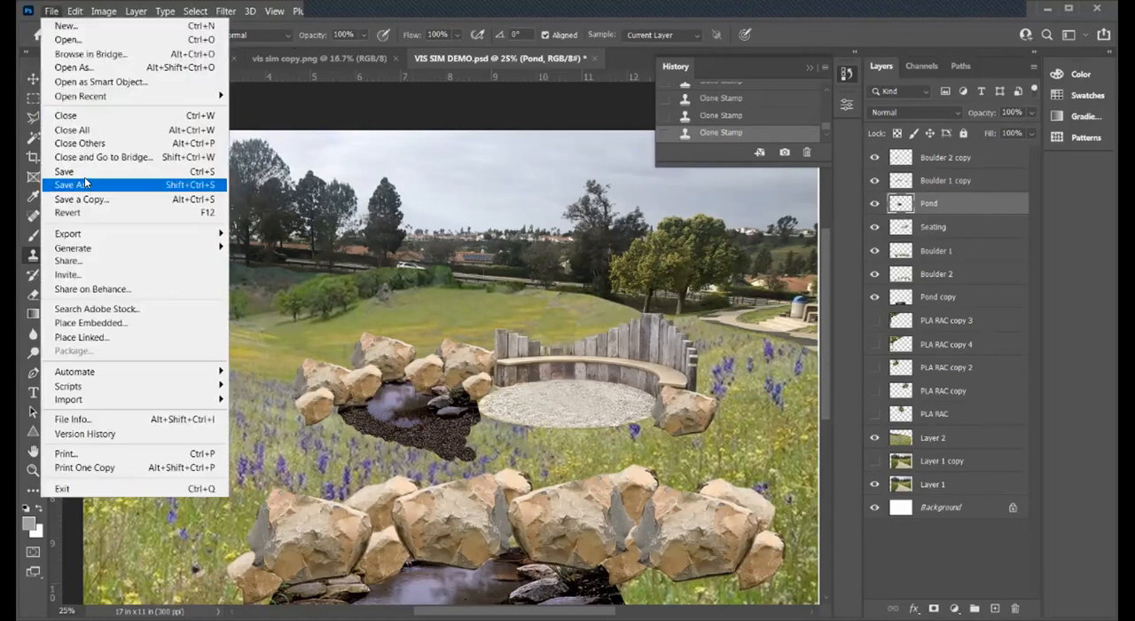
pyautogui.click(71, 172)
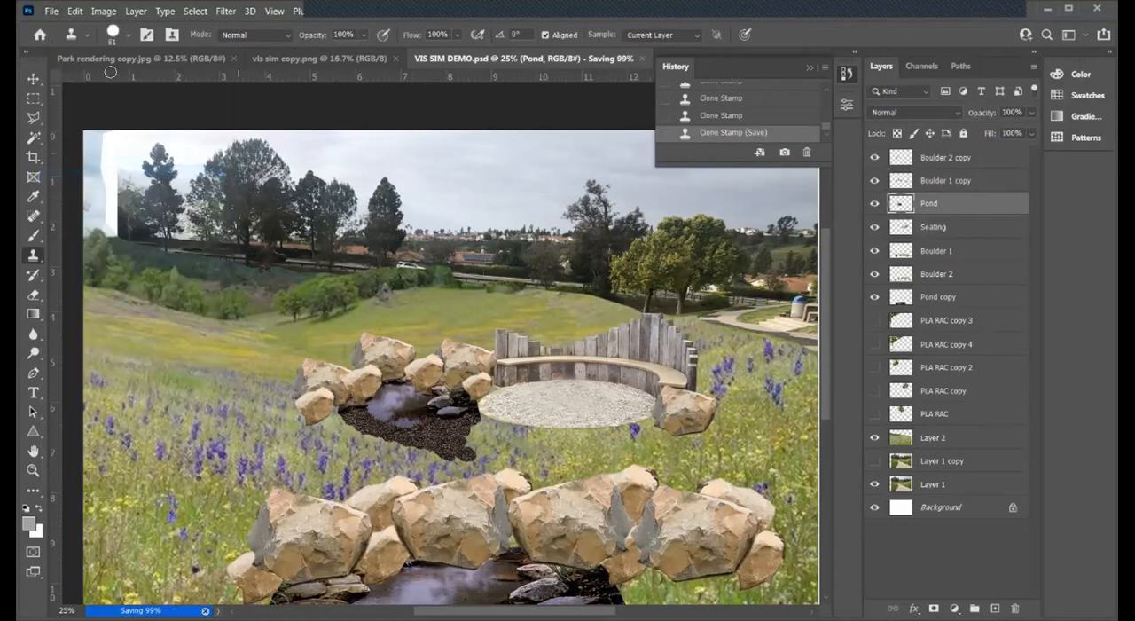
# - Open IRIS Doug.jpg from the Rendering Imagery folder and float its window beside the composition
pyautogui.click(52, 12)
pyautogui.click(64, 38)
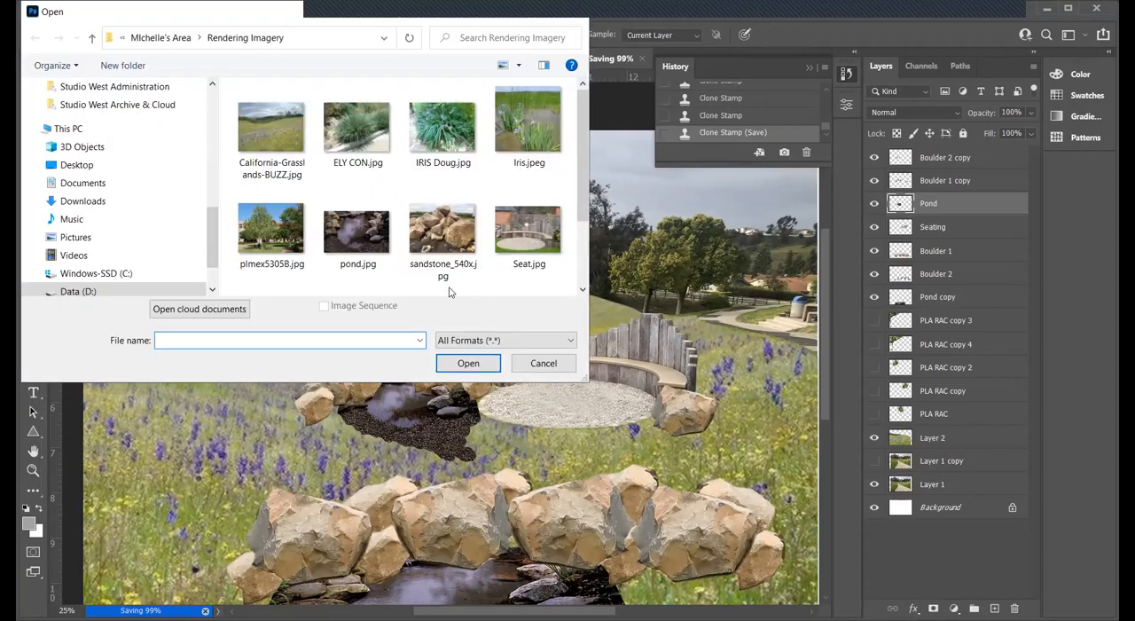
pyautogui.click(450, 130)
pyautogui.click(468, 363)
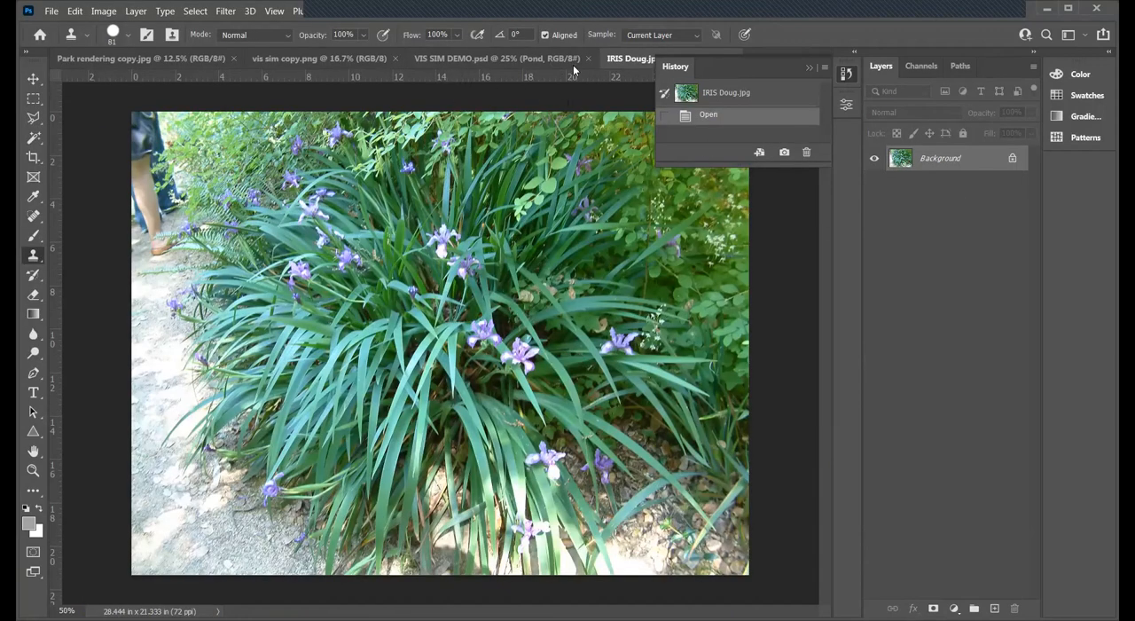
pyautogui.moveTo(633, 66); pyautogui.dragTo(771, 194)
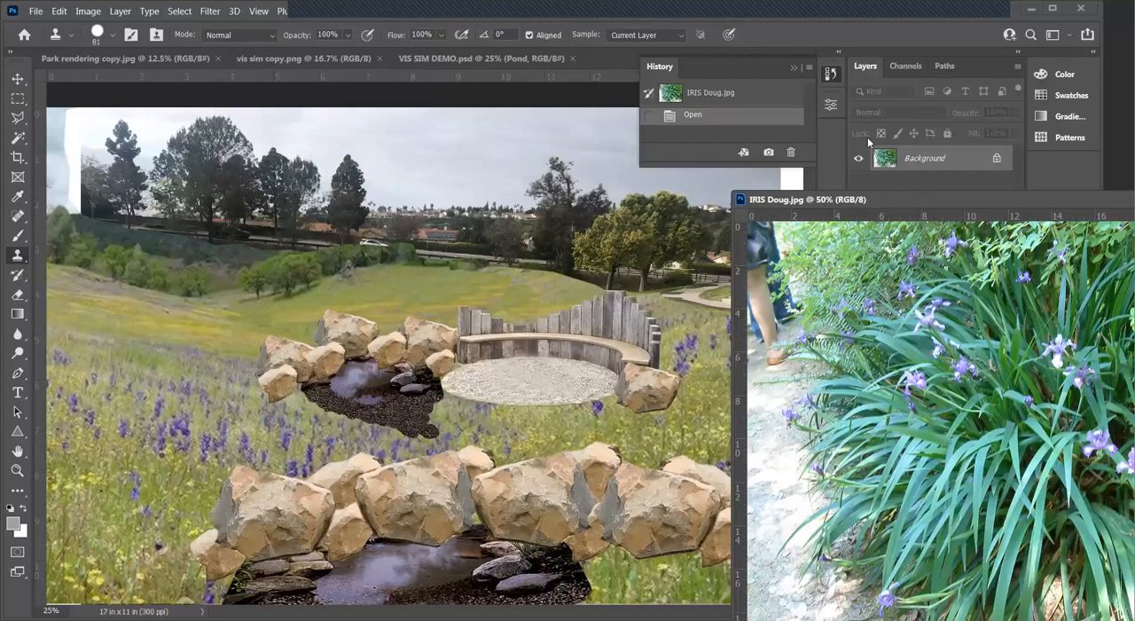
pyautogui.moveTo(922, 200); pyautogui.dragTo(882, 271)
# - Copy the iris photo into VIS SIM DEMO.psd, move its layer above Boulder 2 copy, and position it over the bench area
pyautogui.click(18, 78)
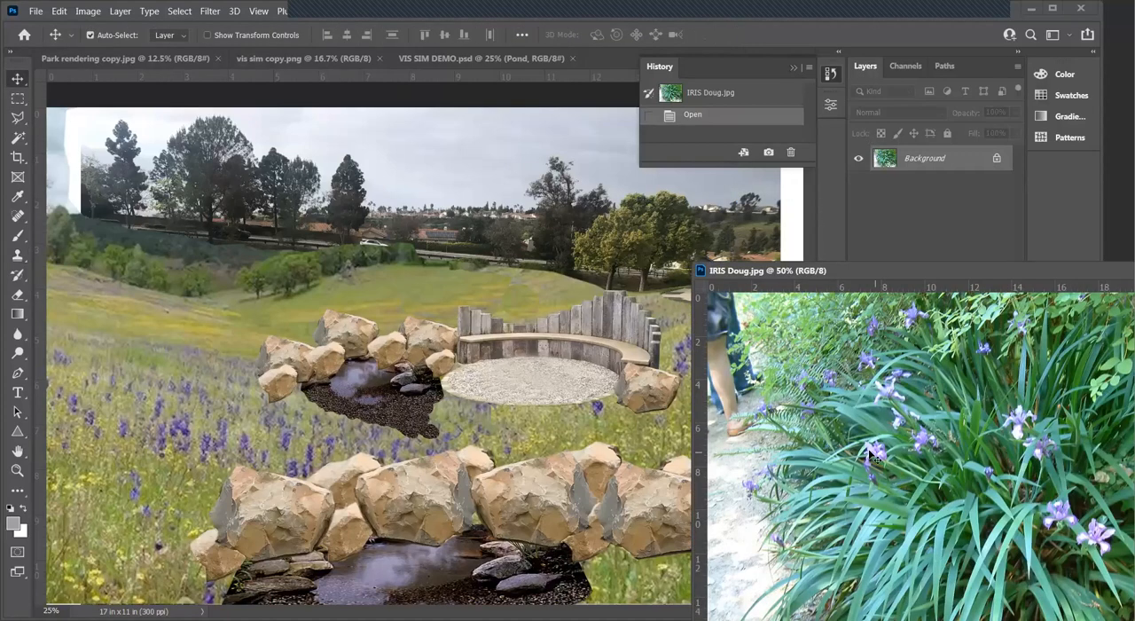
pyautogui.moveTo(833, 448); pyautogui.dragTo(239, 243)
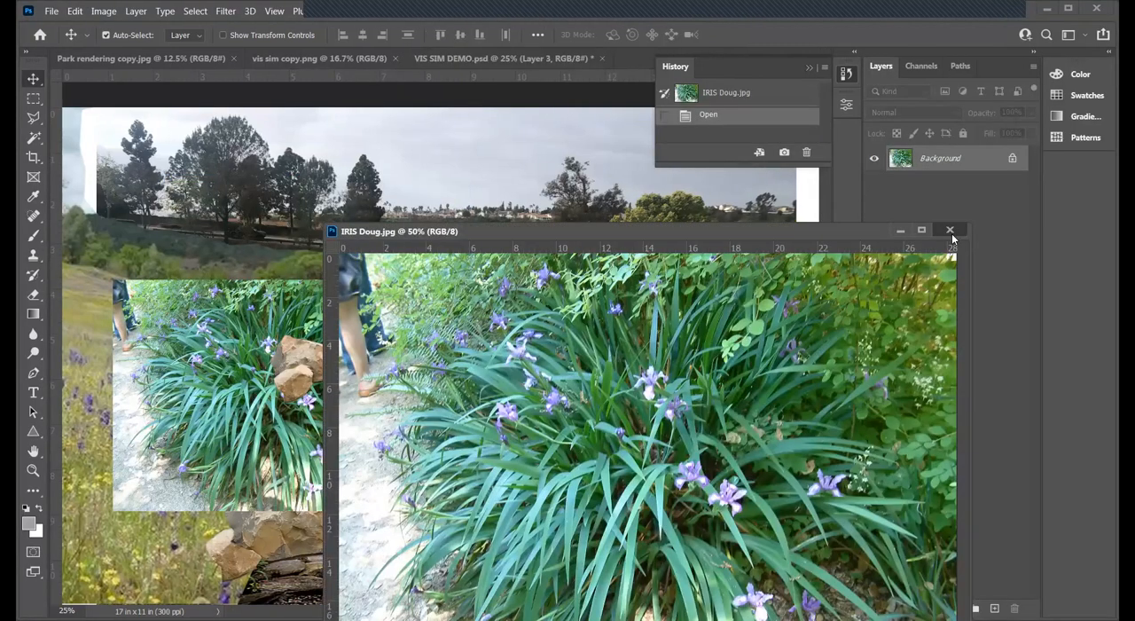
pyautogui.click(334, 298)
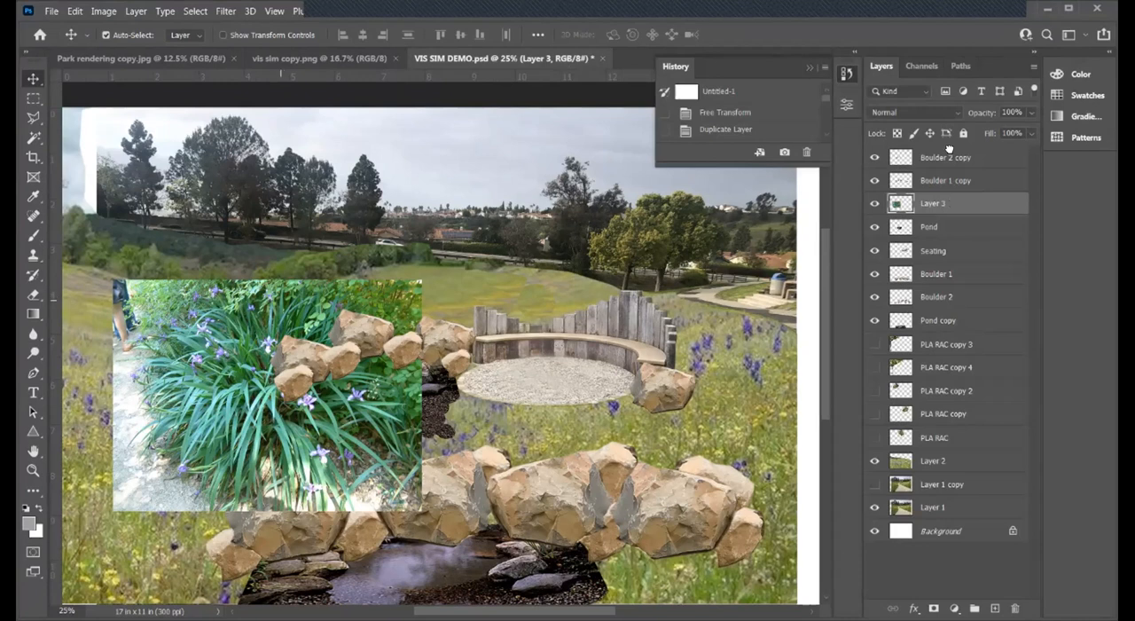
pyautogui.moveTo(945, 203); pyautogui.dragTo(949, 149)
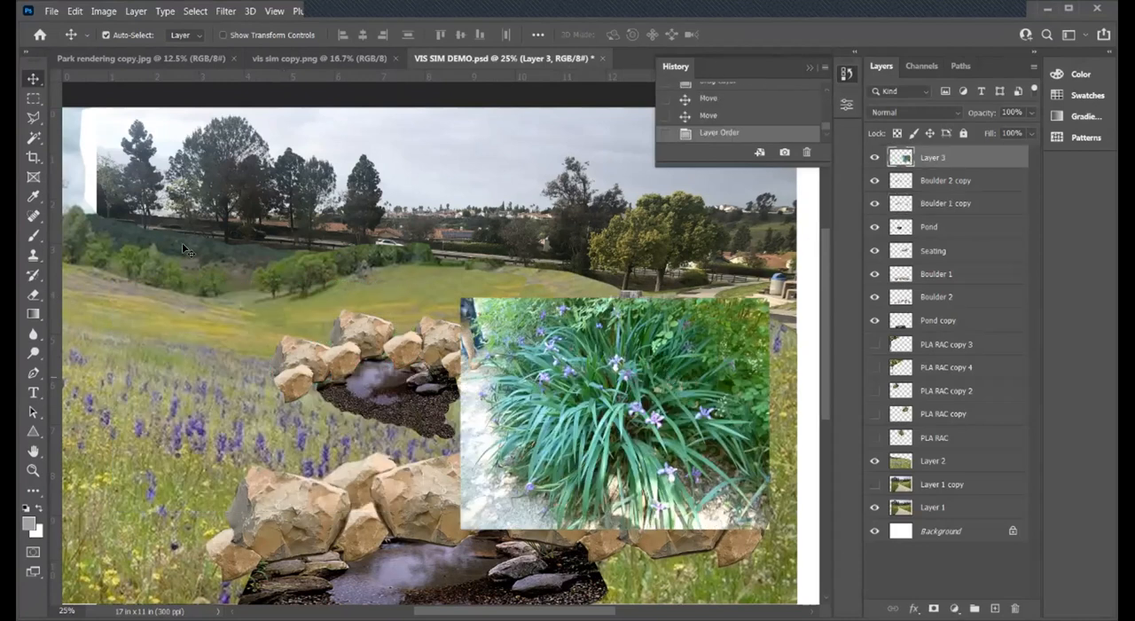
pyautogui.moveTo(461, 389); pyautogui.dragTo(389, 343)
pyautogui.press('z')
pyautogui.click(497, 377)
pyautogui.click(558, 383)
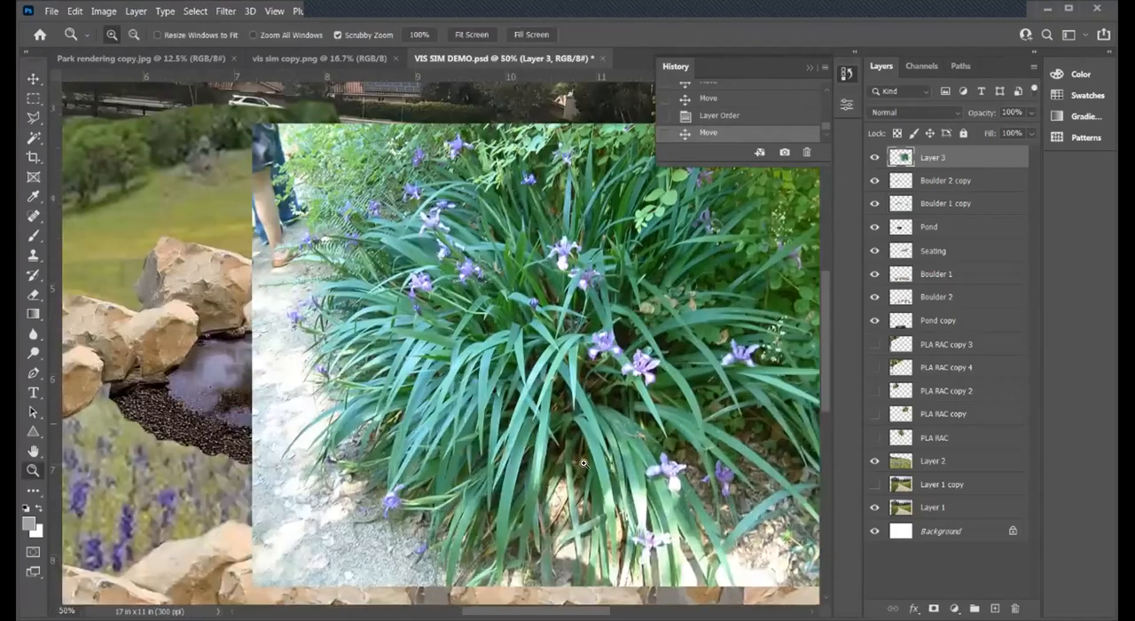
pyautogui.press('l')
pyautogui.click(323, 299)
pyautogui.click(317, 359)
pyautogui.click(343, 382)
pyautogui.click(330, 459)
pyautogui.click(423, 513)
pyautogui.click(466, 546)
pyautogui.click(472, 581)
pyautogui.click(426, 596)
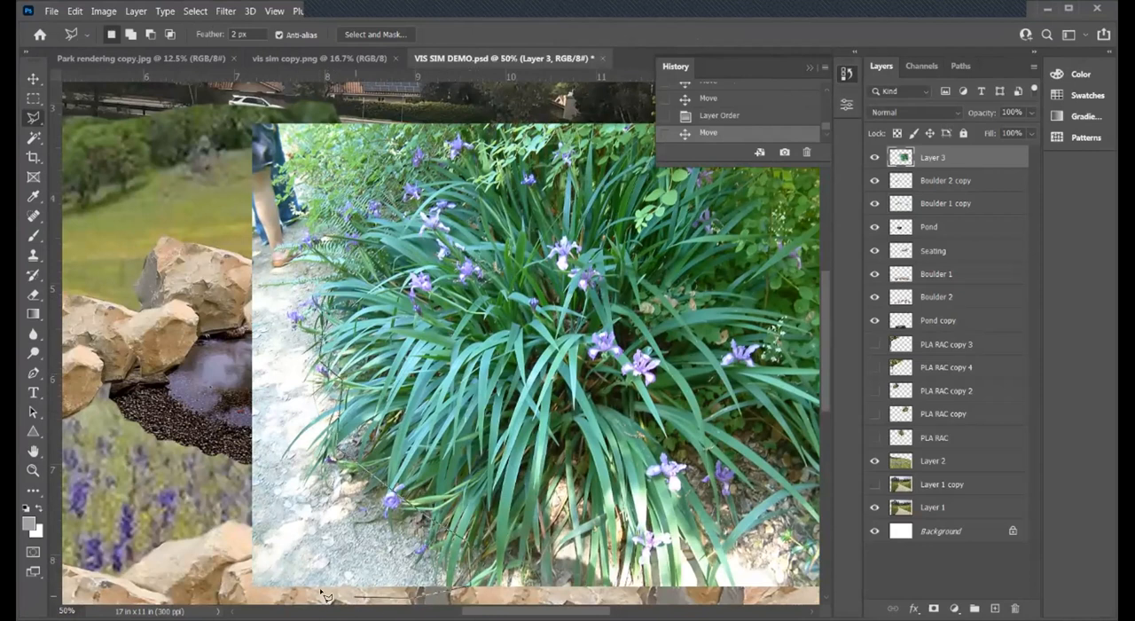
pyautogui.click(245, 590)
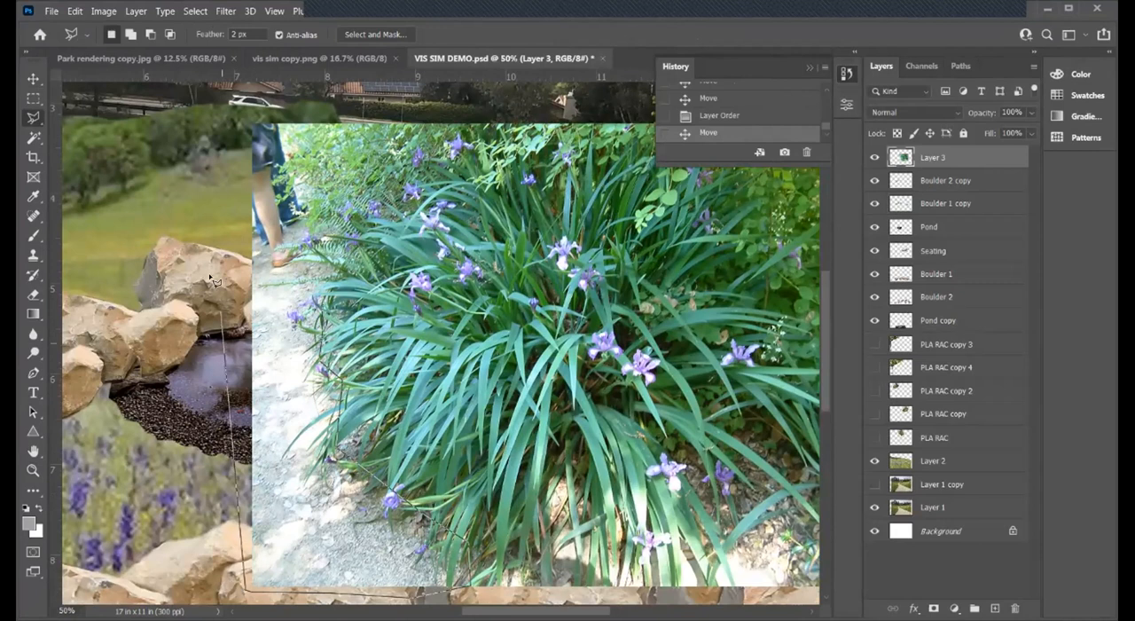
pyautogui.click(216, 229)
pyautogui.click(251, 229)
pyautogui.moveTo(329, 302); pyautogui.dragTo(329, 313)
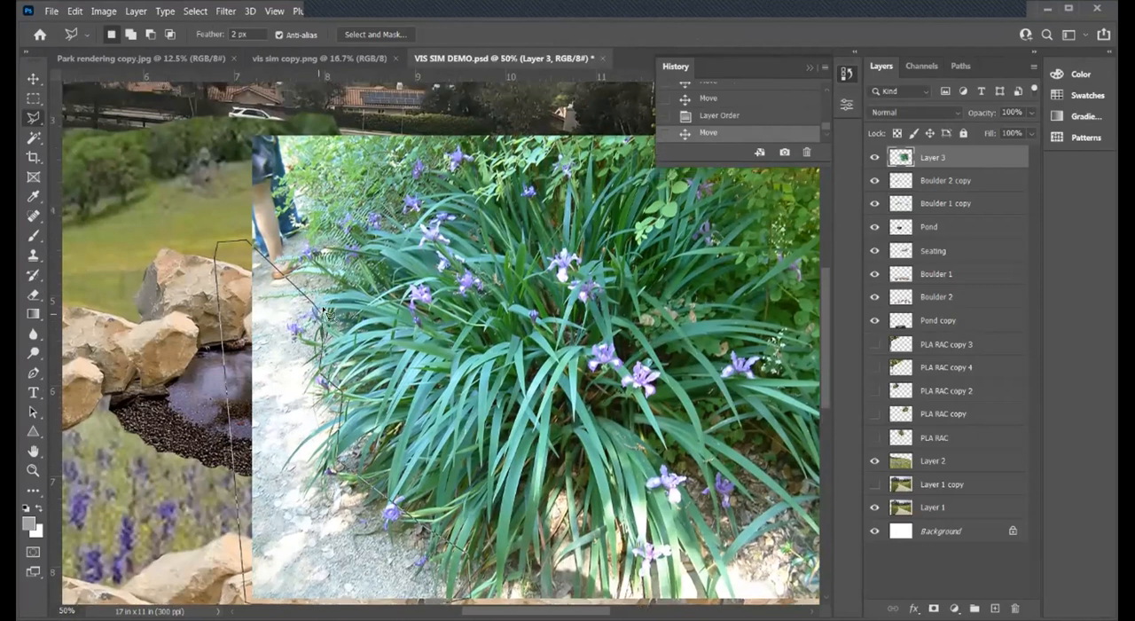
pyautogui.click(324, 312)
pyautogui.press('Escape')
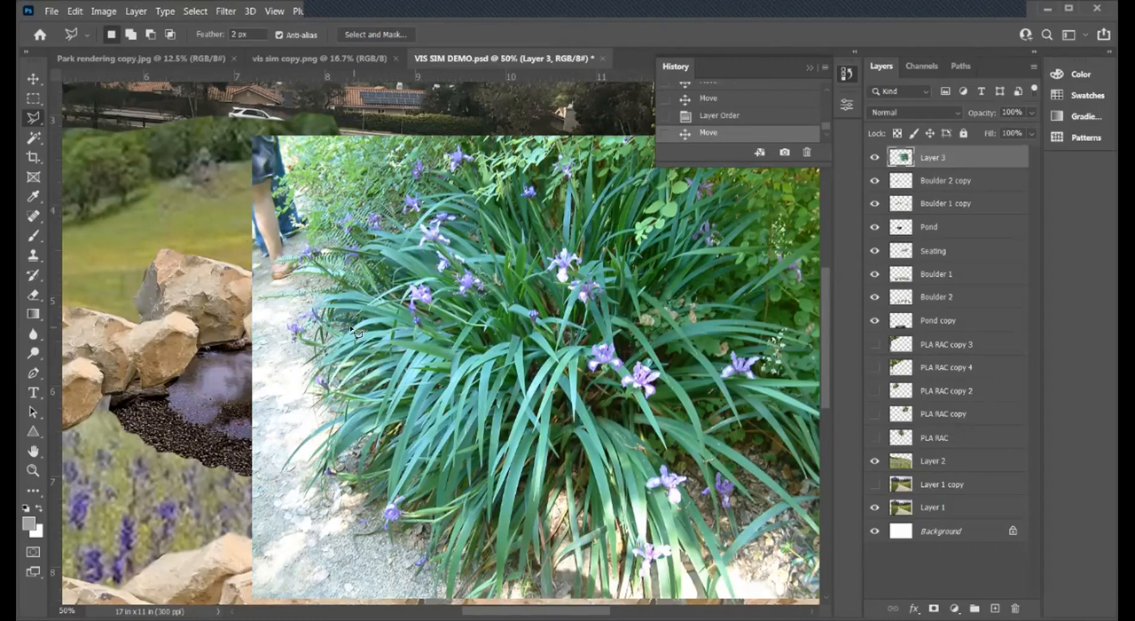
# - Cut away the gravel path below and beside the lower-left iris leaves on Layer 3 with the Polygonal Lasso
pyautogui.click(259, 367)
pyautogui.click(291, 387)
pyautogui.click(317, 382)
pyautogui.click(357, 405)
pyautogui.click(332, 429)
pyautogui.click(327, 469)
pyautogui.click(337, 475)
pyautogui.click(360, 450)
pyautogui.click(377, 479)
pyautogui.click(389, 502)
pyautogui.click(403, 527)
pyautogui.scroll(-1, 419, 539)
pyautogui.click(420, 538)
pyautogui.click(437, 553)
pyautogui.click(444, 577)
pyautogui.click(221, 589)
pyautogui.click(196, 469)
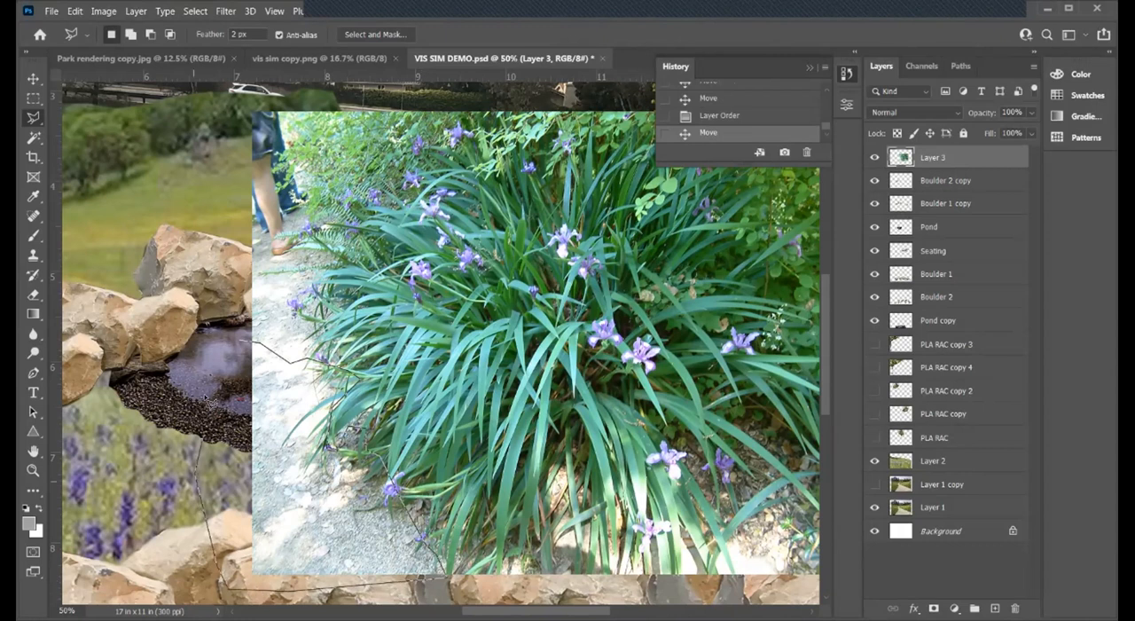
pyautogui.click(240, 341)
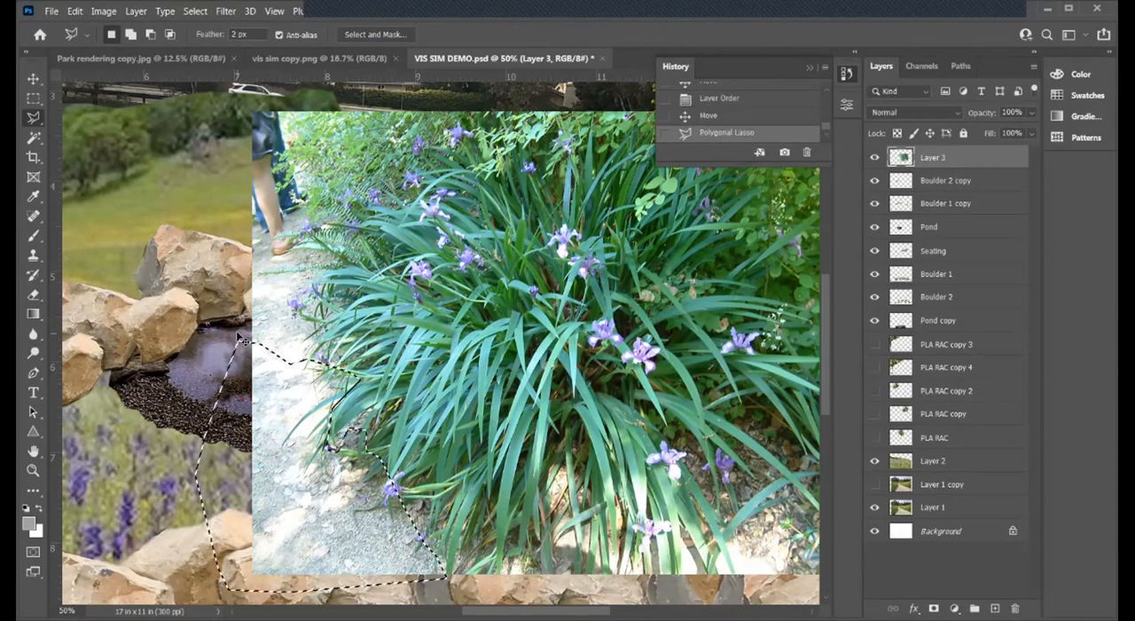
pyautogui.hotkey('ctrl', 'x')
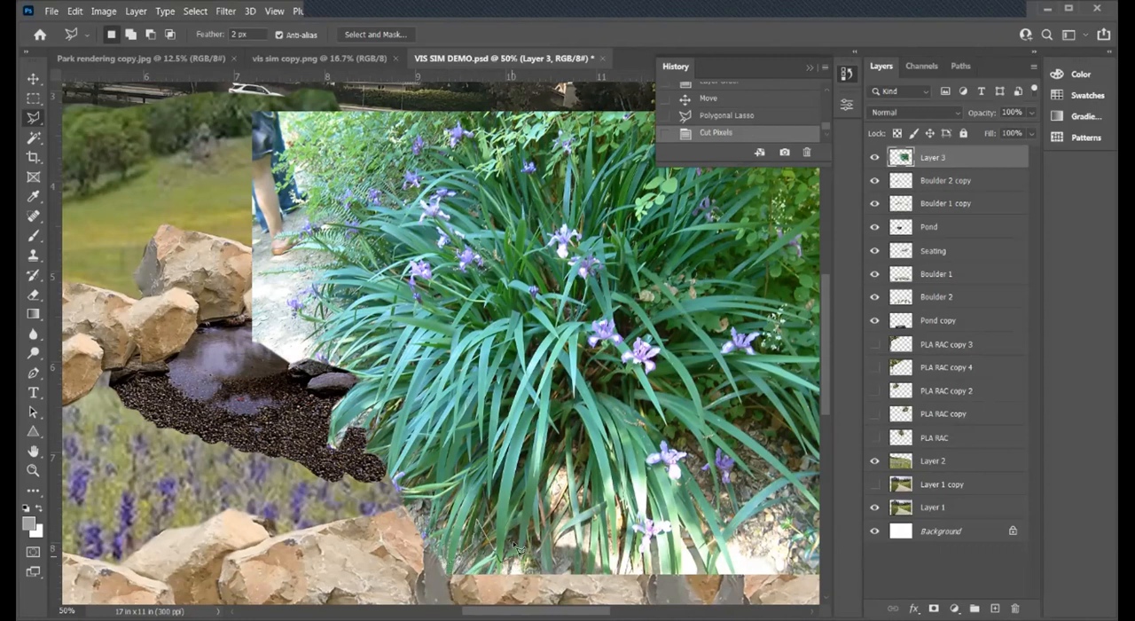
# - Cut out the ground beneath the iris's lower leaf tips and flowers on Layer 3 with the Polygonal Lasso
pyautogui.click(593, 553)
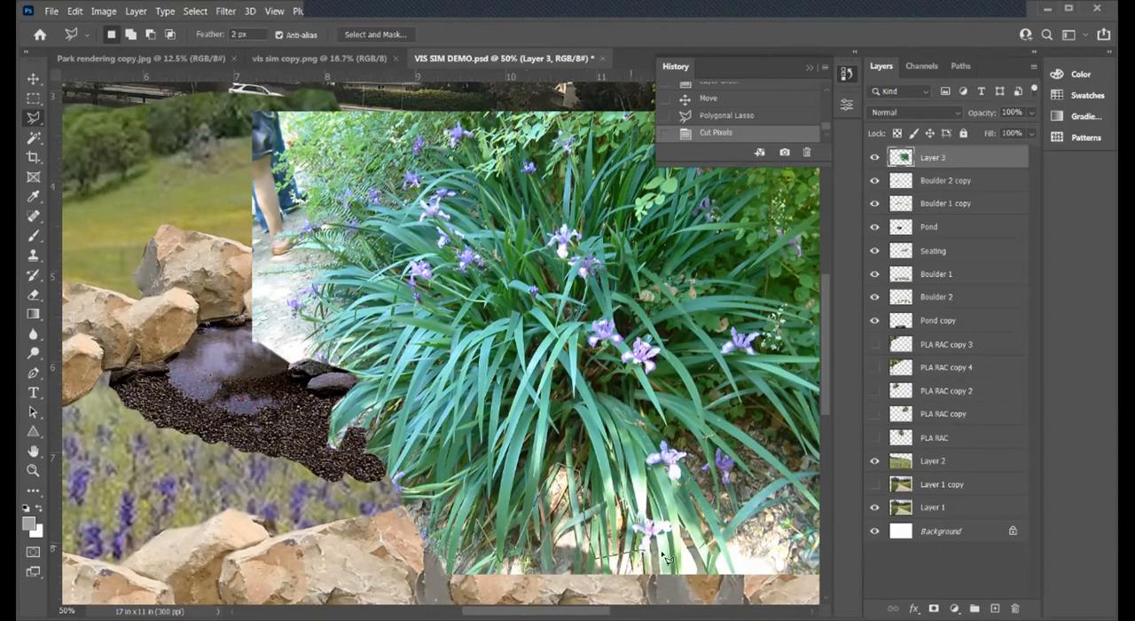
pyautogui.click(680, 557)
pyautogui.click(706, 518)
pyautogui.click(693, 438)
pyautogui.click(732, 432)
pyautogui.click(759, 420)
pyautogui.click(786, 431)
pyautogui.click(799, 456)
pyautogui.click(801, 491)
pyautogui.click(804, 581)
pyautogui.click(786, 601)
pyautogui.click(735, 598)
pyautogui.click(654, 593)
pyautogui.click(603, 591)
pyautogui.click(468, 591)
pyautogui.click(418, 587)
pyautogui.click(406, 565)
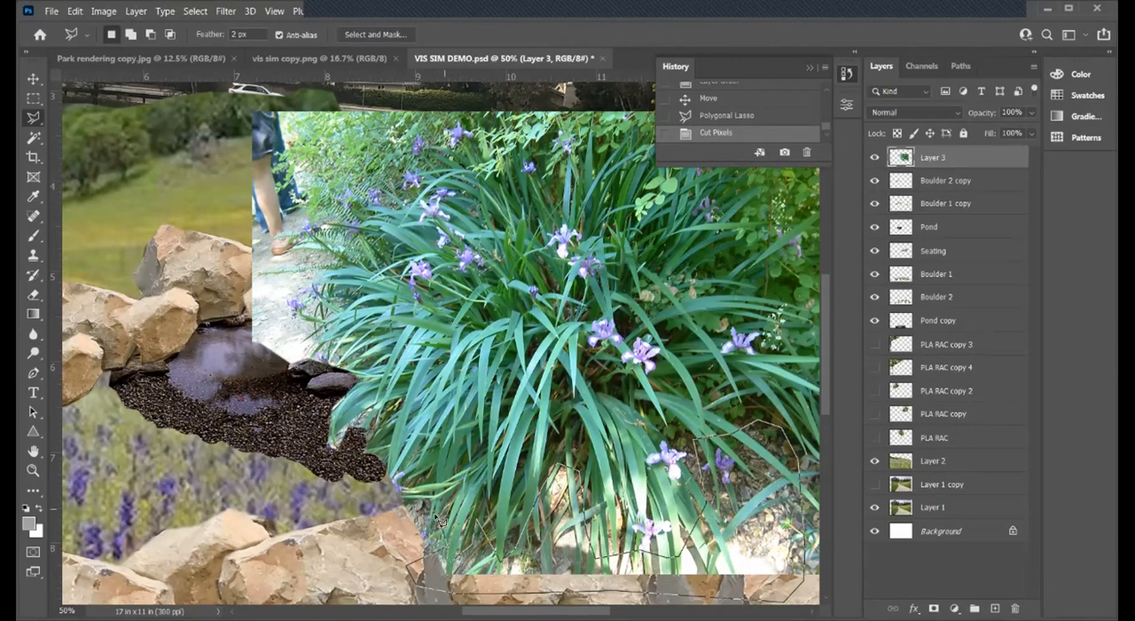
pyautogui.doubleClick(451, 568)
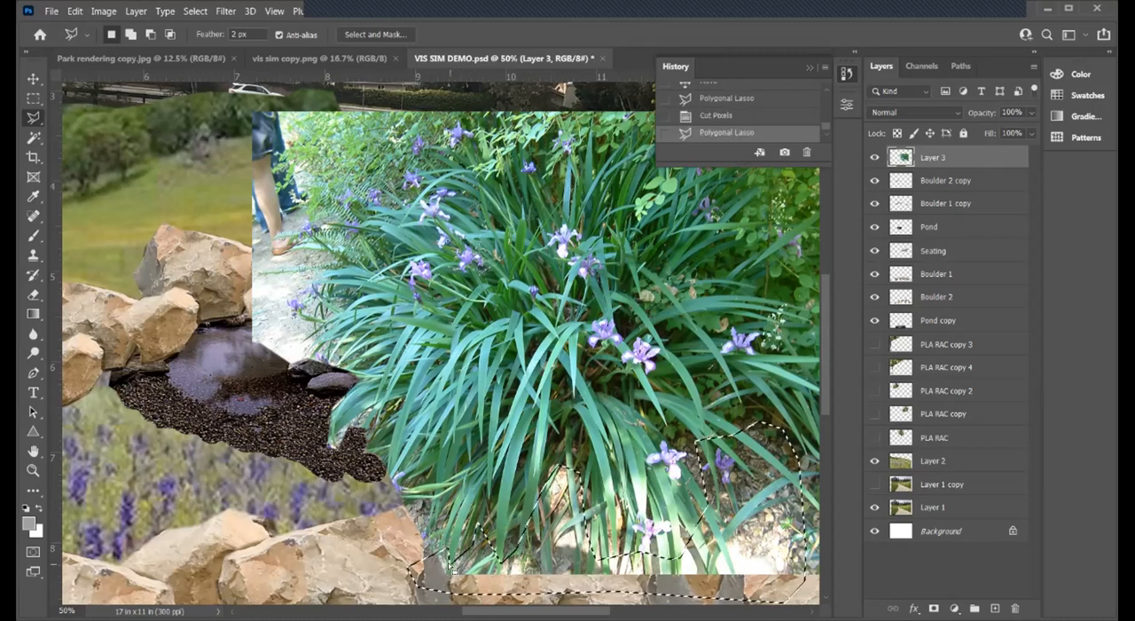
pyautogui.hotkey('ctrl', 'x')
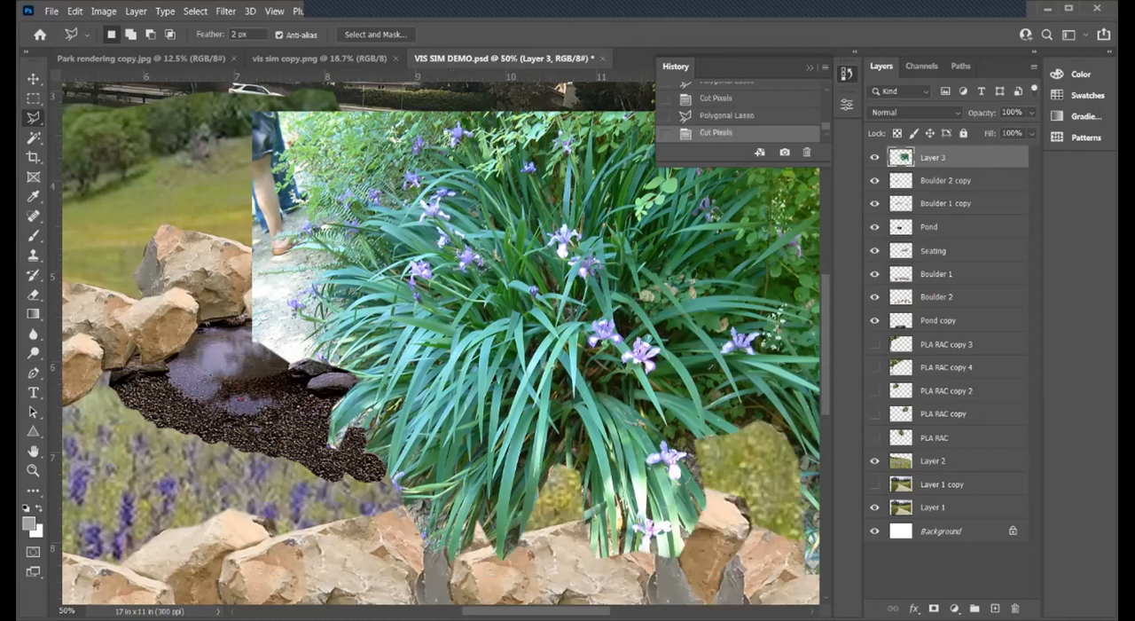
# - Cut away the shrubs and ground along the right side of the iris clump on Layer 3 with the Polygonal Lasso
pyautogui.hscroll(6, 487, 467)
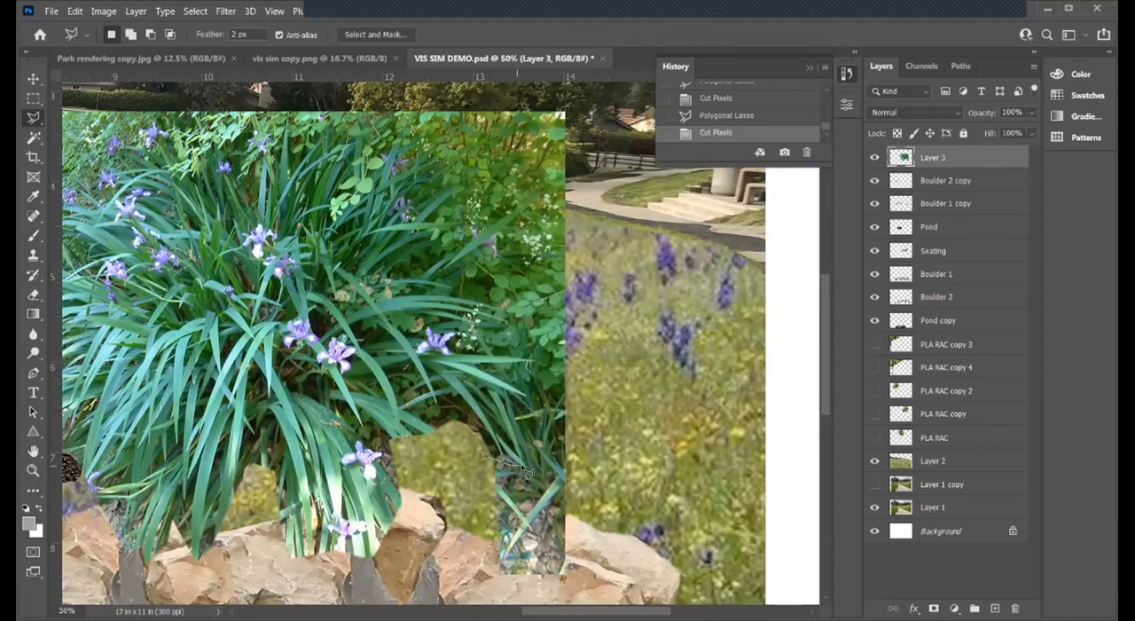
pyautogui.click(512, 316)
pyautogui.click(448, 285)
pyautogui.click(449, 218)
pyautogui.click(510, 196)
pyautogui.click(549, 196)
pyautogui.click(592, 233)
pyautogui.click(656, 461)
pyautogui.click(653, 549)
pyautogui.click(610, 576)
pyautogui.click(460, 587)
pyautogui.click(454, 539)
pyautogui.doubleClick(485, 459)
pyautogui.hotkey('ctrl', 'x')
# - Cut away the background foliage above the upper-right iris leaves on Layer 3 with the Polygonal Lasso
pyautogui.scroll(3, 364, 282)
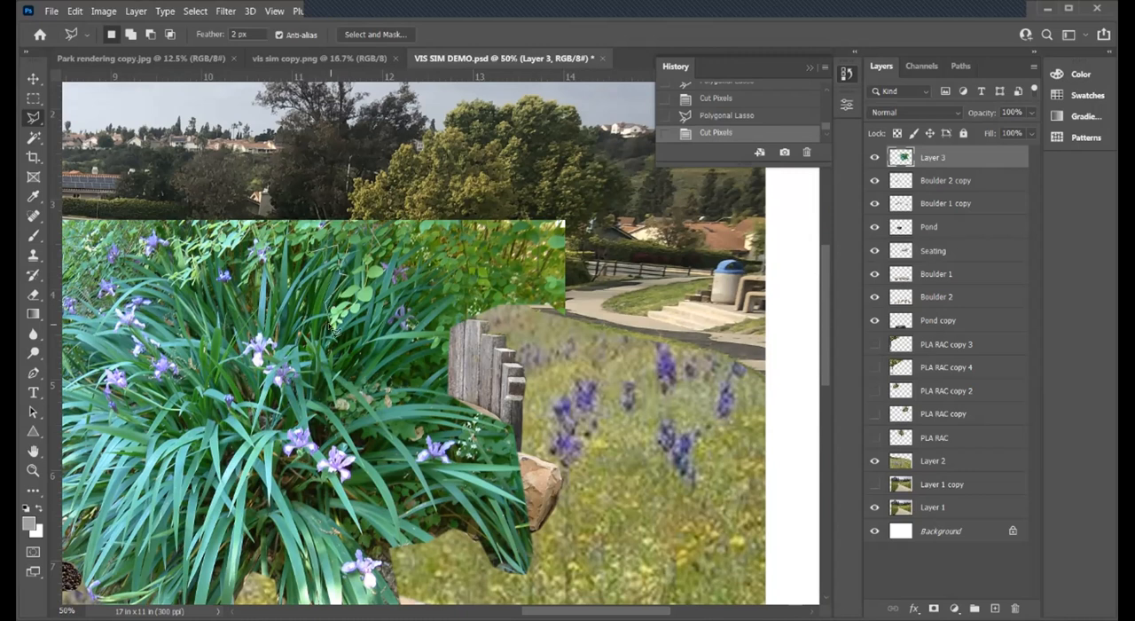
pyautogui.click(416, 258)
pyautogui.click(448, 333)
pyautogui.click(517, 355)
pyautogui.click(608, 350)
pyautogui.click(637, 238)
pyautogui.click(580, 185)
pyautogui.click(512, 161)
pyautogui.click(353, 179)
pyautogui.click(317, 220)
pyautogui.doubleClick(312, 250)
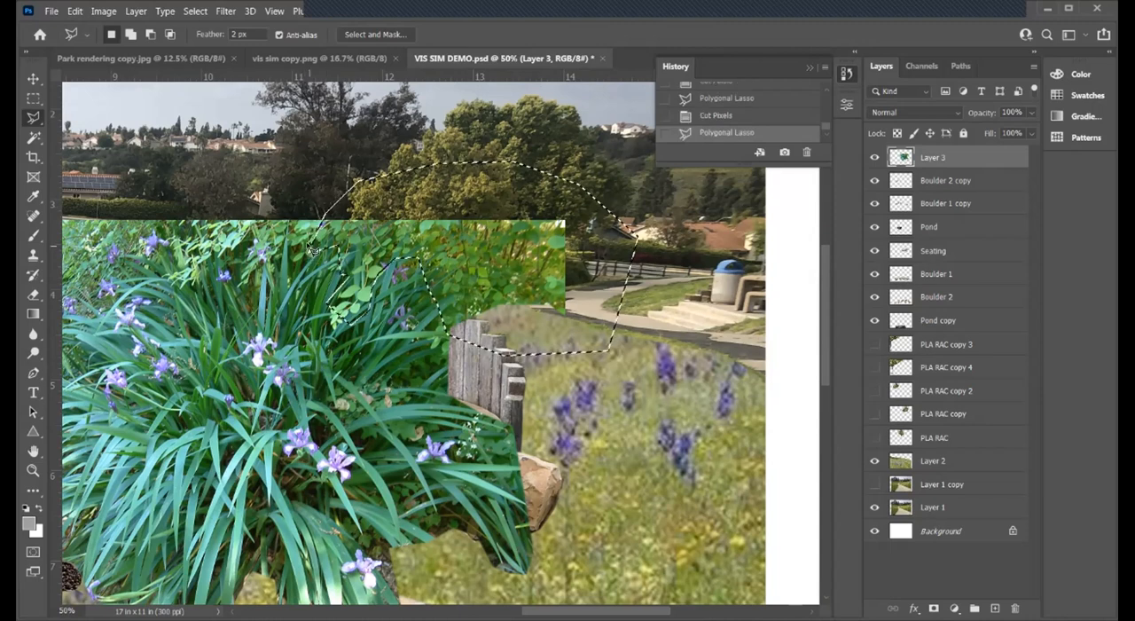
pyautogui.hotkey('ctrl', 'x')
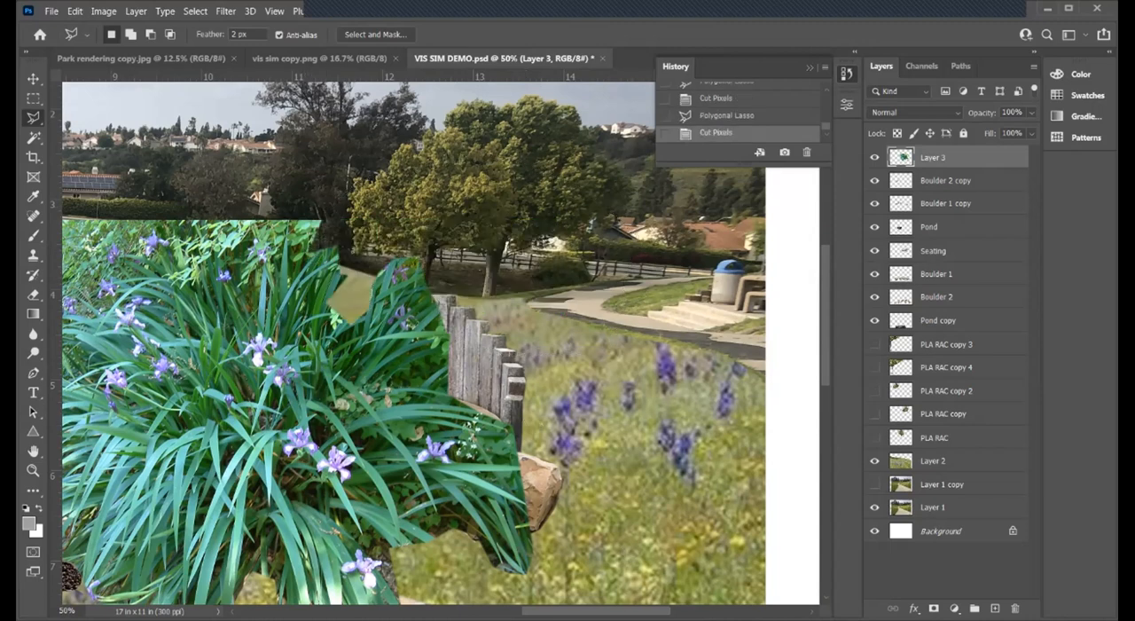
# - Cut away the person's legs, path and shrubs along the left side of the iris clump on Layer 3
pyautogui.hscroll(-5, 326, 281)
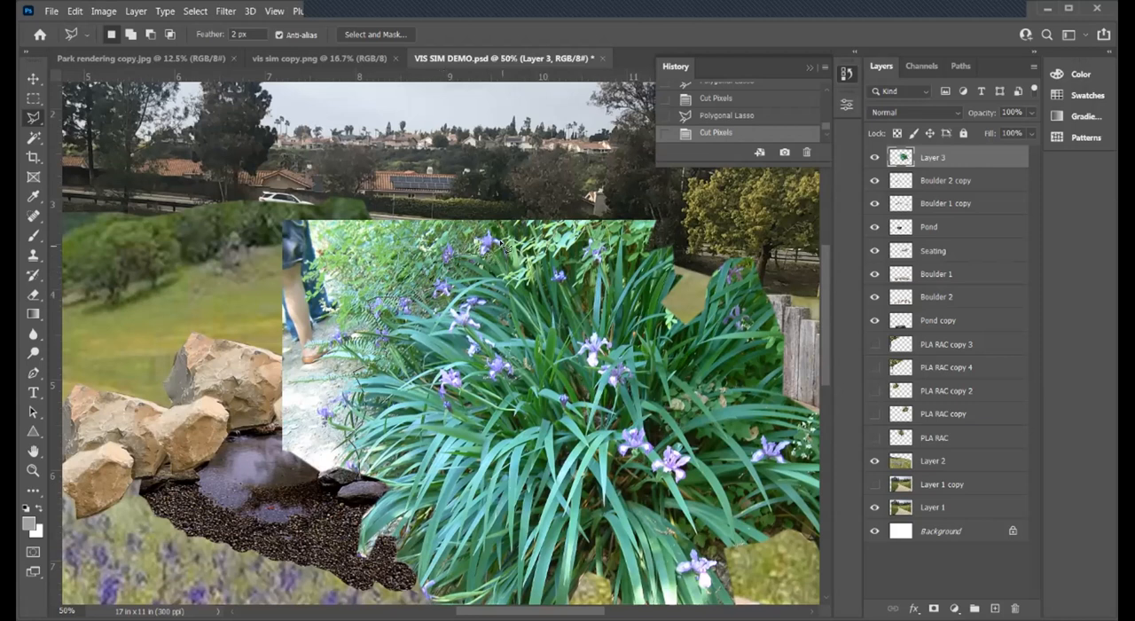
pyautogui.click(493, 228)
pyautogui.click(486, 203)
pyautogui.click(441, 184)
pyautogui.click(339, 169)
pyautogui.click(201, 232)
pyautogui.click(197, 291)
pyautogui.click(201, 442)
pyautogui.click(256, 511)
pyautogui.click(292, 520)
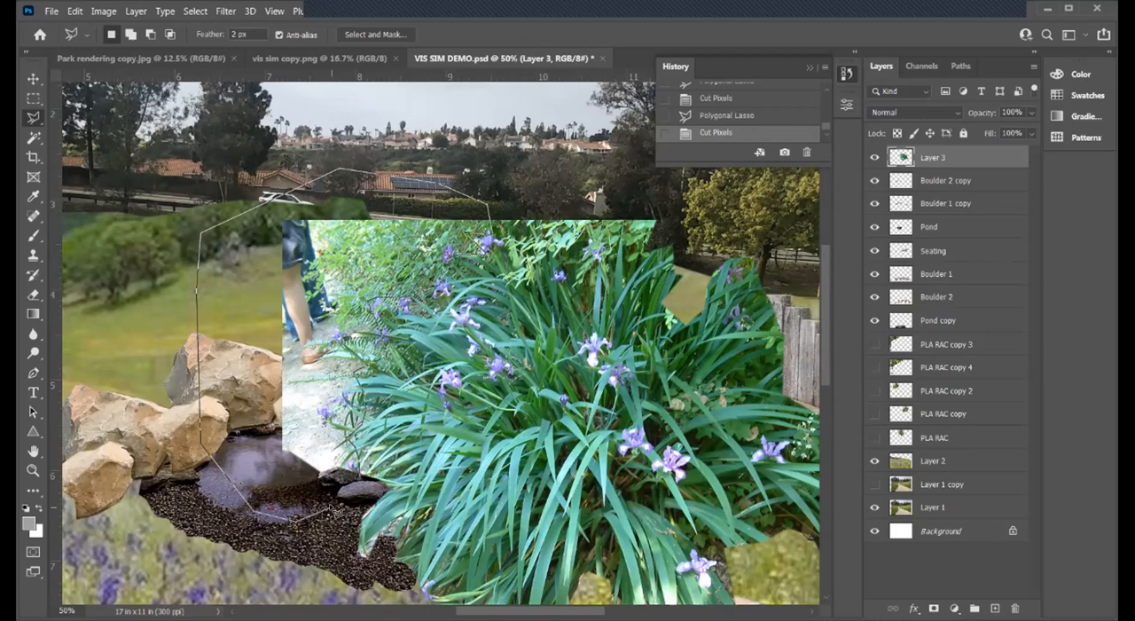
pyautogui.doubleClick(361, 479)
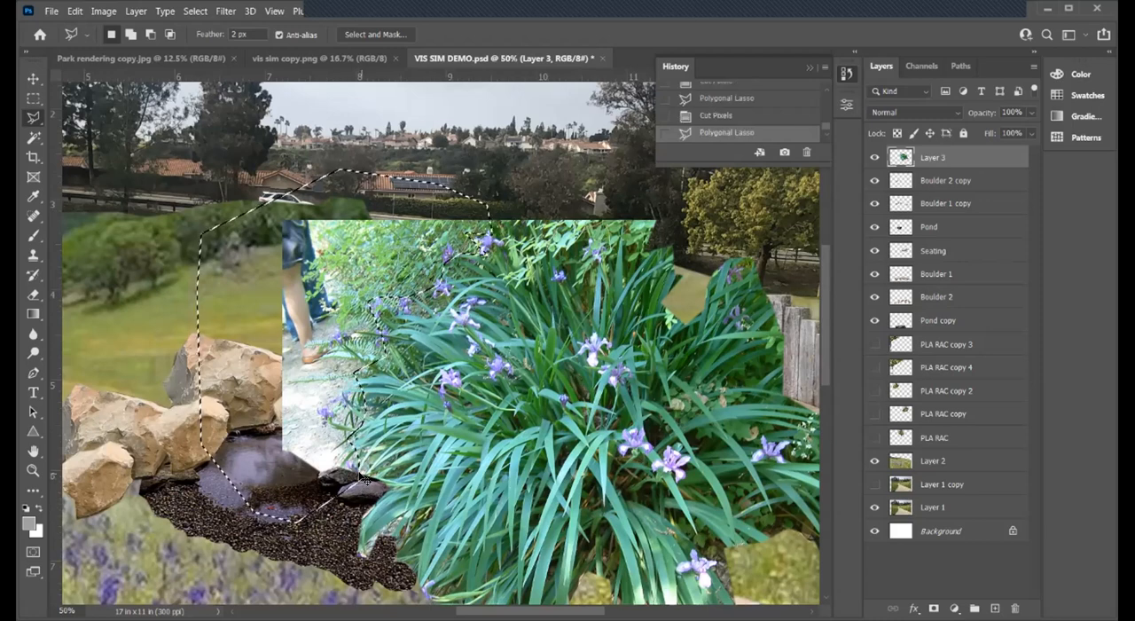
pyautogui.hotkey('ctrl', 'x')
# - Rename Layer 3 to Iris
pyautogui.click(33, 470)
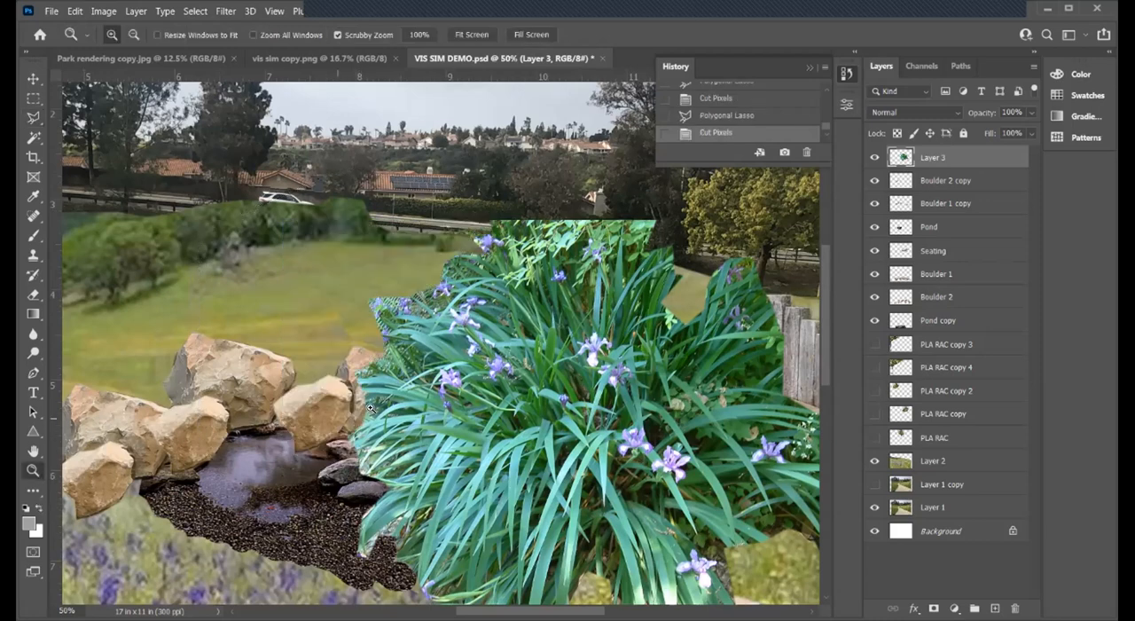
pyautogui.keyDown('alt'); pyautogui.click(387, 397); pyautogui.keyUp('alt')
pyautogui.keyDown('alt'); pyautogui.click(388, 398); pyautogui.keyUp('alt')
pyautogui.keyDown('alt'); pyautogui.click(388, 397); pyautogui.keyUp('alt')
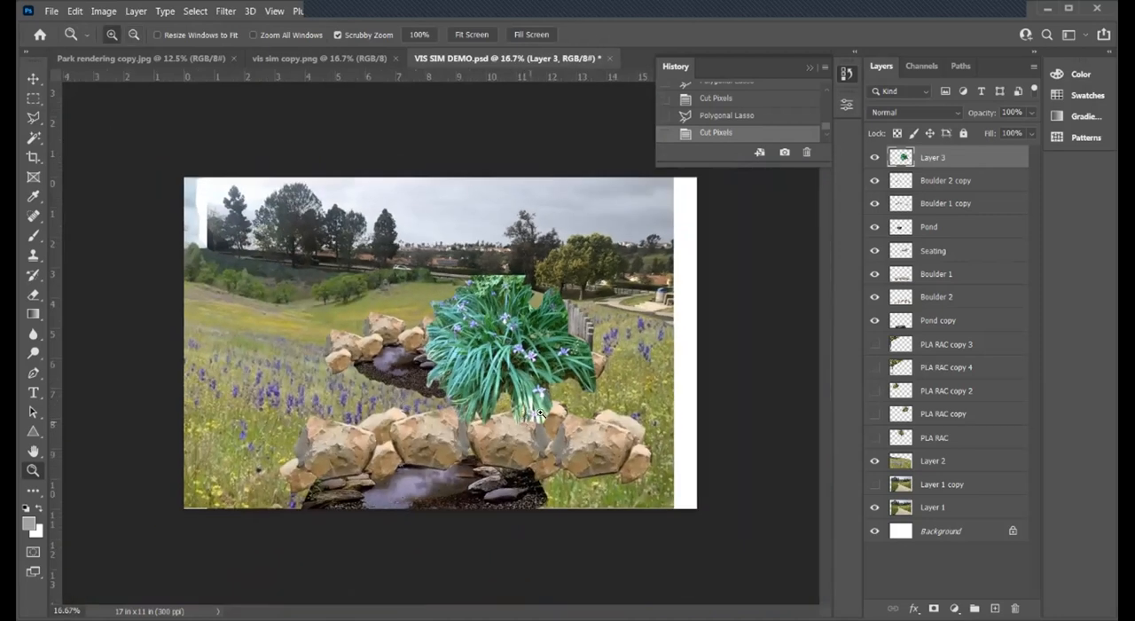
pyautogui.doubleClick(938, 158)
pyautogui.press('BackSpace')
pyautogui.write('Iris')
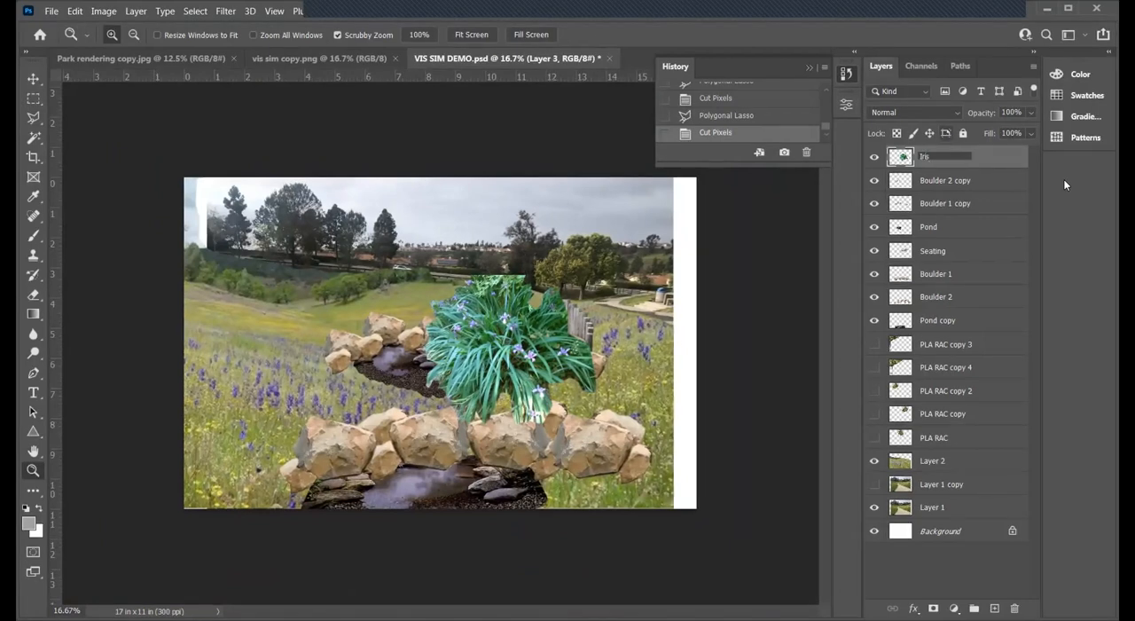
pyautogui.click(1020, 210)
pyautogui.click(948, 158)
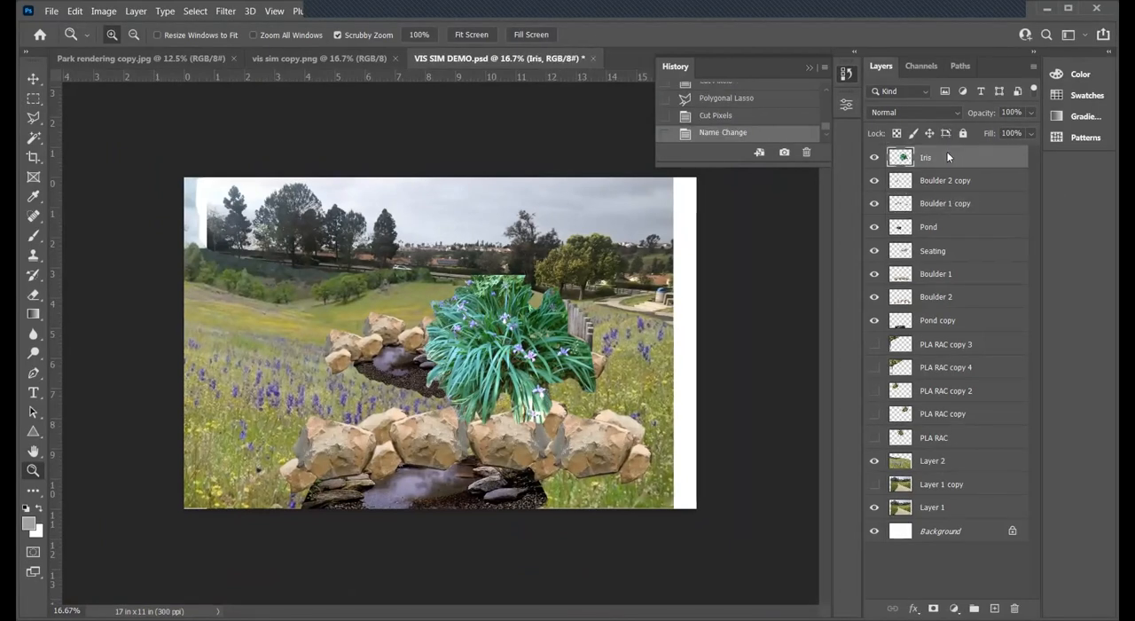
# - Duplicate the Iris layer and hide the duplicate
pyautogui.rightClick(947, 157)
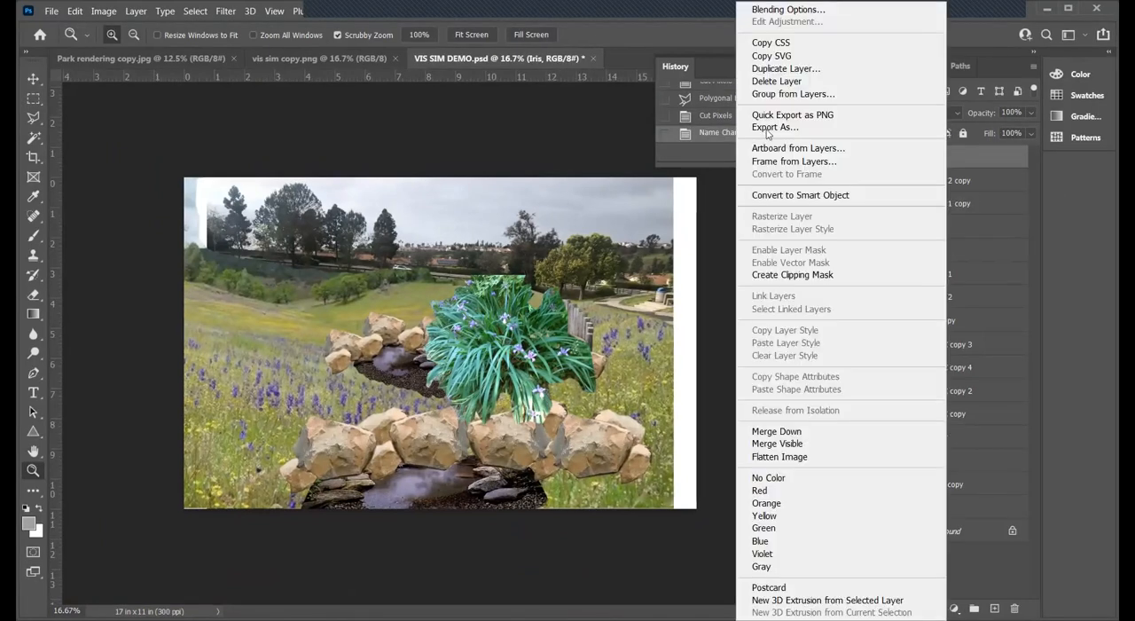
pyautogui.click(781, 70)
pyautogui.press('Return')
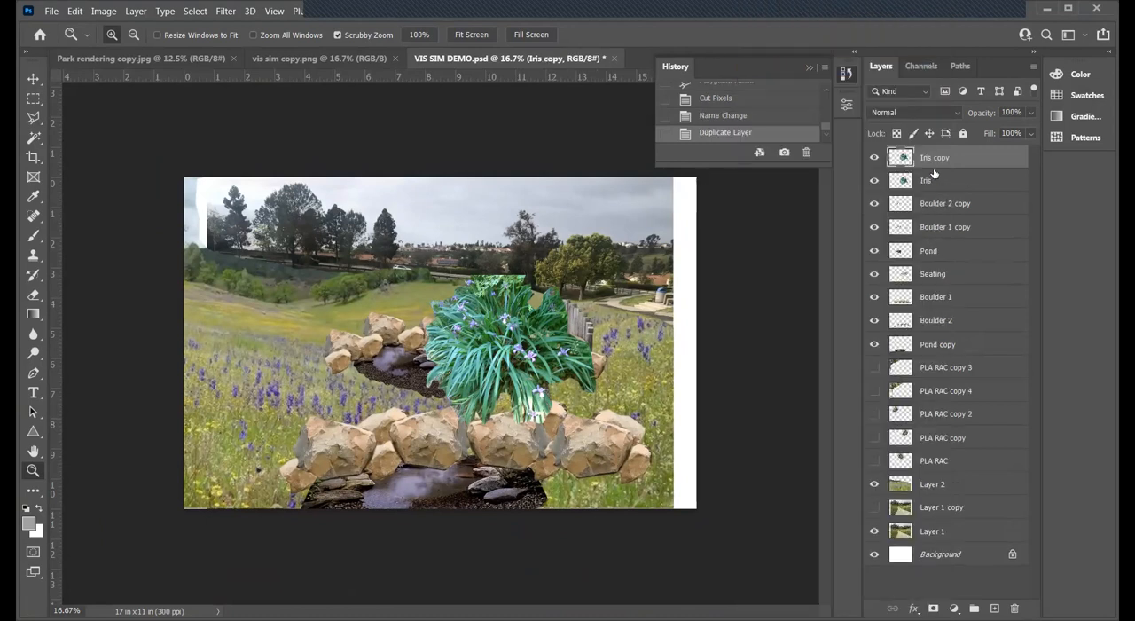
pyautogui.click(874, 158)
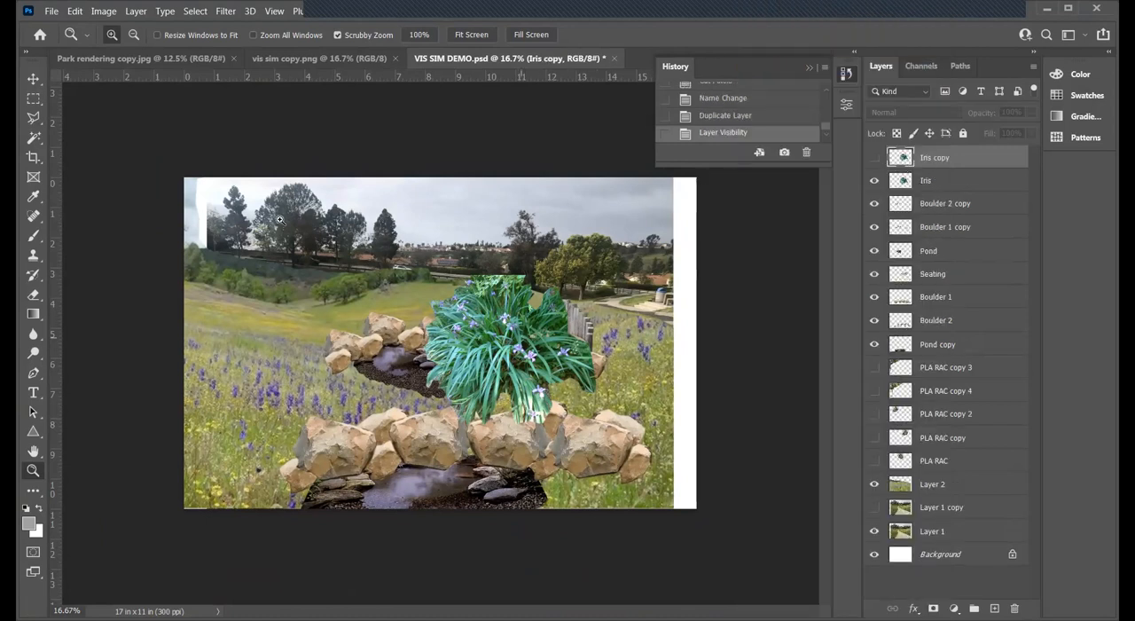
# - Scale the Iris layer's plant to roughly 60 percent and place it at the front pond's right end, over the boulders
pyautogui.click(528, 428)
pyautogui.press('v')
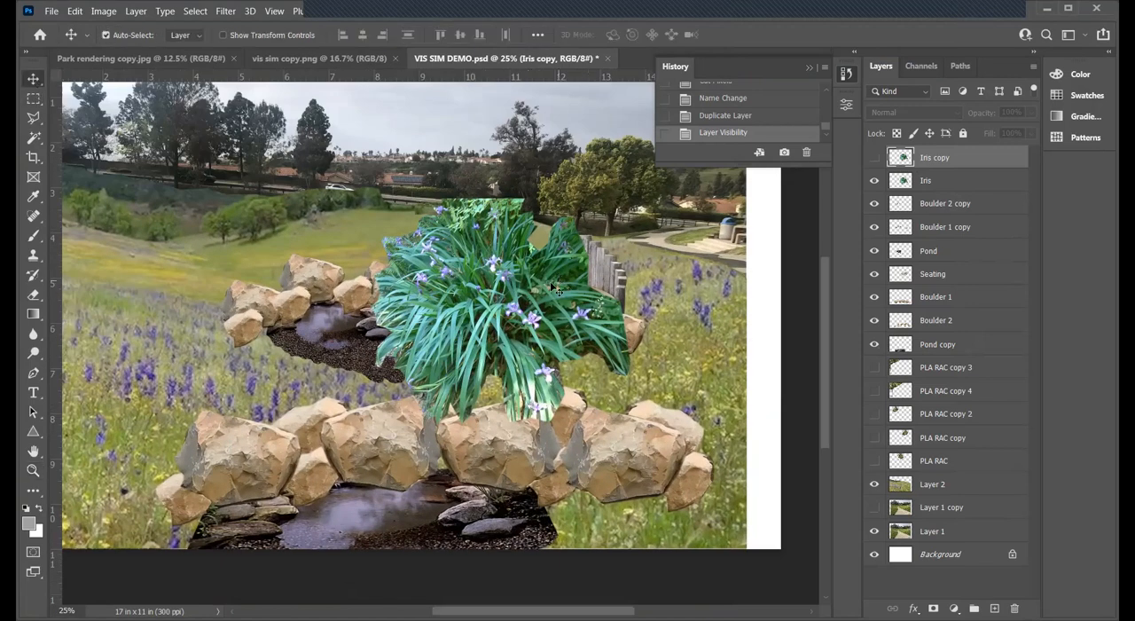
pyautogui.click(967, 180)
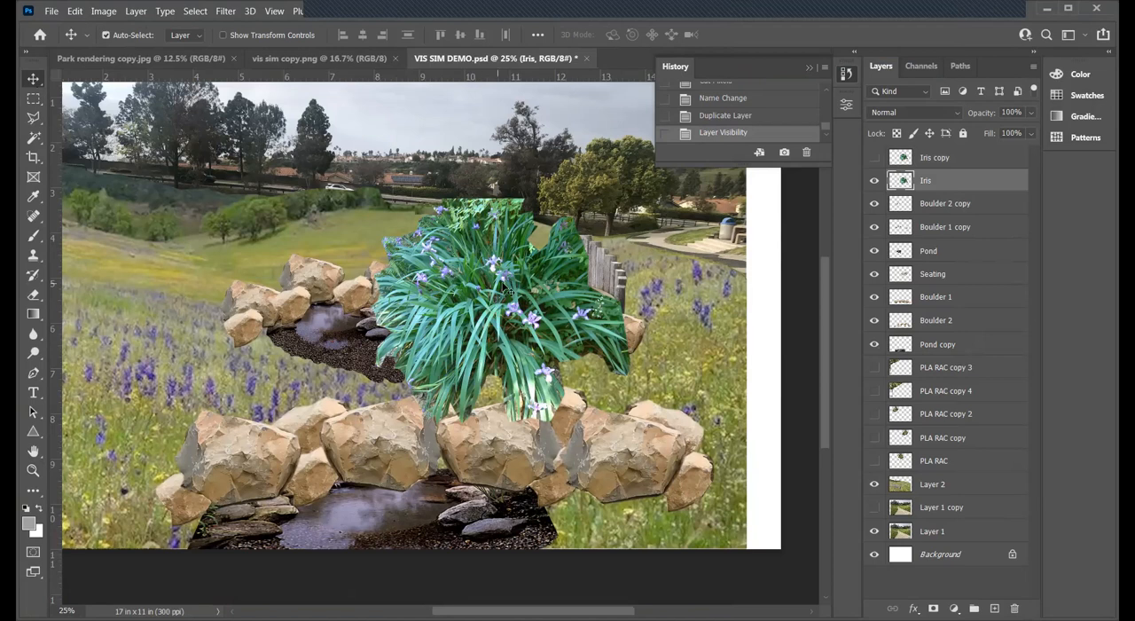
pyautogui.moveTo(508, 286); pyautogui.dragTo(311, 340)
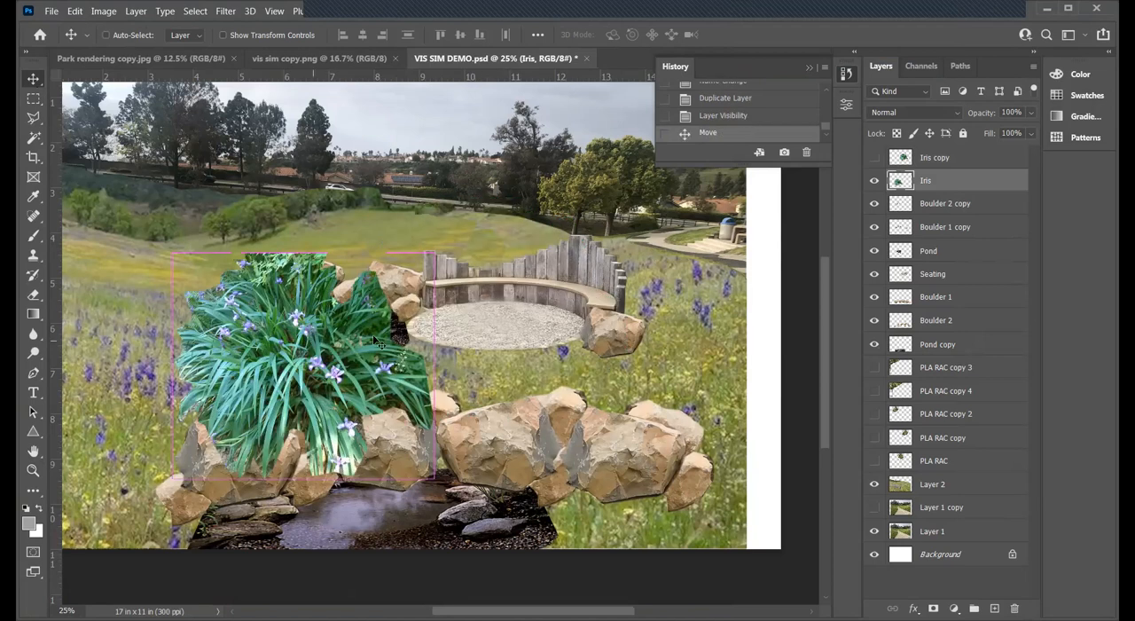
pyautogui.hotkey('ctrl', 't')
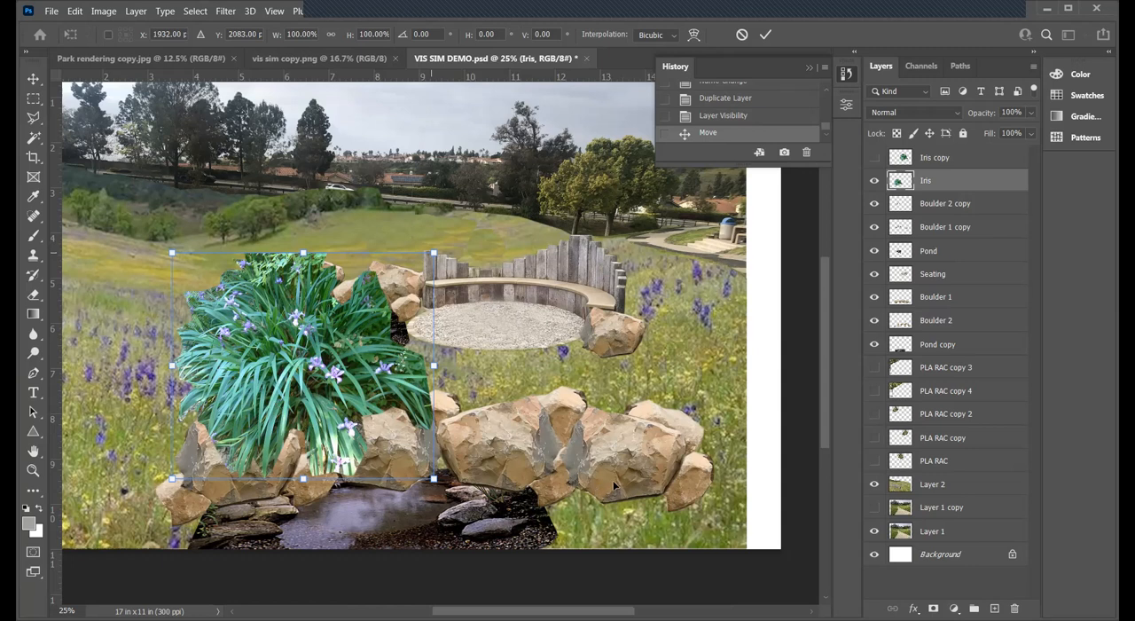
pyautogui.moveTo(614, 485); pyautogui.dragTo(622, 493)
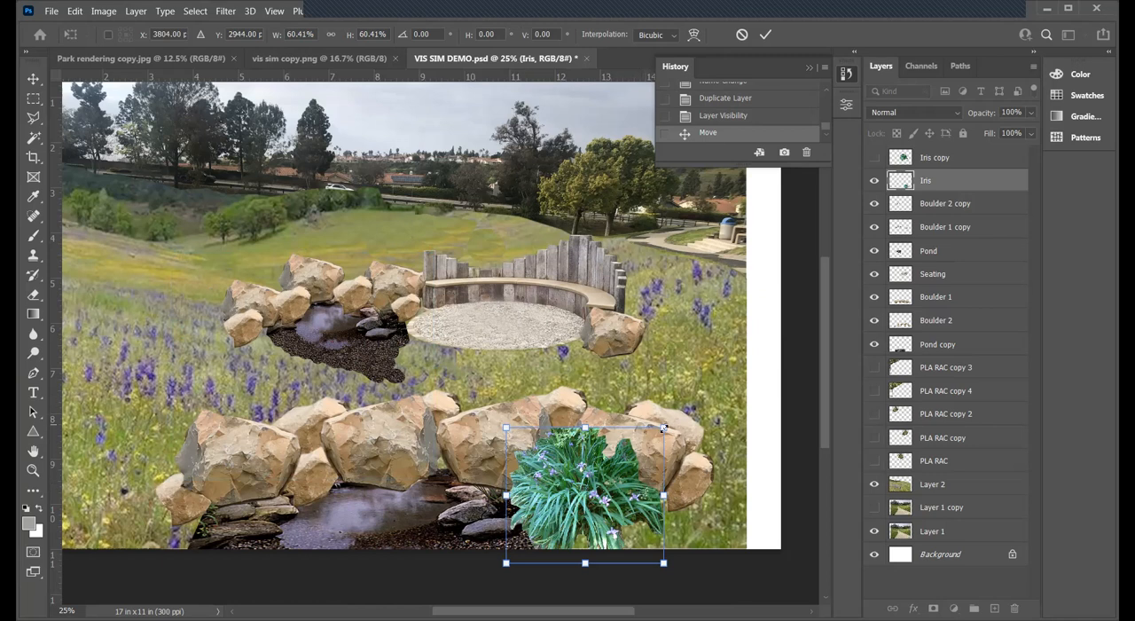
pyautogui.moveTo(659, 433); pyautogui.dragTo(657, 436)
pyautogui.press('Return')
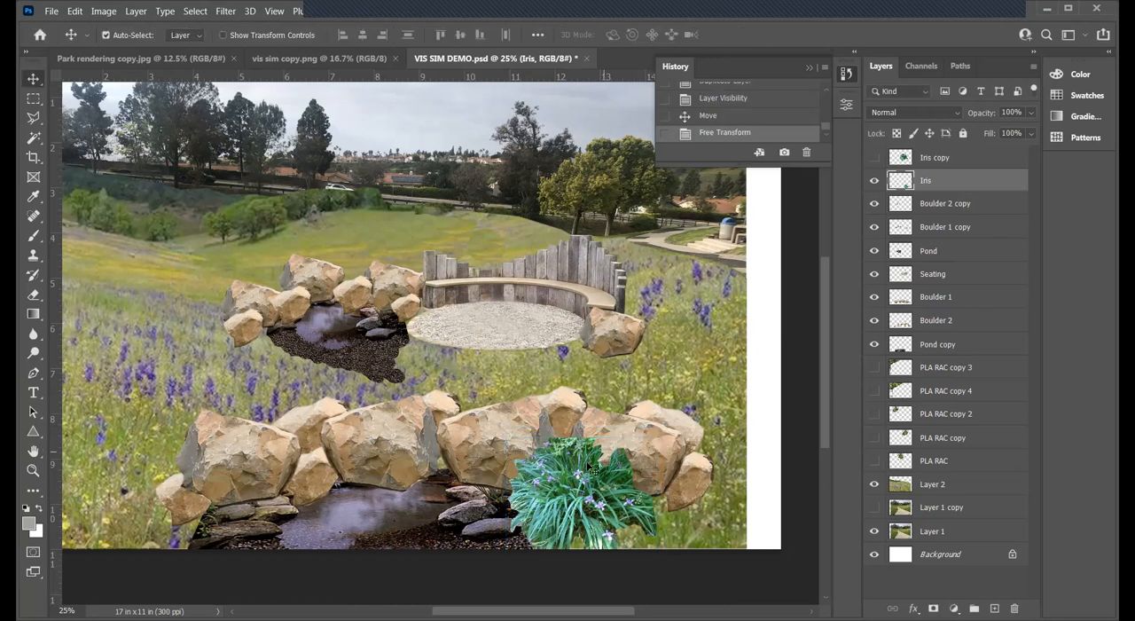
# - Select the iris plant and duplicate it within its layer, one copy to its right and two at the front pond's left end, and deselect
pyautogui.click(35, 99)
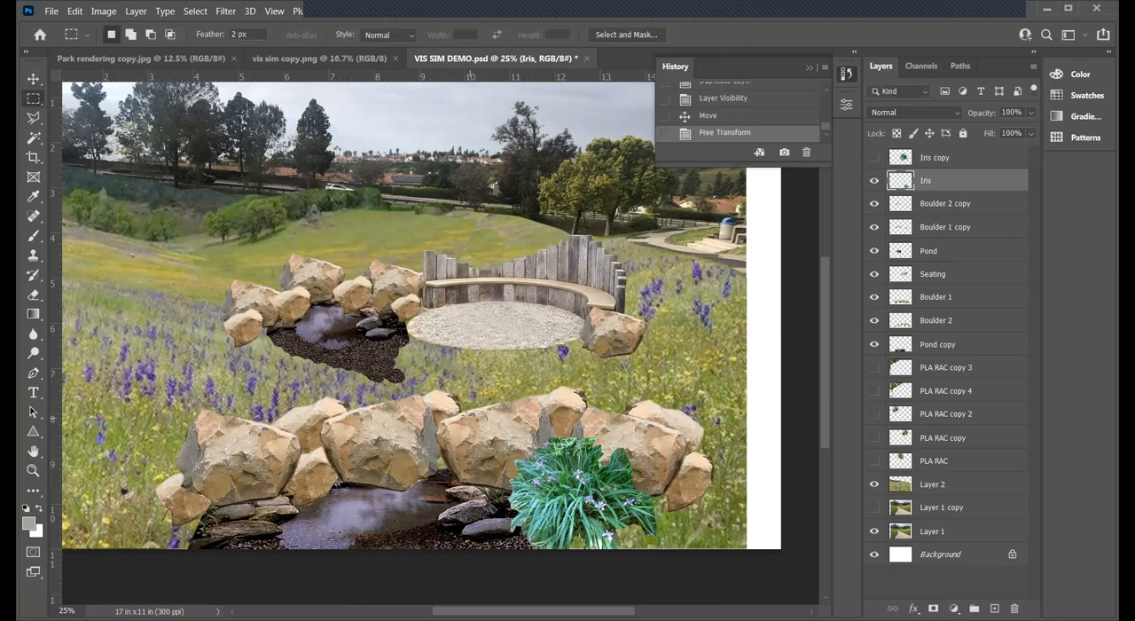
pyautogui.moveTo(458, 420); pyautogui.dragTo(710, 549)
pyautogui.click(34, 78)
pyautogui.press('Up')
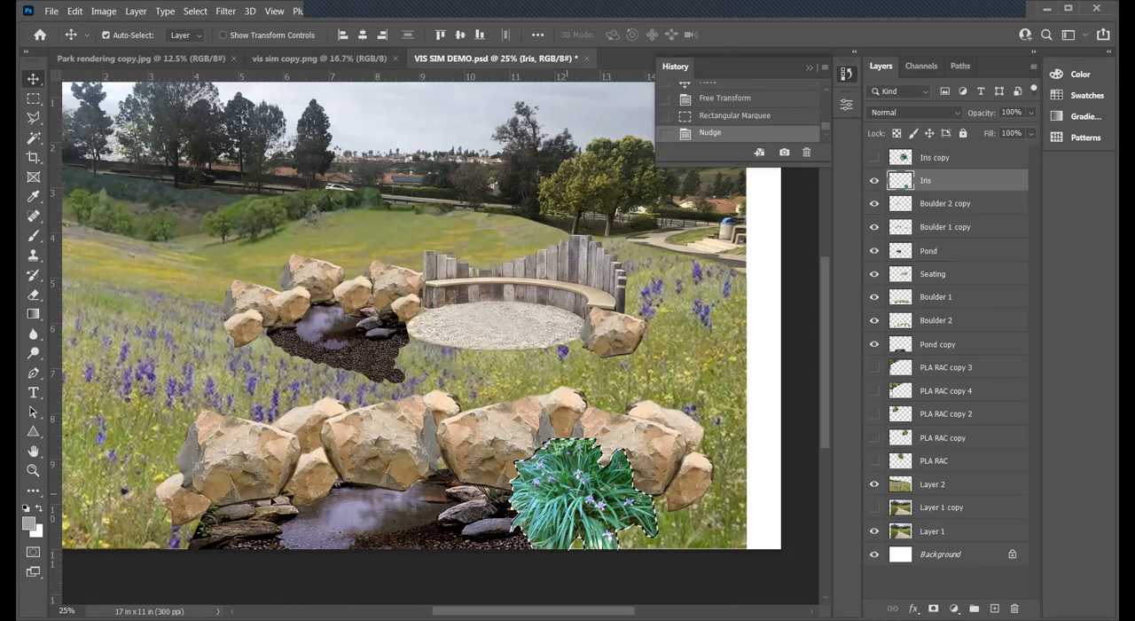
pyautogui.moveTo(581, 492); pyautogui.dragTo(656, 501)
pyautogui.moveTo(186, 496); pyautogui.dragTo(186, 483)
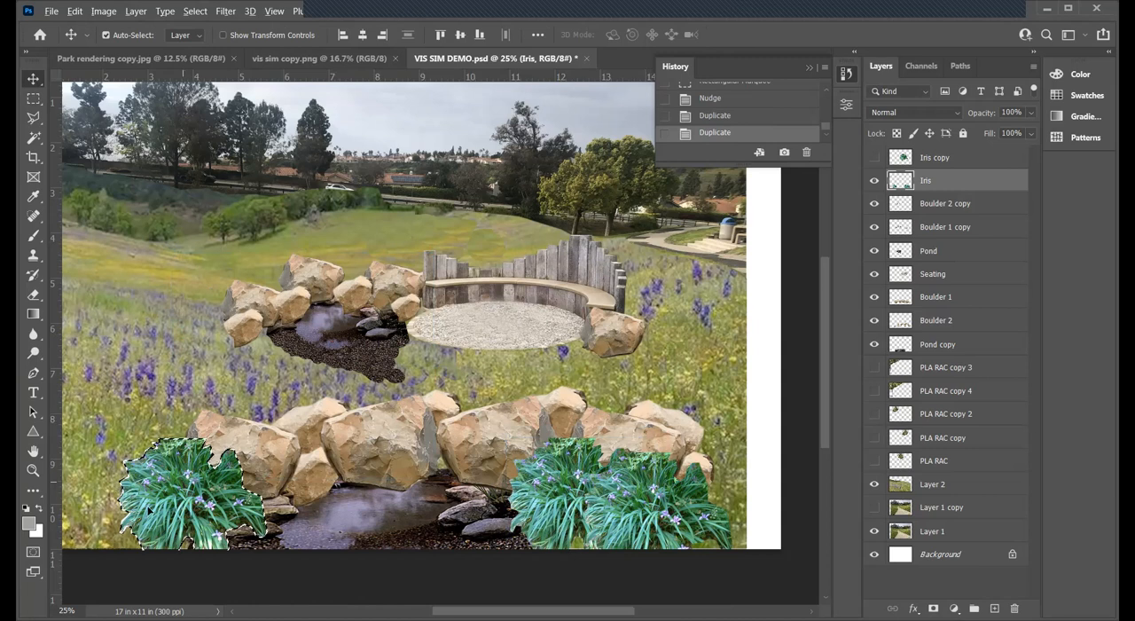
pyautogui.moveTo(184, 482); pyautogui.dragTo(131, 504)
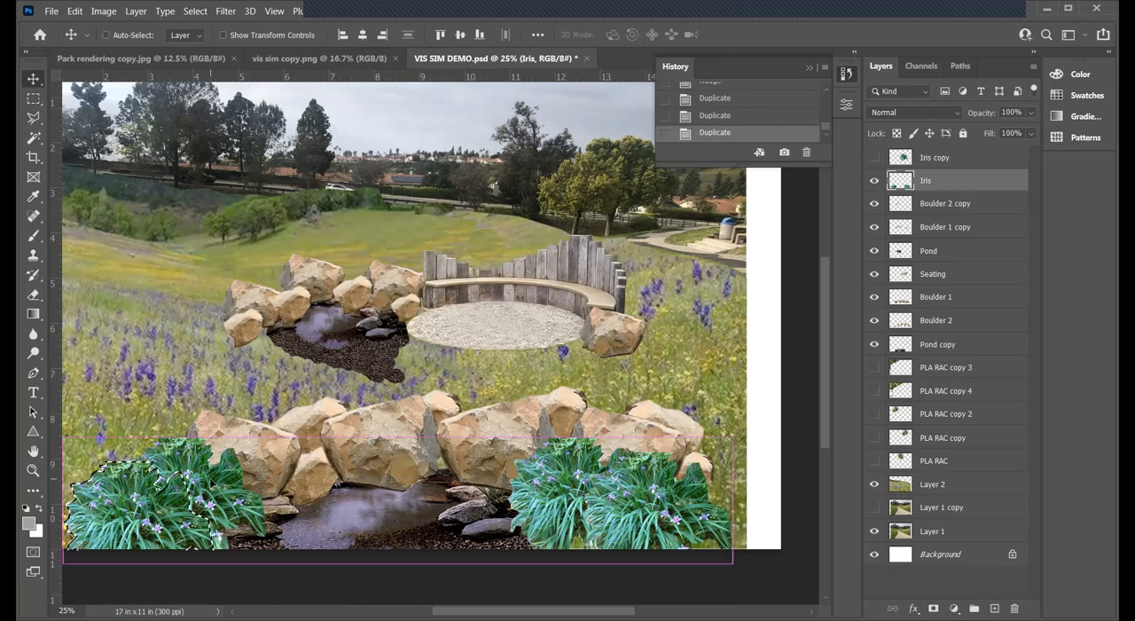
pyautogui.hotkey('ctrl', 'd')
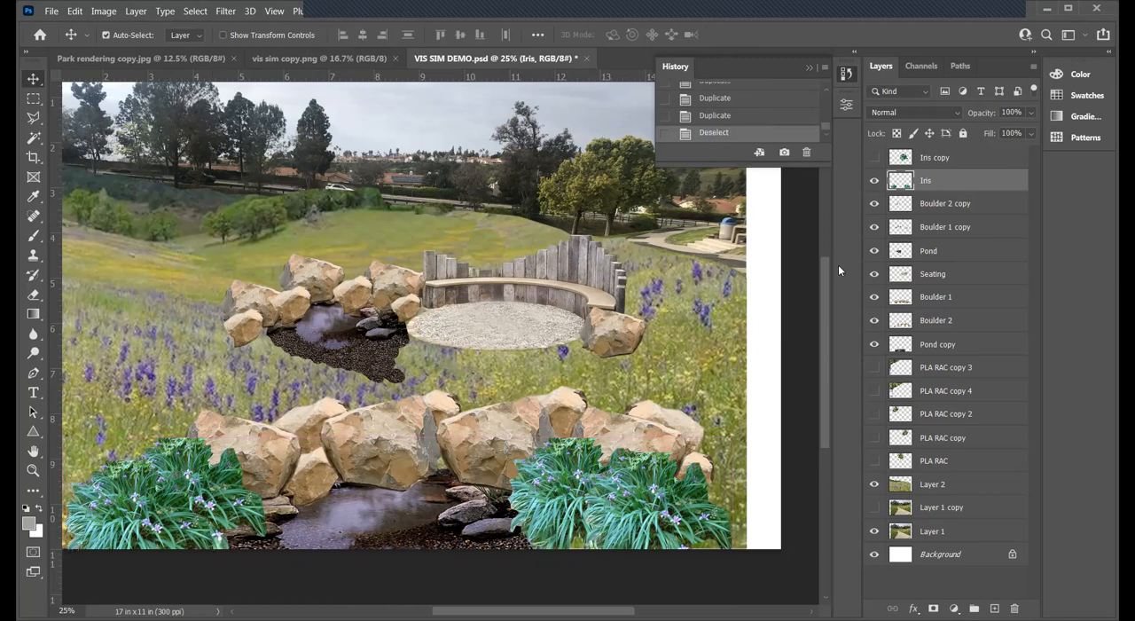
# - Show the Iris copy layer, move its plant toward the rear pond and scale it to roughly a third of its size
pyautogui.click(940, 158)
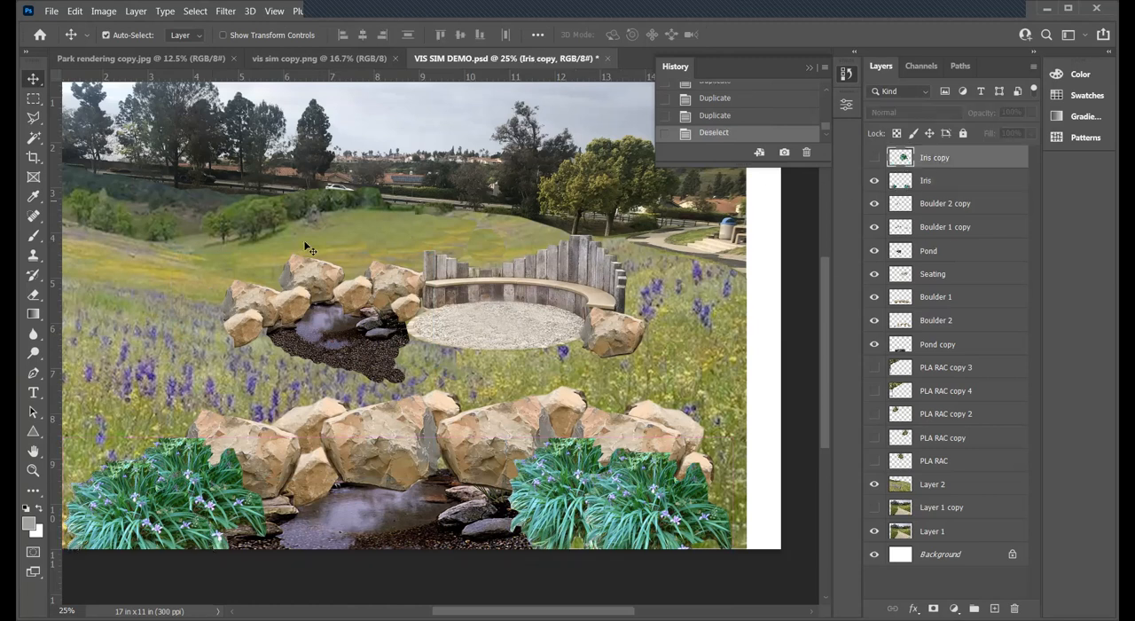
pyautogui.click(874, 158)
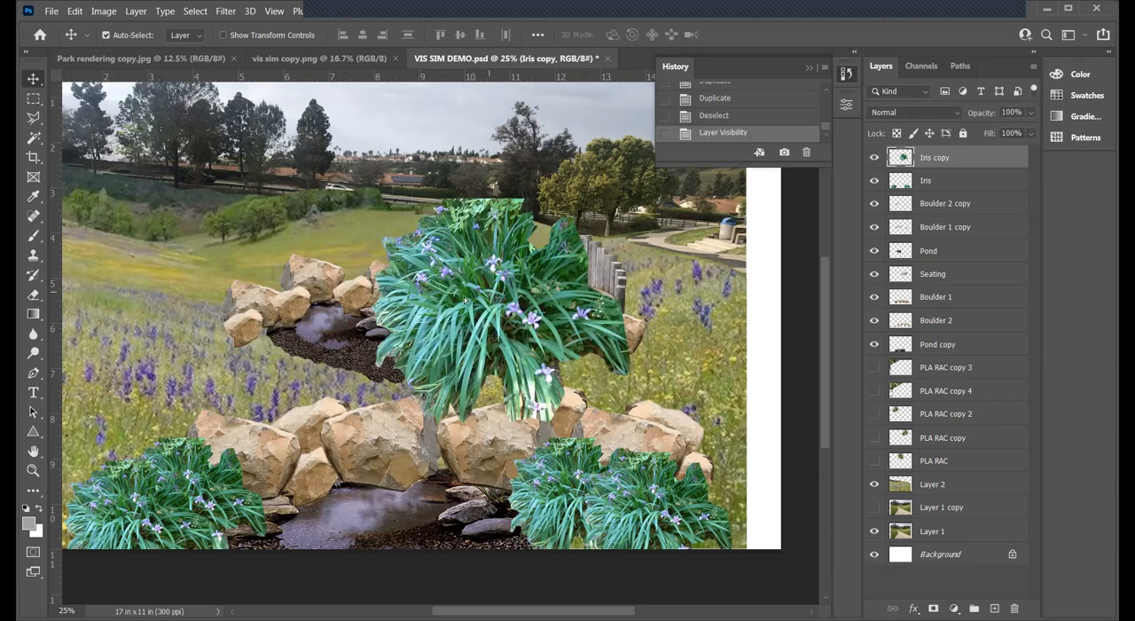
pyautogui.moveTo(401, 301); pyautogui.dragTo(309, 297)
pyautogui.hotkey('ctrl', 't')
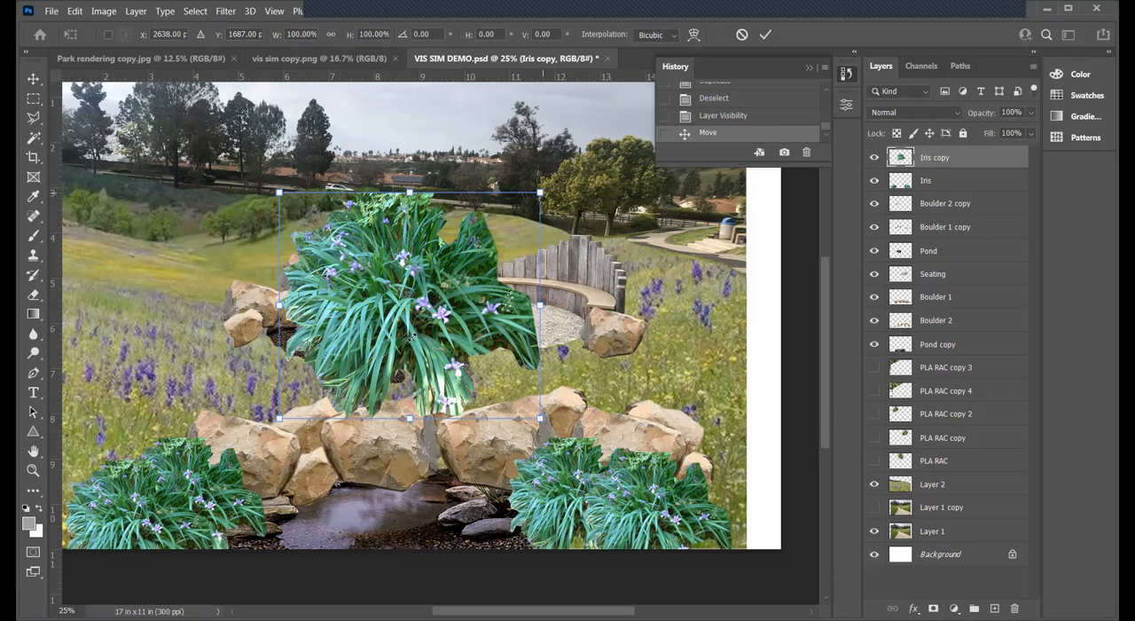
pyautogui.press('Return')
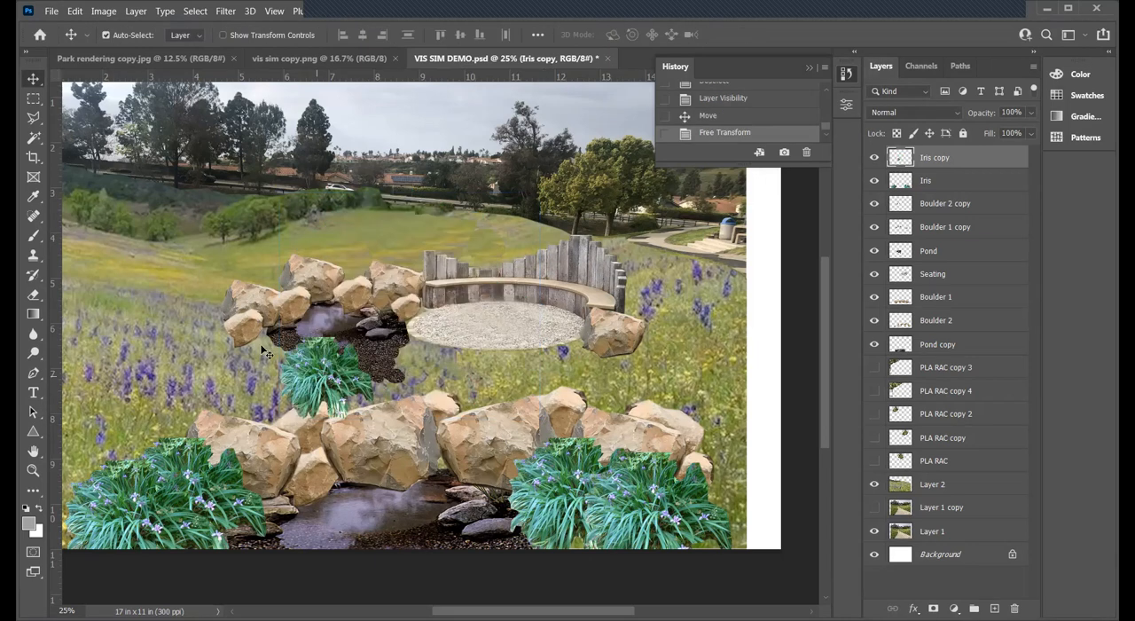
# - Shrink the Iris copy plant slightly more and place it at the rear pond's front left edge, just below the boulders
pyautogui.hotkey('ctrl', 't')
pyautogui.moveTo(264, 352); pyautogui.dragTo(240, 325)
pyautogui.press('Return')
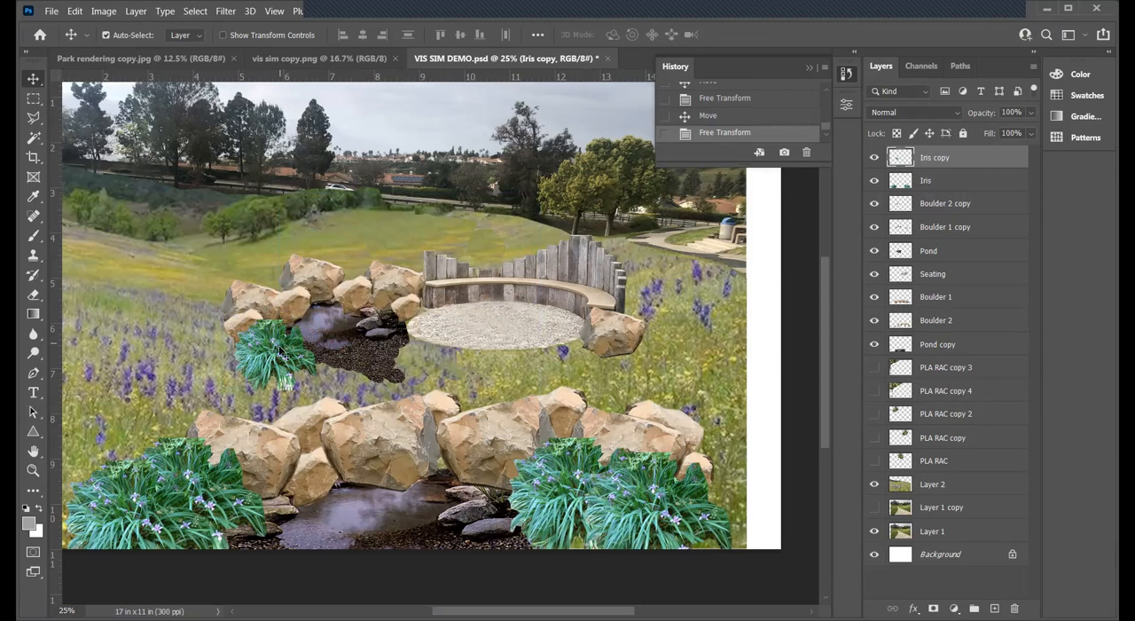
pyautogui.moveTo(282, 353); pyautogui.dragTo(287, 356)
# - Select the small iris plant and duplicate it within its layer along the rear pond's front edge, with one copy over the original, and deselect
pyautogui.press('m')
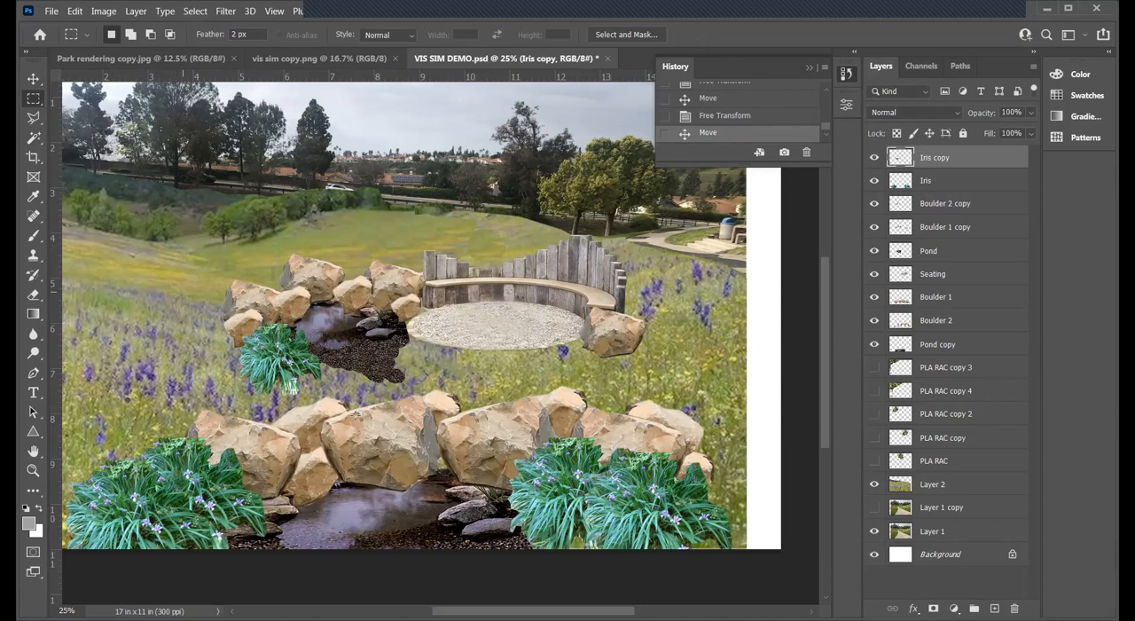
pyautogui.moveTo(183, 292); pyautogui.dragTo(357, 413)
pyautogui.press('v')
pyautogui.press('Up')
pyautogui.press('Down')
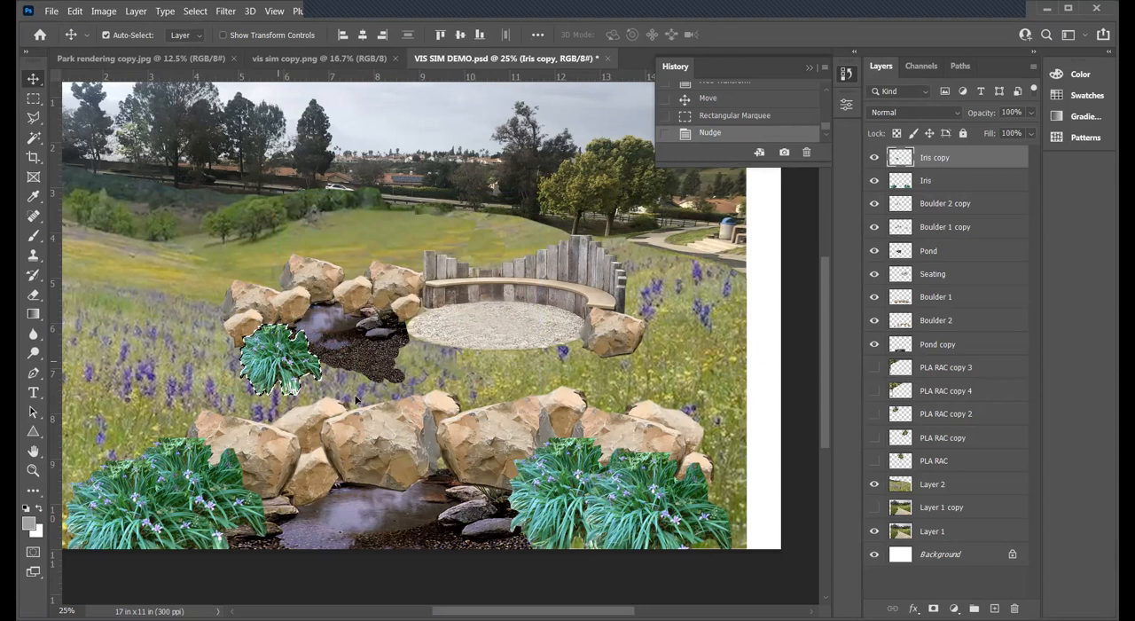
pyautogui.moveTo(298, 364); pyautogui.dragTo(344, 388)
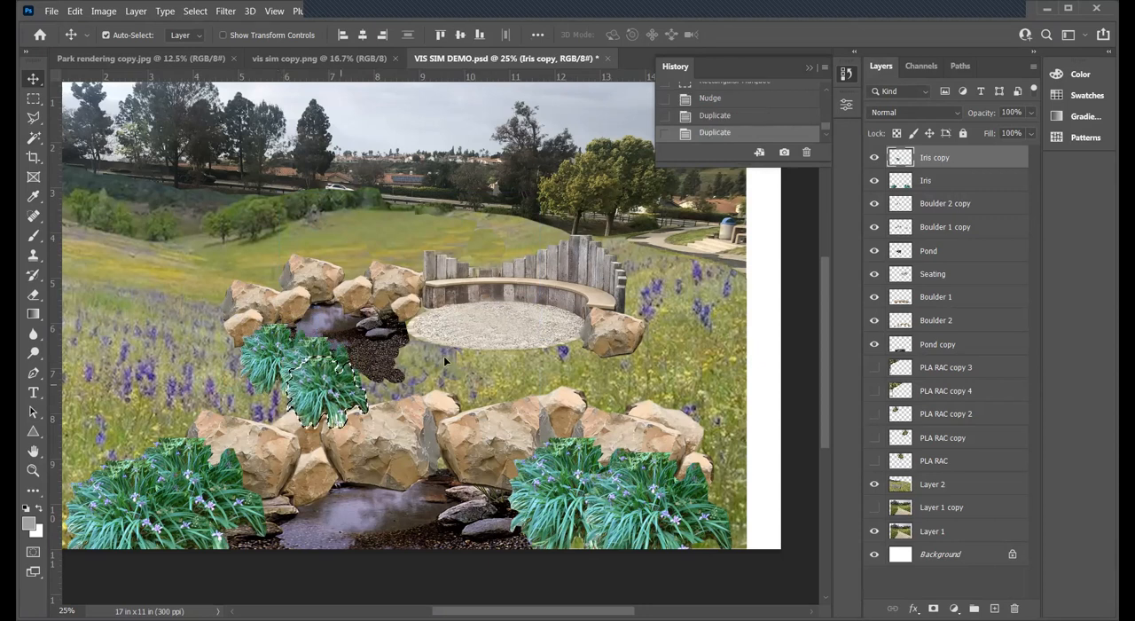
pyautogui.moveTo(328, 390); pyautogui.dragTo(441, 364)
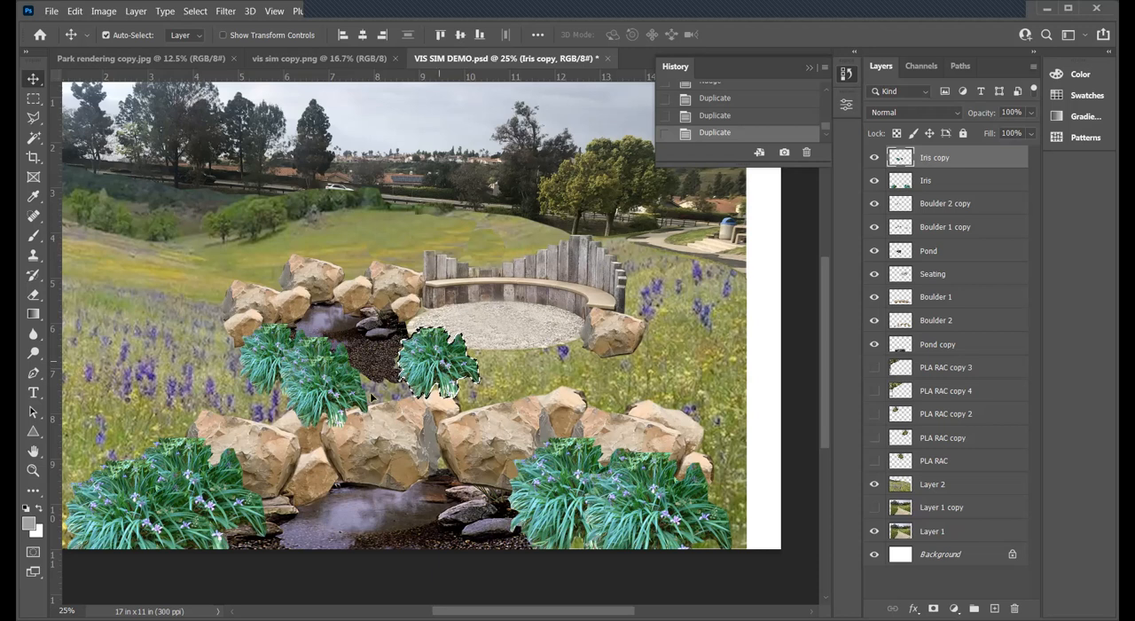
pyautogui.moveTo(441, 364); pyautogui.dragTo(382, 386)
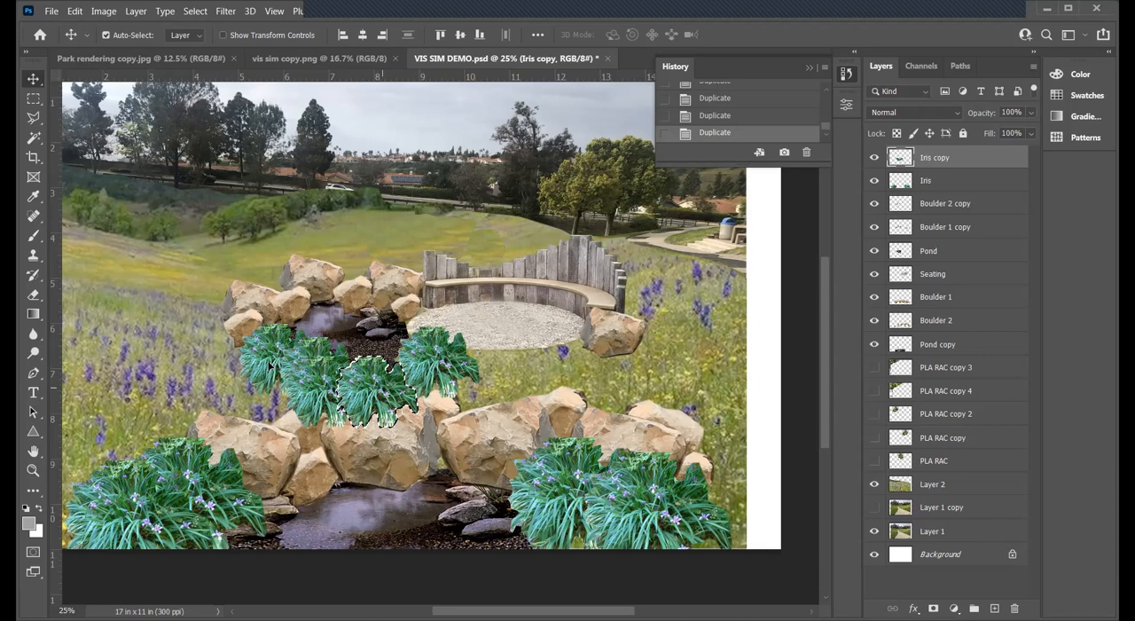
pyautogui.keyDown('alt'); pyautogui.moveTo(382, 388); pyautogui.dragTo(268, 363); pyautogui.keyUp('alt')
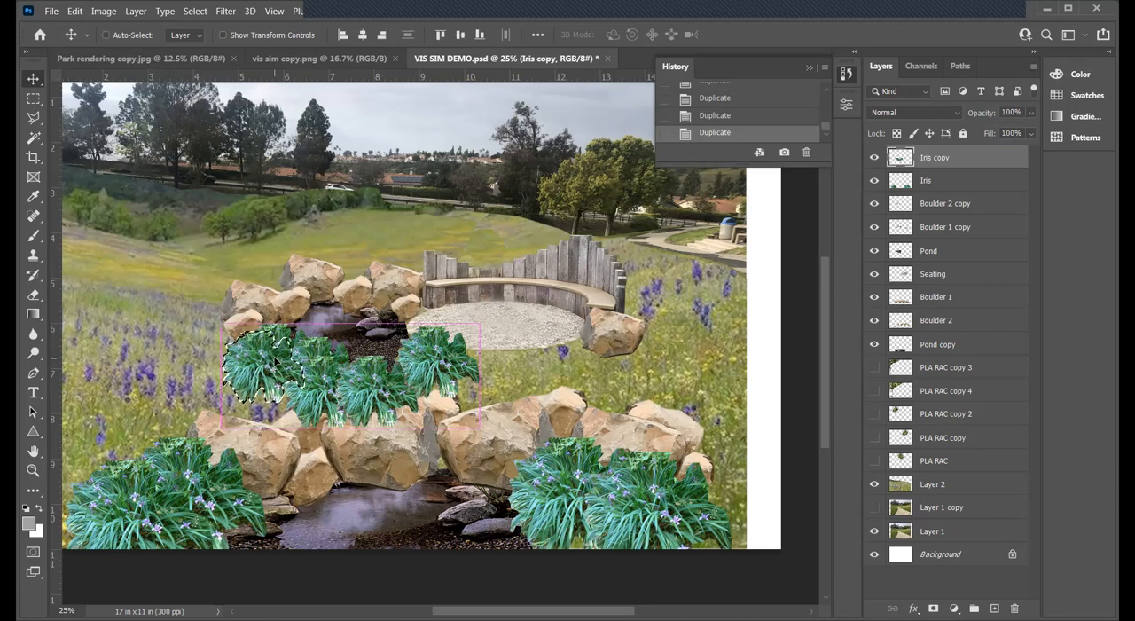
pyautogui.hotkey('ctrl', 'd')
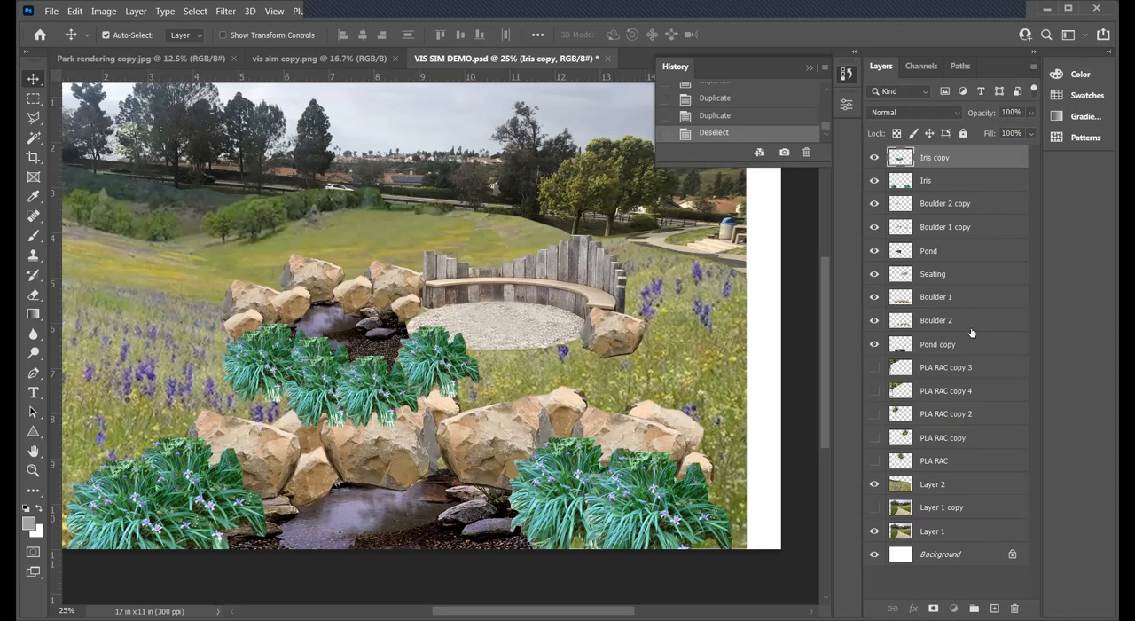
# - Reorder the Iris copy layer so it sits between the Boulder 1 and Boulder 2 layers
pyautogui.moveTo(971, 333); pyautogui.dragTo(968, 324)
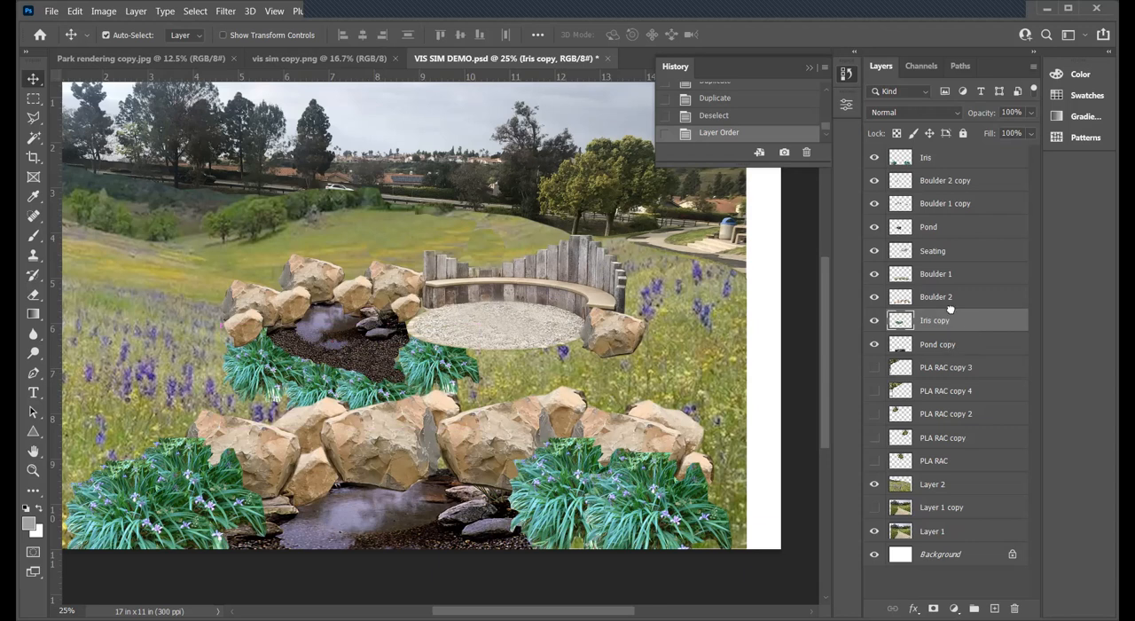
pyautogui.moveTo(954, 342)
pyautogui.mouseDown()
pyautogui.moveTo(949, 322)
pyautogui.moveTo(963, 355)
pyautogui.mouseUp()
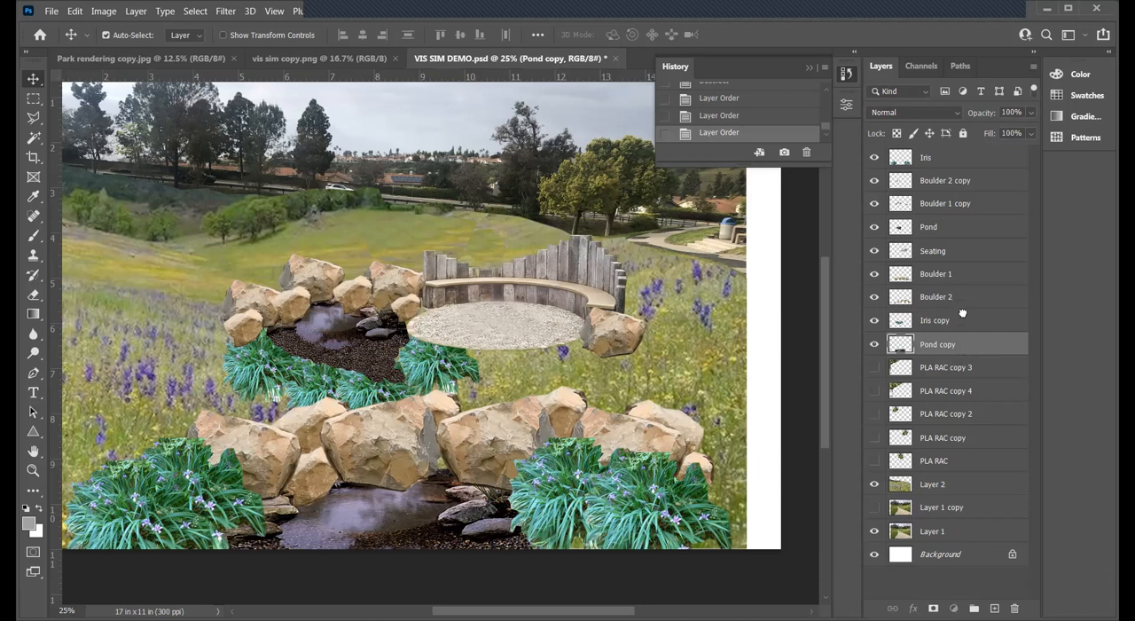
pyautogui.hotkey('ctrl', ']')
pyautogui.moveTo(948, 334); pyautogui.dragTo(953, 291)
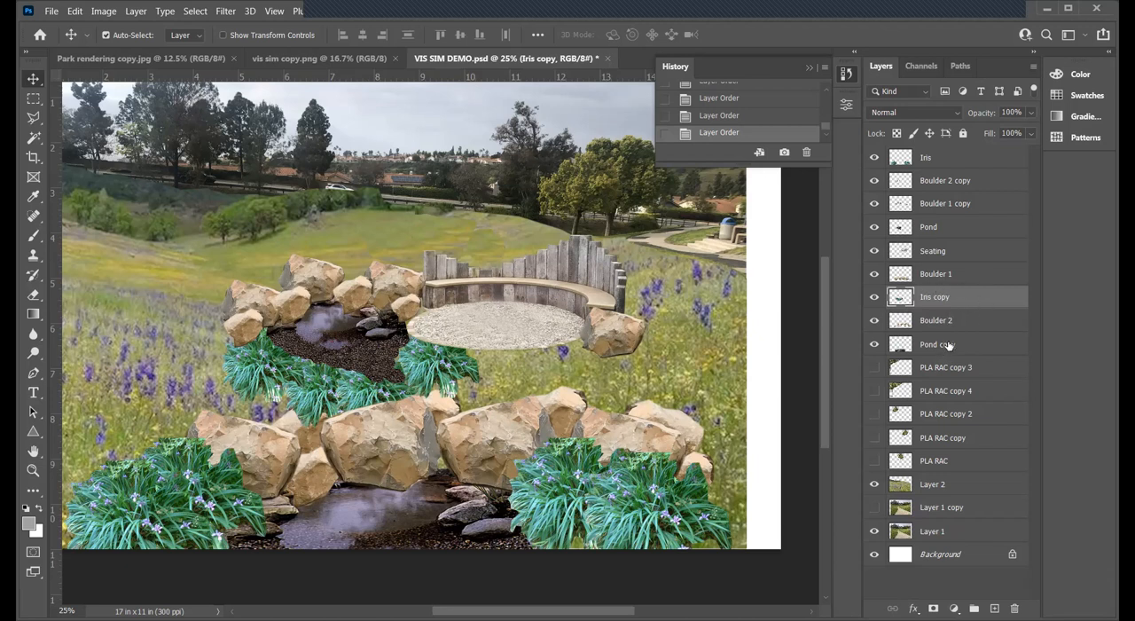
# - Move the Pond copy layer directly above Layer 2 and the Pond layer directly below Iris copy
pyautogui.moveTo(958, 448)
pyautogui.mouseDown()
pyautogui.moveTo(961, 435)
pyautogui.moveTo(964, 467)
pyautogui.mouseUp()
pyautogui.click(874, 461)
pyautogui.click(874, 461)
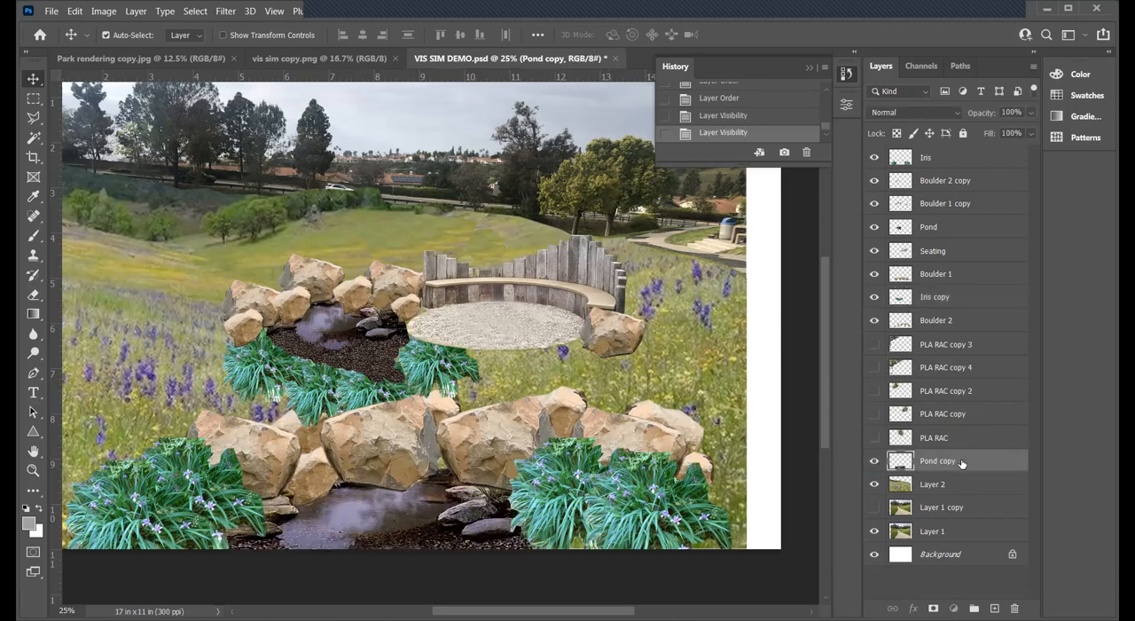
pyautogui.click(955, 227)
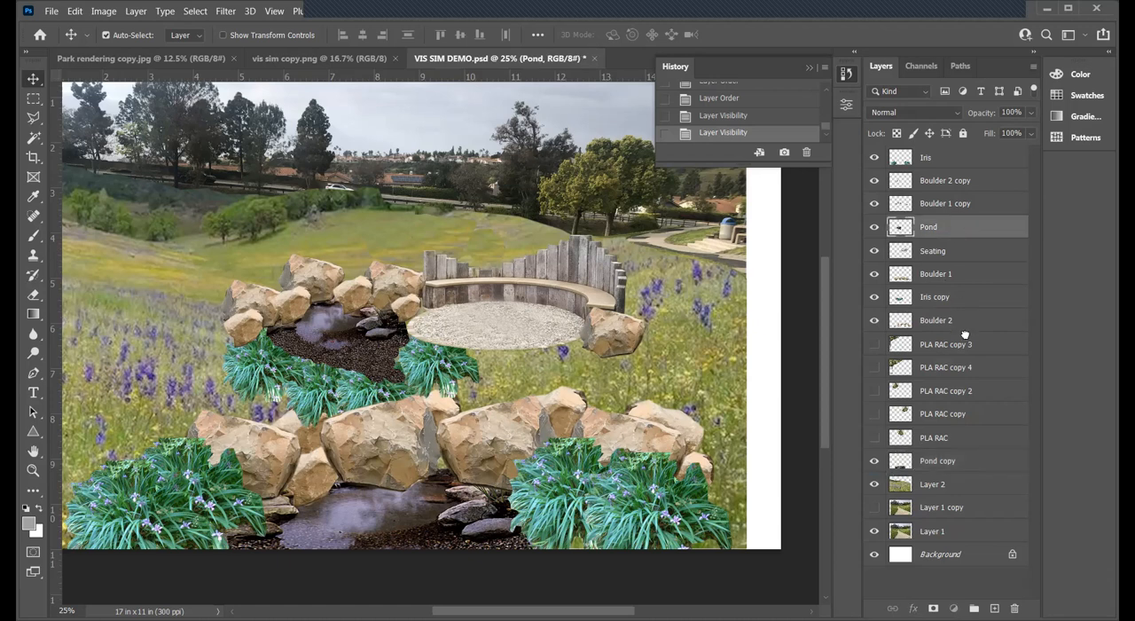
pyautogui.moveTo(970, 308); pyautogui.dragTo(984, 307)
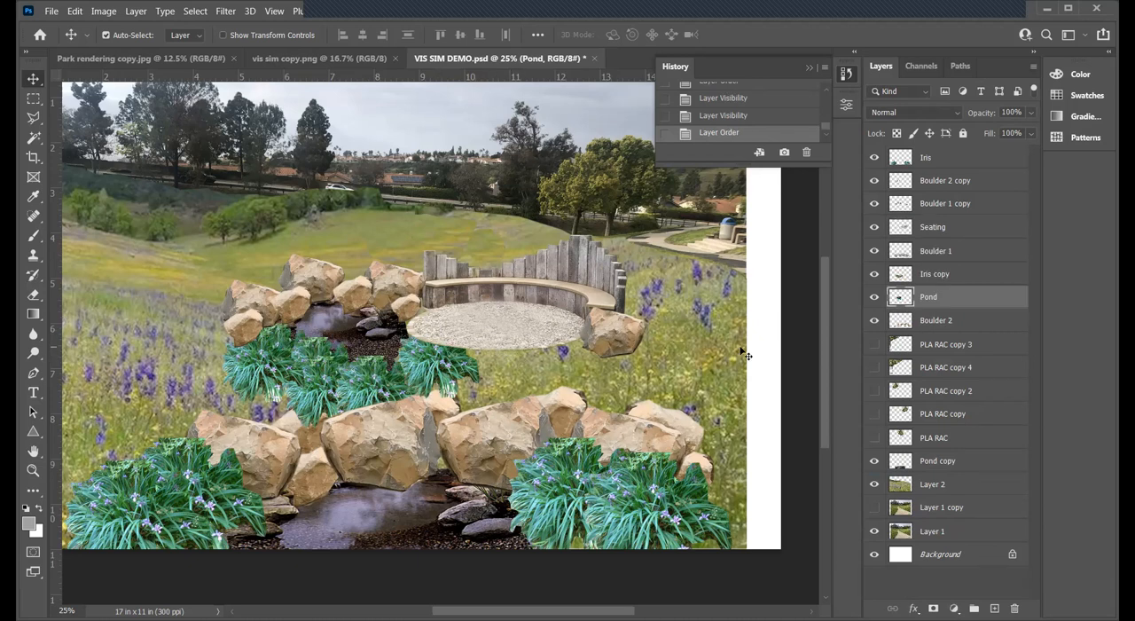
# - Nudge the Iris copy plants slightly to the left along the rear pond
pyautogui.click(940, 277)
pyautogui.press('Left')
pyautogui.press('Left')
pyautogui.press('Left')
pyautogui.press('Left')
pyautogui.press('Left')
pyautogui.press('Left')
pyautogui.press('Left')
pyautogui.press('Left')
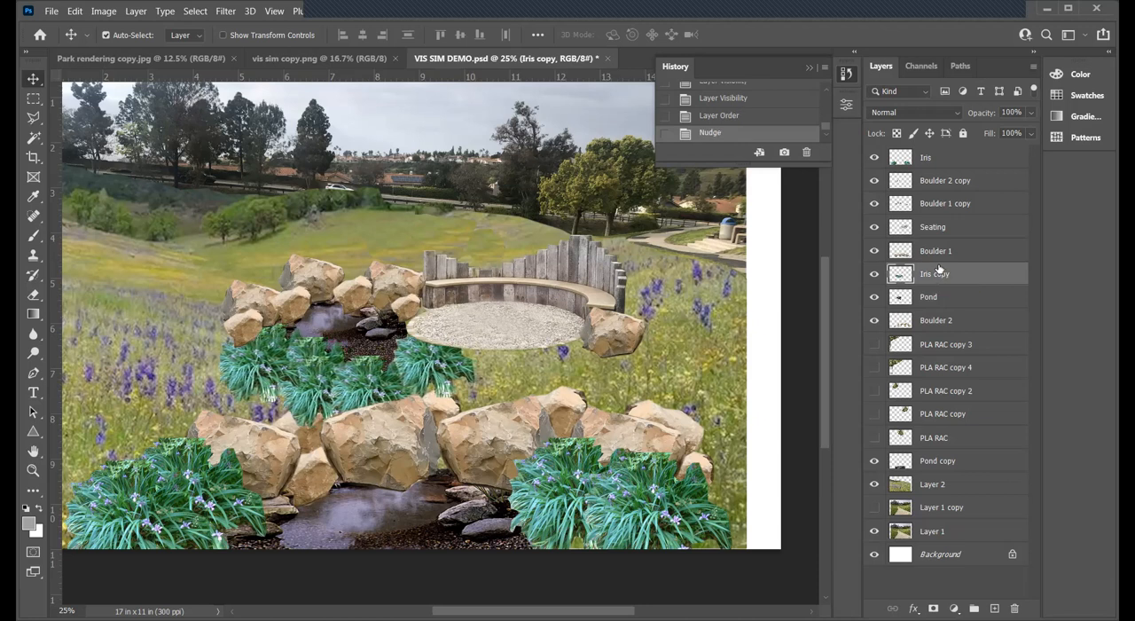
pyautogui.press('Left')
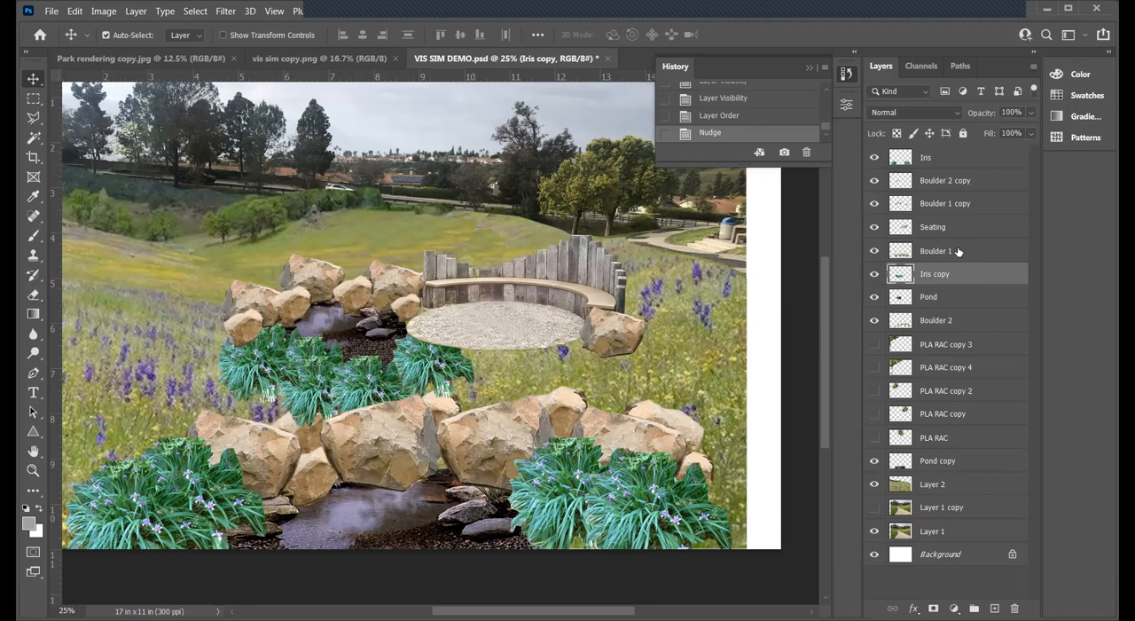
# - Check which boulders each boulder layer holds by toggling visibility, and move the Boulder 2 copy layer directly below Iris copy
pyautogui.click(873, 252)
pyautogui.click(873, 252)
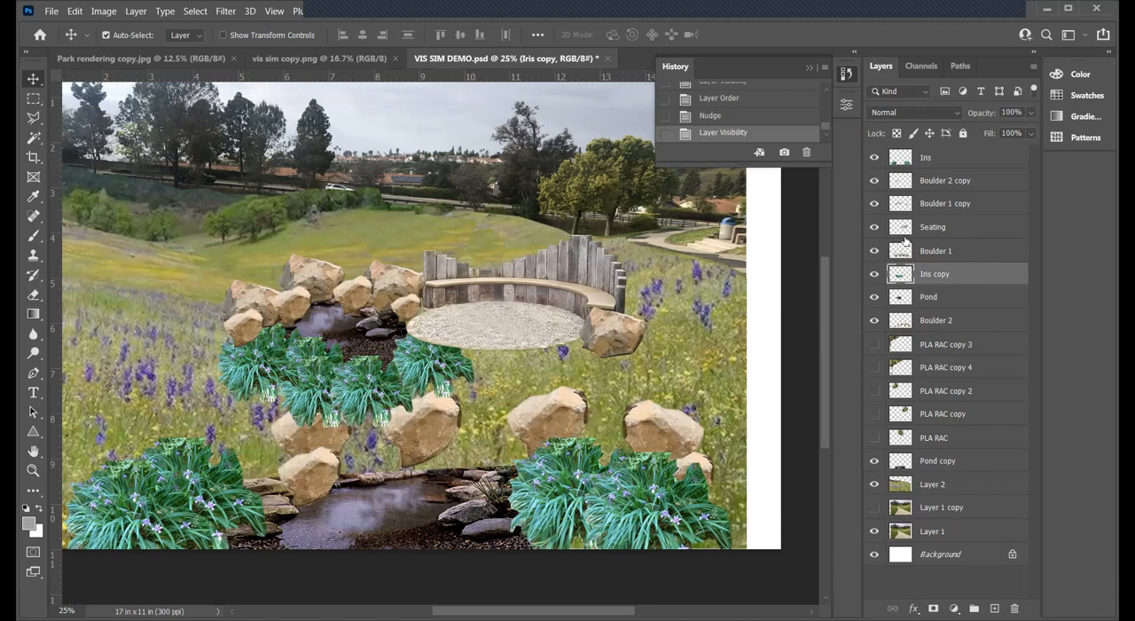
pyautogui.click(875, 204)
pyautogui.click(874, 204)
pyautogui.click(874, 181)
pyautogui.click(874, 181)
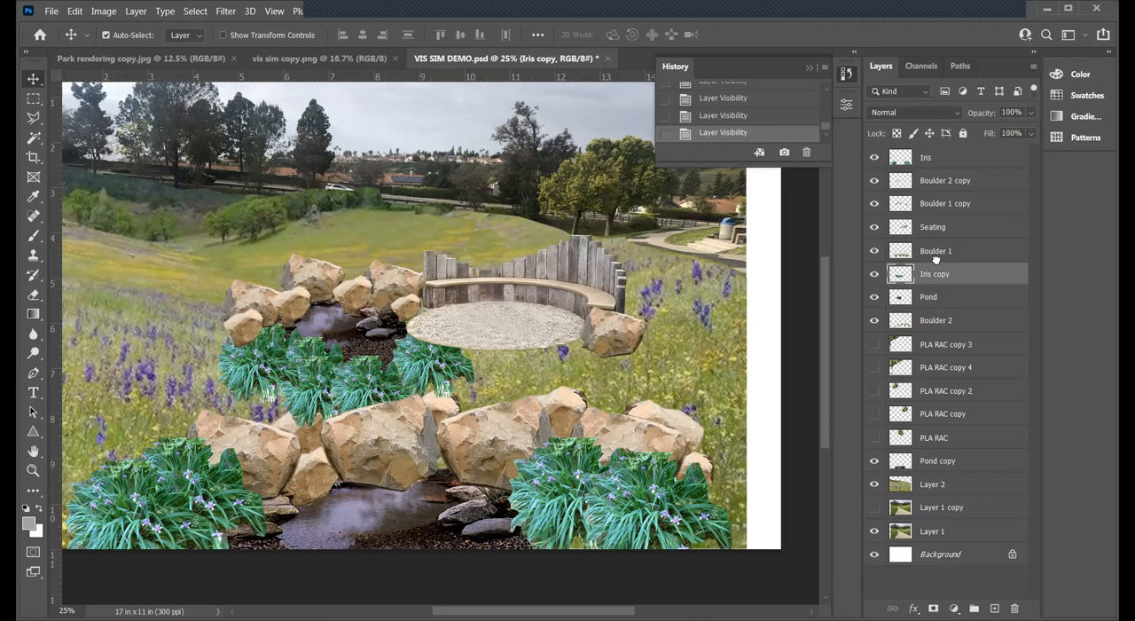
pyautogui.moveTo(935, 258); pyautogui.dragTo(940, 286)
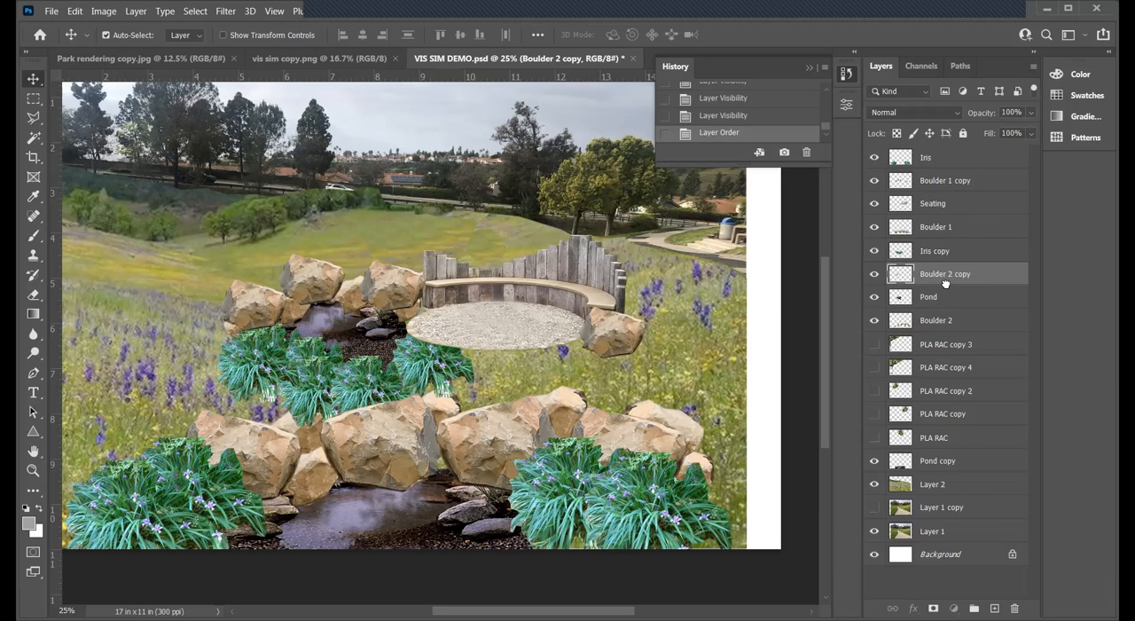
pyautogui.moveTo(947, 289); pyautogui.dragTo(947, 289)
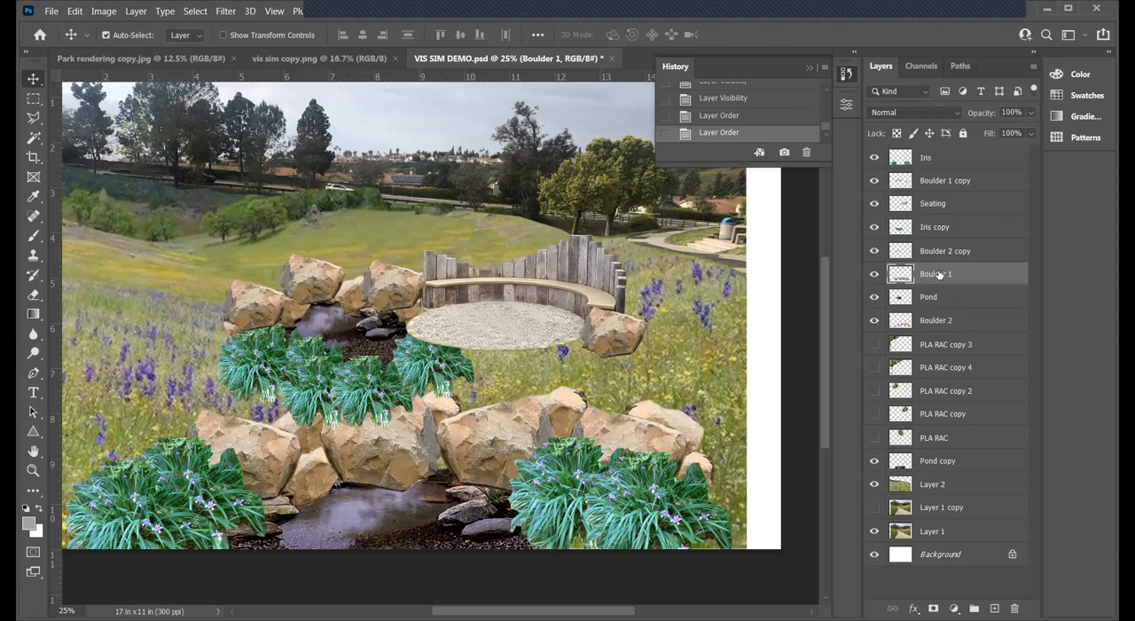
pyautogui.moveTo(939, 267); pyautogui.dragTo(954, 217)
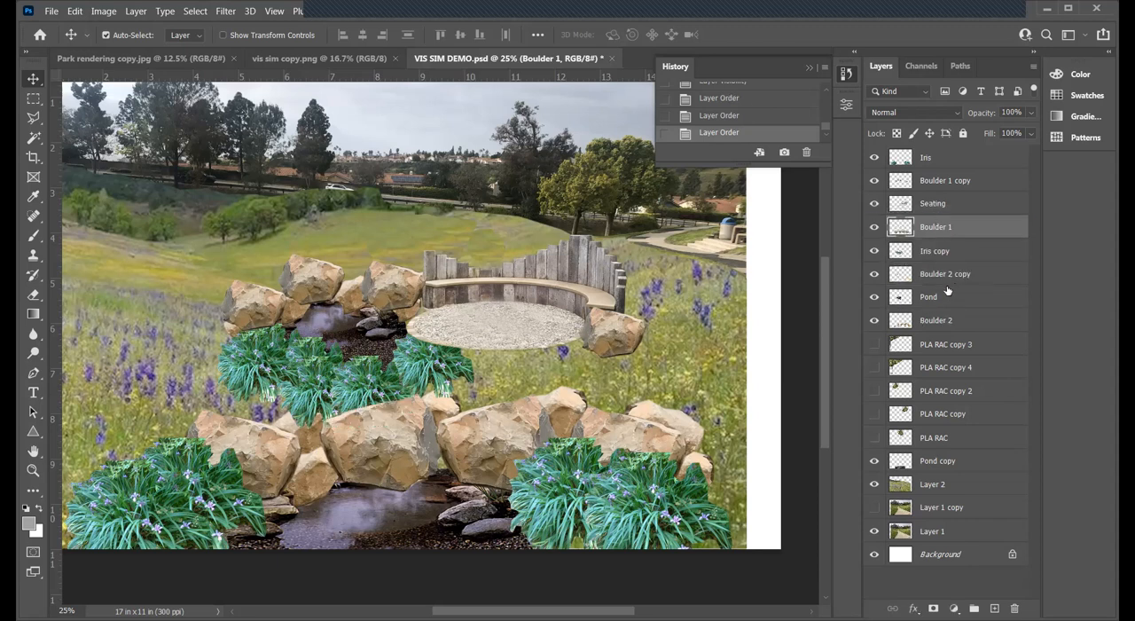
pyautogui.click(875, 275)
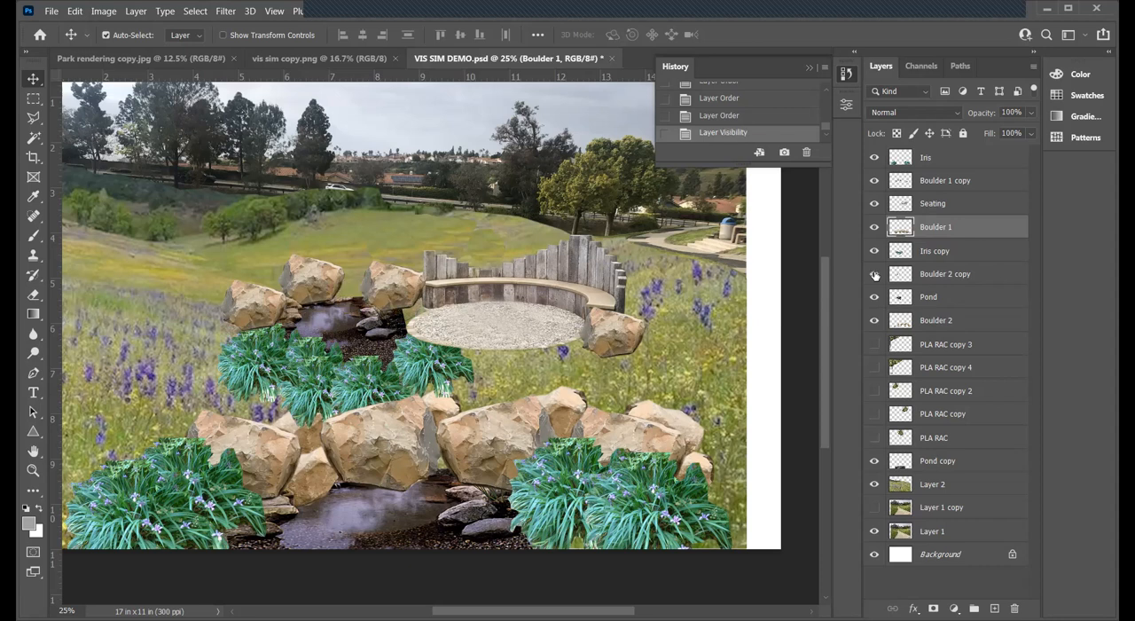
pyautogui.click(874, 274)
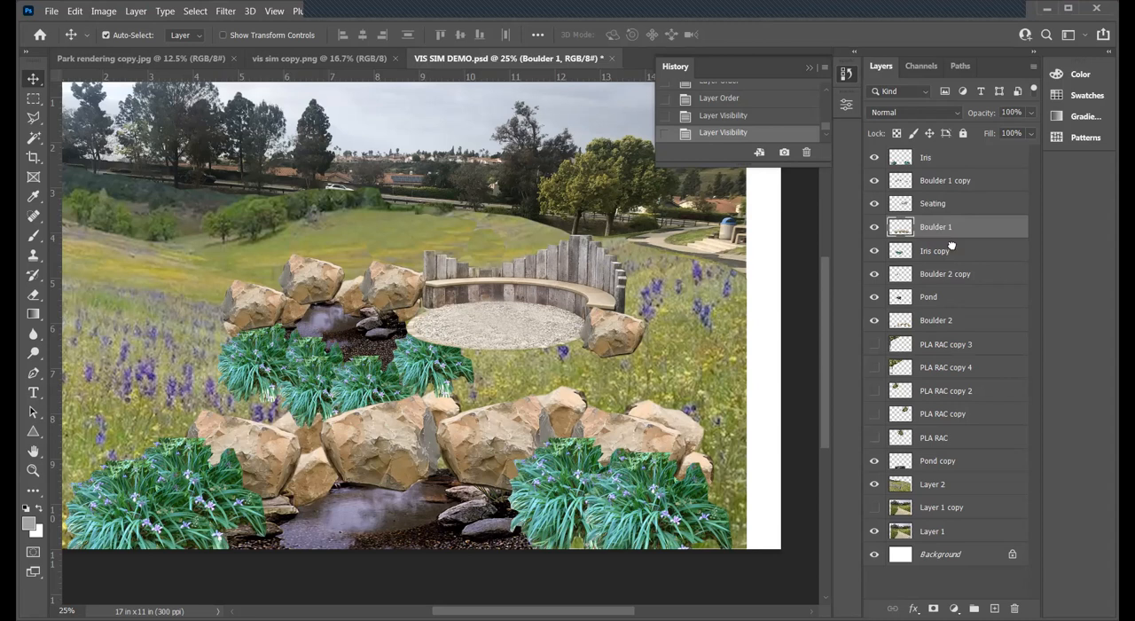
# - Place the Boulder 1 copy and Seating layers directly above Pond, with Seating the lower of the two, and save the document
pyautogui.moveTo(948, 280); pyautogui.dragTo(936, 281)
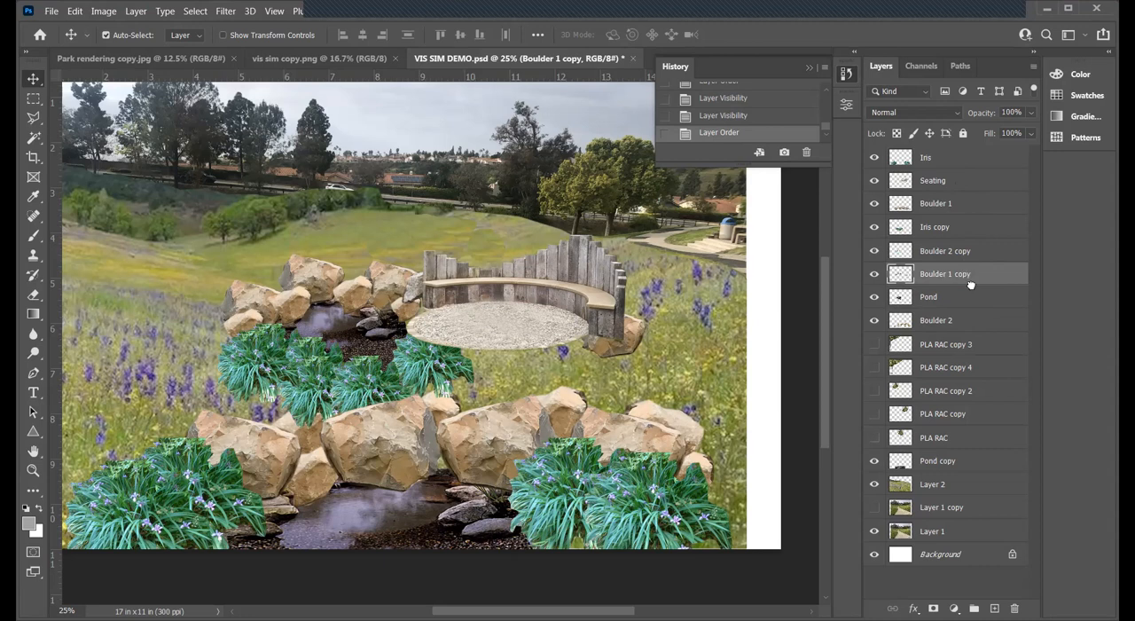
pyautogui.moveTo(970, 290); pyautogui.dragTo(971, 290)
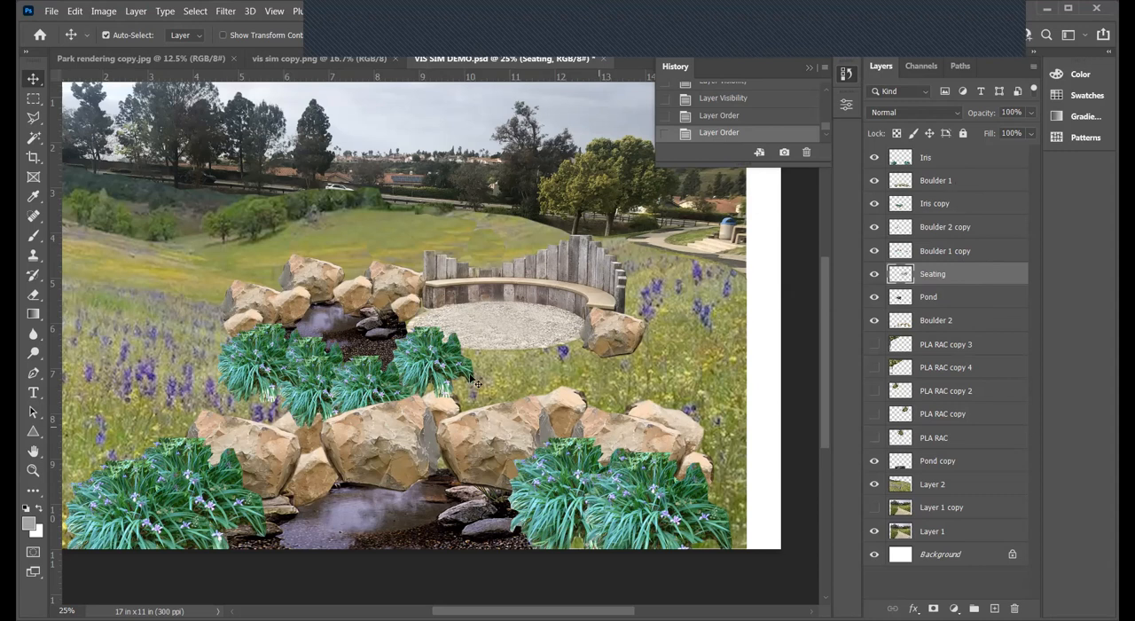
pyautogui.click(51, 10)
pyautogui.click(67, 171)
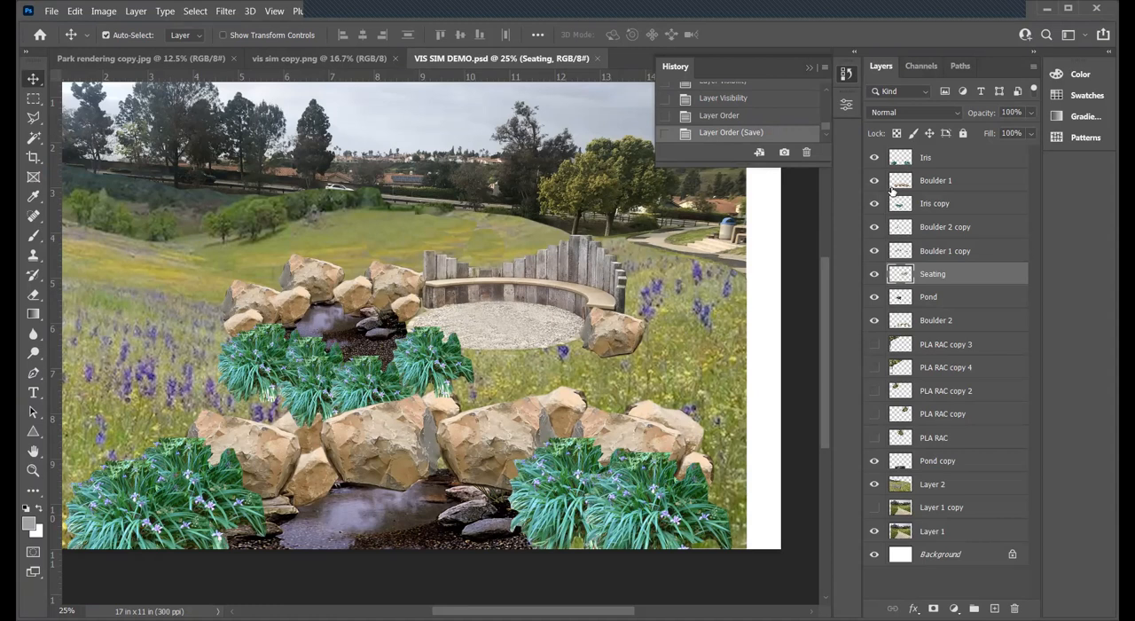
# - Show all five PLA RAC tree layers
pyautogui.click(874, 344)
pyautogui.click(874, 367)
pyautogui.click(874, 390)
pyautogui.click(875, 413)
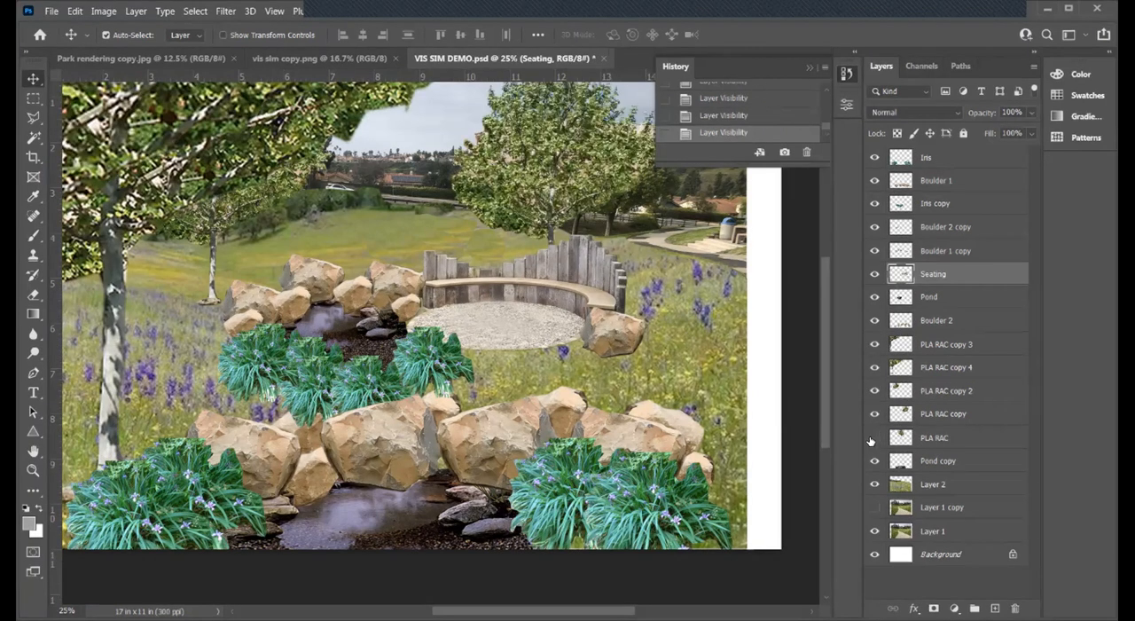
pyautogui.click(874, 437)
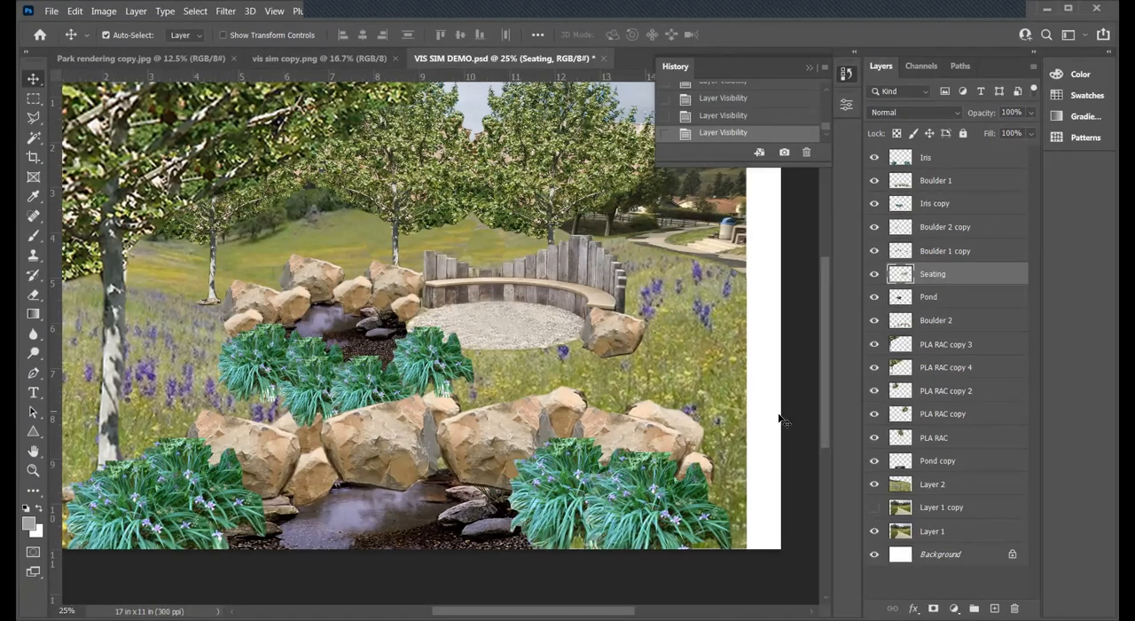
# - Open people 2.psd from the Photoshop folder inside LNT 122_Design 2 and float it in its own window
pyautogui.click(51, 11)
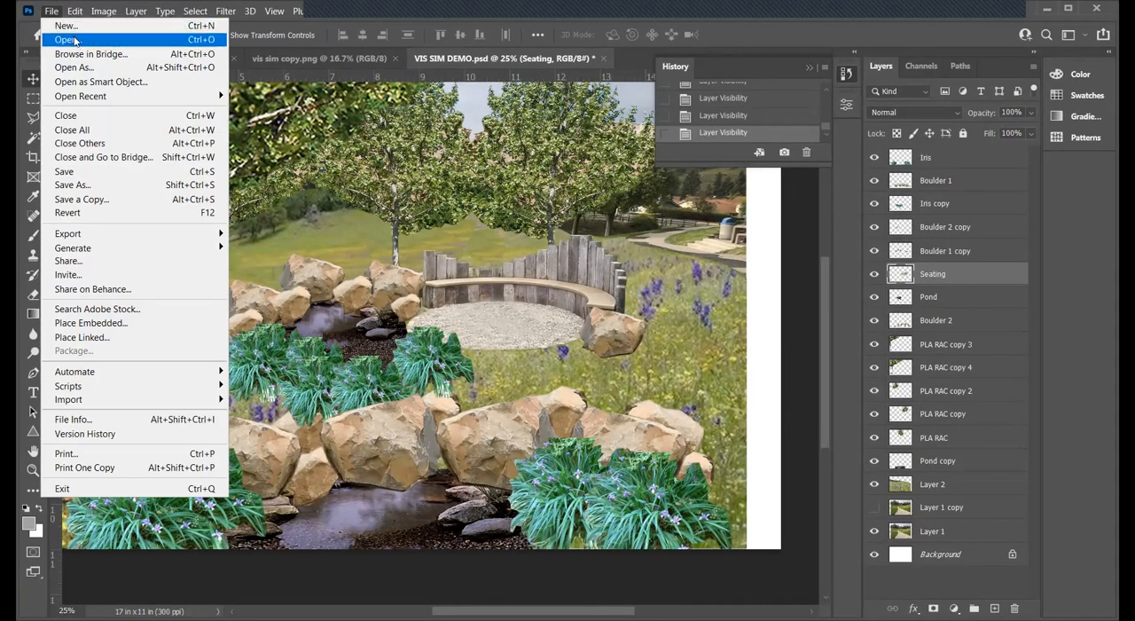
pyautogui.click(75, 40)
pyautogui.click(184, 40)
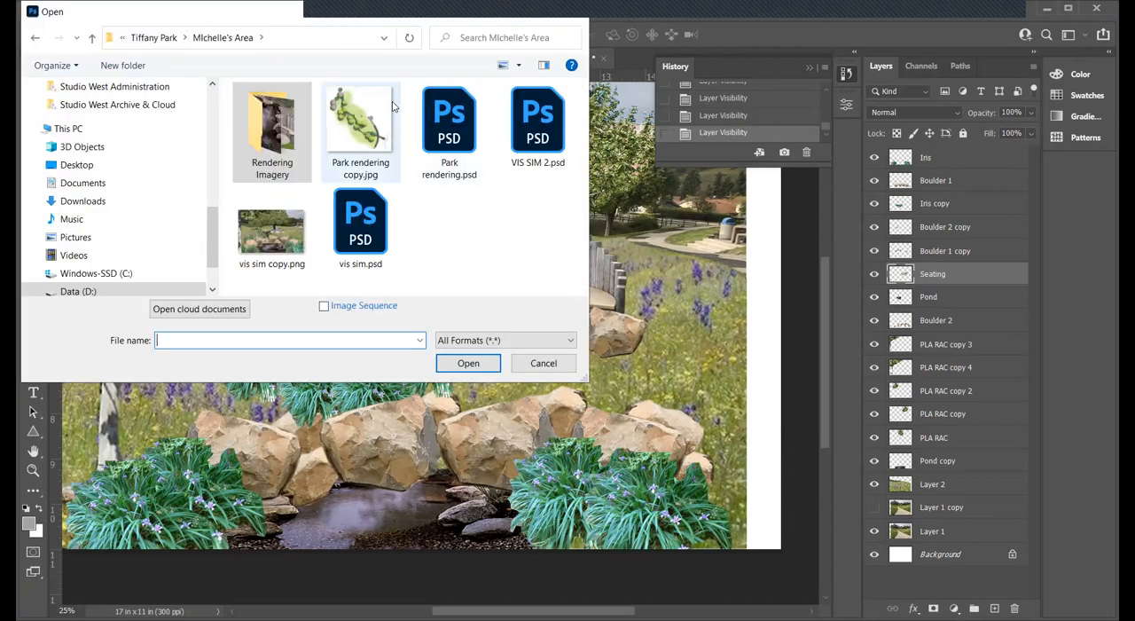
pyautogui.click(170, 39)
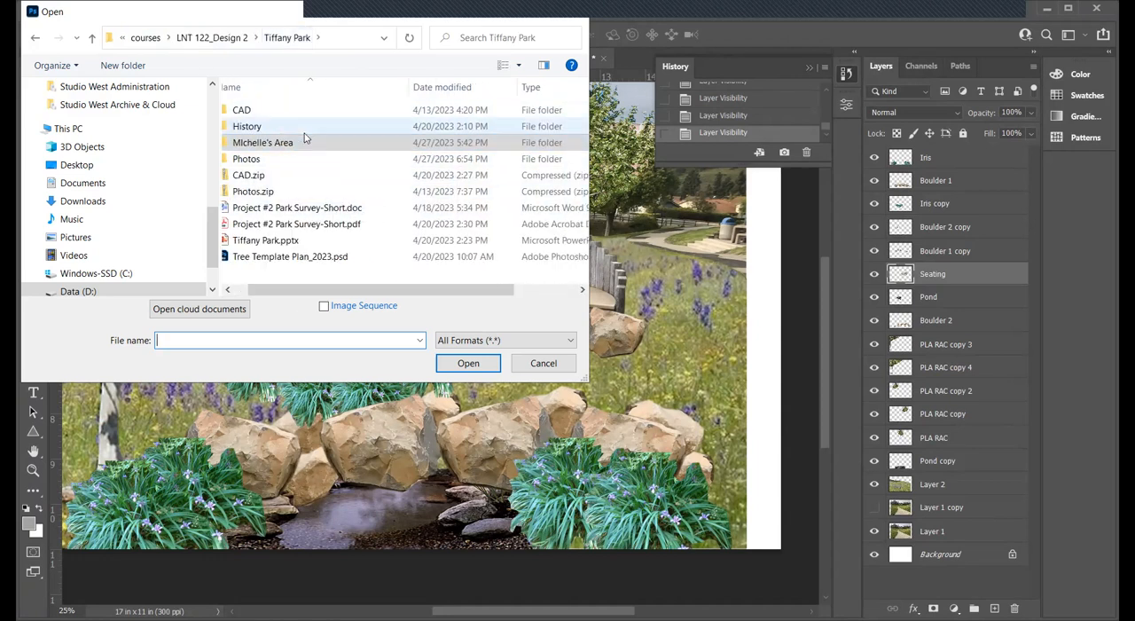
pyautogui.click(229, 38)
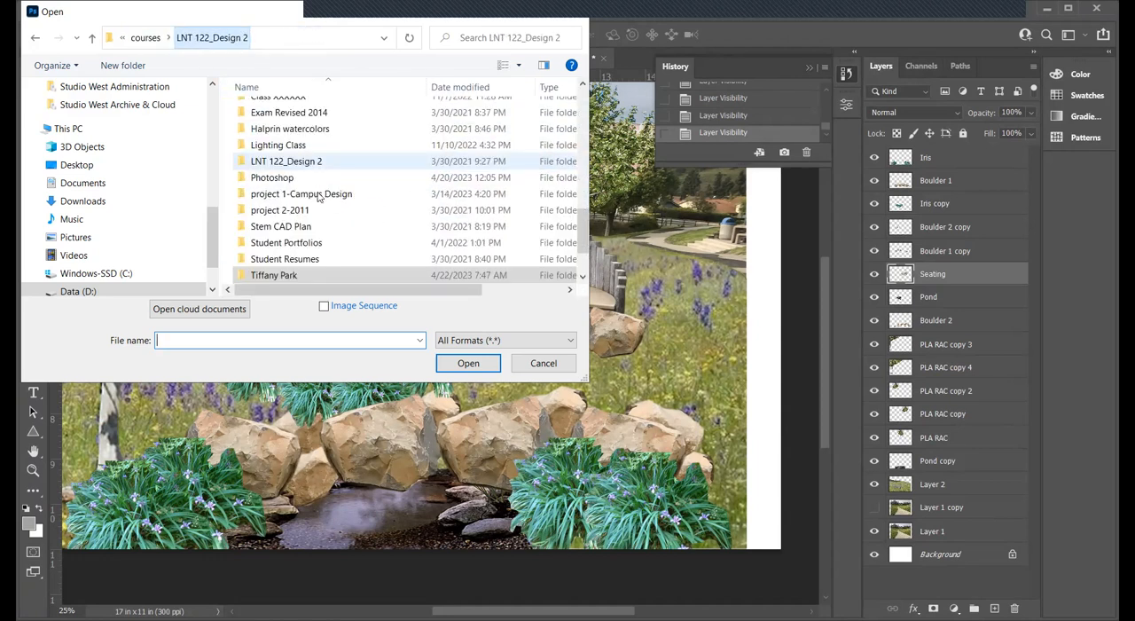
pyautogui.scroll(-1, 319, 191)
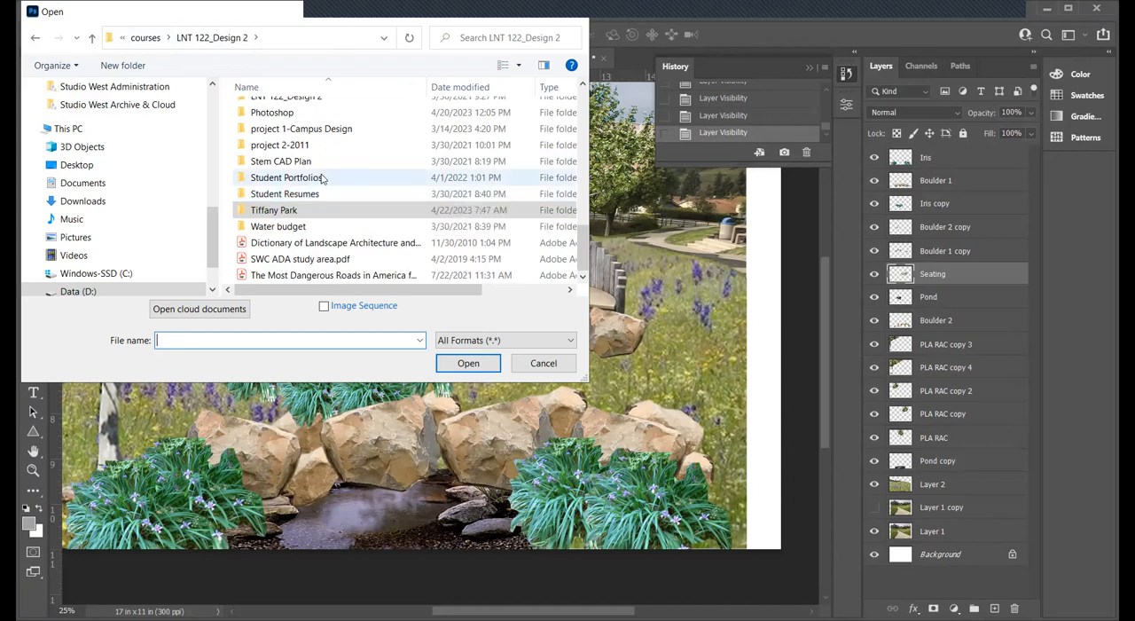
pyautogui.doubleClick(278, 111)
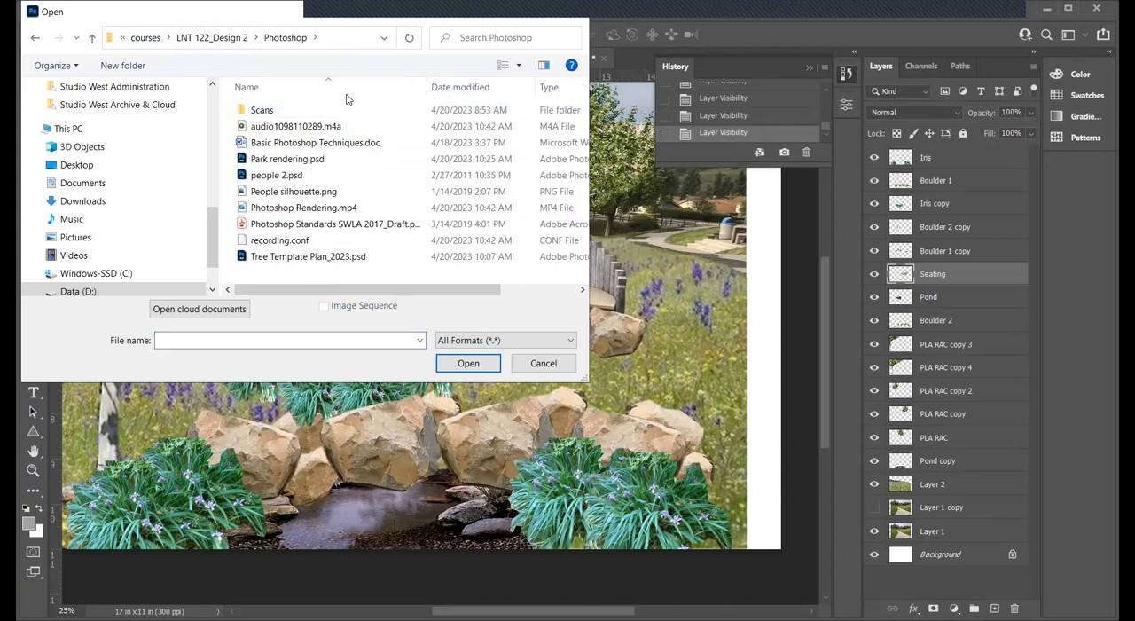
pyautogui.click(278, 177)
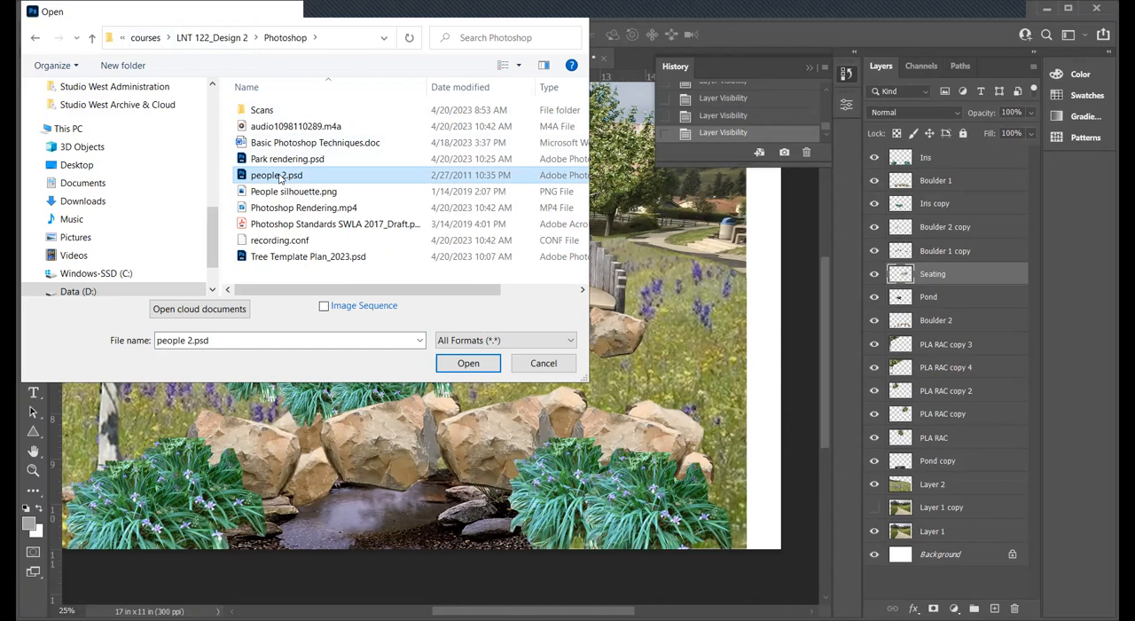
pyautogui.doubleClick(278, 176)
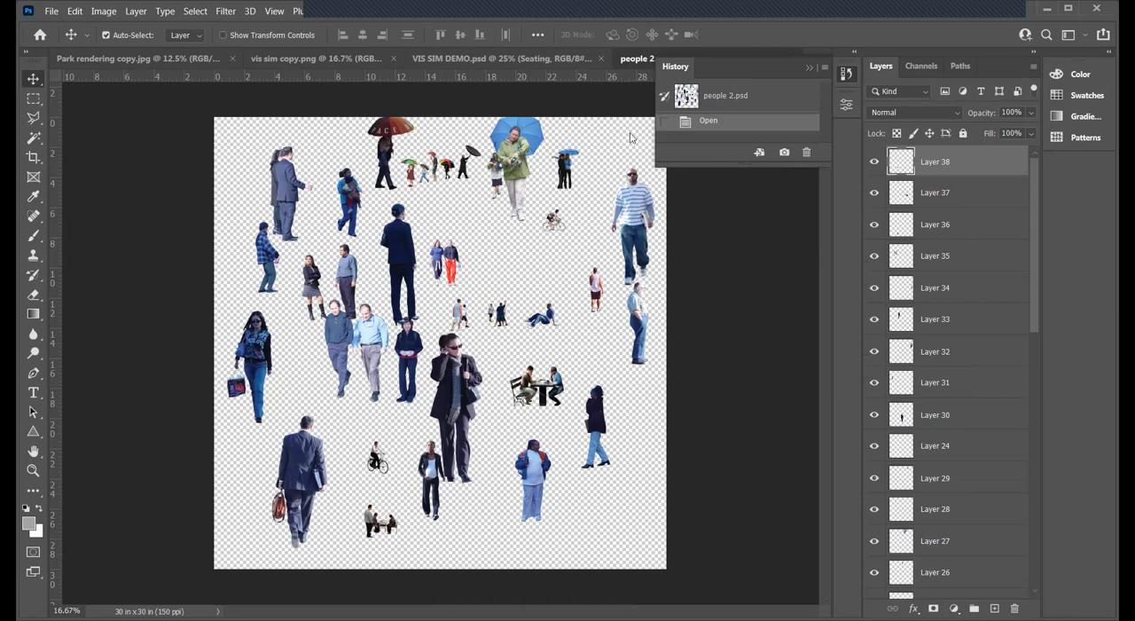
pyautogui.moveTo(637, 58); pyautogui.dragTo(930, 138)
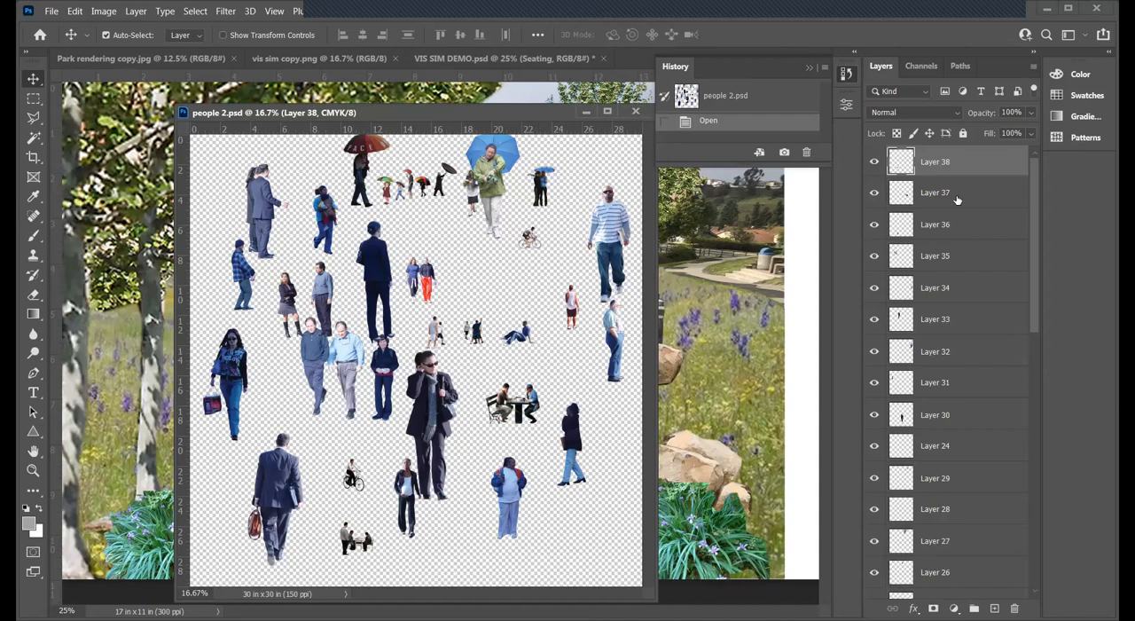
# - Check which layers hold the two women walking together, one in a blue shirt and one in red pants
pyautogui.click(430, 253)
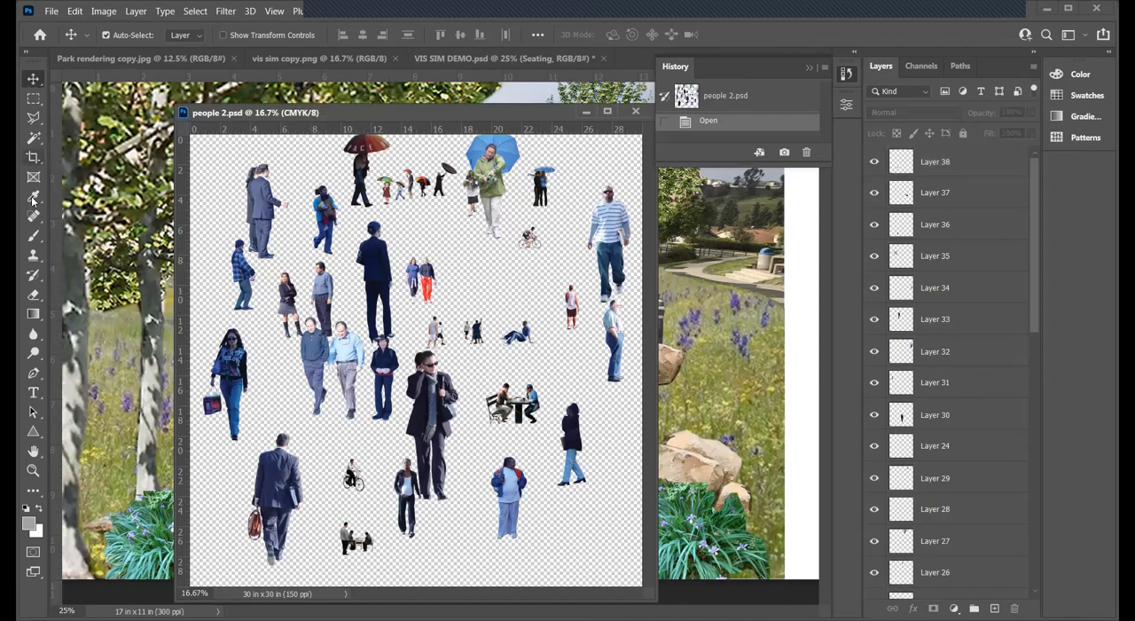
pyautogui.click(33, 473)
pyautogui.click(427, 285)
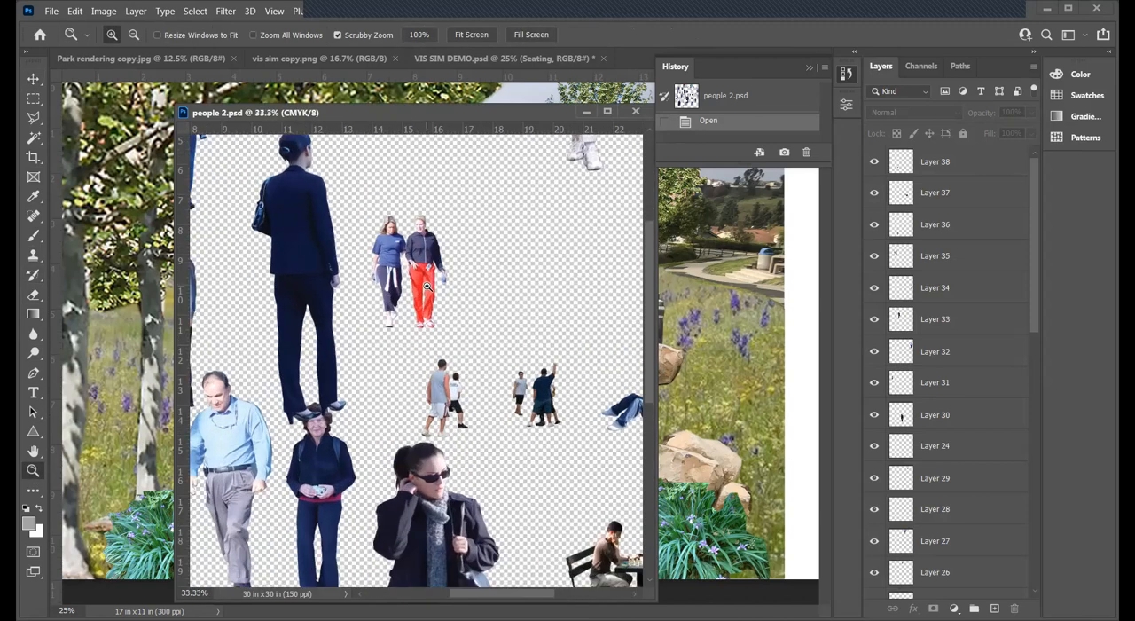
pyautogui.click(428, 285)
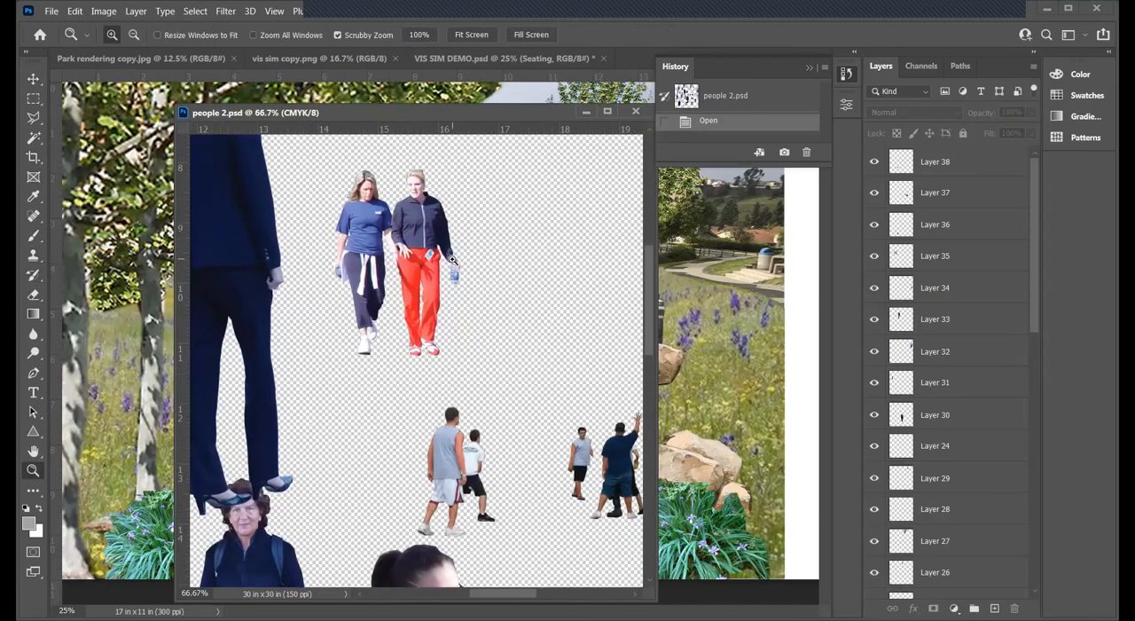
pyautogui.rightClick(422, 223)
pyautogui.press('Escape')
pyautogui.press('v')
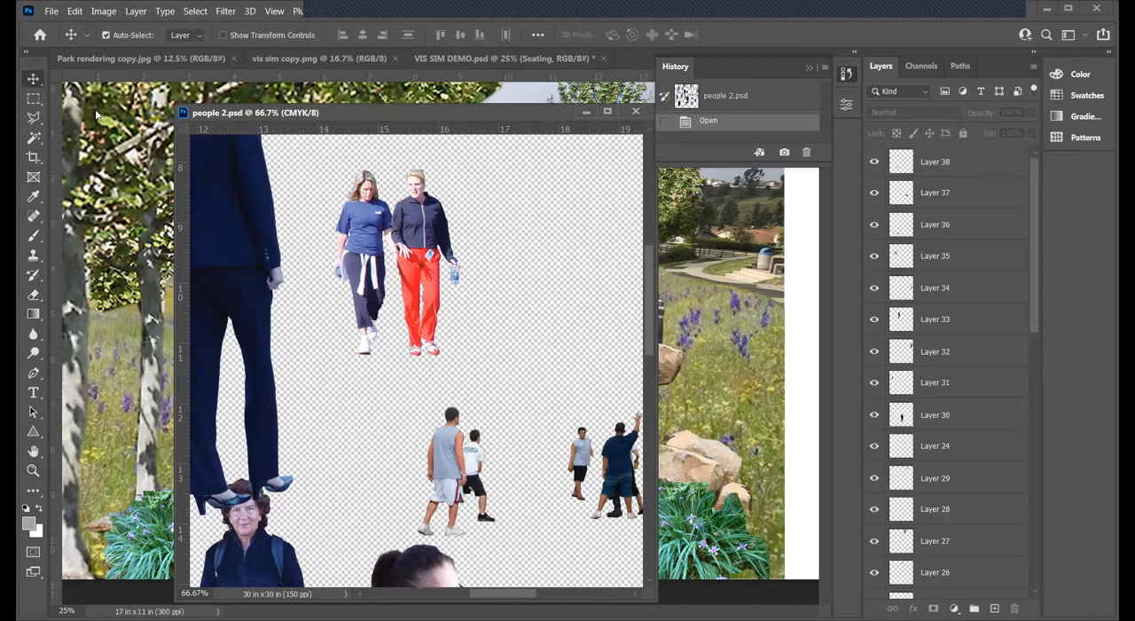
pyautogui.rightClick(426, 227)
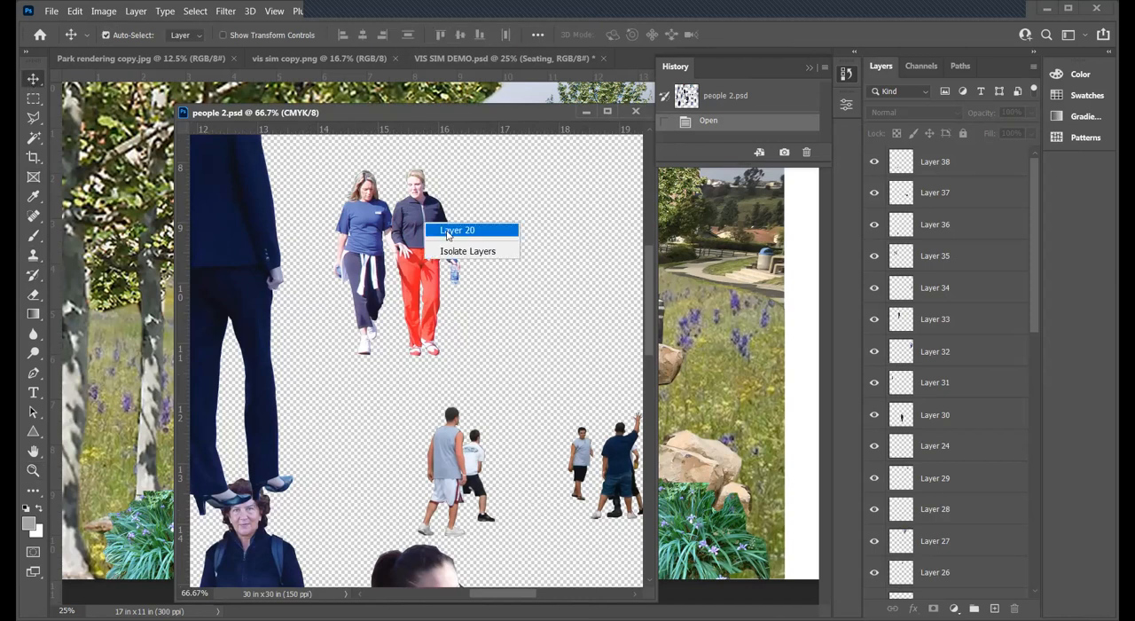
pyautogui.click(364, 214)
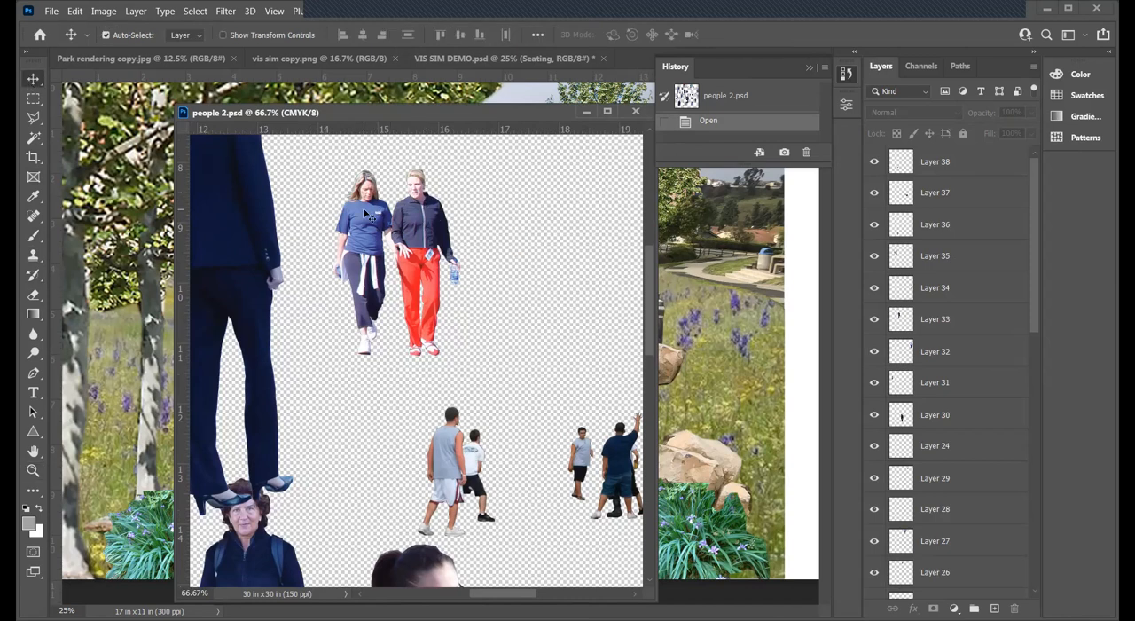
pyautogui.rightClick(407, 228)
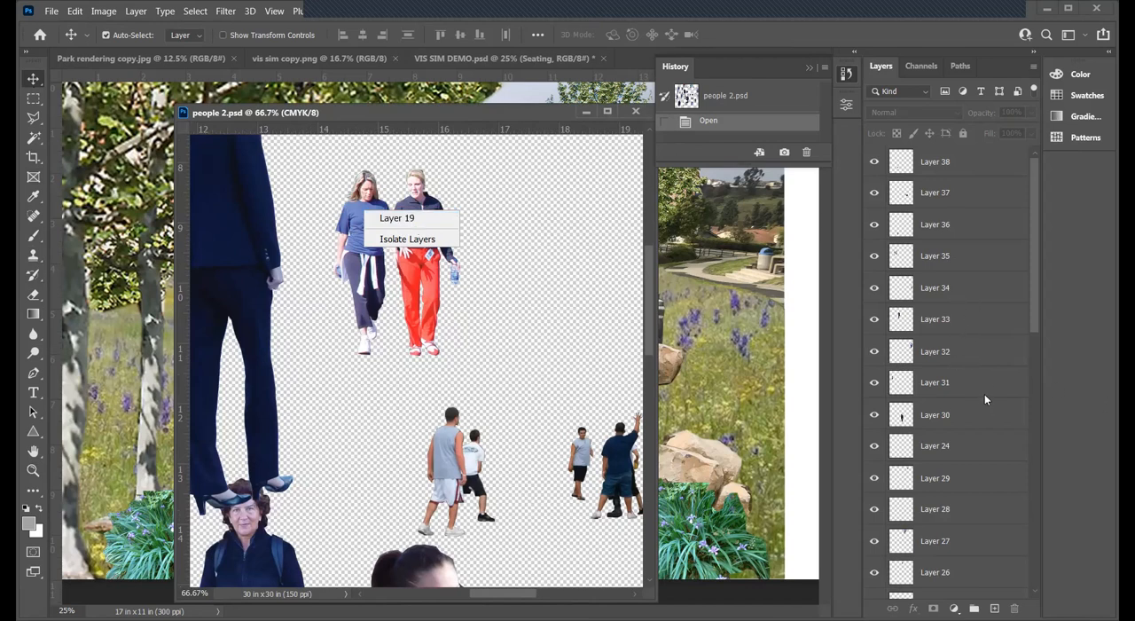
# - Select Layer 20 and Layer 19 together in people 2.psd
pyautogui.click(1033, 282)
pyautogui.moveTo(1039, 315); pyautogui.dragTo(997, 485)
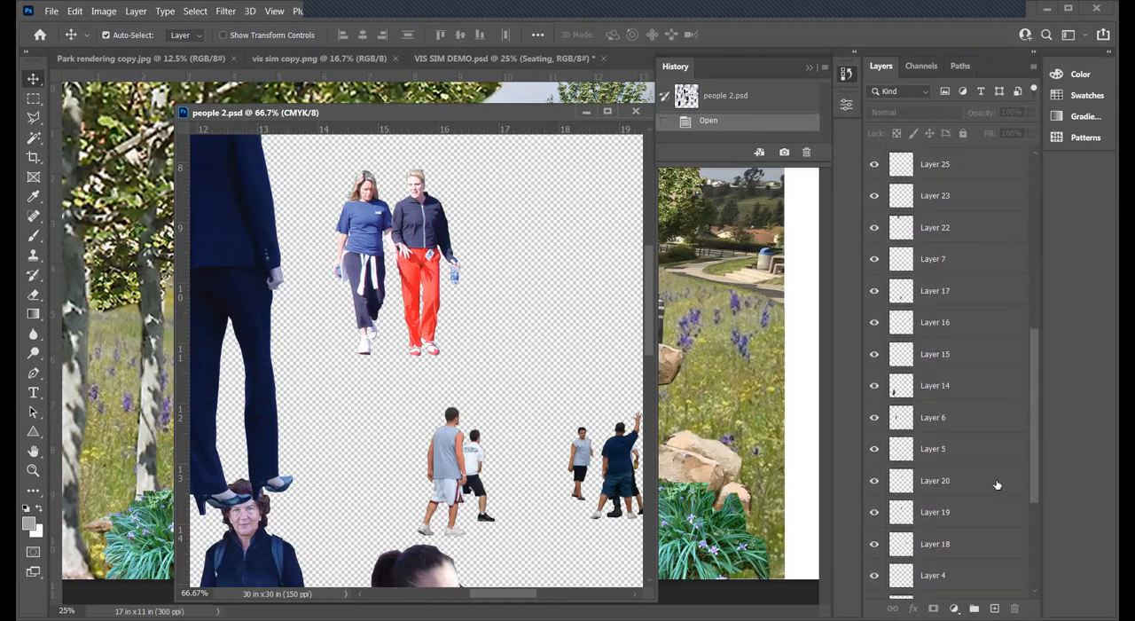
pyautogui.click(996, 485)
pyautogui.keyDown('shift'); pyautogui.click(977, 516); pyautogui.keyUp('shift')
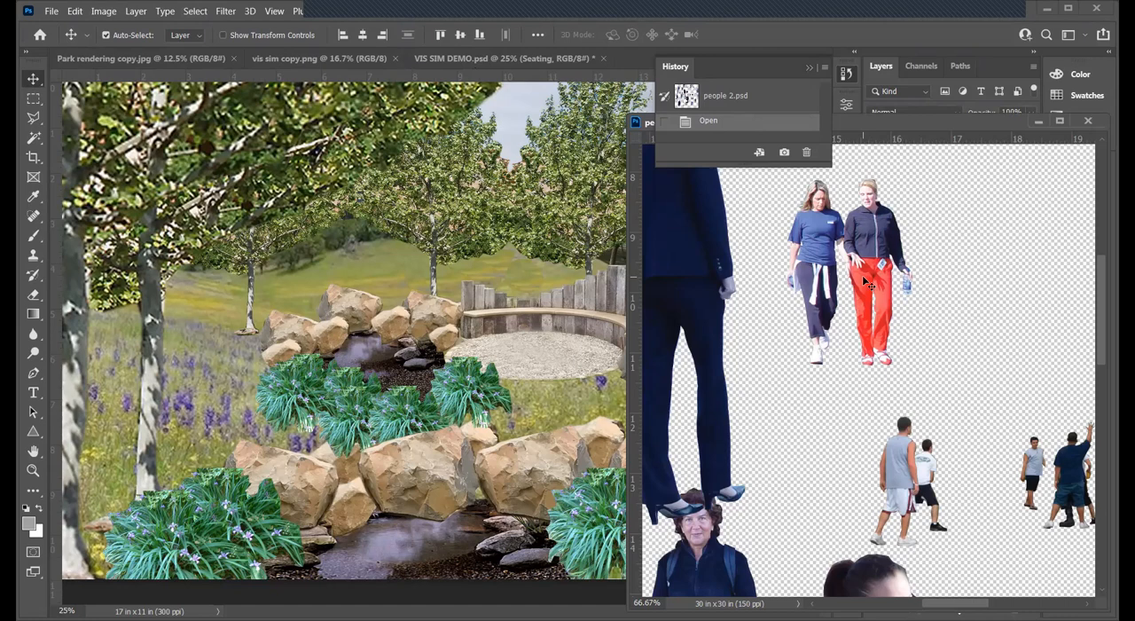
# - Copy the two walking women from people 2.psd into the VIS SIM DEMO document
pyautogui.moveTo(560, 278); pyautogui.dragTo(523, 282)
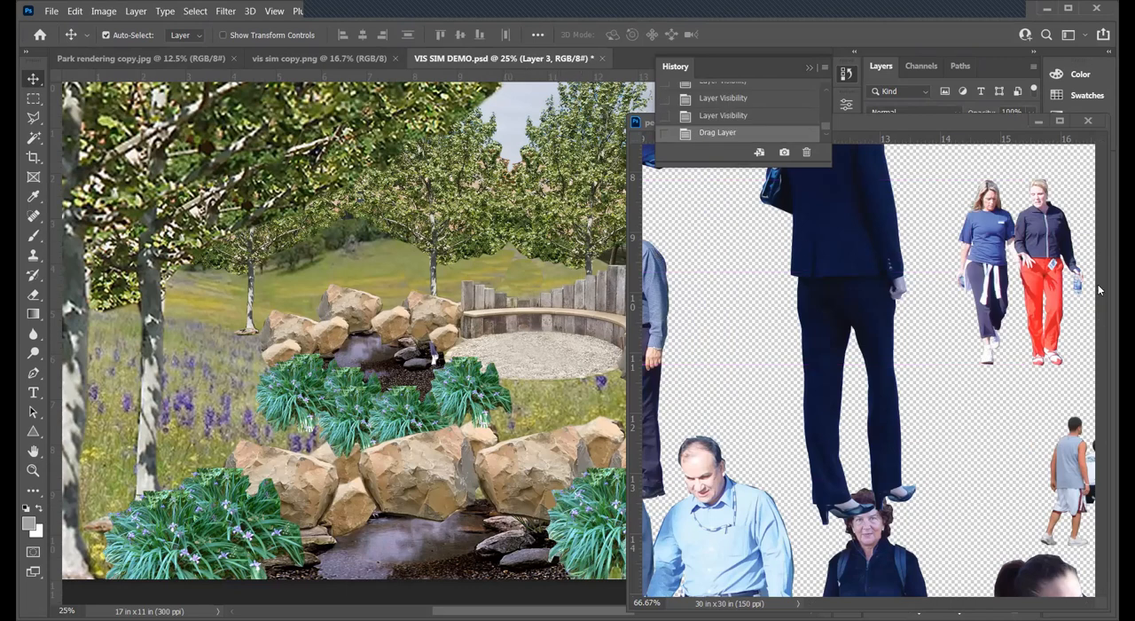
pyautogui.click(1053, 252)
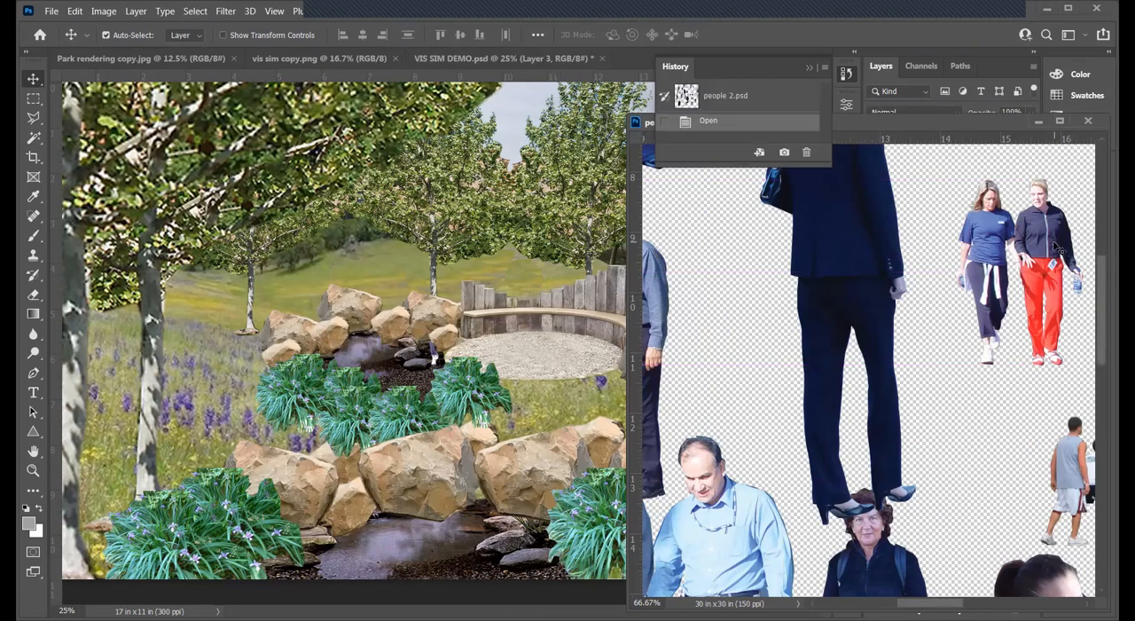
pyautogui.moveTo(496, 255); pyautogui.dragTo(496, 255)
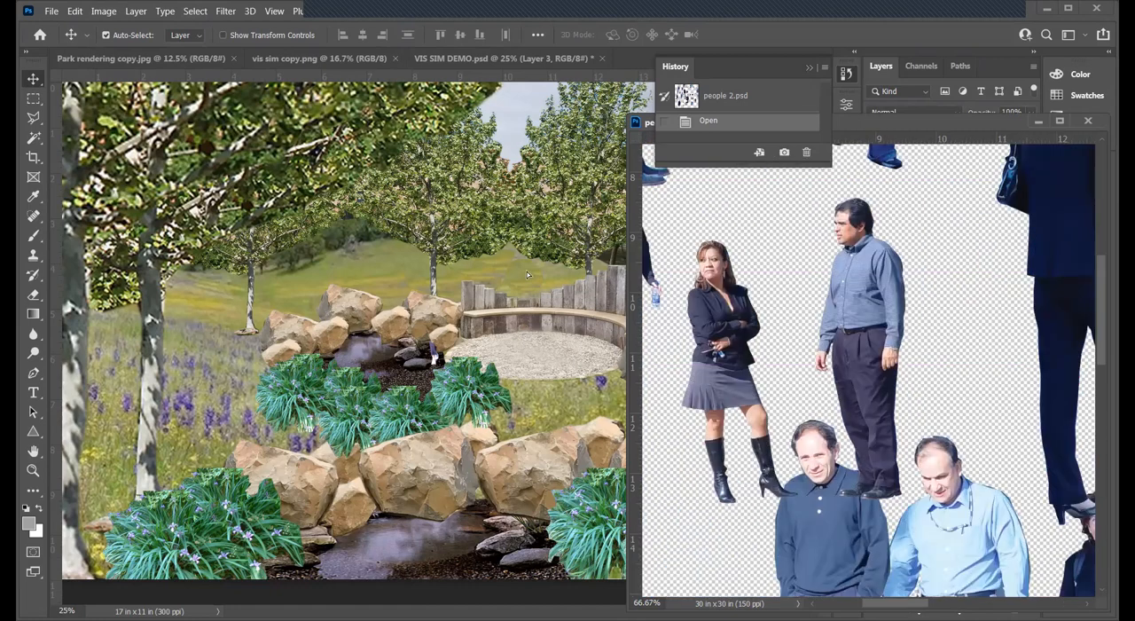
# - Minimize the people 2.psd window and move the two copied women from the rear pond to the distant concrete path
pyautogui.moveTo(497, 611); pyautogui.dragTo(589, 611)
pyautogui.moveTo(931, 119); pyautogui.dragTo(595, 179)
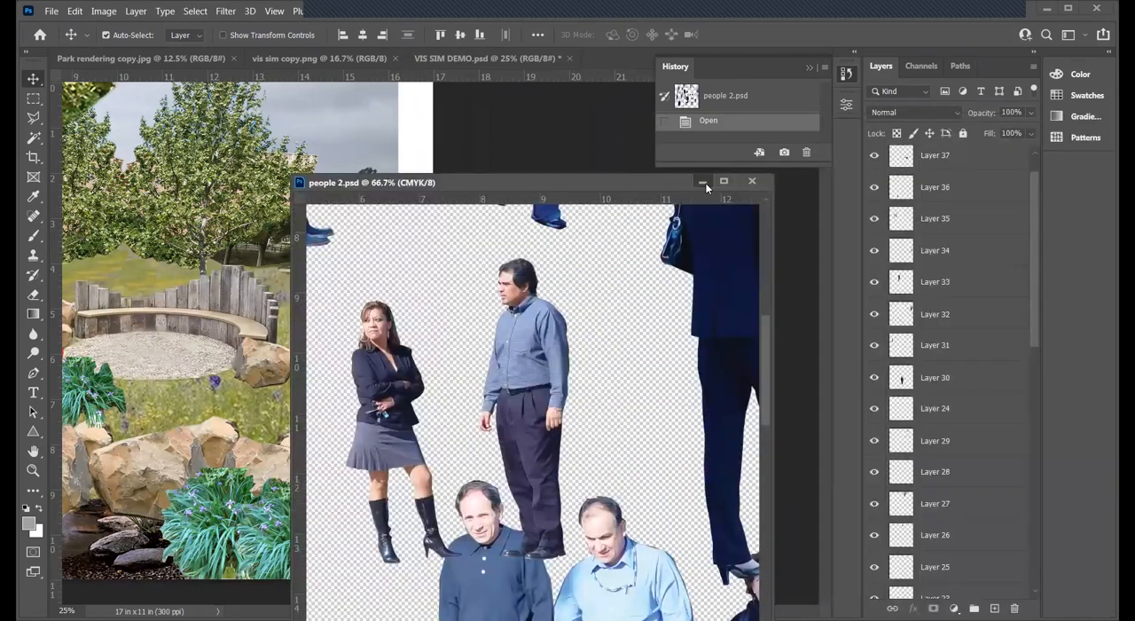
pyautogui.click(704, 182)
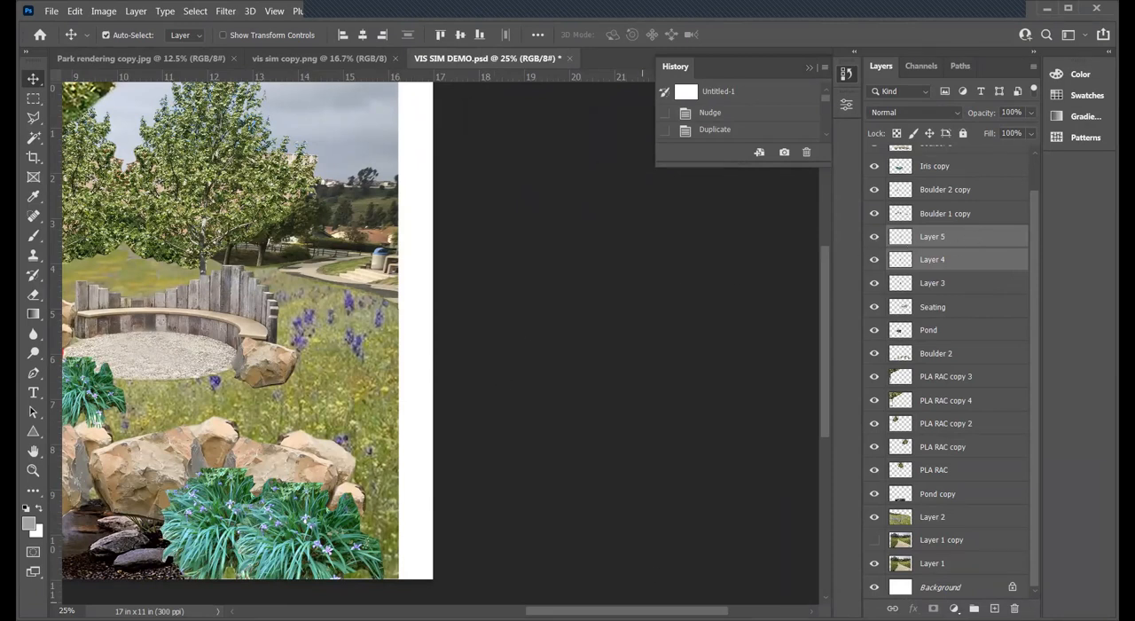
pyautogui.hscroll(-5, 61, 118)
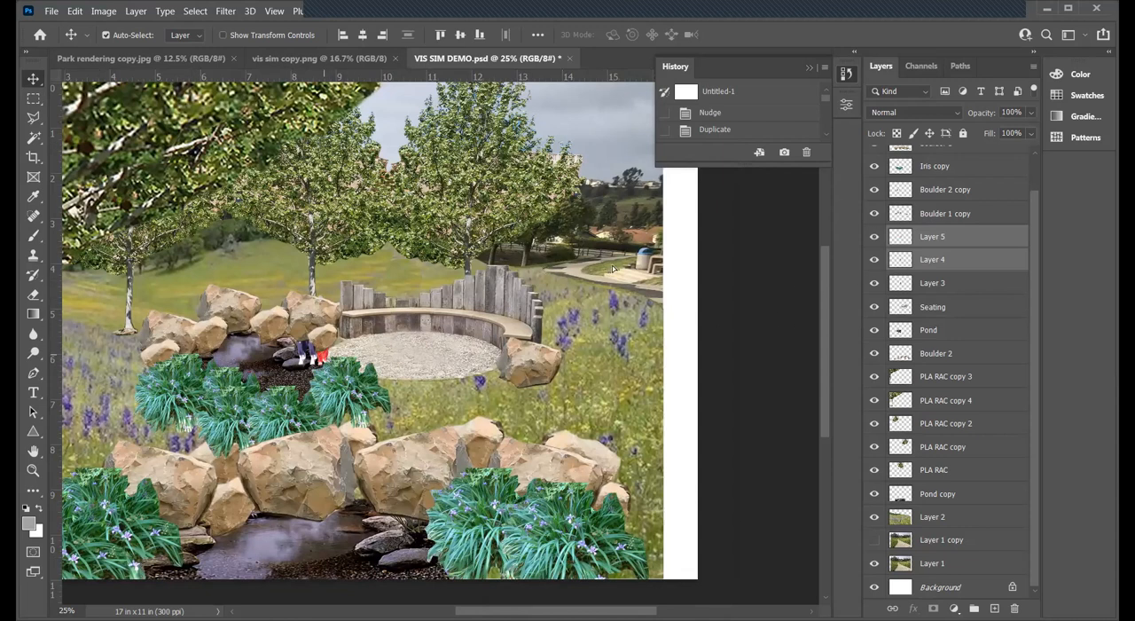
pyautogui.moveTo(324, 354); pyautogui.dragTo(613, 272)
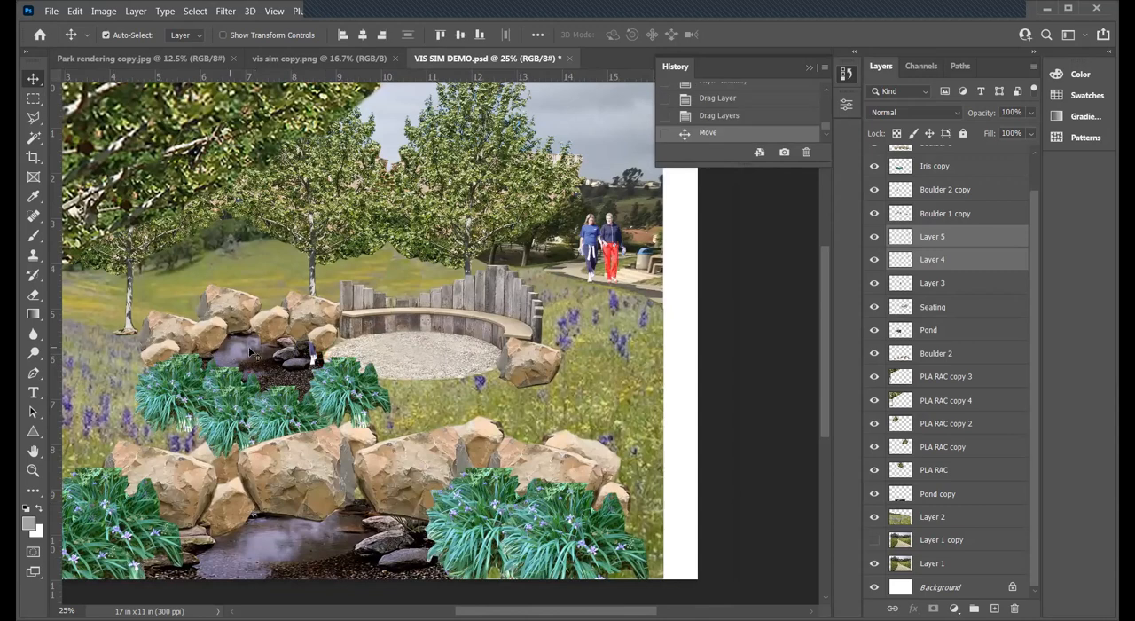
# - Scale the two women down proportionally with Free Transform to suit the distant path
pyautogui.click(32, 470)
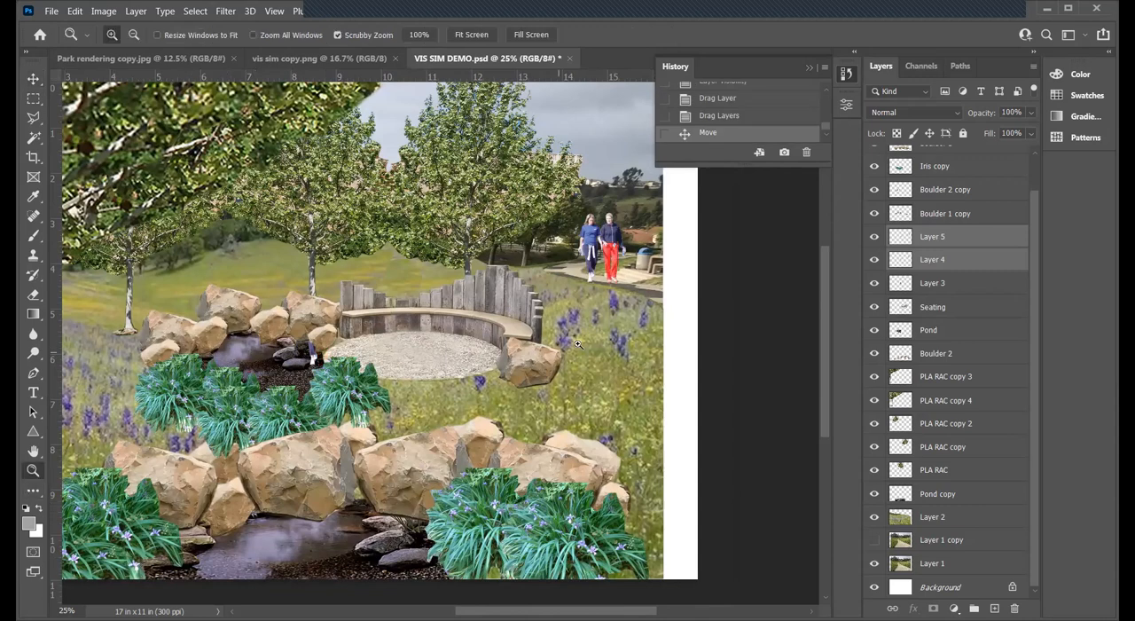
pyautogui.click(627, 301)
pyautogui.moveTo(525, 611); pyautogui.dragTo(548, 611)
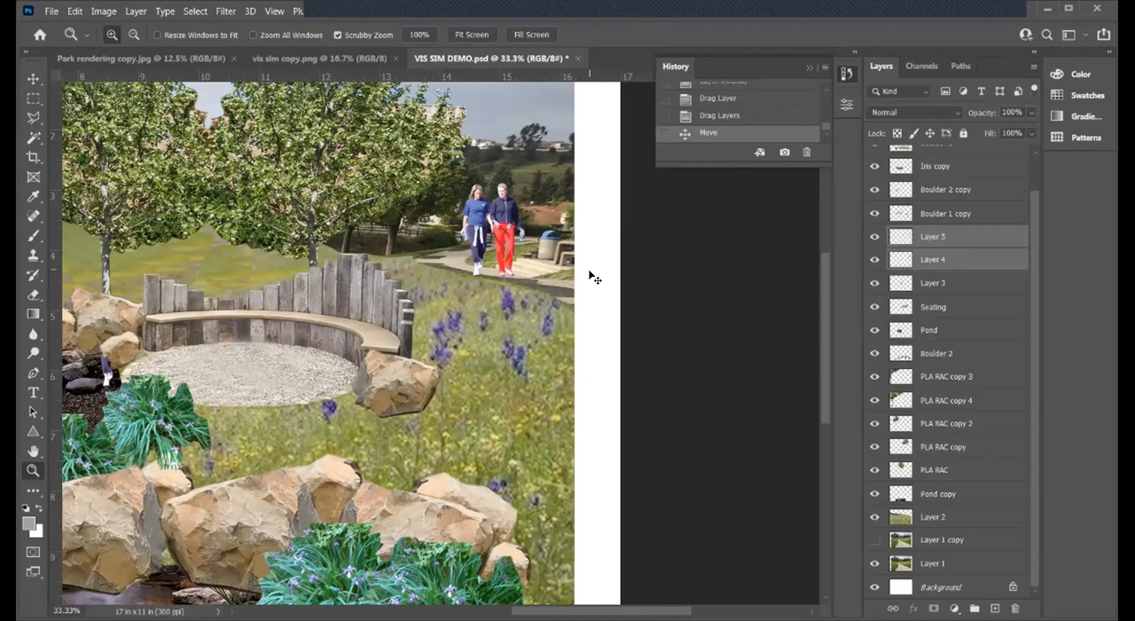
pyautogui.hotkey('ctrl', 't')
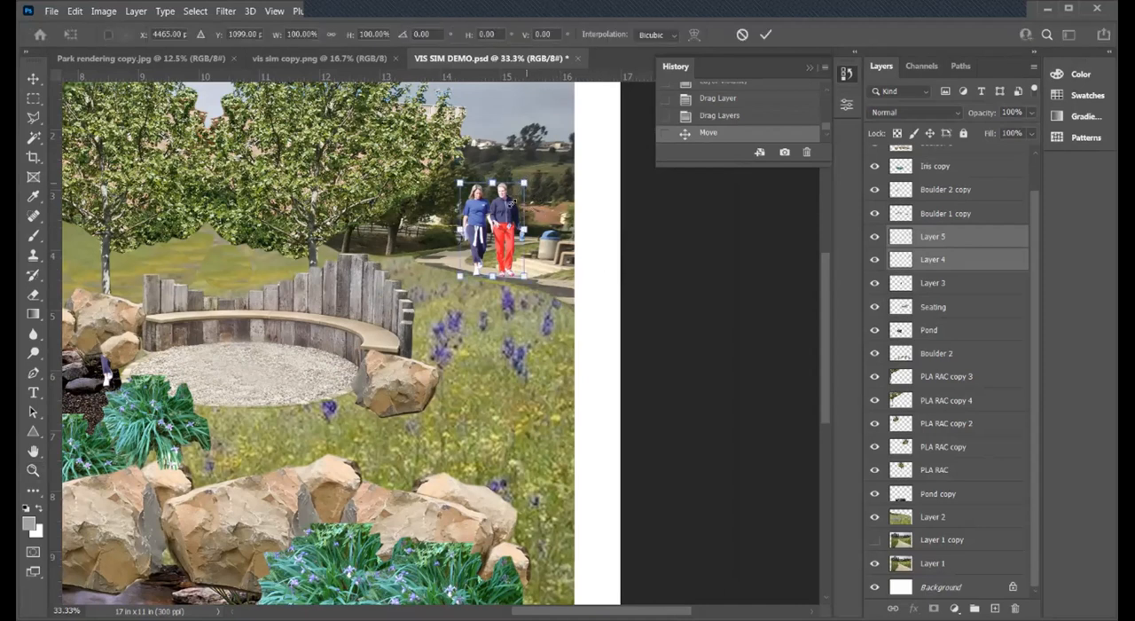
pyautogui.moveTo(511, 208); pyautogui.dragTo(512, 215)
pyautogui.press('Return')
pyautogui.press('z')
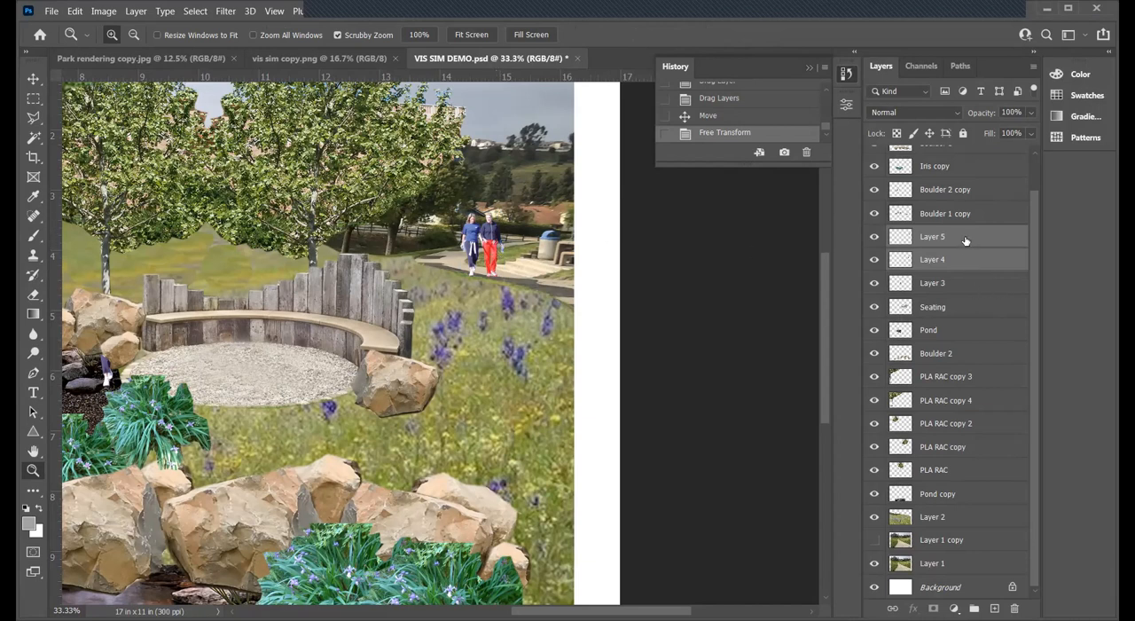
# - Reposition the two women on the path near the tree behind the bench, and save the document
pyautogui.click(33, 79)
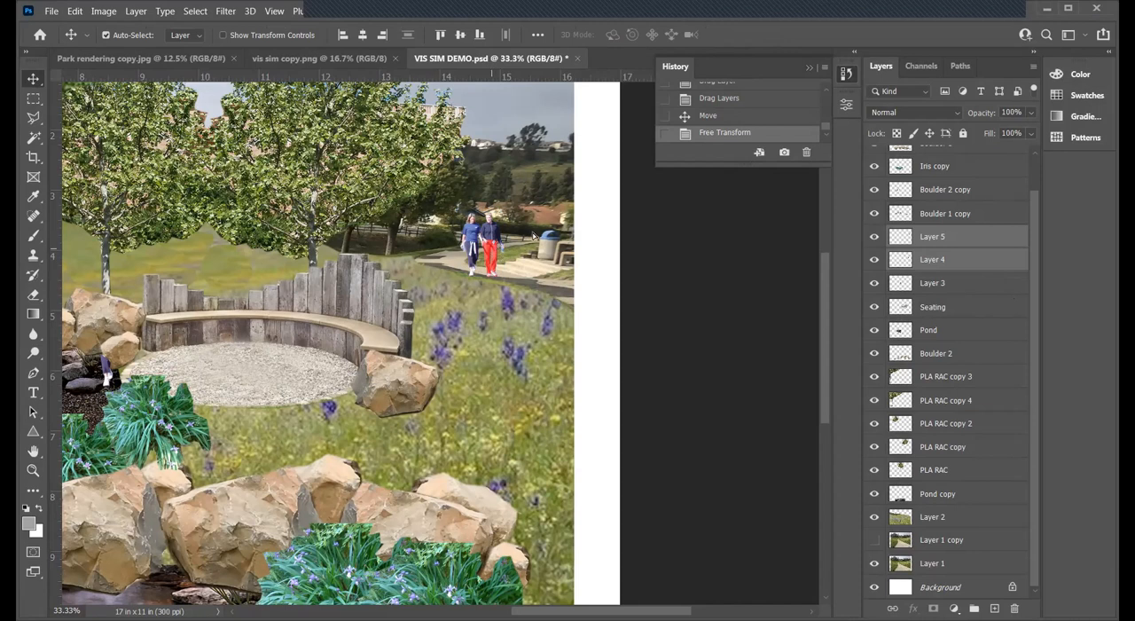
pyautogui.moveTo(487, 251); pyautogui.dragTo(533, 238)
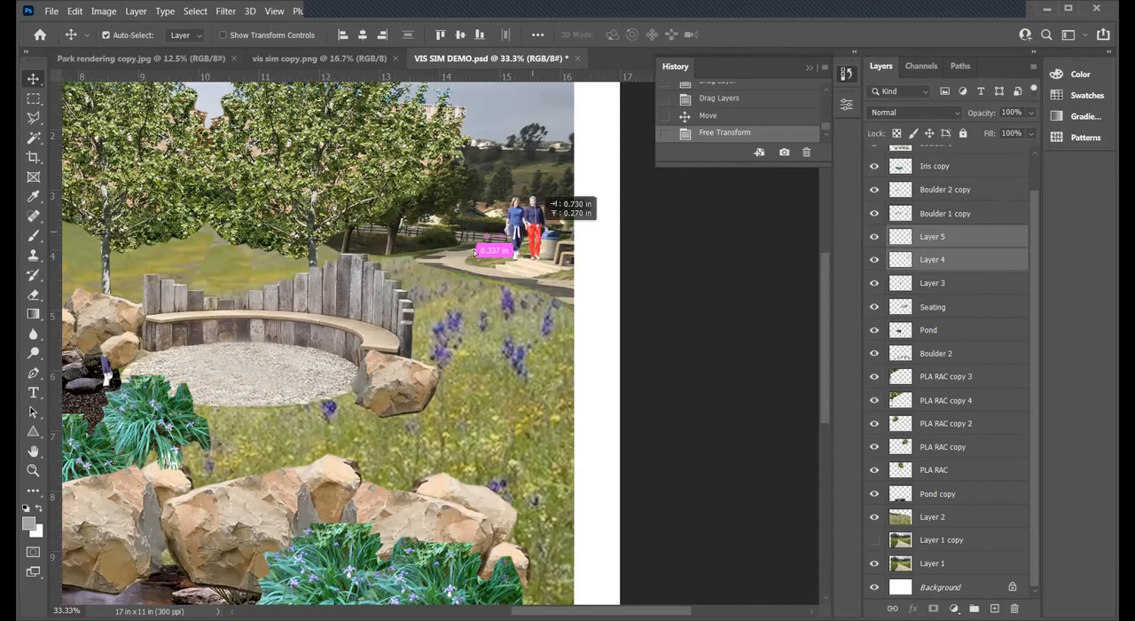
pyautogui.moveTo(480, 247); pyautogui.dragTo(427, 255)
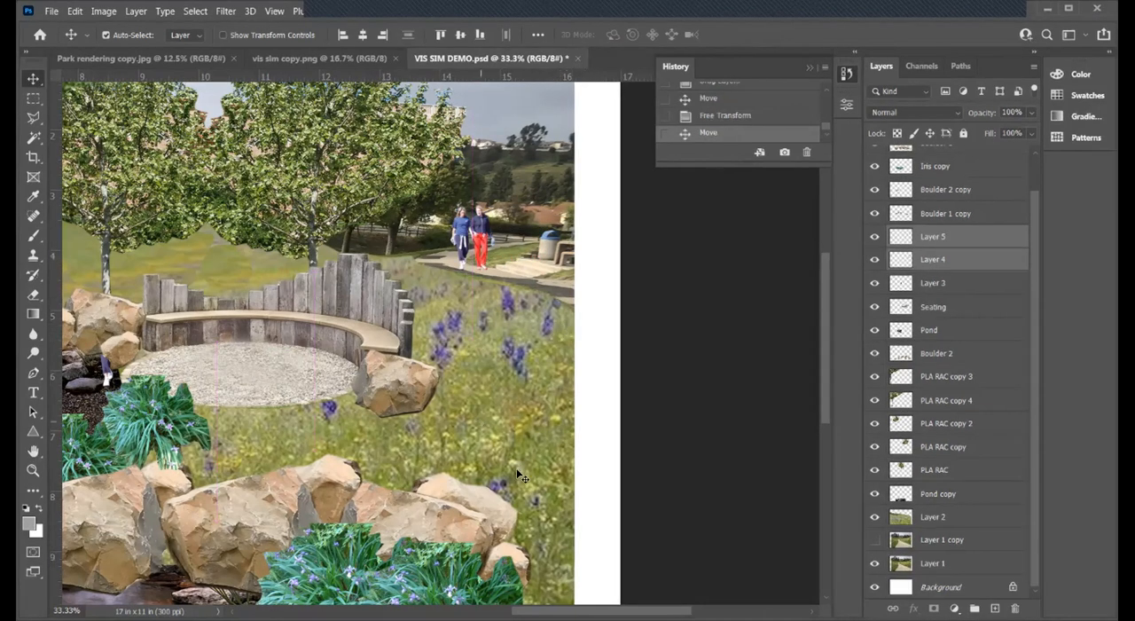
pyautogui.moveTo(585, 611); pyautogui.dragTo(539, 611)
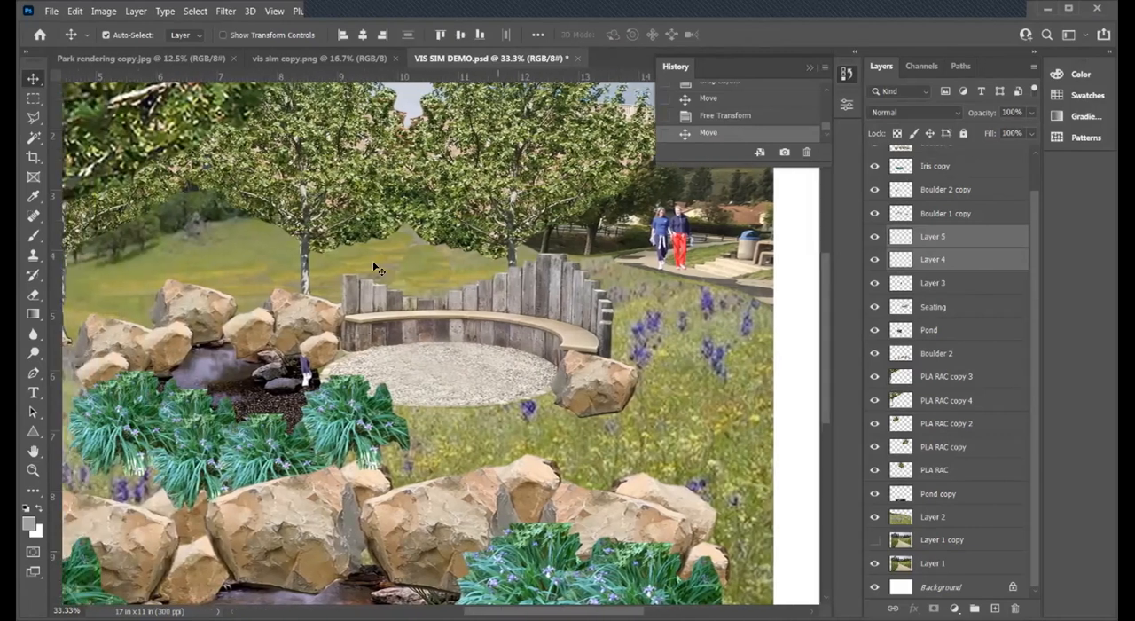
pyautogui.click(49, 13)
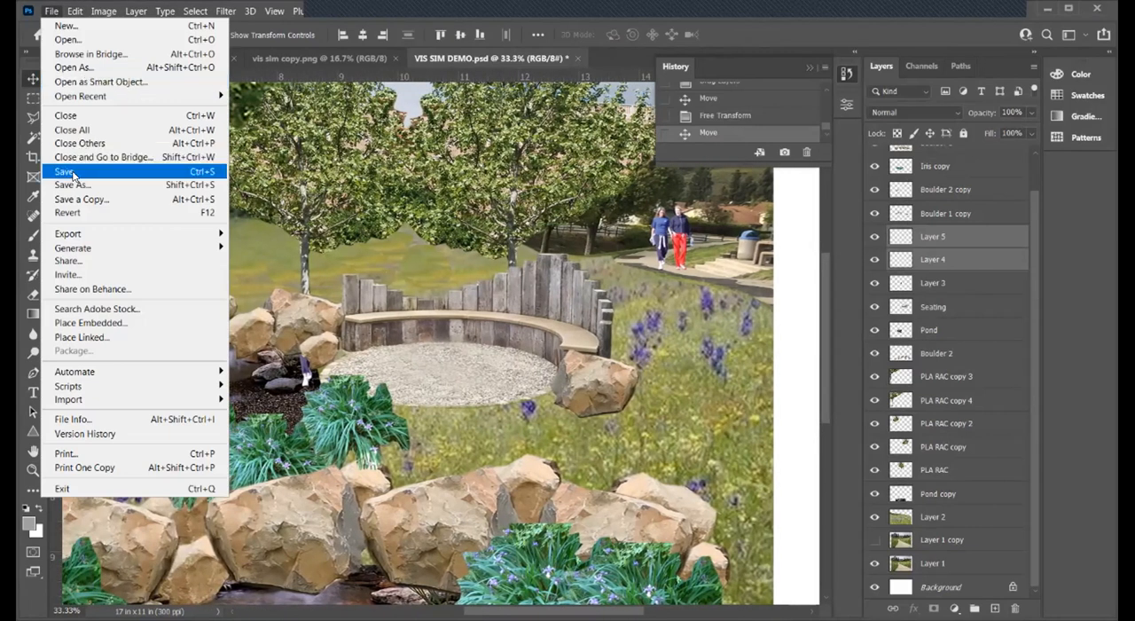
pyautogui.click(75, 169)
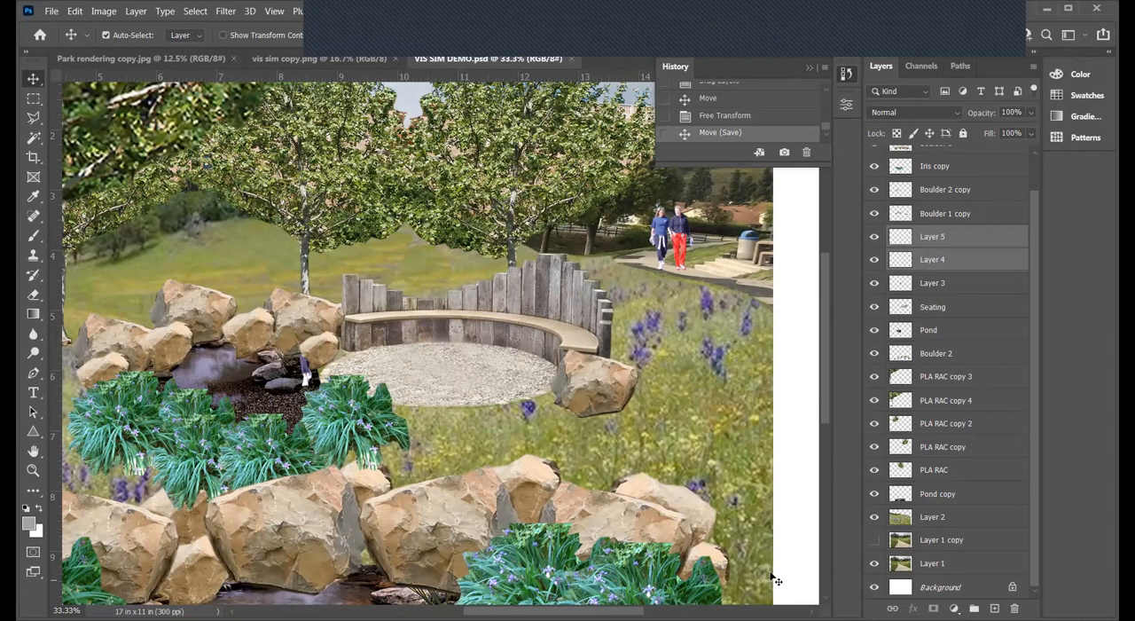
# - Look through the figures in people 2.psd for another person to place in the scene
pyautogui.scroll(-1, 762, 581)
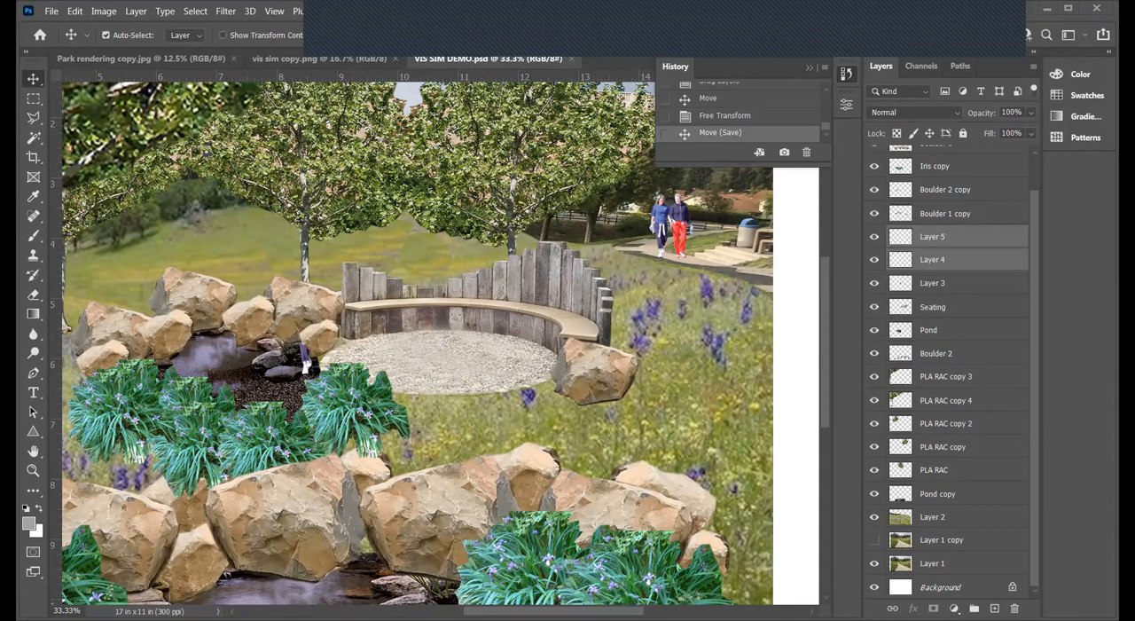
pyautogui.hotkey('ctrl', 'Tab')
pyautogui.scroll(-3, 508, 356)
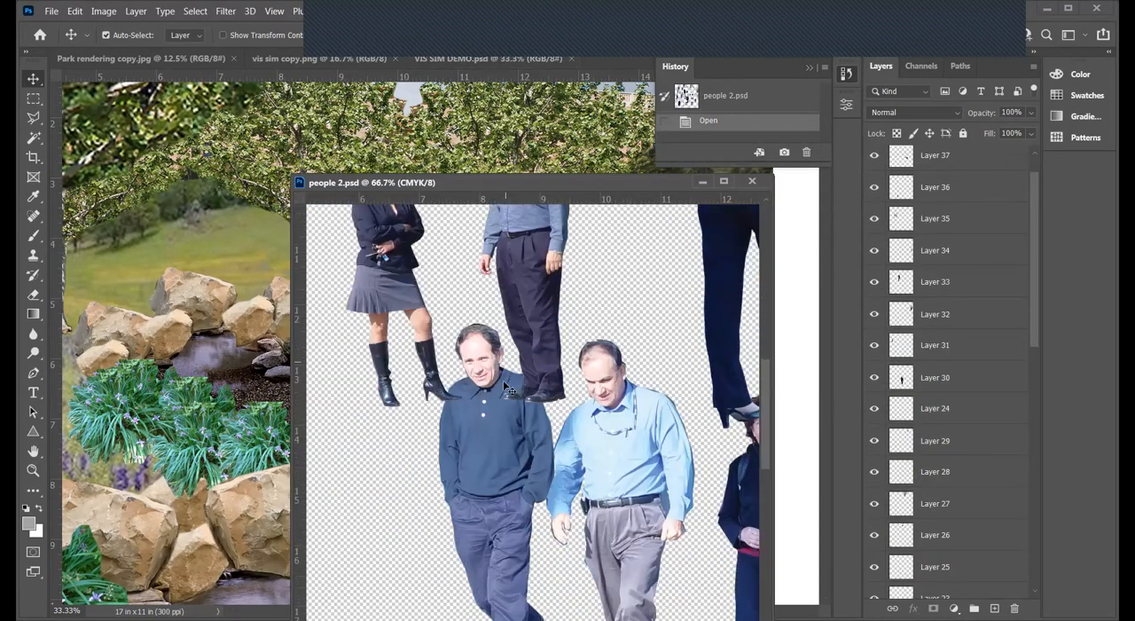
pyautogui.scroll(-3, 534, 538)
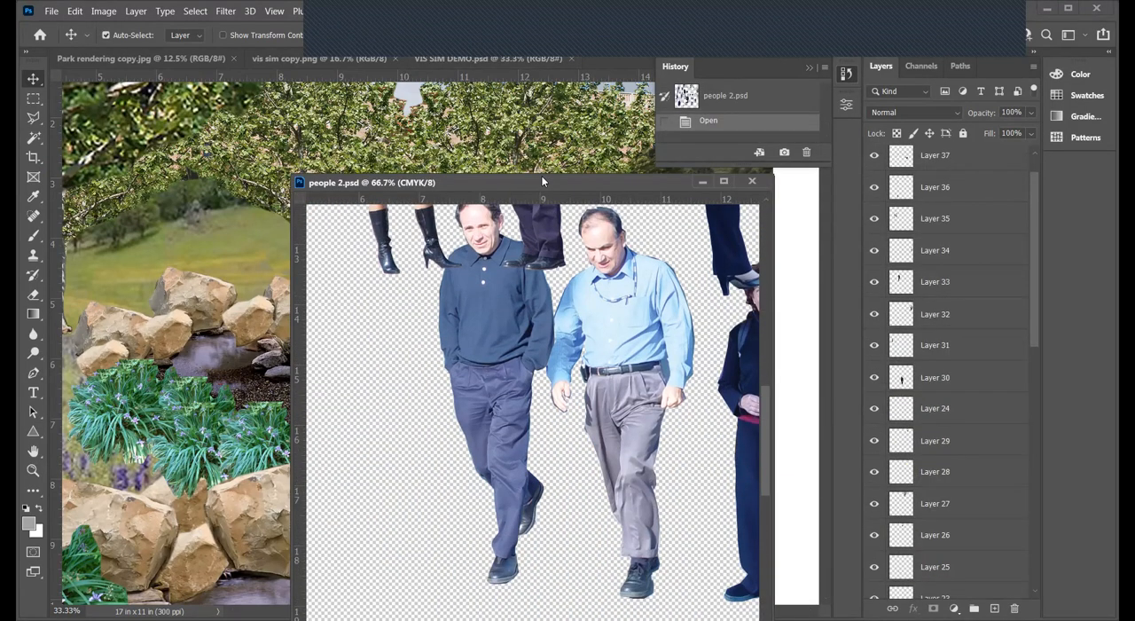
pyautogui.moveTo(492, 182); pyautogui.dragTo(347, 81)
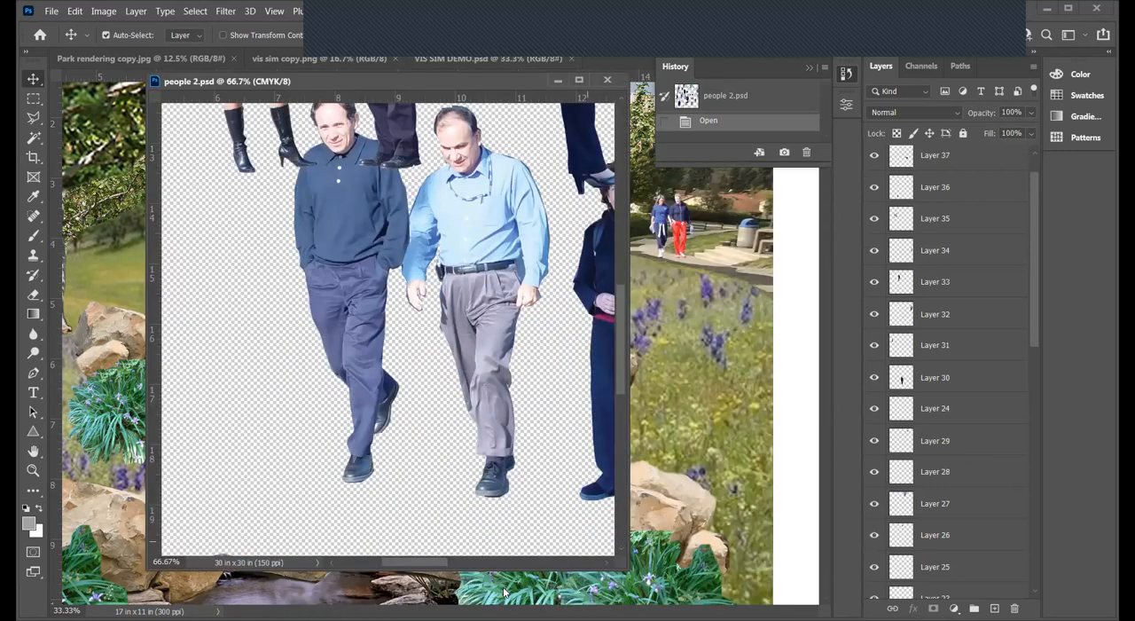
pyautogui.moveTo(432, 563); pyautogui.dragTo(503, 563)
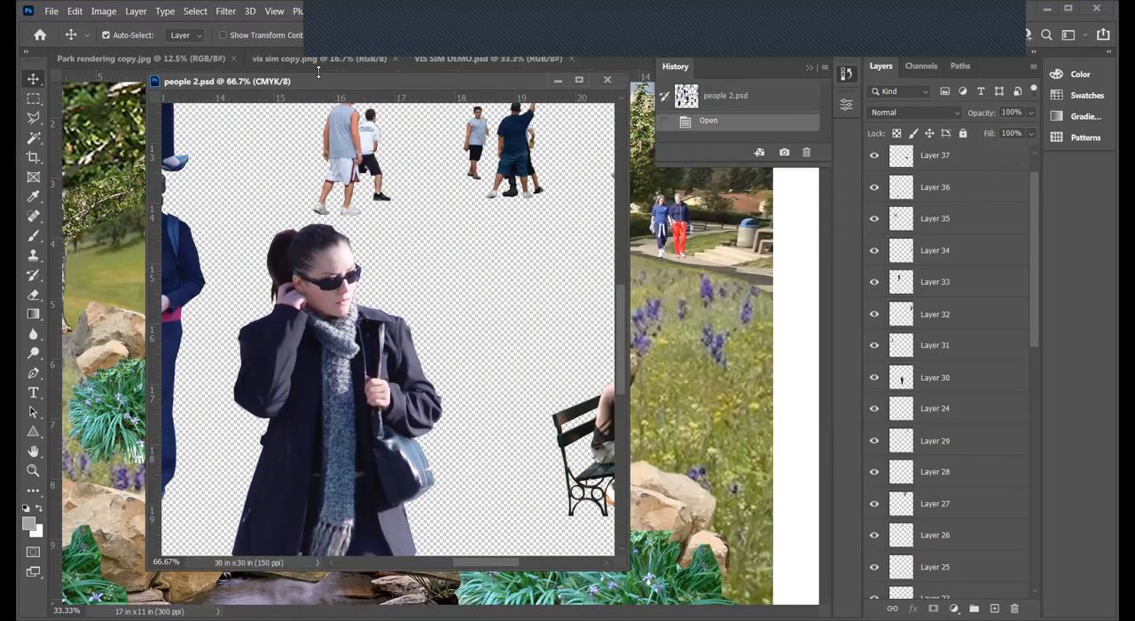
pyautogui.scroll(-12, 514, 325)
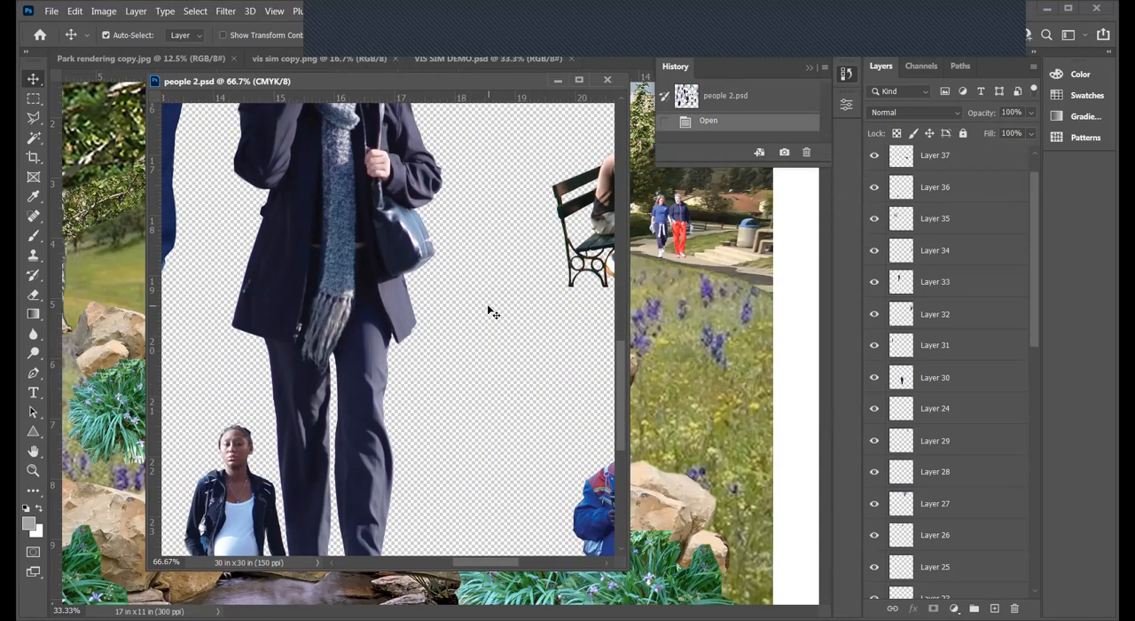
pyautogui.scroll(10, 490, 311)
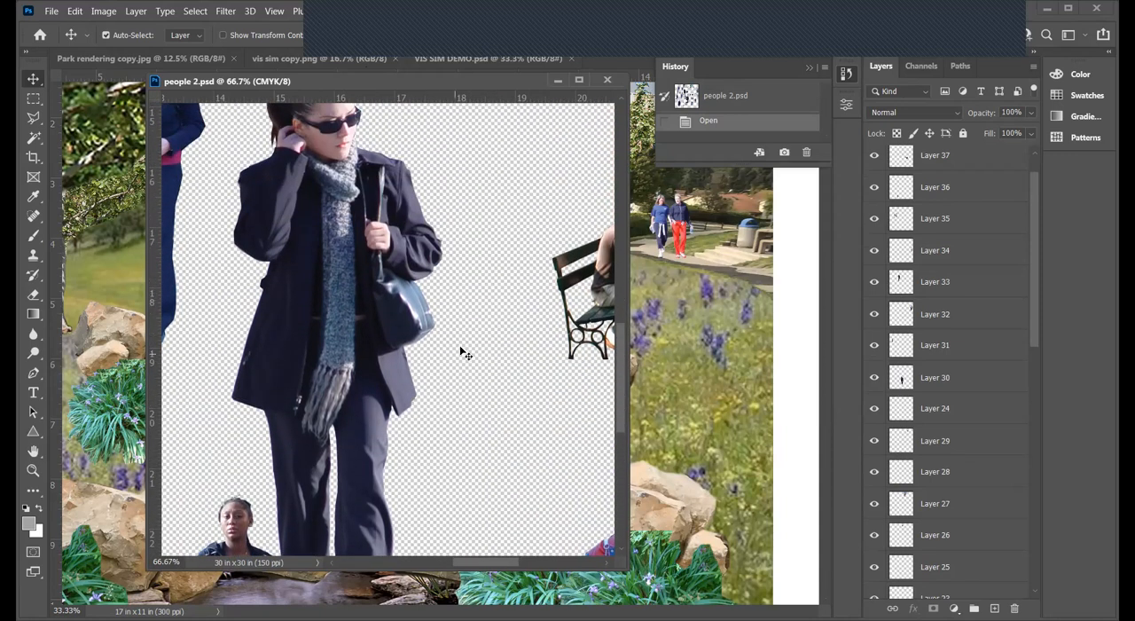
pyautogui.scroll(-6, 466, 346)
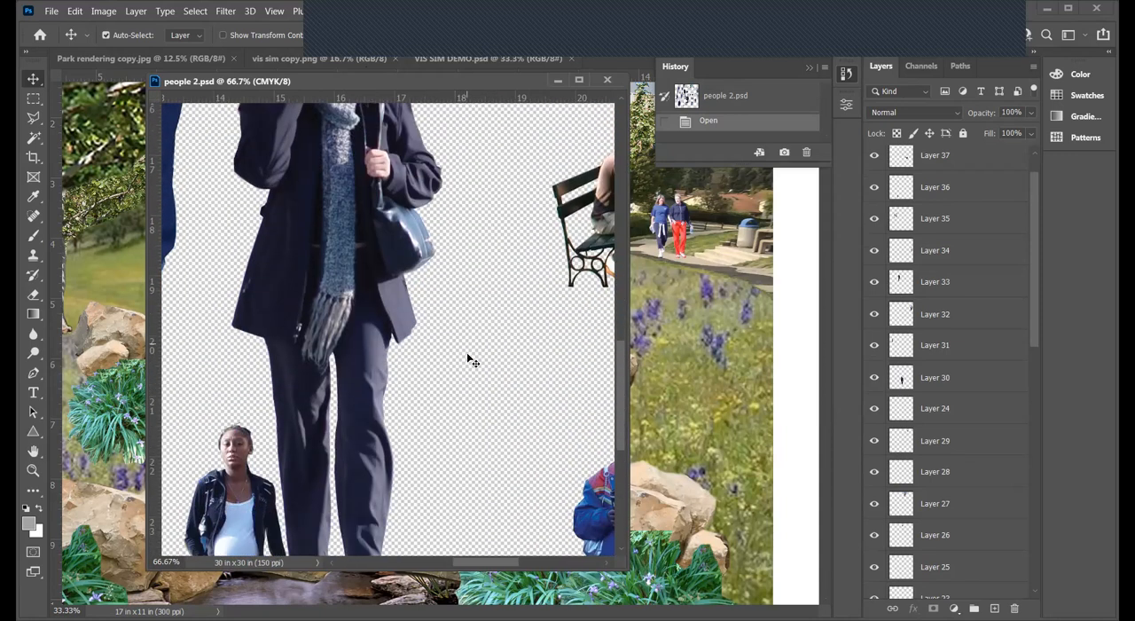
pyautogui.moveTo(464, 559); pyautogui.dragTo(516, 557)
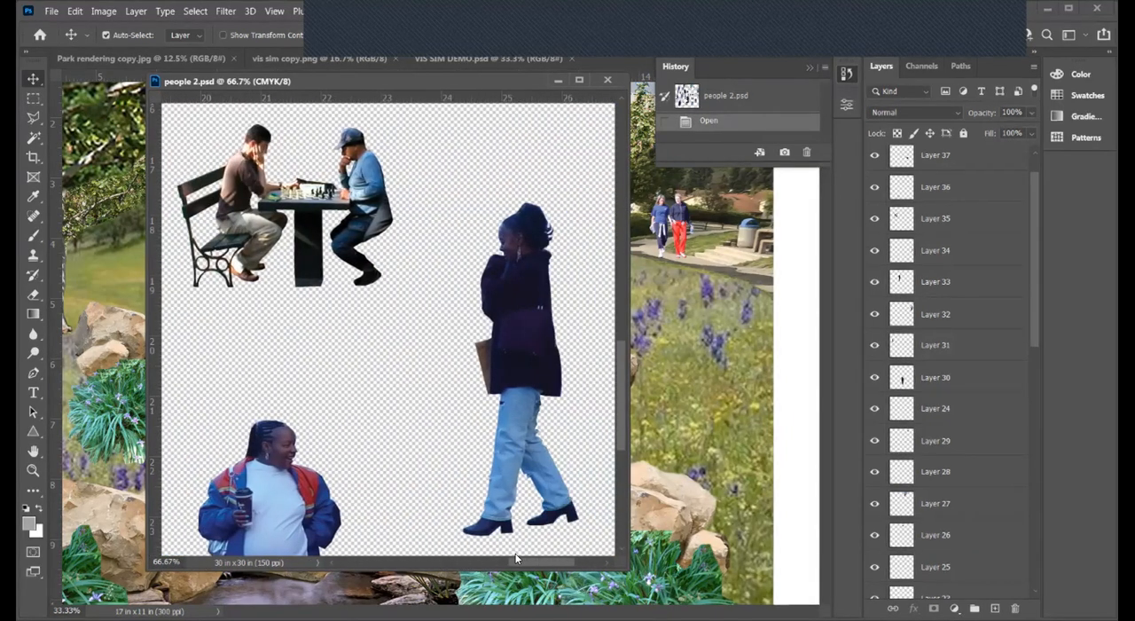
pyautogui.scroll(-8, 342, 385)
pyautogui.scroll(-1, 350, 386)
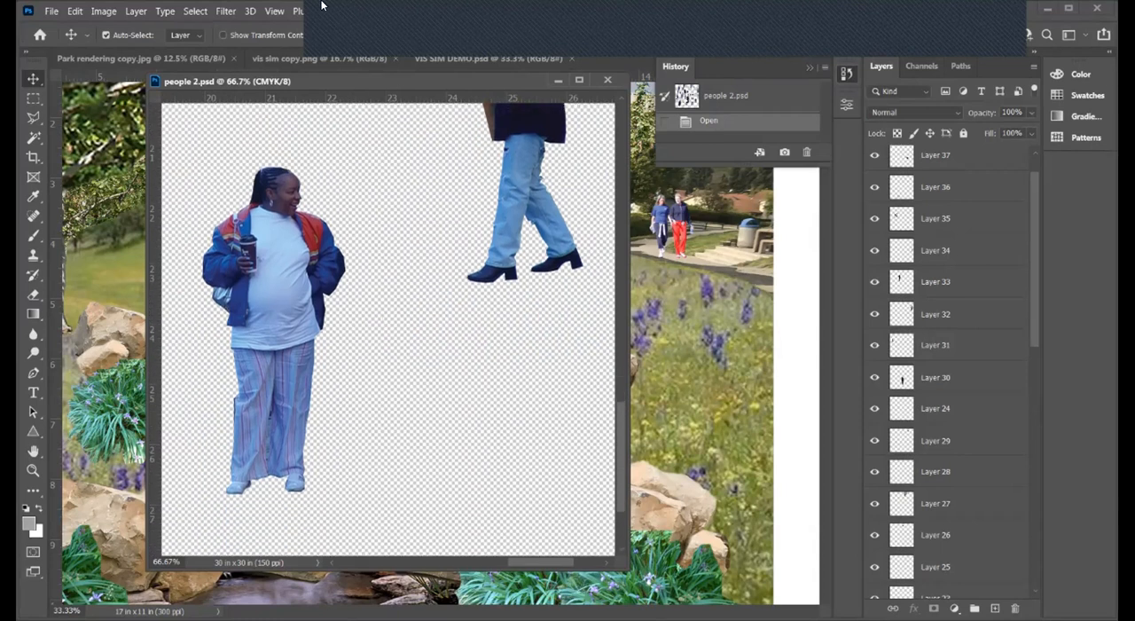
# - Zoom people 2.psd out to 25% and survey the whole sheet of people for a suitable standing figure
pyautogui.click(32, 470)
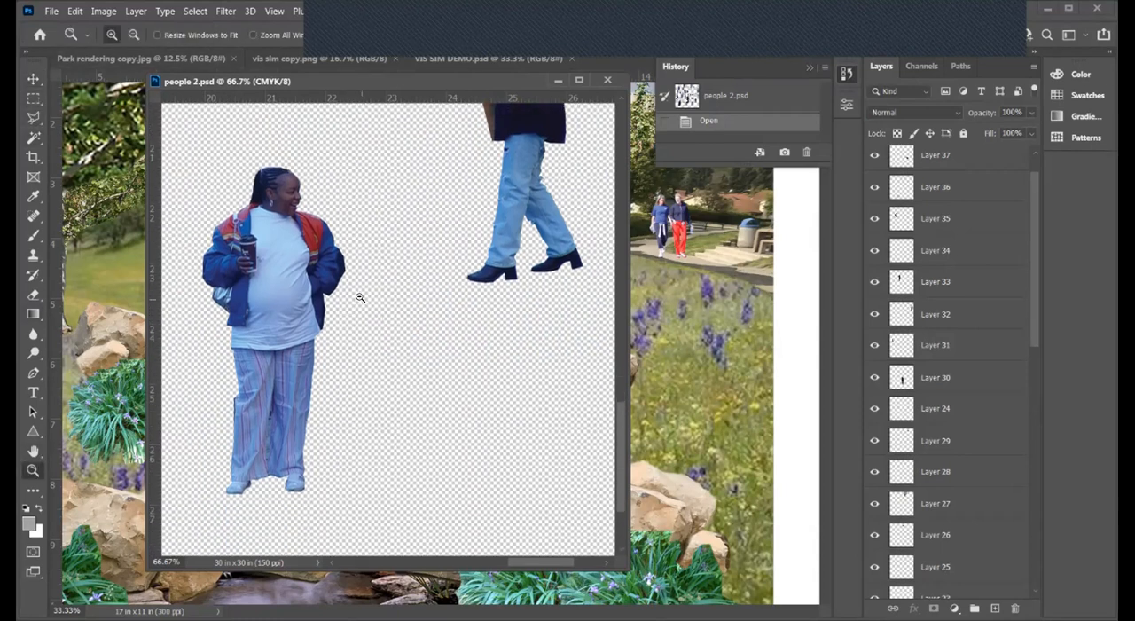
pyautogui.press('alt')
pyautogui.keyDown('alt'); pyautogui.click(361, 292); pyautogui.keyUp('alt')
pyautogui.keyDown('alt'); pyautogui.click(361, 292); pyautogui.keyUp('alt')
pyautogui.keyDown('alt'); pyautogui.click(361, 292); pyautogui.keyUp('alt')
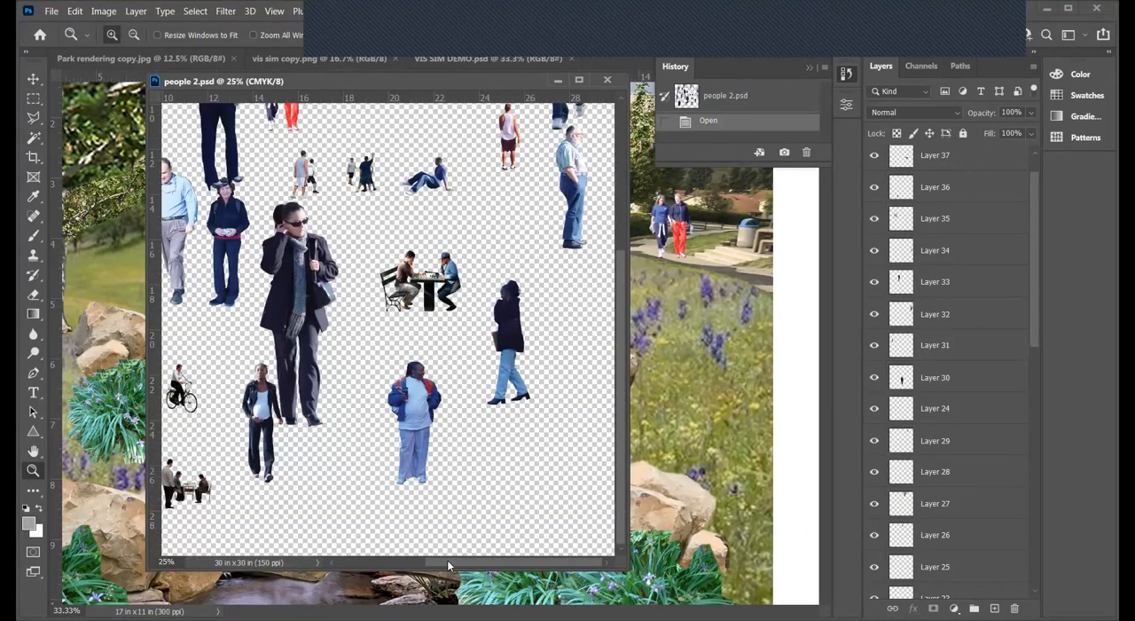
pyautogui.moveTo(459, 560); pyautogui.dragTo(346, 561)
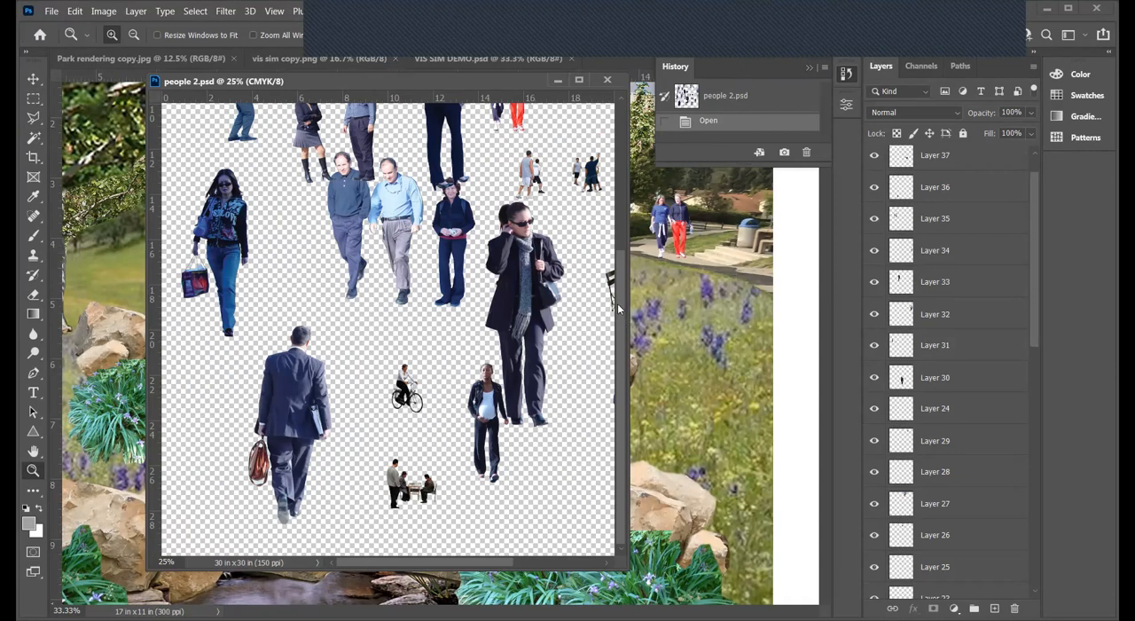
pyautogui.moveTo(623, 302); pyautogui.dragTo(620, 137)
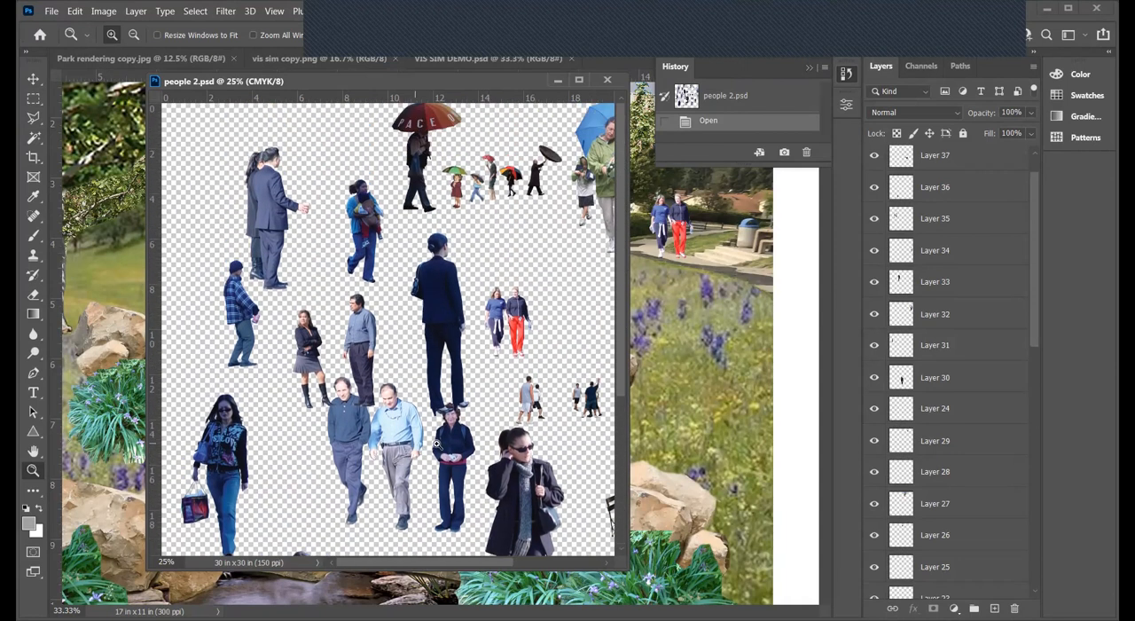
pyautogui.moveTo(395, 569); pyautogui.dragTo(525, 563)
pyautogui.moveTo(621, 281); pyautogui.dragTo(621, 300)
pyautogui.scroll(-3, 580, 310)
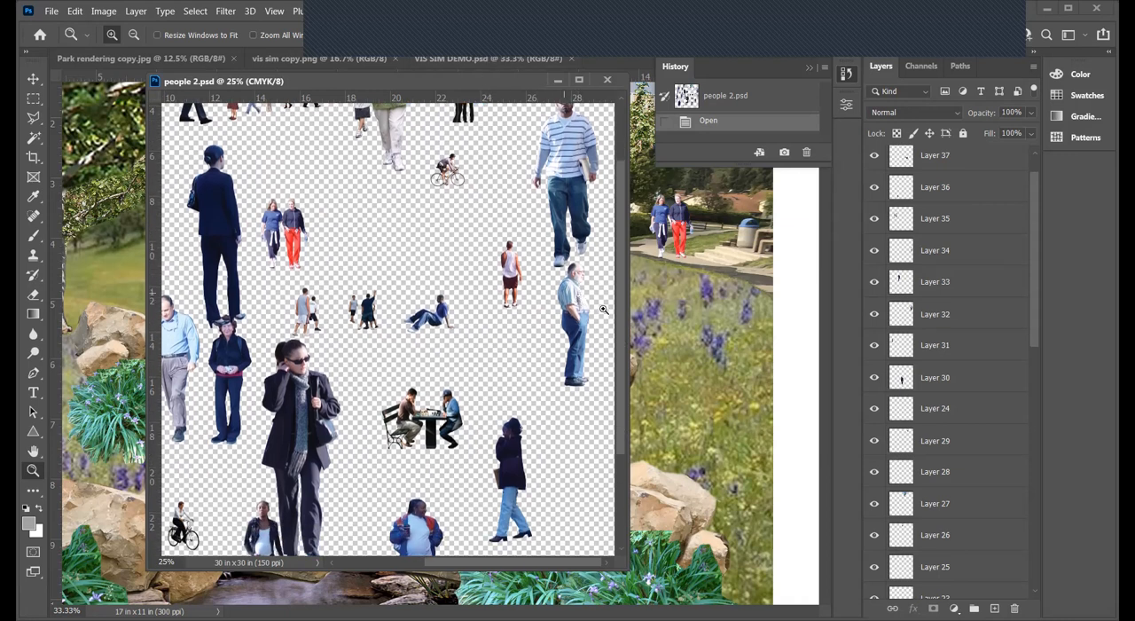
# - Copy the bearded man in the light blue shirt, Layer 34, from people 2.psd into the VIS SIM DEMO document
pyautogui.click(38, 81)
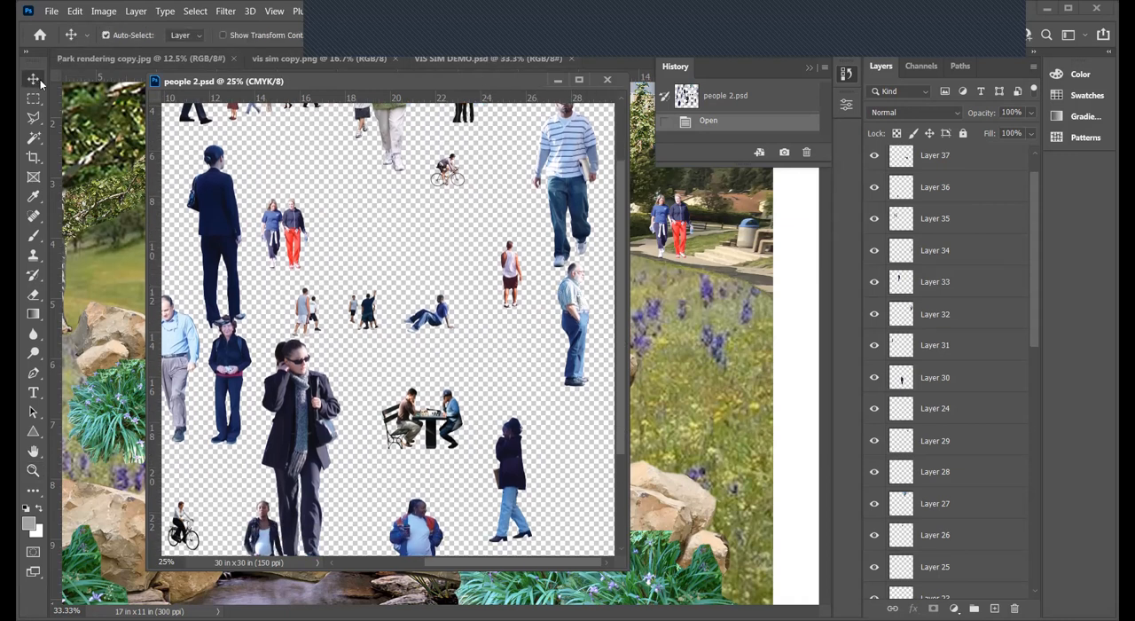
pyautogui.rightClick(570, 300)
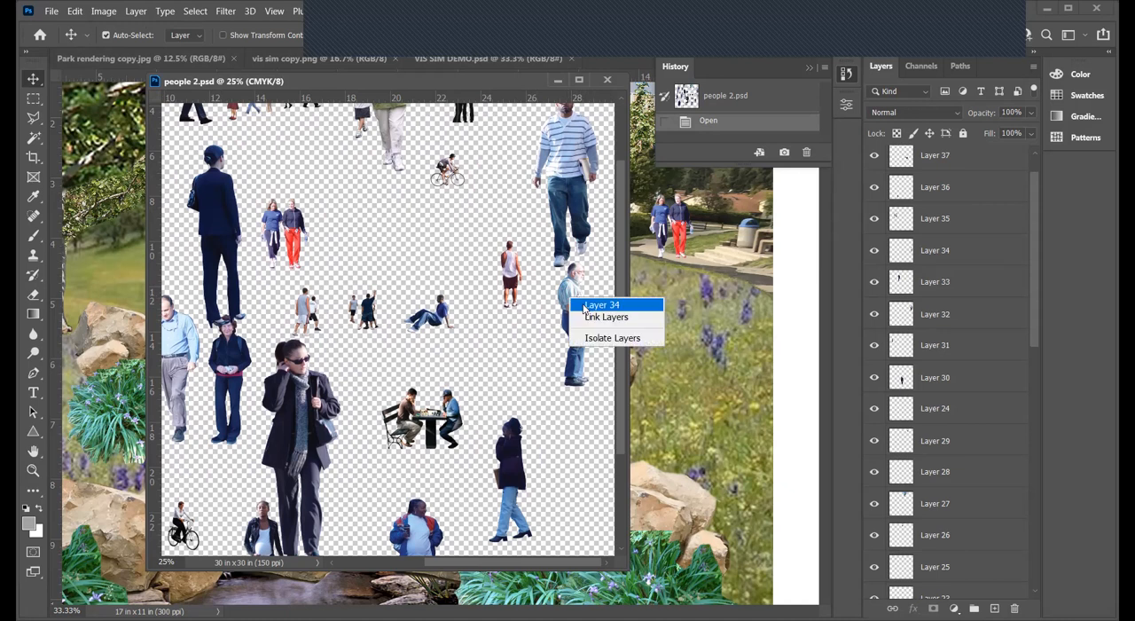
pyautogui.click(959, 257)
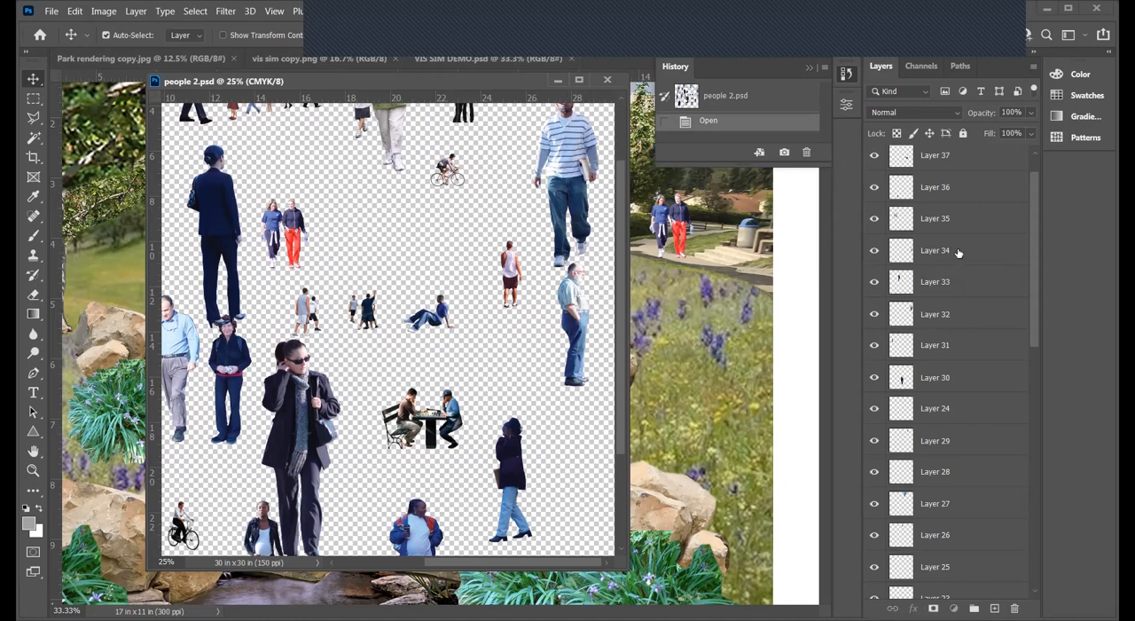
pyautogui.click(958, 252)
pyautogui.moveTo(413, 83); pyautogui.dragTo(663, 128)
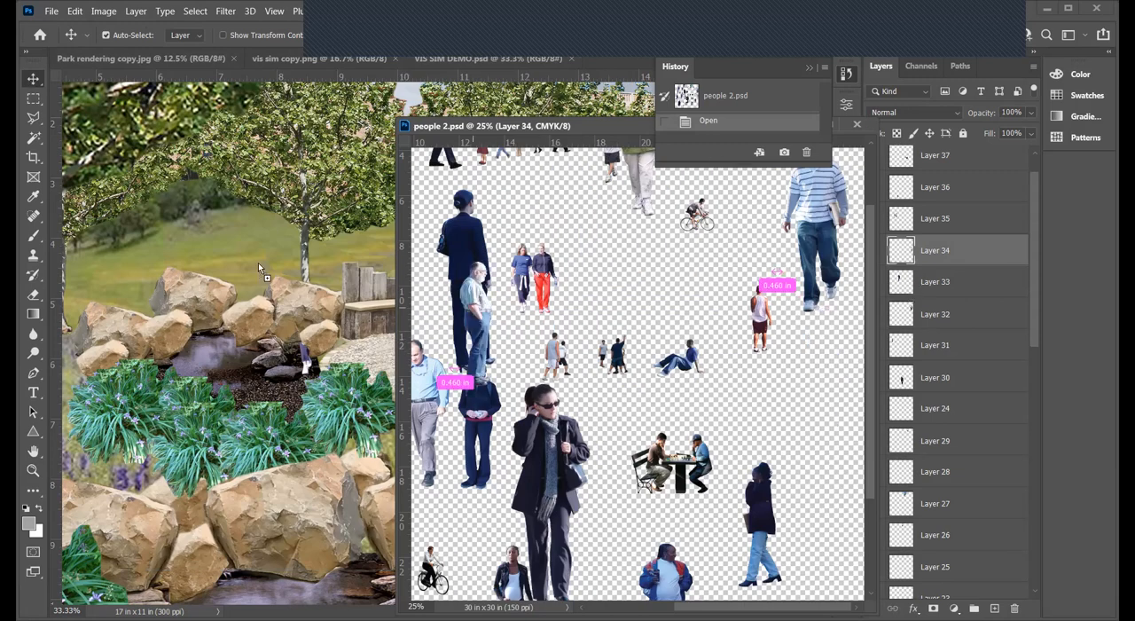
pyautogui.moveTo(823, 368); pyautogui.dragTo(264, 284)
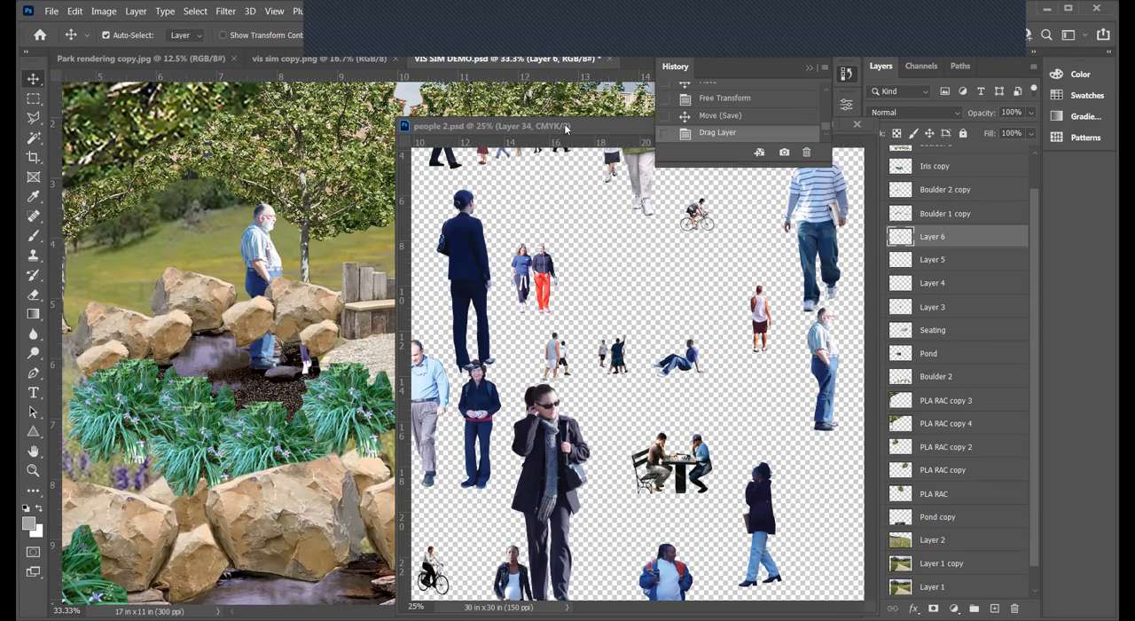
pyautogui.click(255, 257)
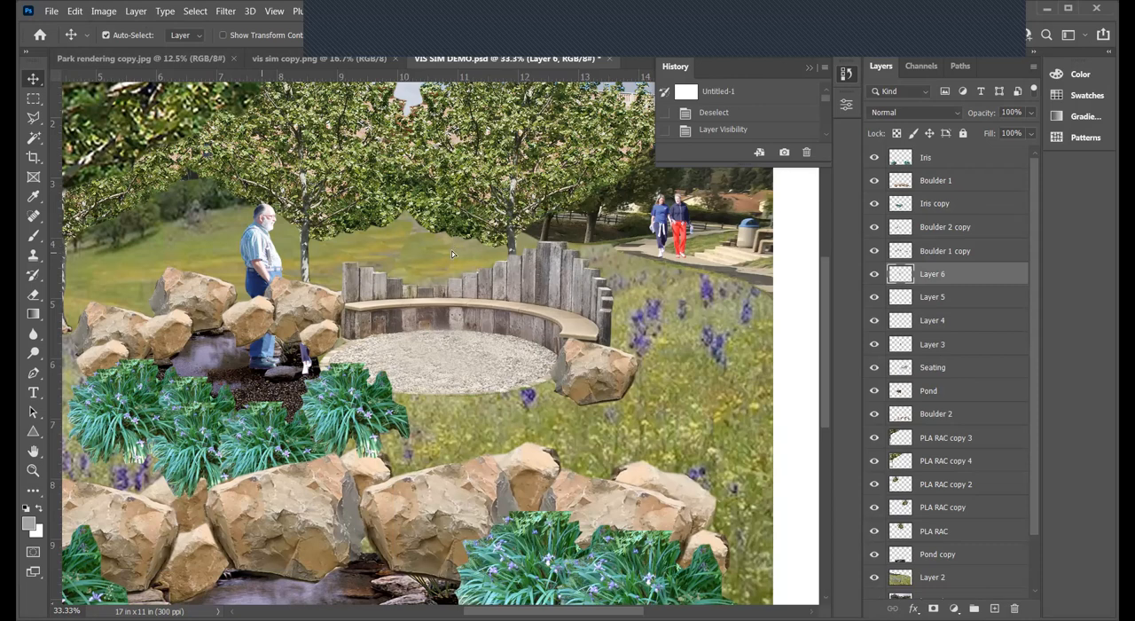
# - Move the man onto the gravel circle in front of the bench and flip him horizontally
pyautogui.moveTo(262, 266); pyautogui.dragTo(448, 256)
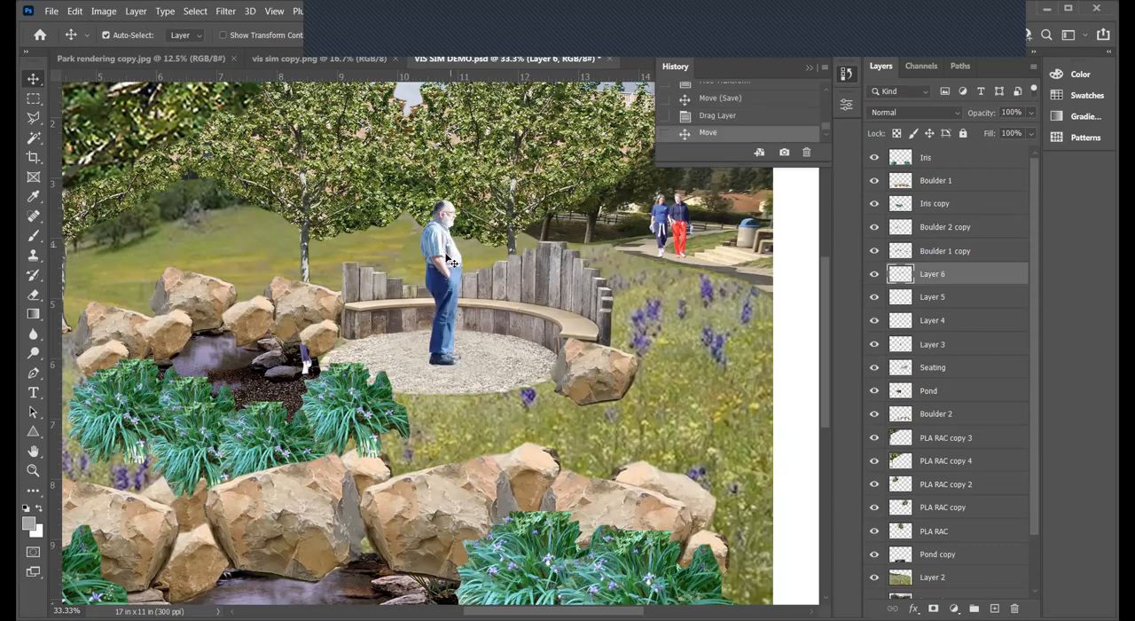
pyautogui.rightClick(443, 254)
pyautogui.click(441, 248)
pyautogui.hotkey('ctrl', 't')
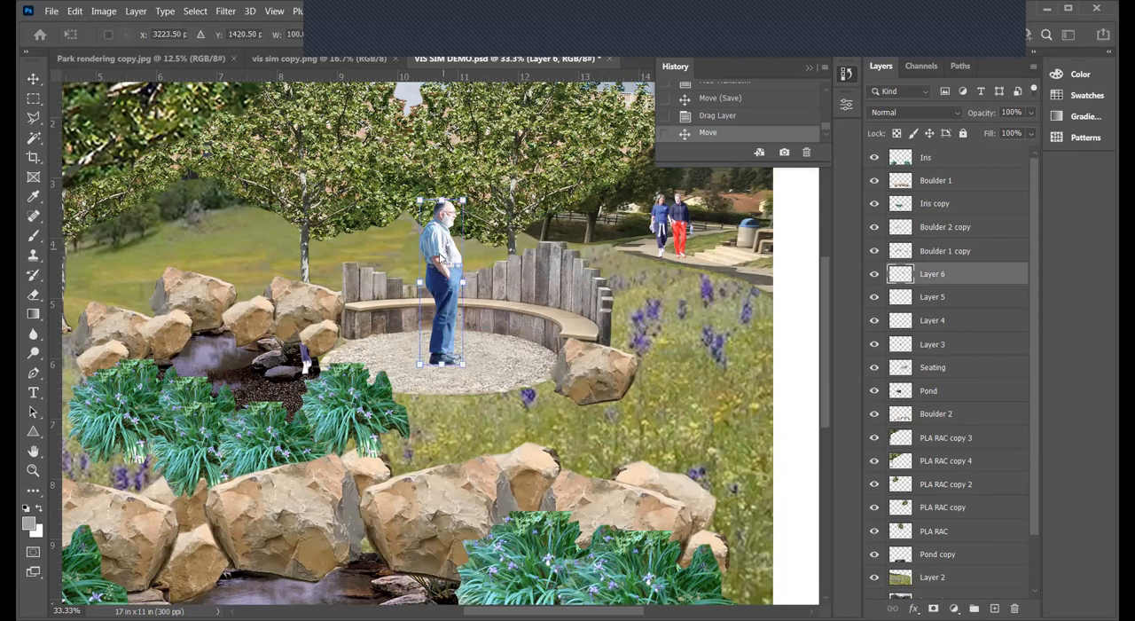
pyautogui.rightClick(443, 251)
pyautogui.click(498, 523)
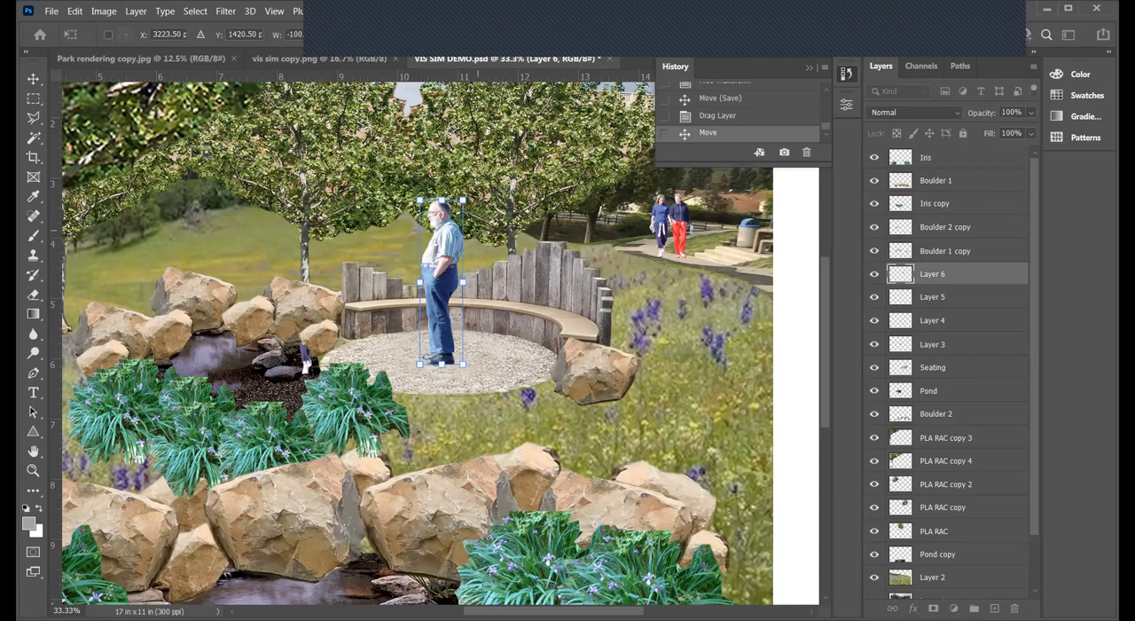
pyautogui.press('Return')
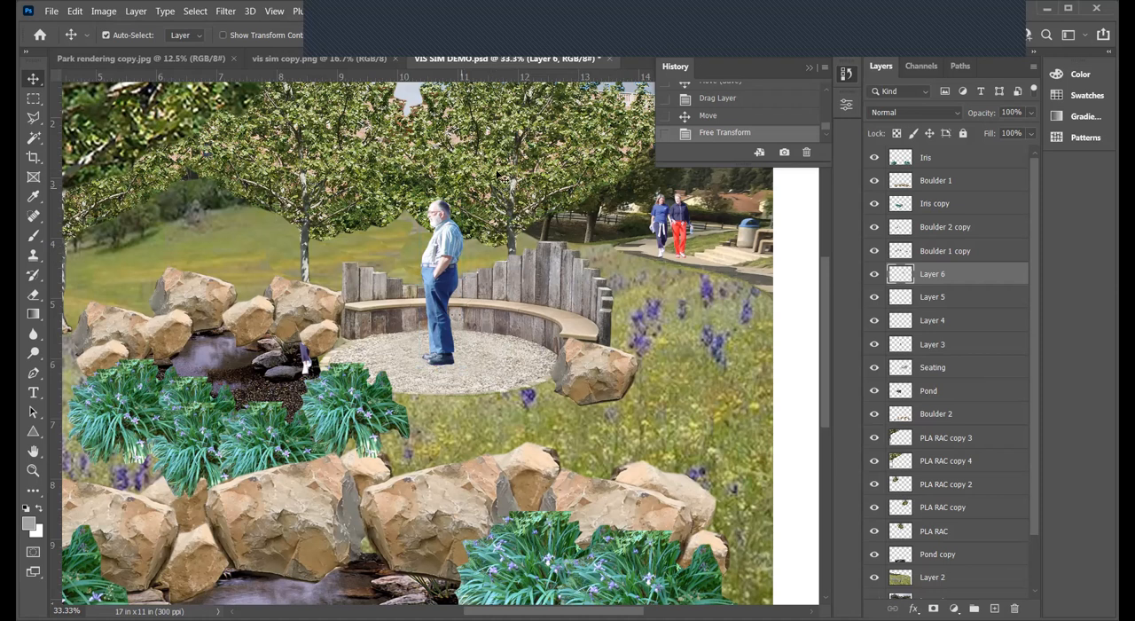
# - Enlarge the man proportionally to about 104% with Free Transform and move him back toward the curved bench
pyautogui.hotkey('ctrl', 't')
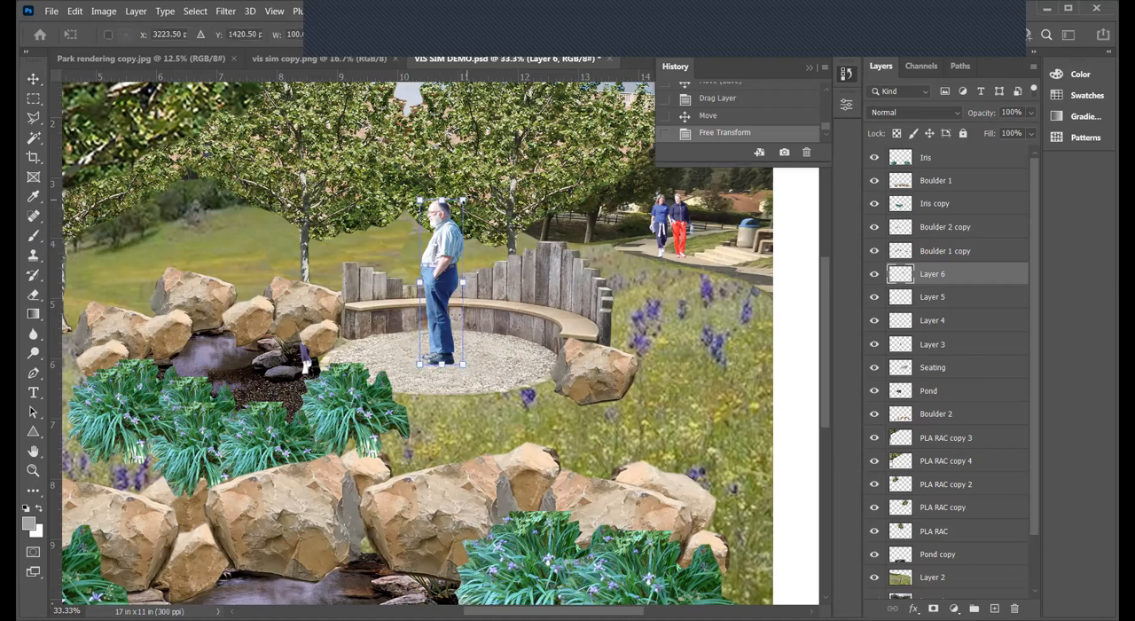
pyautogui.moveTo(463, 200)
pyautogui.mouseDown()
pyautogui.moveTo(469, 179)
pyautogui.moveTo(477, 193)
pyautogui.mouseUp()
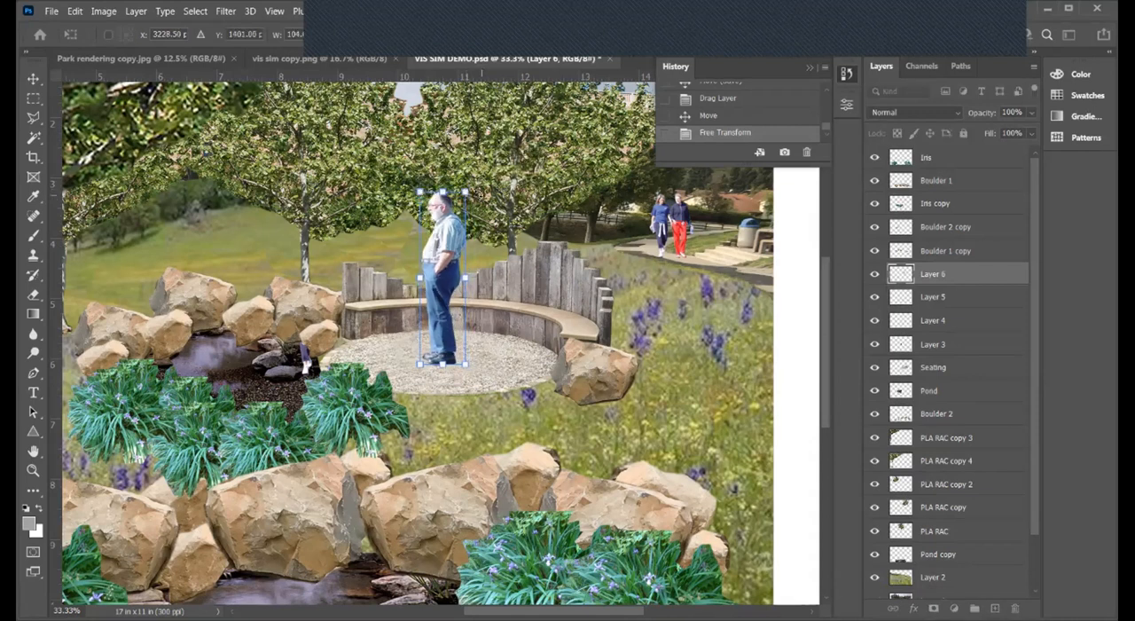
pyautogui.press('Return')
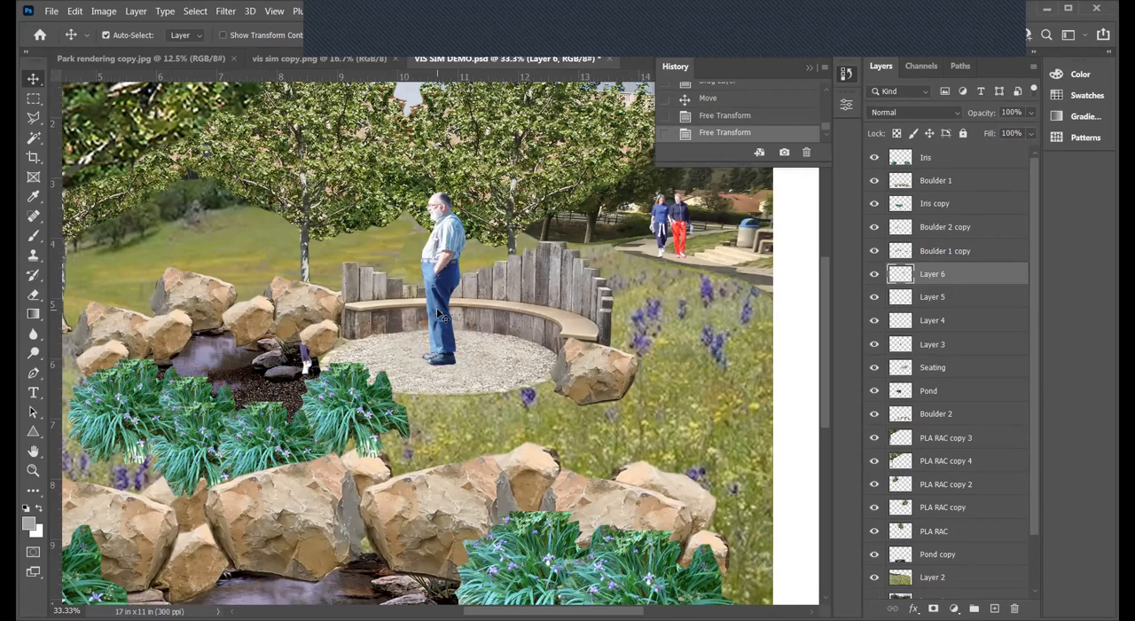
pyautogui.moveTo(454, 282); pyautogui.dragTo(466, 250)
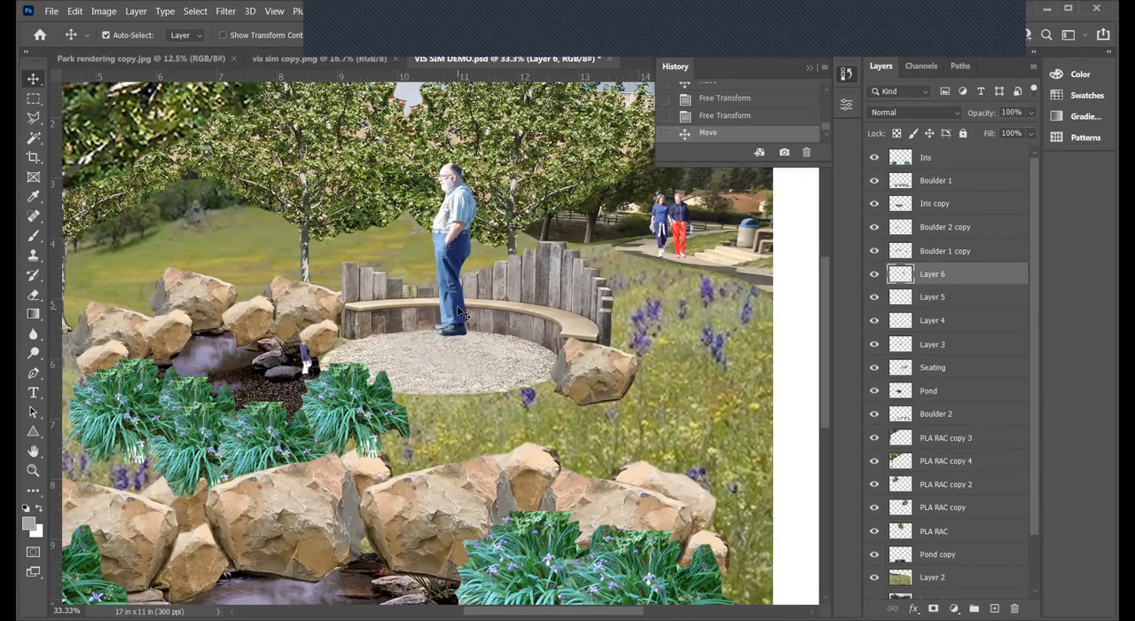
# - Scale the man down slightly with Free Transform and reposition him at the rear edge of the gravel circle
pyautogui.hotkey('ctrl', 't')
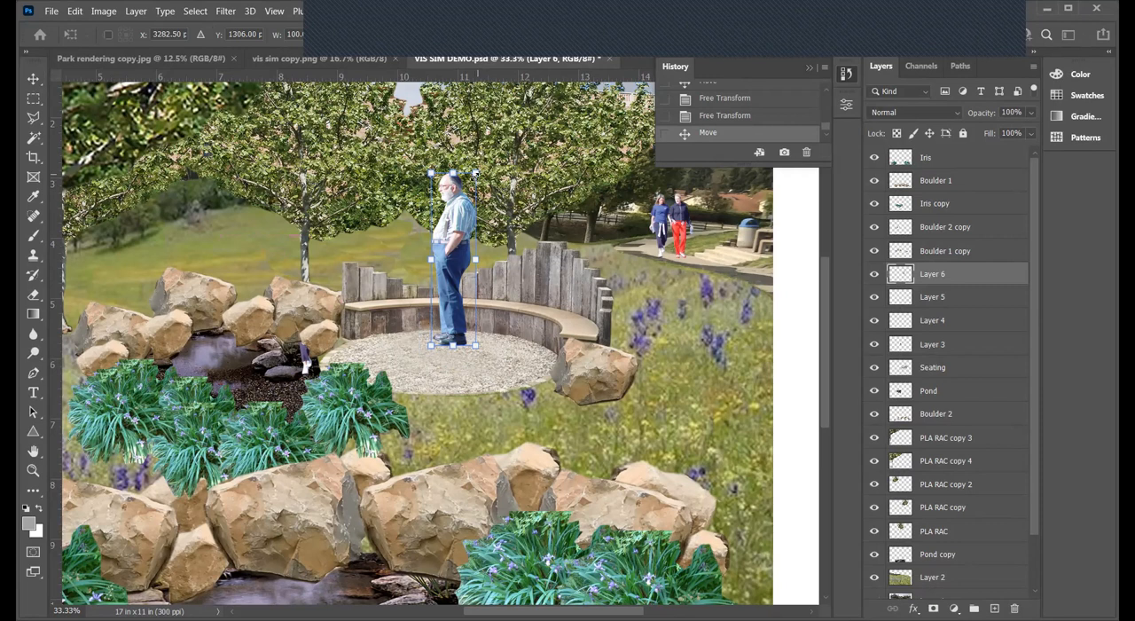
pyautogui.press('Return')
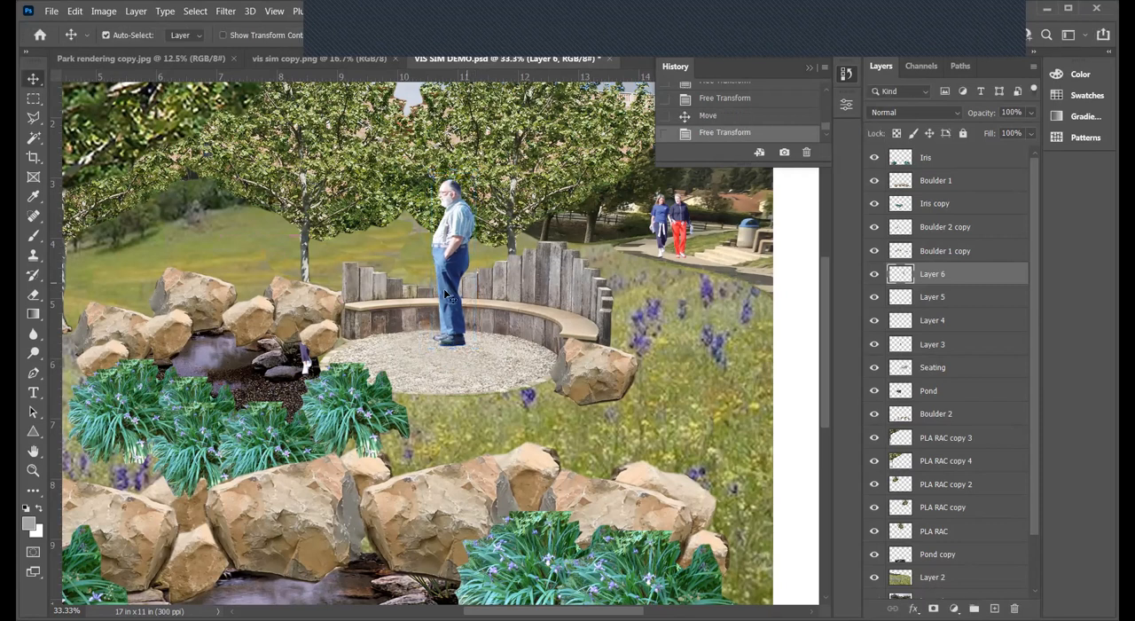
pyautogui.moveTo(452, 290); pyautogui.dragTo(455, 285)
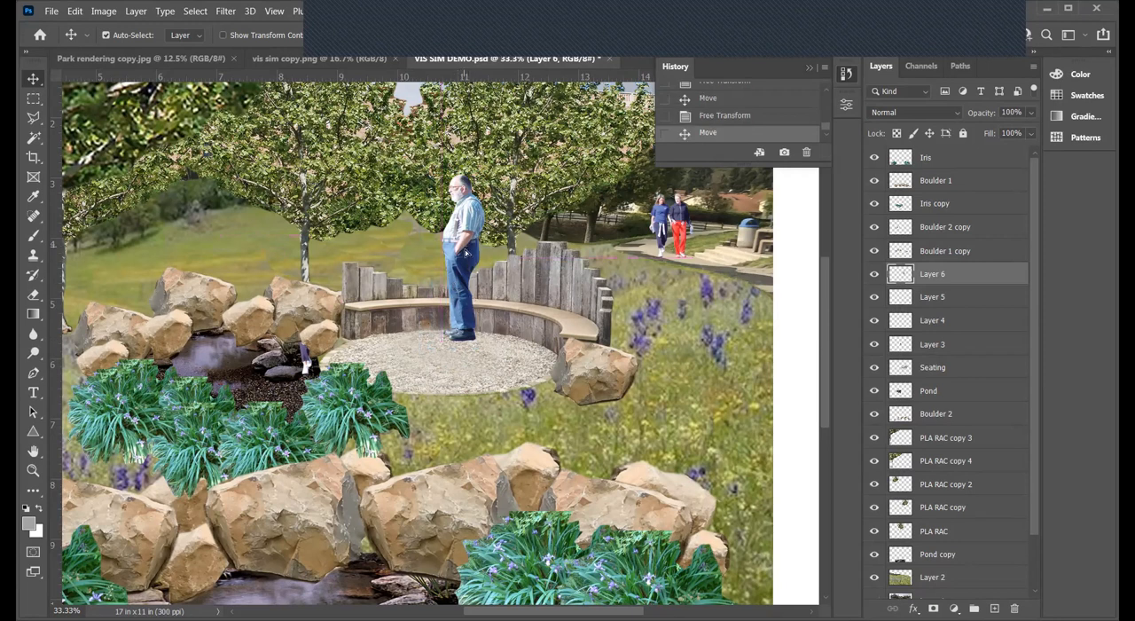
pyautogui.moveTo(458, 249); pyautogui.dragTo(447, 249)
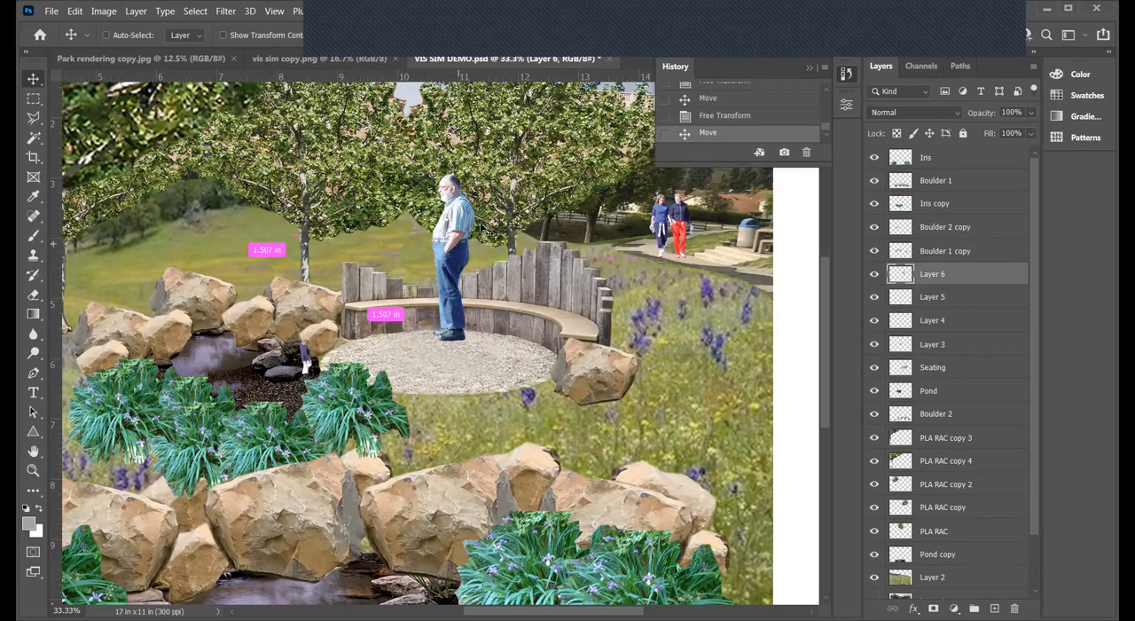
pyautogui.hotkey('ctrl', 't')
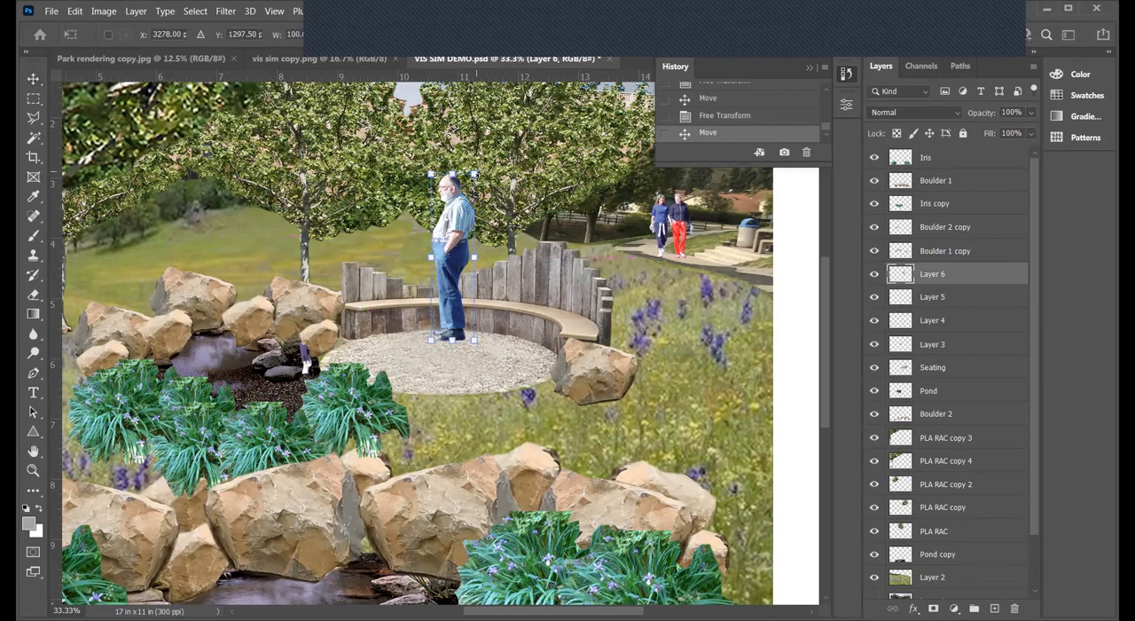
pyautogui.moveTo(475, 173); pyautogui.dragTo(476, 182)
pyautogui.press('Return')
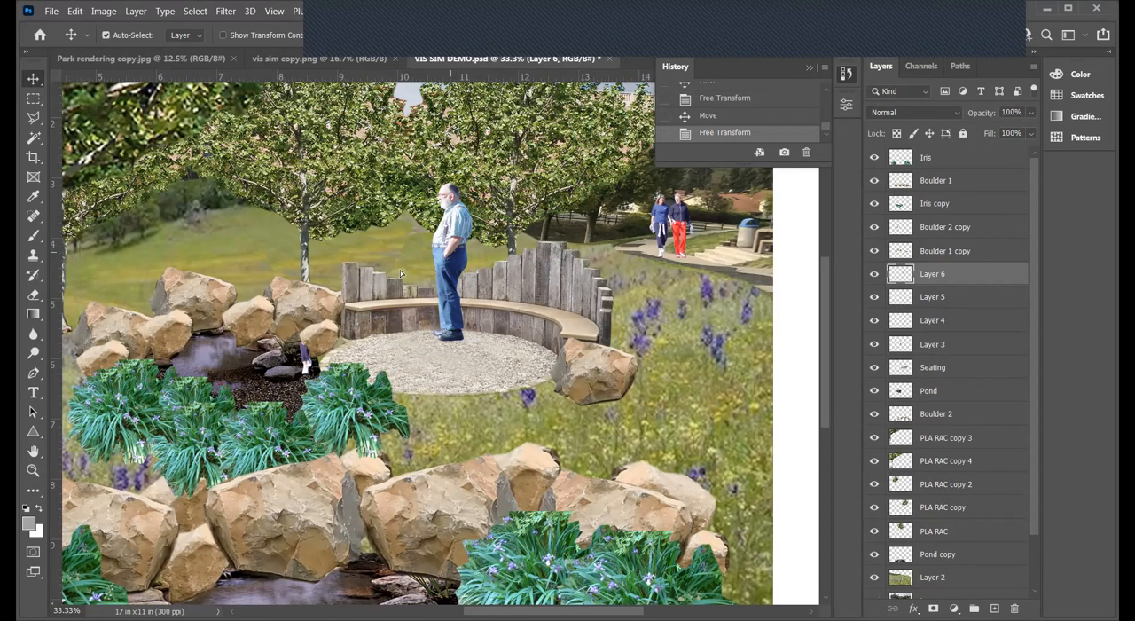
# - Move the man to the left end of the curved bench at the edge of the gravel circle and save the document
pyautogui.moveTo(454, 275); pyautogui.dragTo(392, 293)
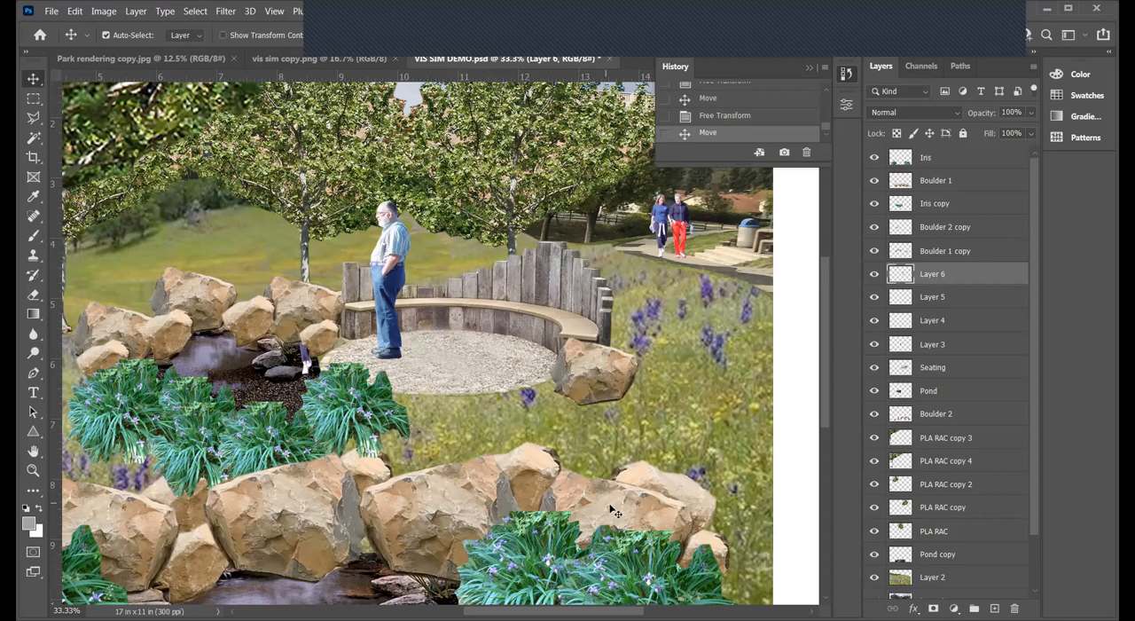
pyautogui.hscroll(-5, 211, 328)
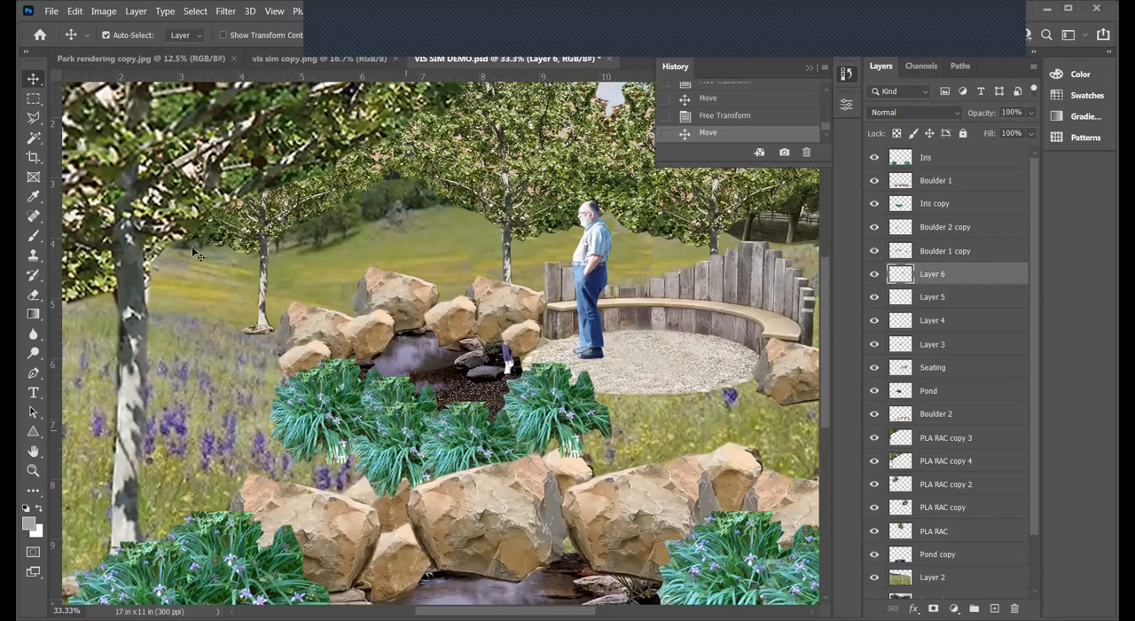
pyautogui.click(51, 11)
pyautogui.click(62, 174)
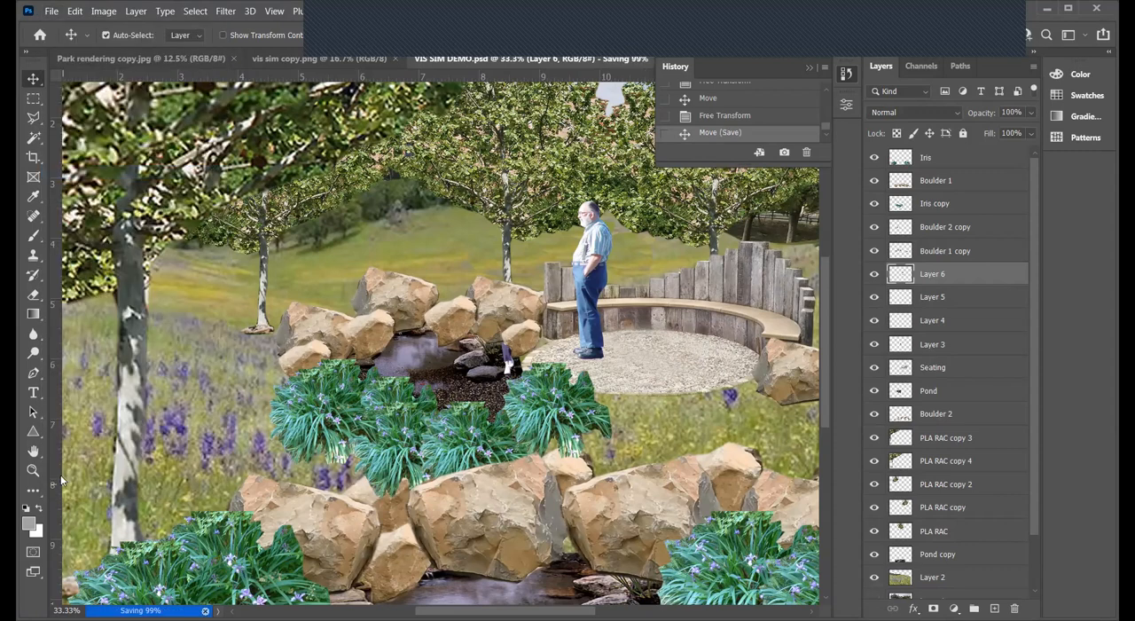
# - Review the whole composition against the Park rendering copy.jpg plan and the vis sim copy.png reference image
pyautogui.click(32, 470)
pyautogui.keyDown('alt'); pyautogui.click(461, 336); pyautogui.keyUp('alt')
pyautogui.keyDown('alt'); pyautogui.click(461, 335); pyautogui.keyUp('alt')
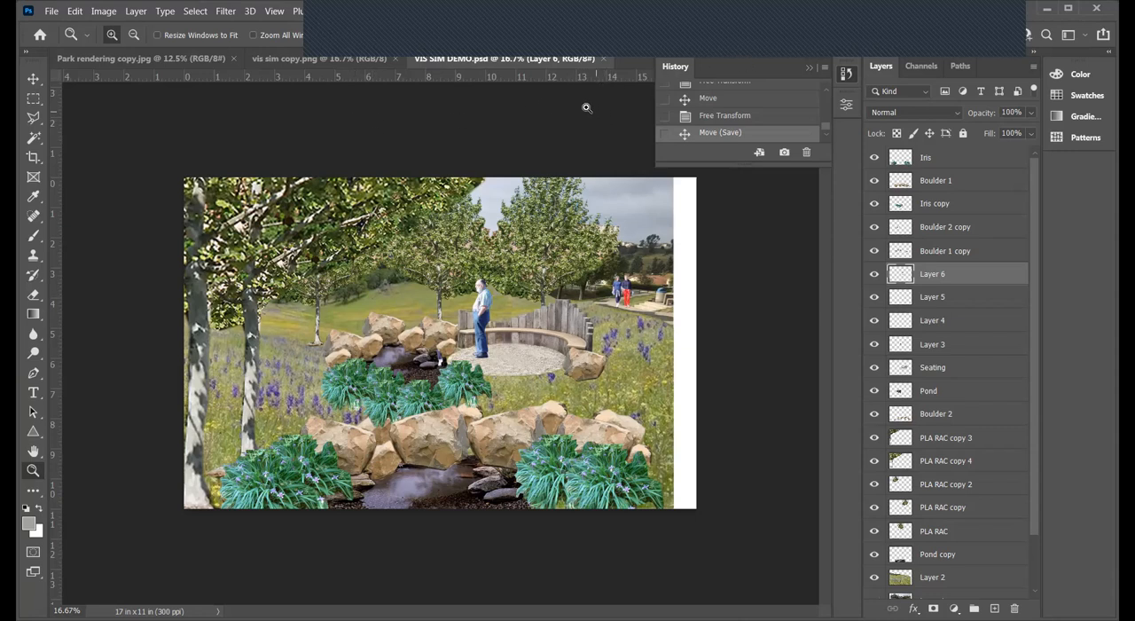
pyautogui.click(149, 60)
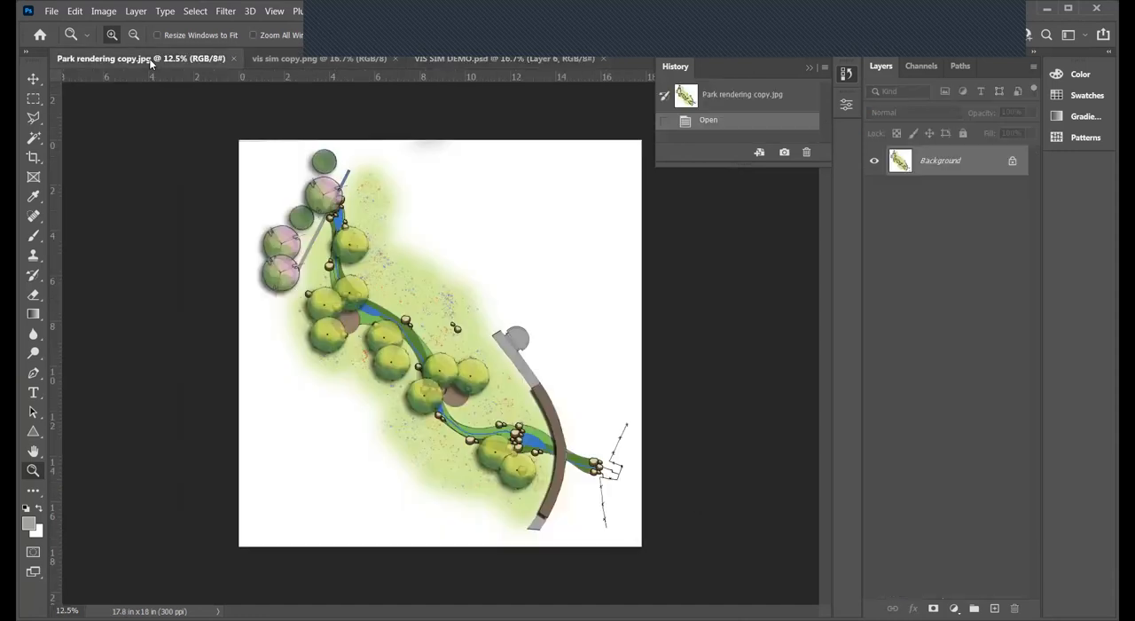
pyautogui.click(303, 60)
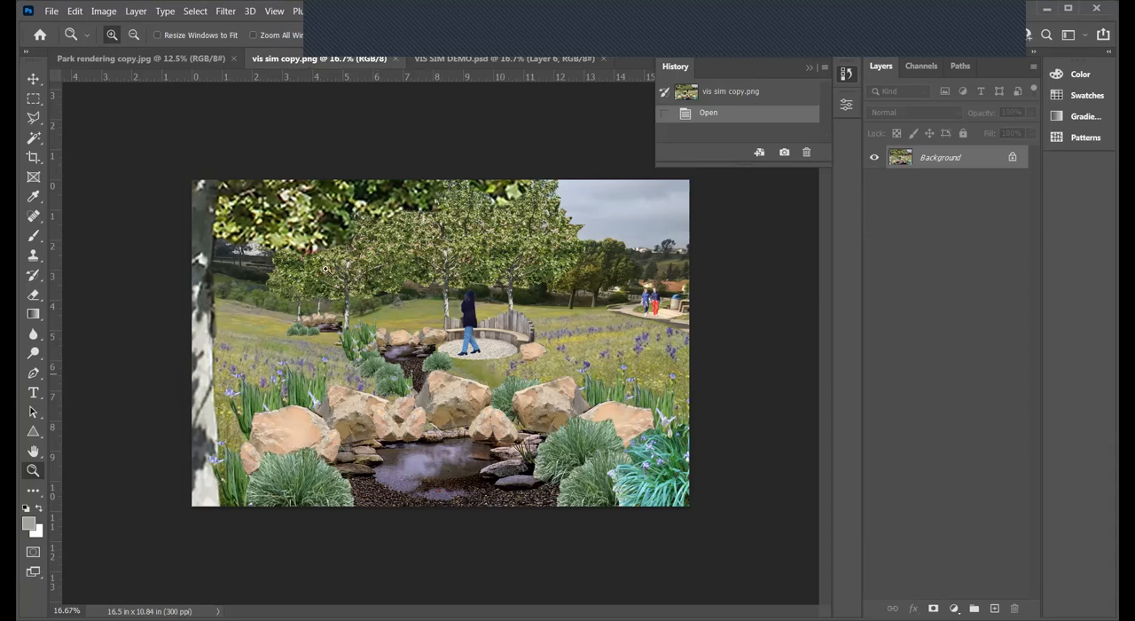